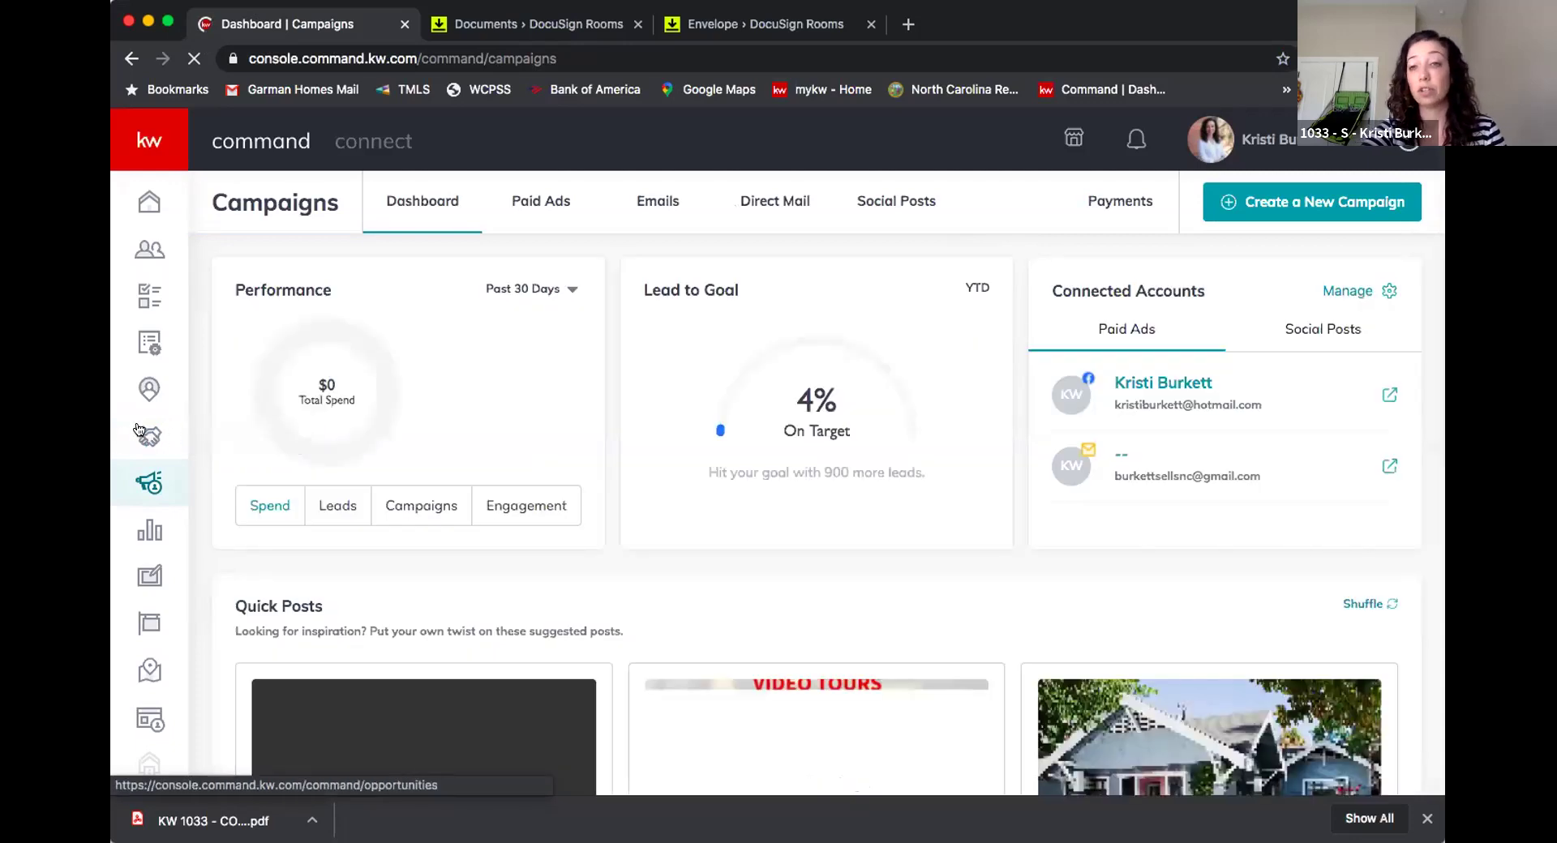
Step: Open the Opportunities pipeline and begin creating a new opportunity
left_click(145, 434)
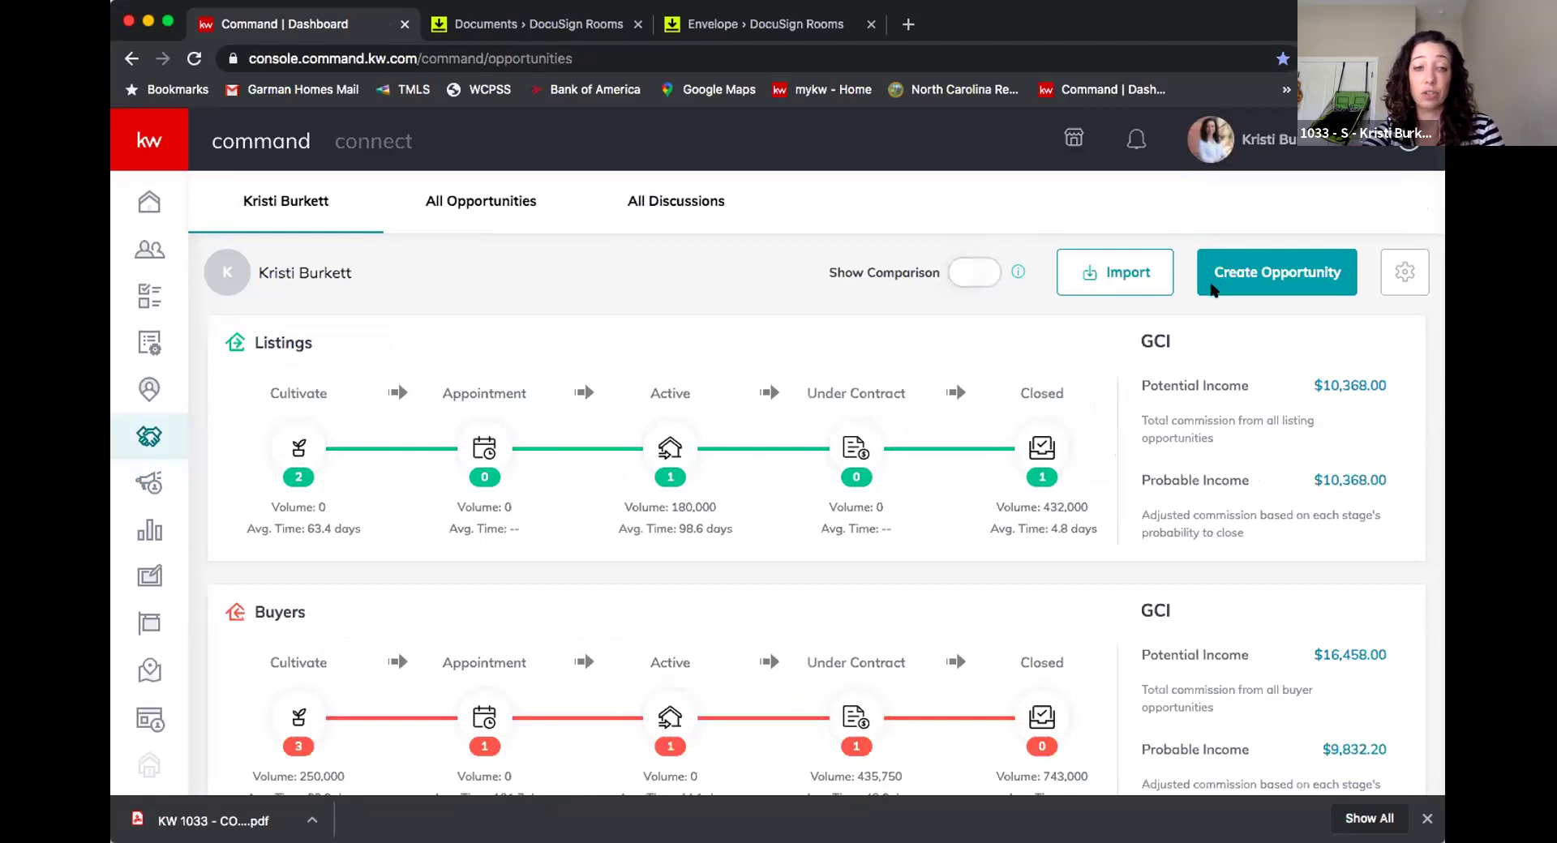
left_click(1270, 273)
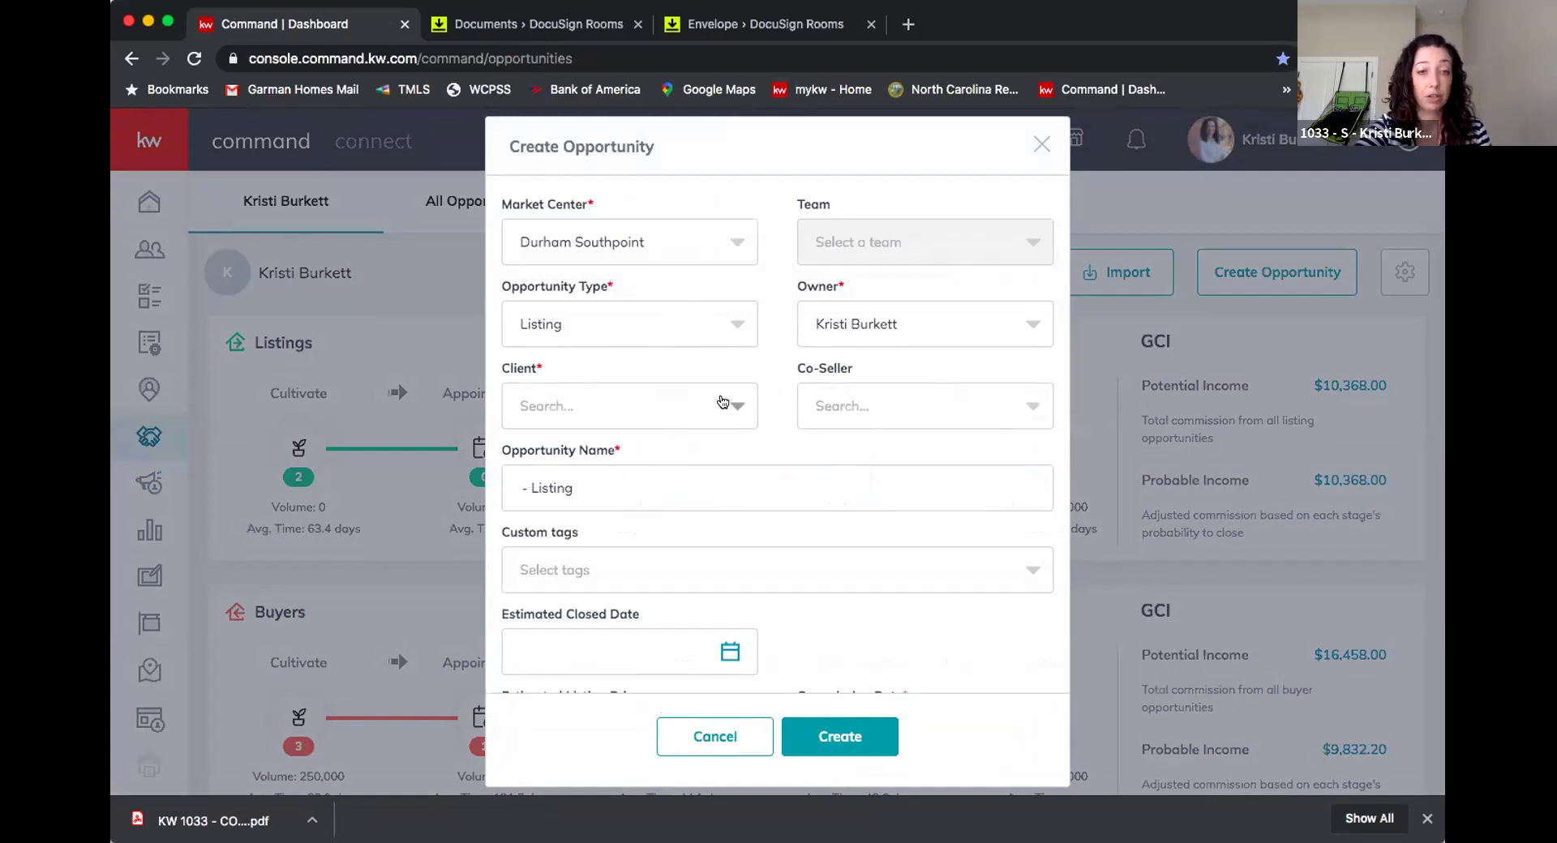
Step: Select the client contact from a search and set the opportunity type to Buyer
left_click(660, 403)
type("dave")
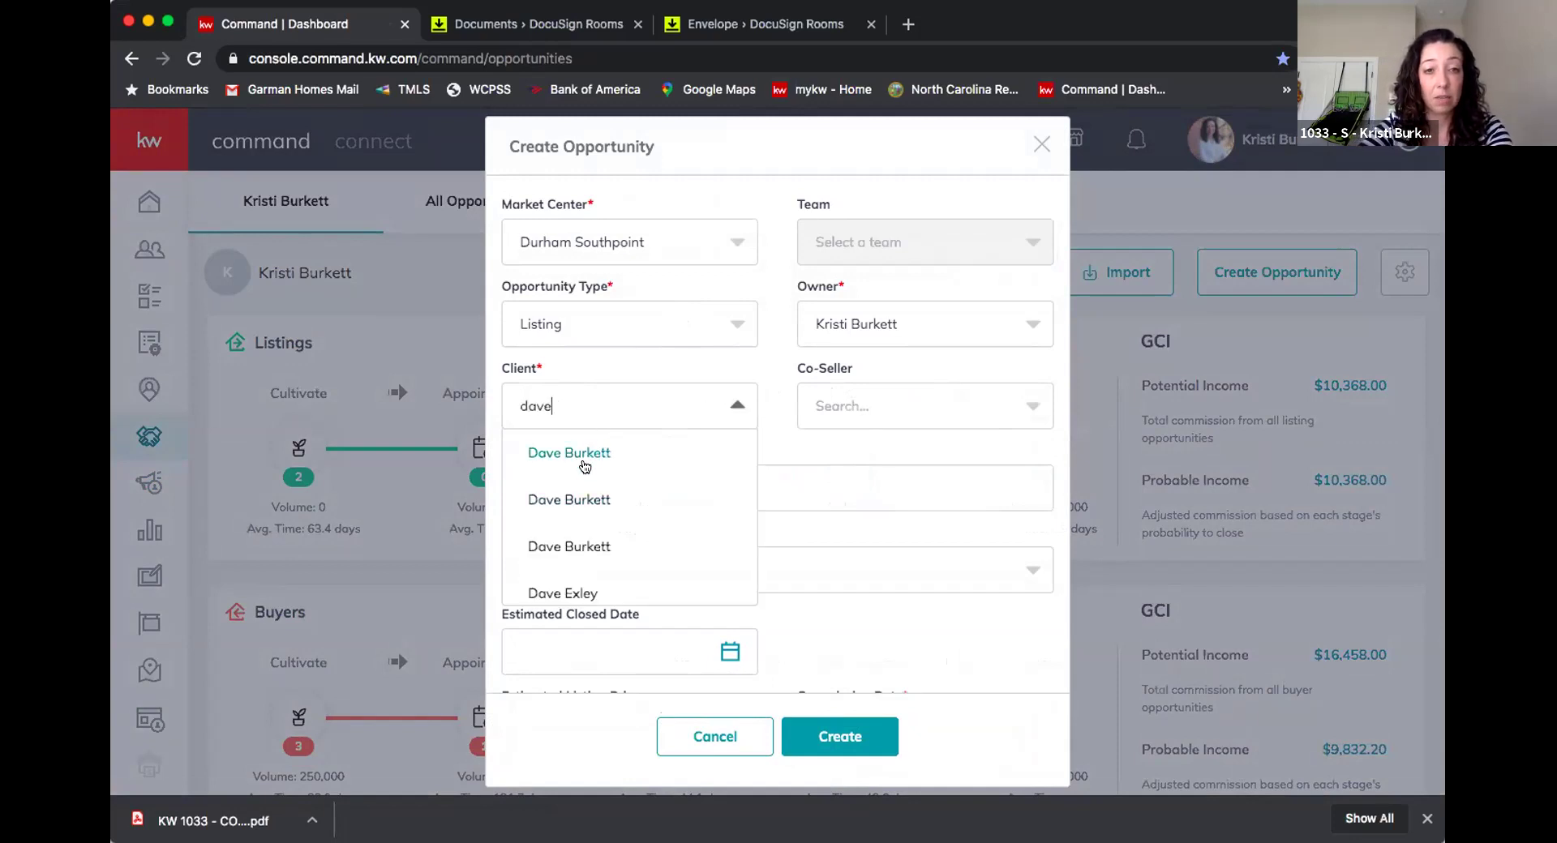
left_click(587, 454)
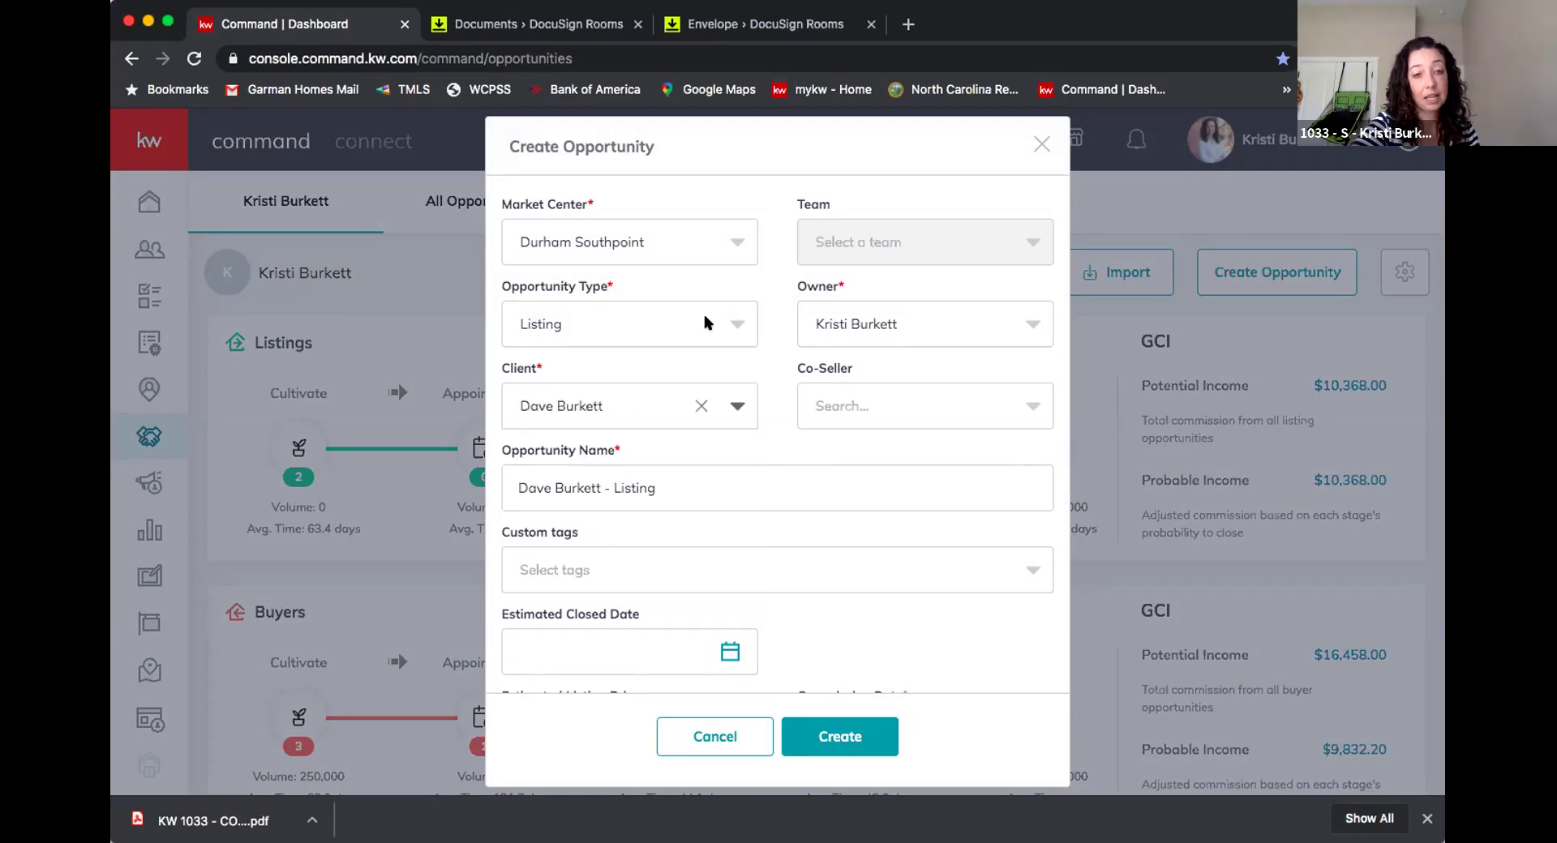
left_click(734, 325)
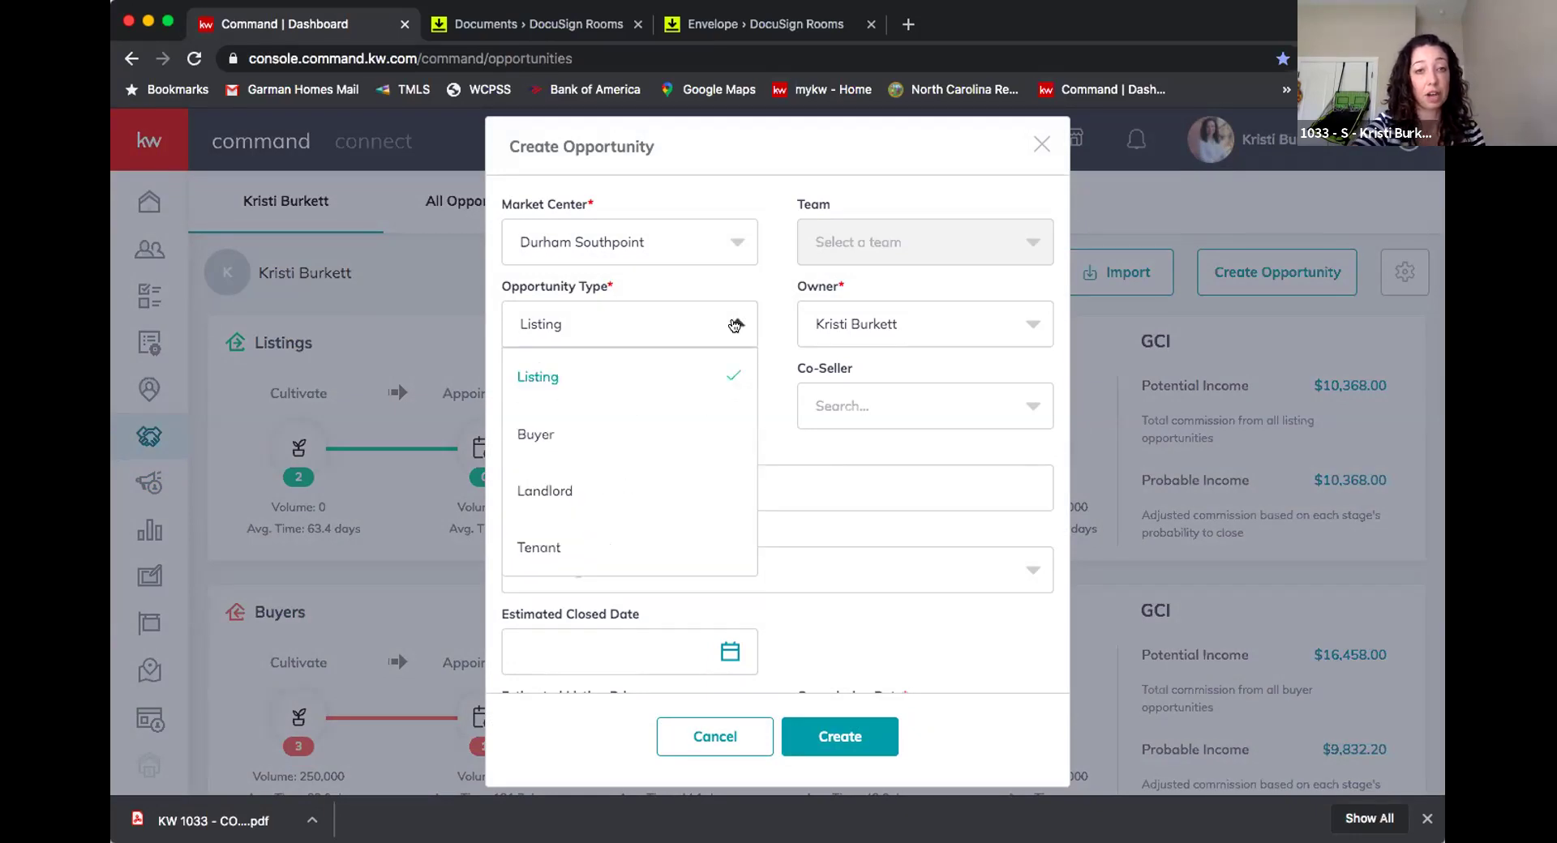
left_click(650, 433)
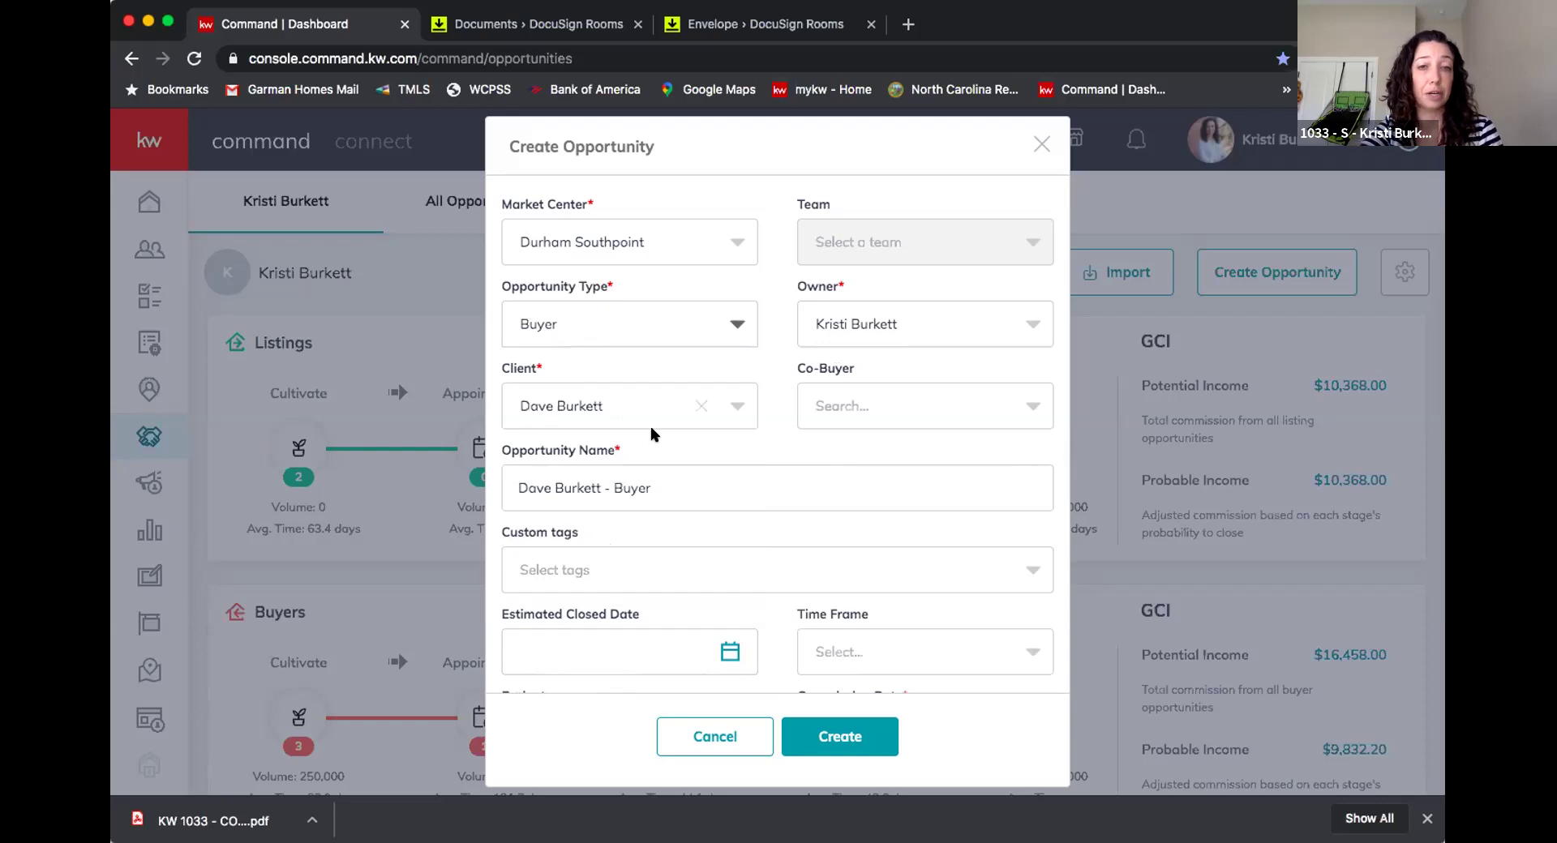
Step: Set the commission rate to 2.4%
scroll(898, 343, "down", 3)
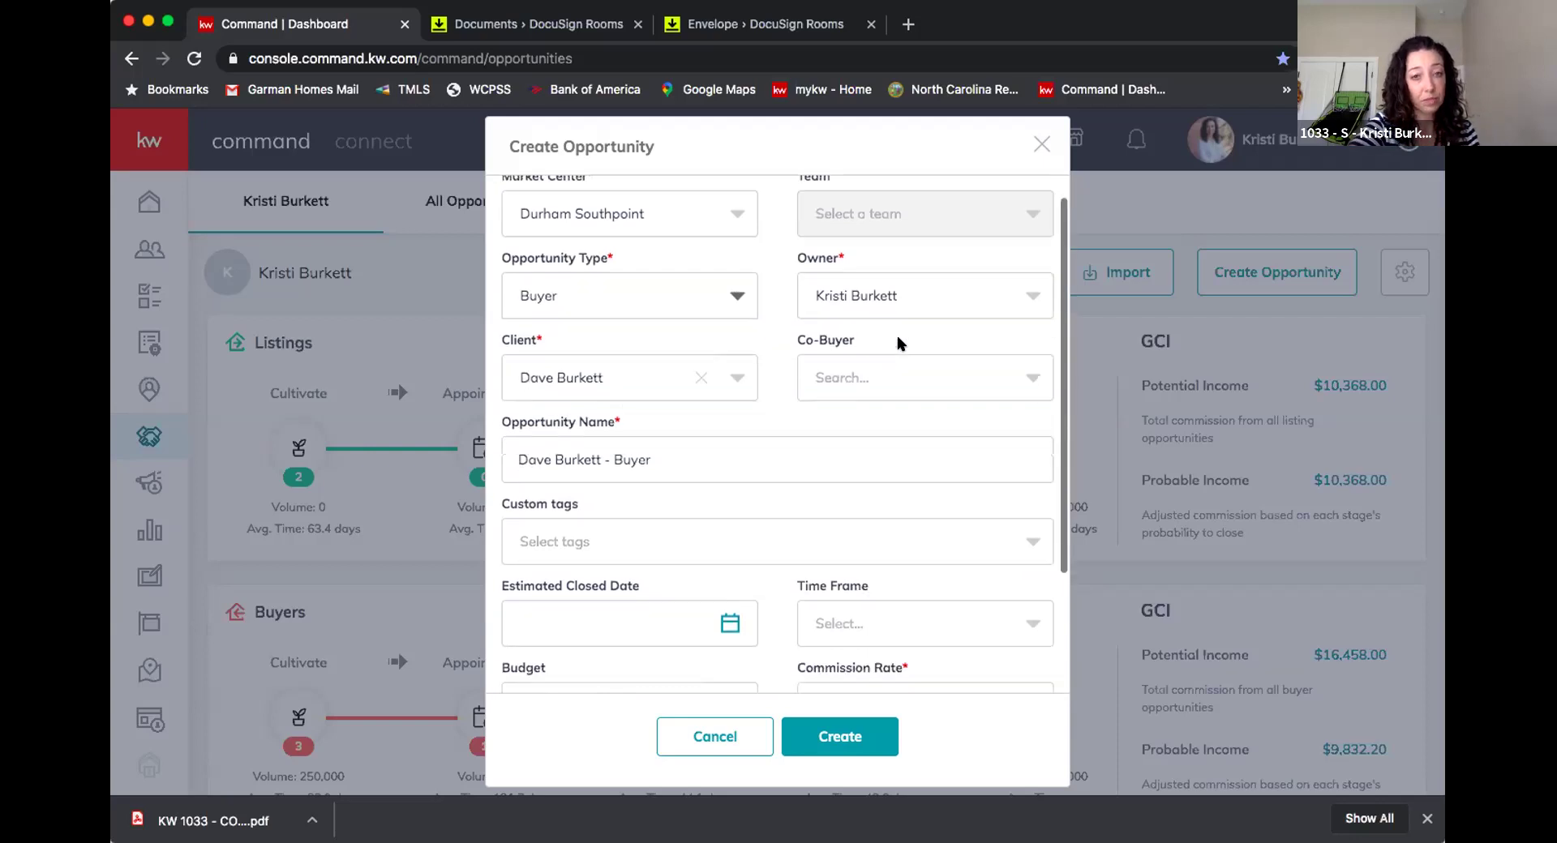
scroll(899, 344, "down", 2)
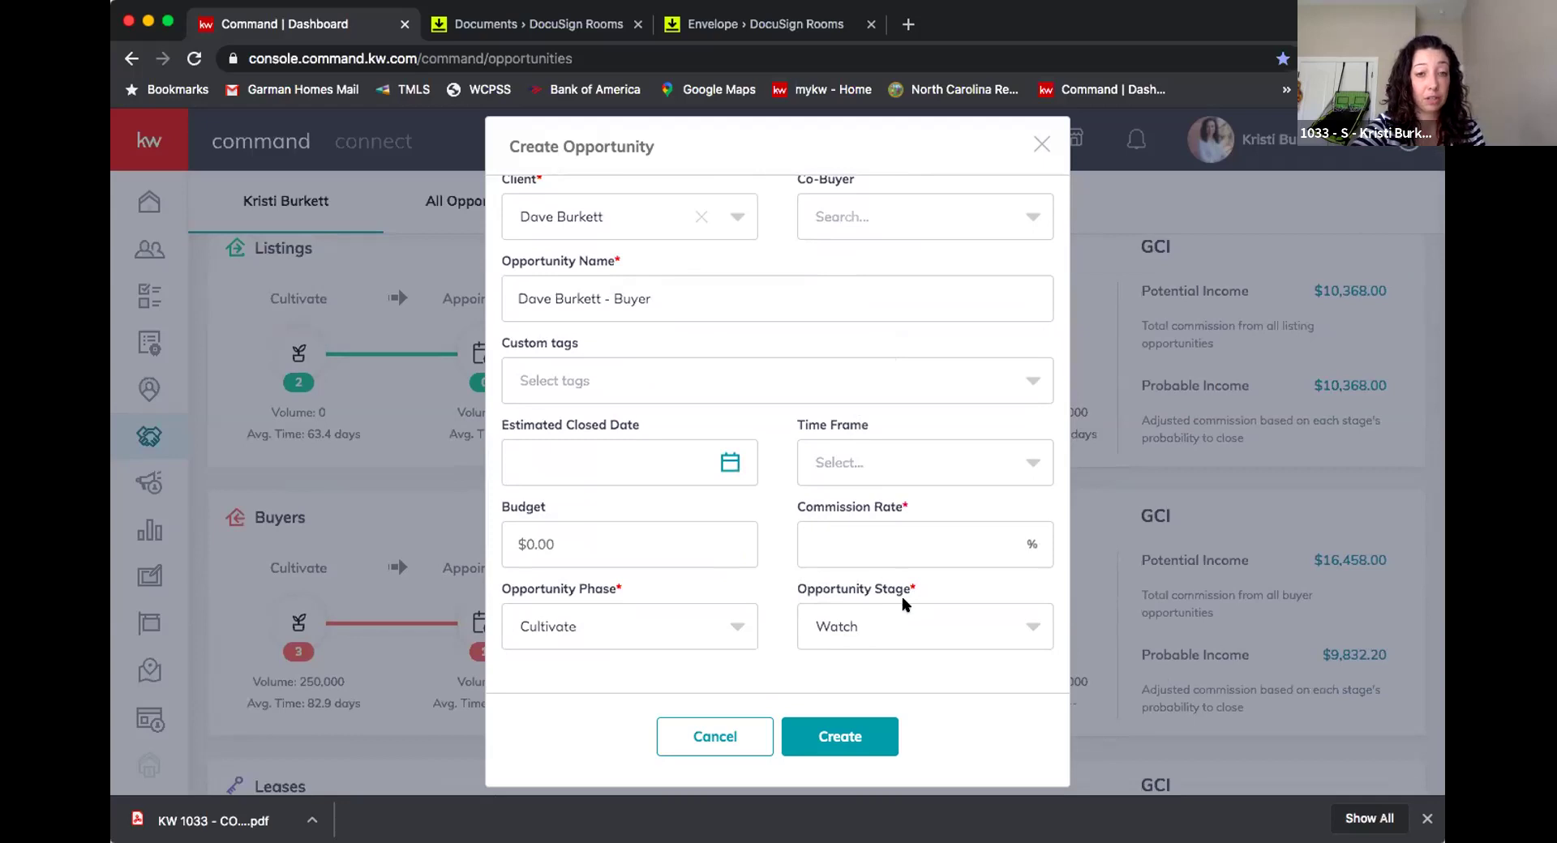
left_click(911, 541)
left_click(851, 590)
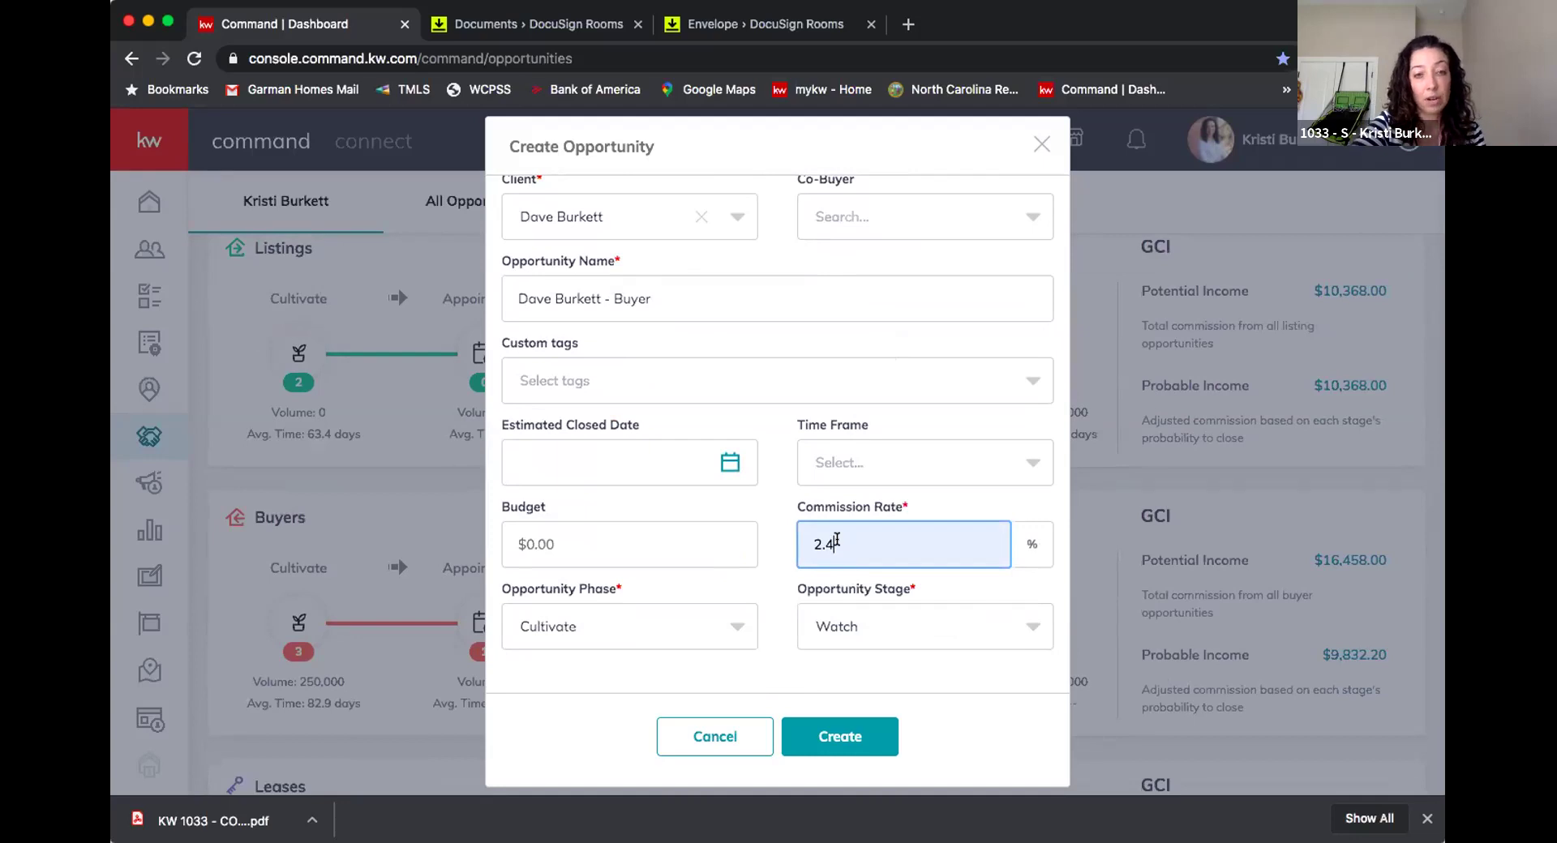
Step: Keep the opportunity phase at Cultivate
scroll(698, 519, "up", 1)
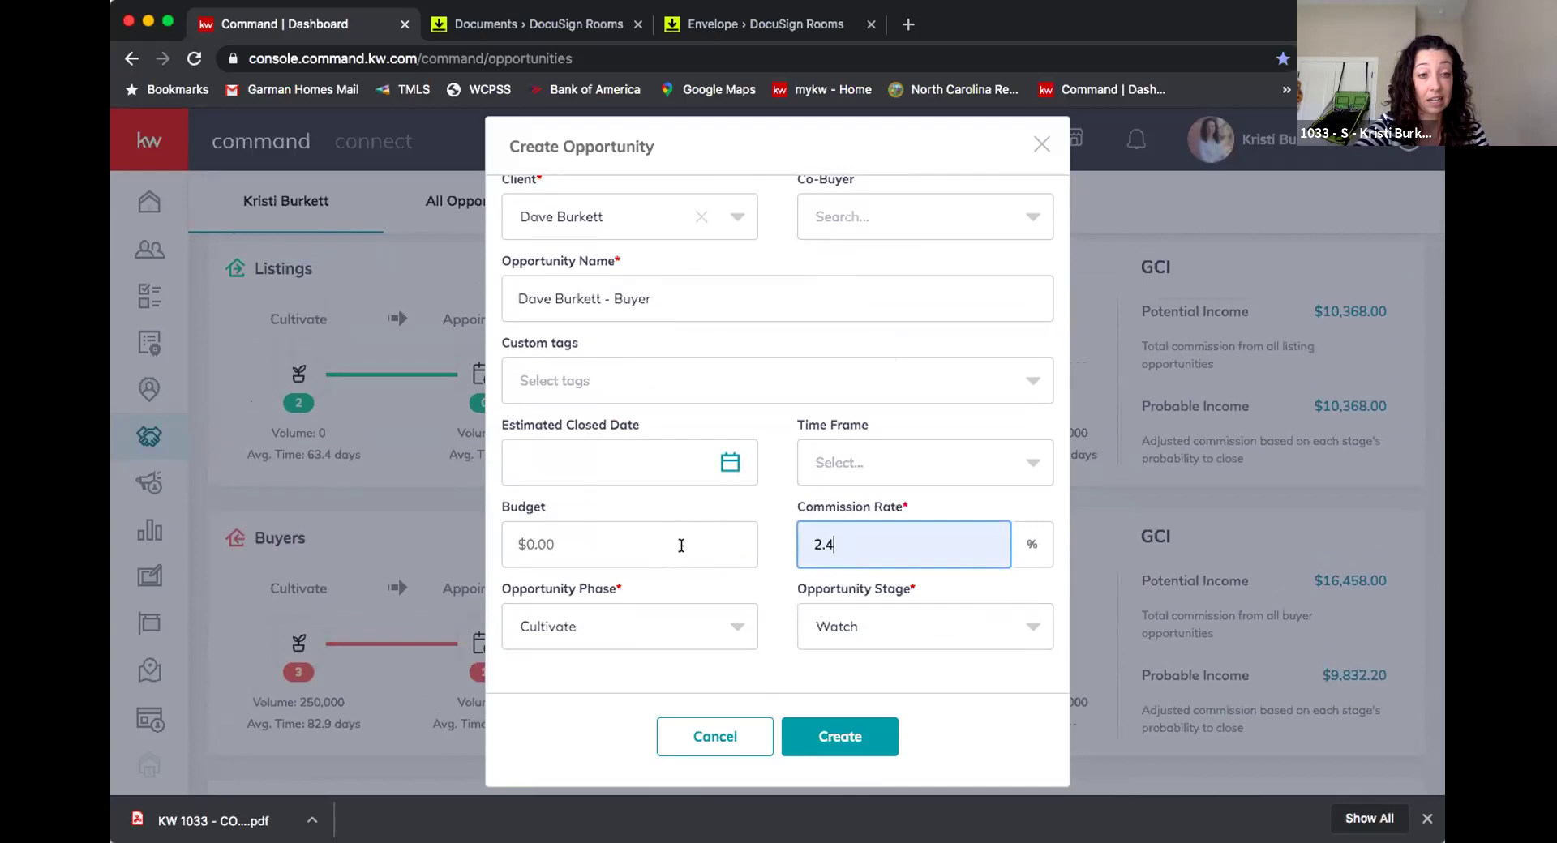
scroll(751, 587, "down", 1)
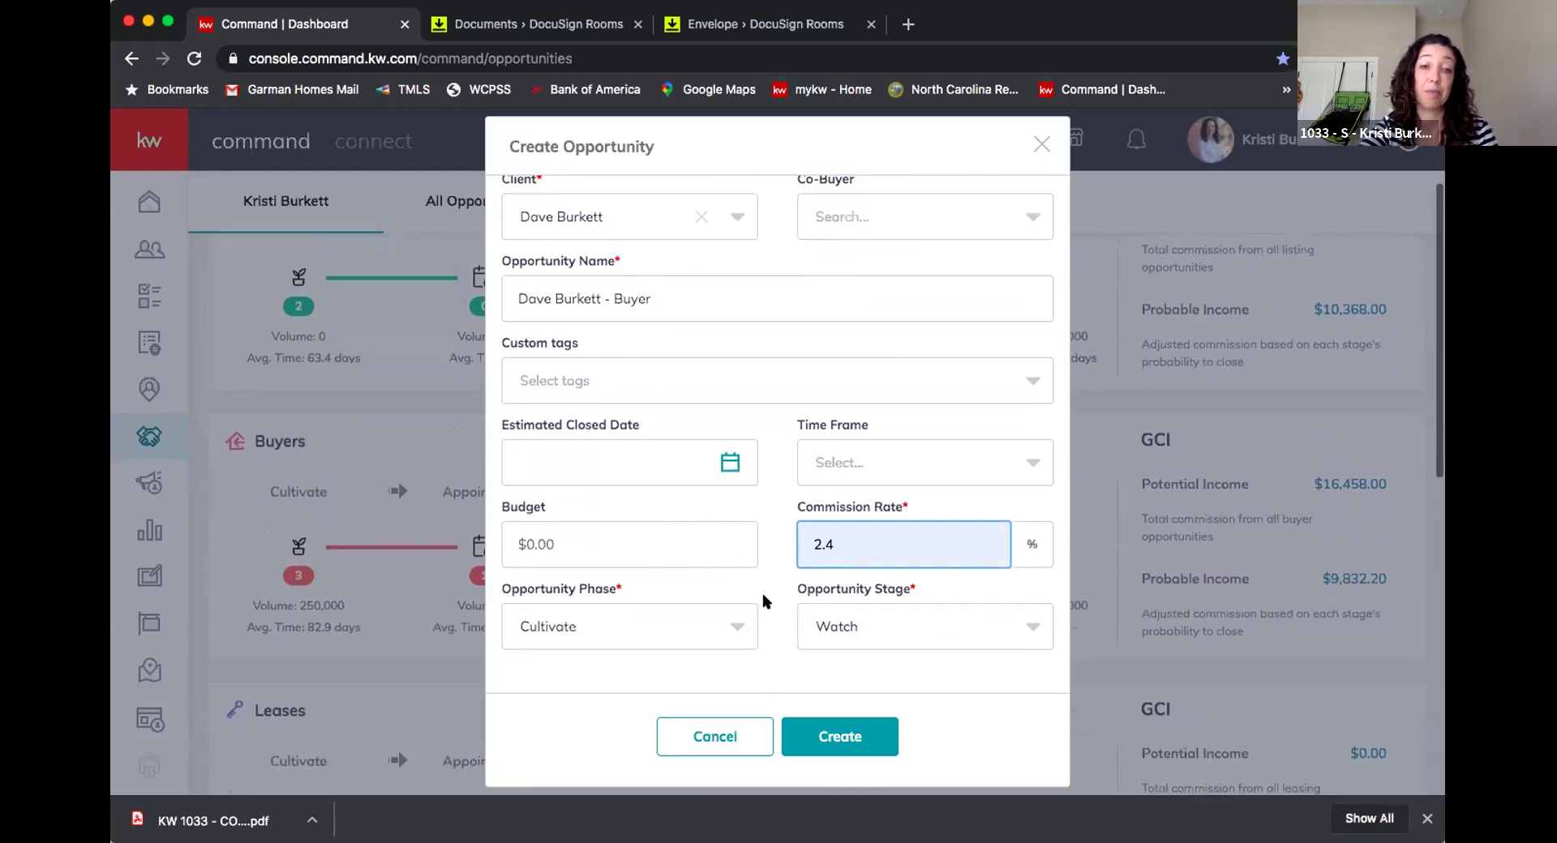
scroll(762, 602, "up", 1)
scroll(405, 568, "down", 3)
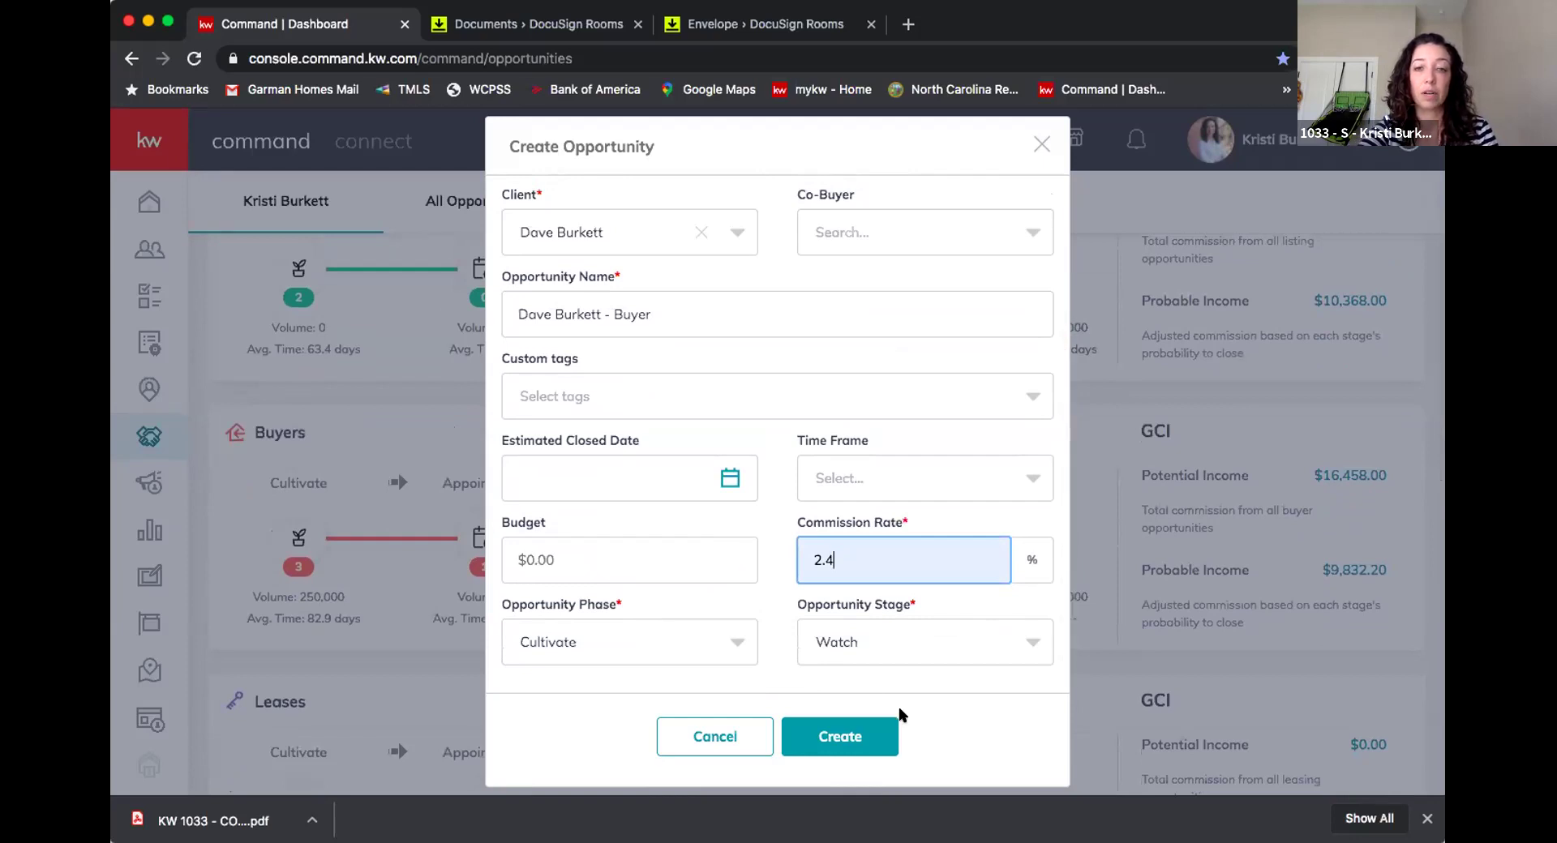
left_click(737, 643)
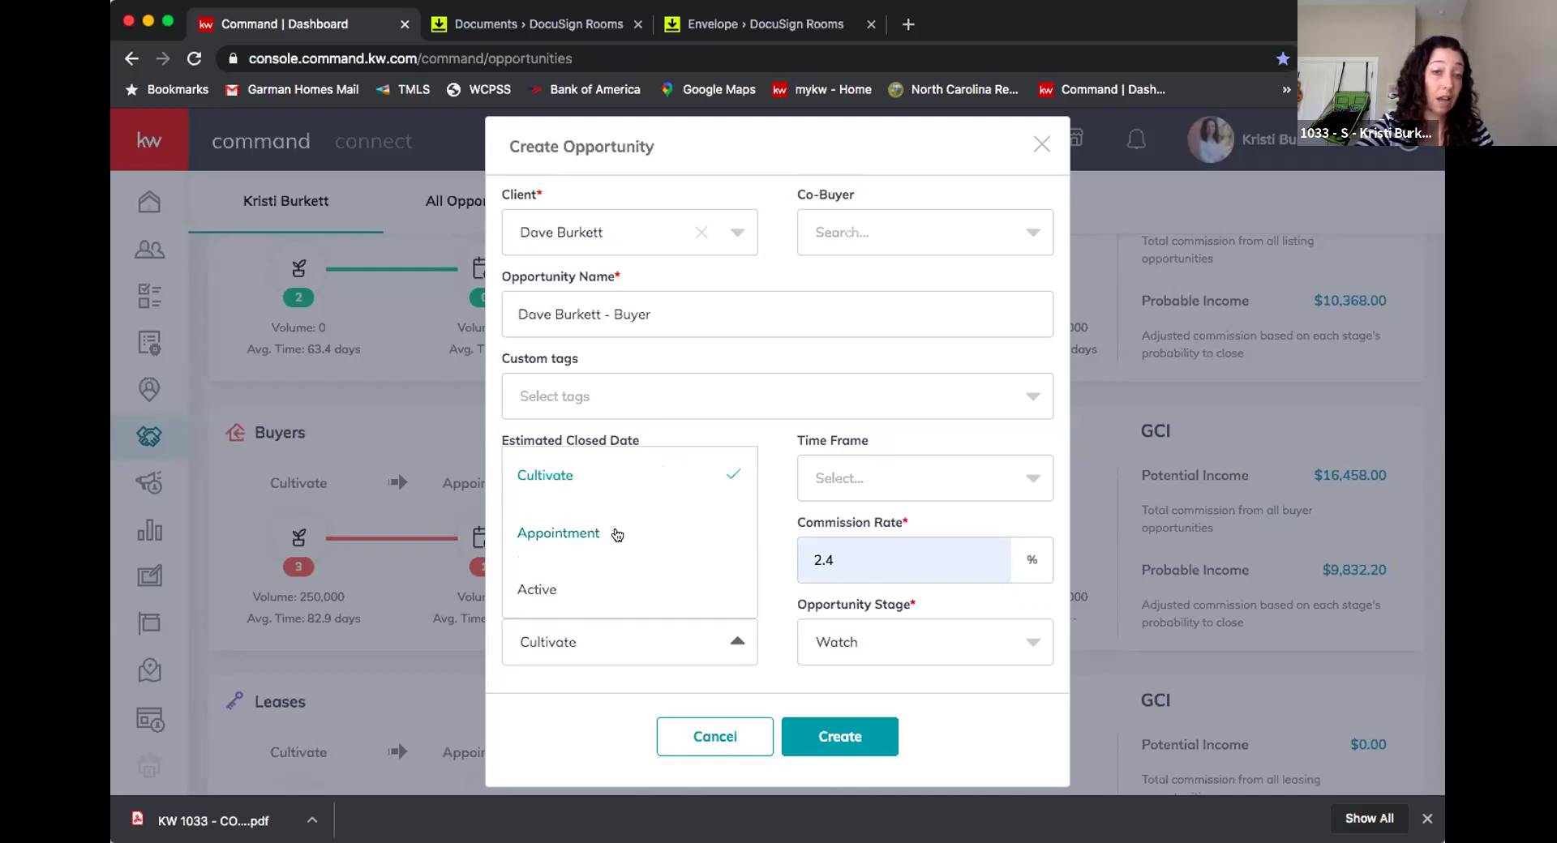
scroll(617, 534, "up", 1)
scroll(617, 534, "down", 2)
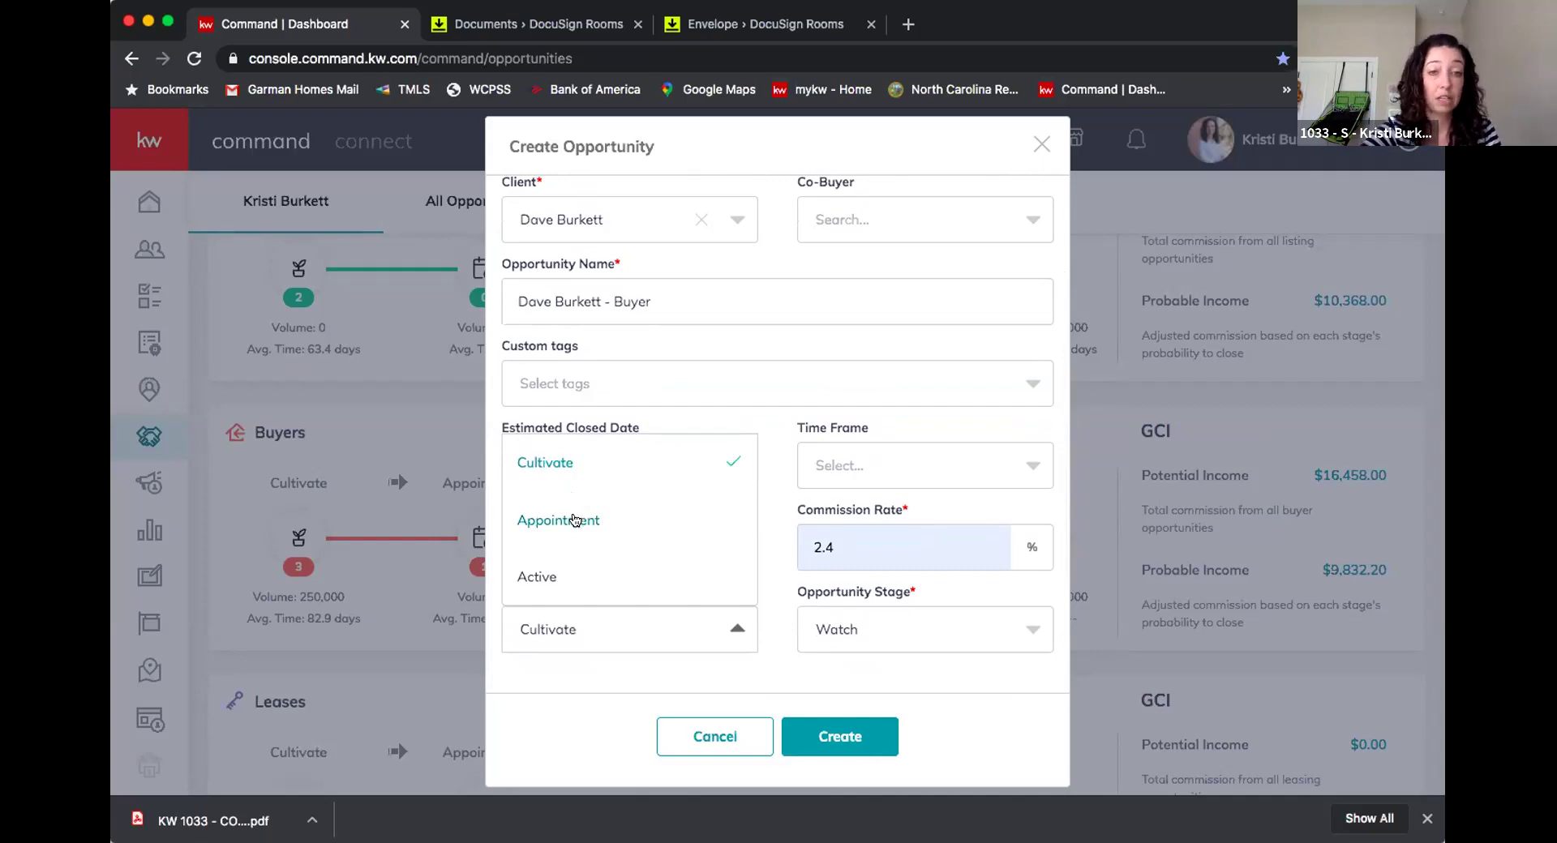
left_click(715, 414)
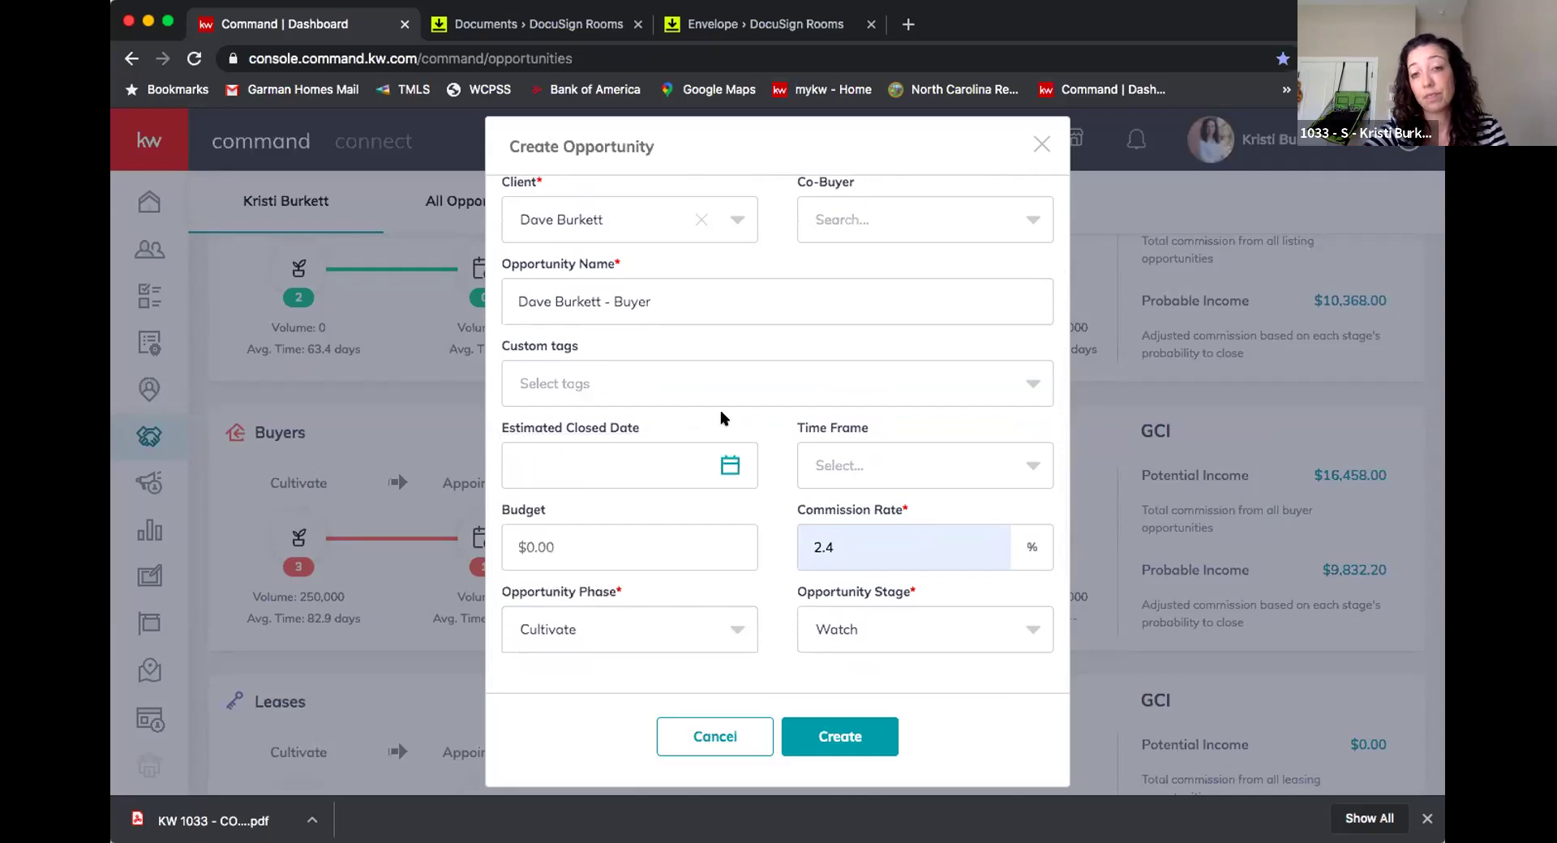
Step: Create the Buyer opportunity and review its details page
left_click(840, 737)
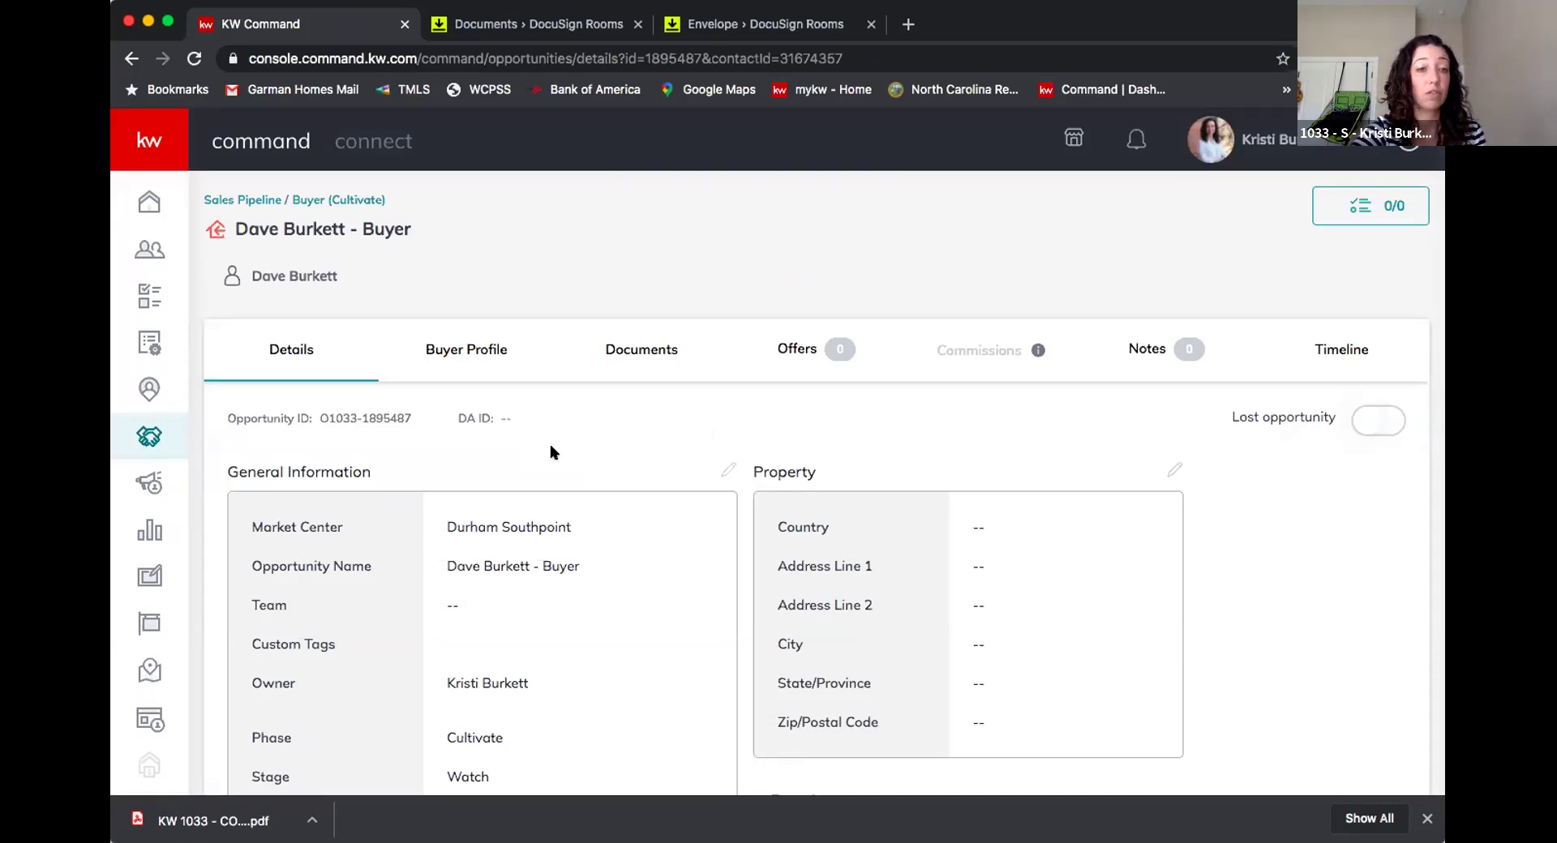
scroll(550, 446, "down", 2)
scroll(549, 444, "down", 2)
scroll(550, 445, "down", 2)
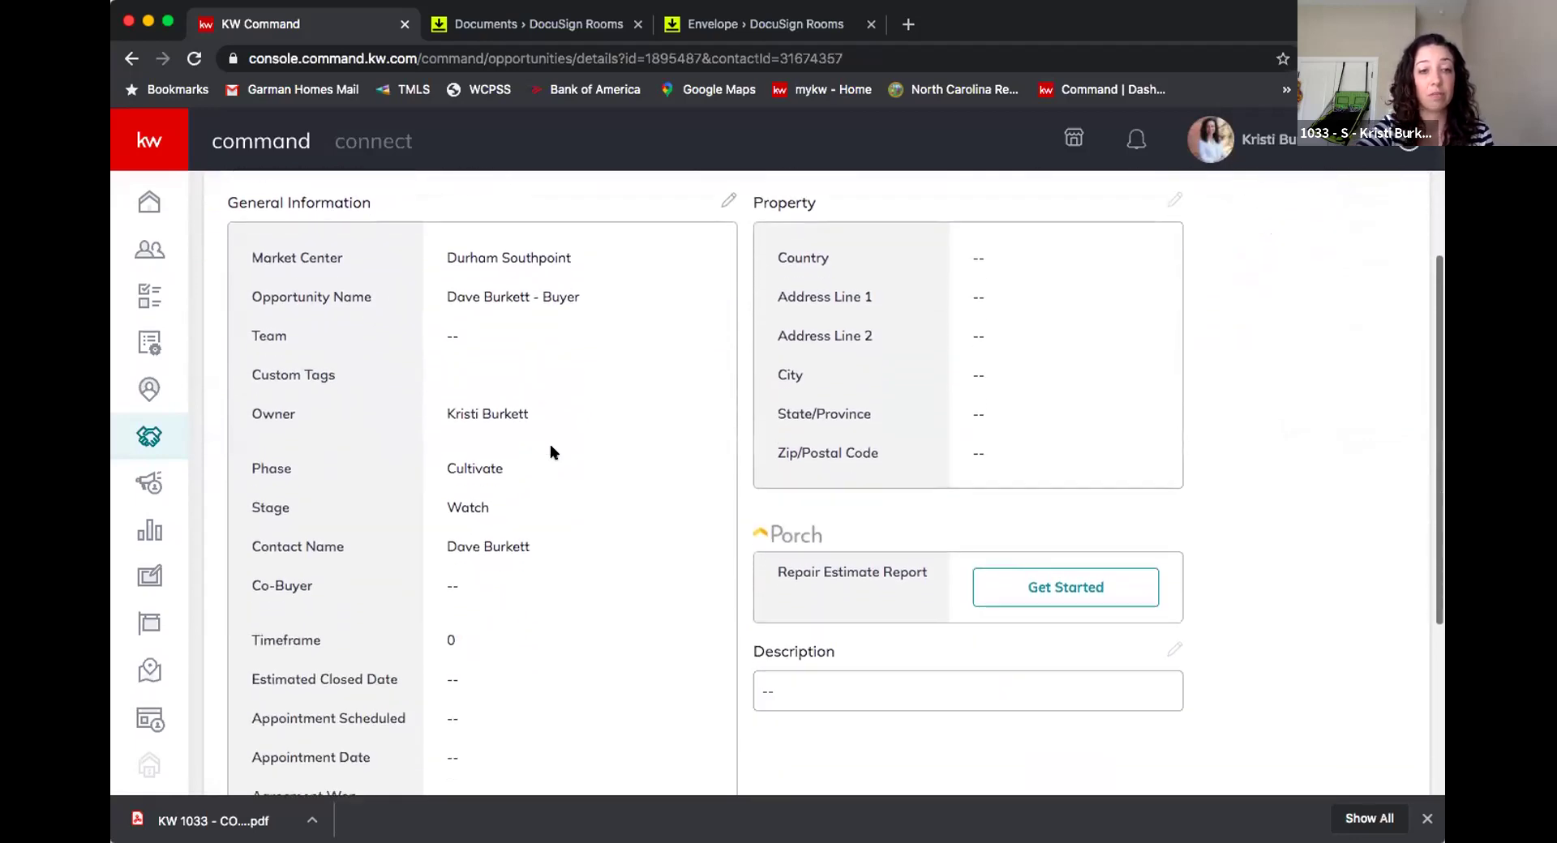
scroll(550, 444, "down", 2)
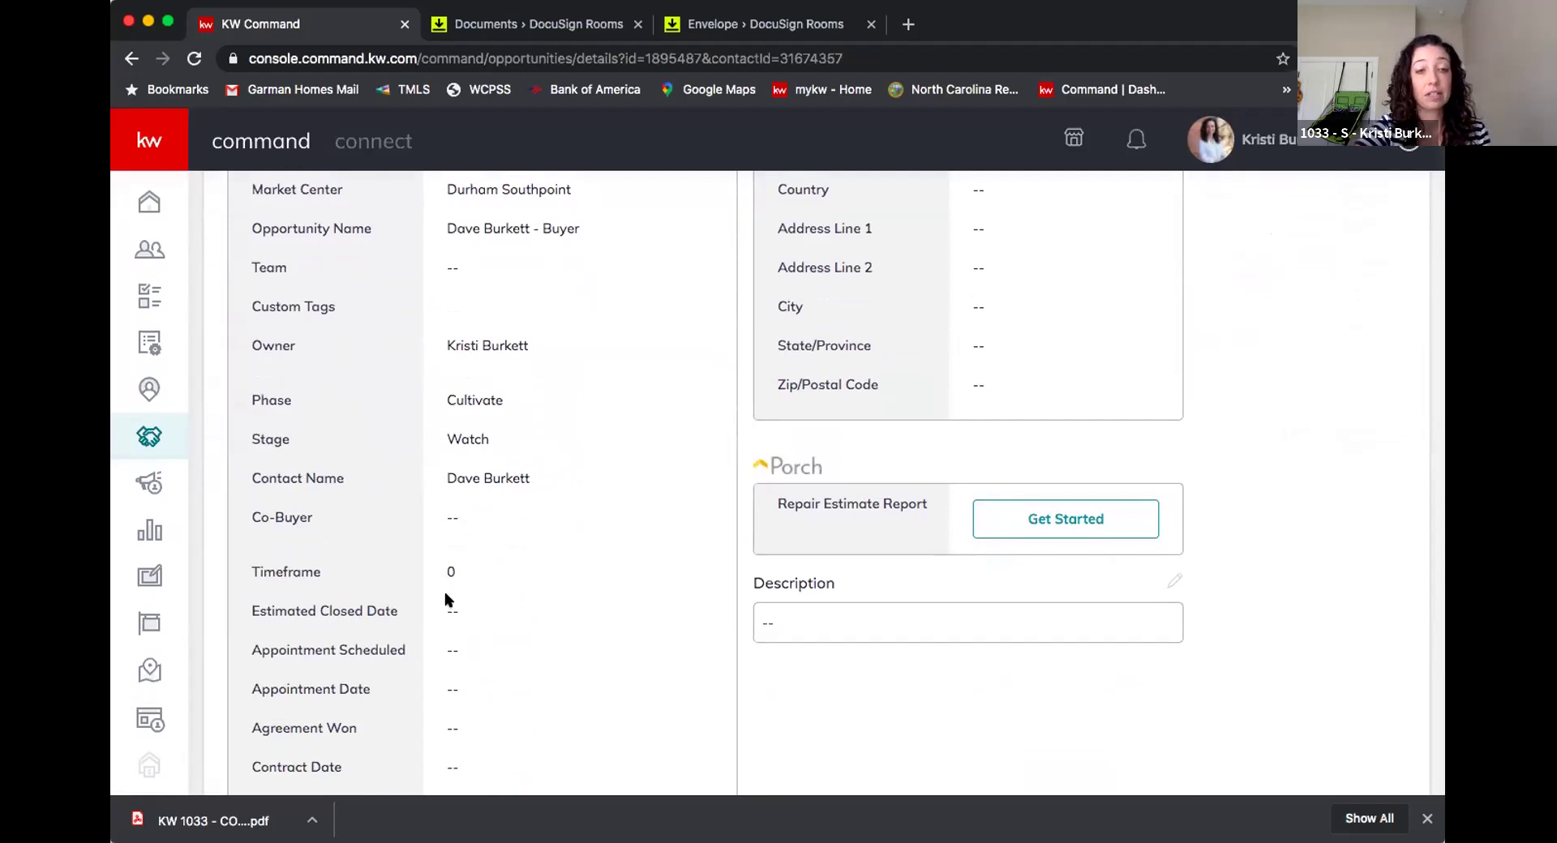
scroll(444, 600, "down", 3)
Step: Open the General Information editor and cancel without making changes
scroll(445, 592, "up", 10)
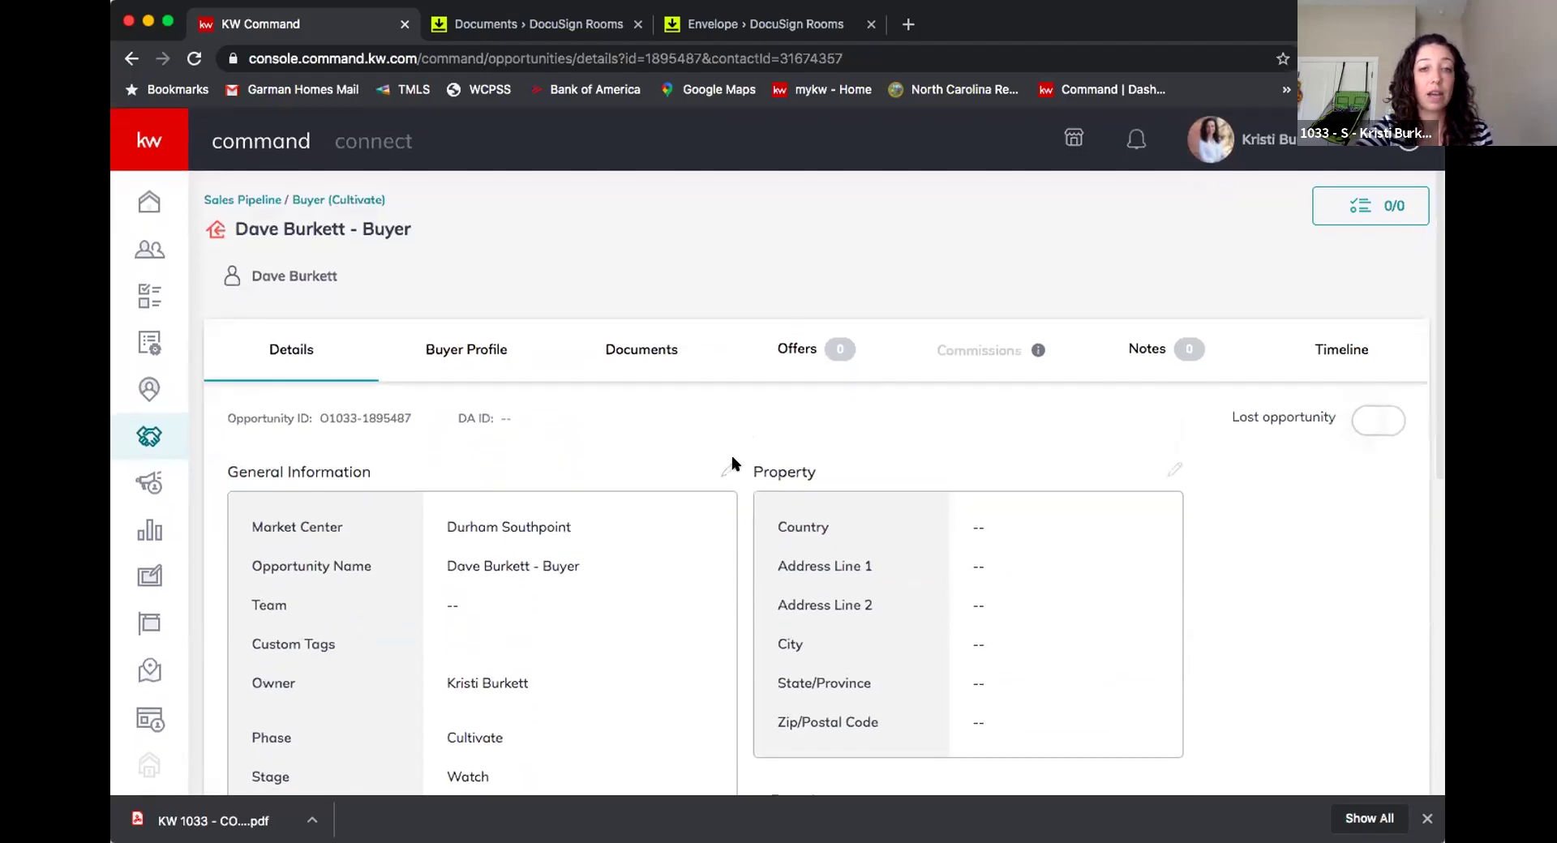
left_click(729, 470)
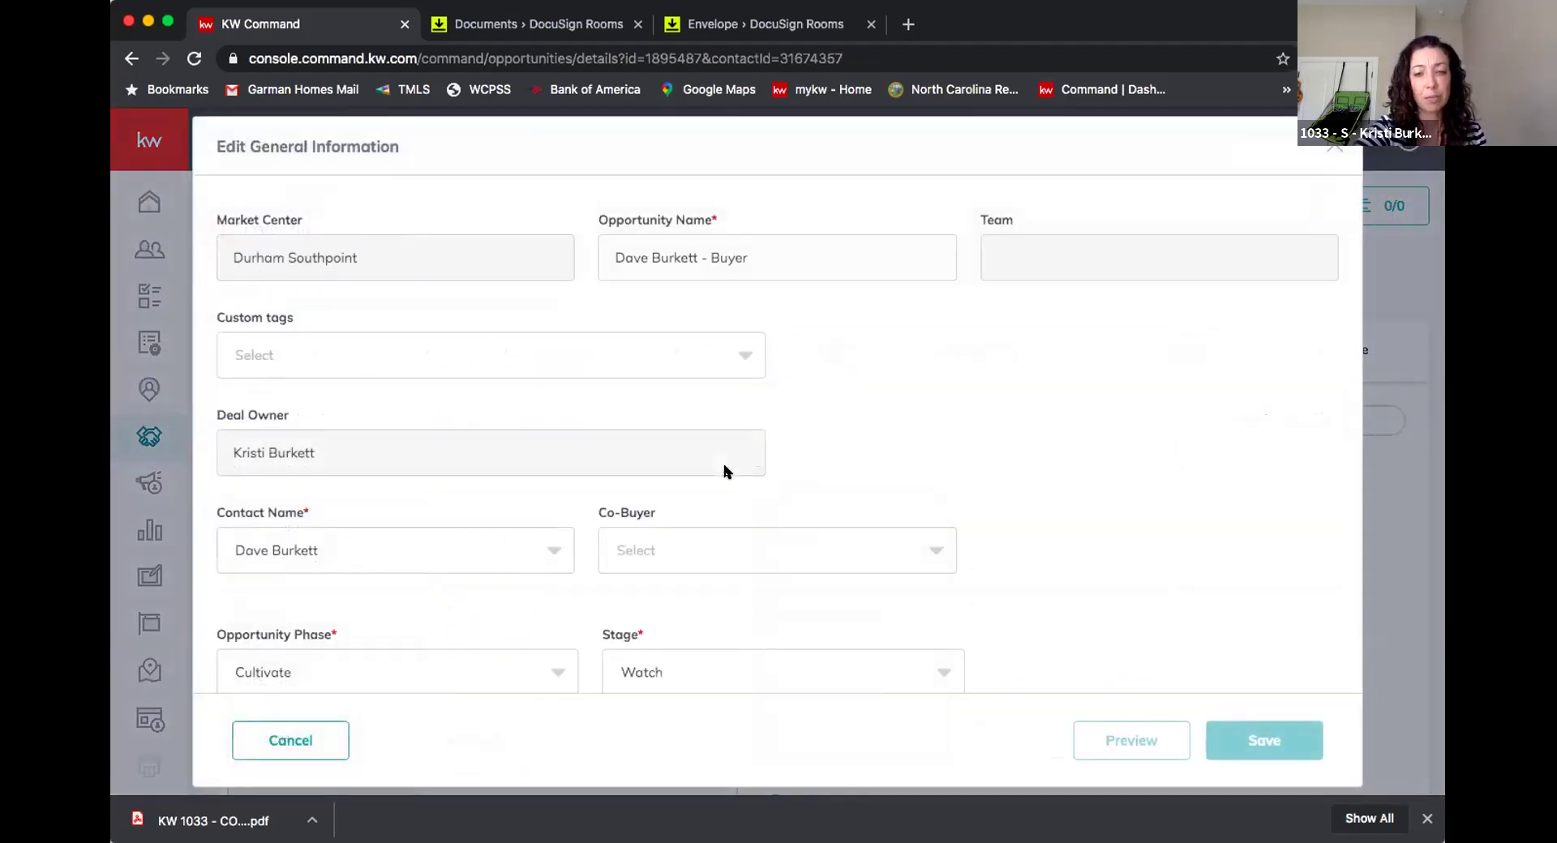
left_click(309, 738)
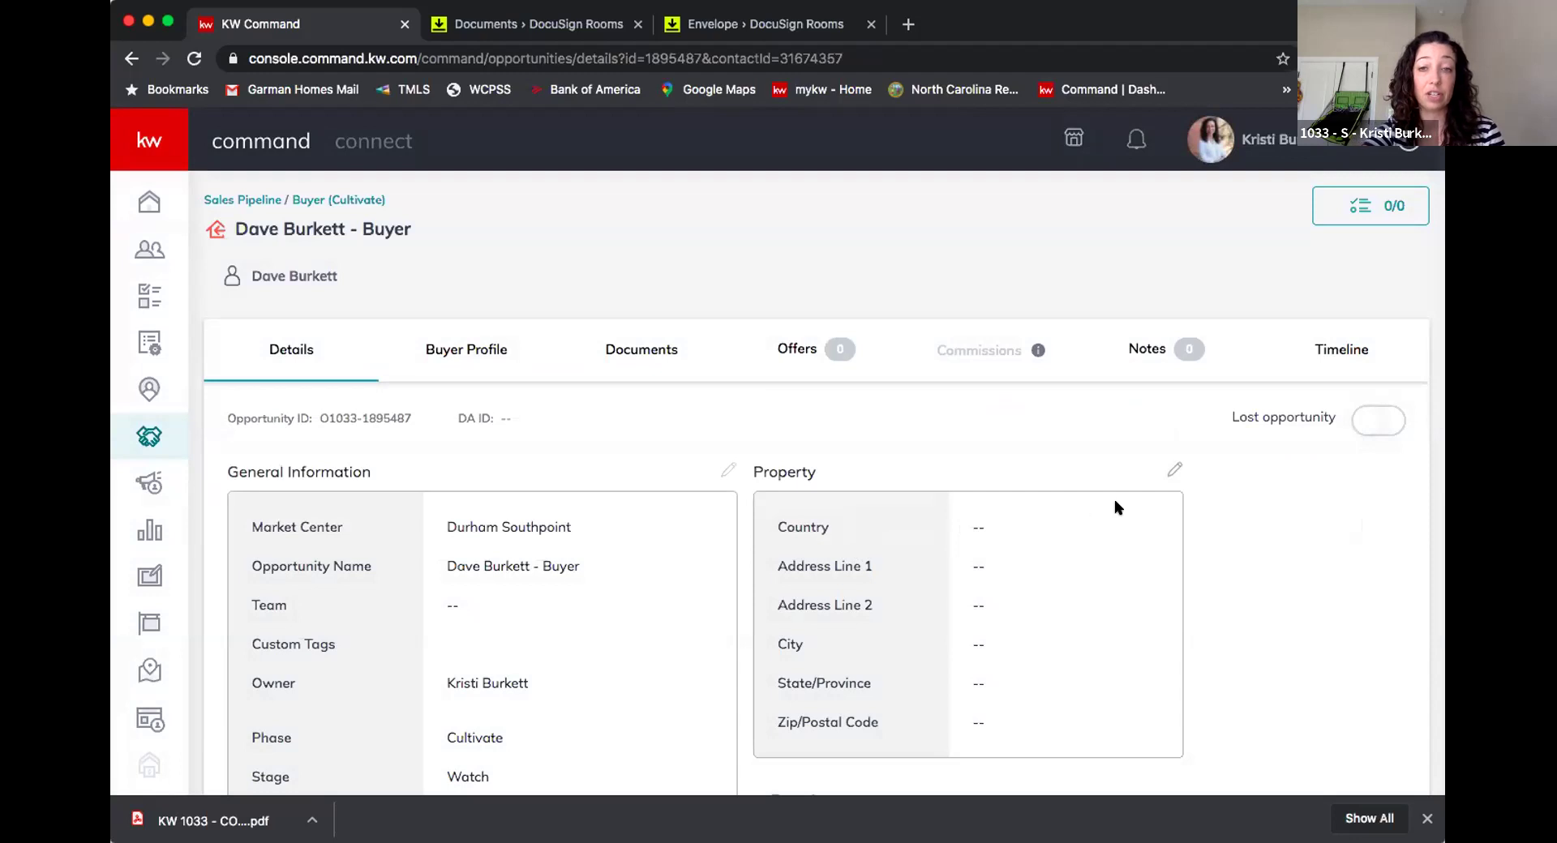
Step: Apply the Residential checklist on the Documents tab and bring up Start a Transaction options
left_click(648, 355)
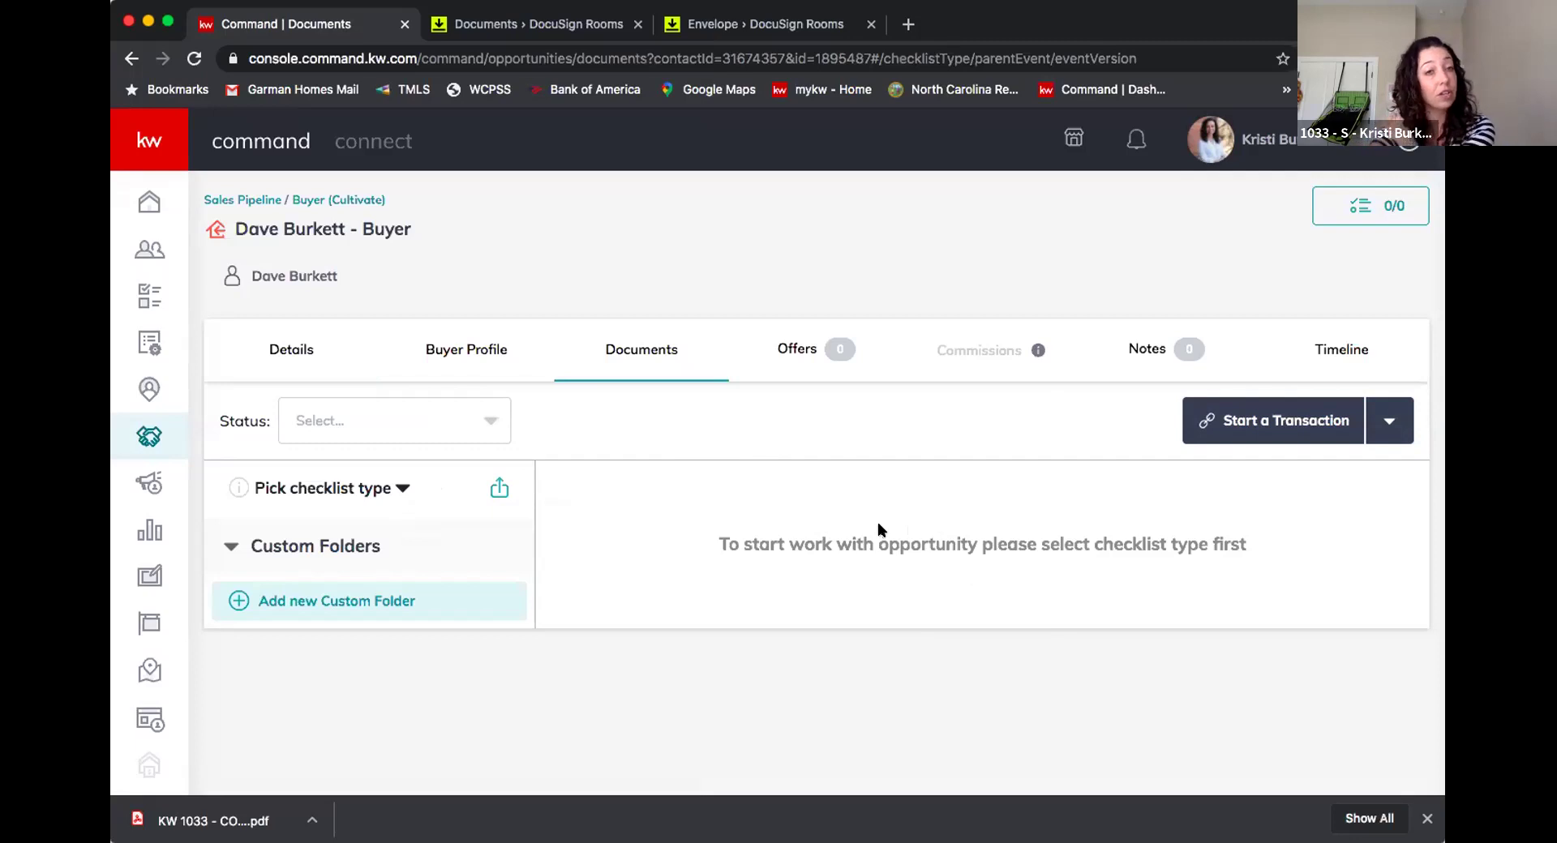
left_click(397, 487)
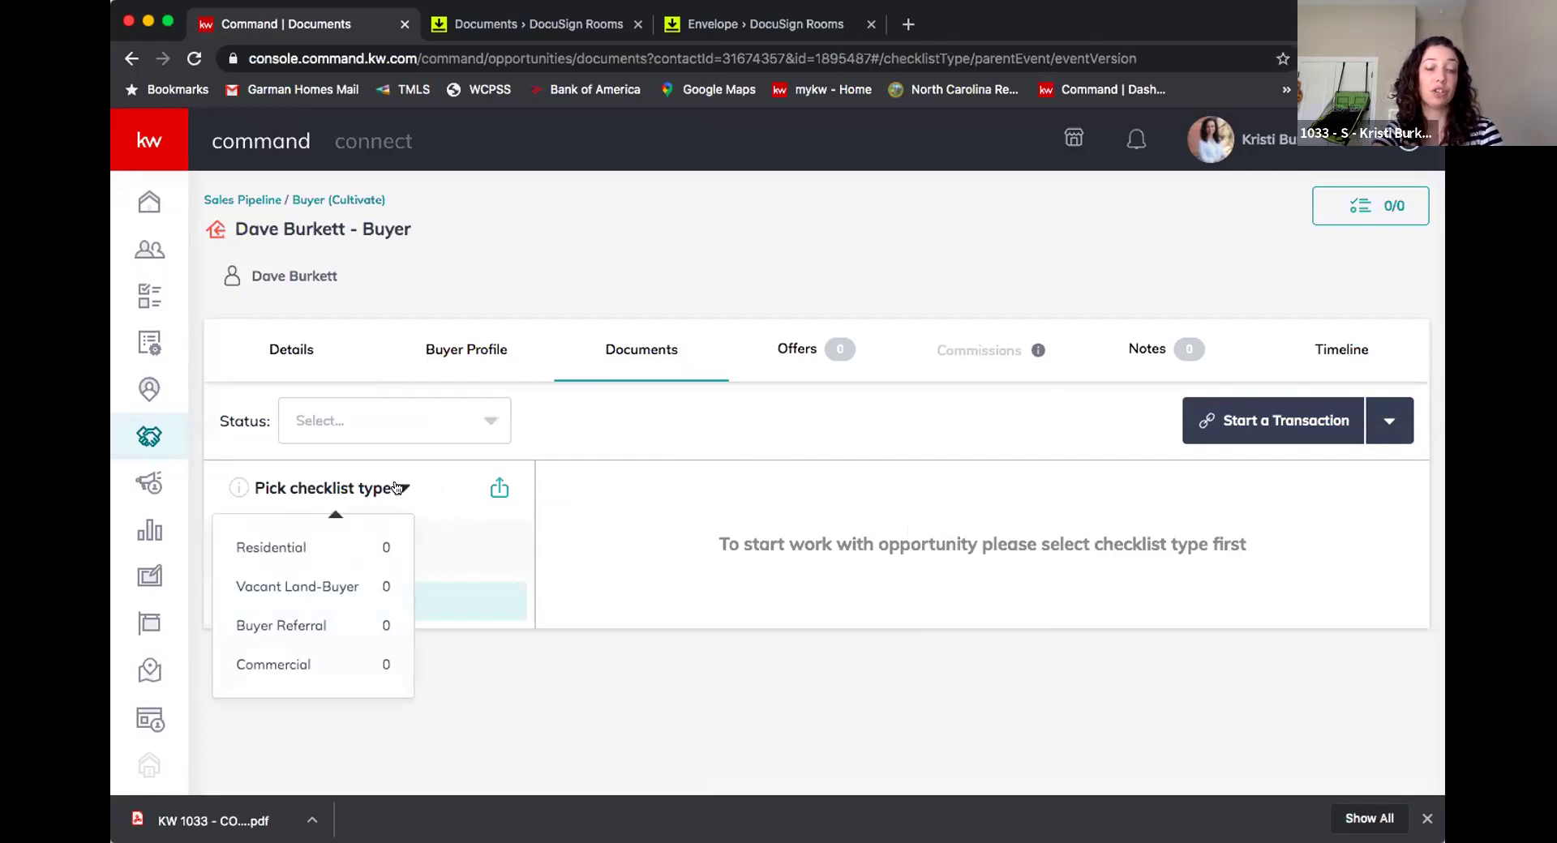
left_click(332, 545)
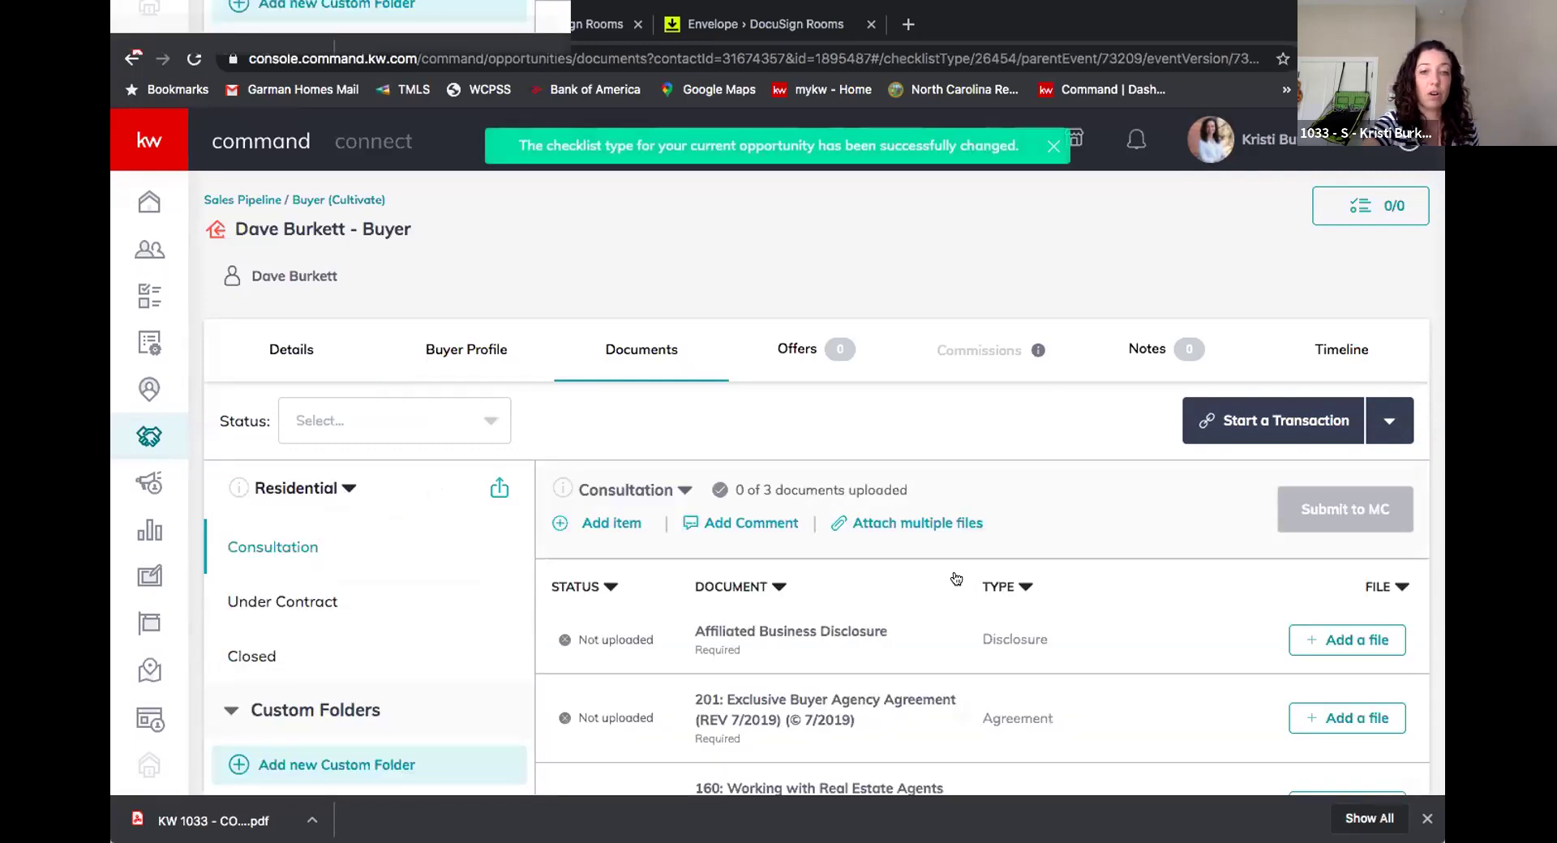
scroll(956, 578, "down", 1)
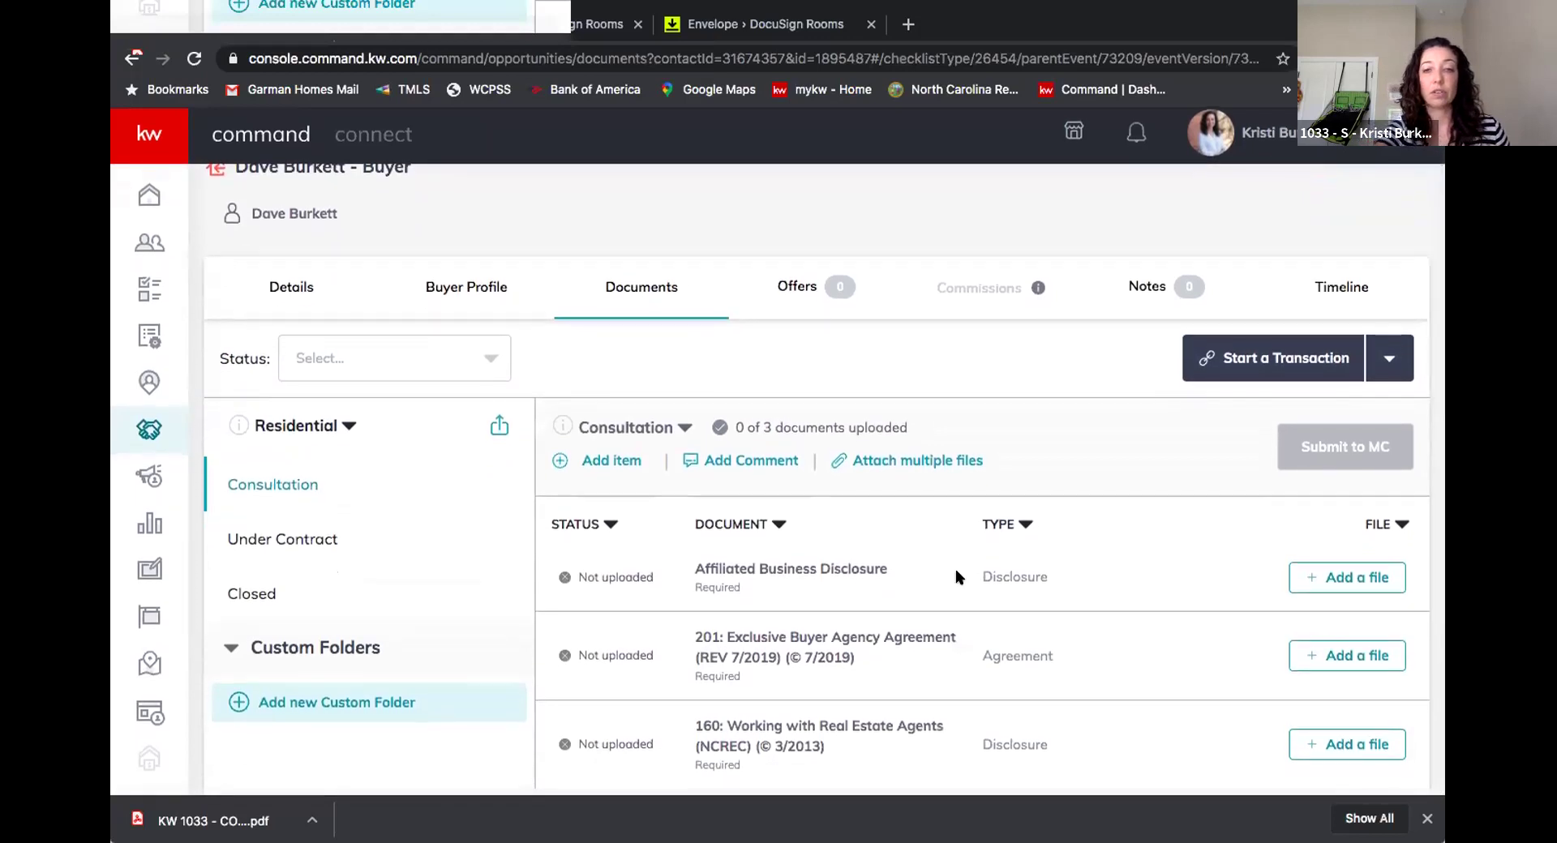
scroll(1228, 592, "up", 1)
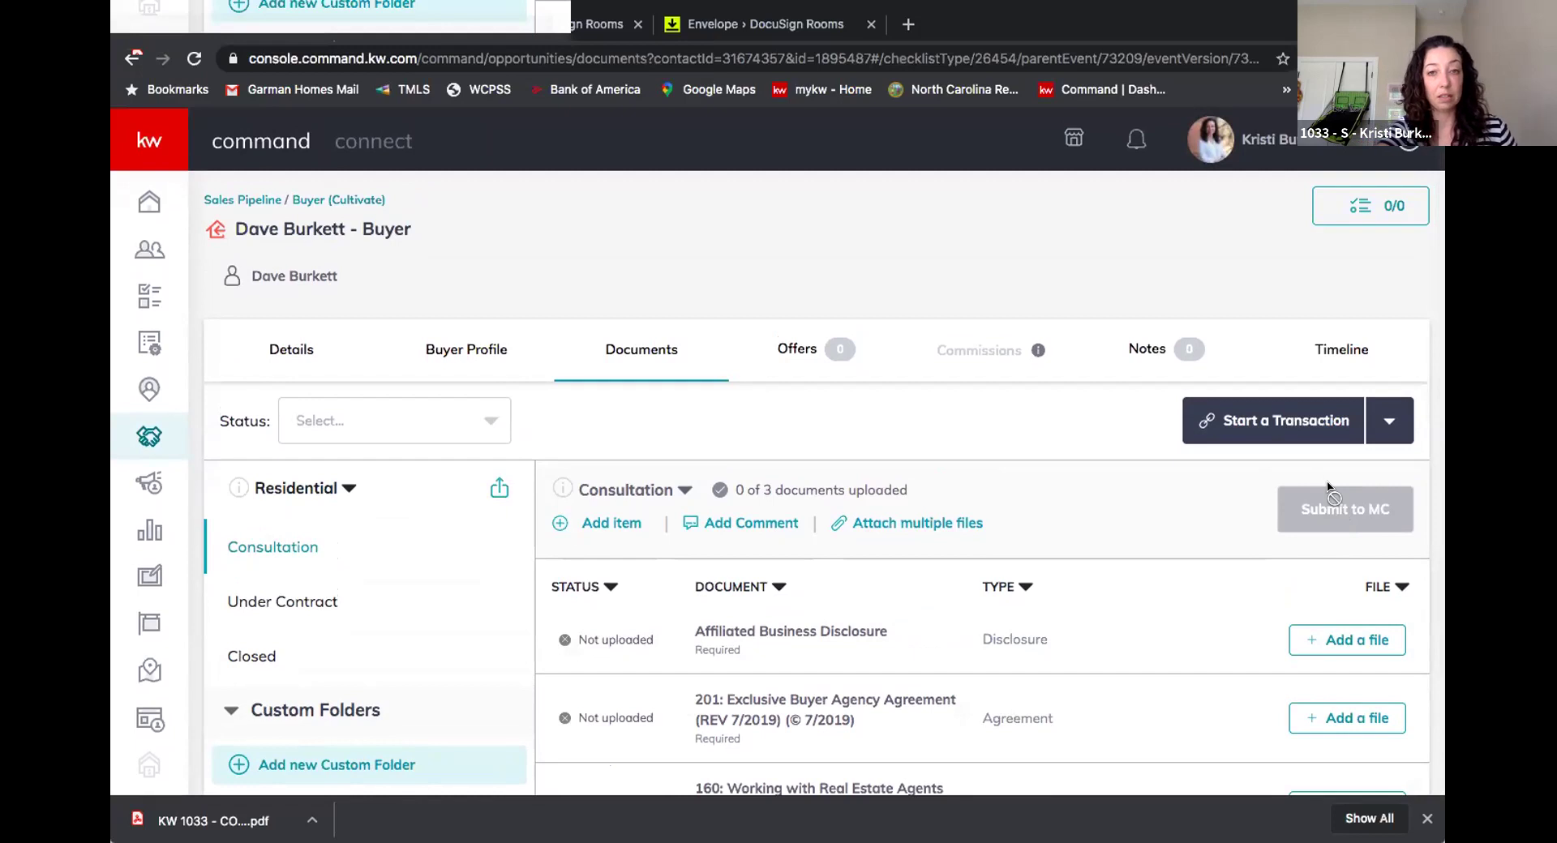
left_click(1248, 421)
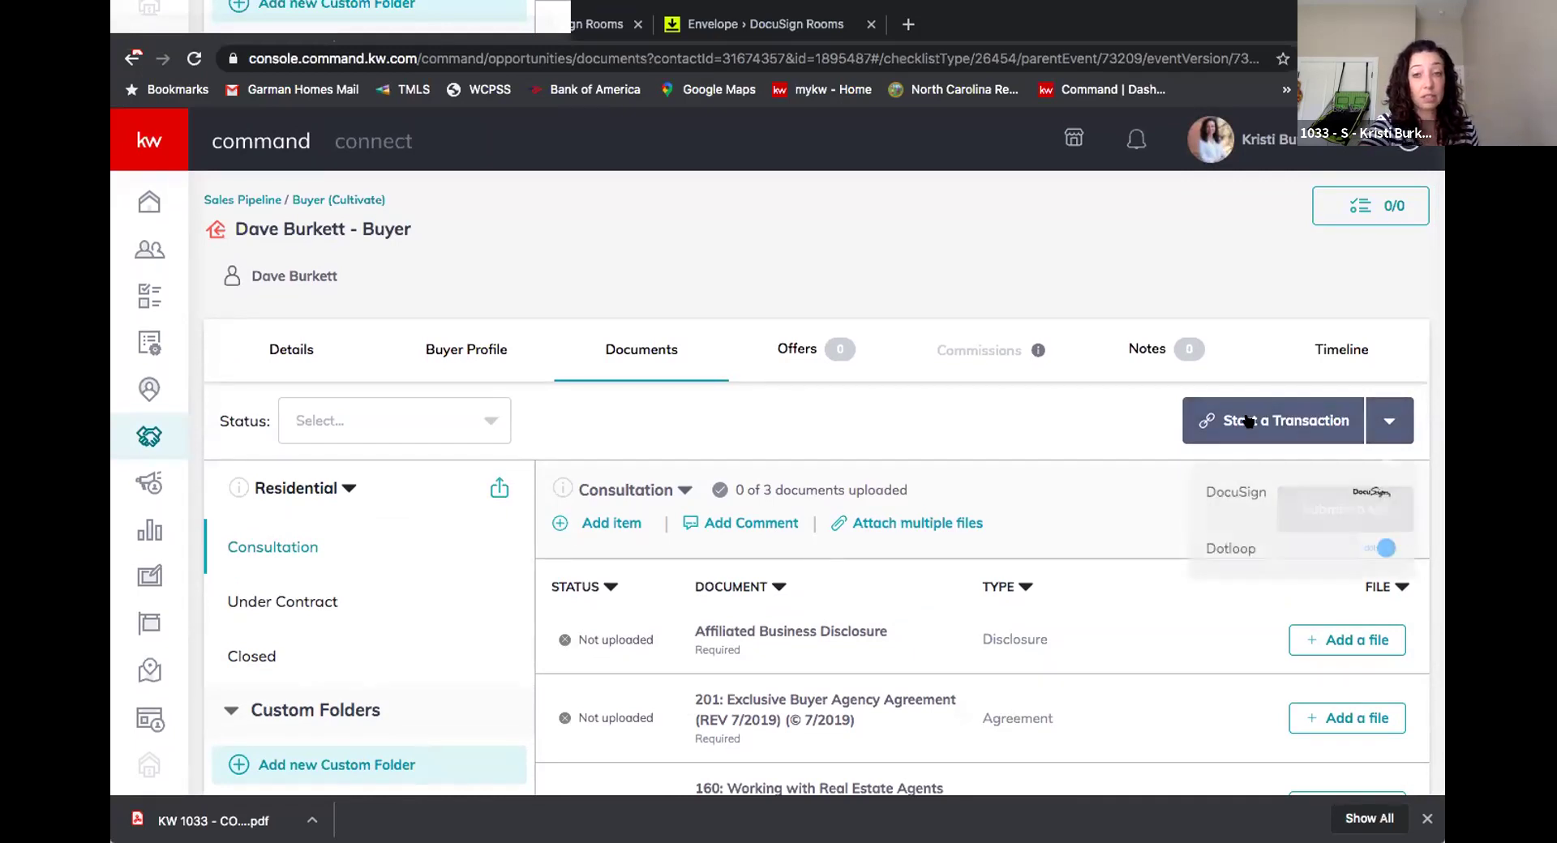
Step: Start the linked transaction in DocuSign
left_click(1236, 491)
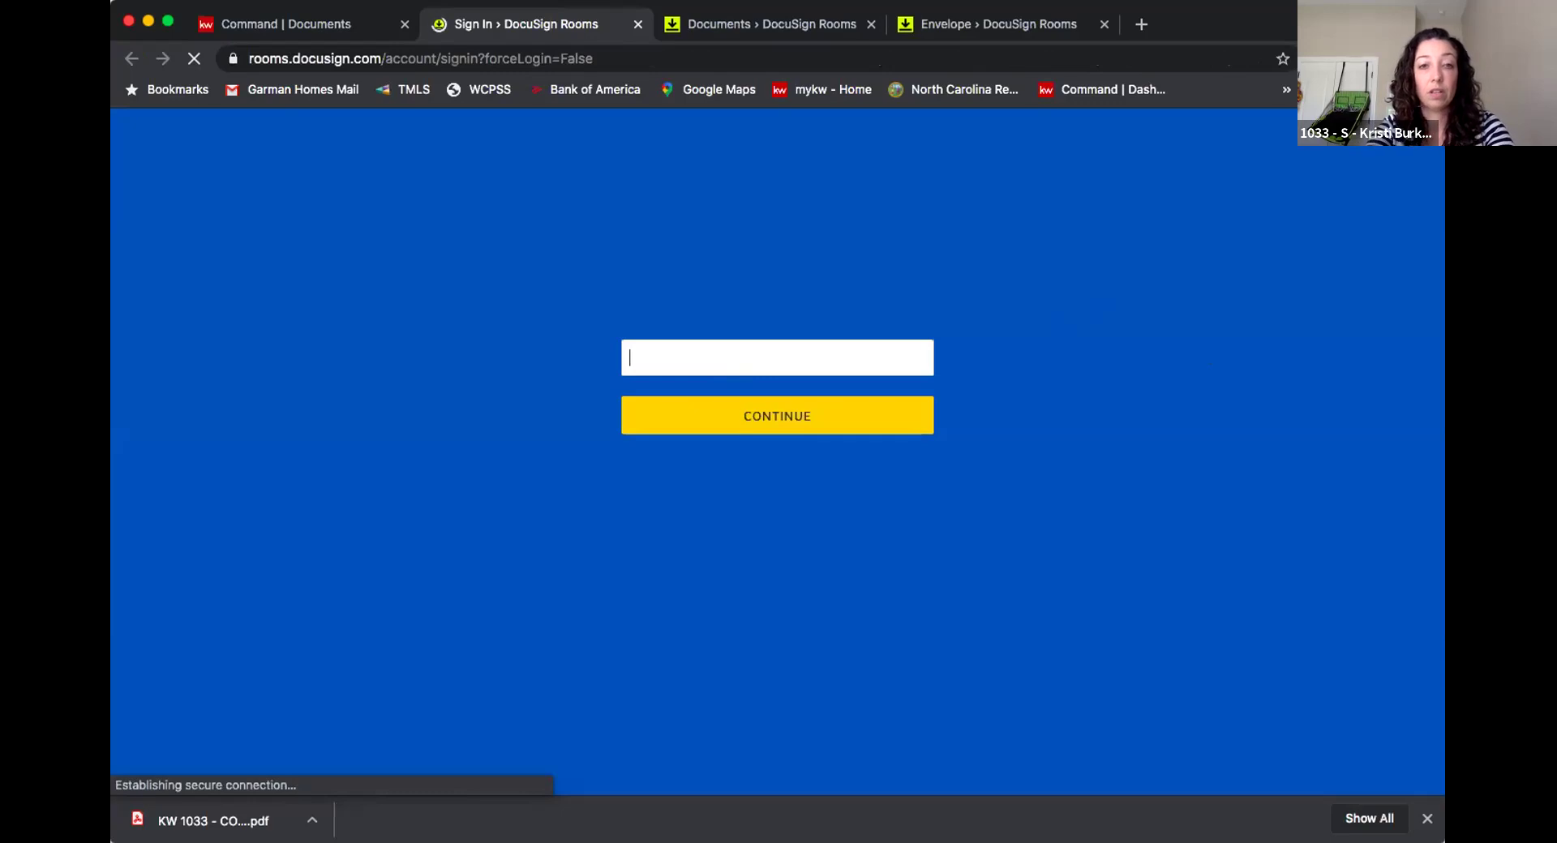
Step: Log in to DocuSign Rooms using the saved account e-mail and password
type("burk")
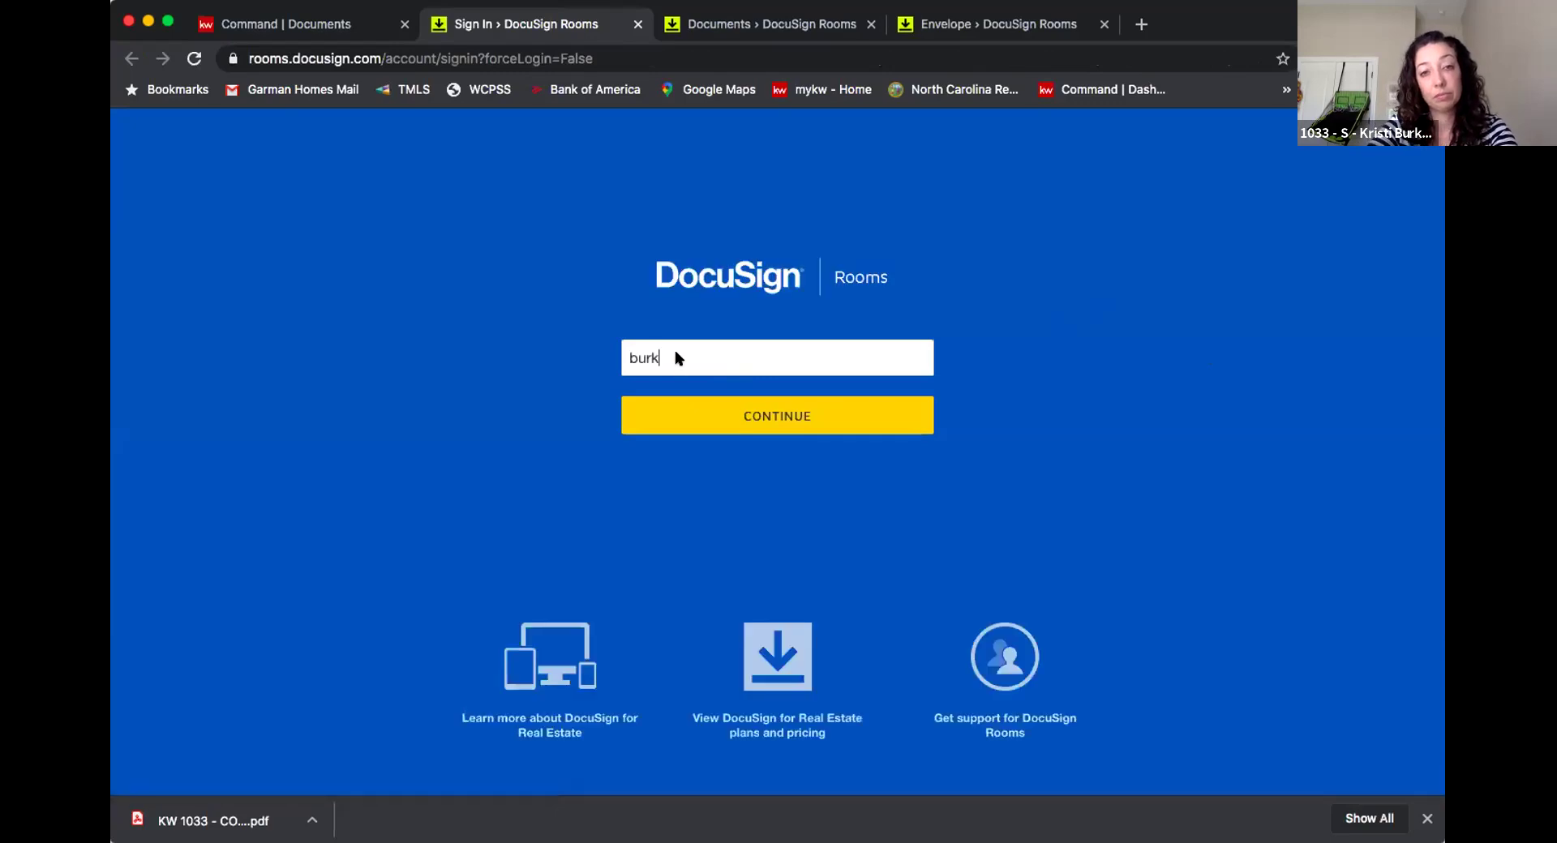
key("Return")
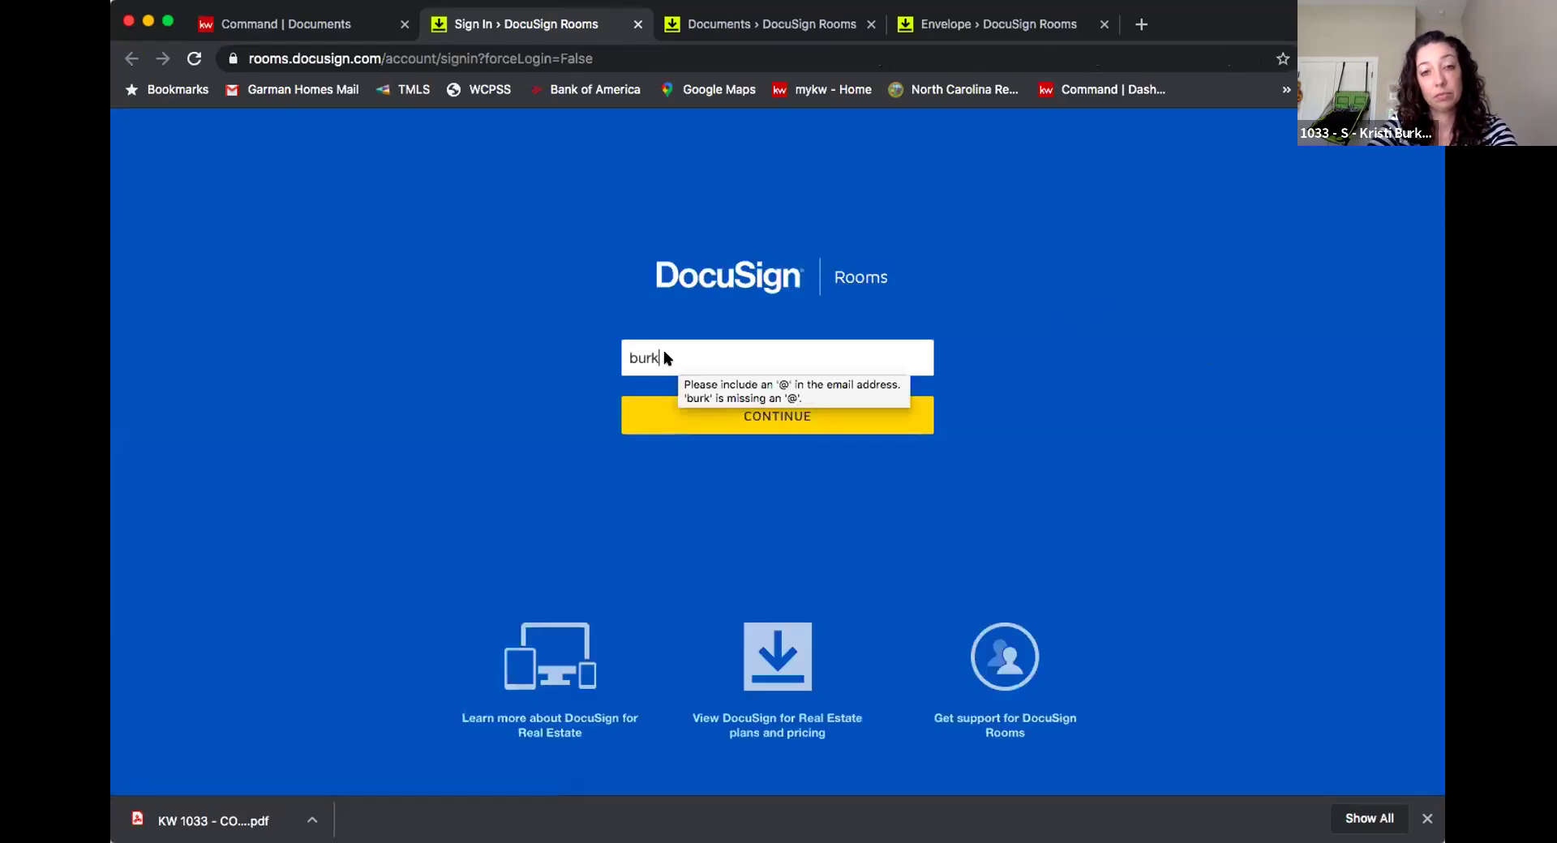
key("BackSpace")
key("BackSpace")
key("BackSpace")
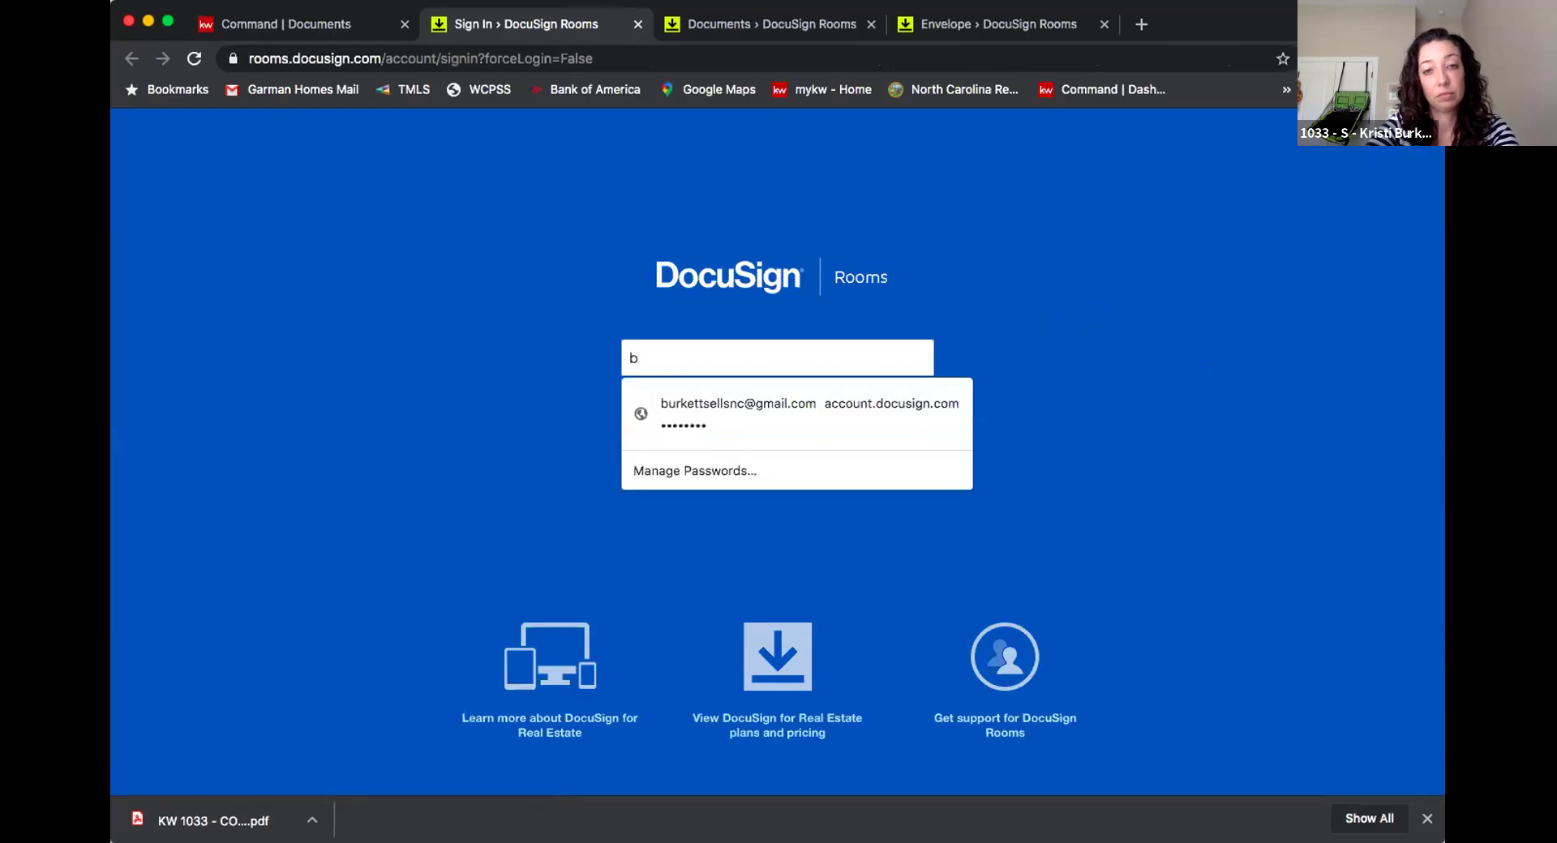
left_click(697, 403)
left_click(672, 418)
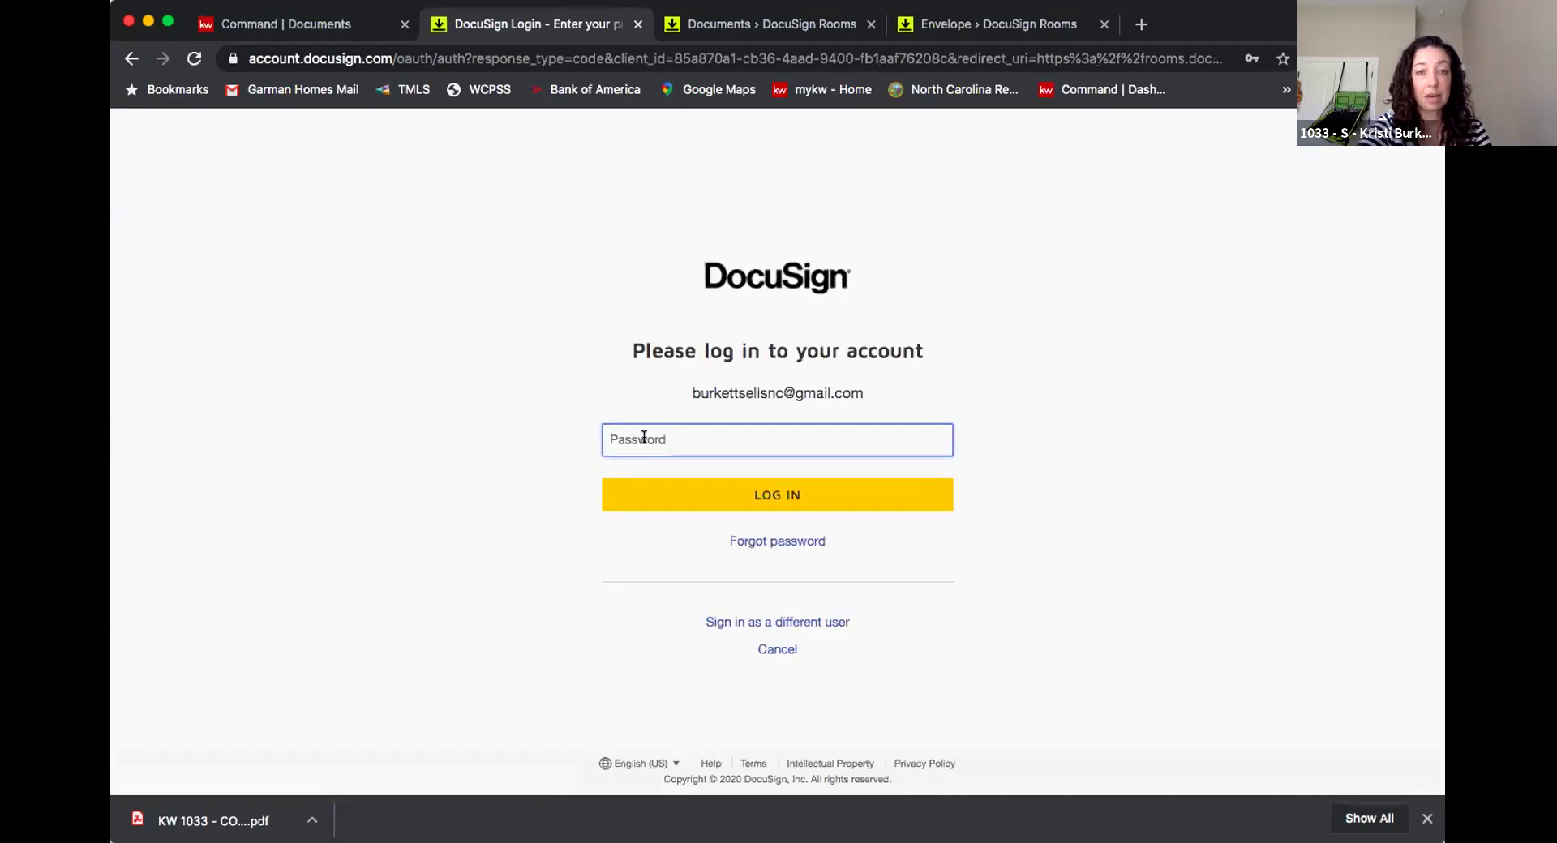
left_click(637, 437)
left_click(682, 496)
left_click(695, 499)
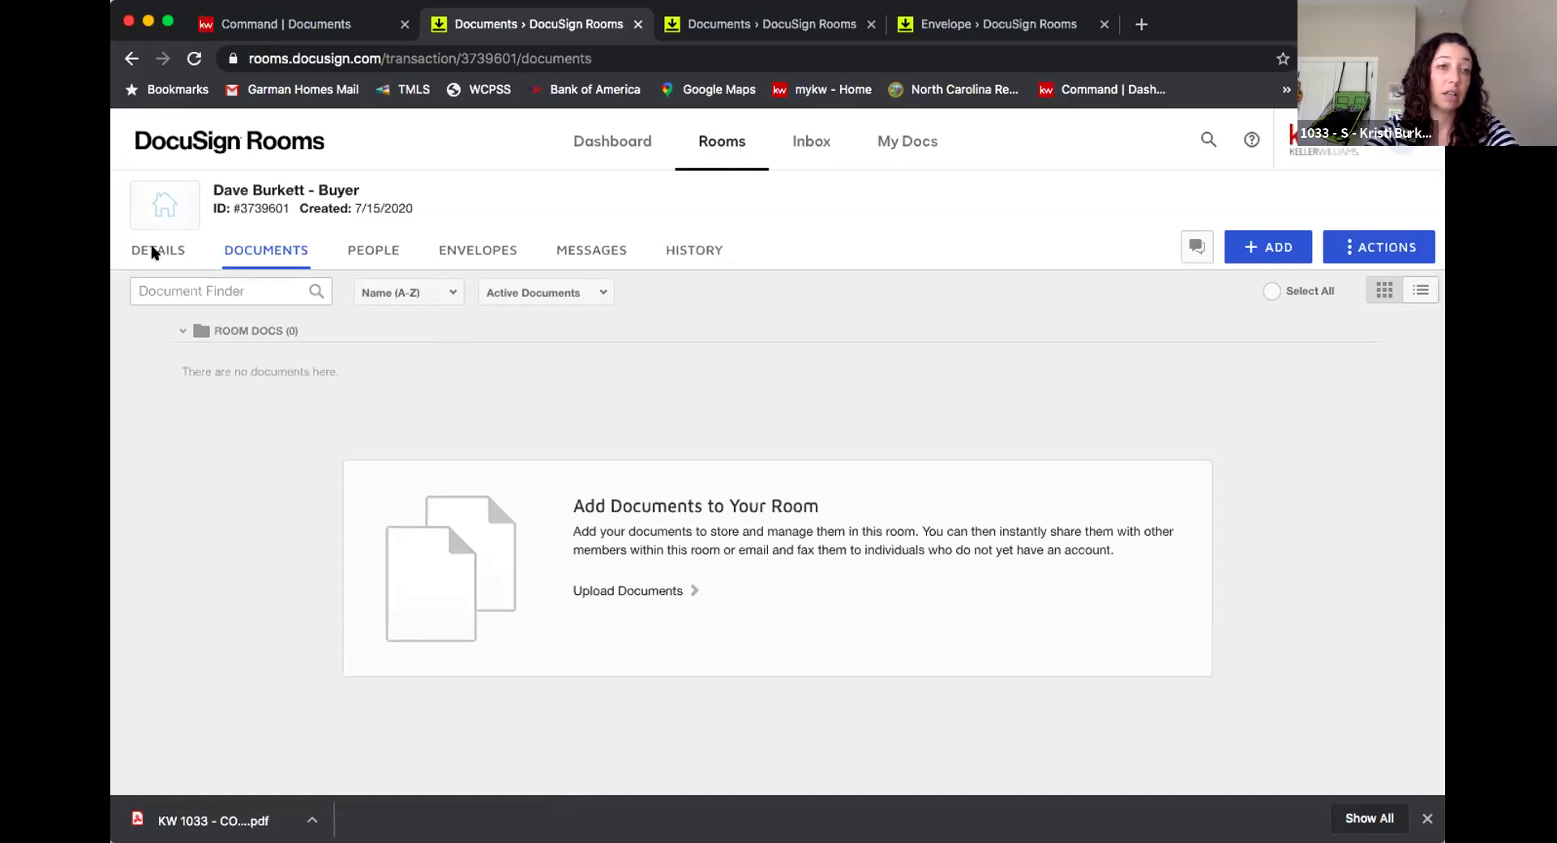
left_click(154, 251)
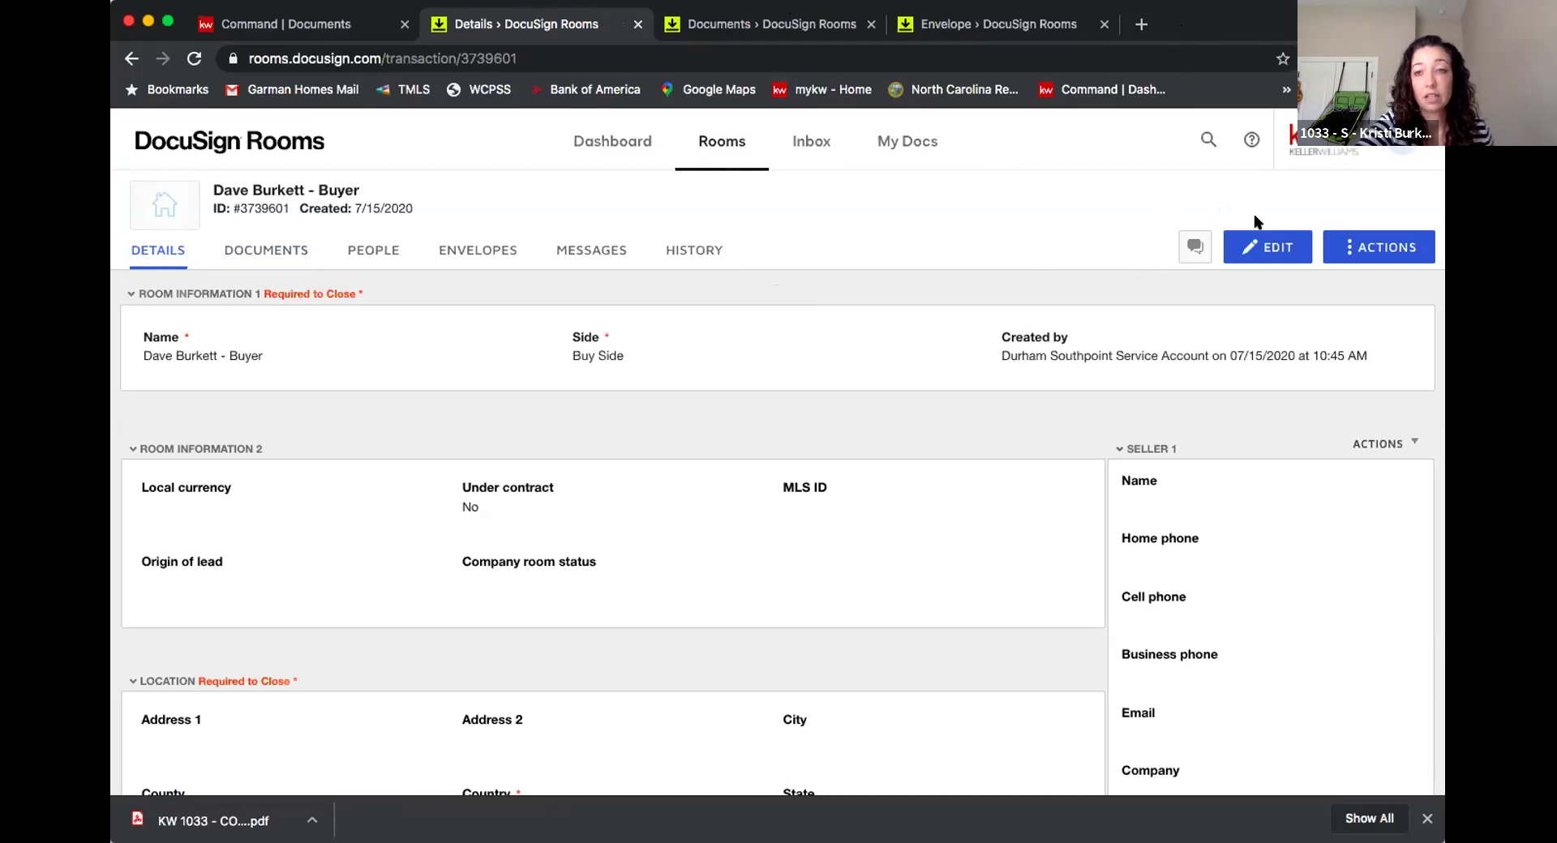
left_click(1264, 241)
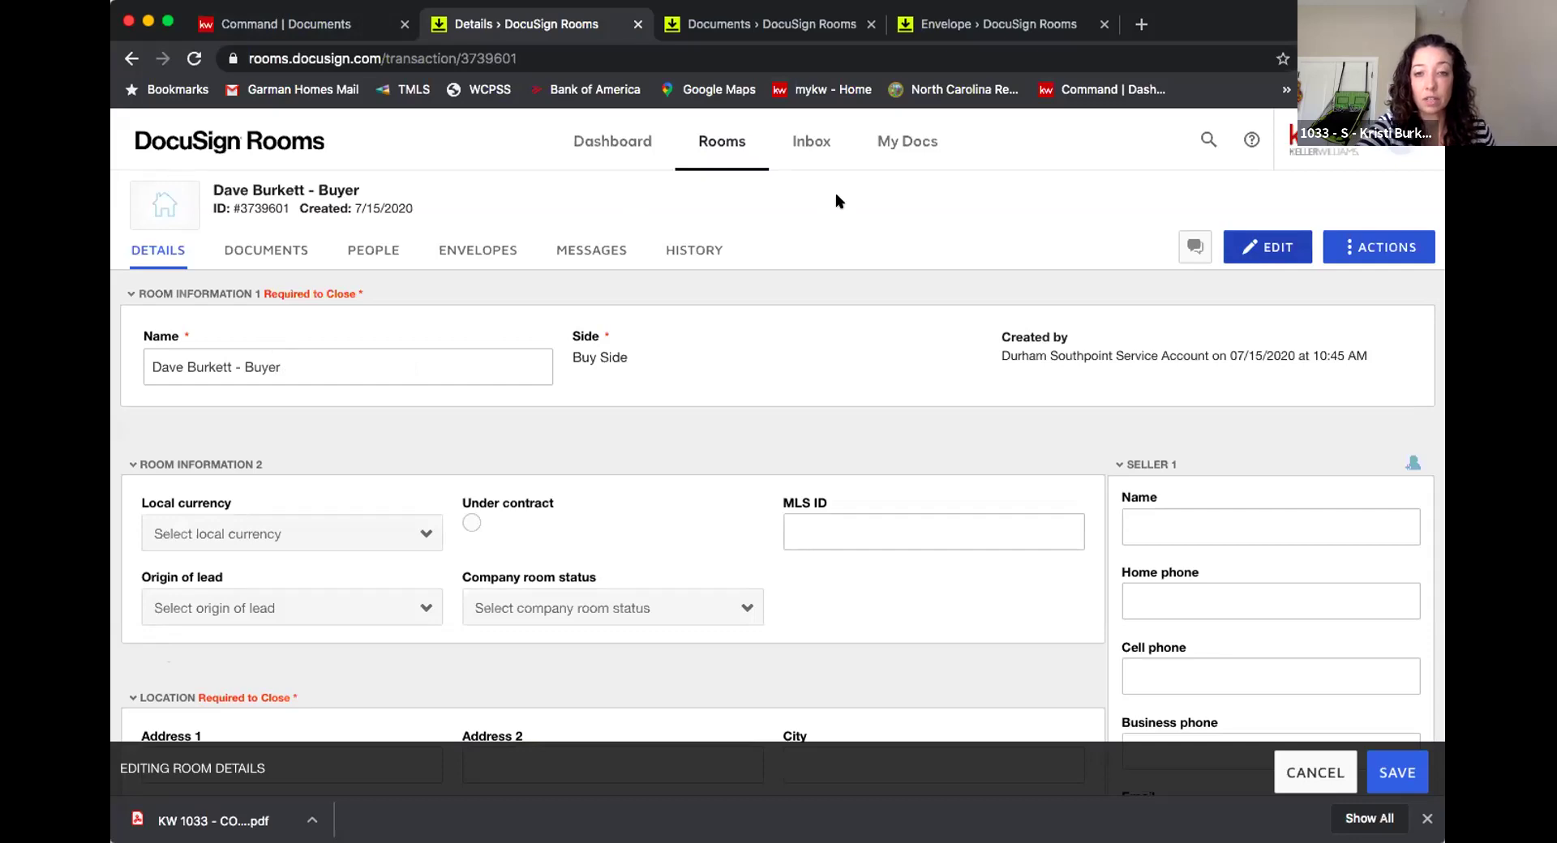
scroll(1013, 350, "down", 1)
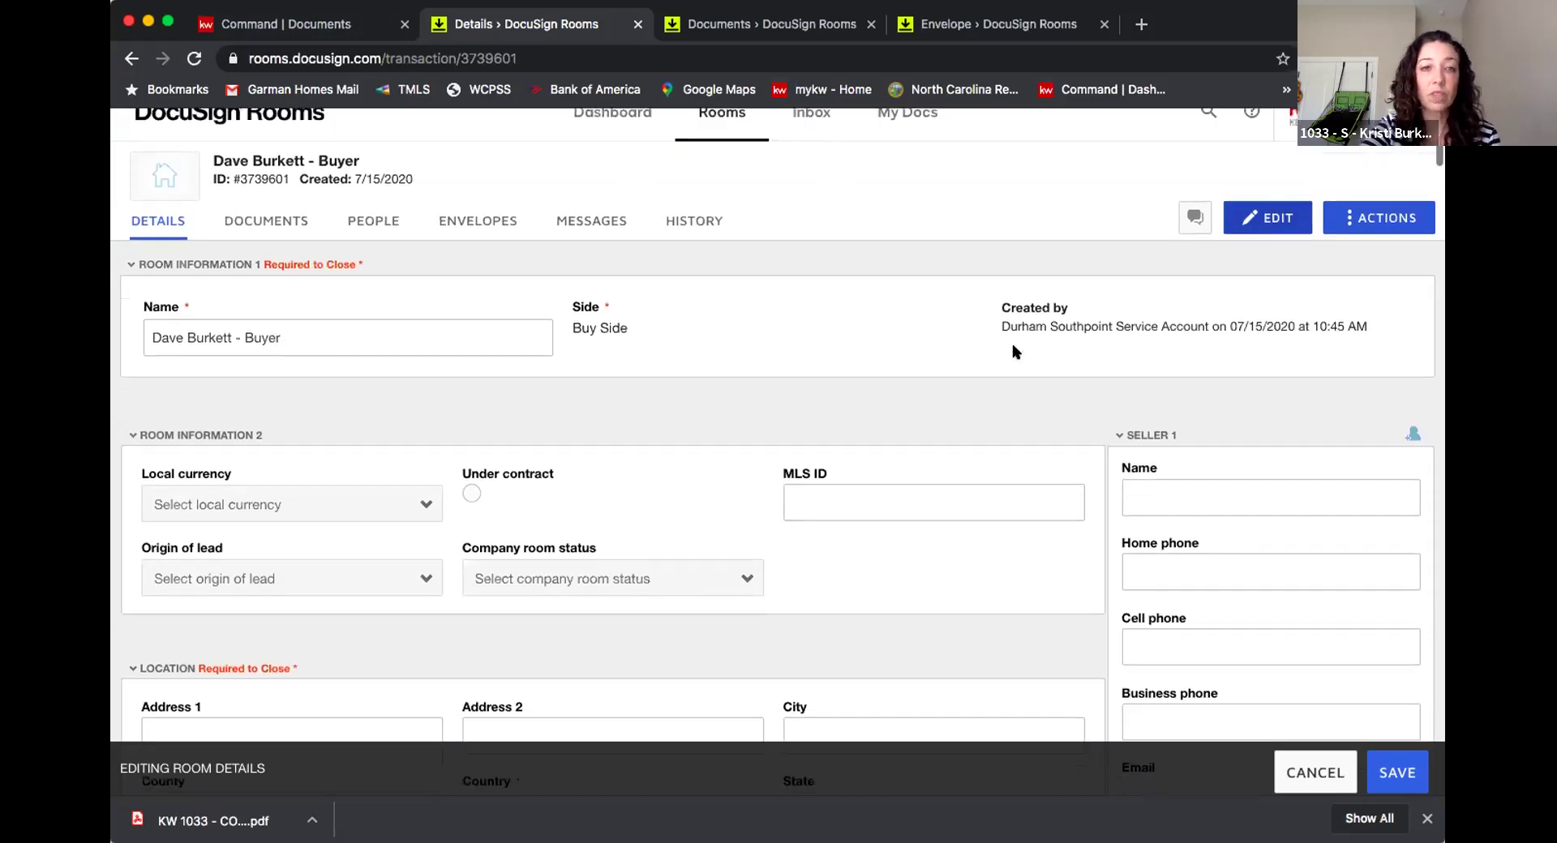
left_click(267, 238)
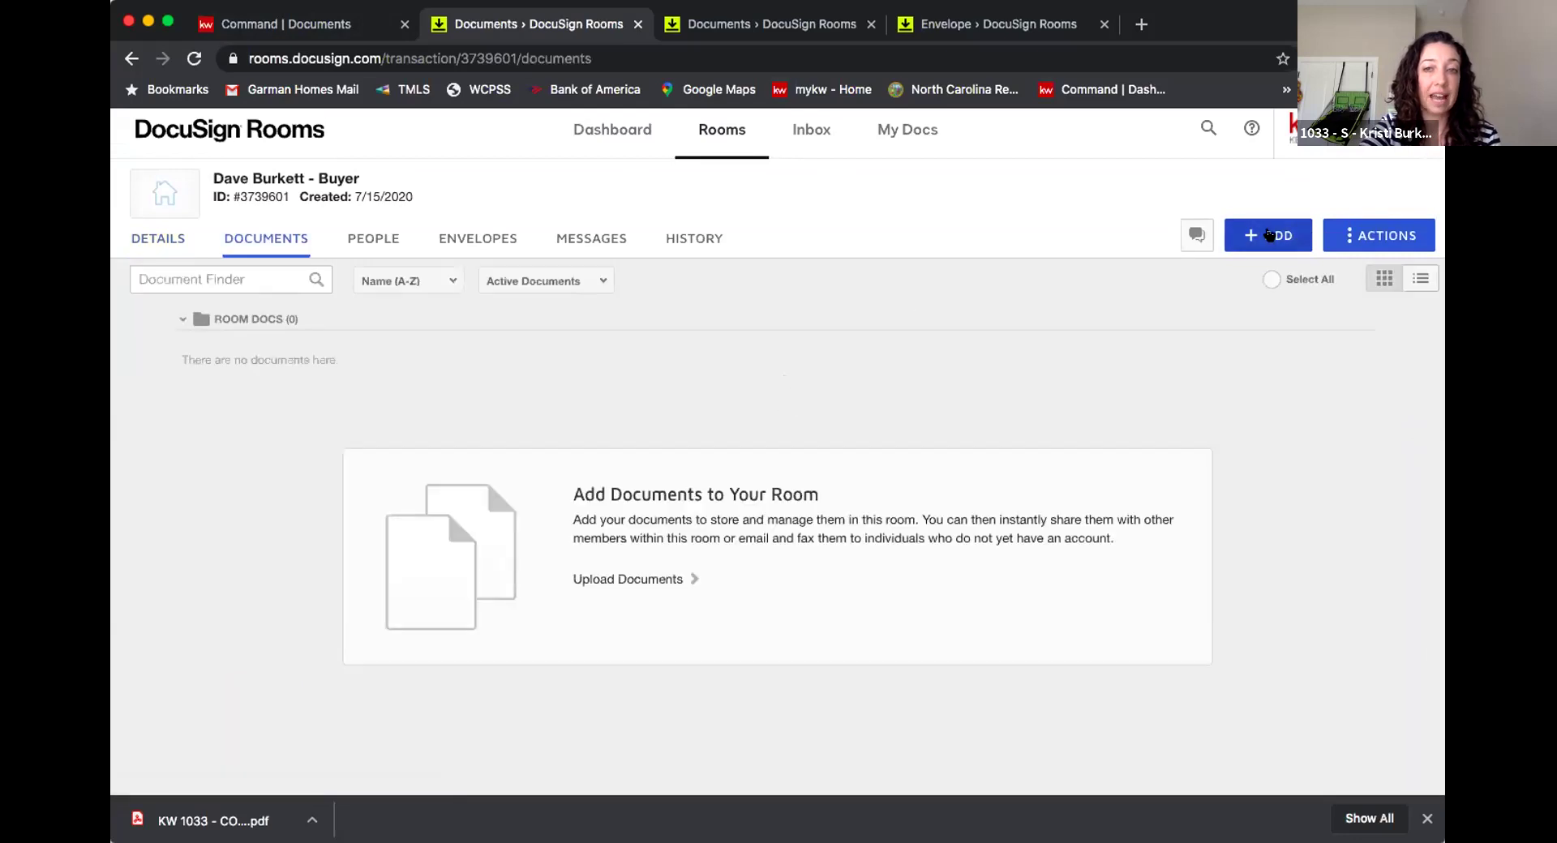
Step: Add NCAR form 201 - Exclusive Buyer Agency Agreement from DocuSign Forms, found by searching 'buyer'
left_click(1269, 235)
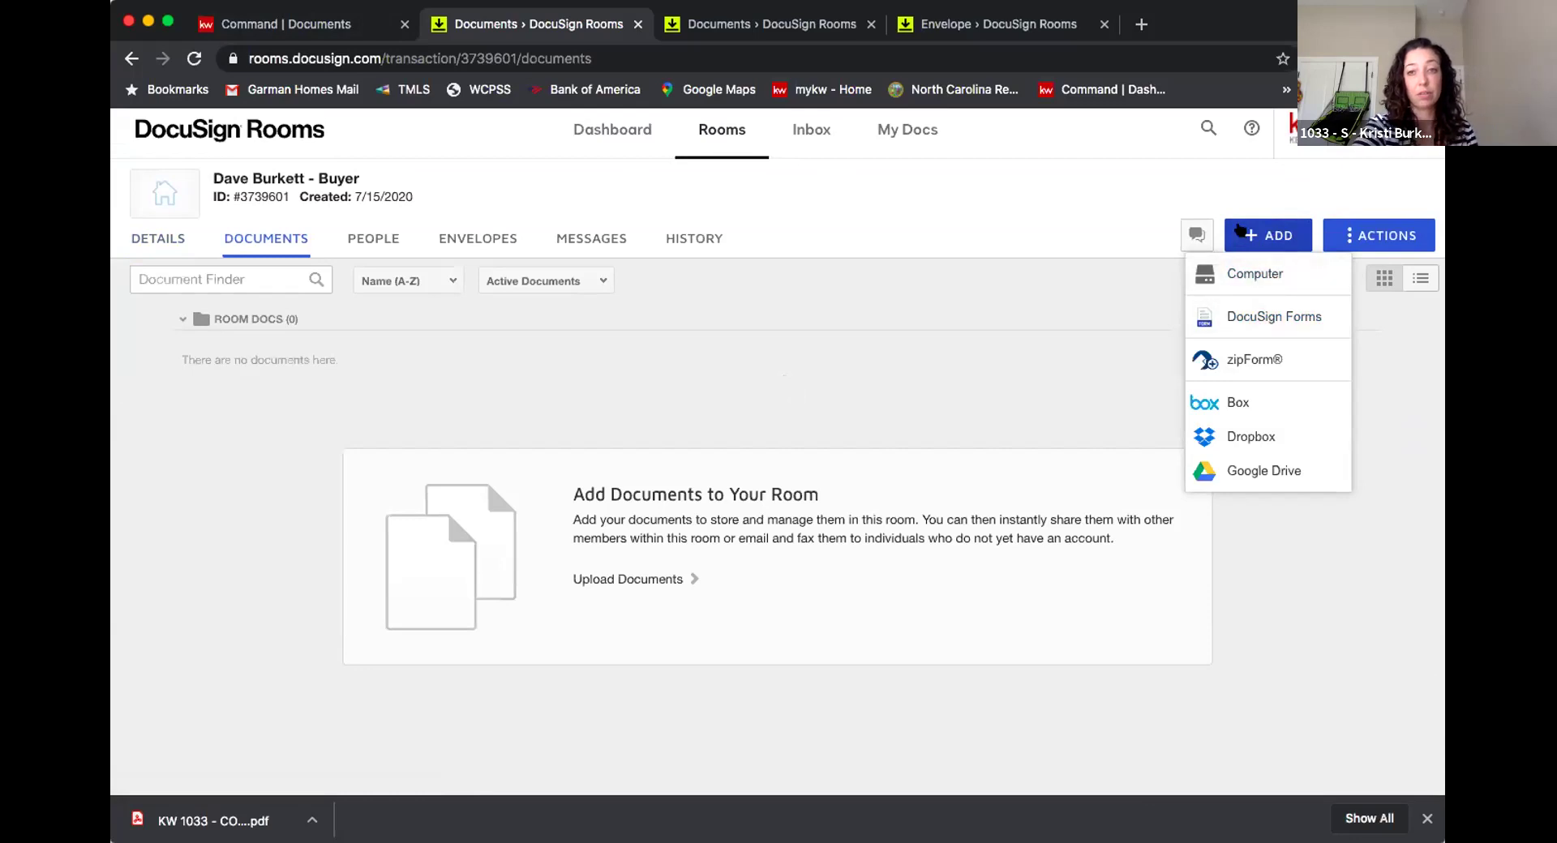
left_click(1236, 317)
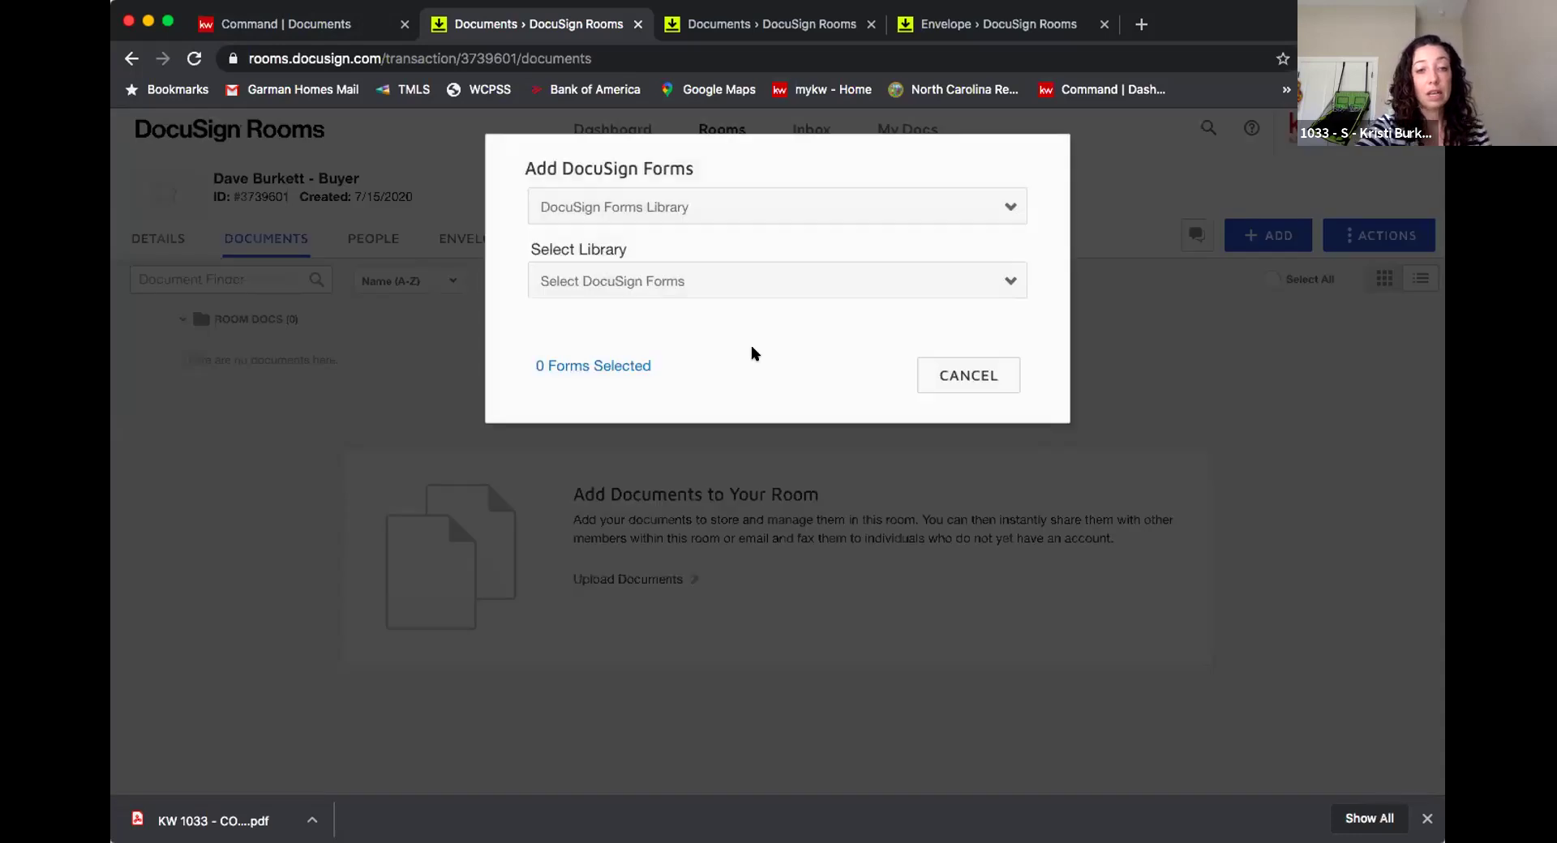
left_click(801, 279)
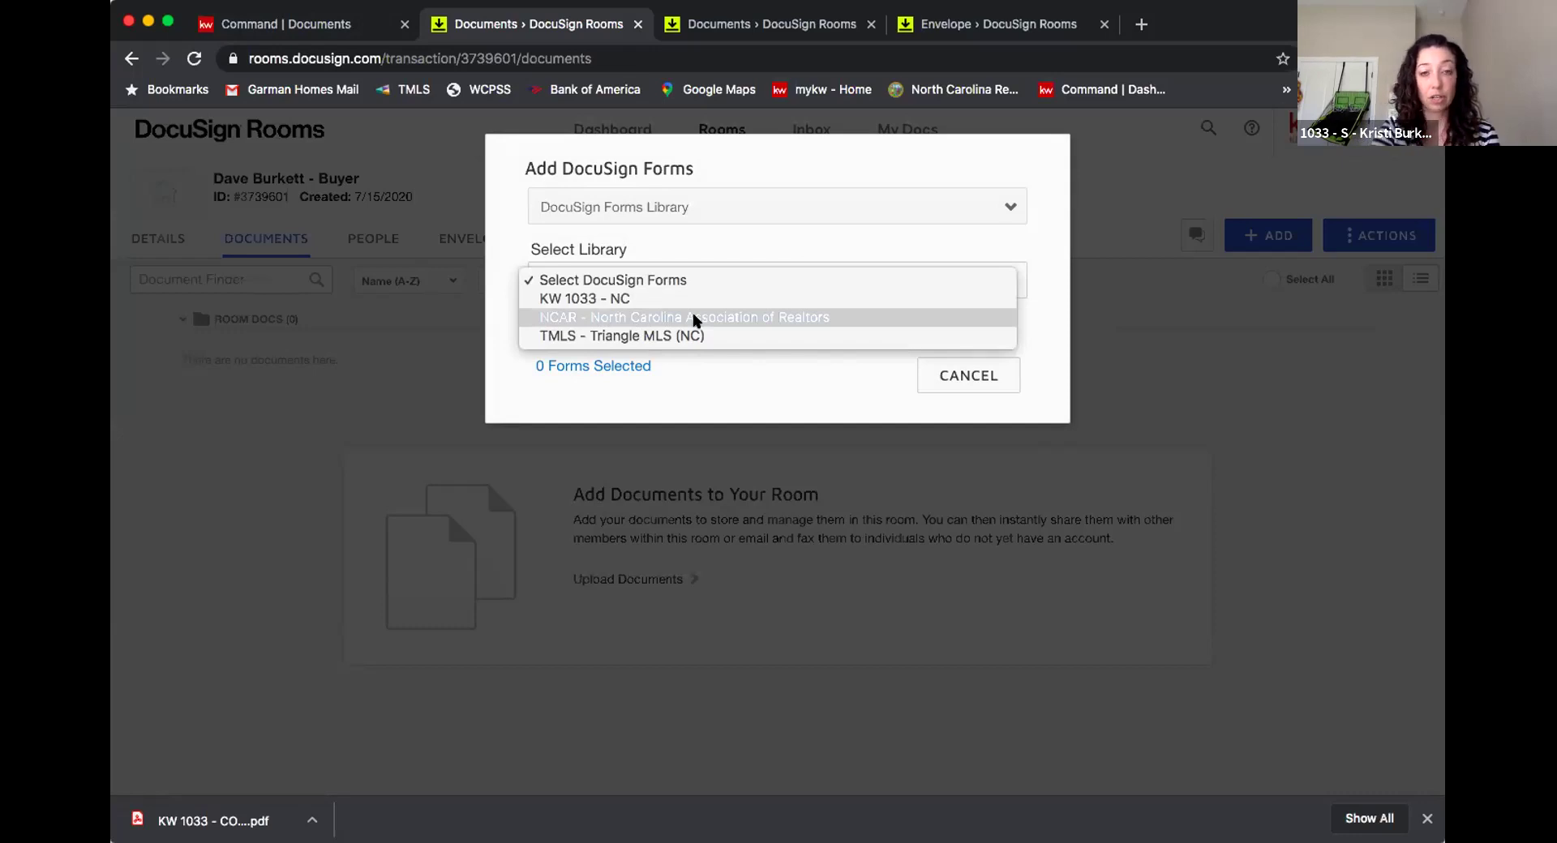
left_click(693, 318)
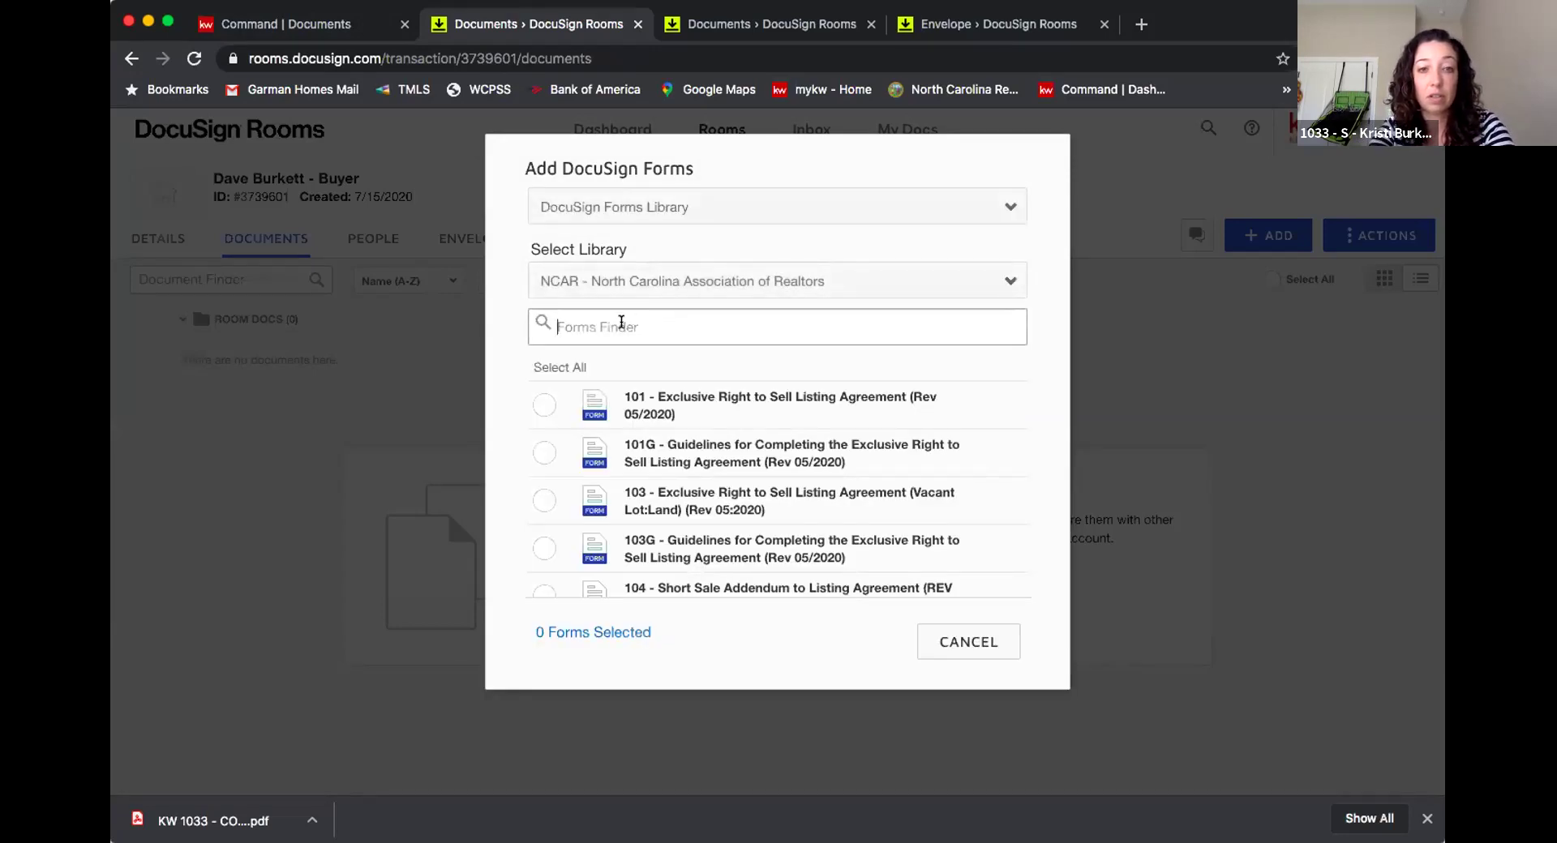
type("buyer")
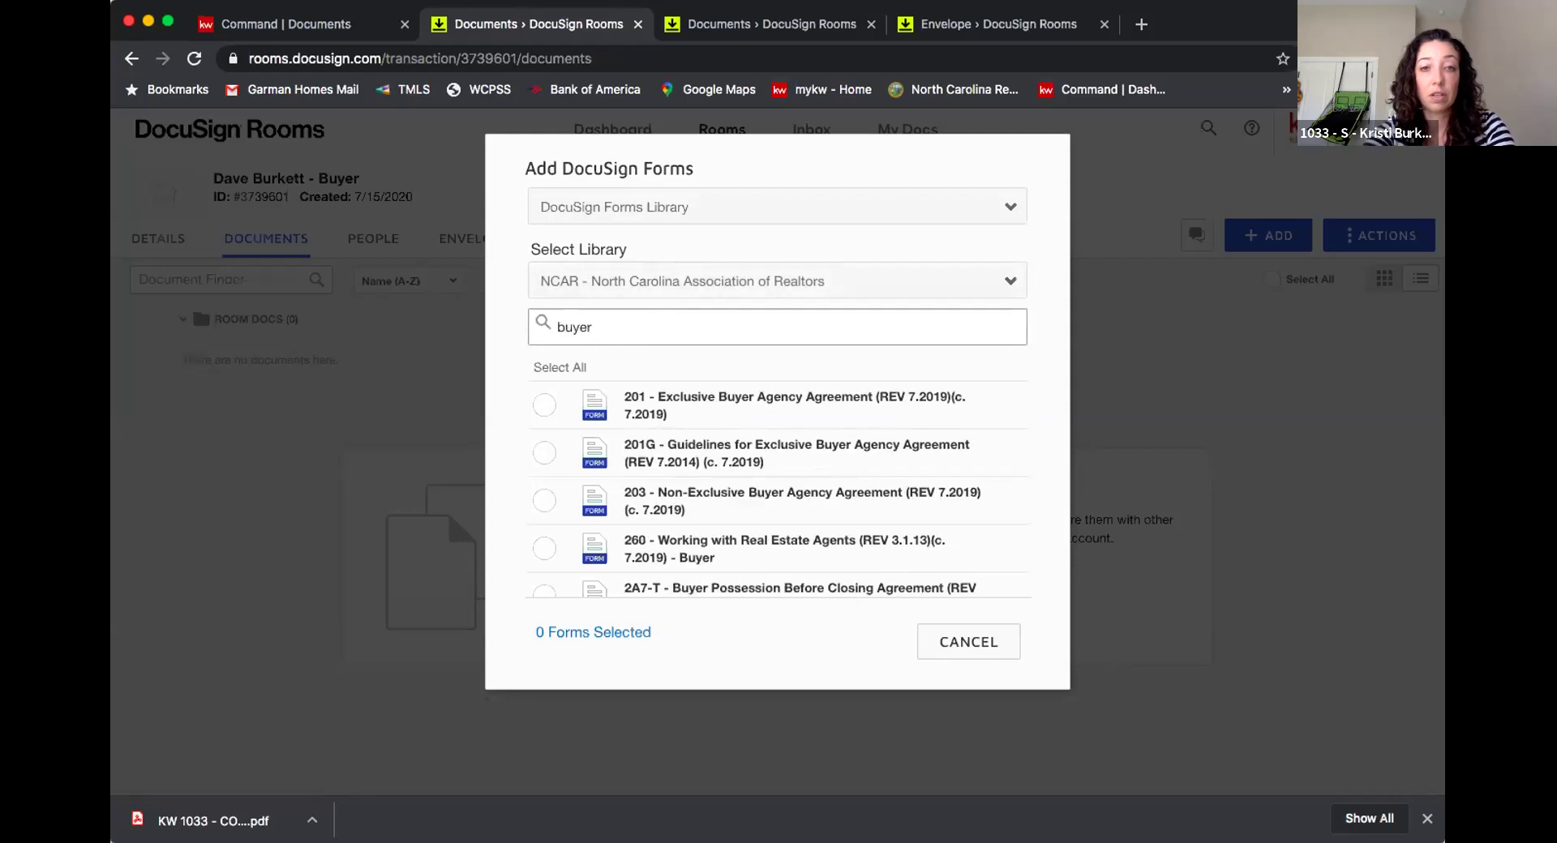
left_click(543, 405)
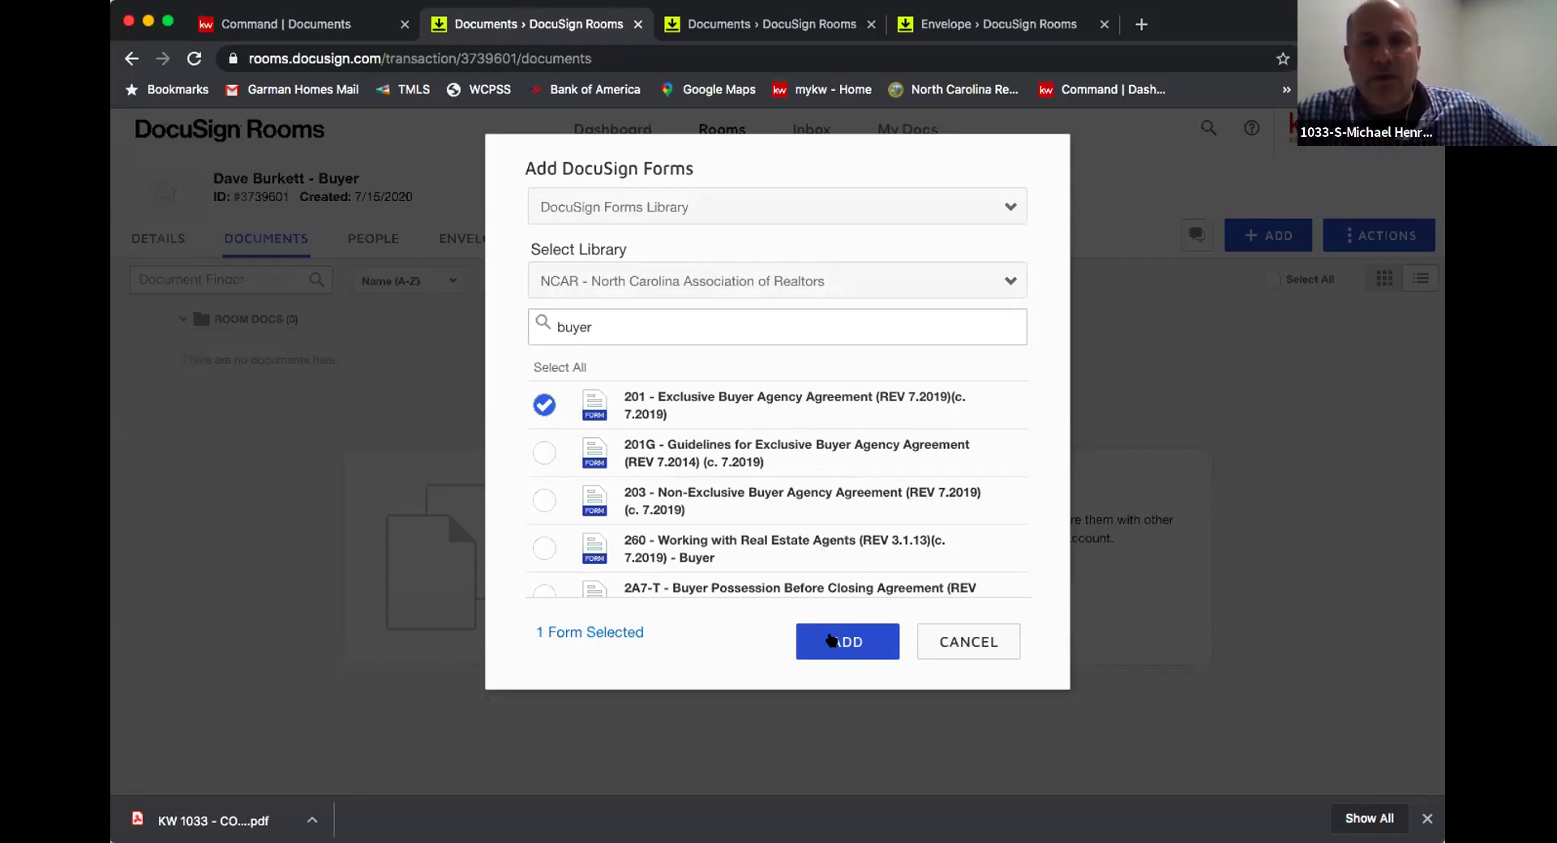
left_click(836, 641)
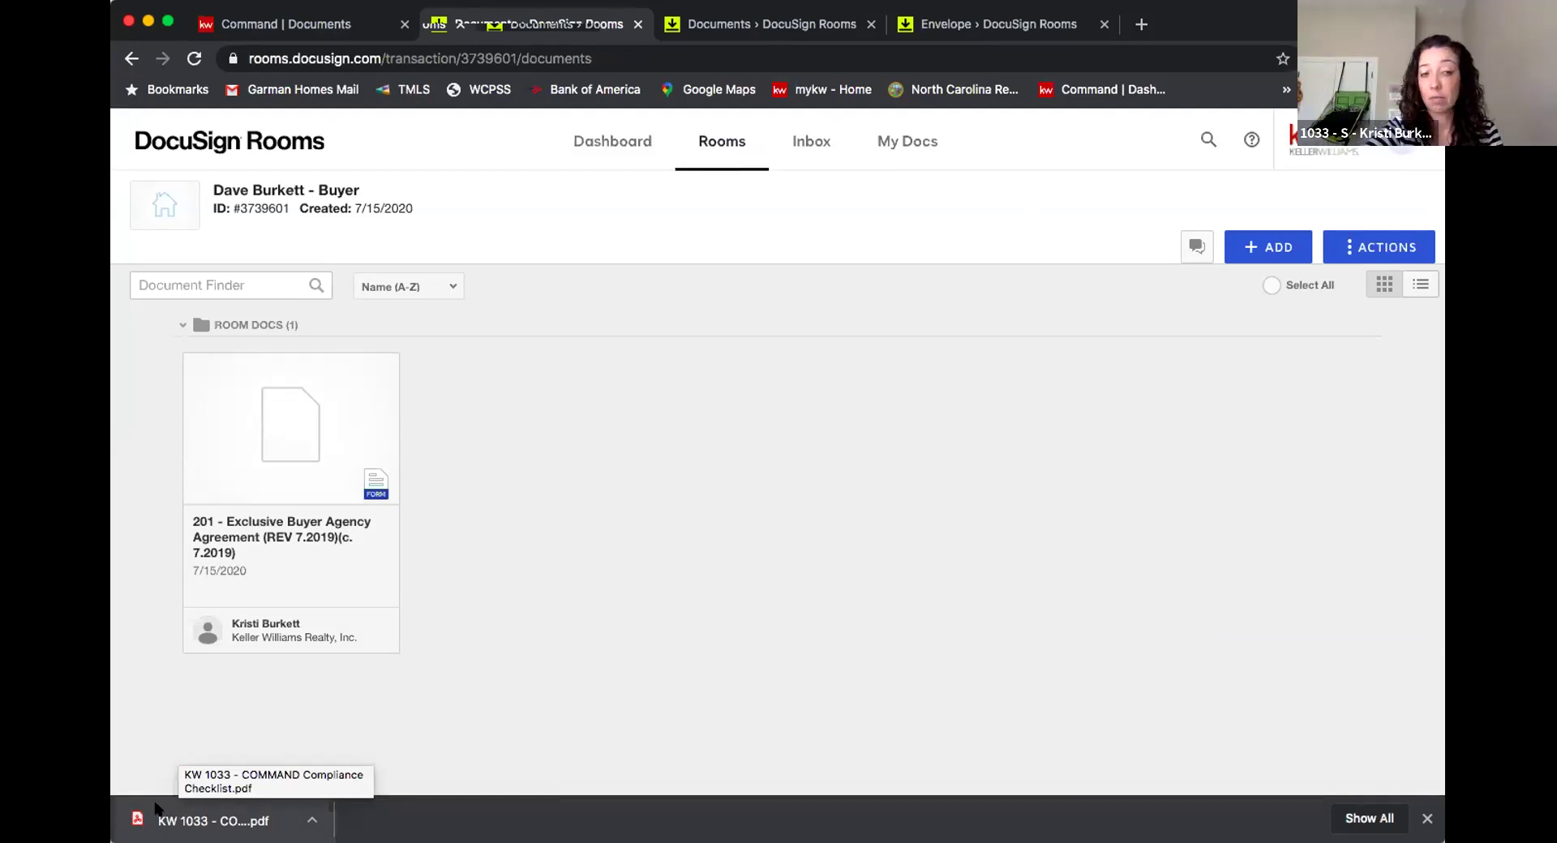
scroll(198, 757, "down", 3)
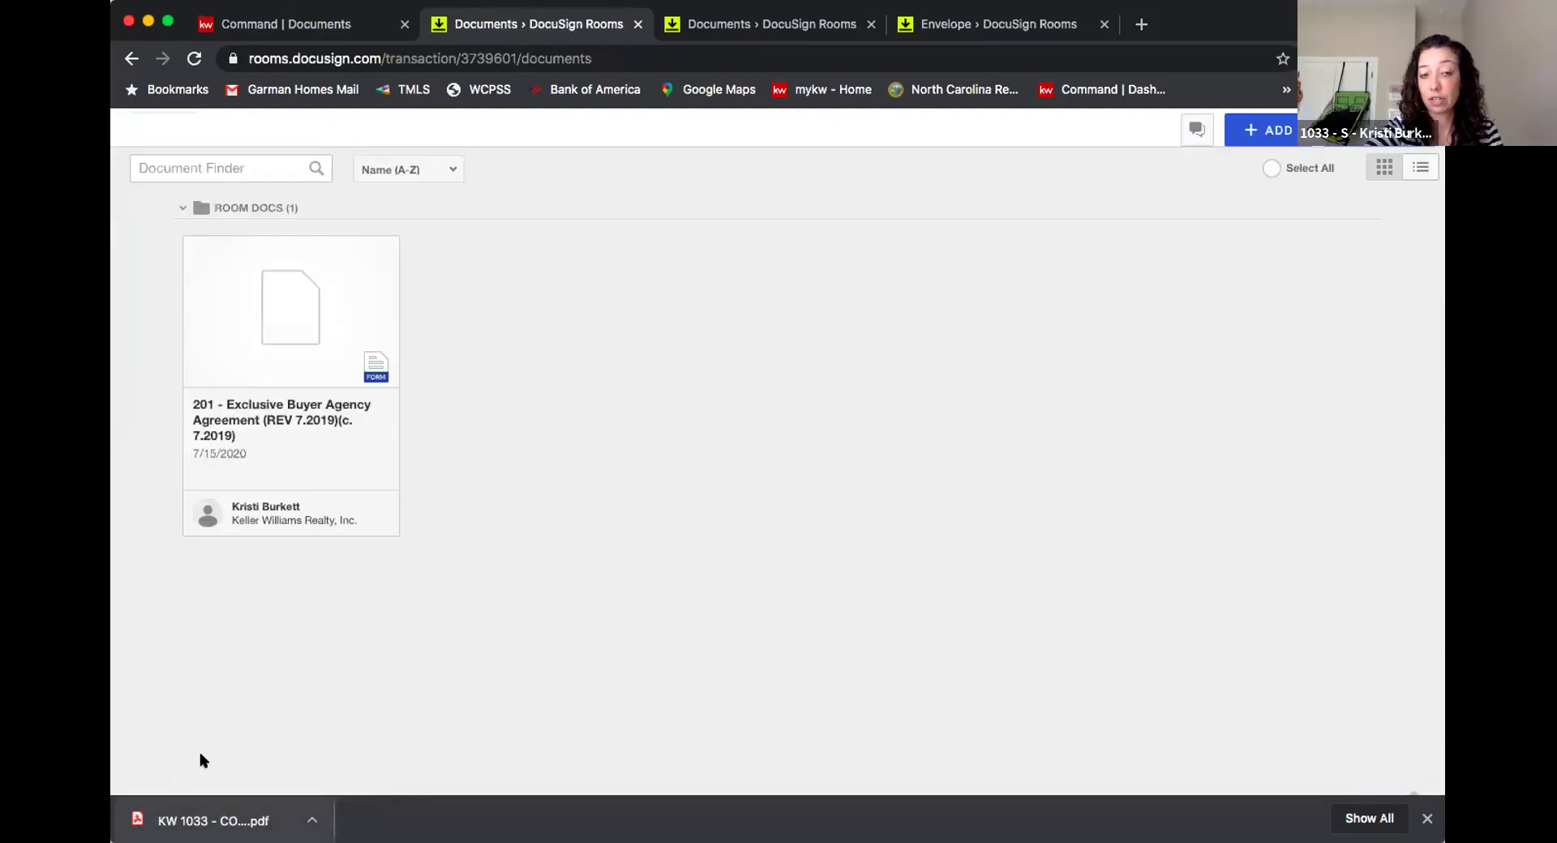
scroll(406, 624, "up", 1)
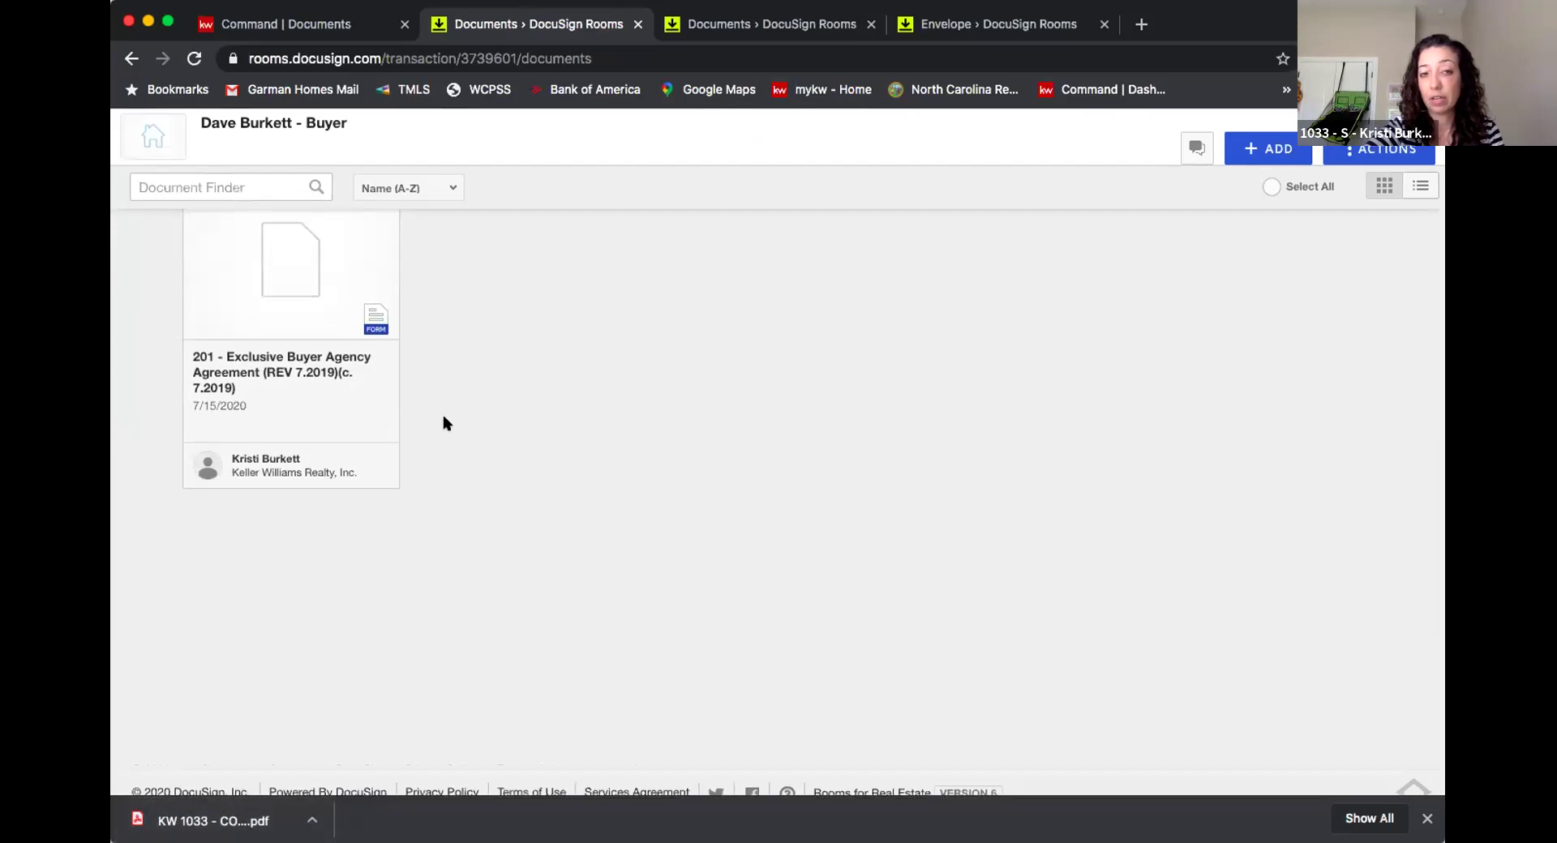
scroll(727, 396, "up", 3)
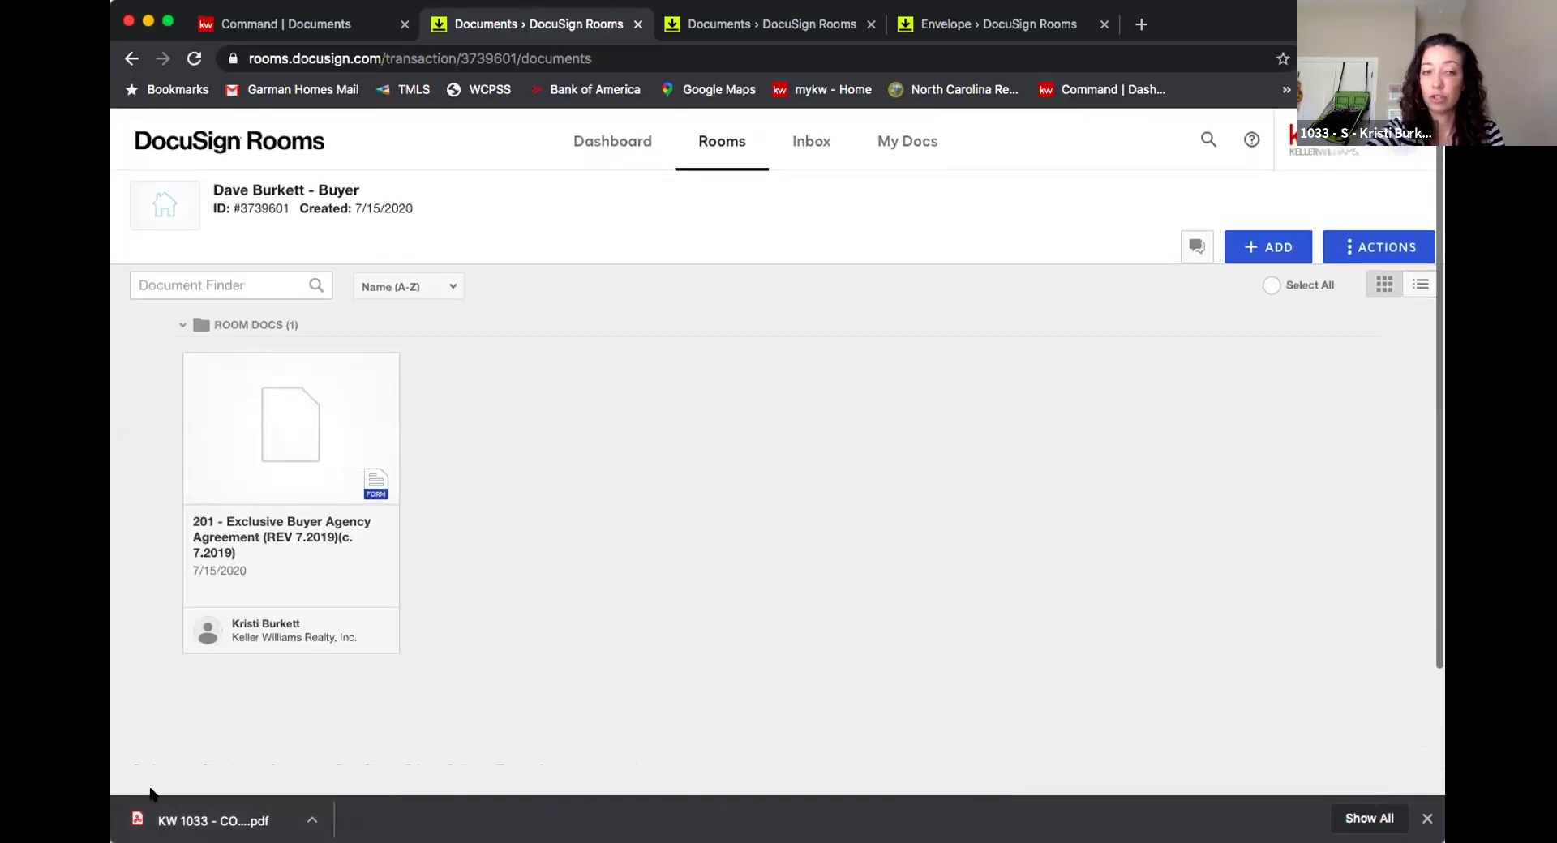
scroll(751, 344, "down", 1)
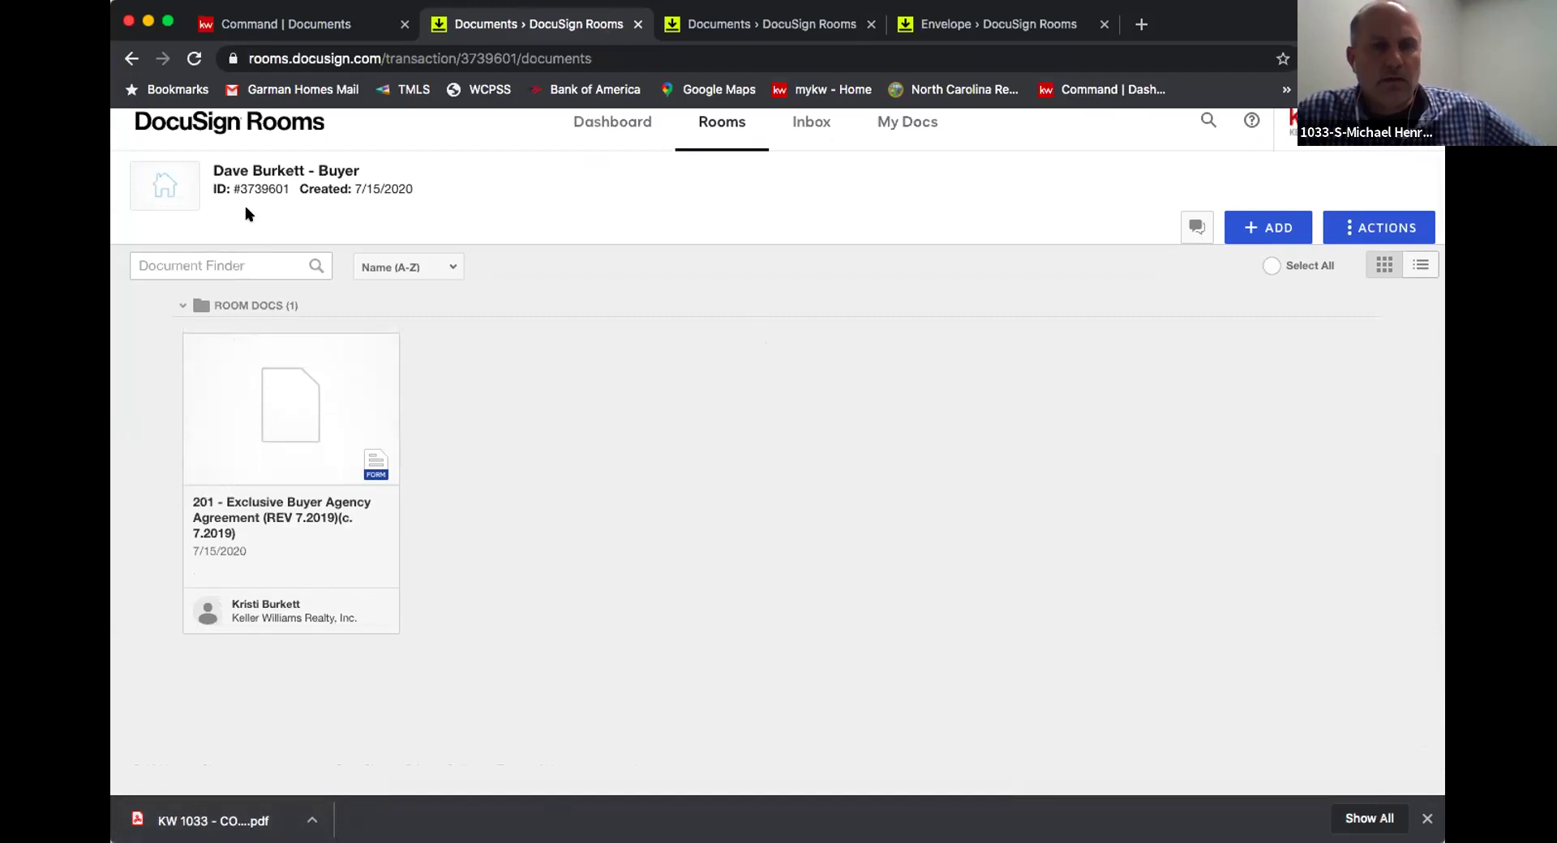
left_click(216, 821)
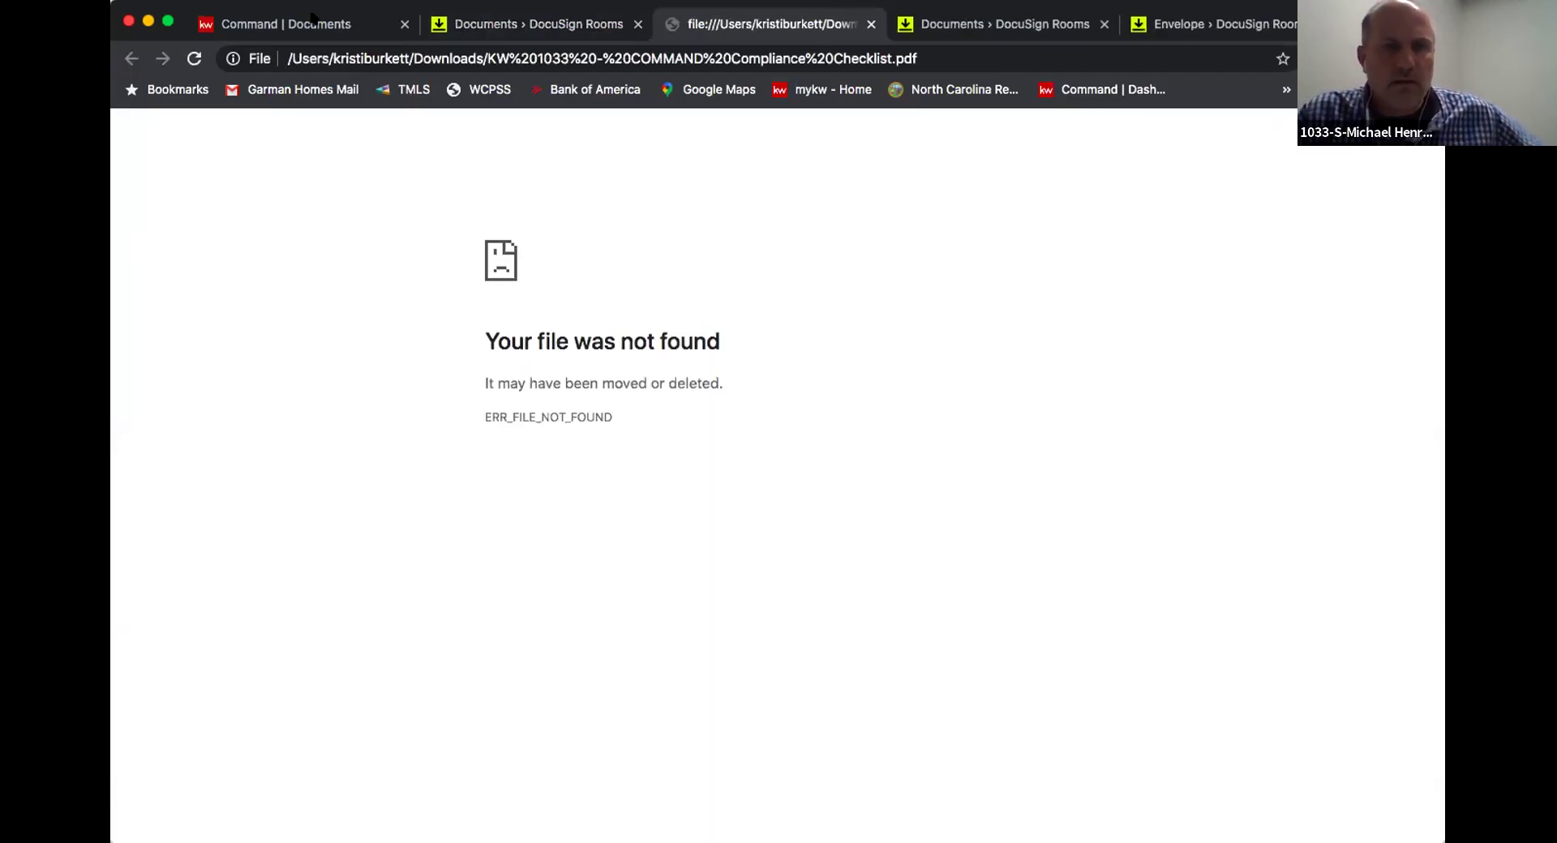
left_click(300, 23)
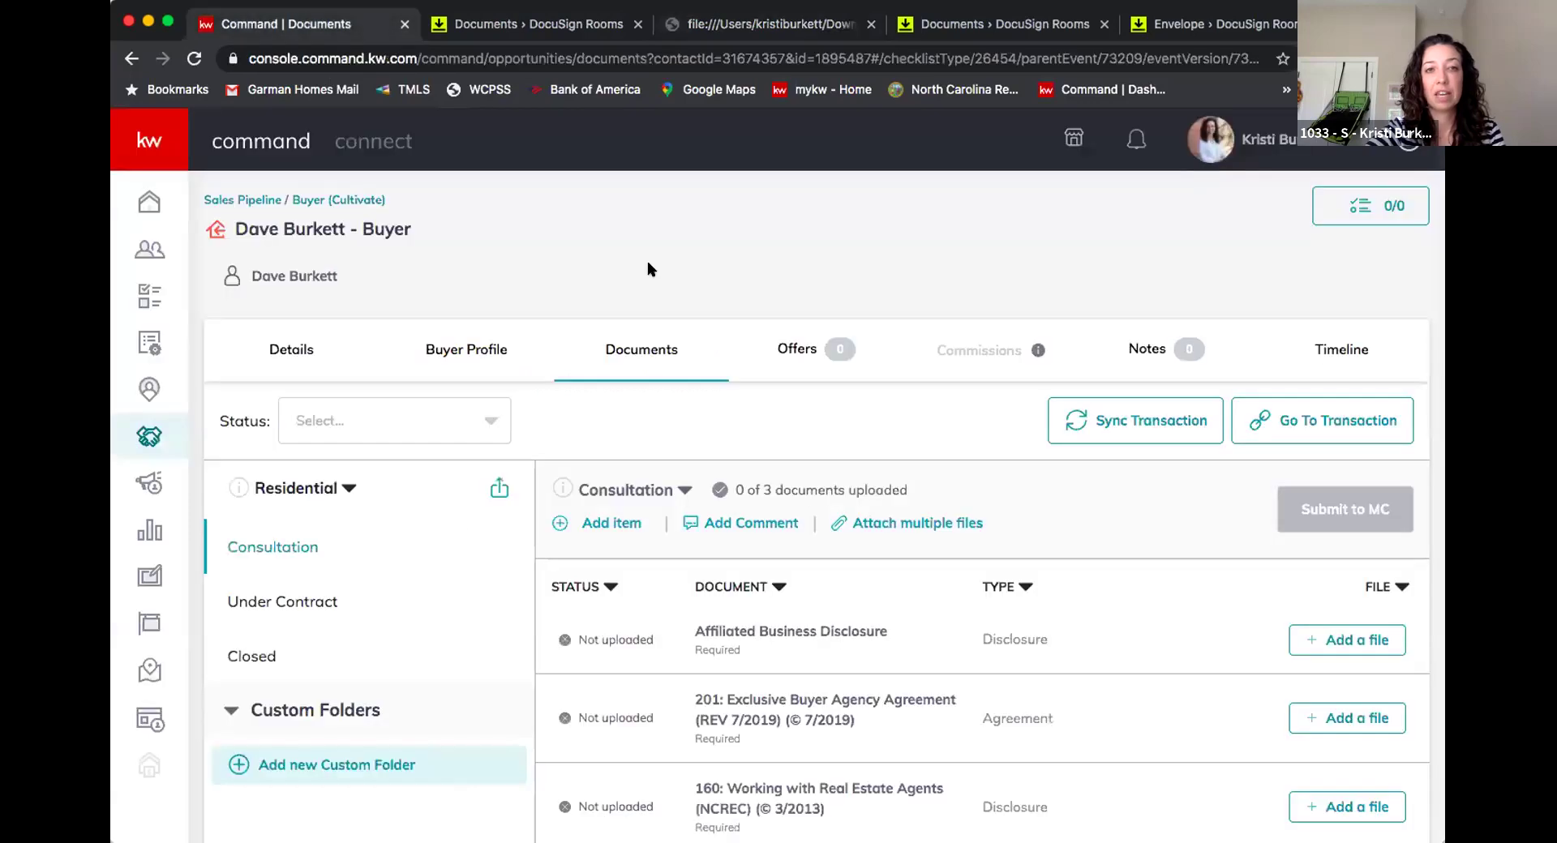
left_click(539, 30)
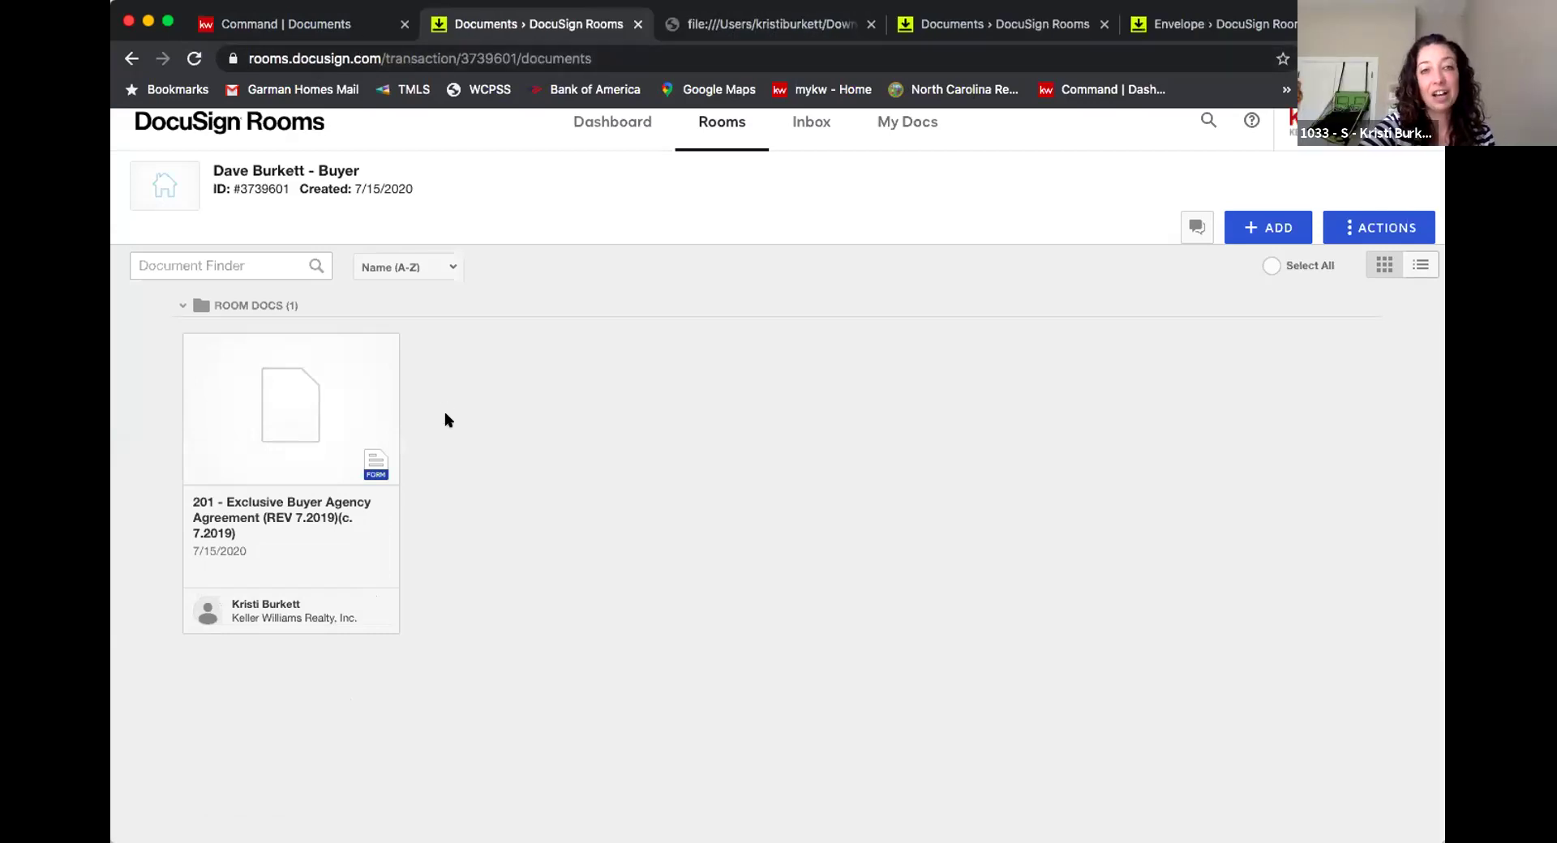
scroll(445, 420, "up", 2)
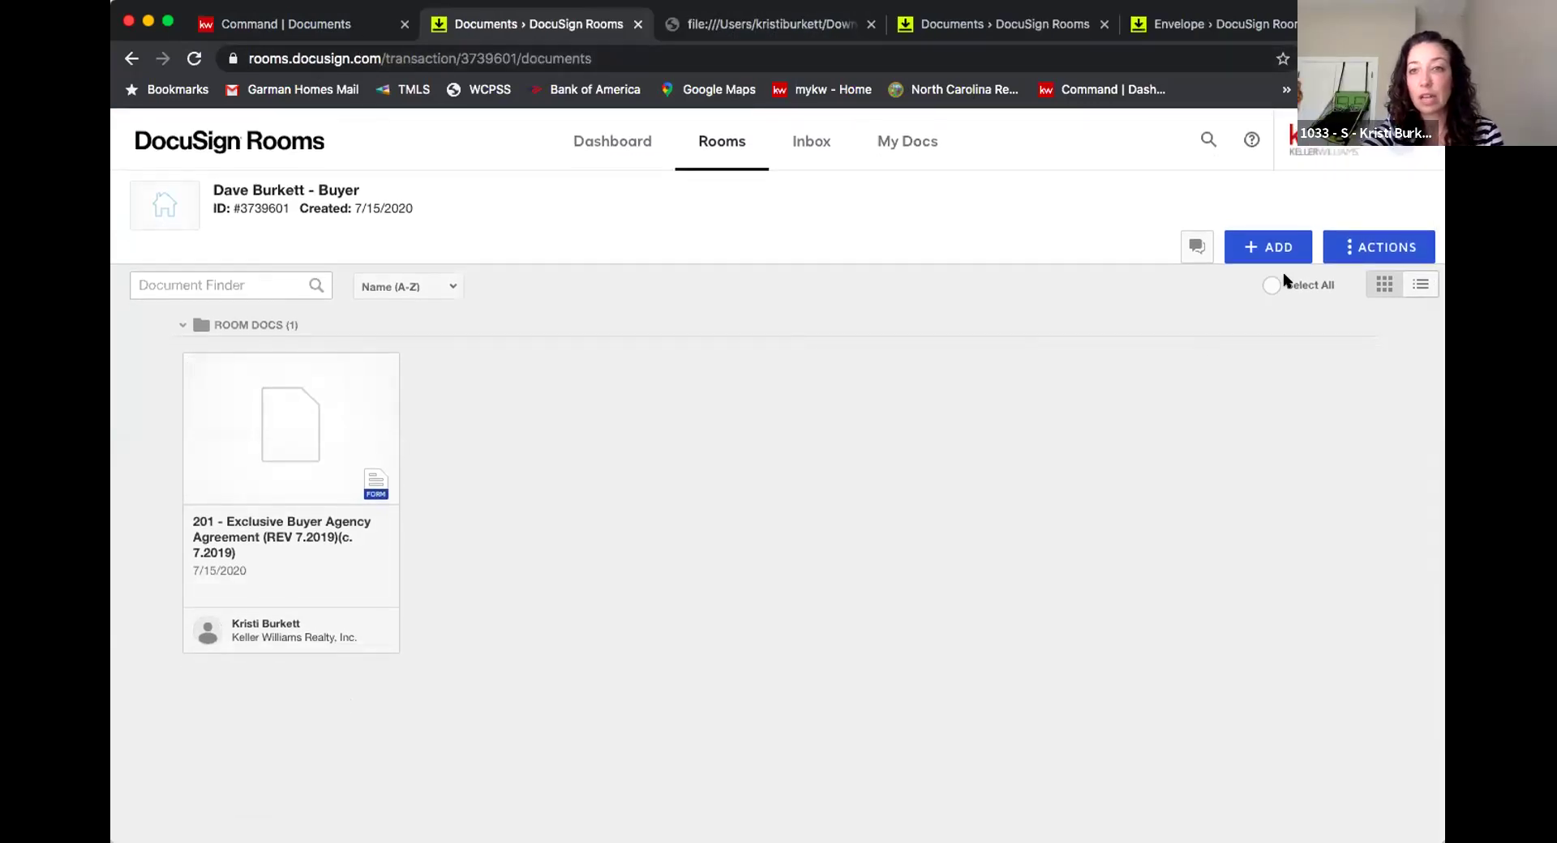
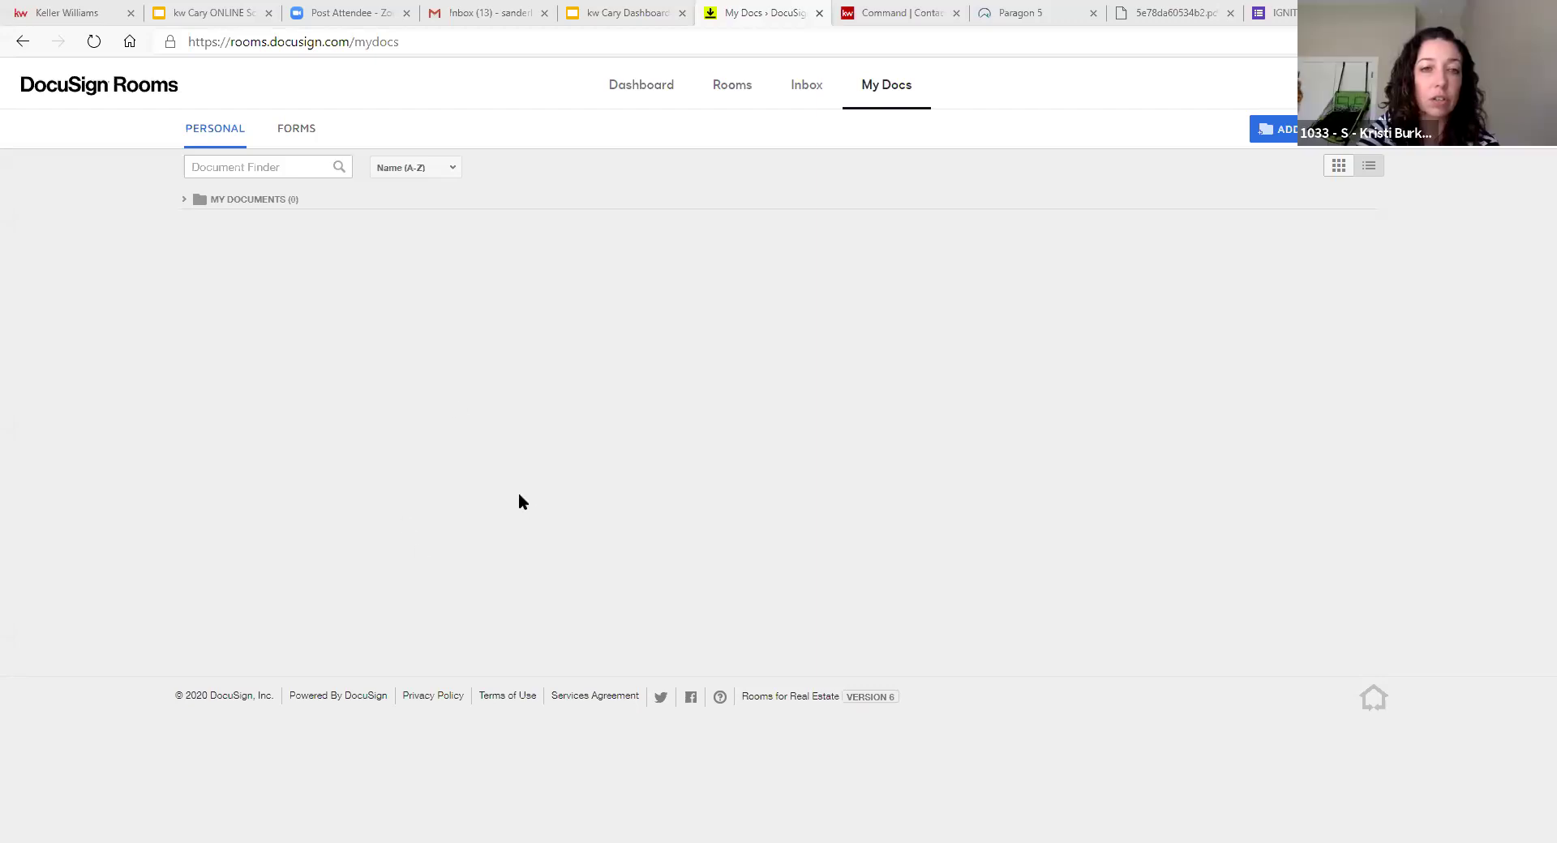
Step: Cancel creating a new folder in My Docs and switch to the Forms section
left_click(1263, 133)
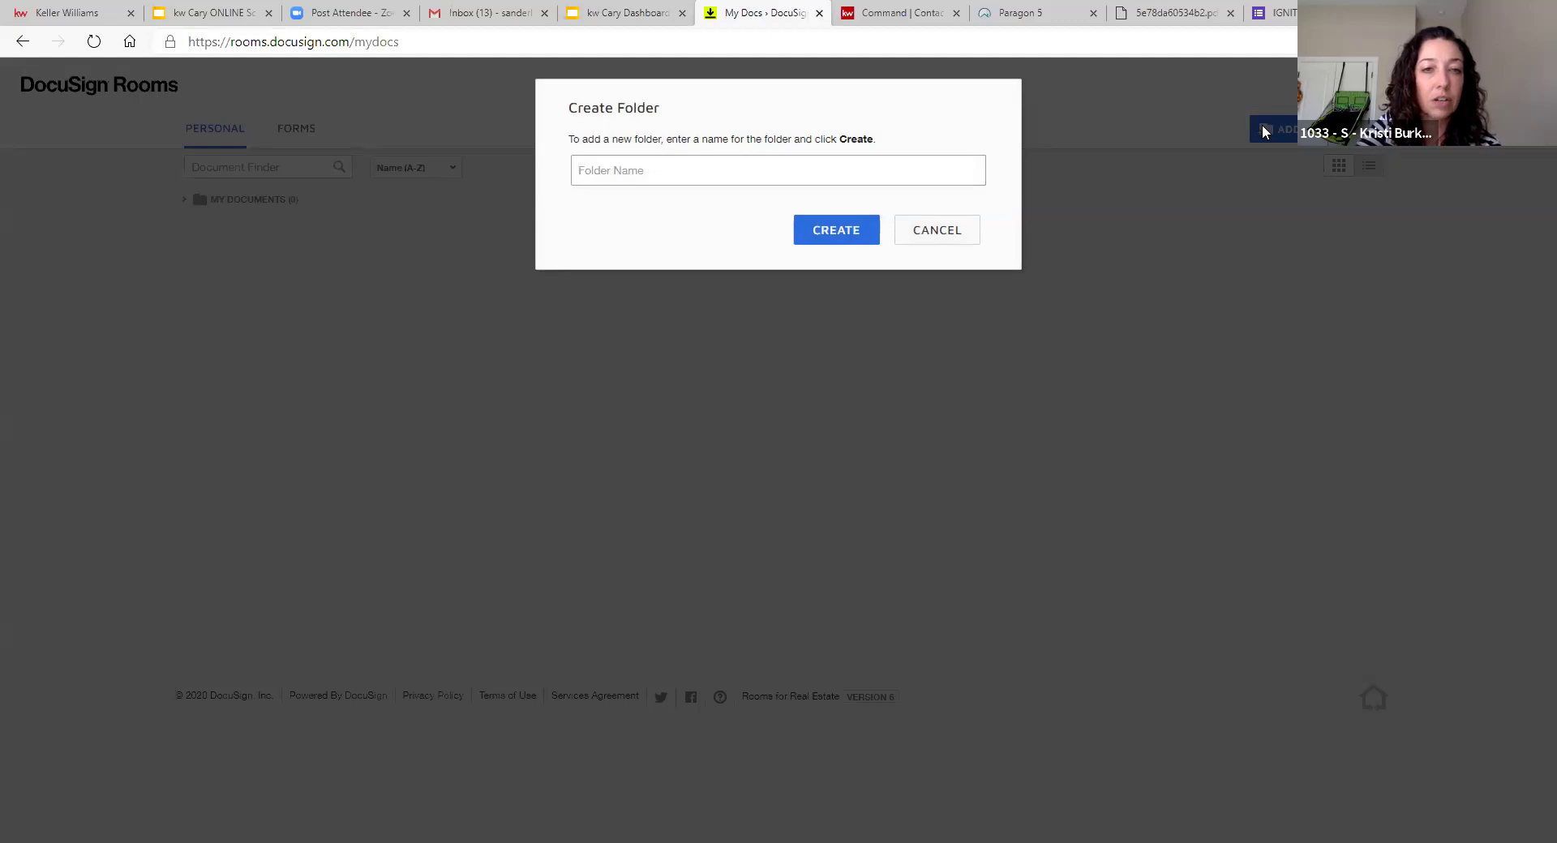
left_click(972, 233)
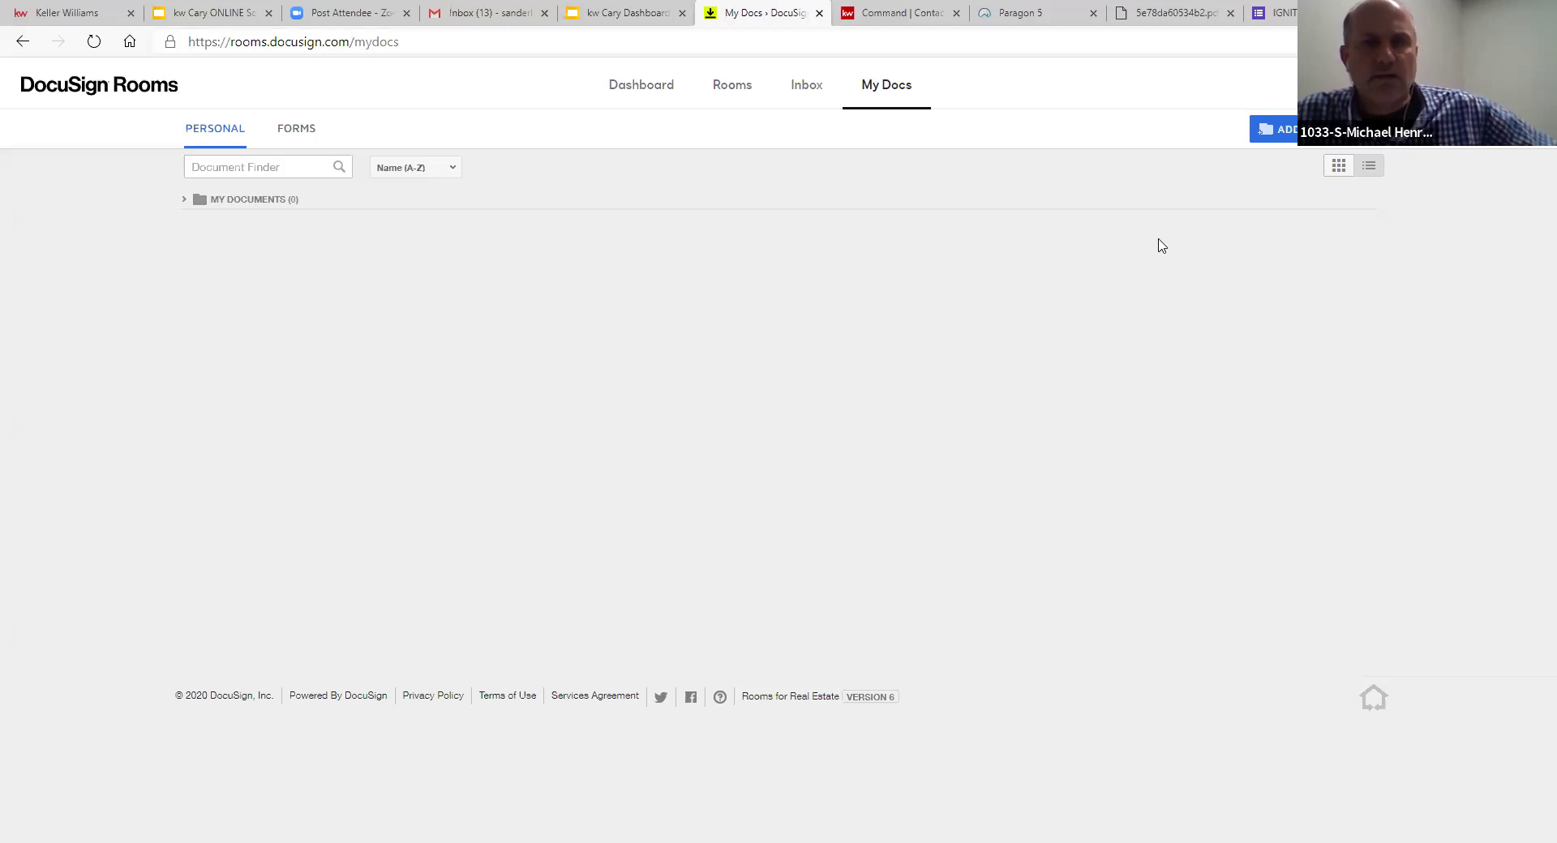
left_click(308, 142)
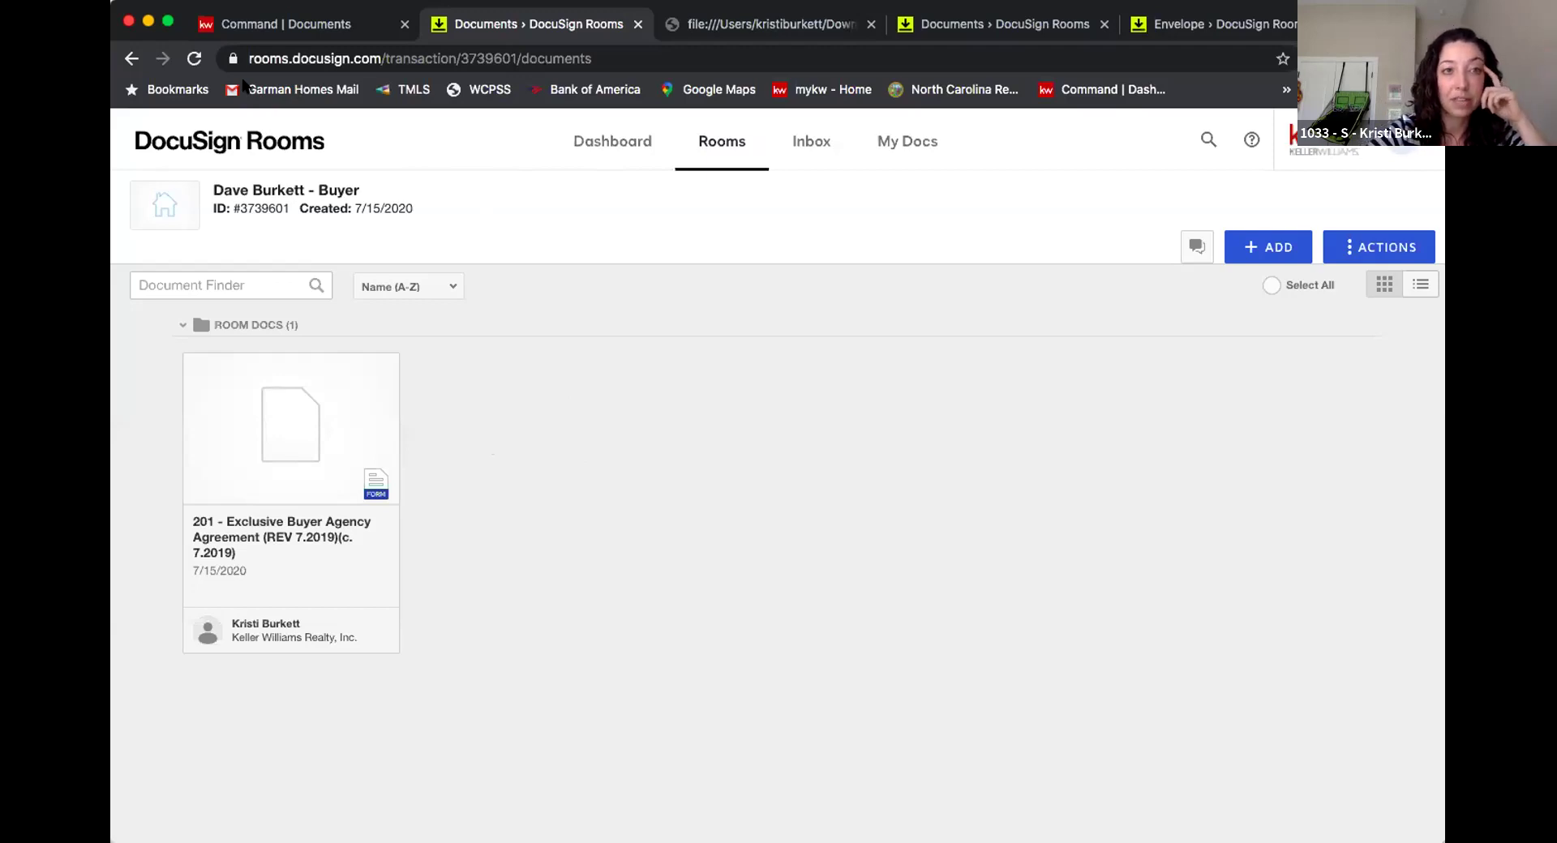
Step: Open the browser's File menu and dismiss it without choosing a command
left_click(242, 4)
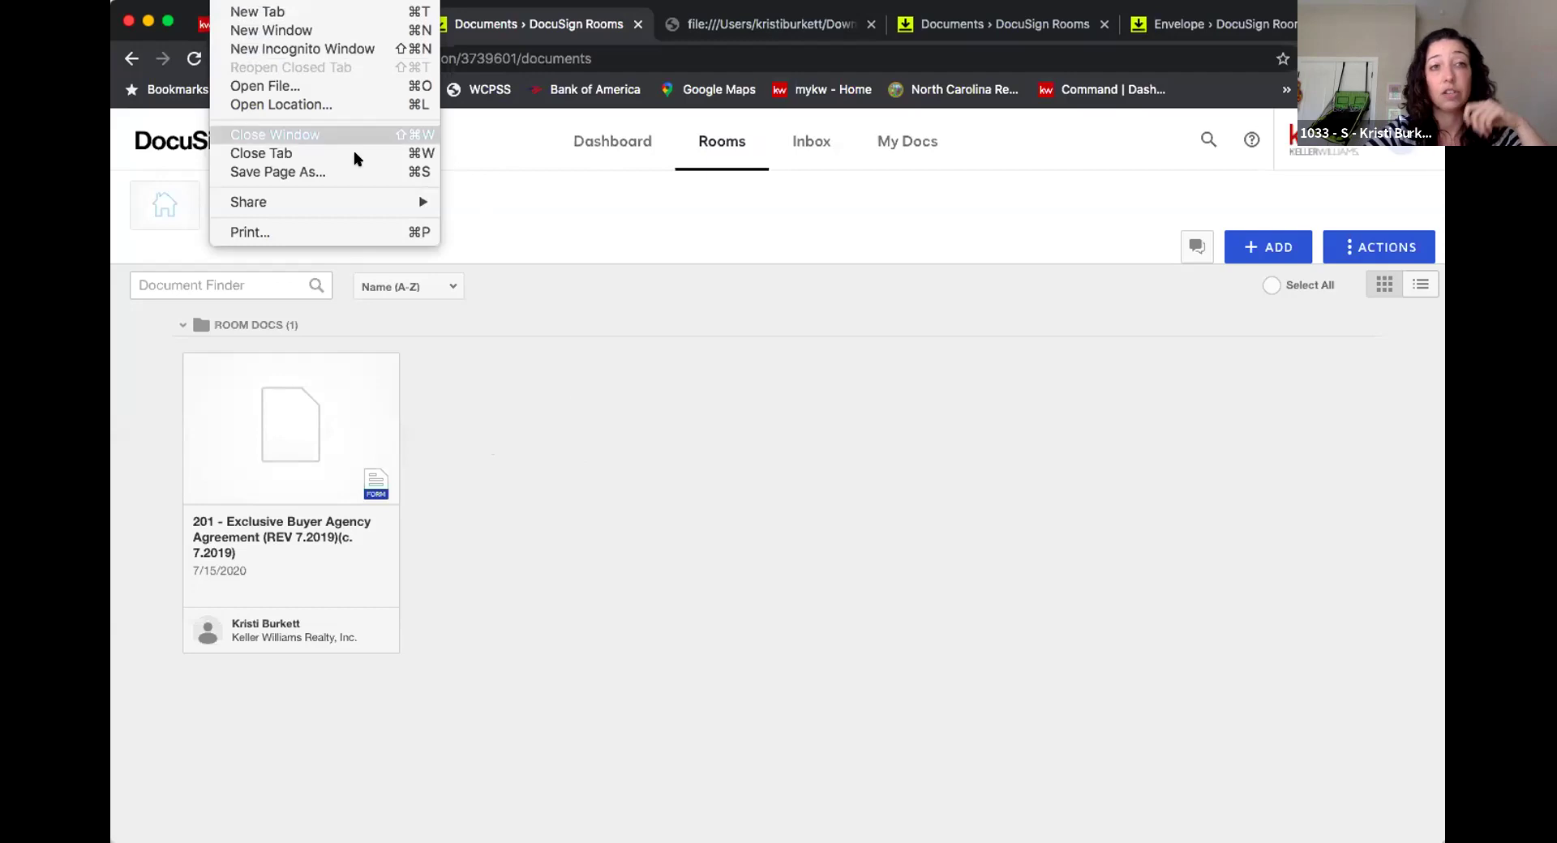
left_click(548, 455)
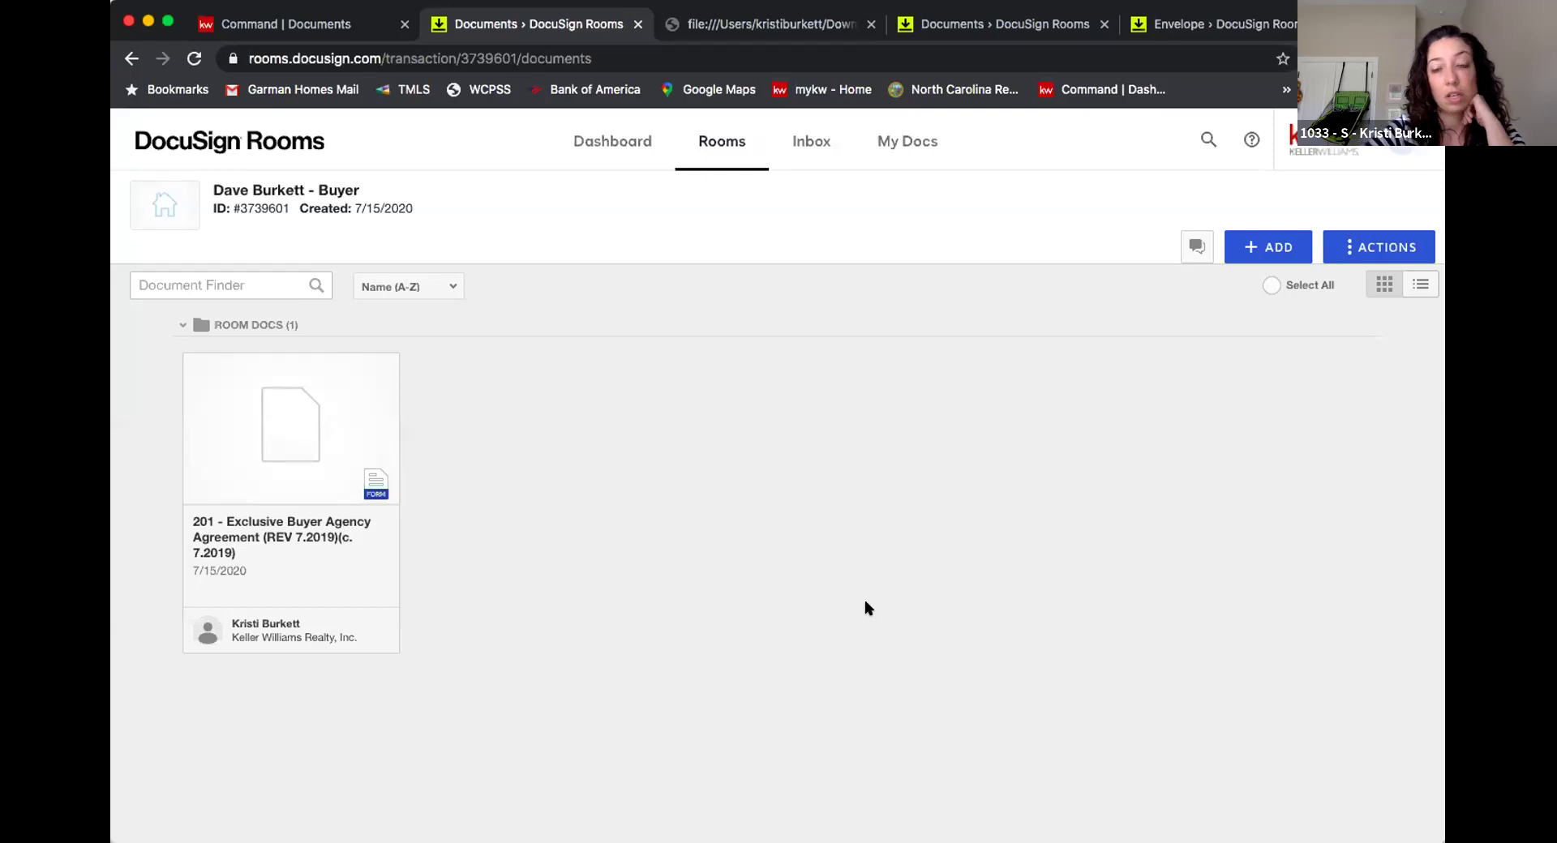
Step: Go to the Rooms dashboard, then switch to Command's buyer documents and reach the Home dashboard
left_click(614, 142)
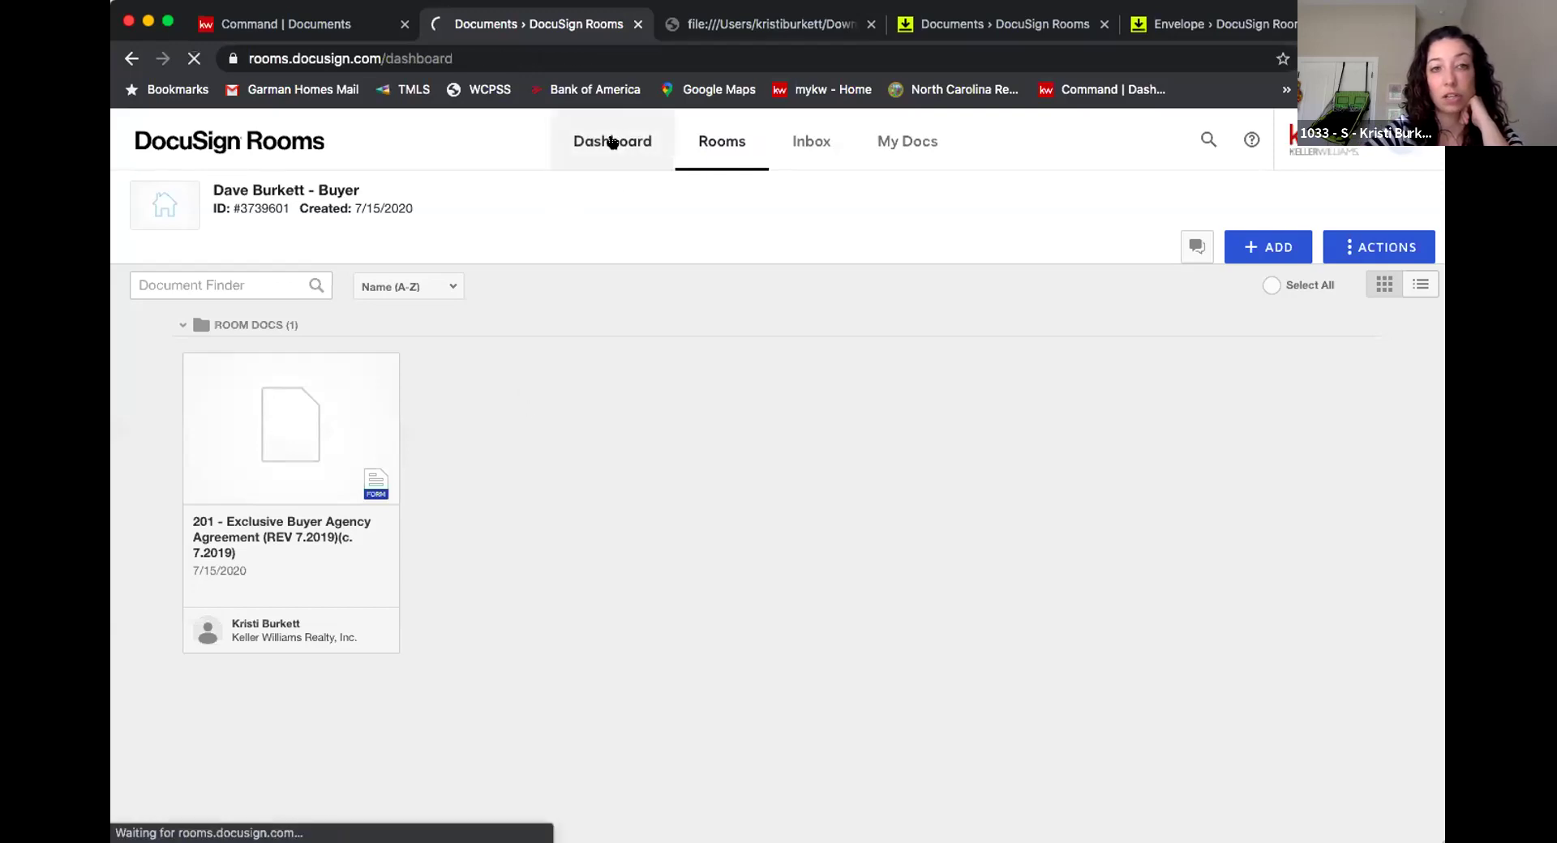
left_click(261, 31)
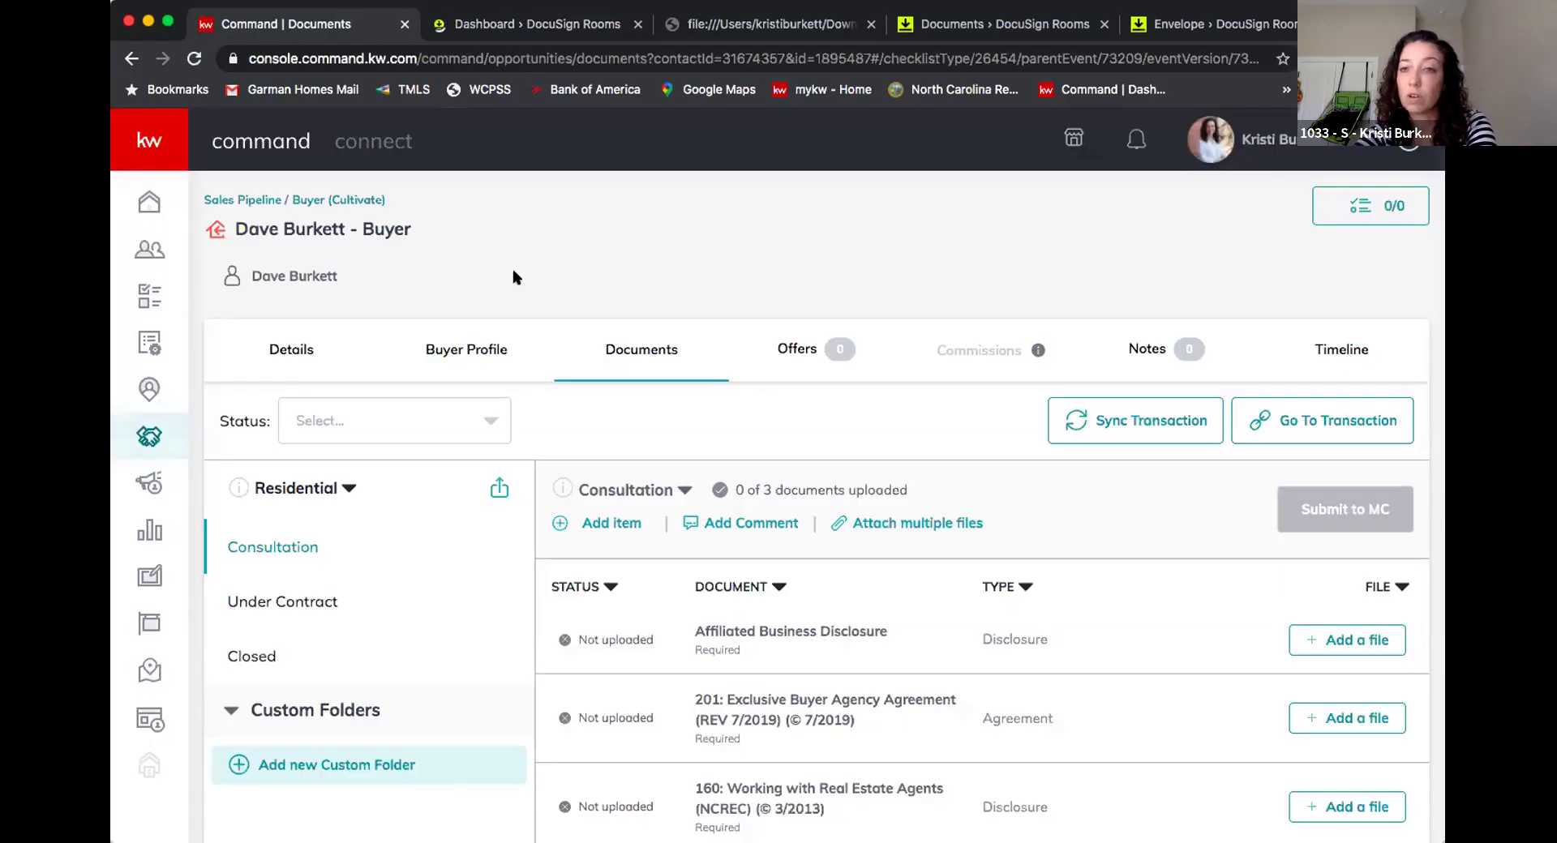
scroll(514, 275, "down", 1)
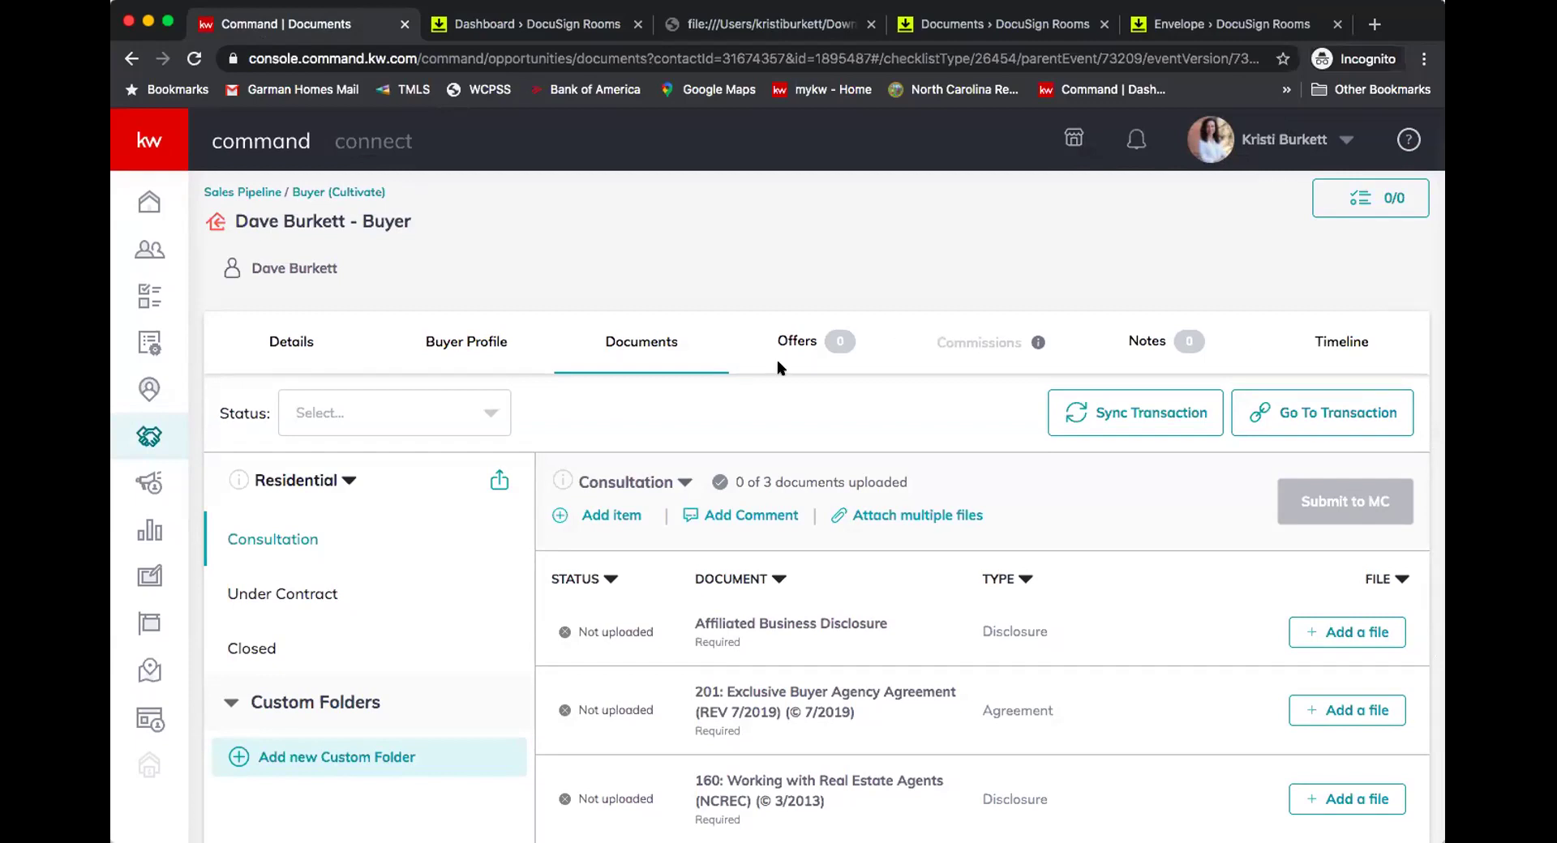
left_click(147, 205)
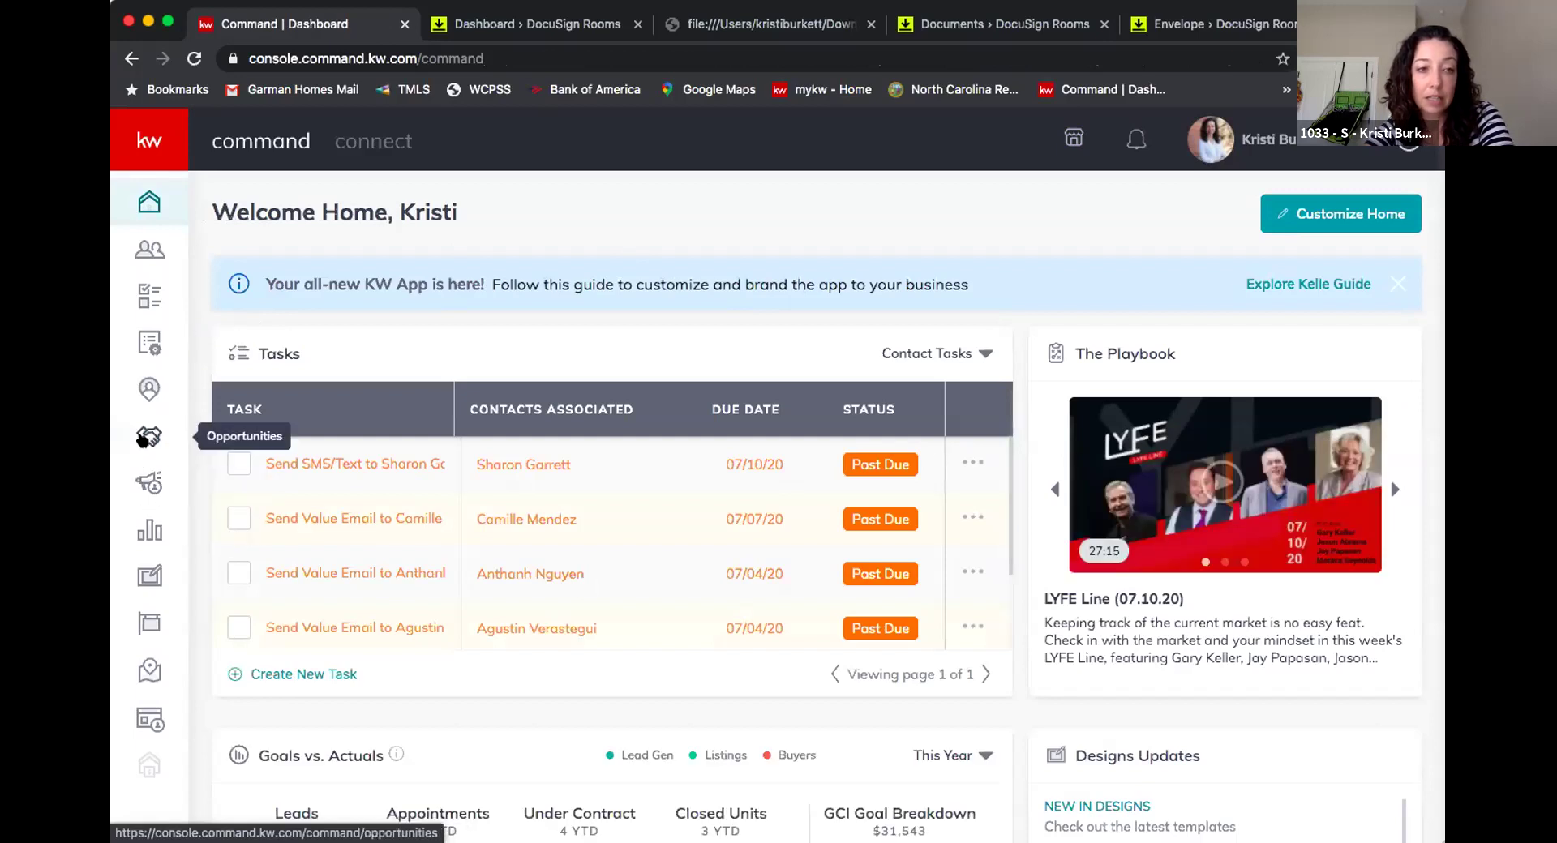
Step: From Designs, open the KB 02_Just Sold_FB Facebook template in the editor
left_click(149, 577)
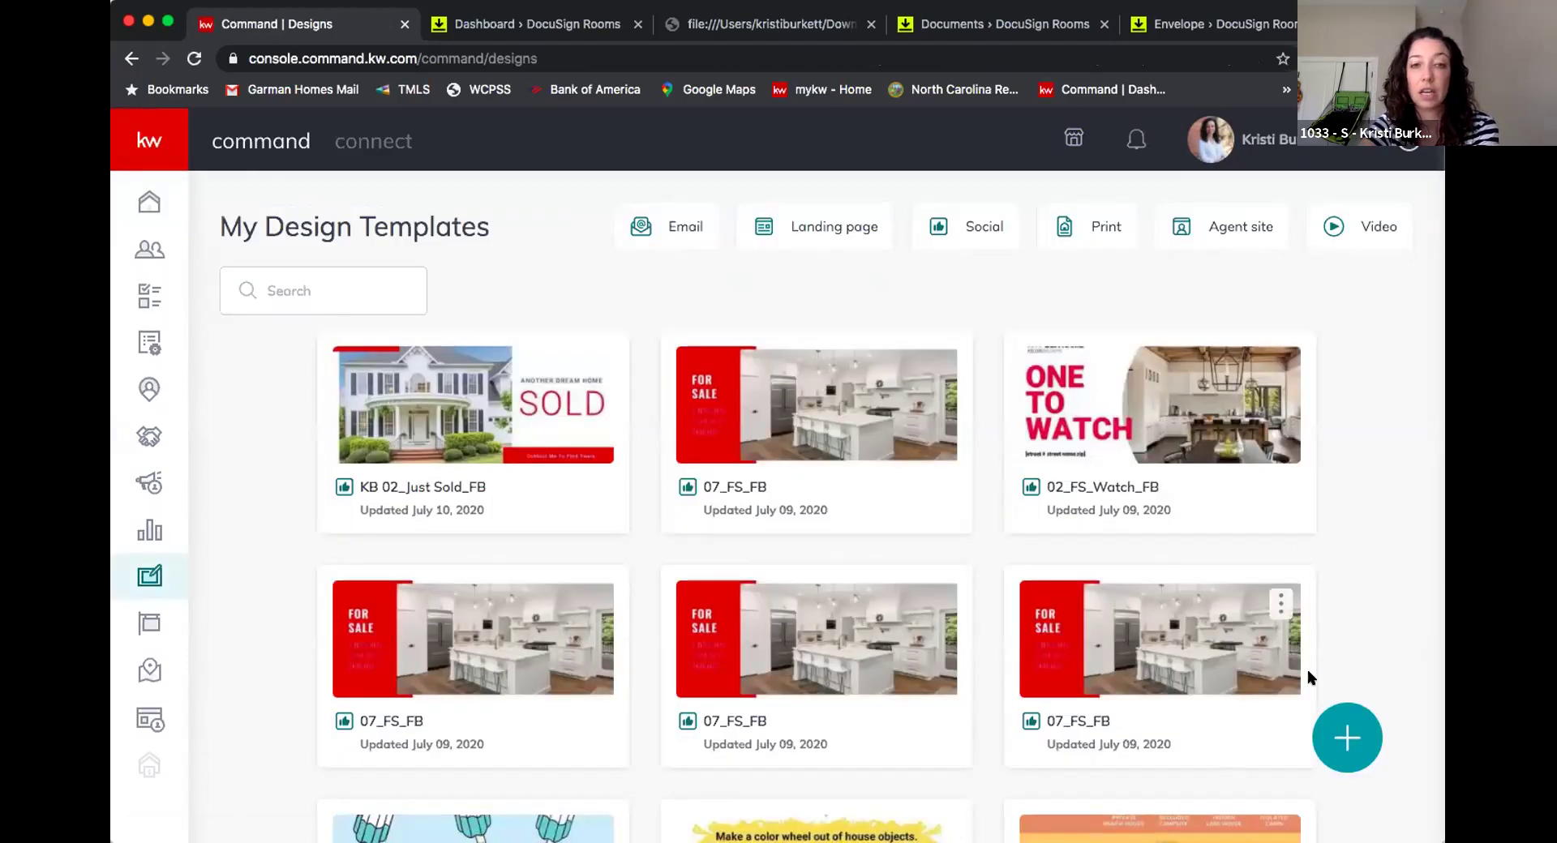
left_click(545, 422)
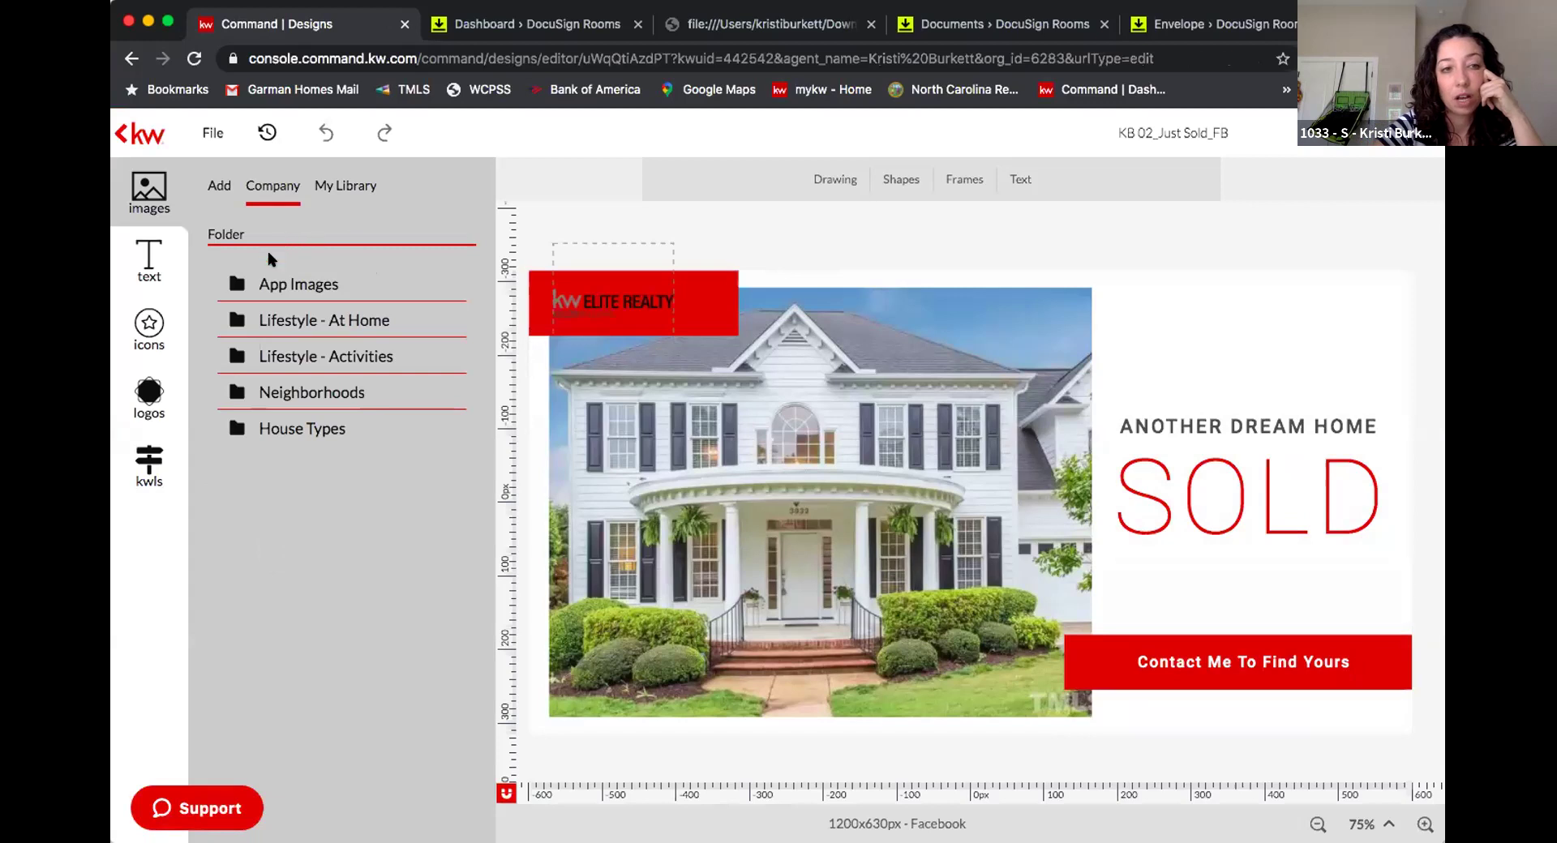
Step: Replace the design's logo with KW Elite Realty versions from My Library, then exit without saving
left_click(148, 395)
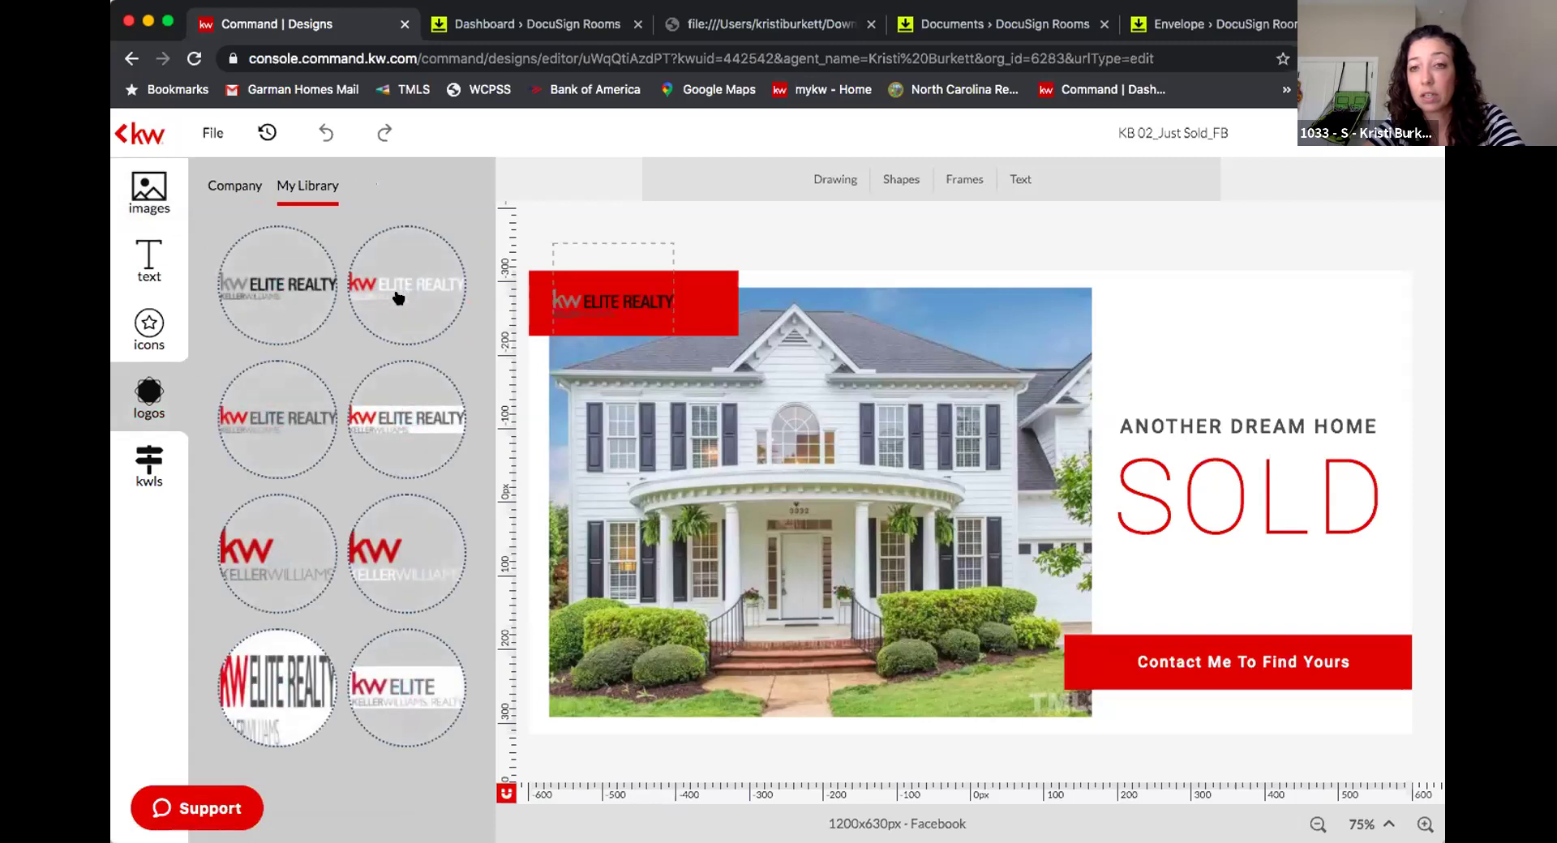
left_click(608, 307)
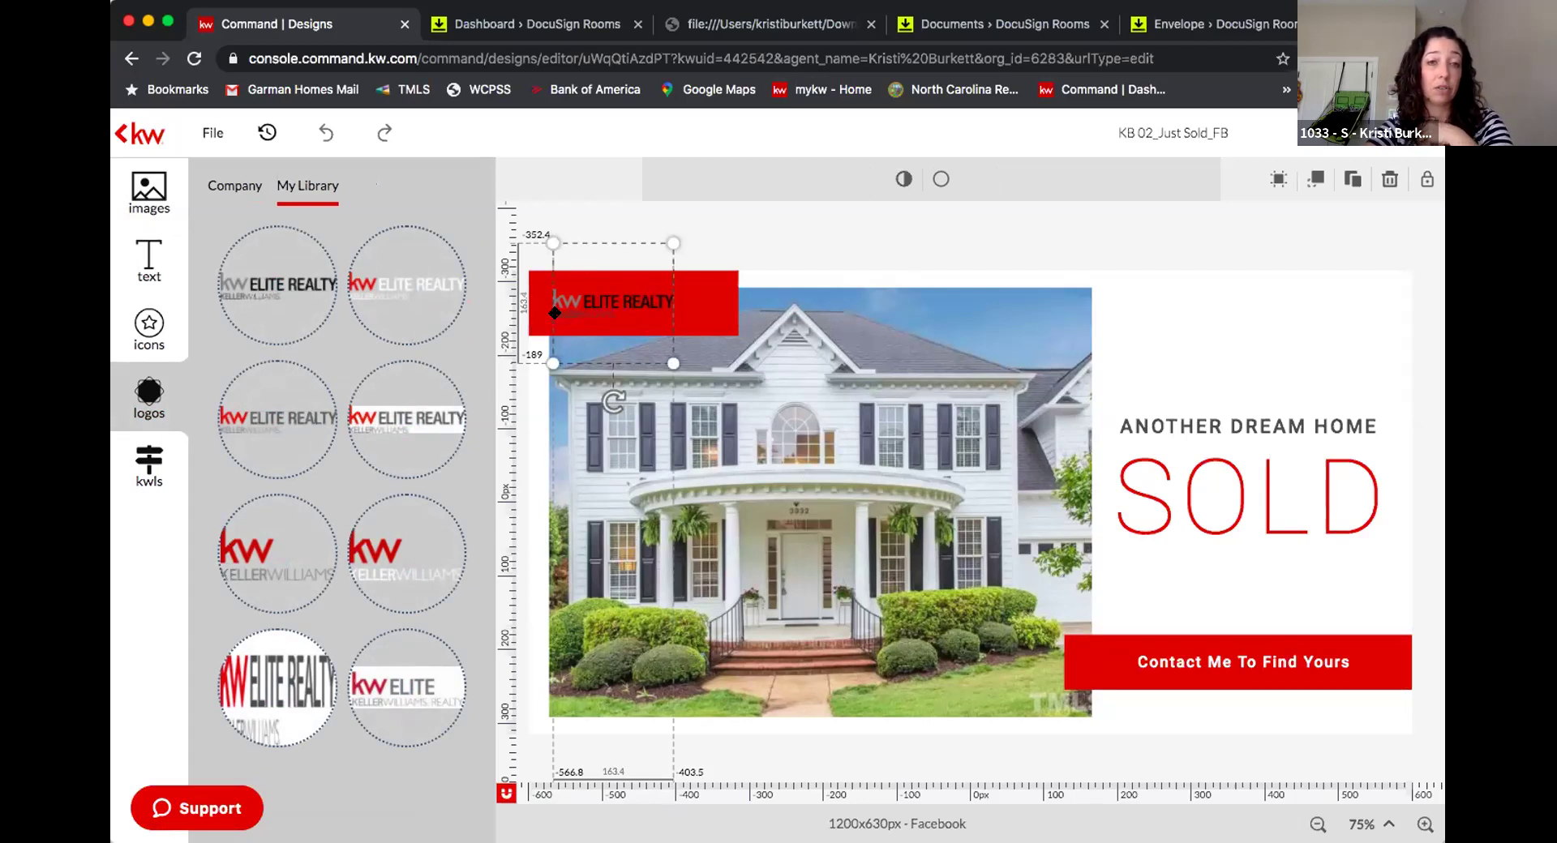
mouse_move(302, 298)
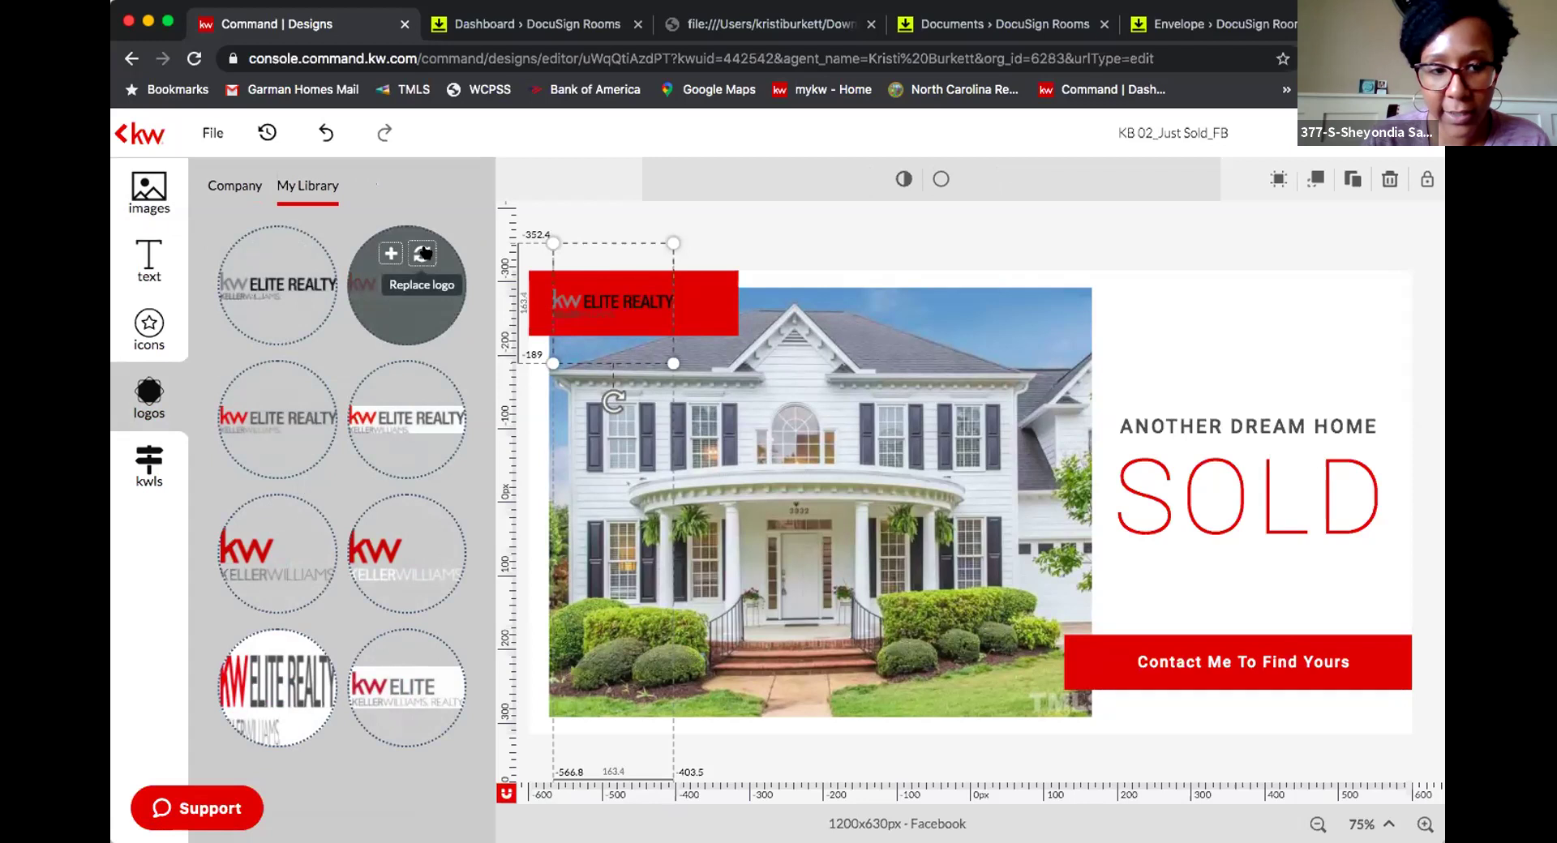
left_click(423, 253)
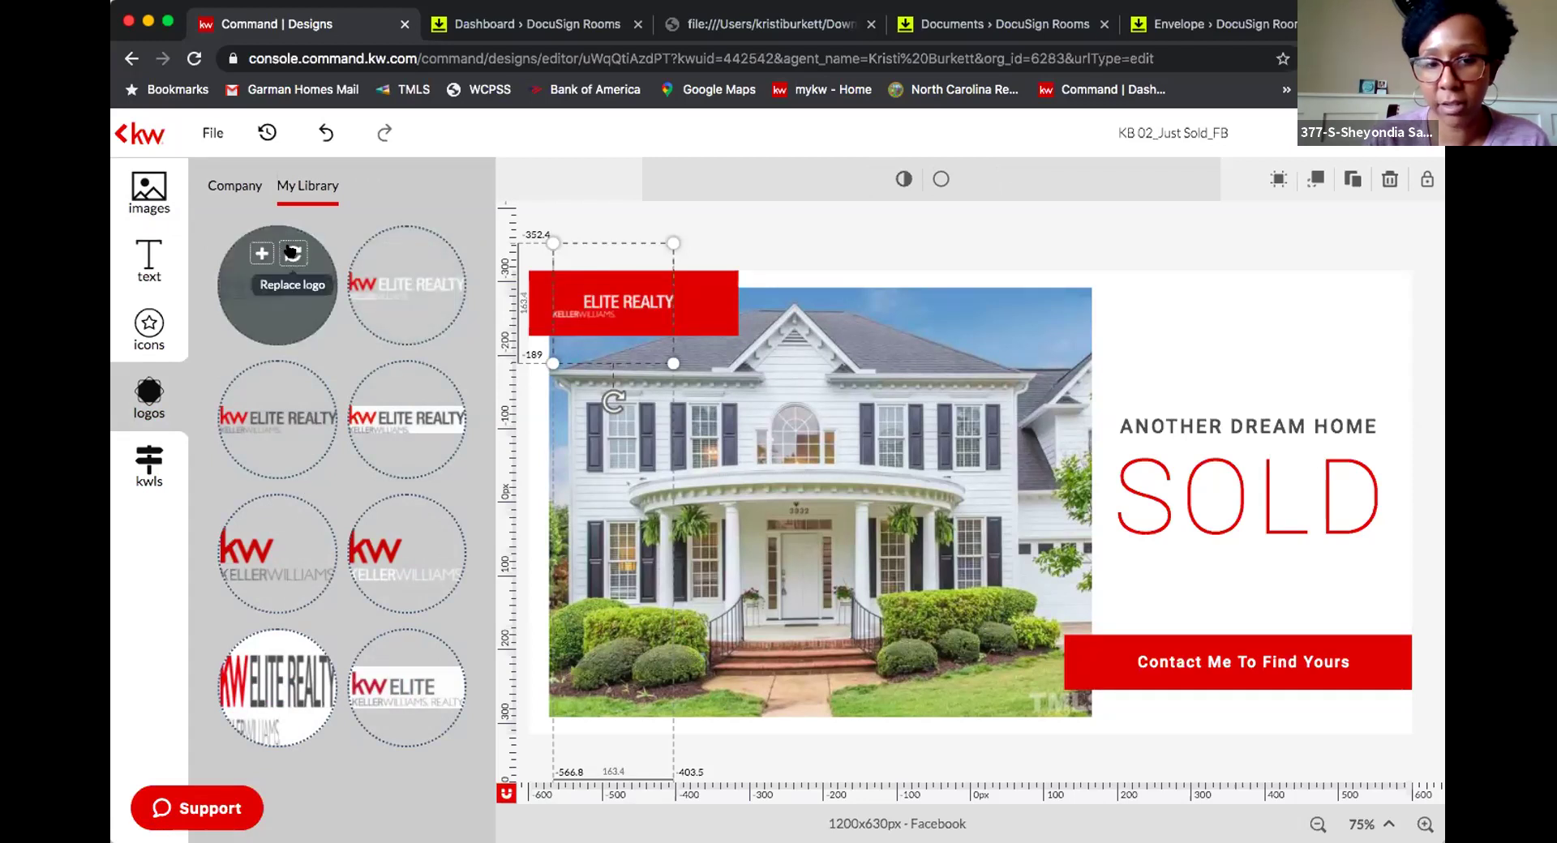
left_click(292, 253)
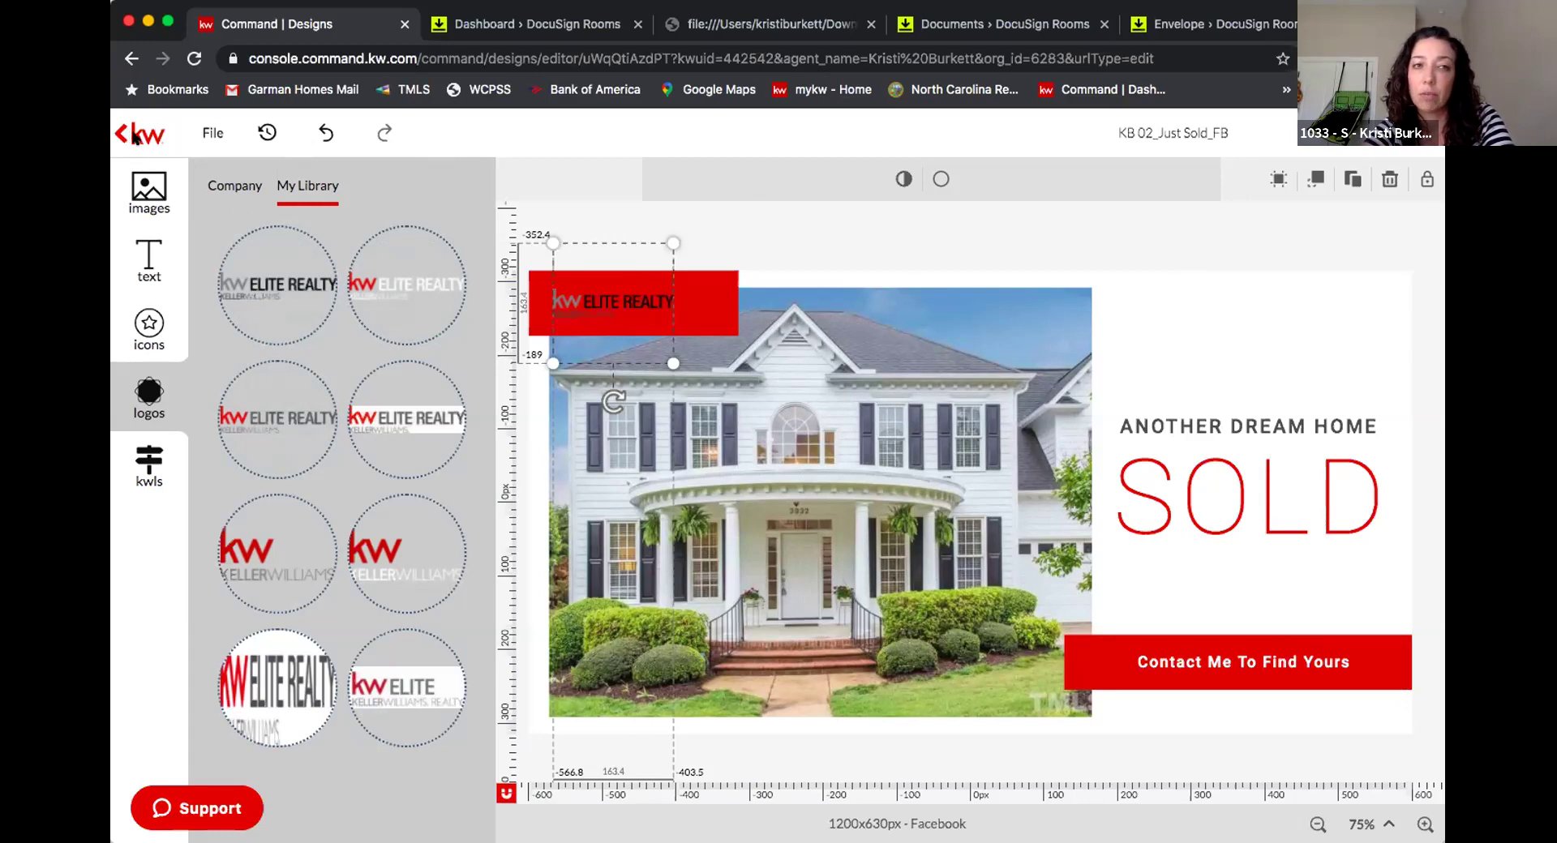
left_click(121, 135)
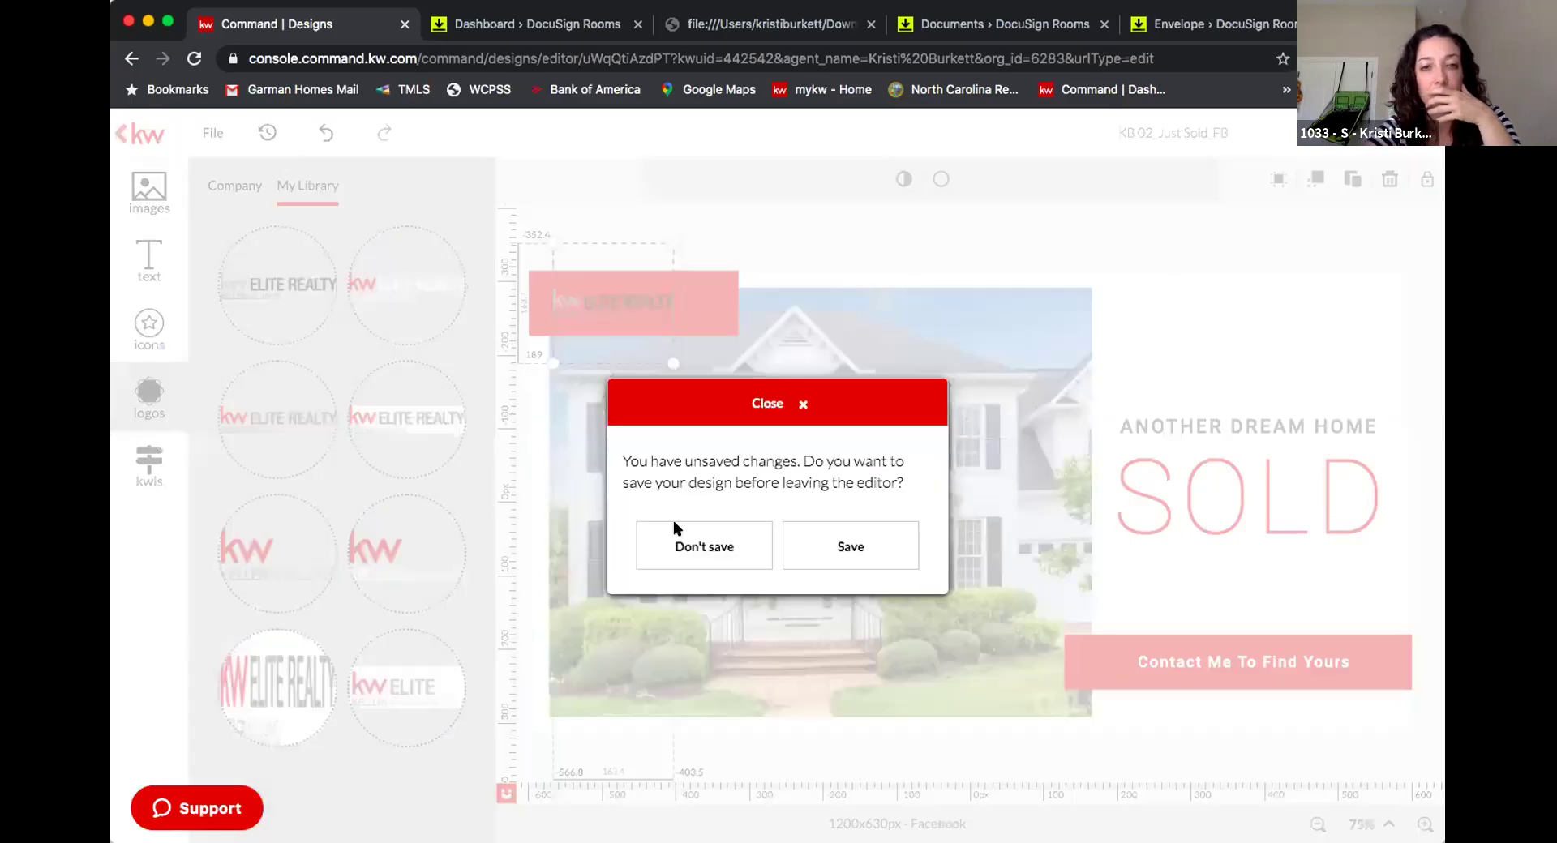
left_click(698, 546)
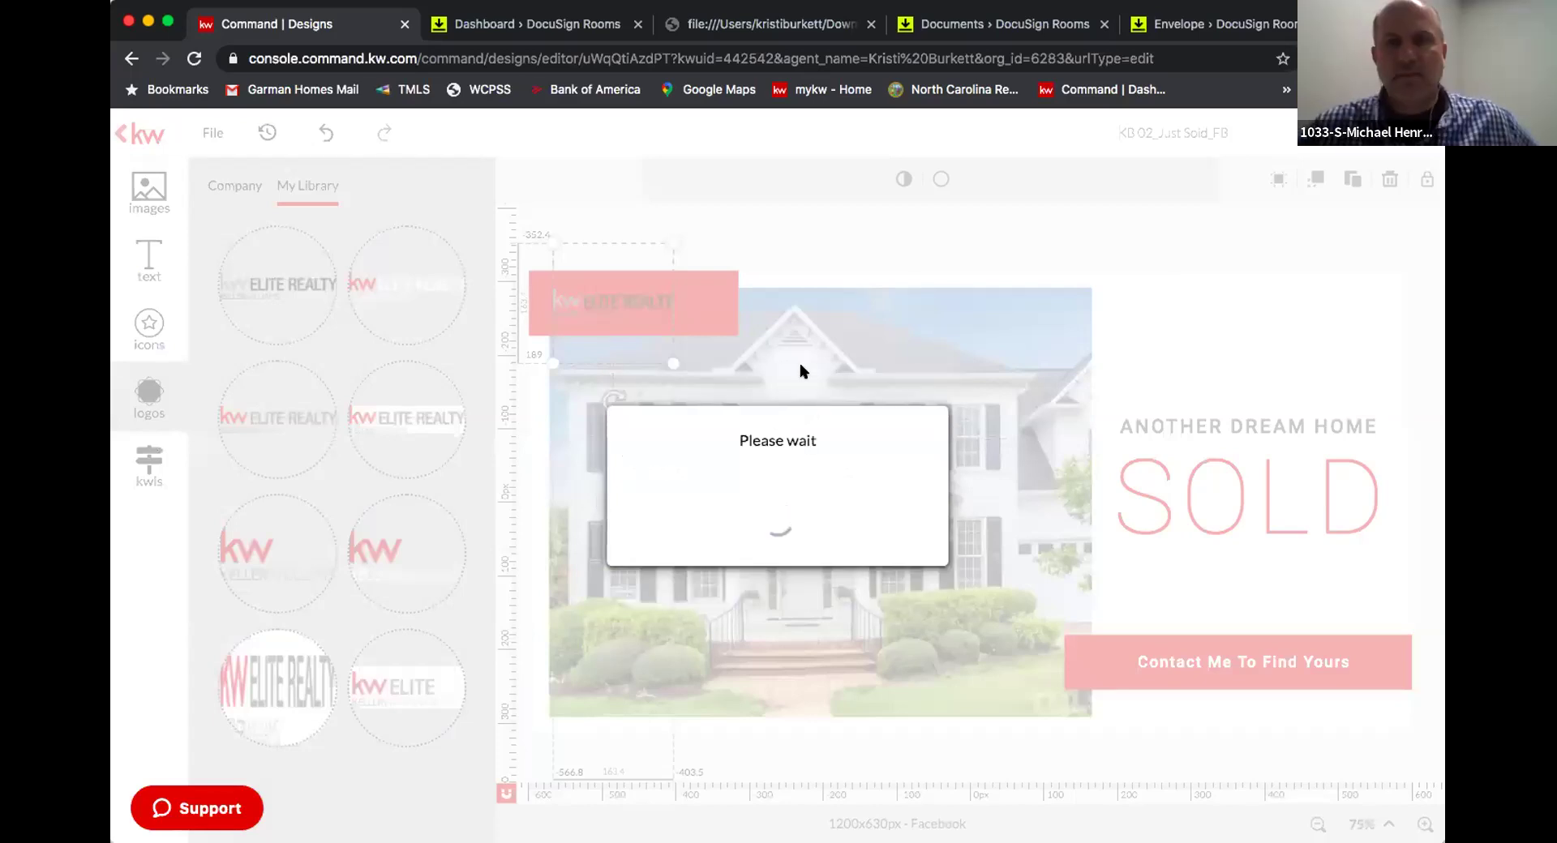
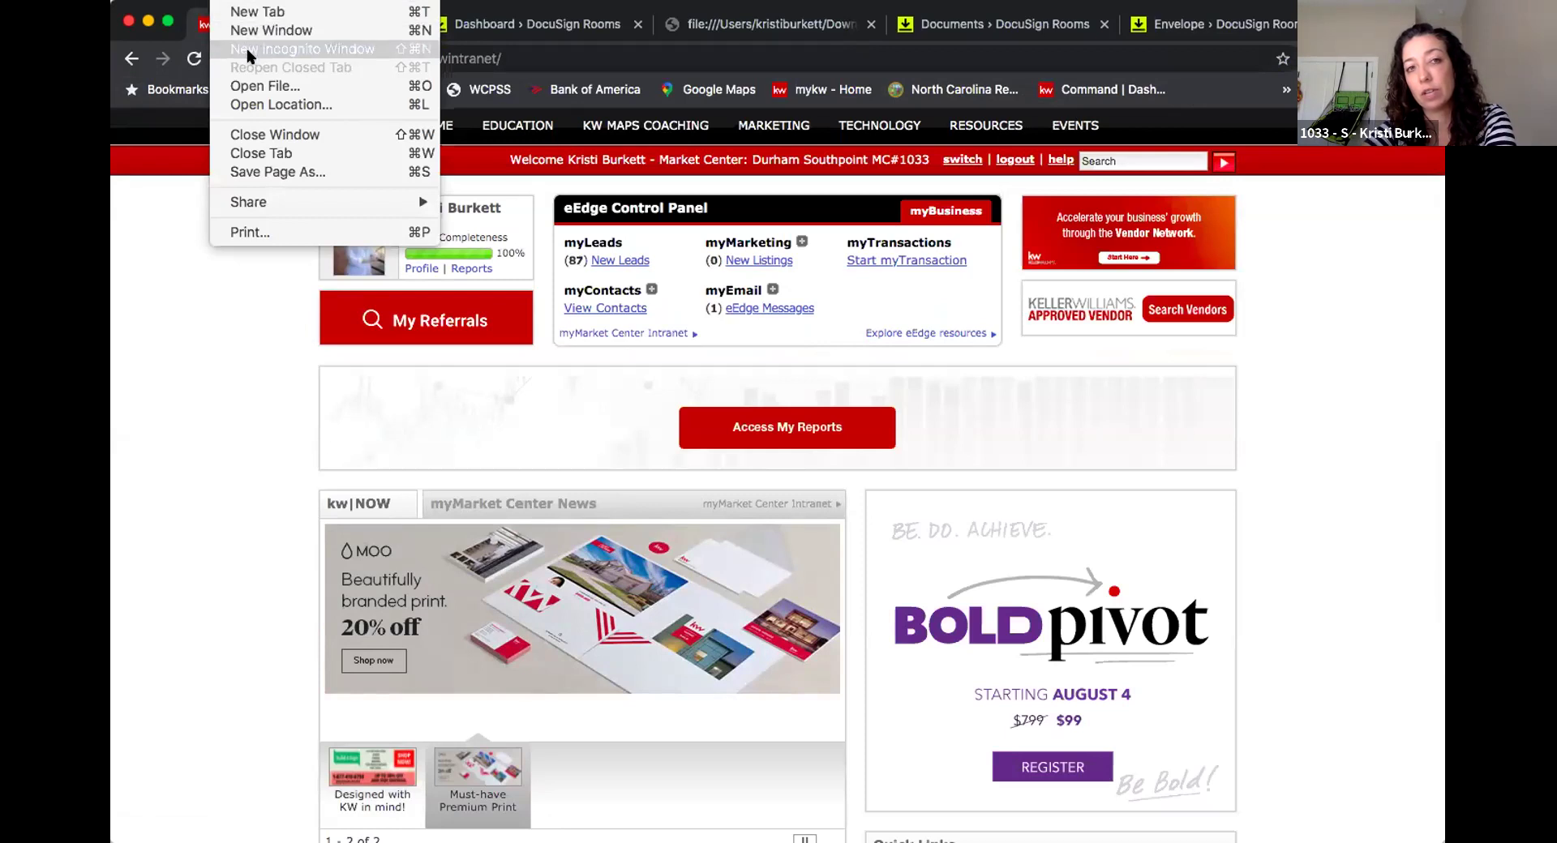
Step: Open Chrome's File menu on the shared intranet page to start a new incognito window
left_click(248, 51)
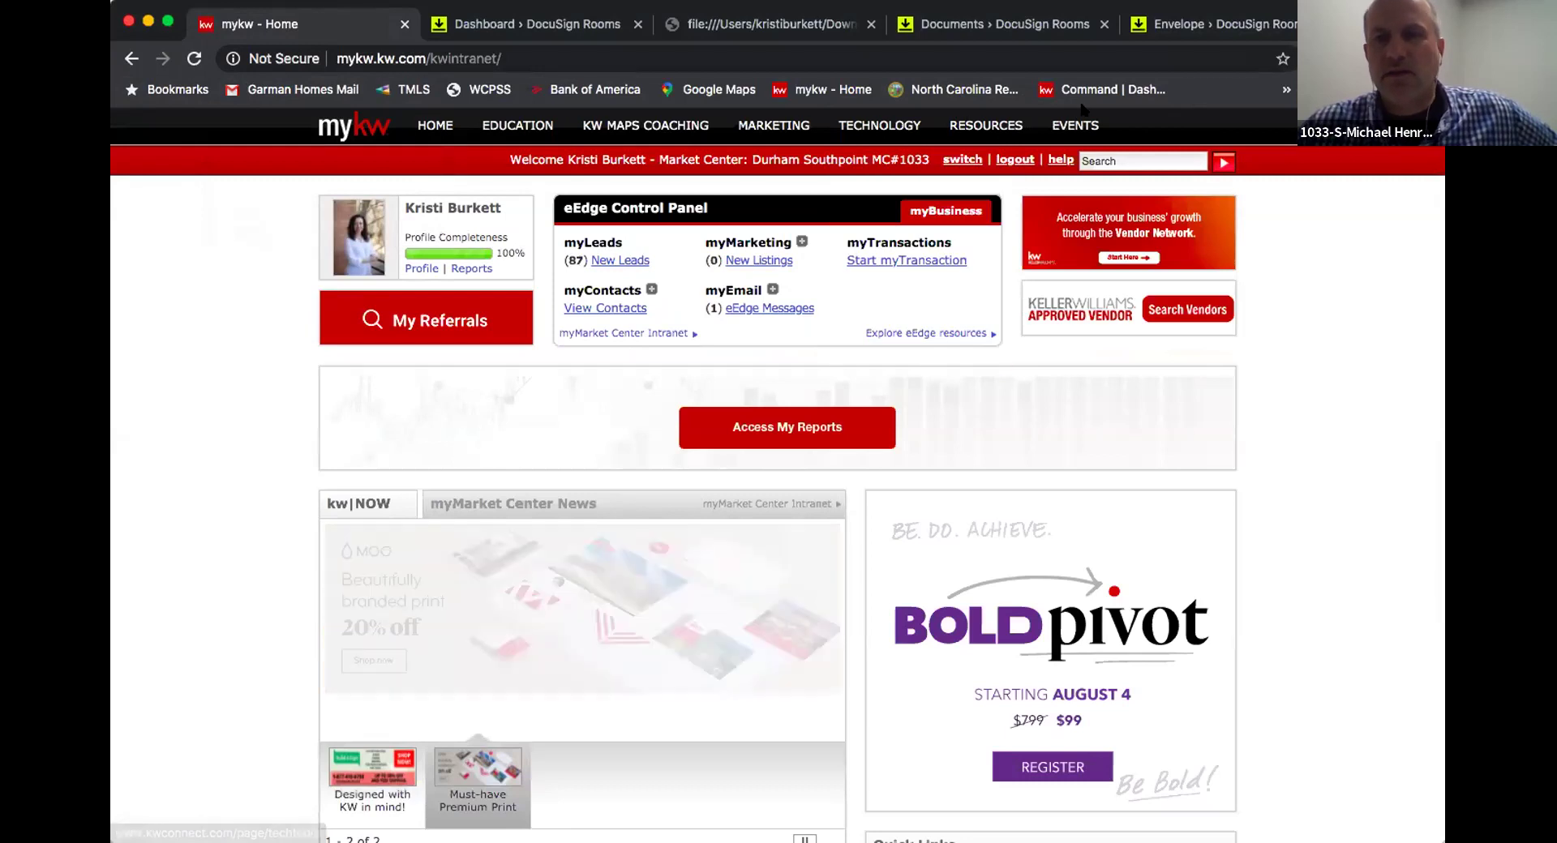
Step: Open a new incognito window, then go to the KW Command dashboard via its bookmark
mouse_move(927, 140)
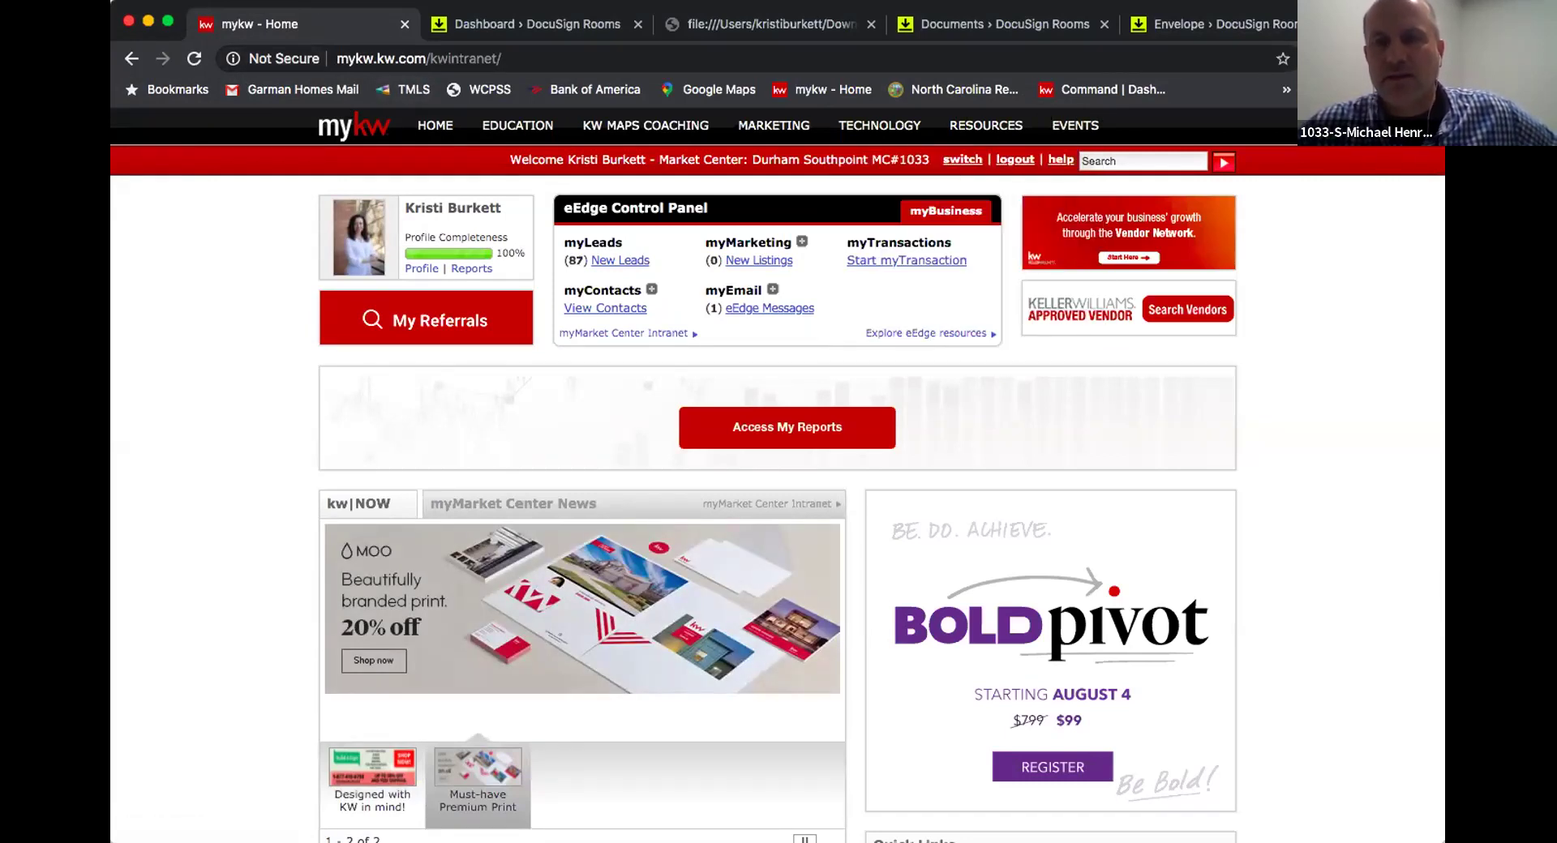
left_click(1429, 58)
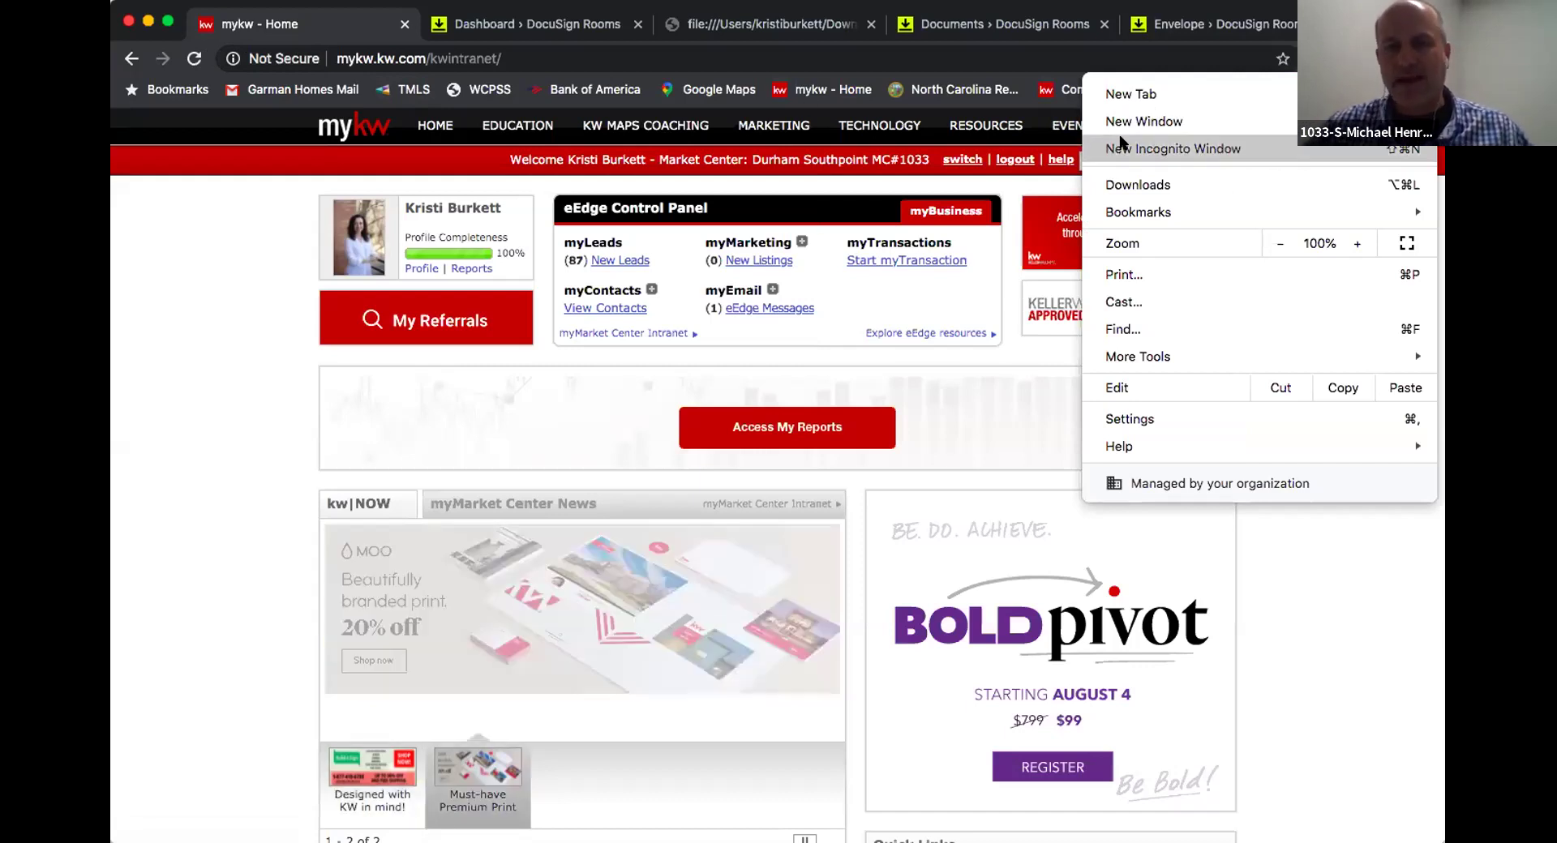
left_click(239, 257)
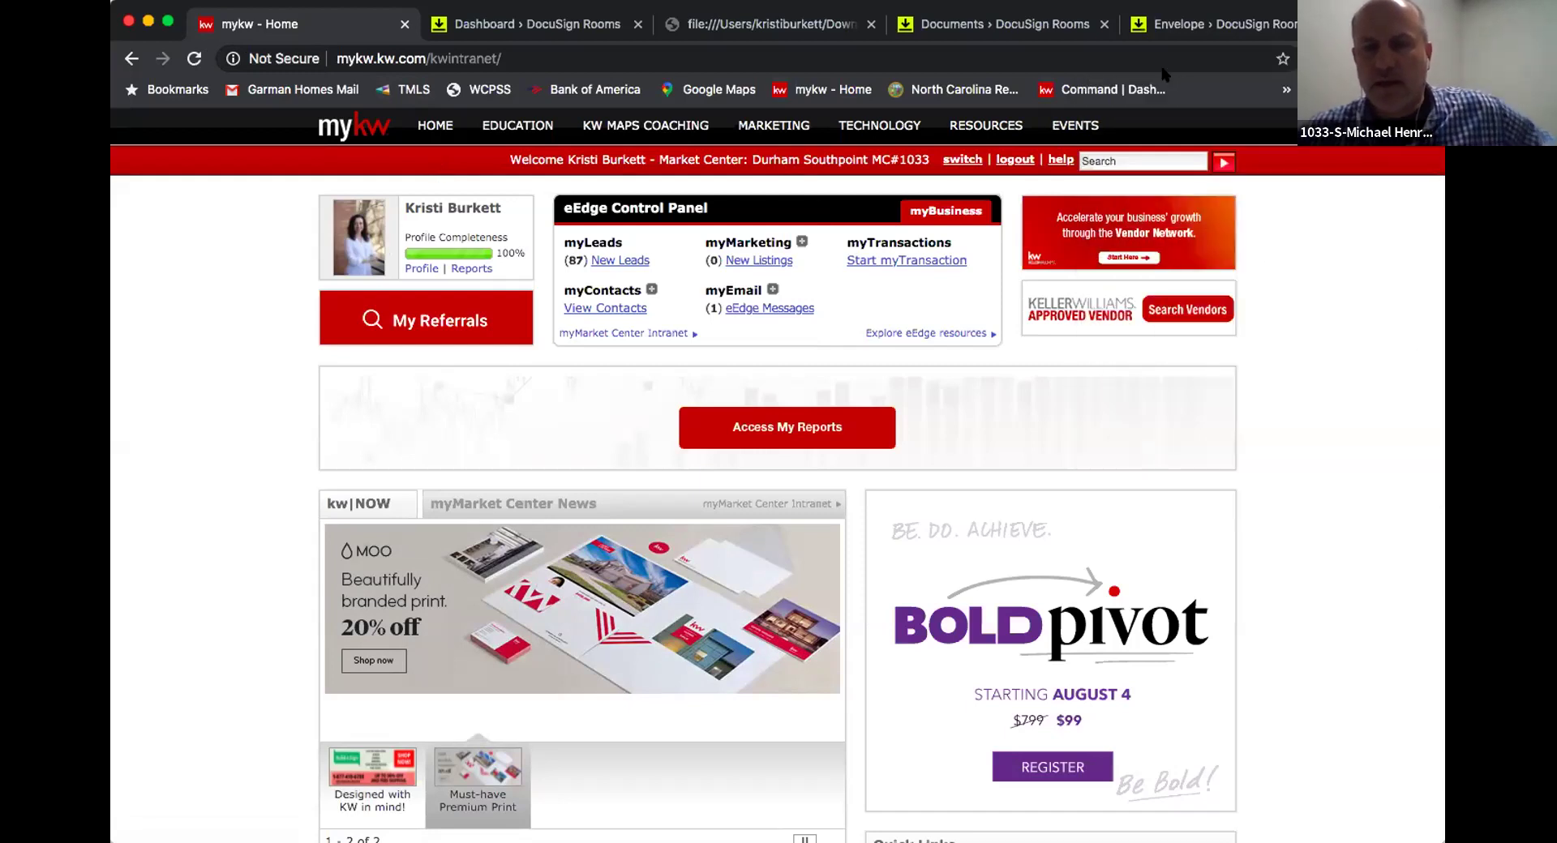
left_click(1069, 90)
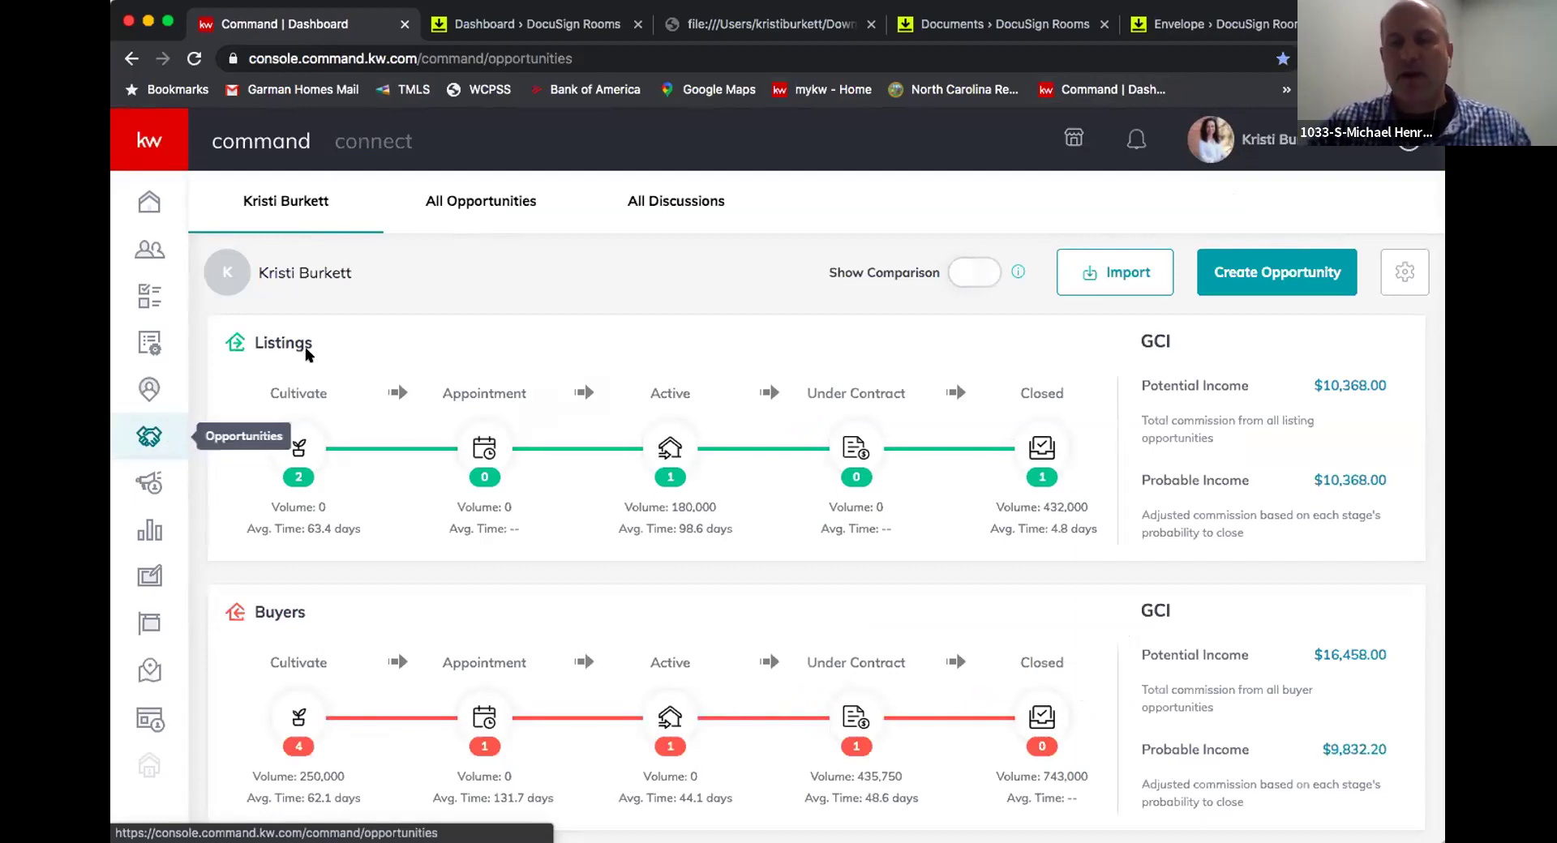
Step: From All Opportunities, open the Cultivate buyer opportunity's Documents and its linked transaction room
left_click(460, 205)
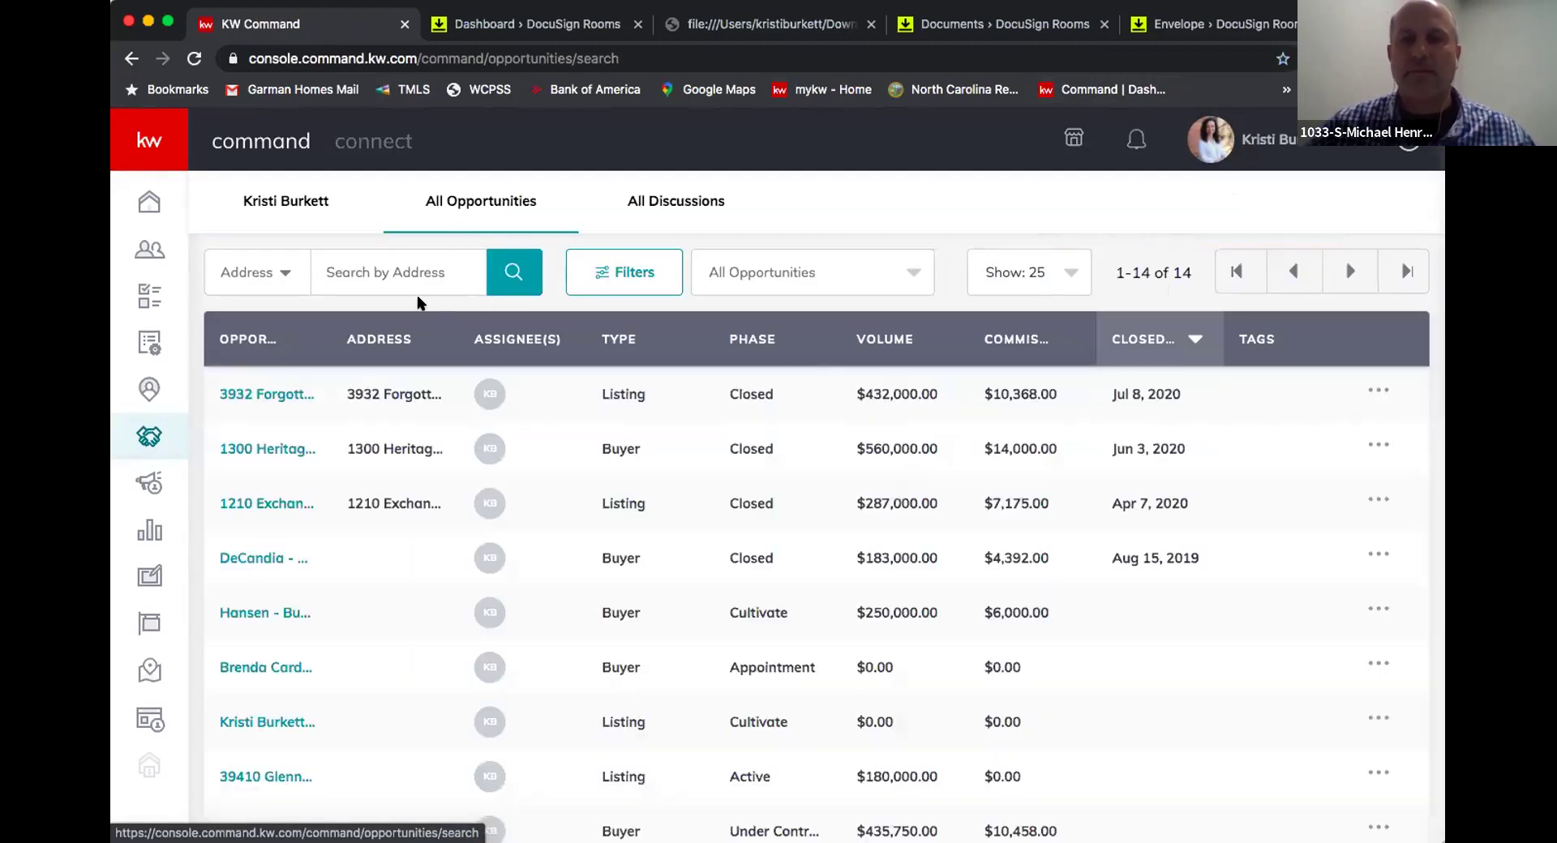
scroll(368, 635, "down", 5)
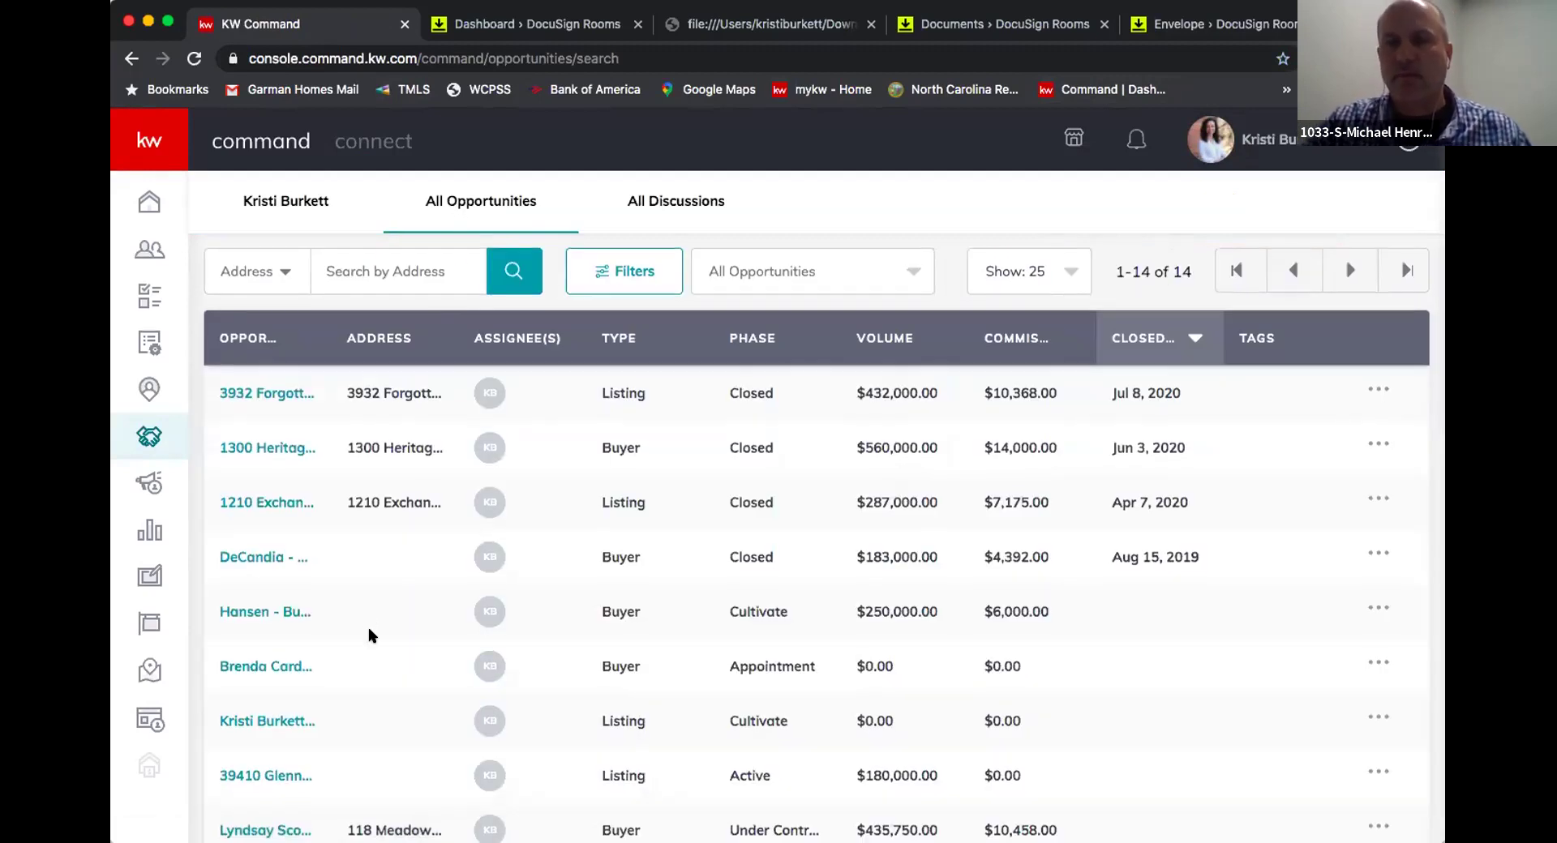
left_click(279, 769)
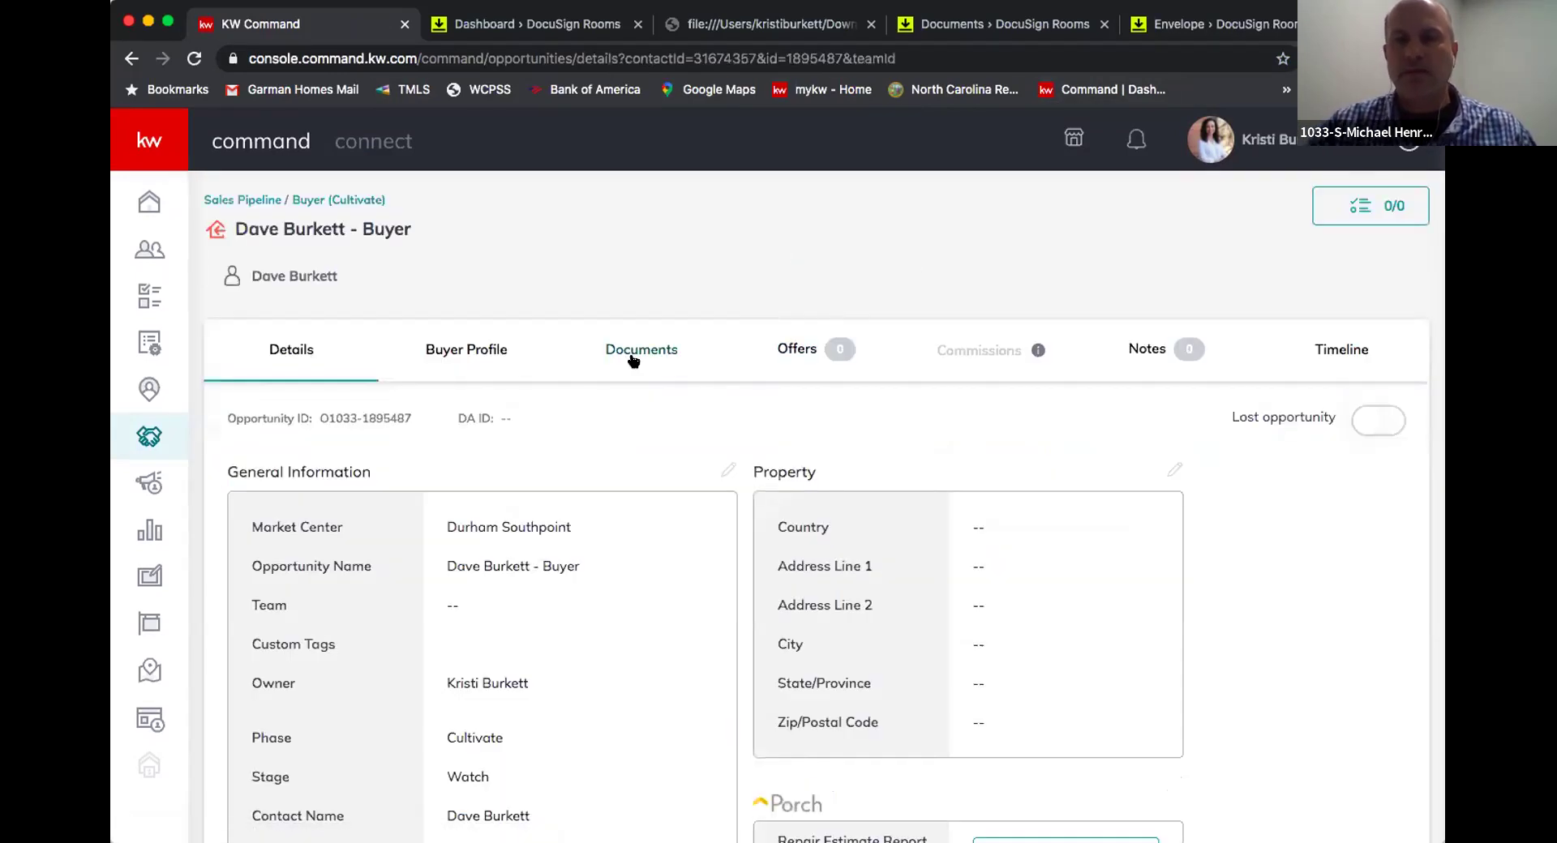
left_click(633, 360)
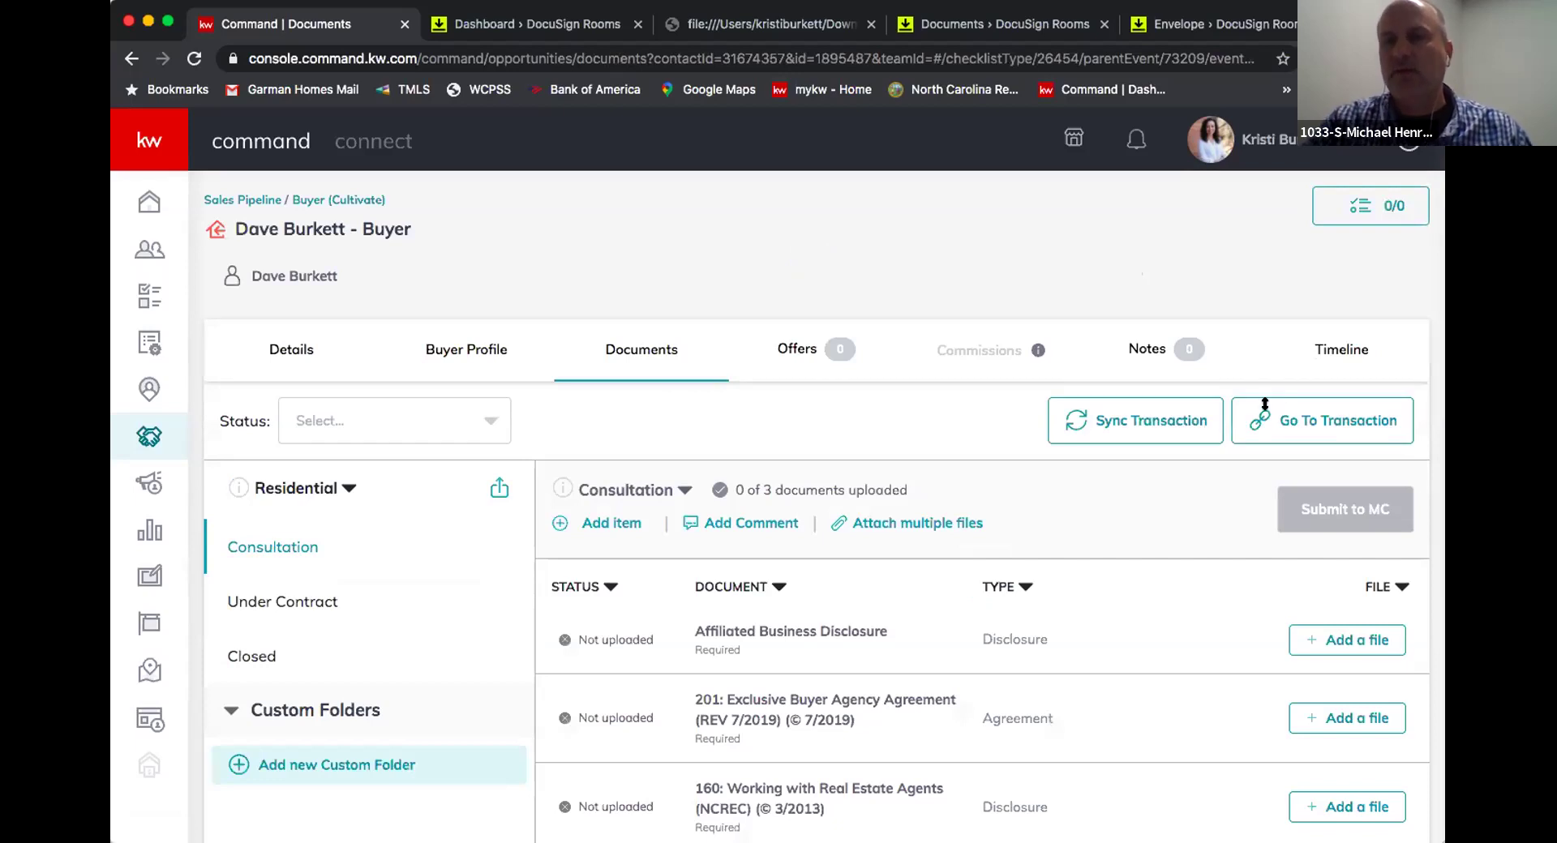
left_click(1379, 418)
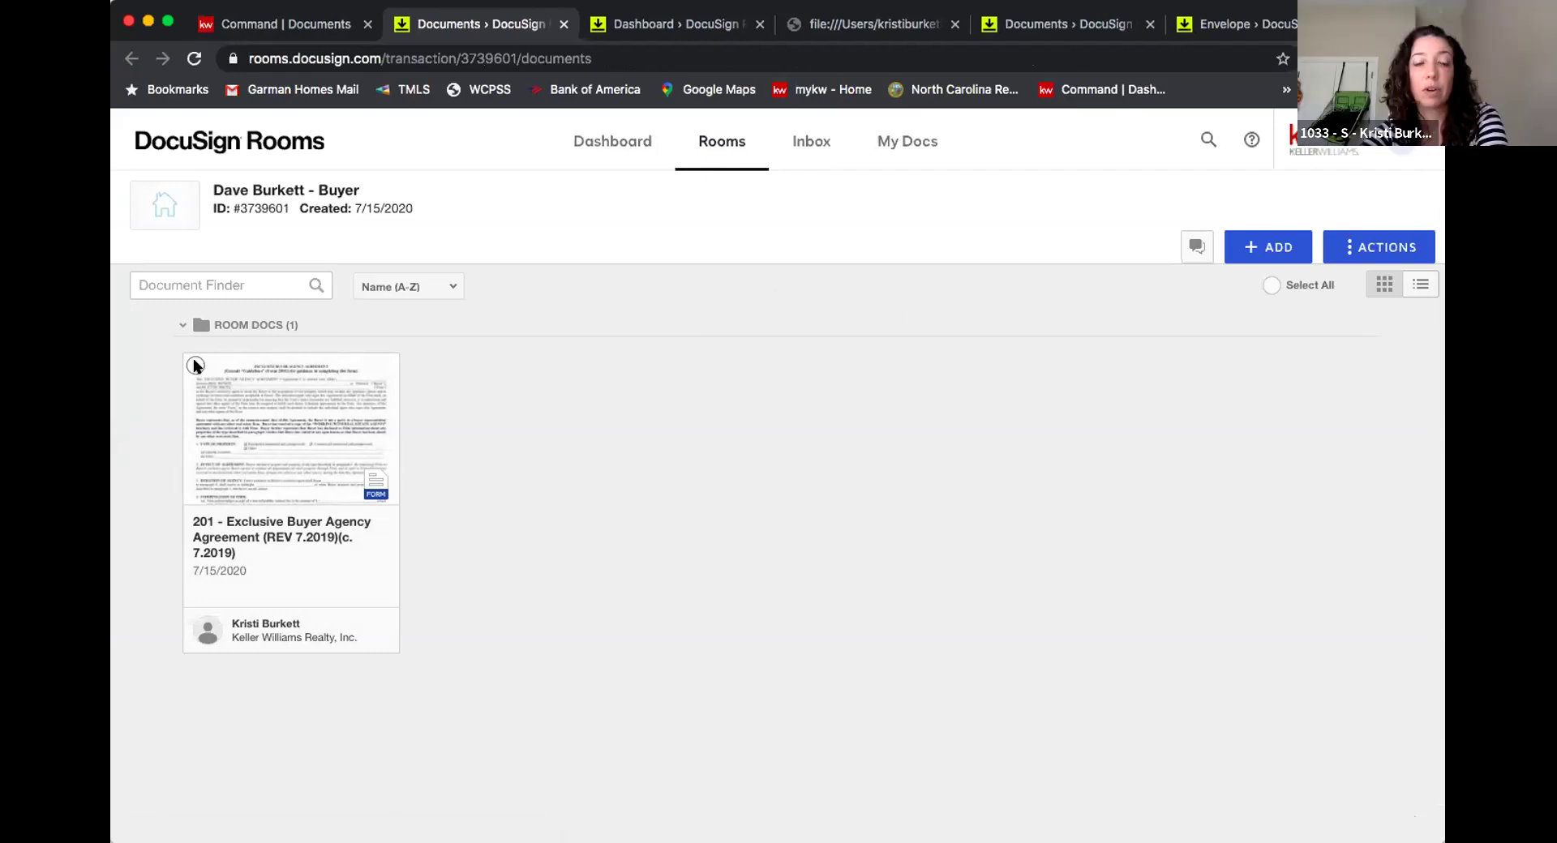
Step: Select the Exclusive Buyer Agency Agreement, browse another room and My Docs, then close the Rooms tab
left_click(196, 365)
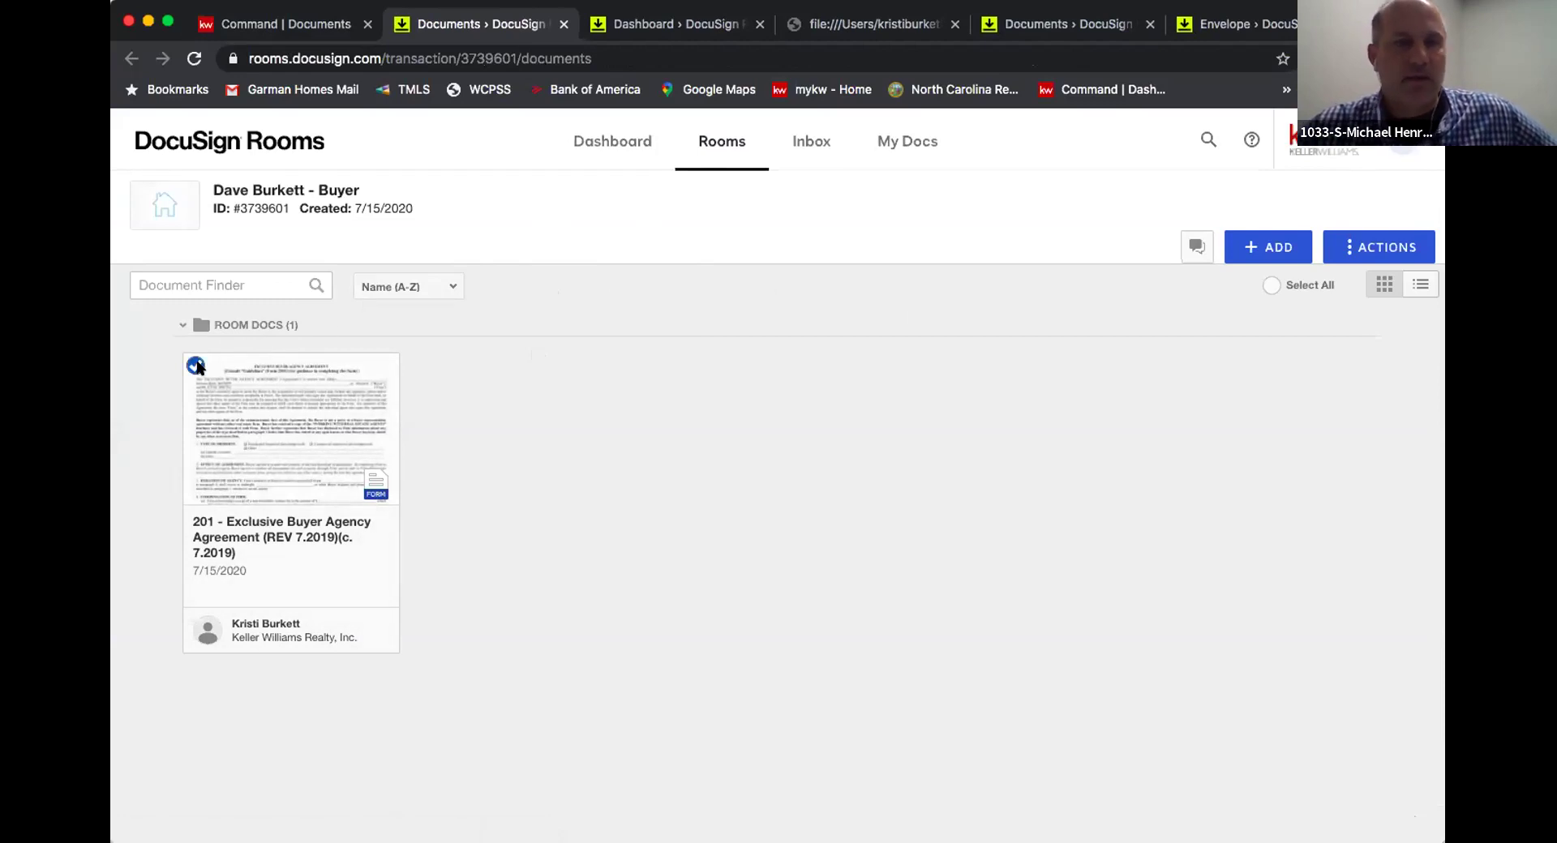
left_click(601, 144)
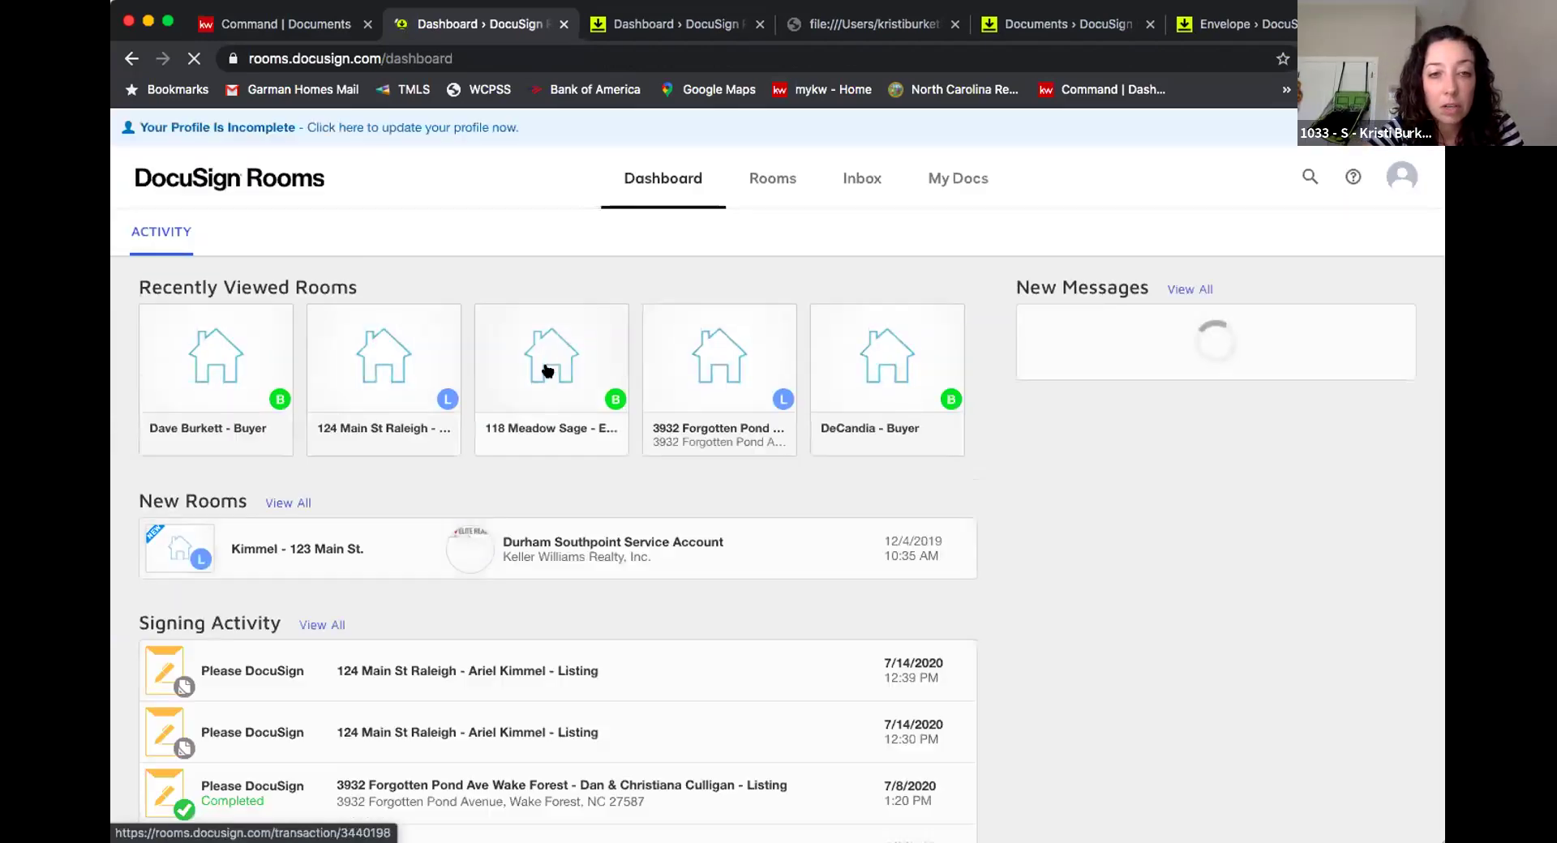
left_click(547, 370)
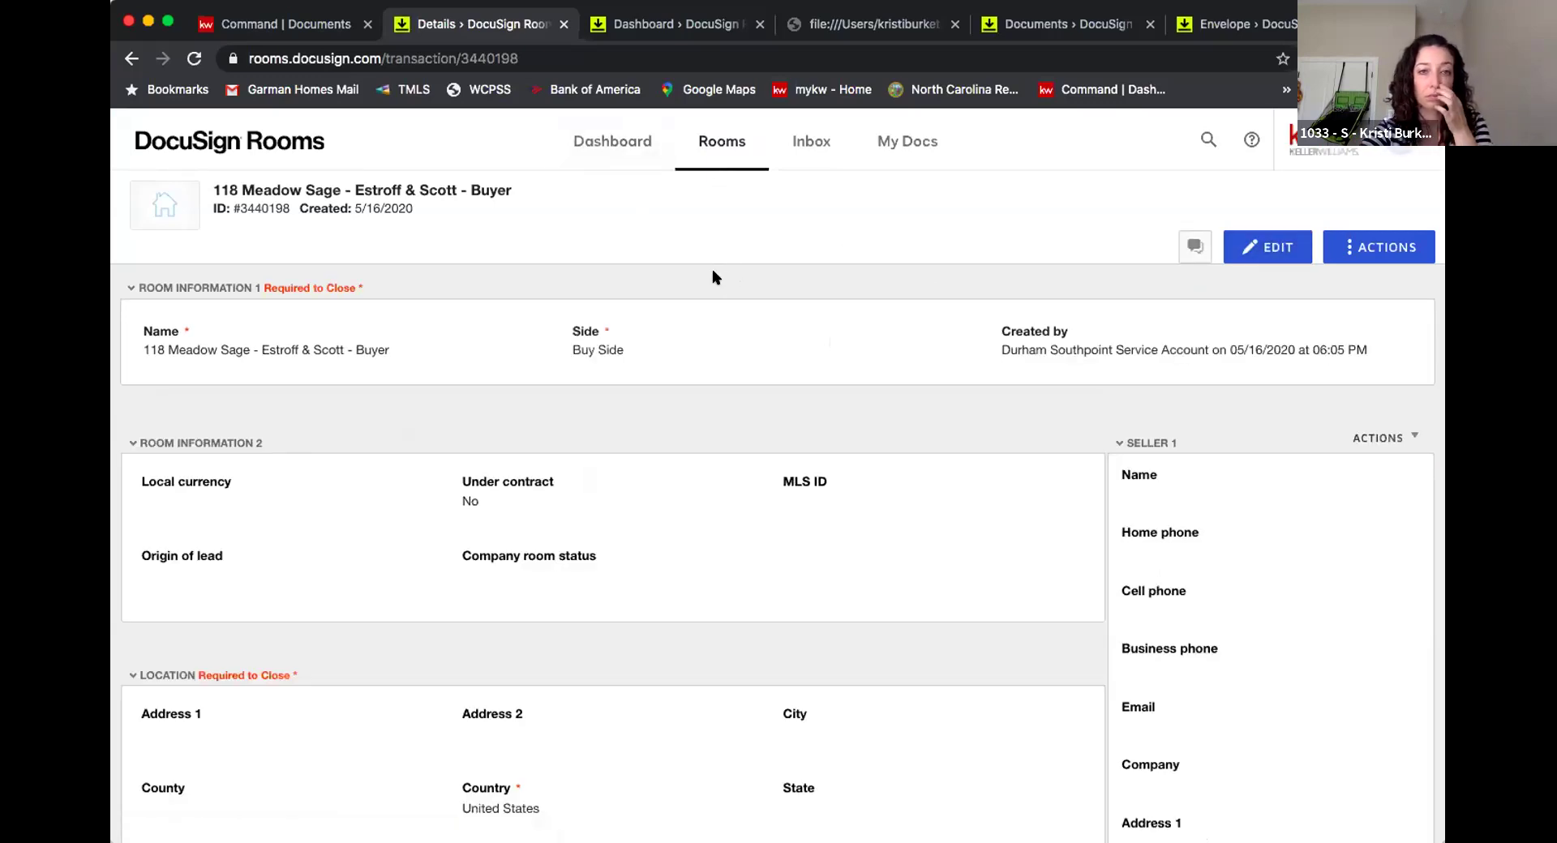
left_click(897, 140)
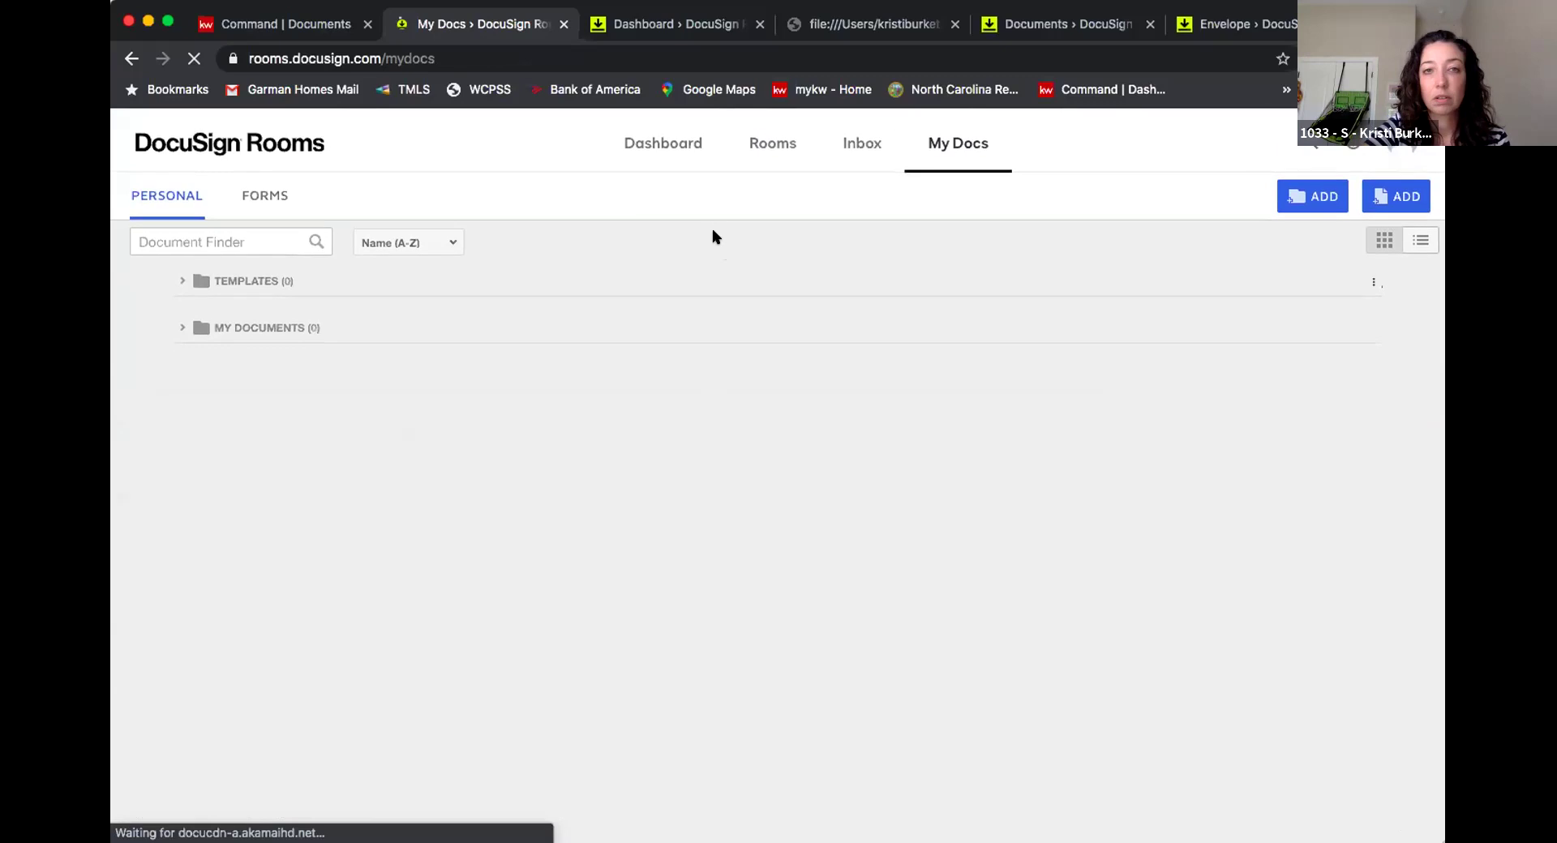
left_click(630, 150)
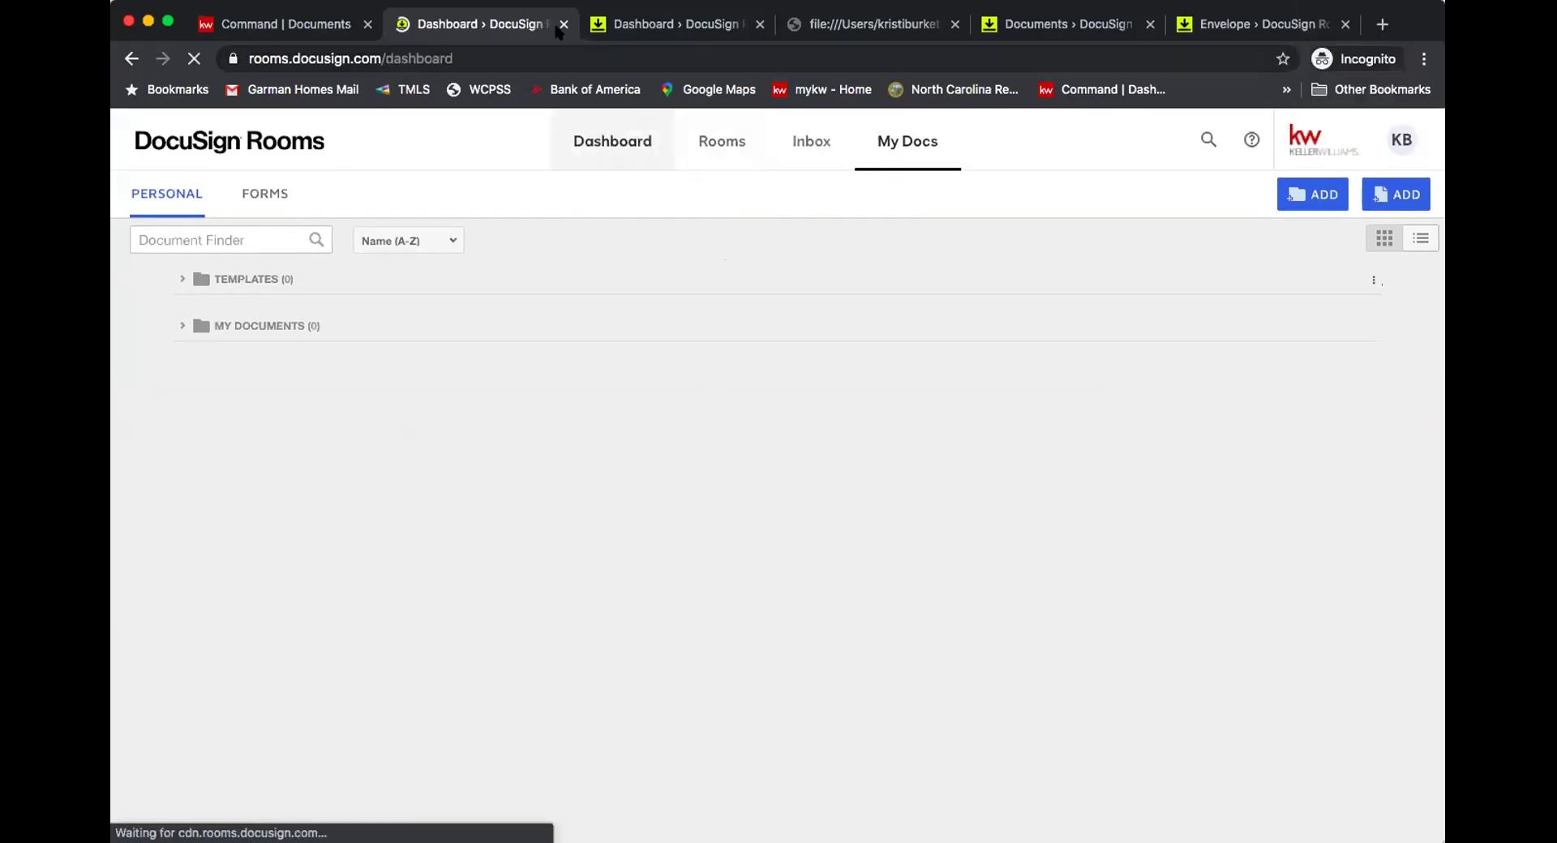
key("super+w")
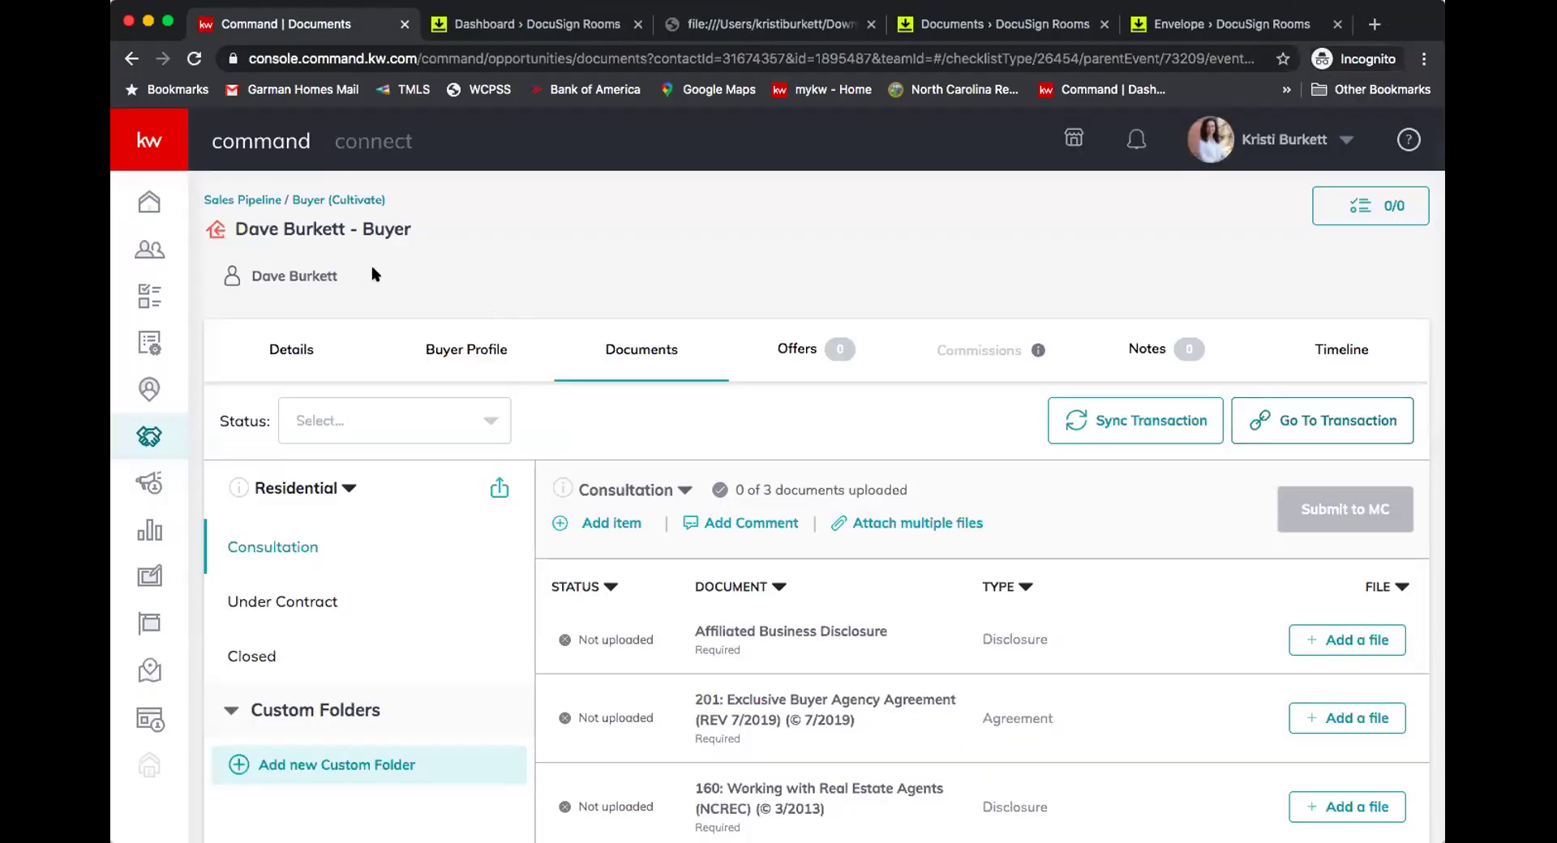
Step: Via Sales Pipeline and All Opportunities, open the Under Contract buyer's Documents and its transaction room
left_click(261, 202)
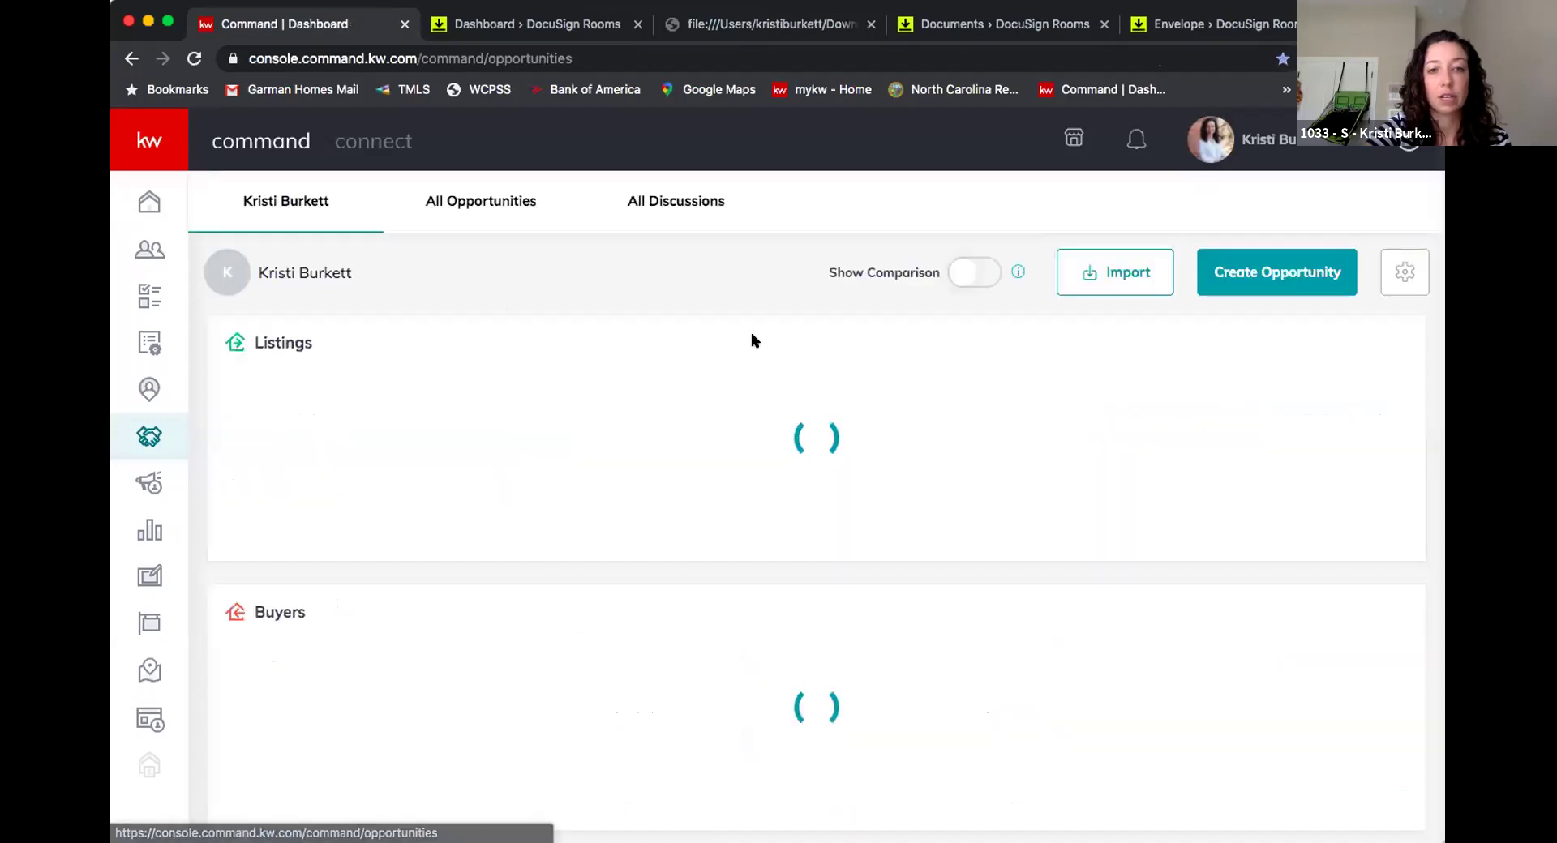
left_click(487, 203)
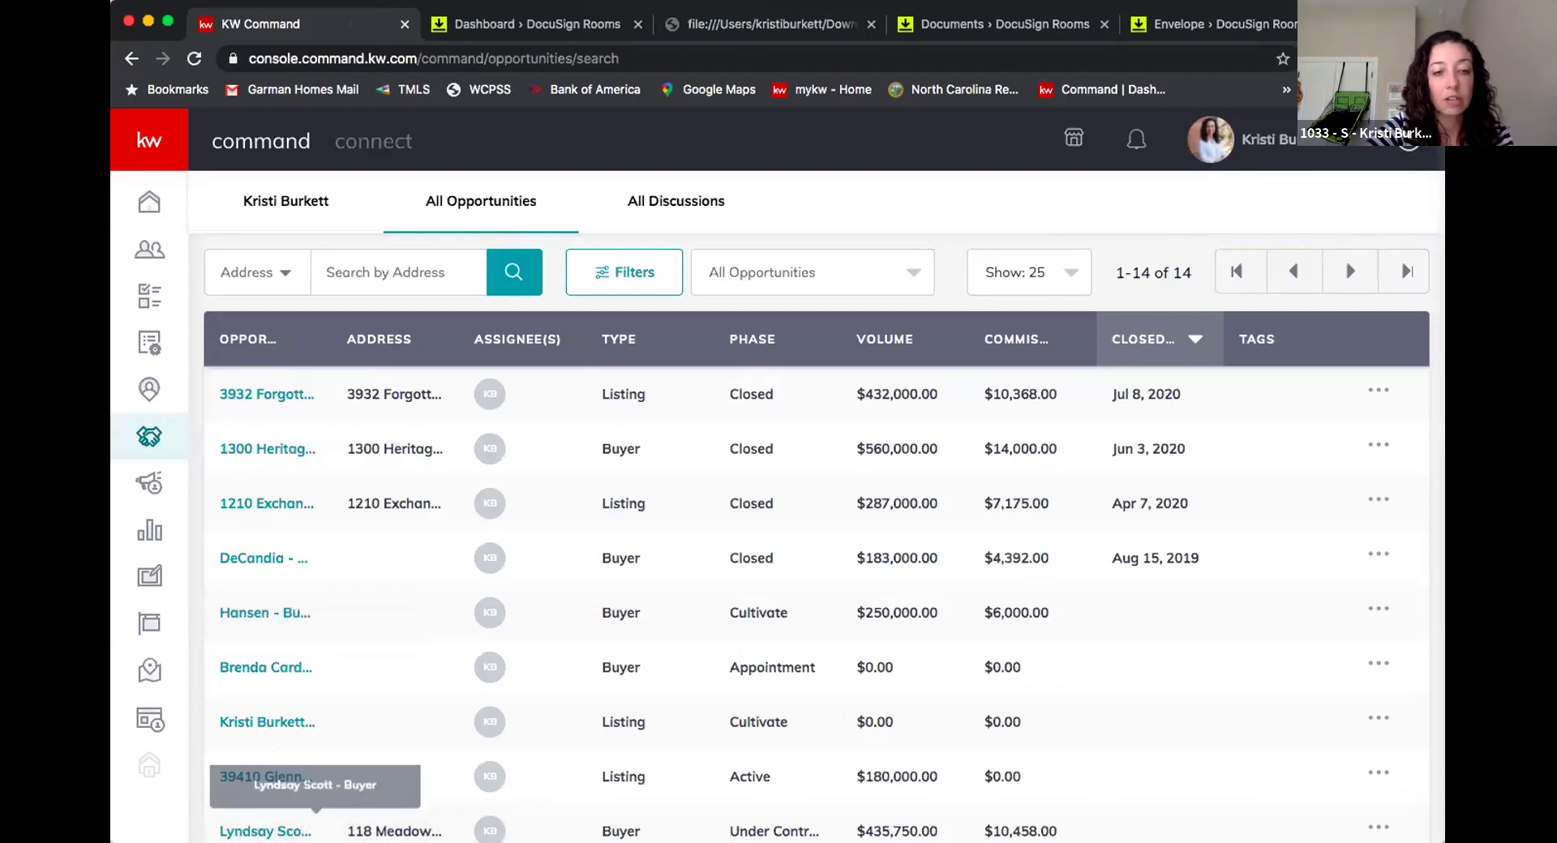
left_click(259, 828)
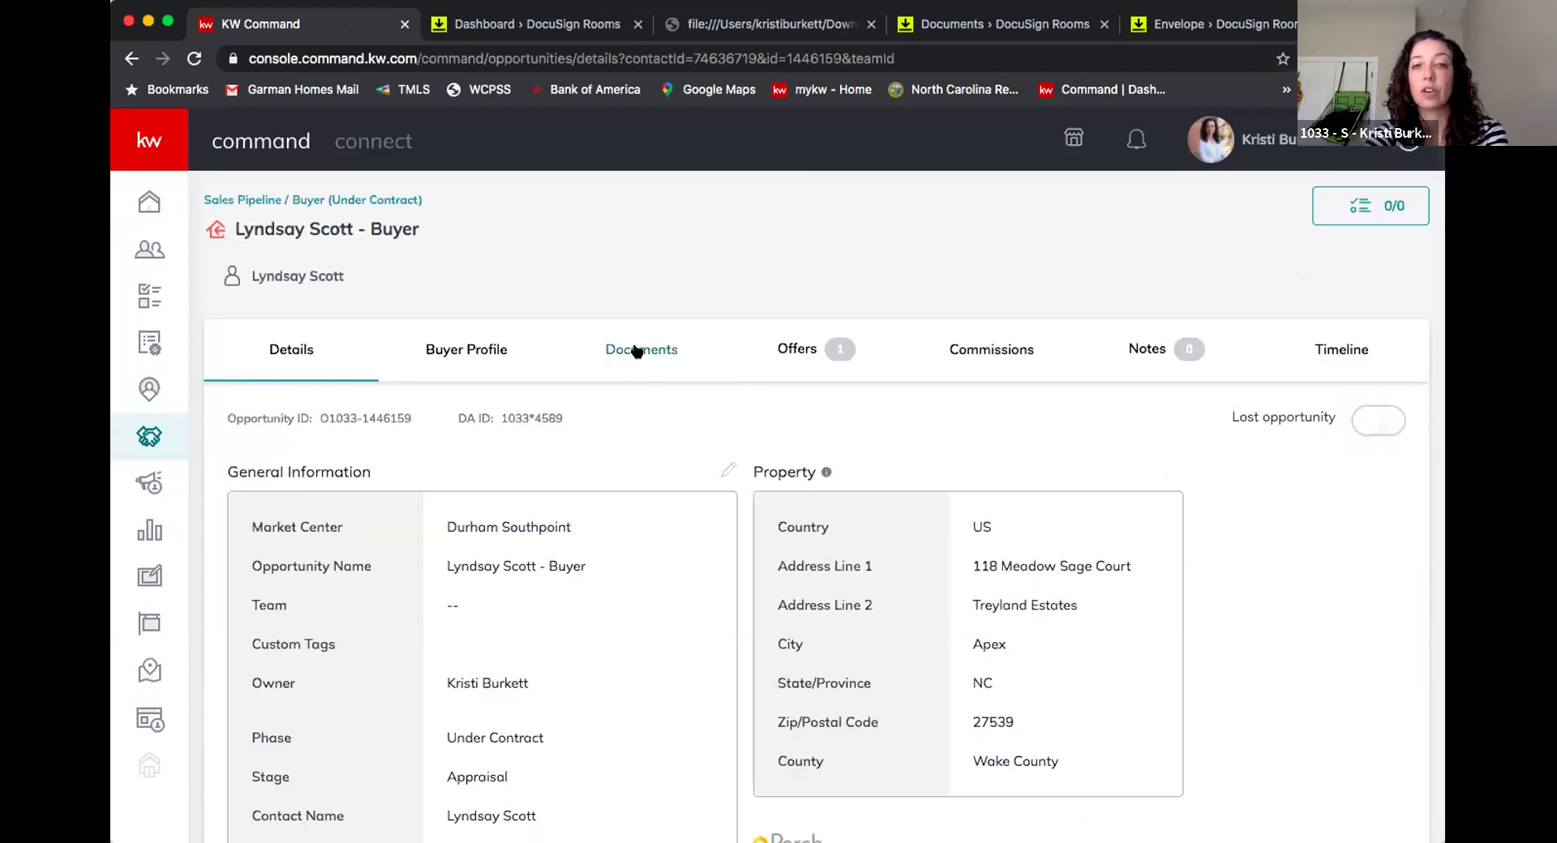
left_click(639, 349)
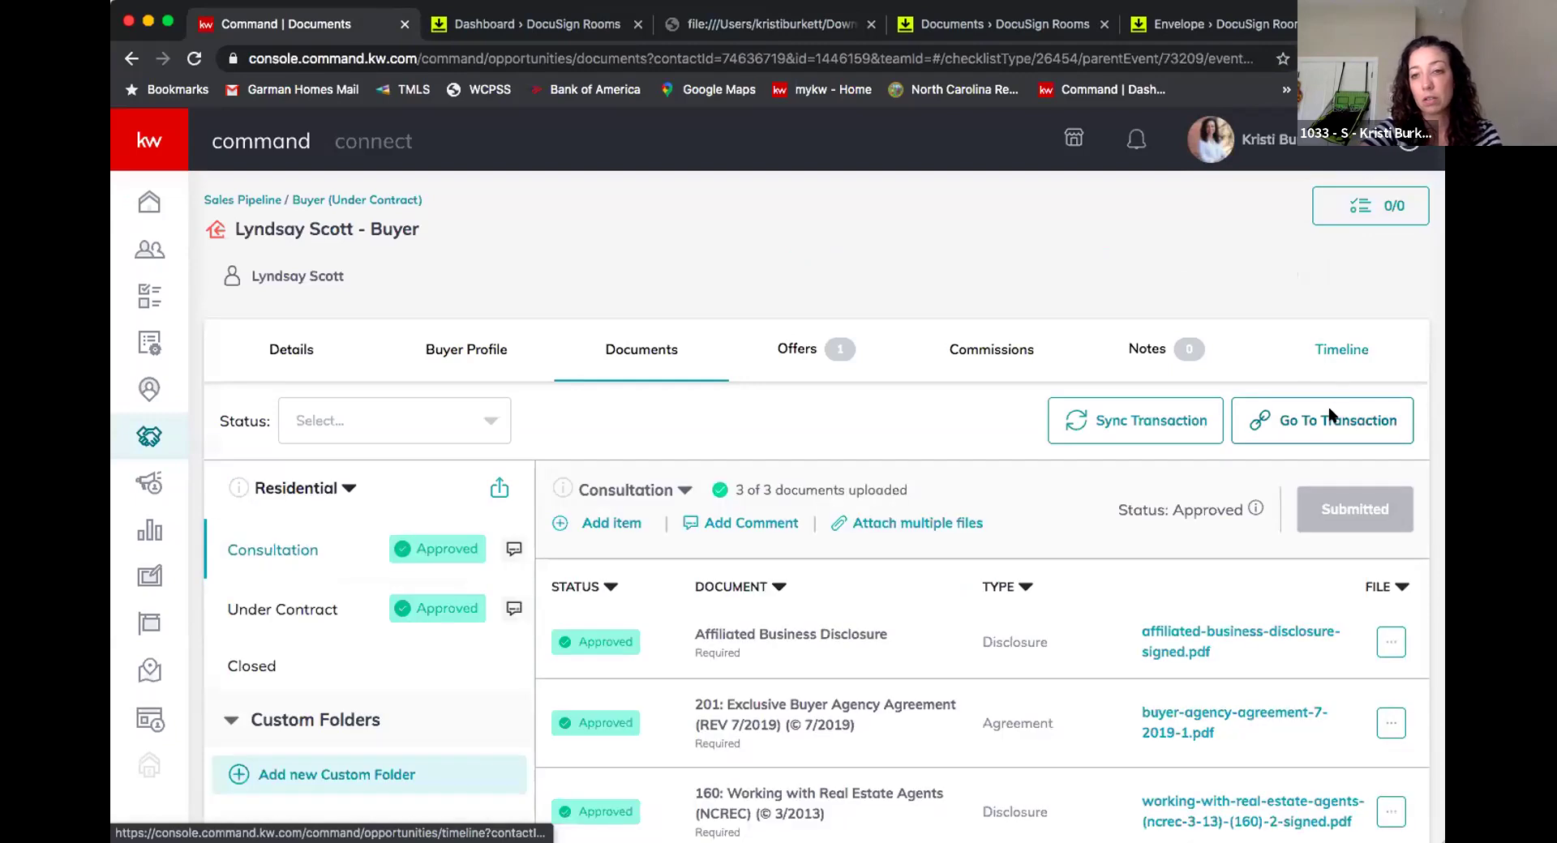
left_click(1395, 420)
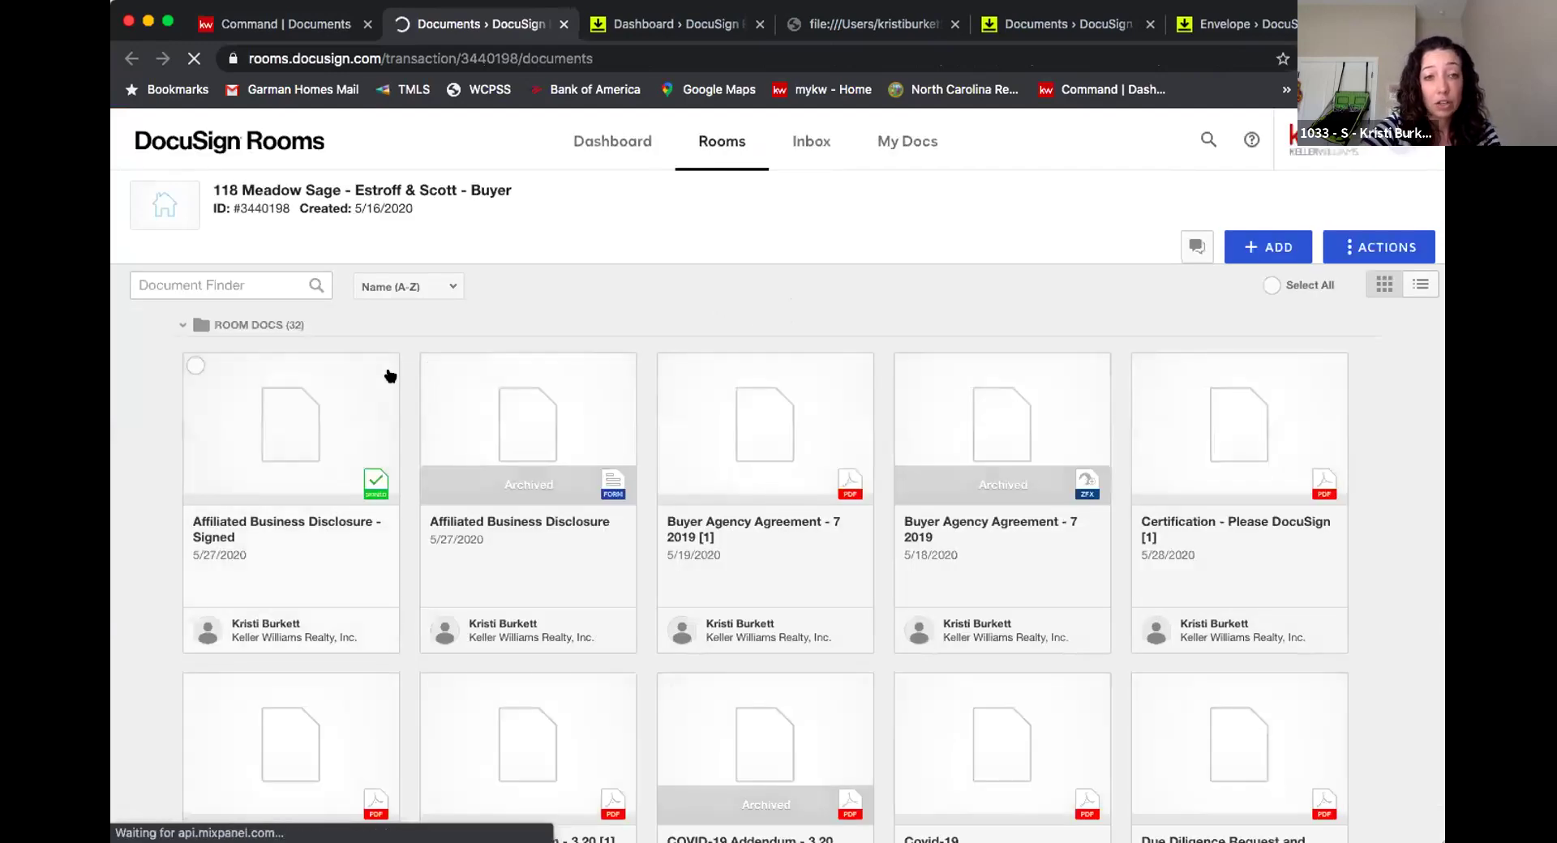
Step: Reload the room's Documents page so only the 17 active documents show
left_click(432, 367)
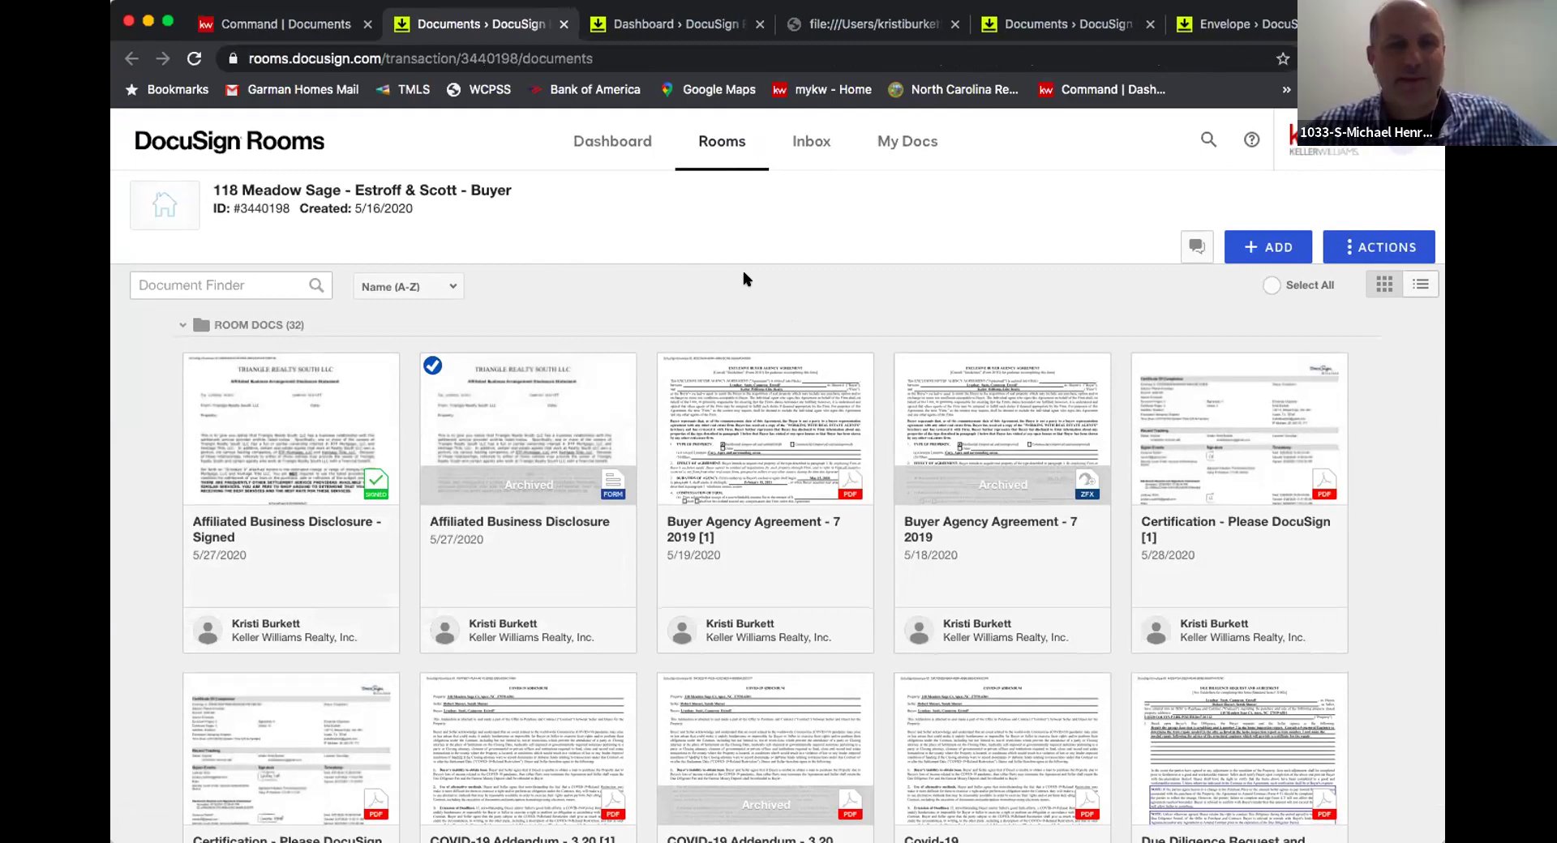
scroll(743, 273, "down", 2)
scroll(743, 276, "up", 2)
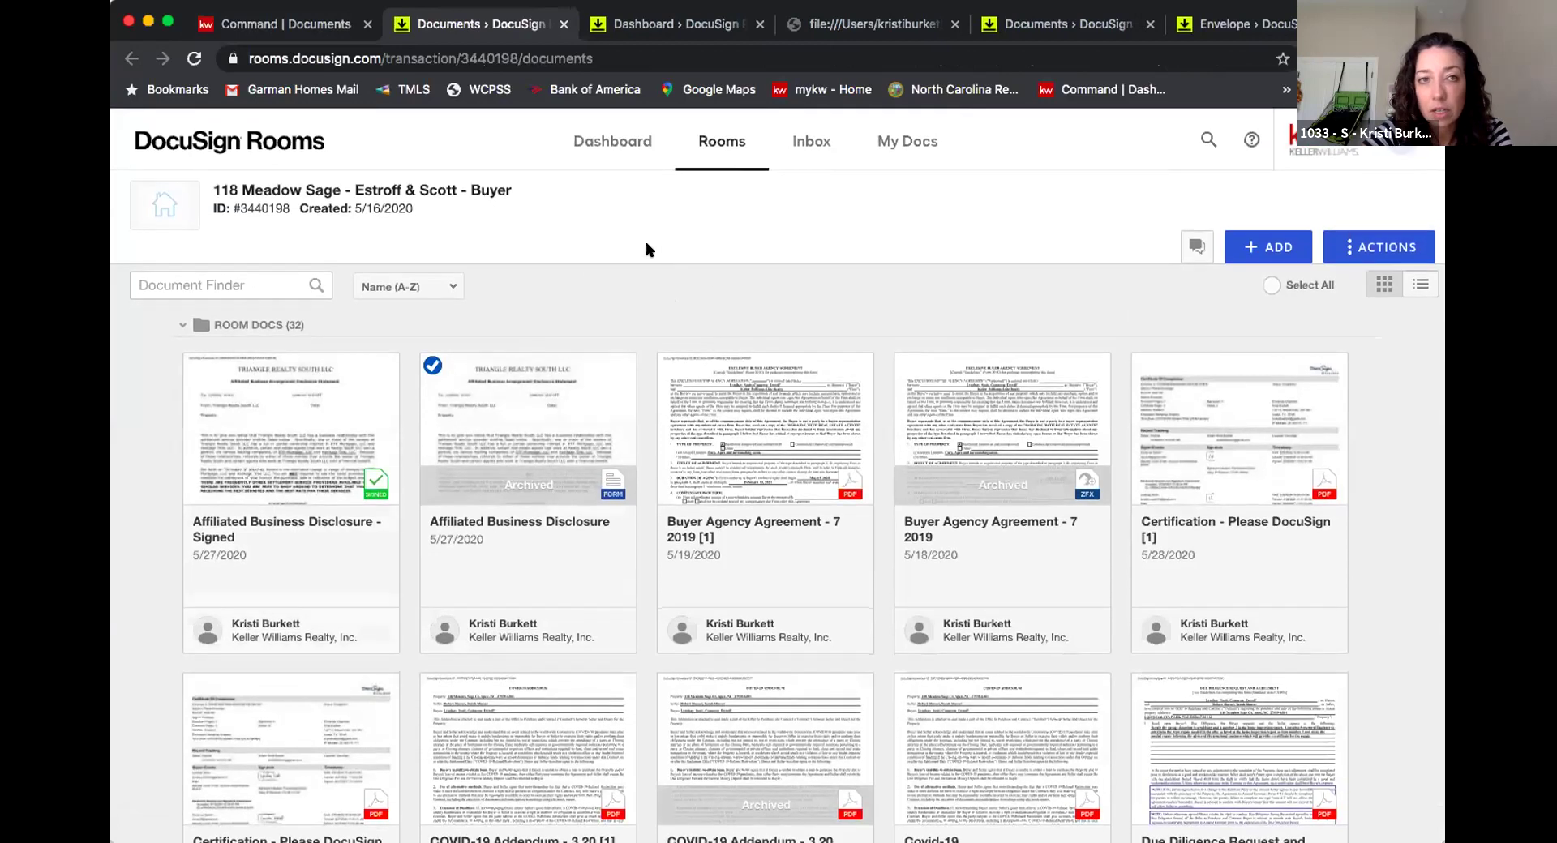
left_click(194, 59)
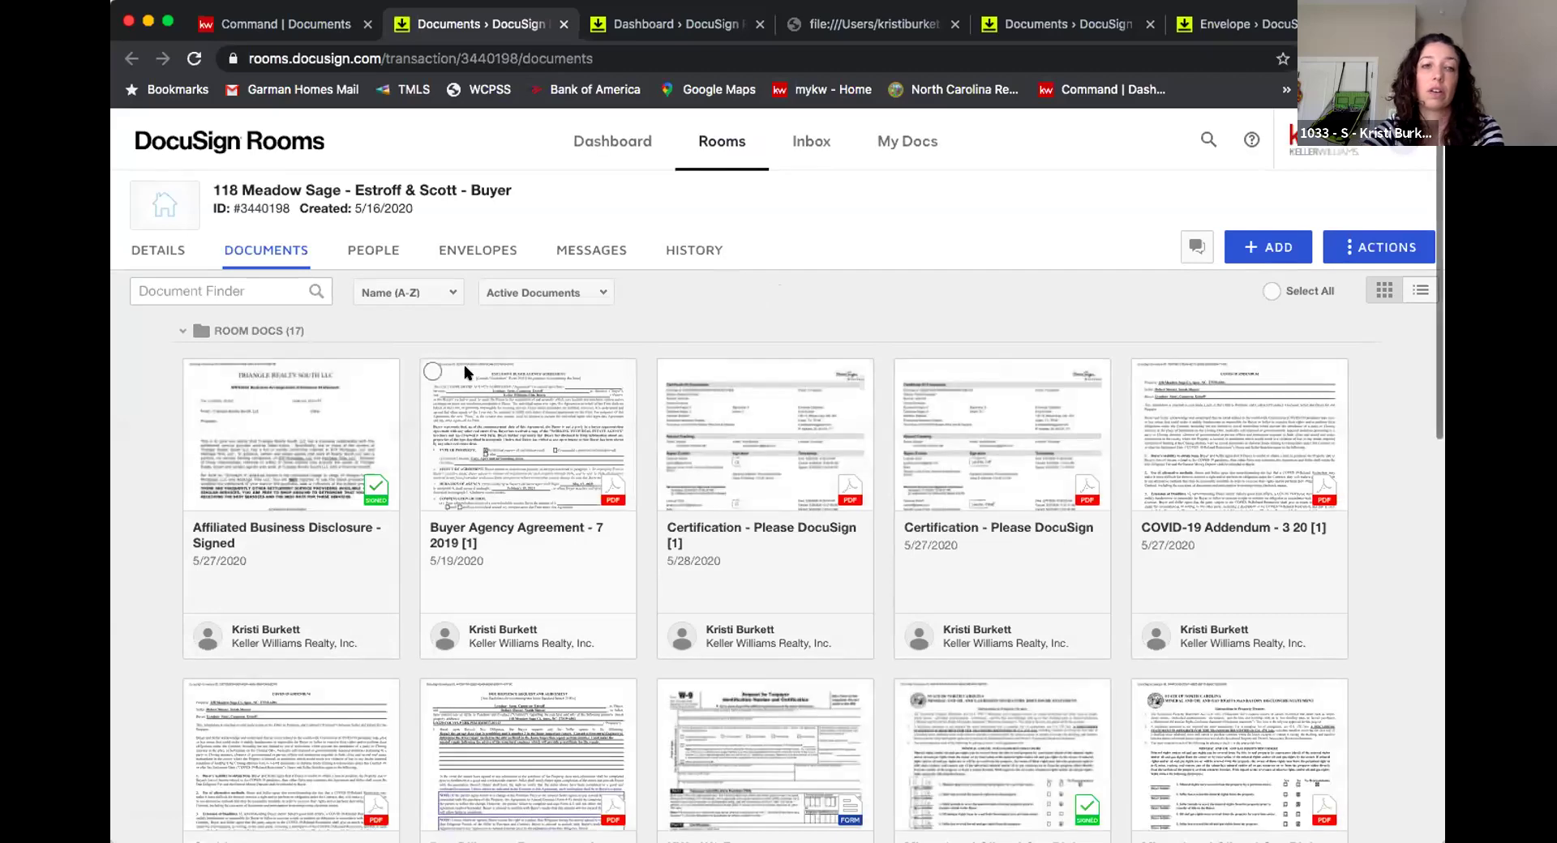
Step: Start a 'Please DocuSign' envelope with the Buyer Agency Agreement - 7 2019 [1]
left_click(433, 371)
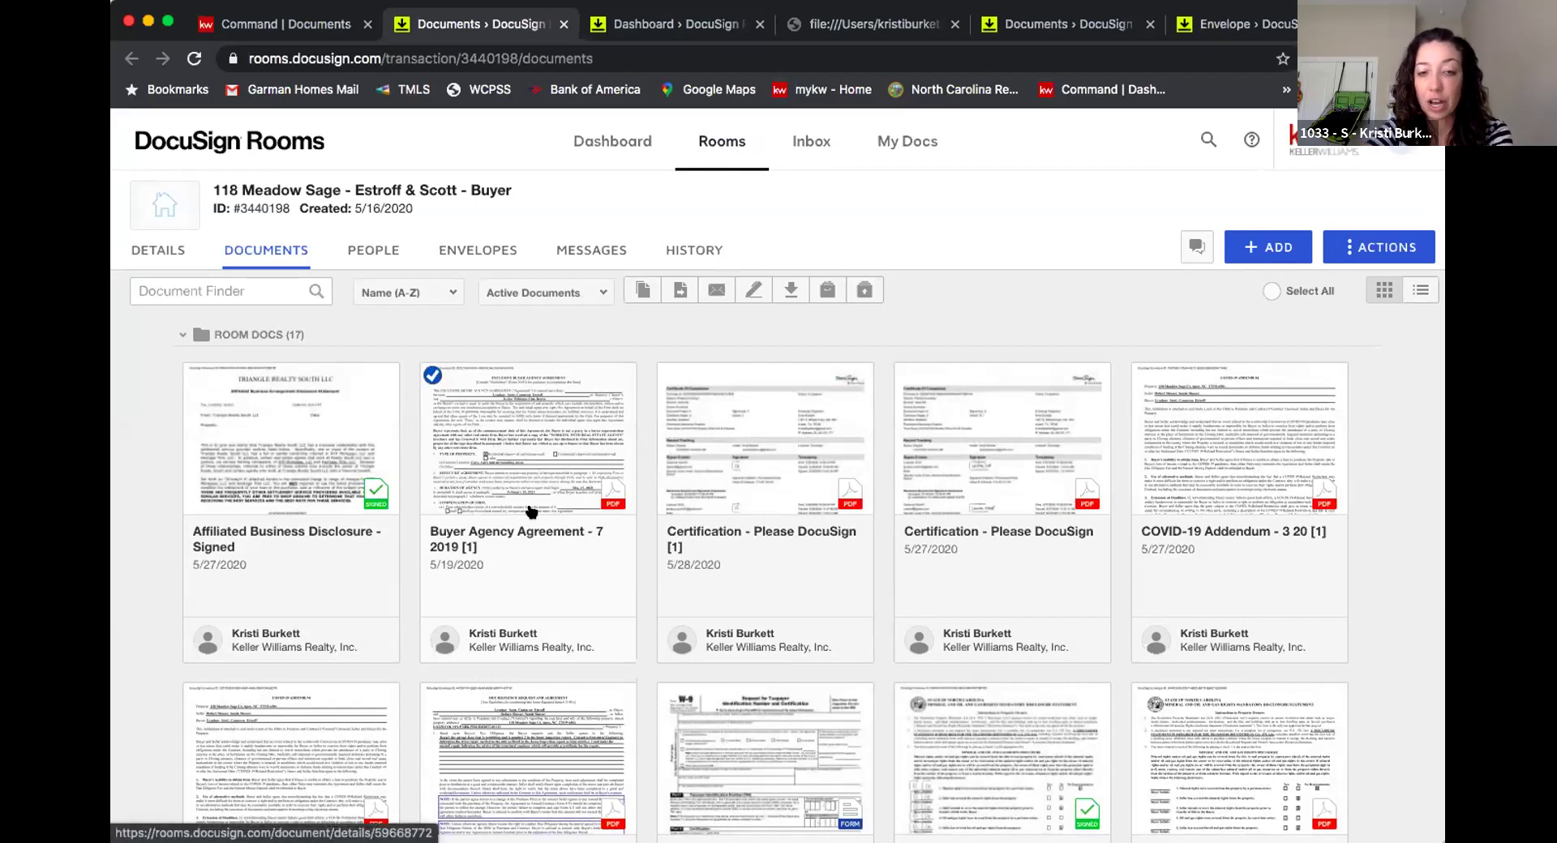
scroll(529, 511, "down", 1)
scroll(689, 640, "down", 1)
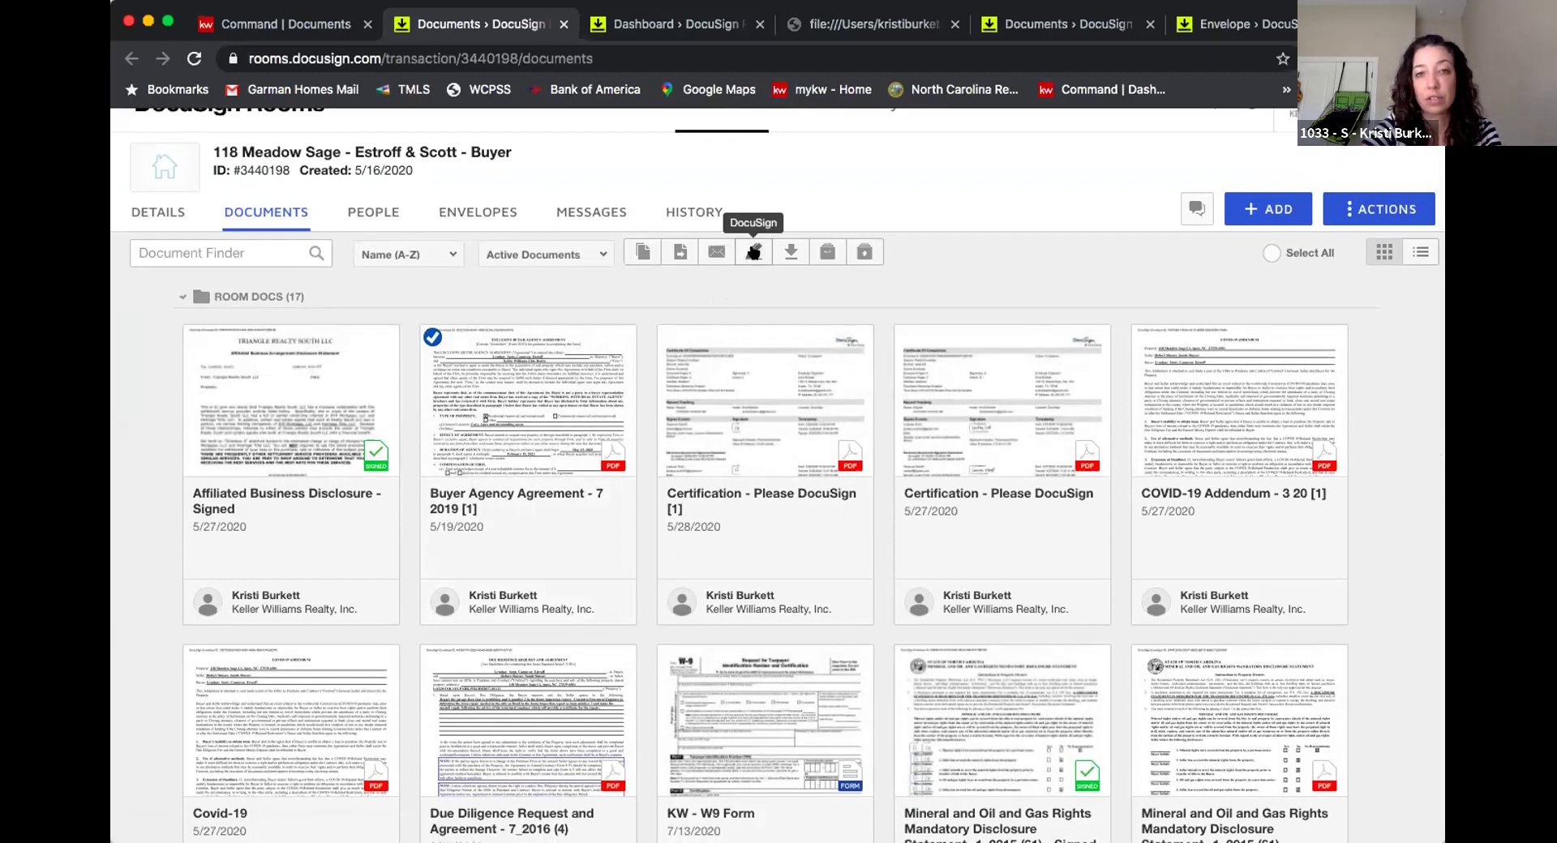
left_click(753, 251)
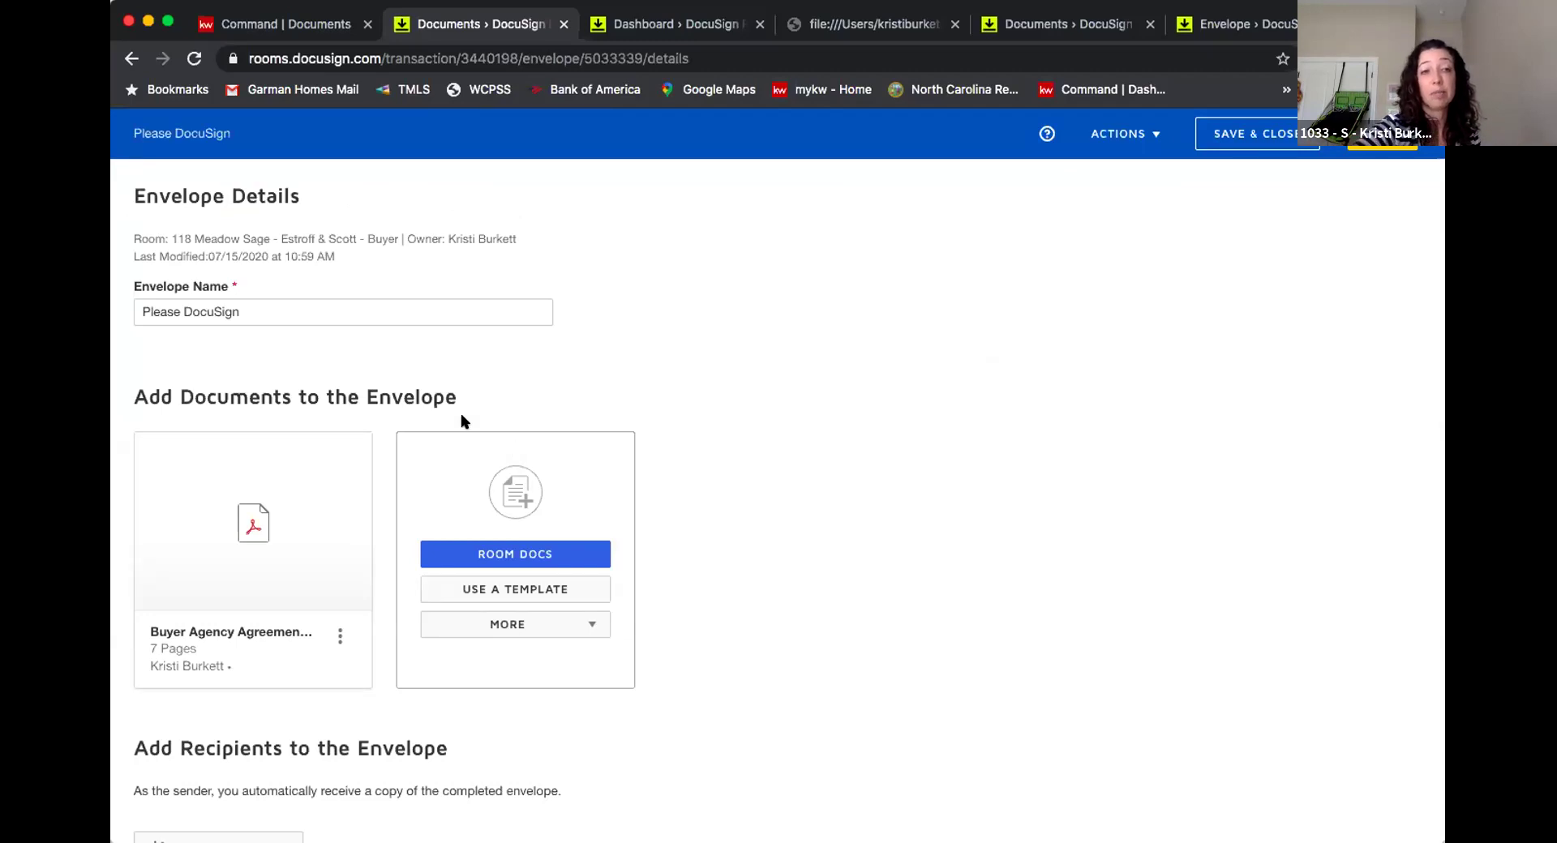
Step: Replace the envelope name with 'Buyer Agency' and review the rest of the envelope form
left_click_drag(250, 310, 114, 298)
type("Buyer")
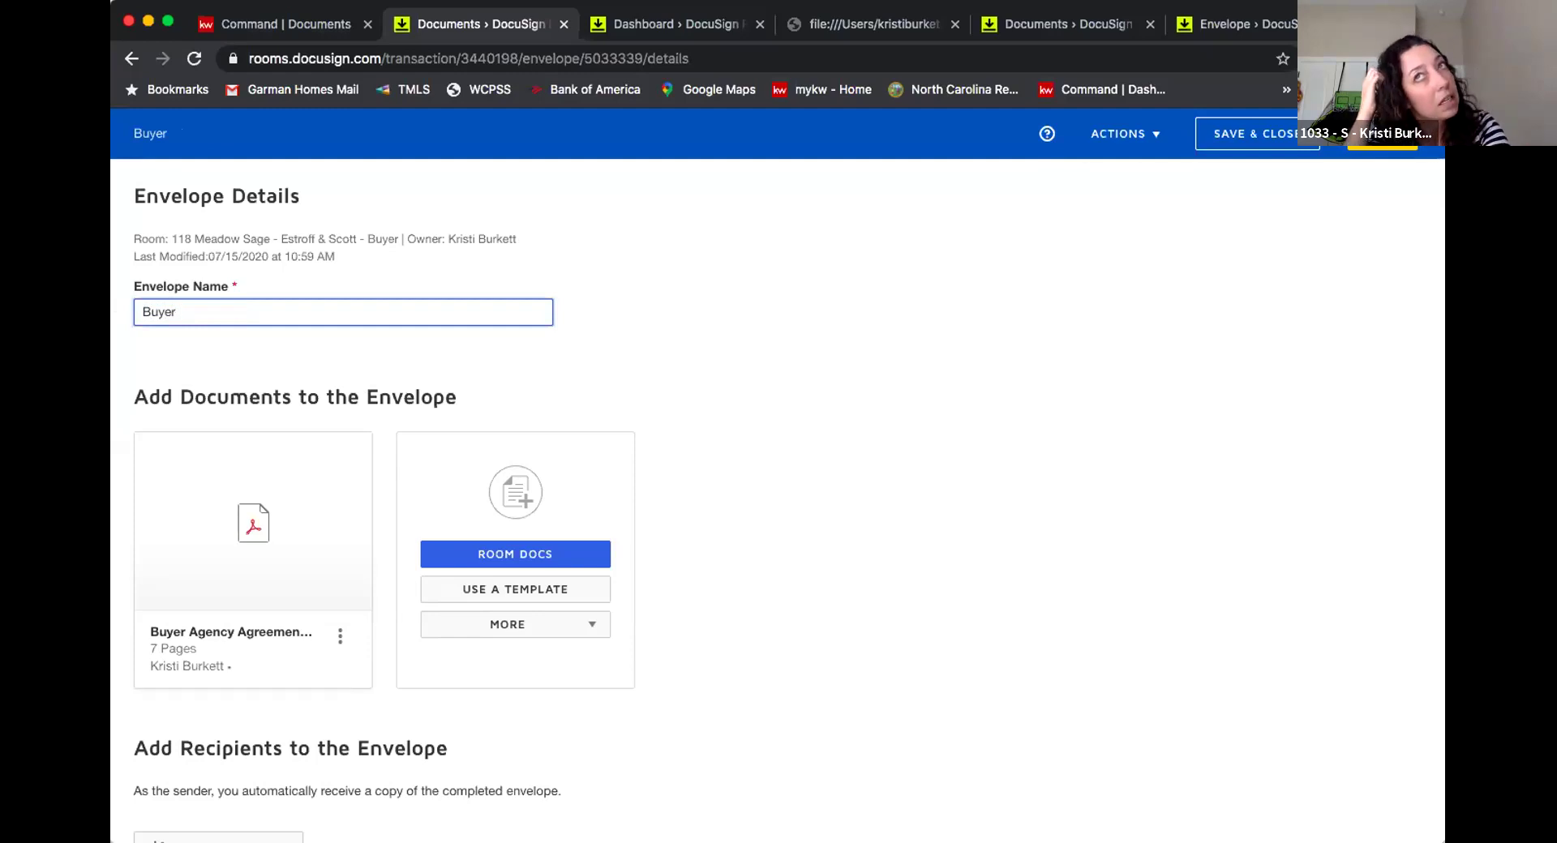
type("Agency")
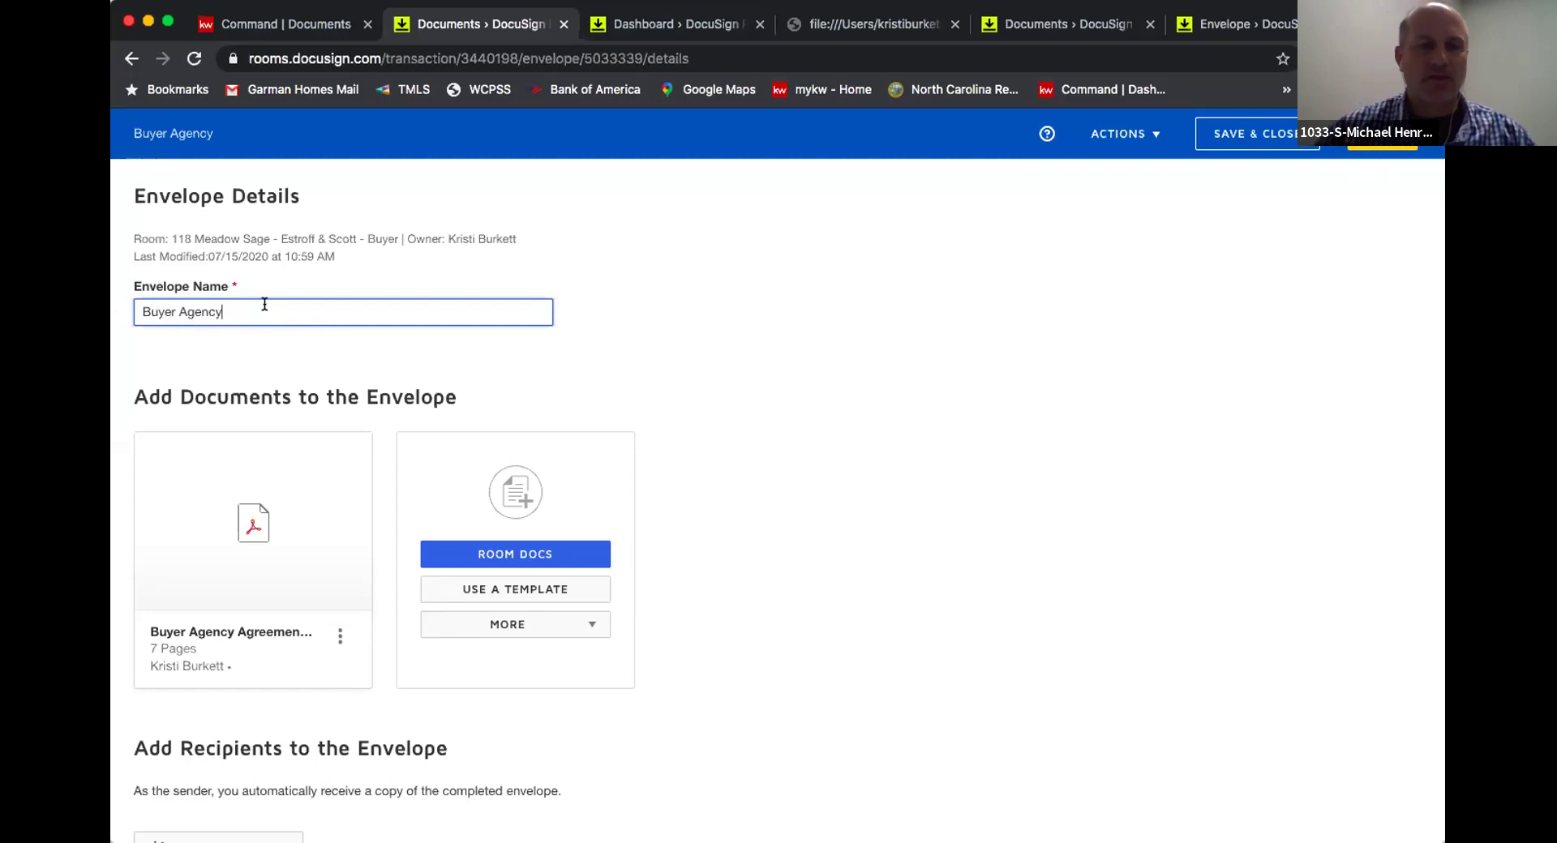
scroll(265, 304, "down", 3)
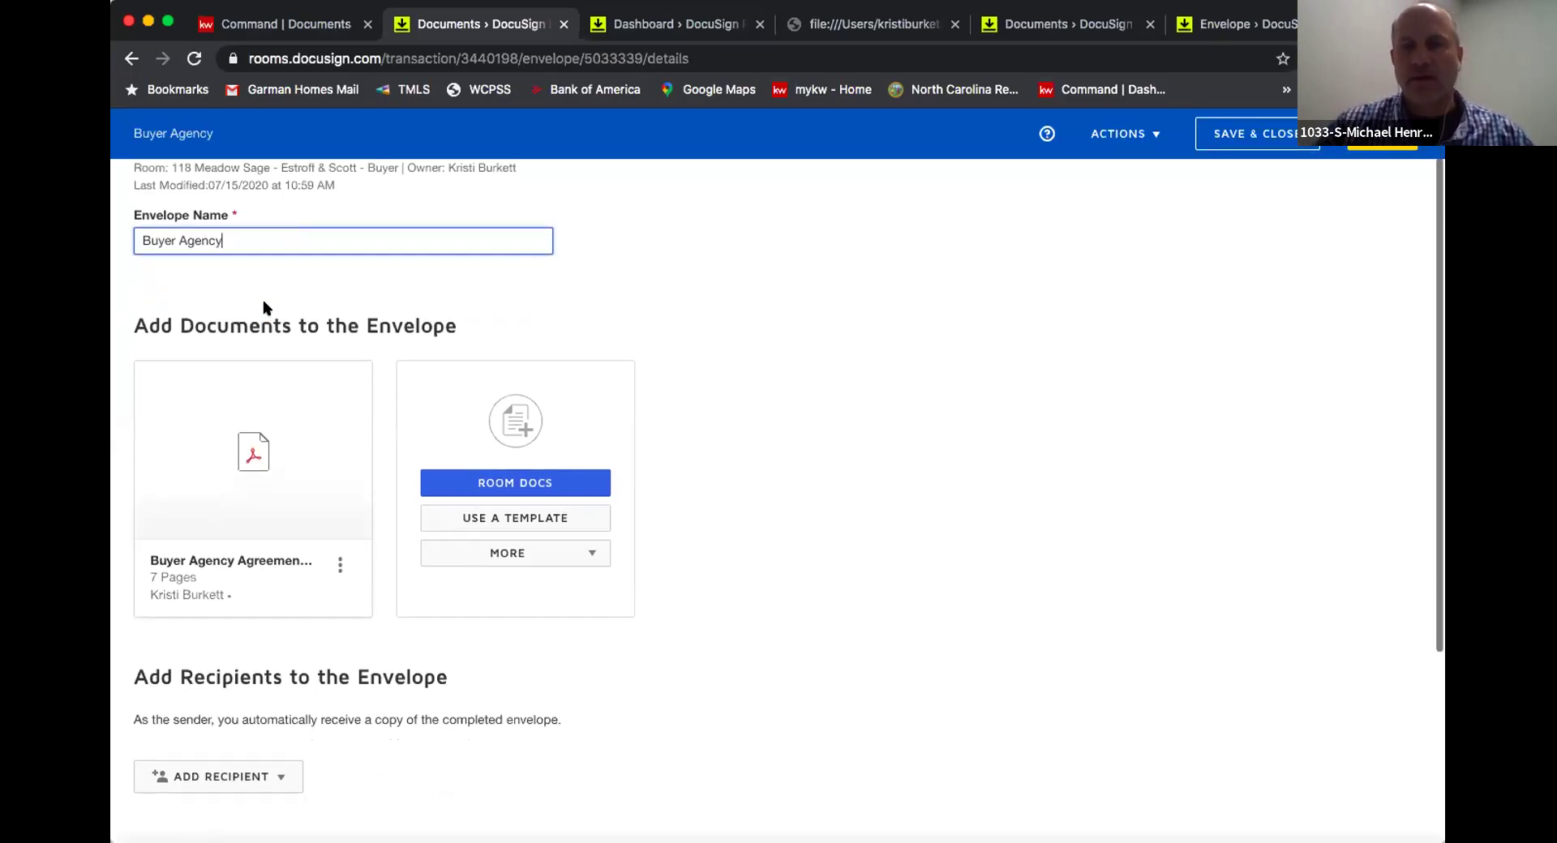
scroll(264, 304, "down", 4)
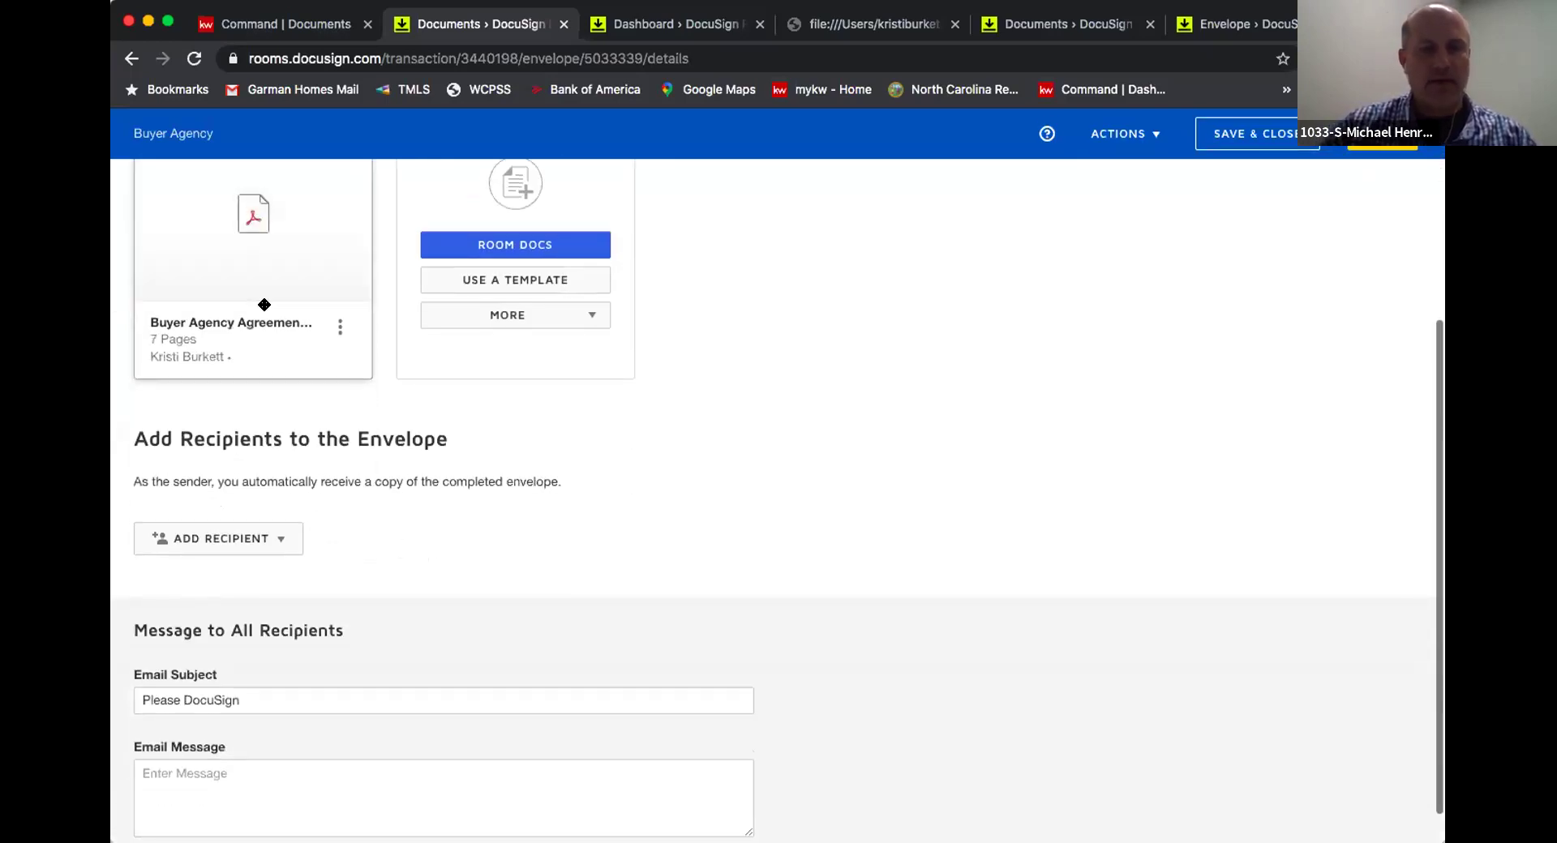
scroll(265, 305, "up", 2)
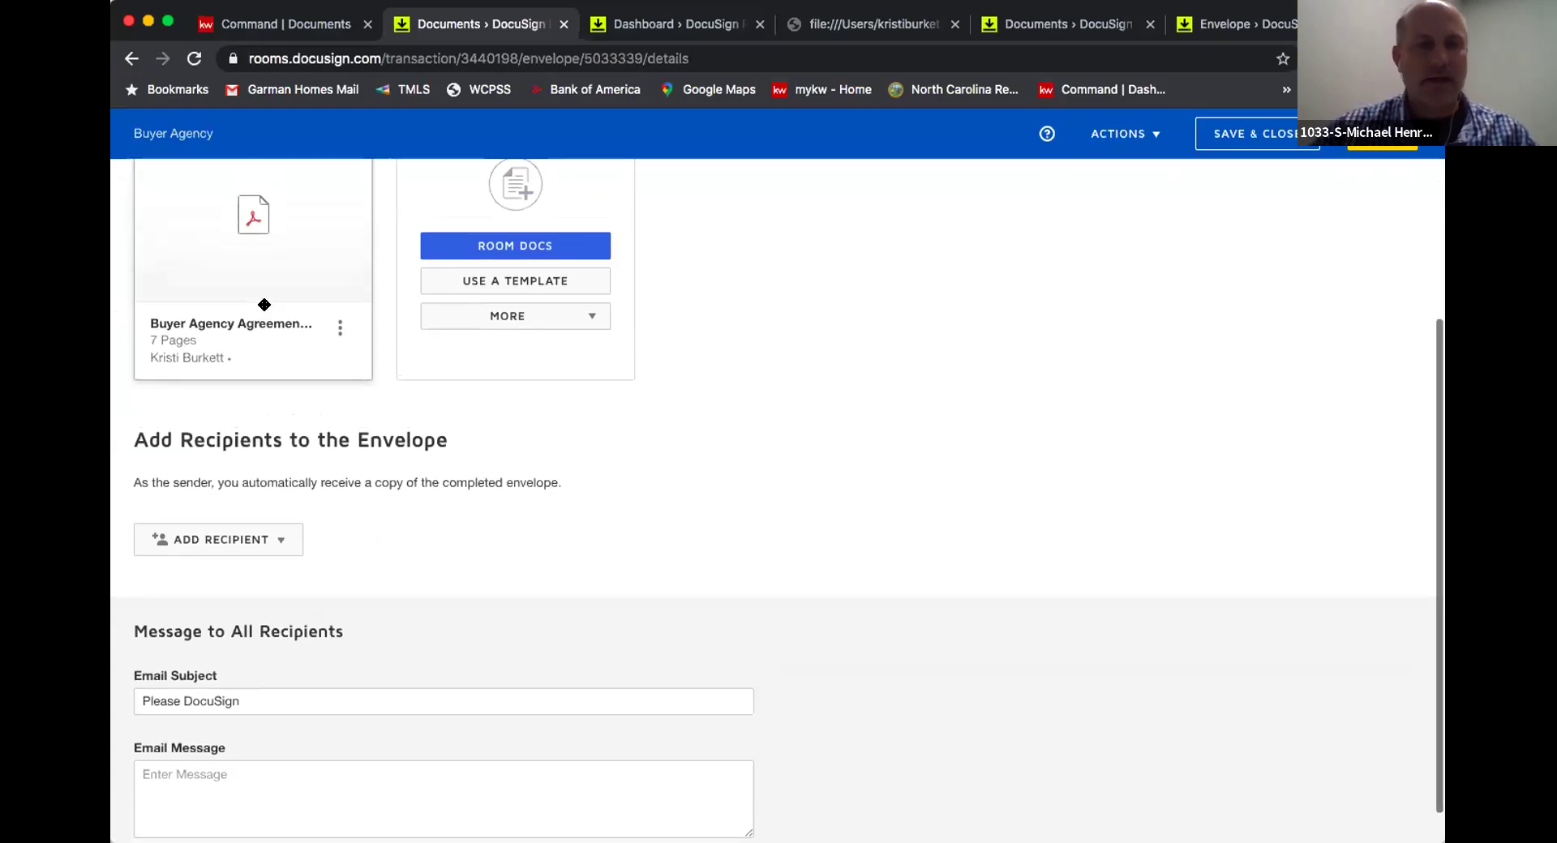
scroll(264, 306, "up", 3)
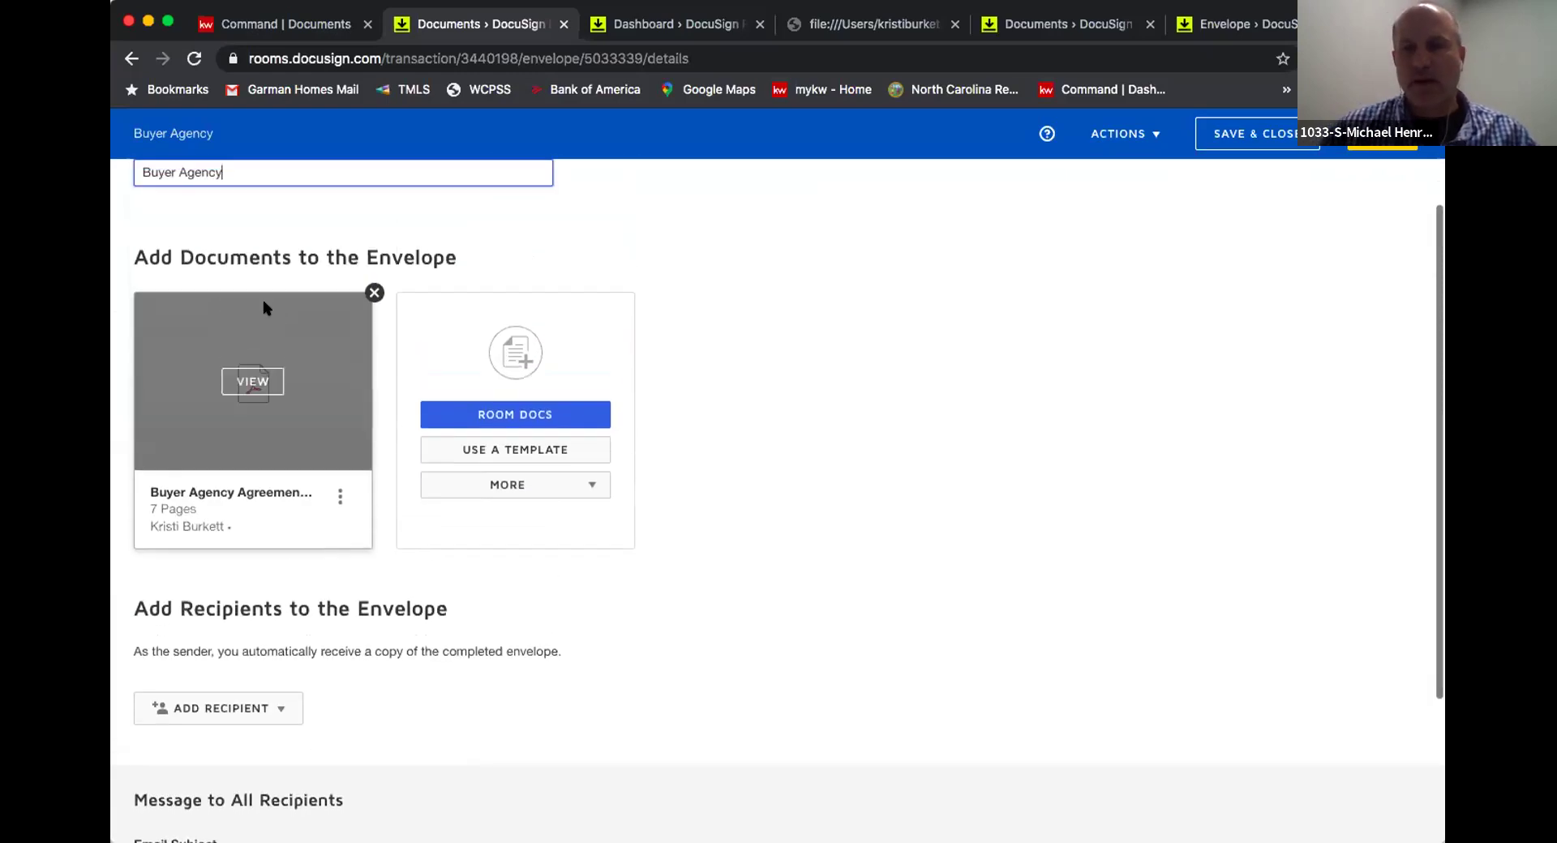
scroll(261, 364, "down", 1)
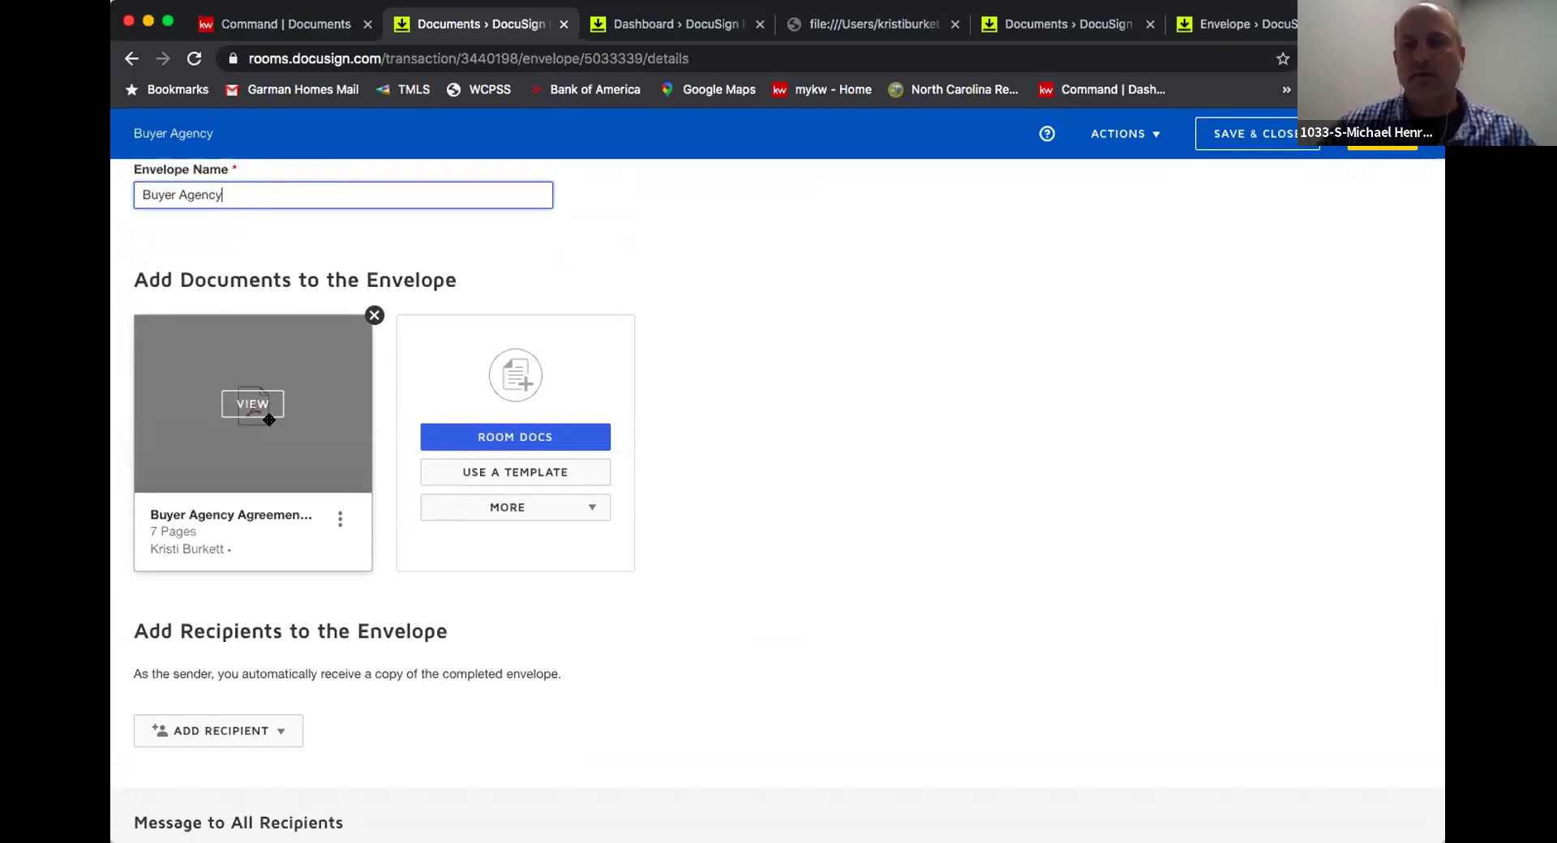
scroll(272, 410, "down", 1)
scroll(269, 420, "down", 1)
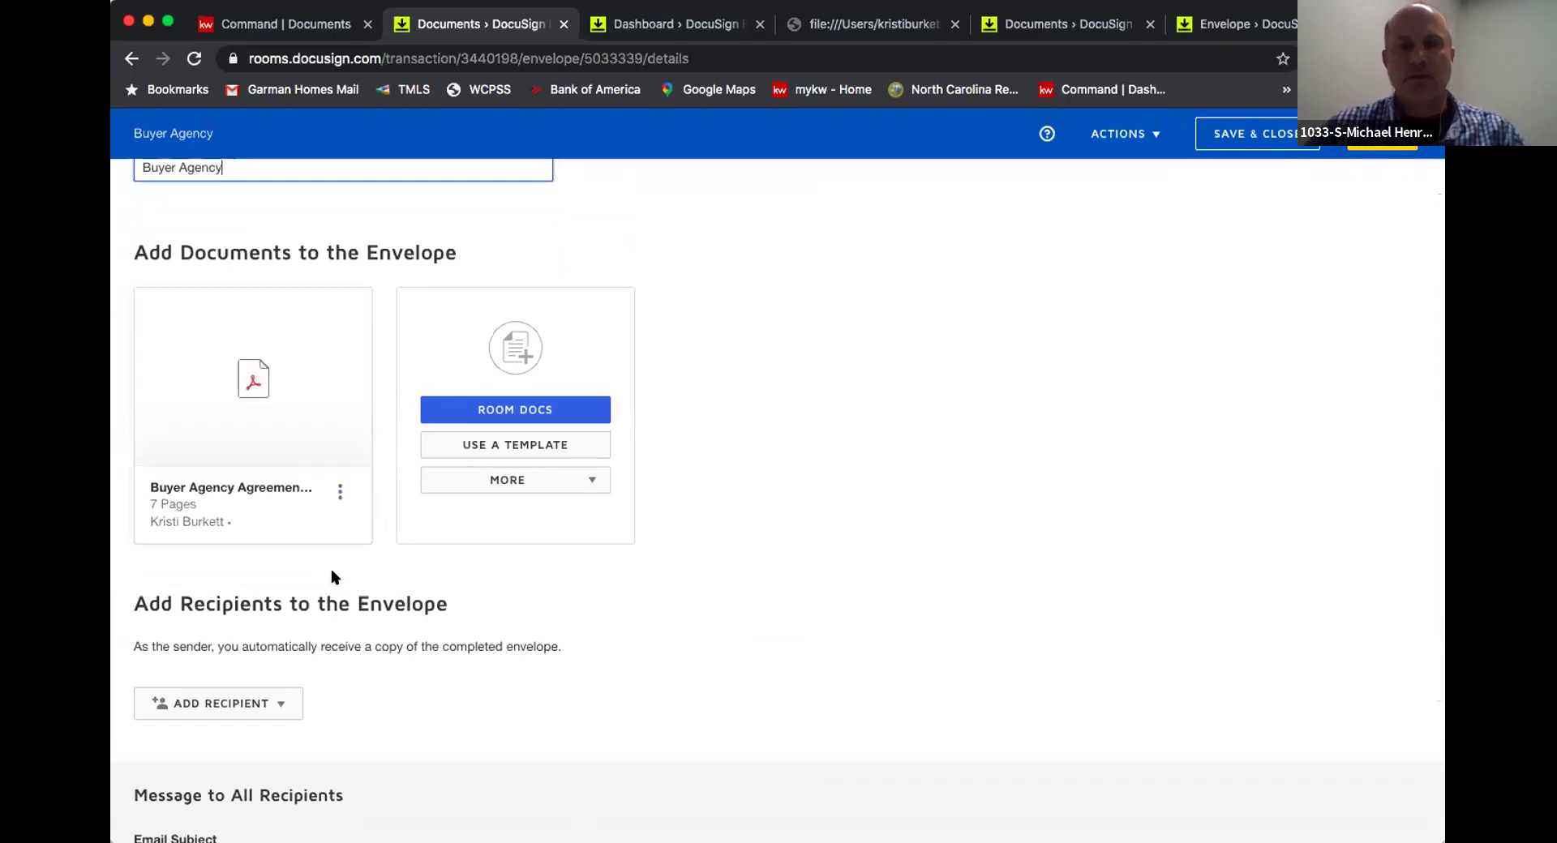
scroll(331, 577, "down", 2)
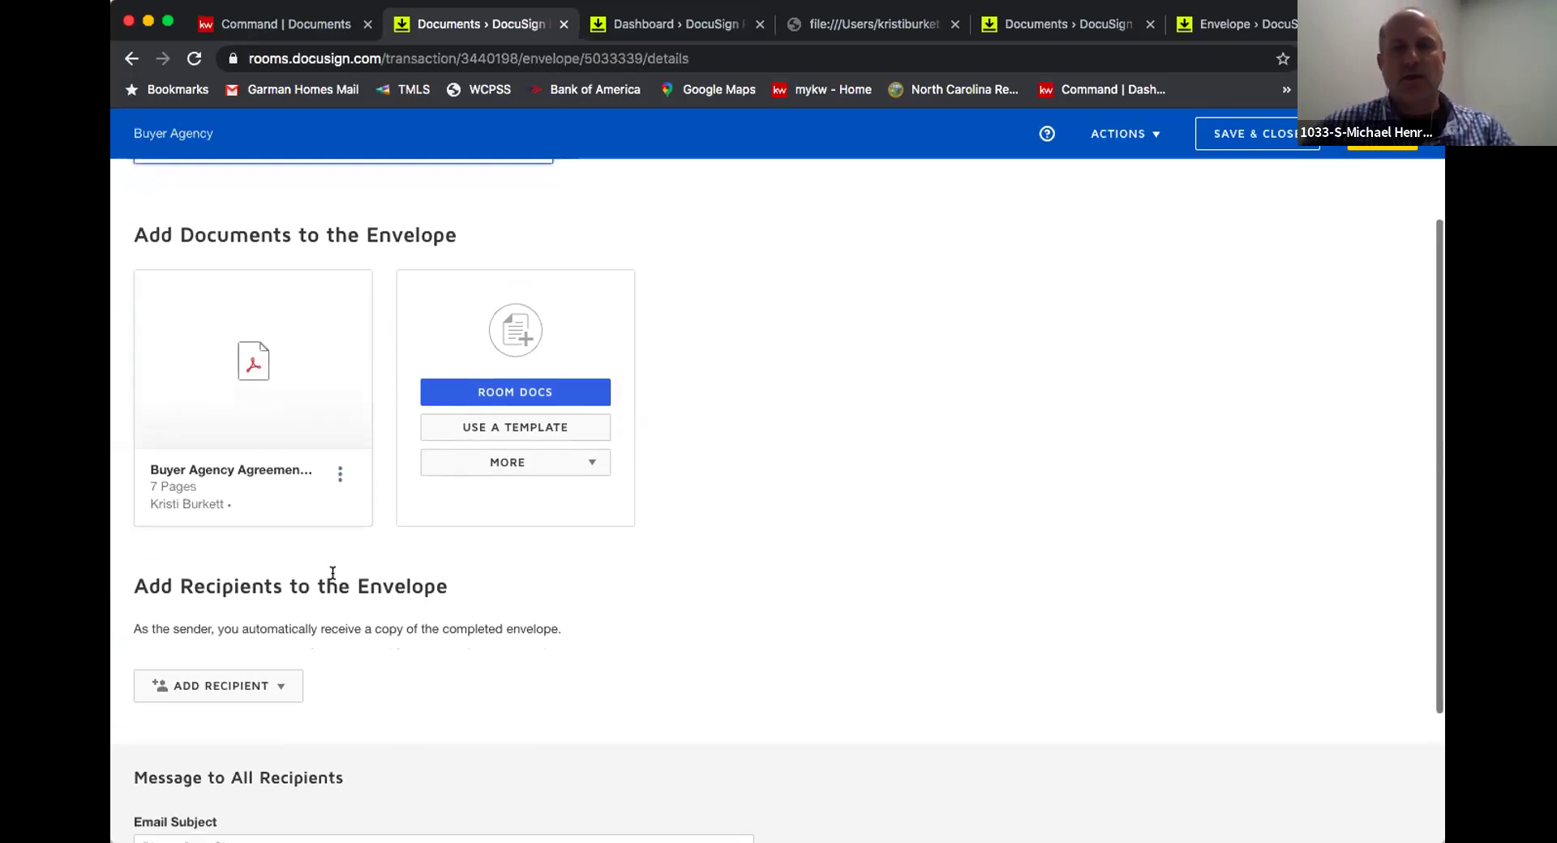
scroll(331, 577, "down", 2)
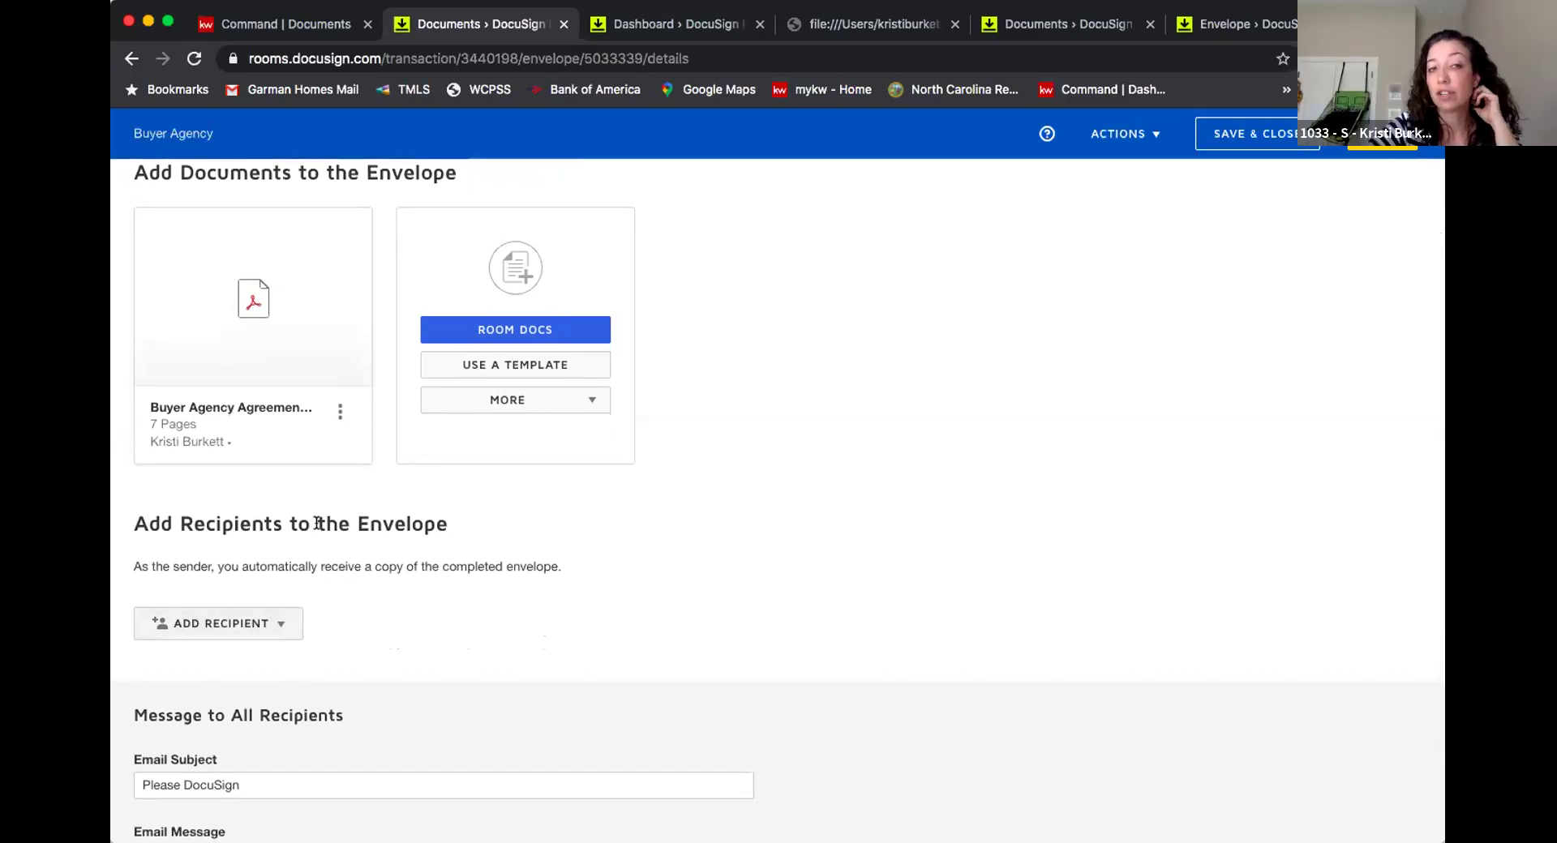
scroll(313, 524, "up", 1)
scroll(313, 524, "up", 2)
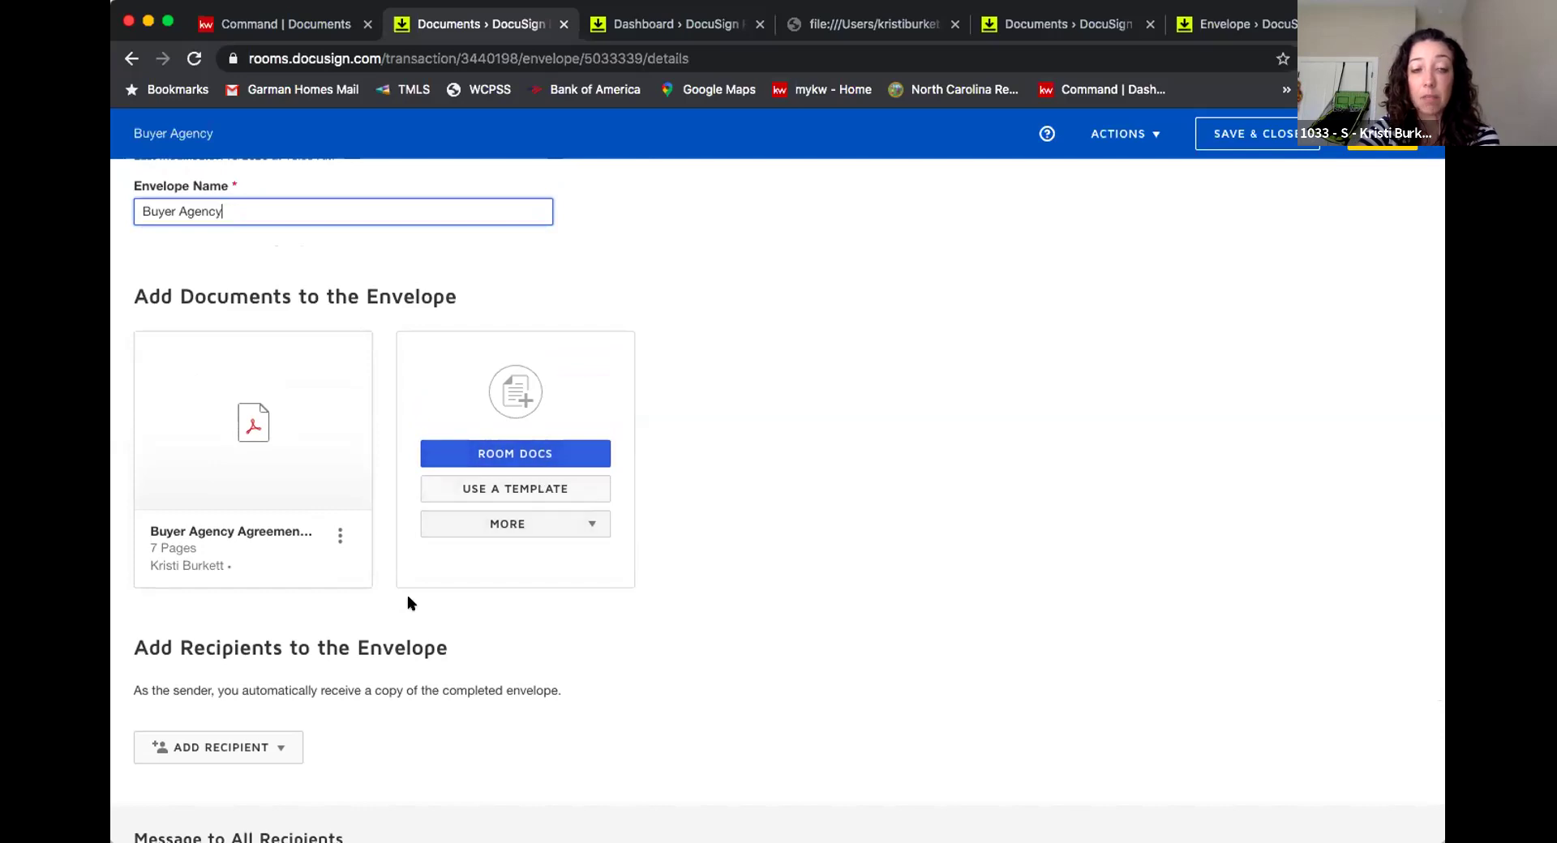
scroll(408, 603, "down", 2)
Step: Add Buyer 1 and Buyer 2 from Room Participants as signing recipients at routing order 1
left_click(282, 655)
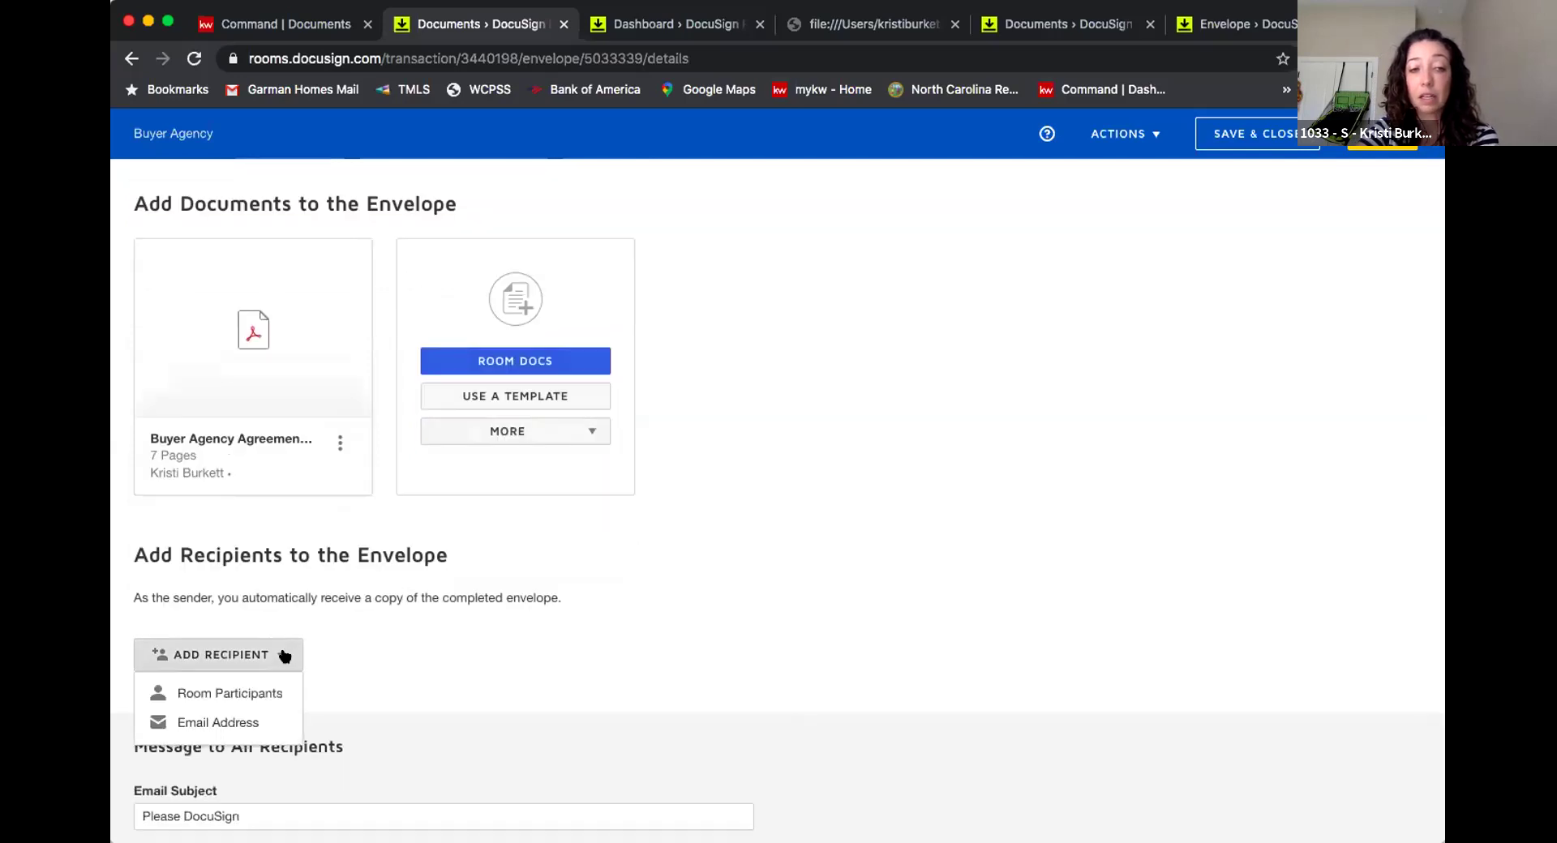
left_click(241, 695)
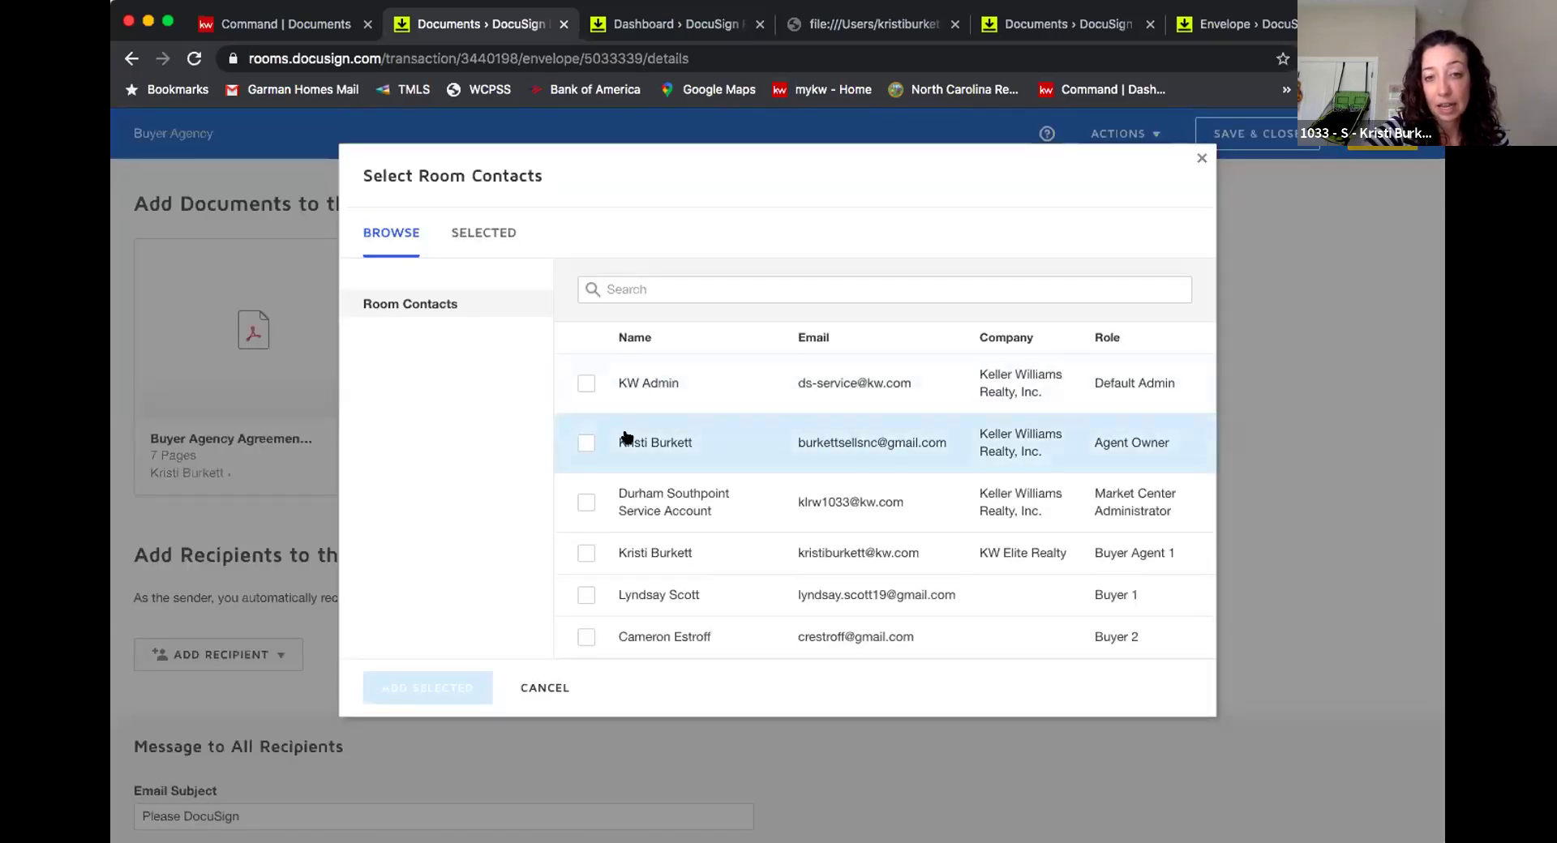
left_click(586, 595)
left_click(585, 638)
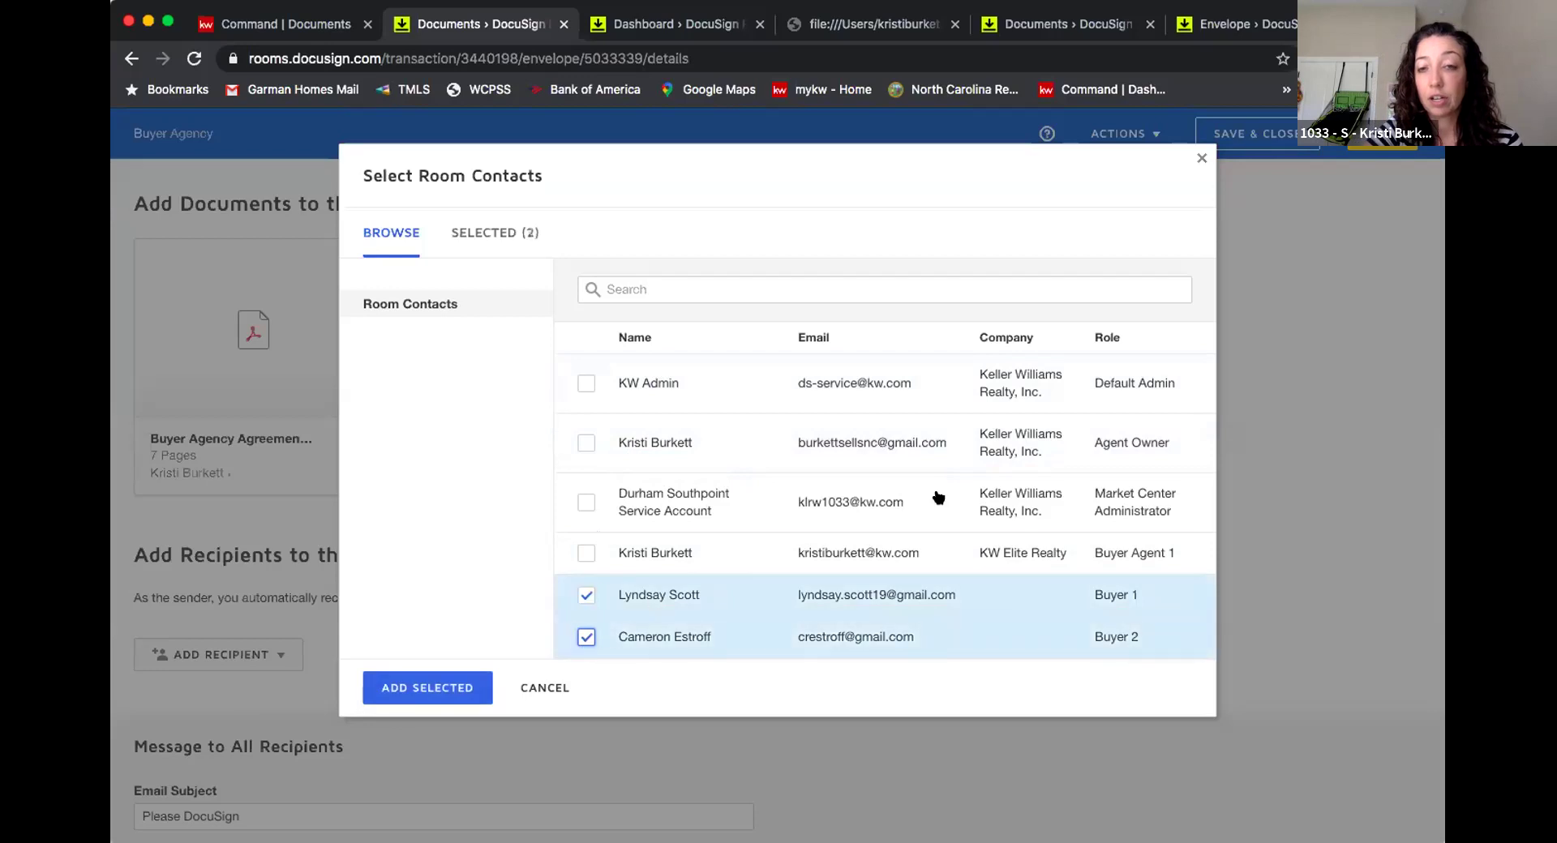
left_click(430, 685)
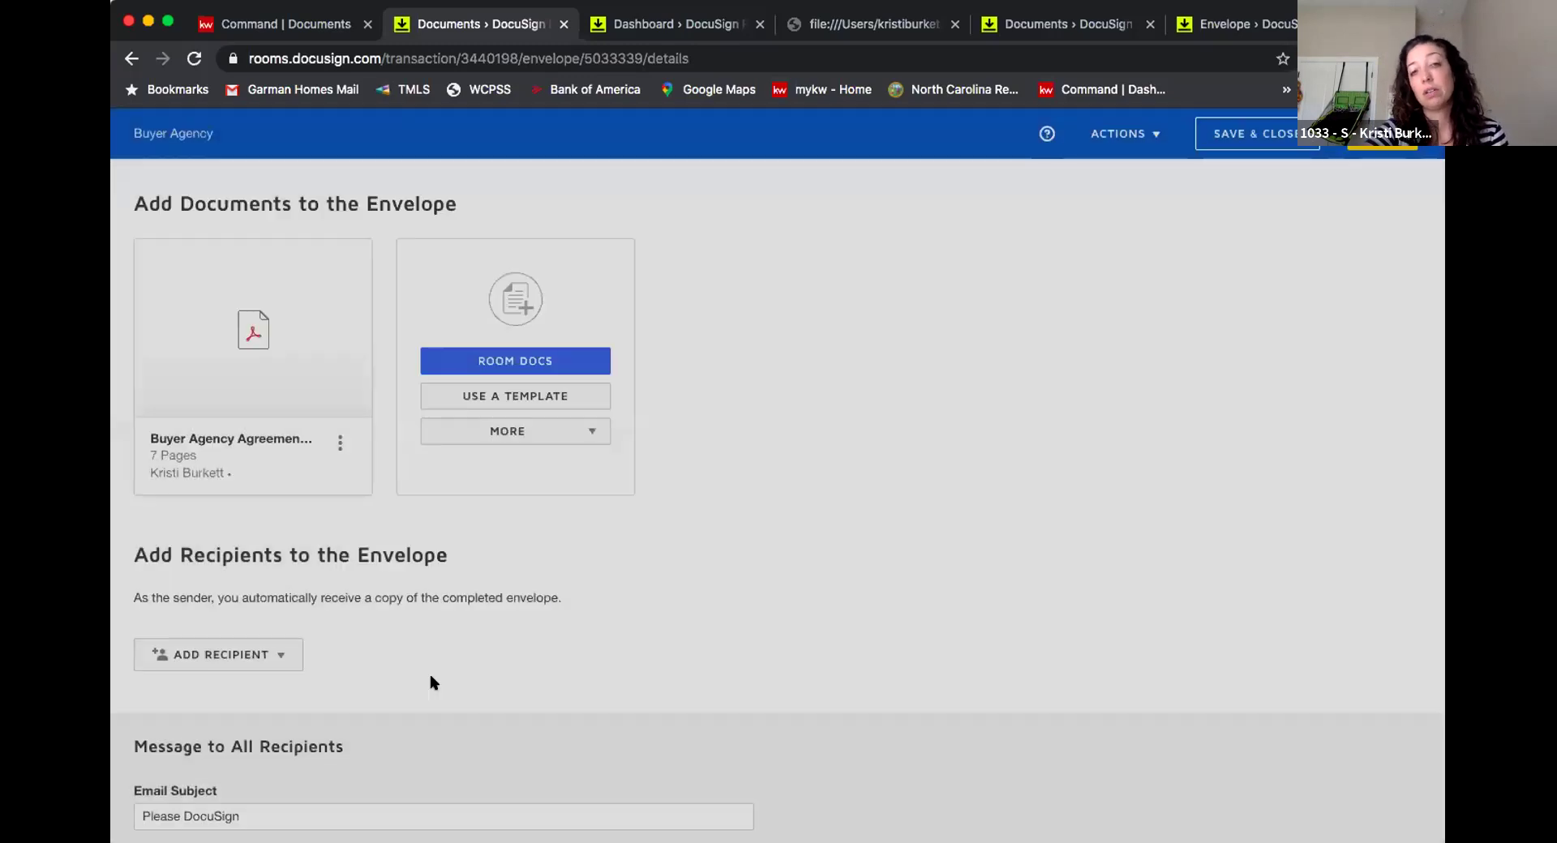
scroll(793, 431, "down", 3)
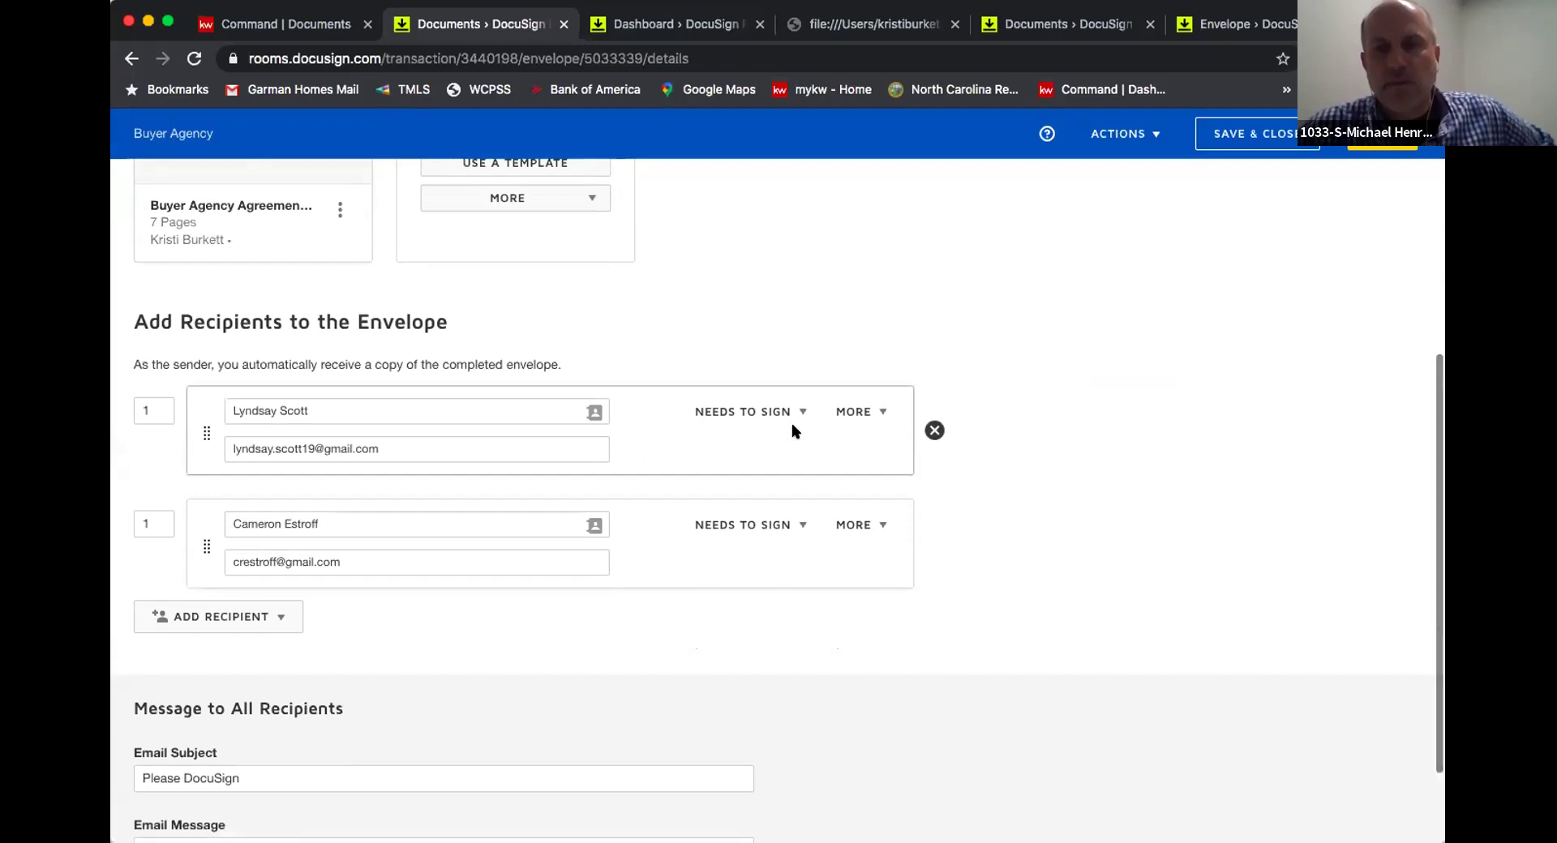
scroll(793, 430, "down", 2)
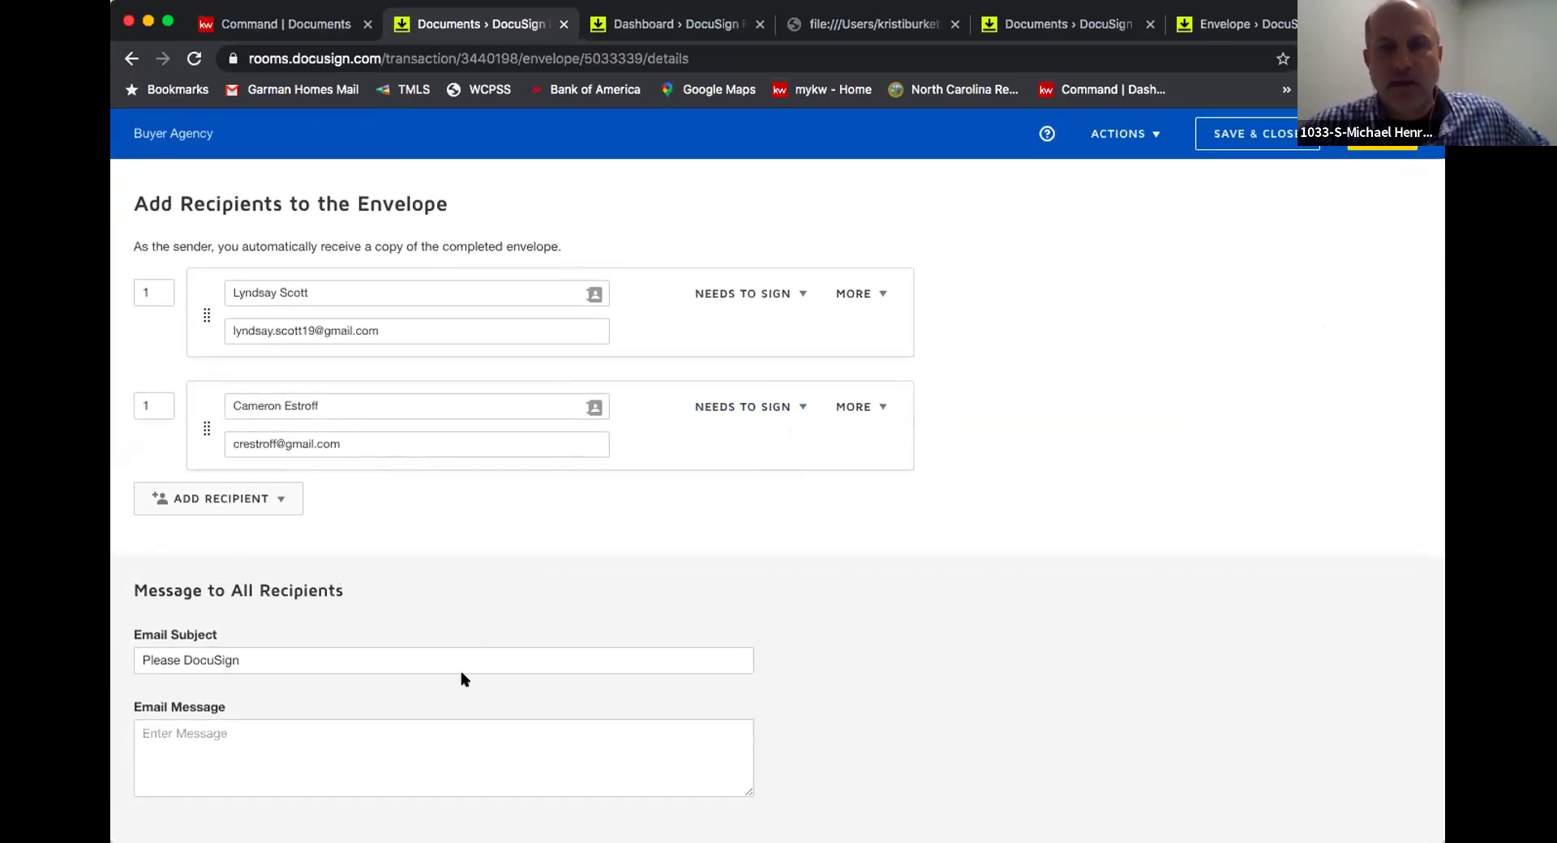
scroll(411, 527, "up", 1)
scroll(412, 527, "down", 1)
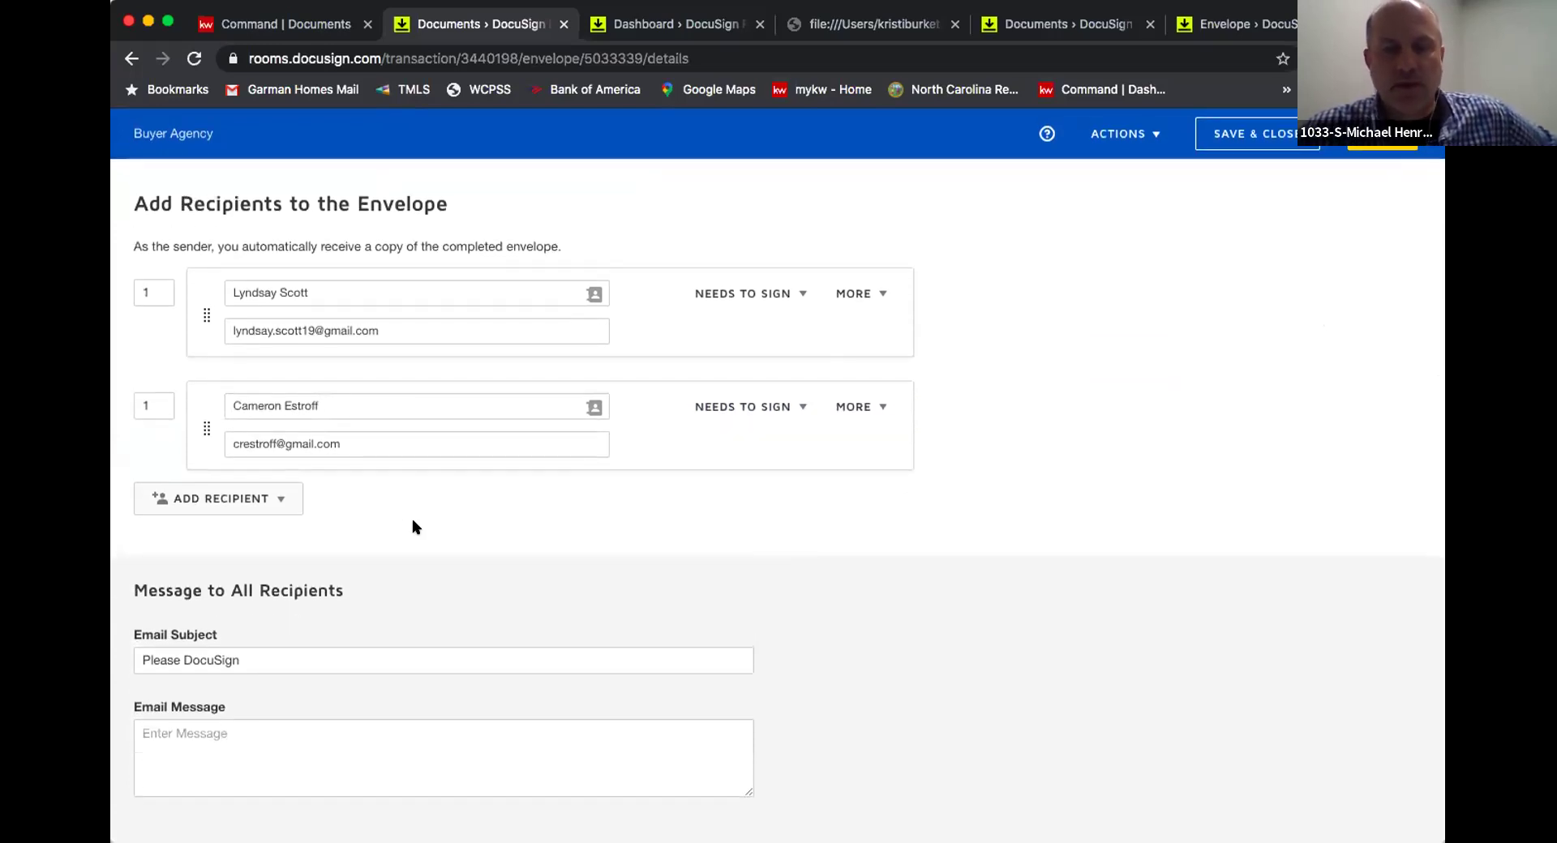
scroll(412, 526, "down", 1)
scroll(412, 525, "up", 1)
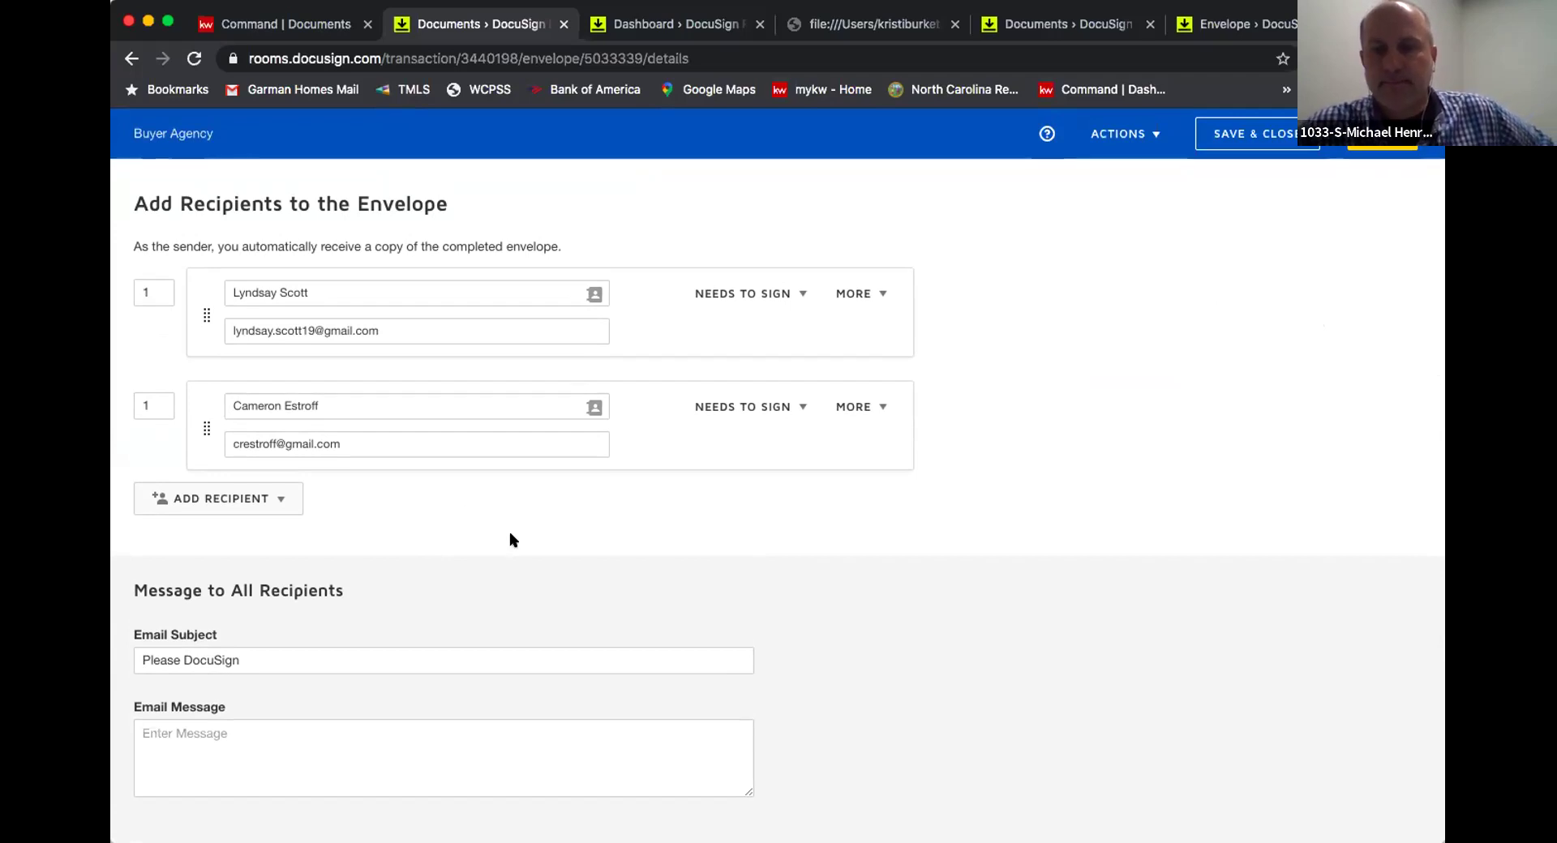
left_click(168, 726)
Step: Enter 'This is the buyers agency' as the email message and continue to Add Fields
type("Thi")
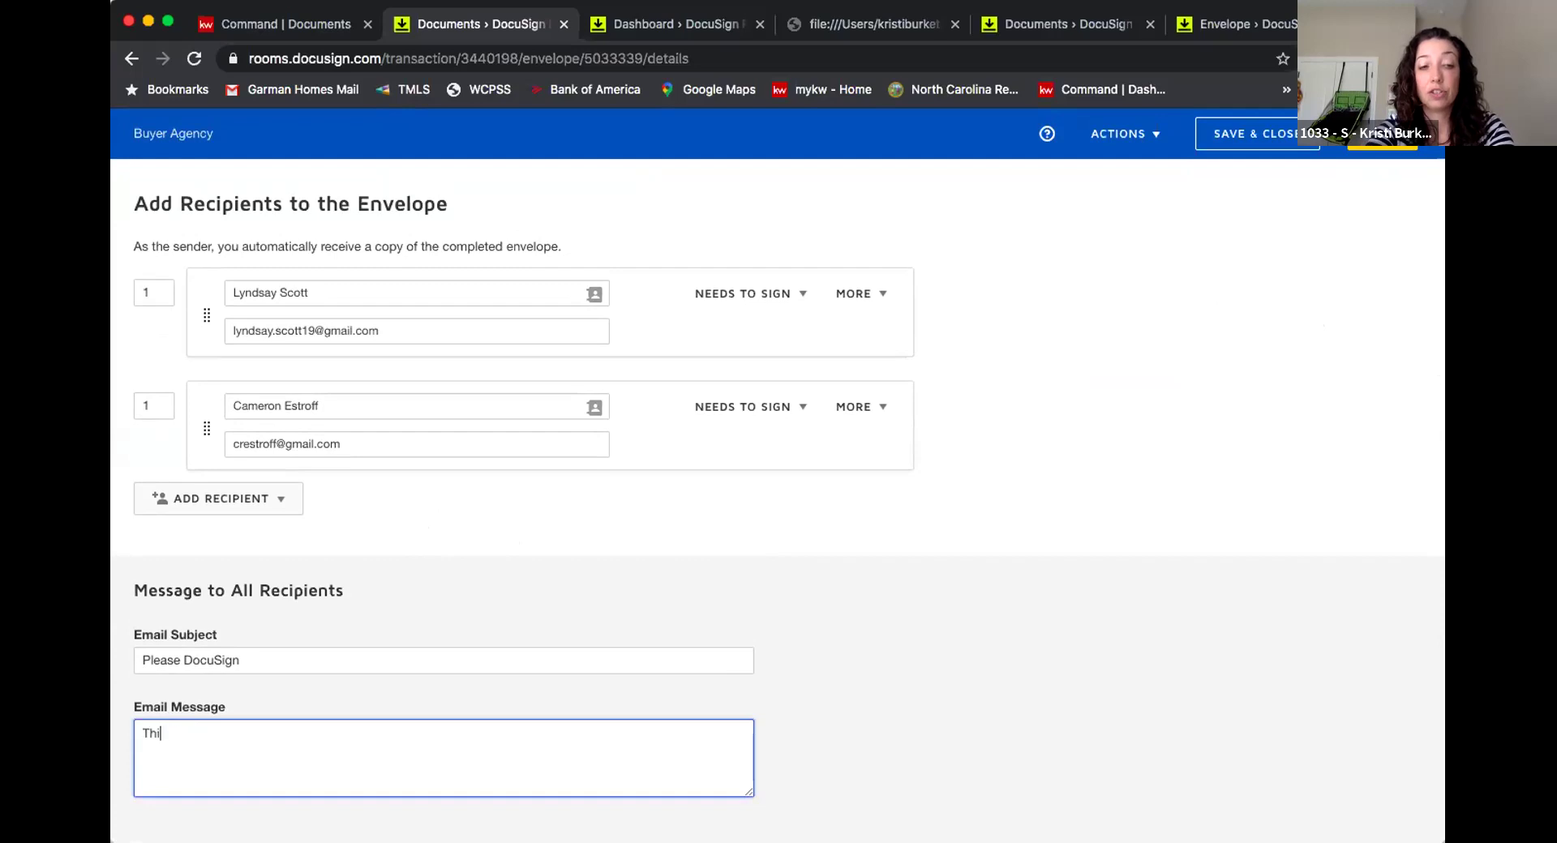
type("s is the bu")
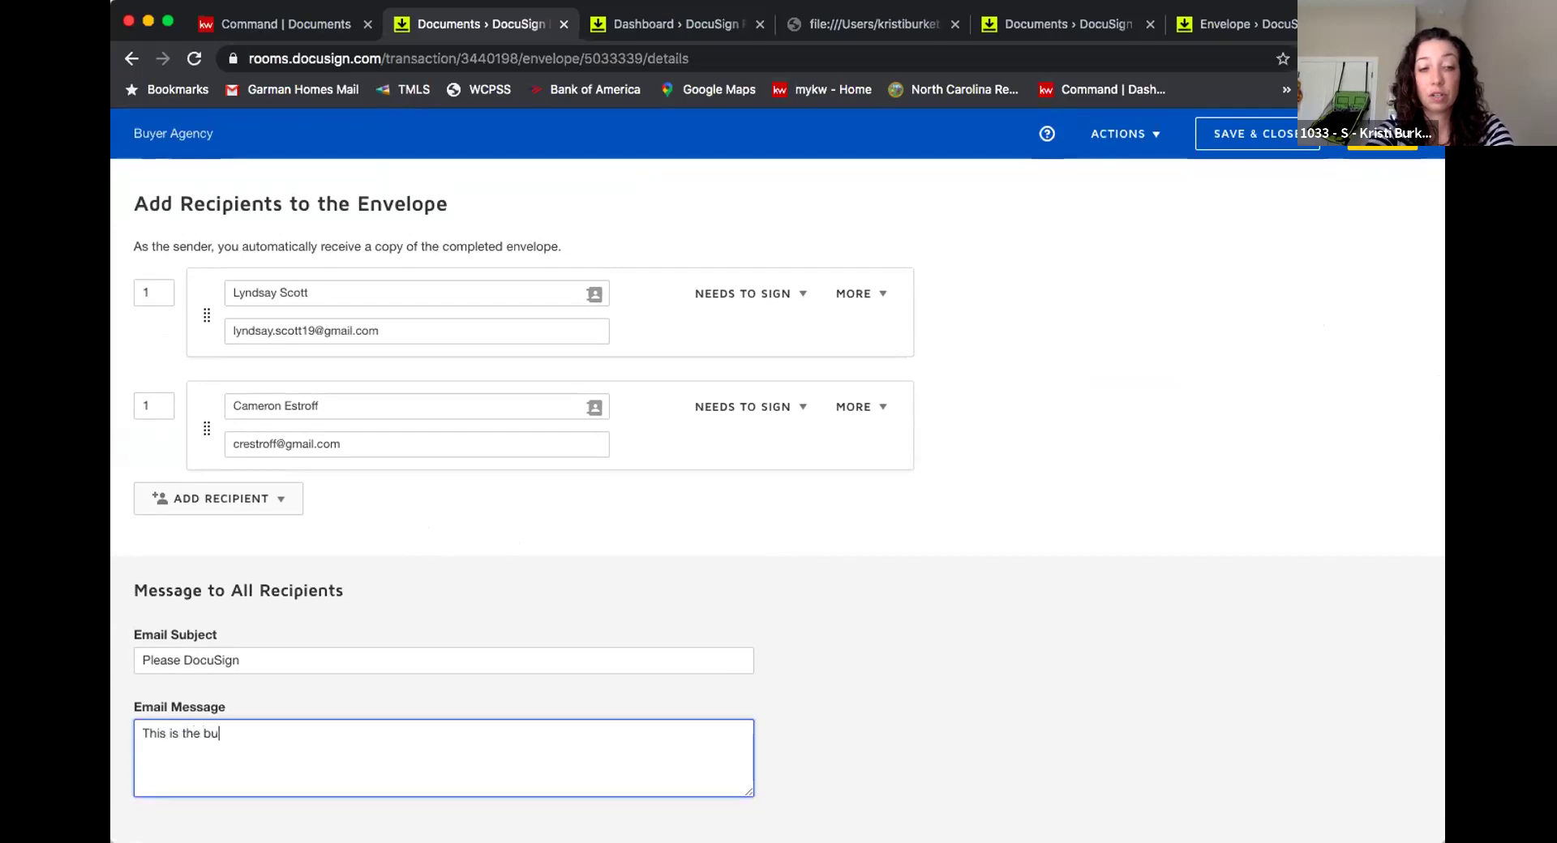
type("yers agency")
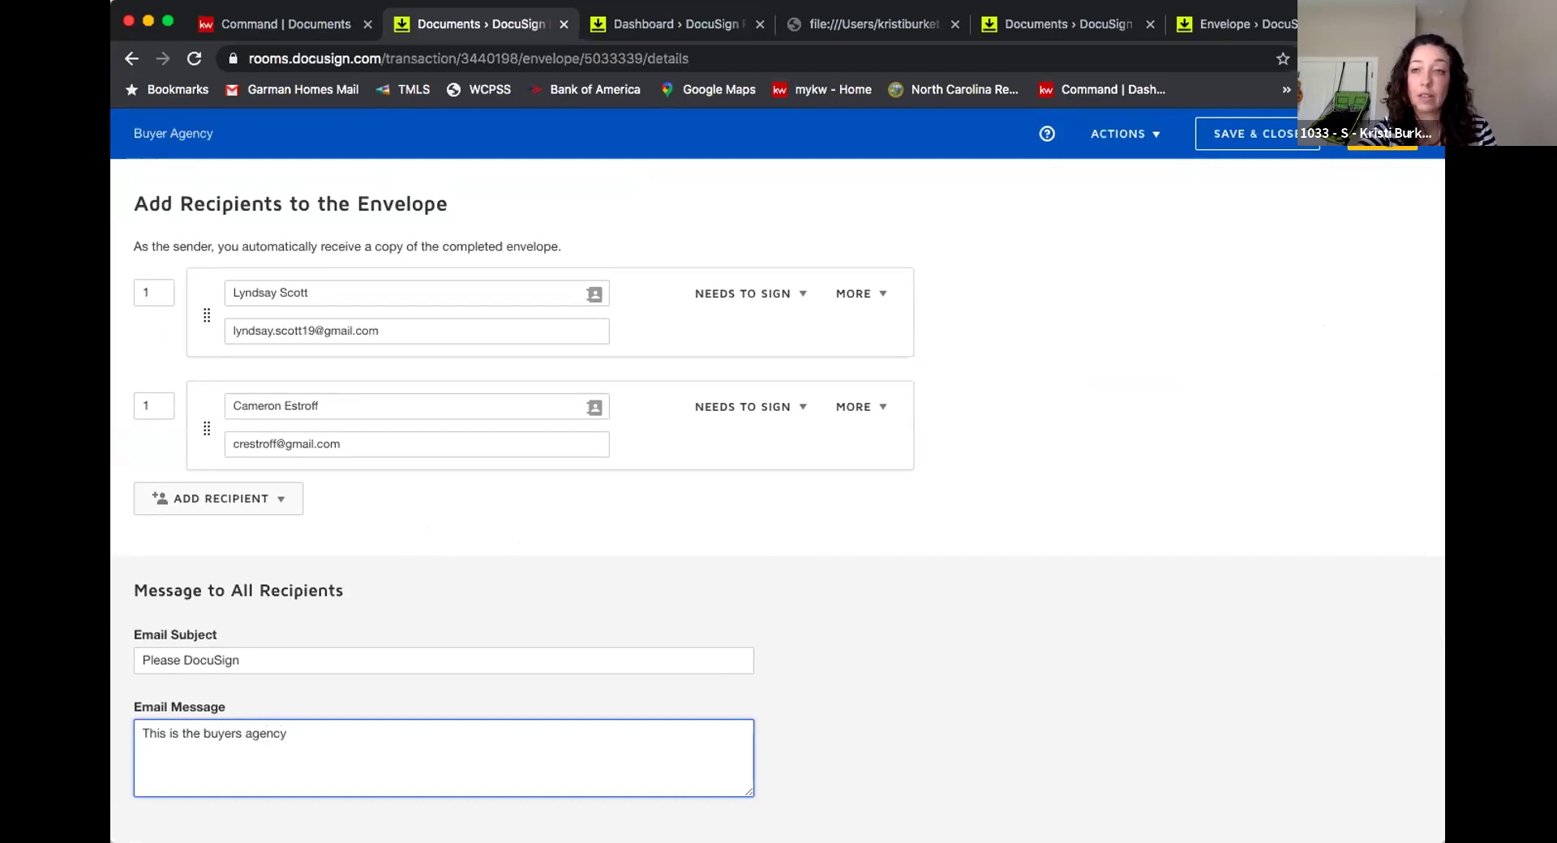
left_click(667, 572)
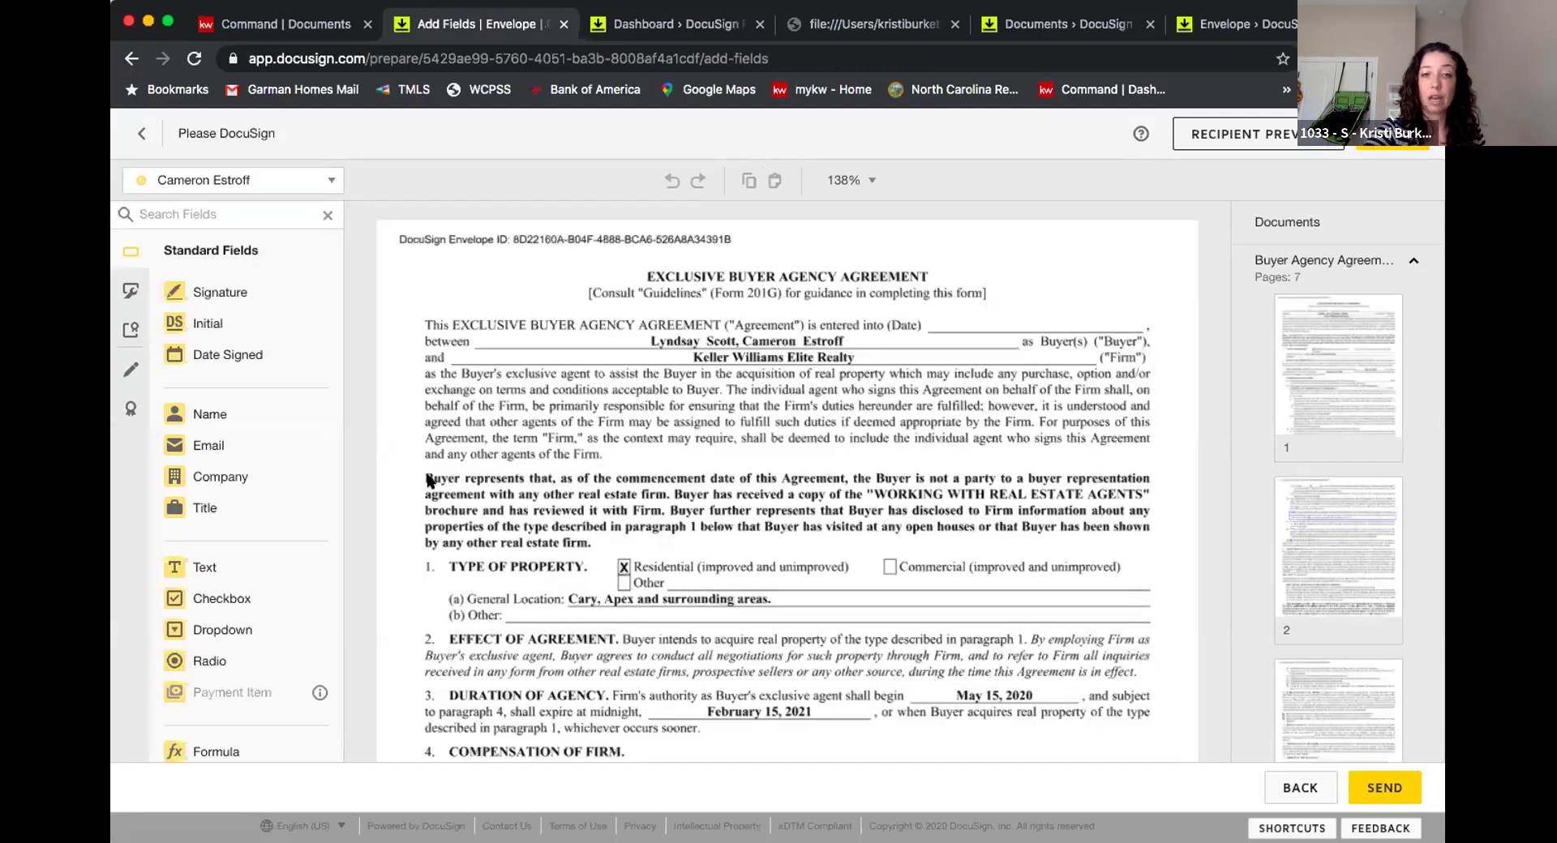
scroll(669, 401, "down", 5)
scroll(669, 401, "down", 5)
scroll(669, 402, "up", 10)
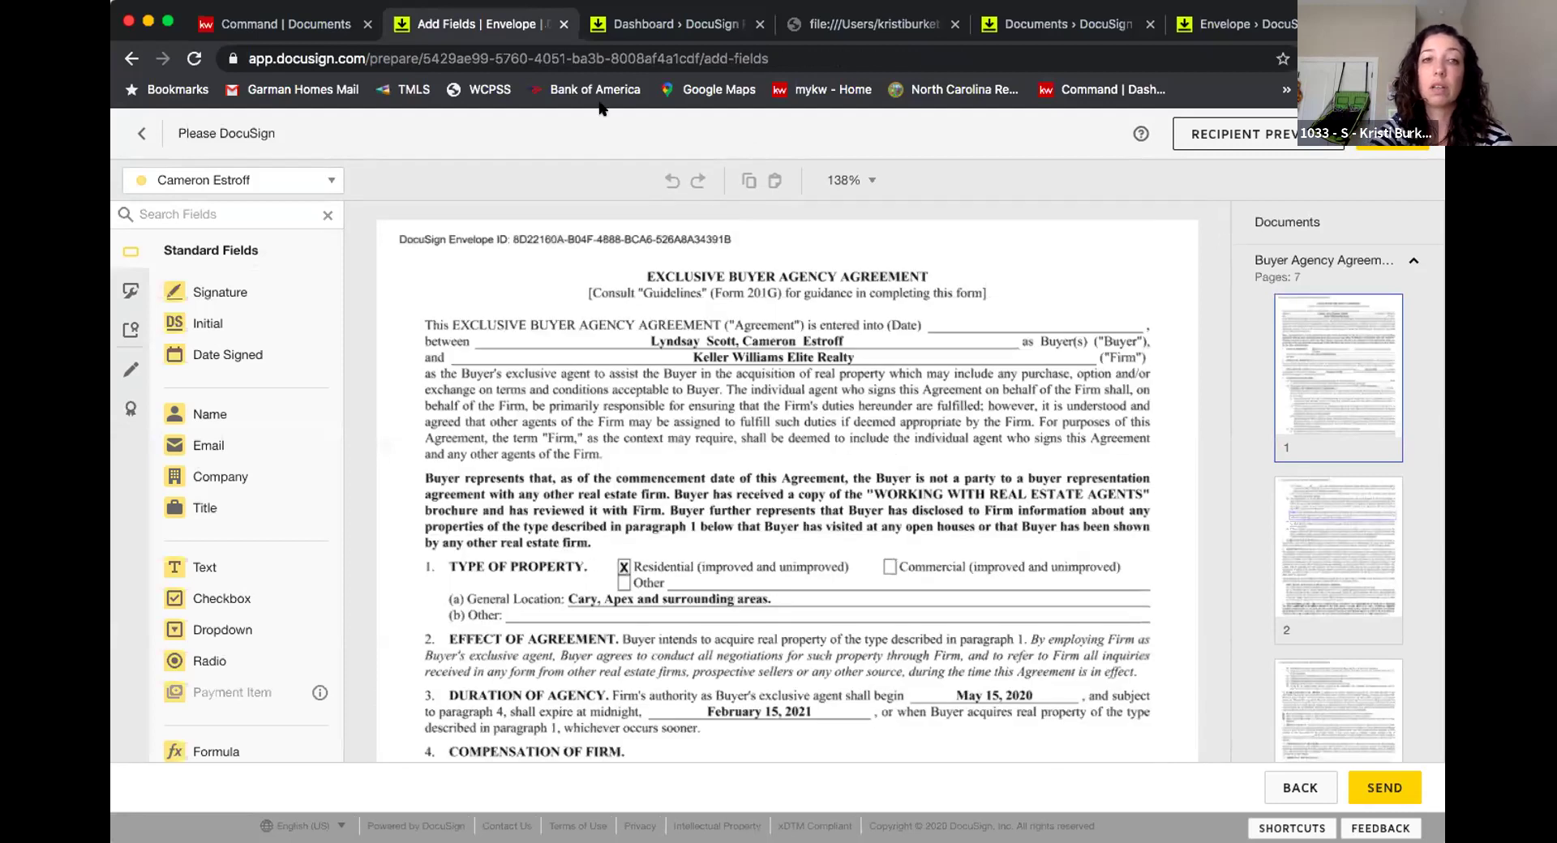
left_click(324, 26)
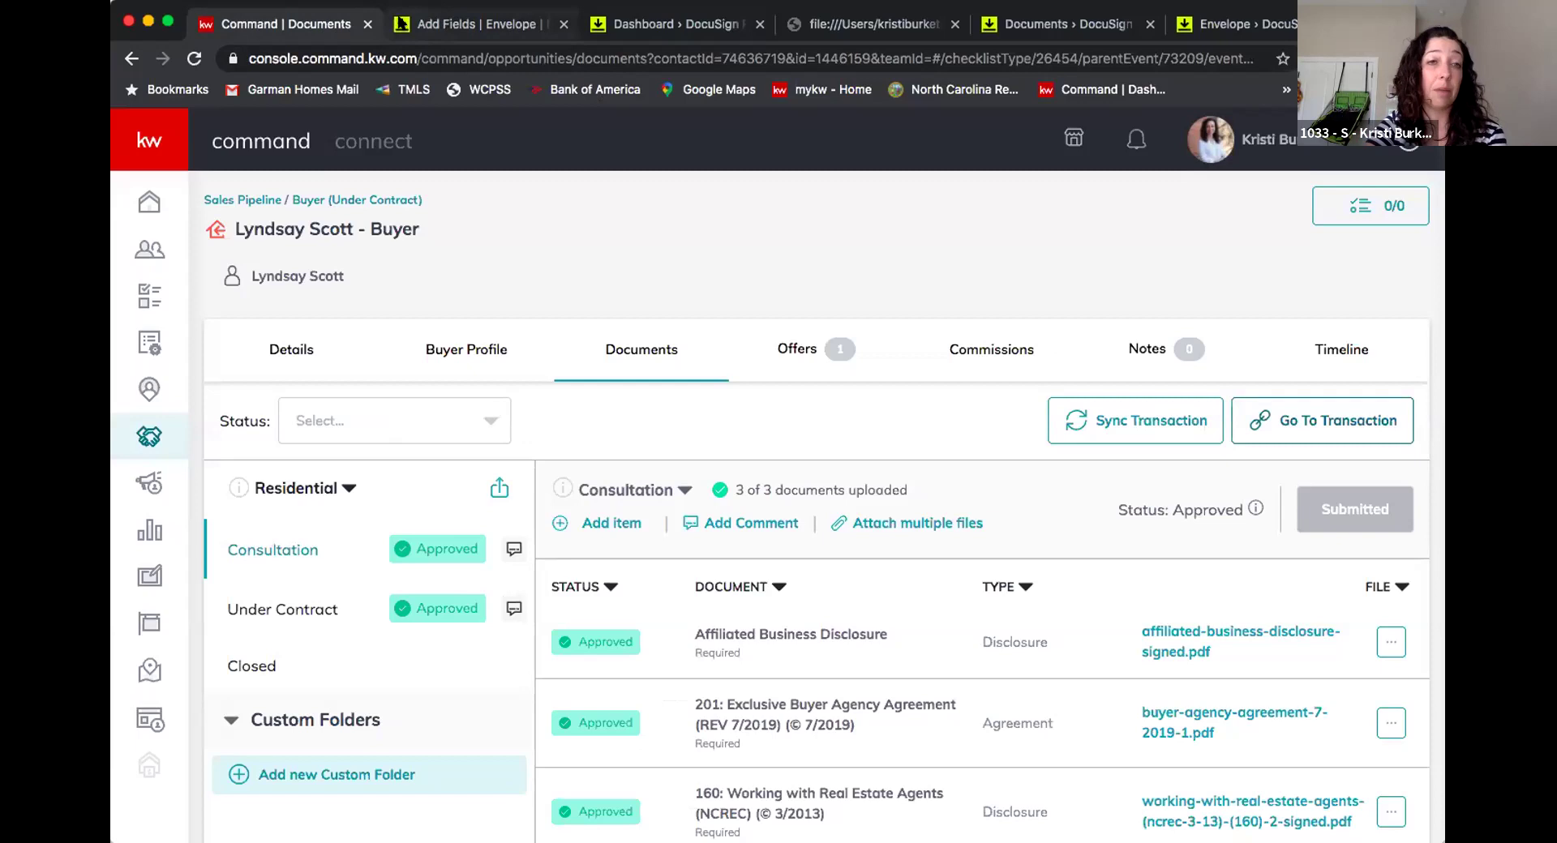
Step: Close the DocuSign dashboard tab and return to the buyer's Command documents page
left_click(686, 27)
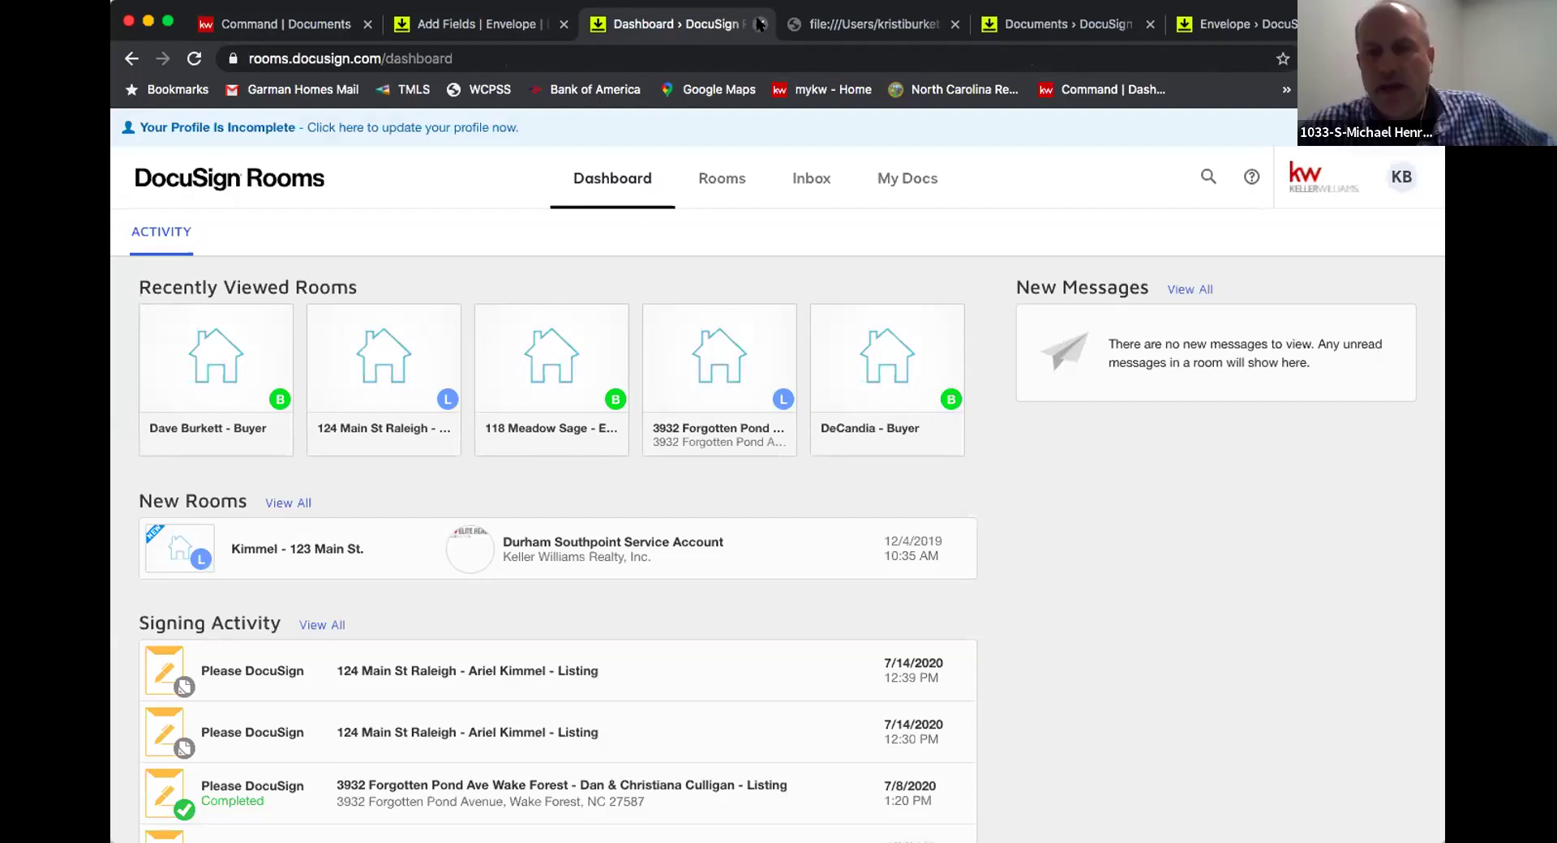
left_click(760, 24)
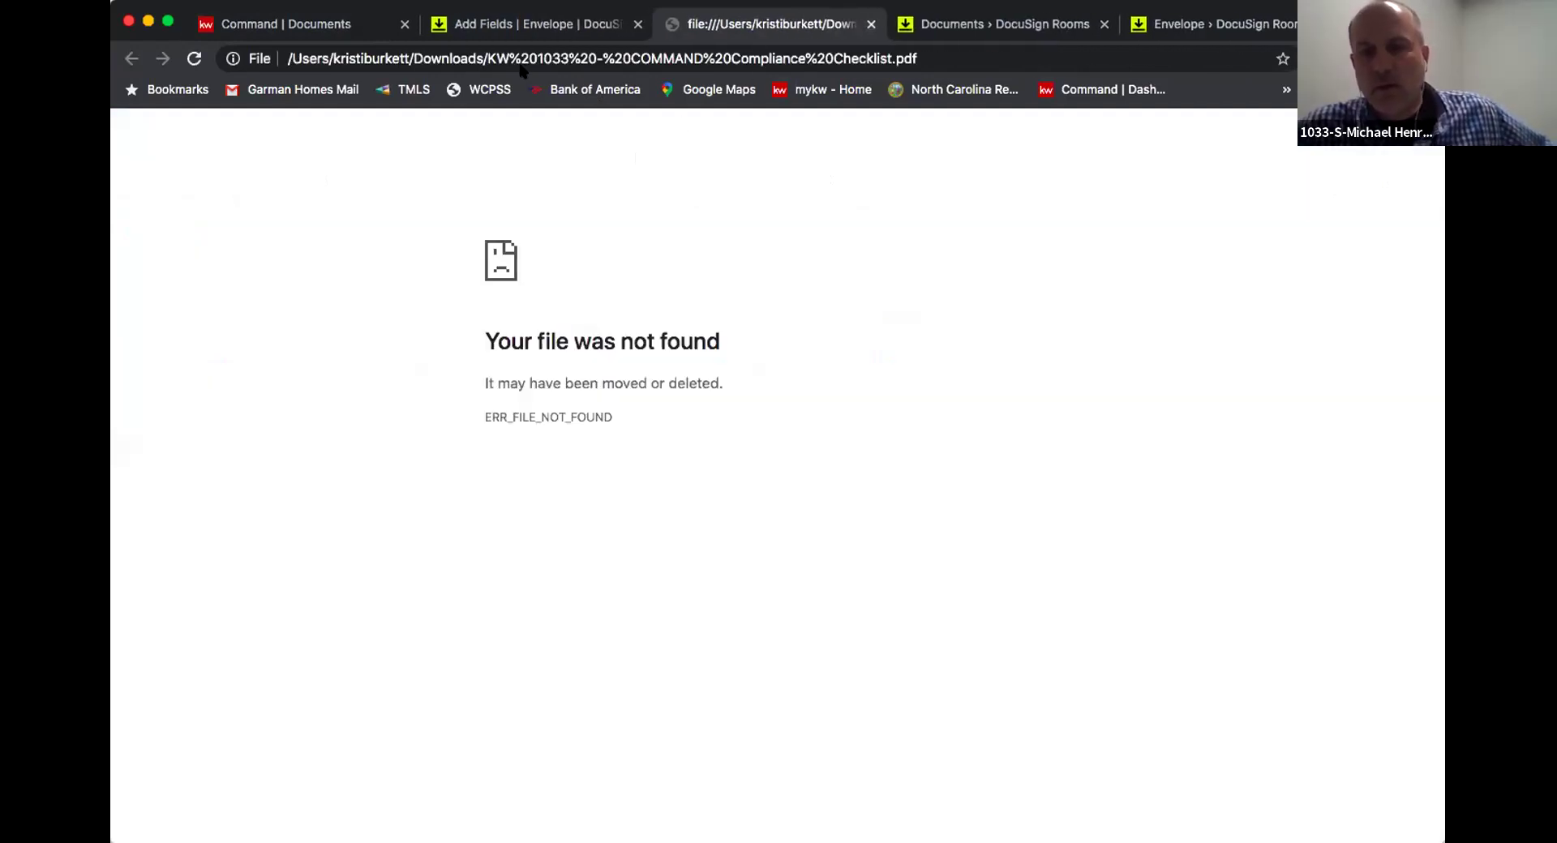
left_click(318, 26)
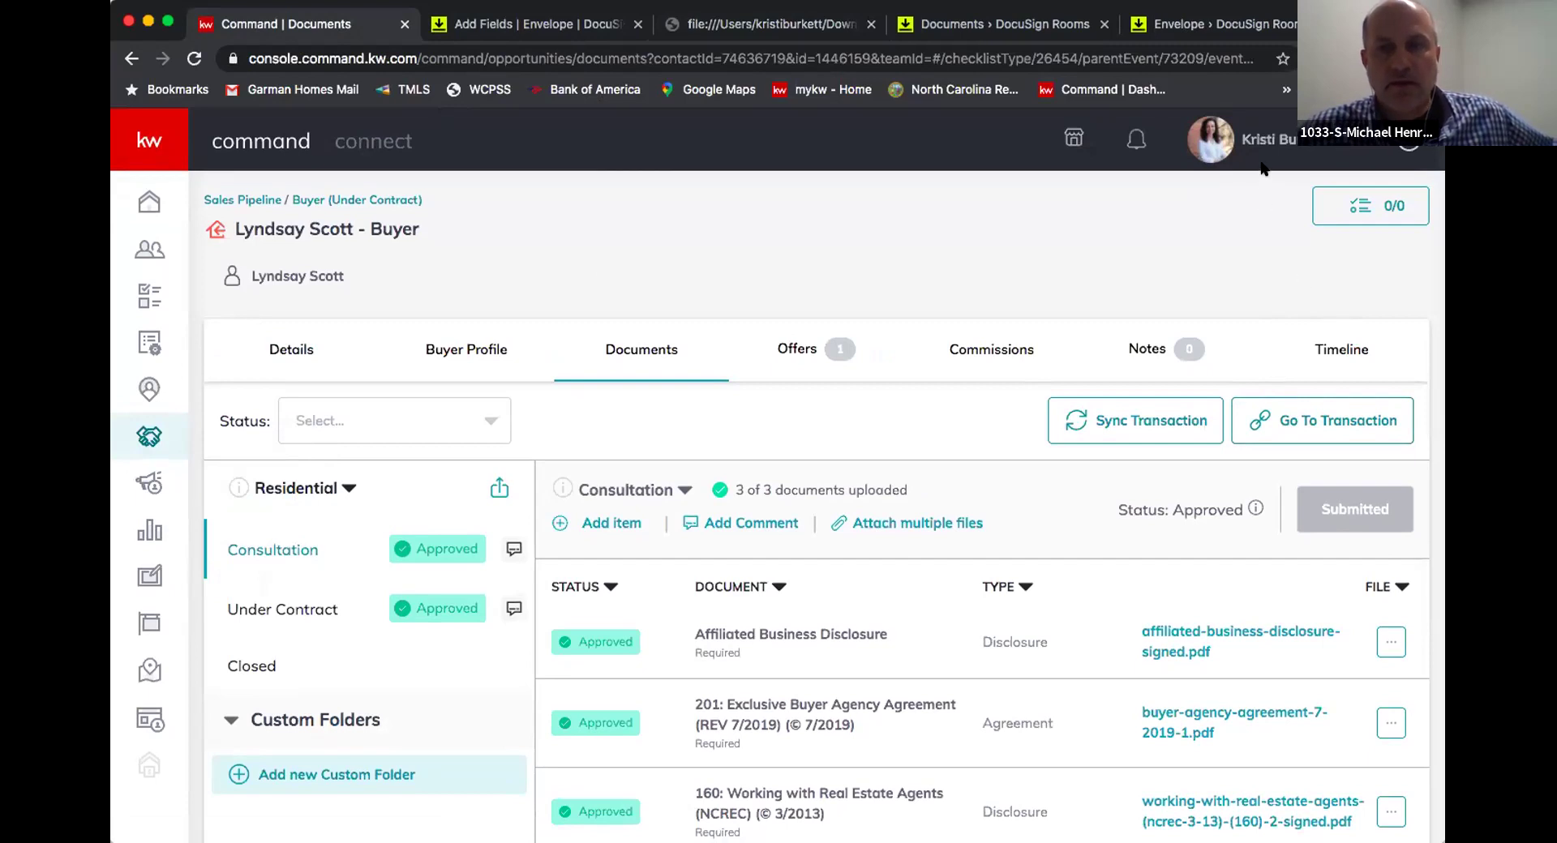
Step: From All Opportunities, open the bottom buyer opportunity's Documents and its linked transaction
left_click(240, 200)
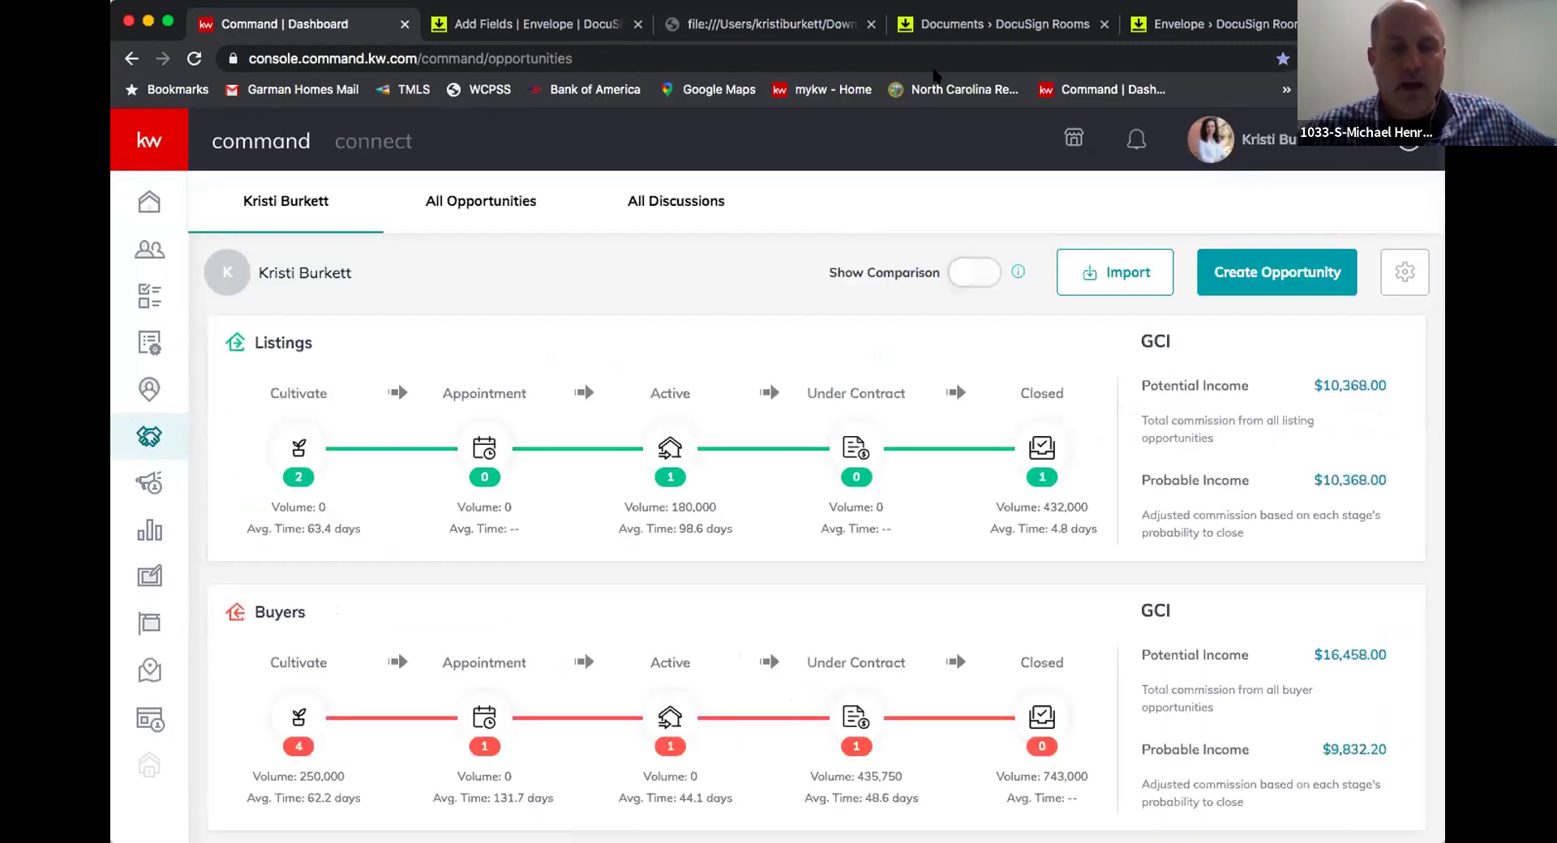
left_click(492, 207)
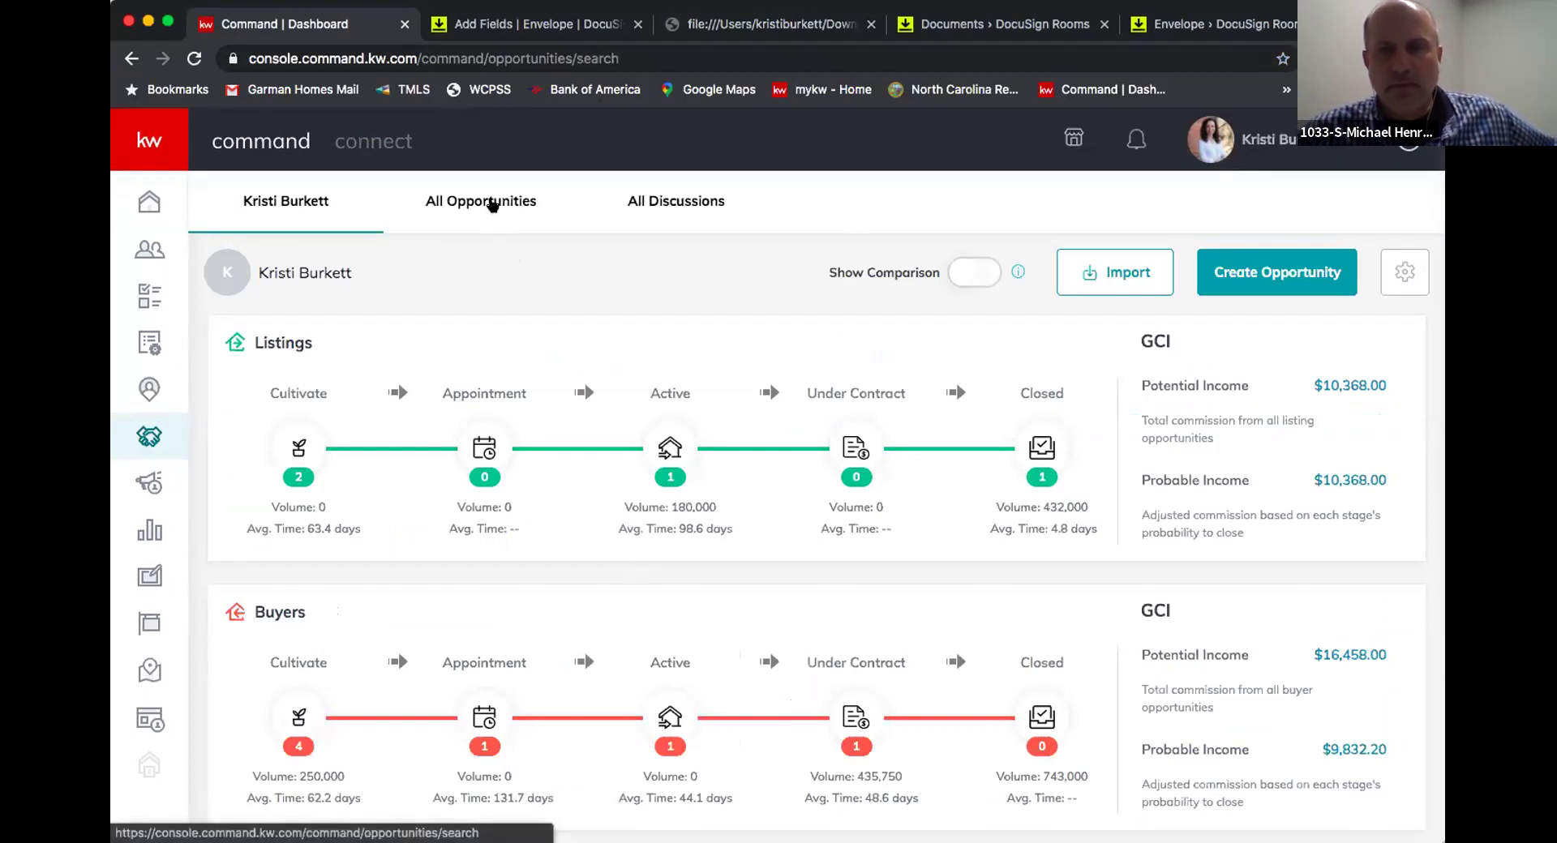
scroll(409, 670, "down", 5)
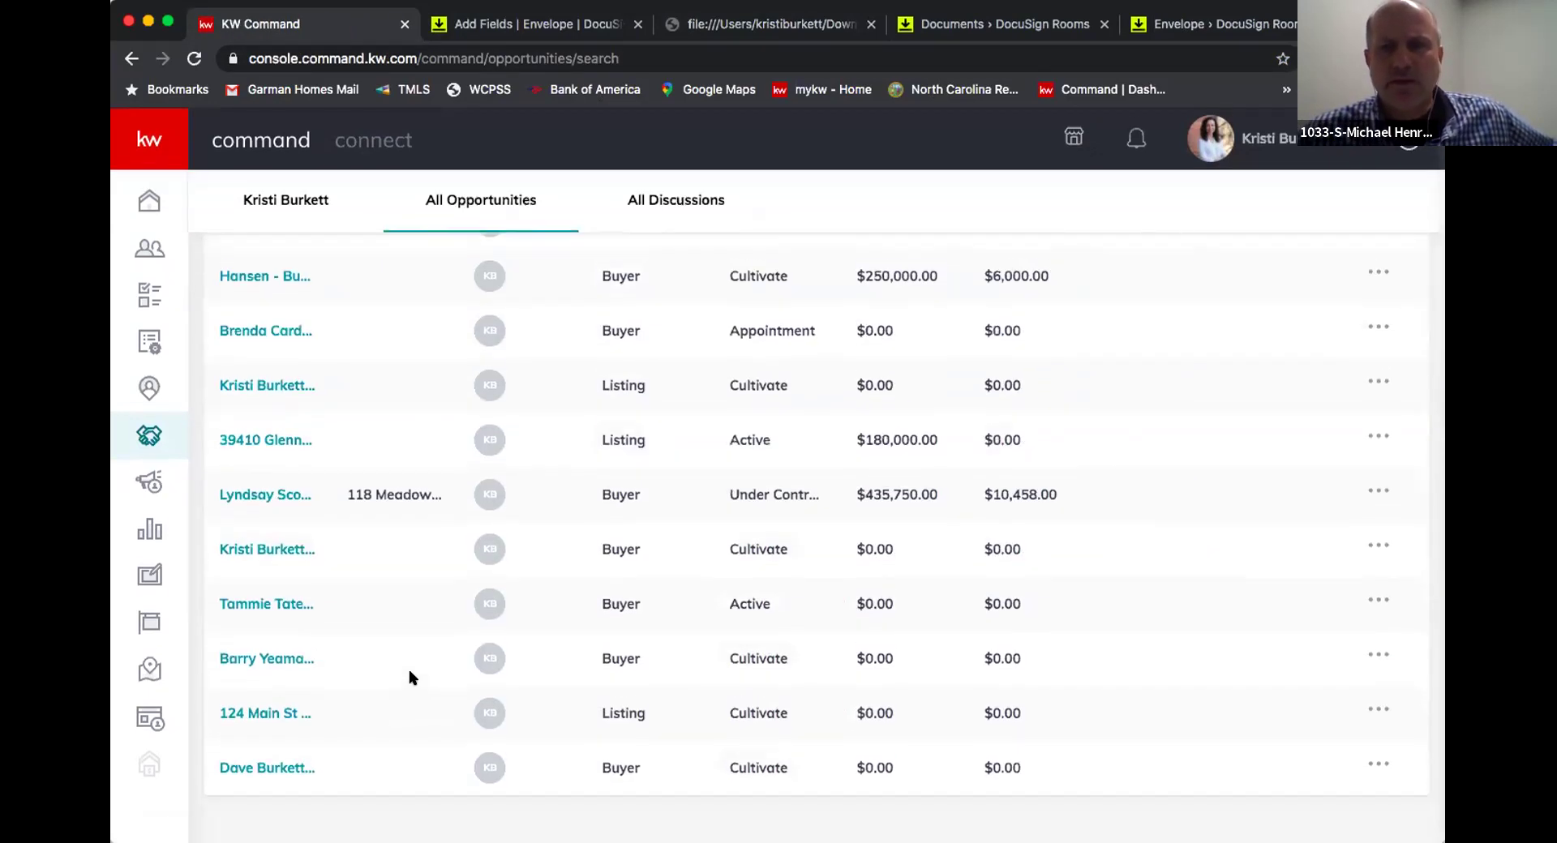
left_click(271, 767)
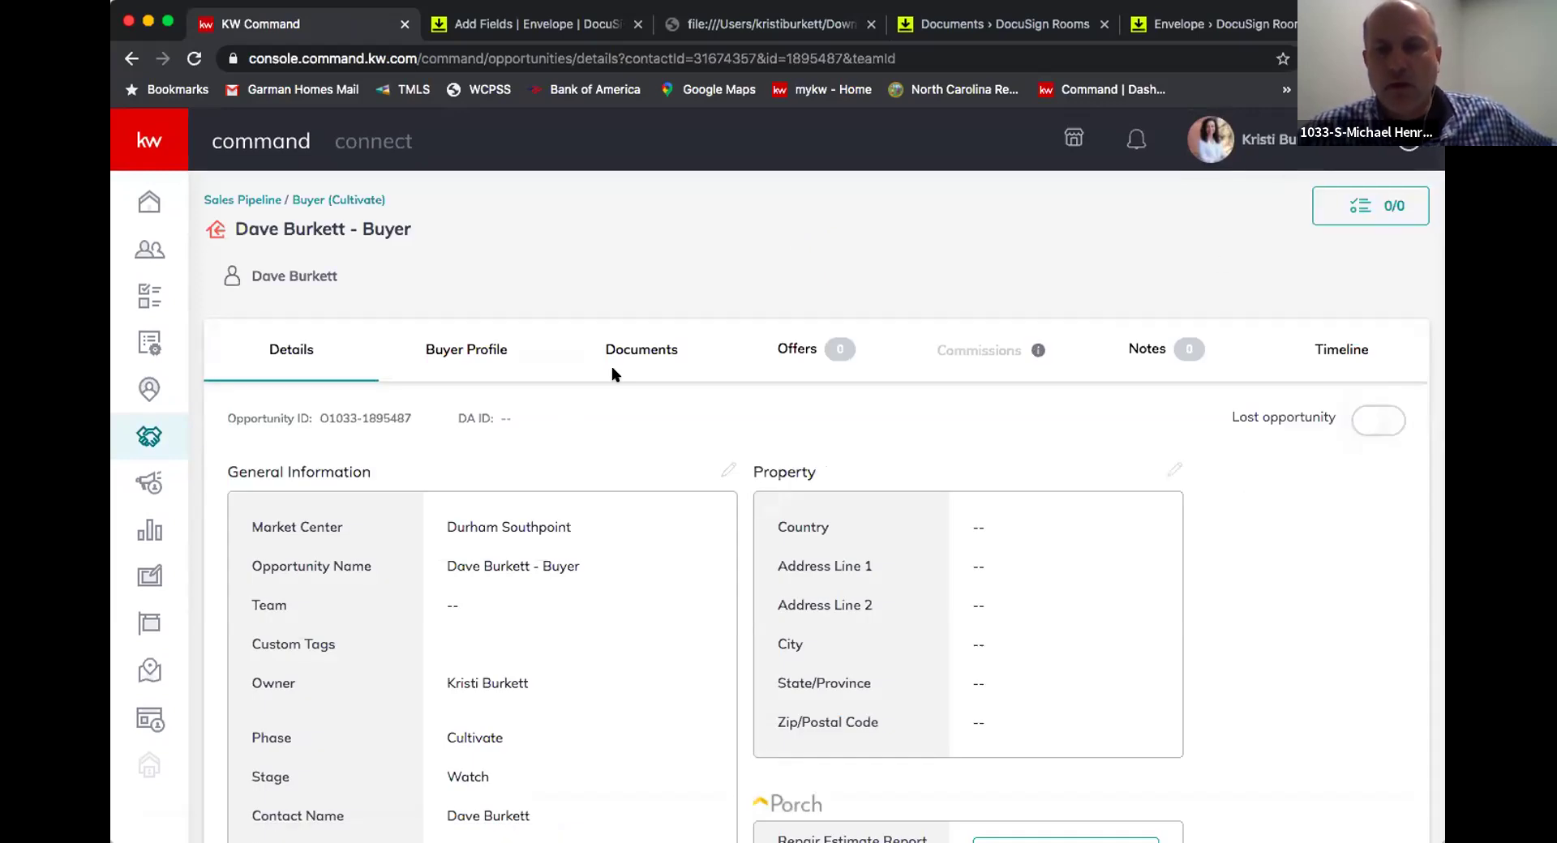
left_click(650, 348)
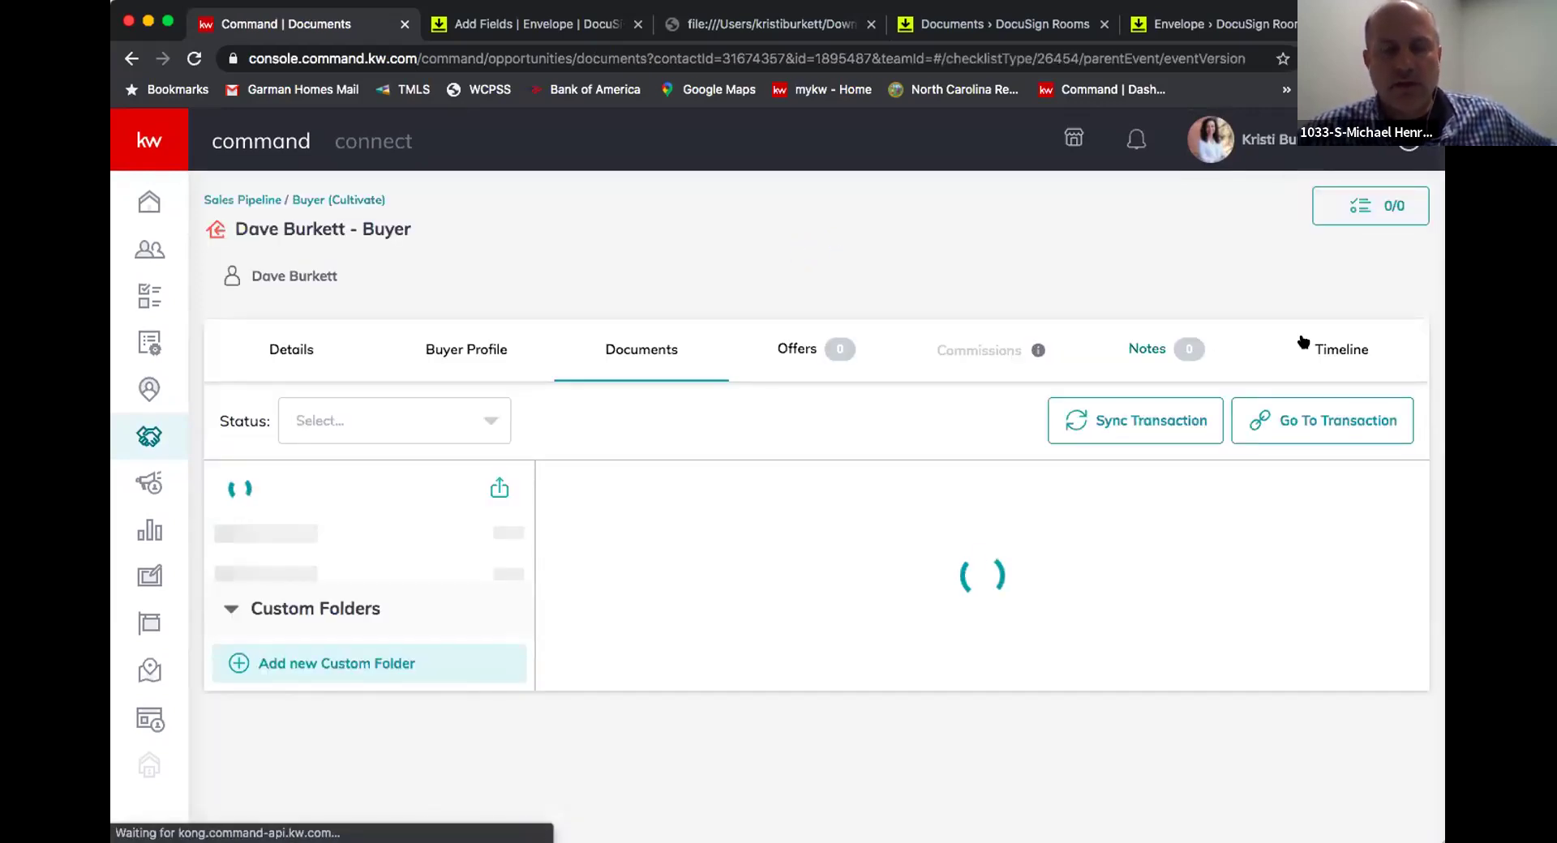
left_click(1319, 412)
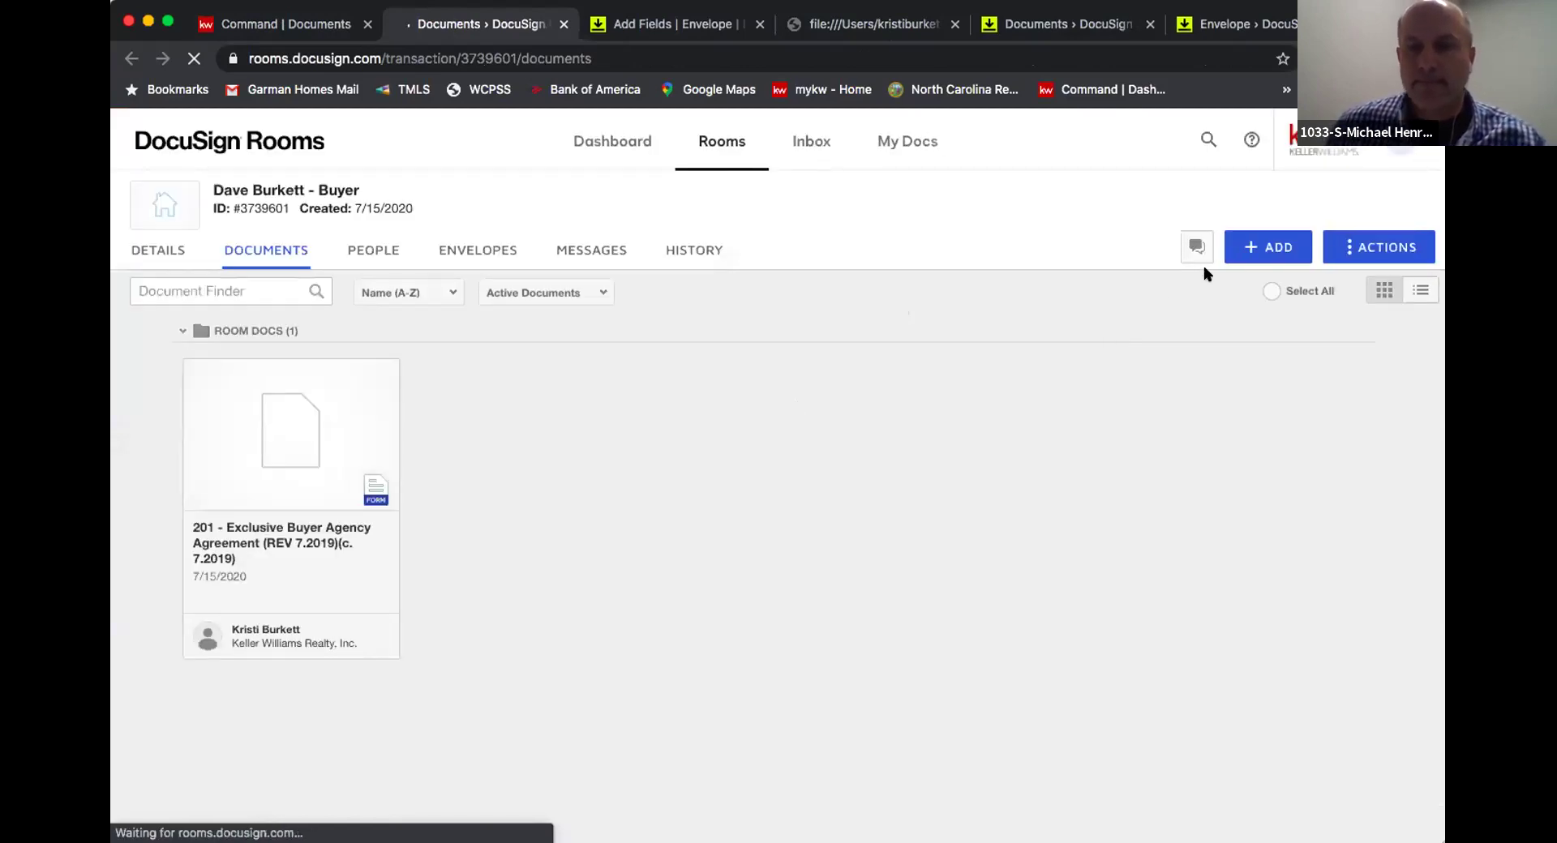
Step: Choose to add a DocuSign form from the NCAR - North Carolina Association of Realtors library
mouse_move(194, 369)
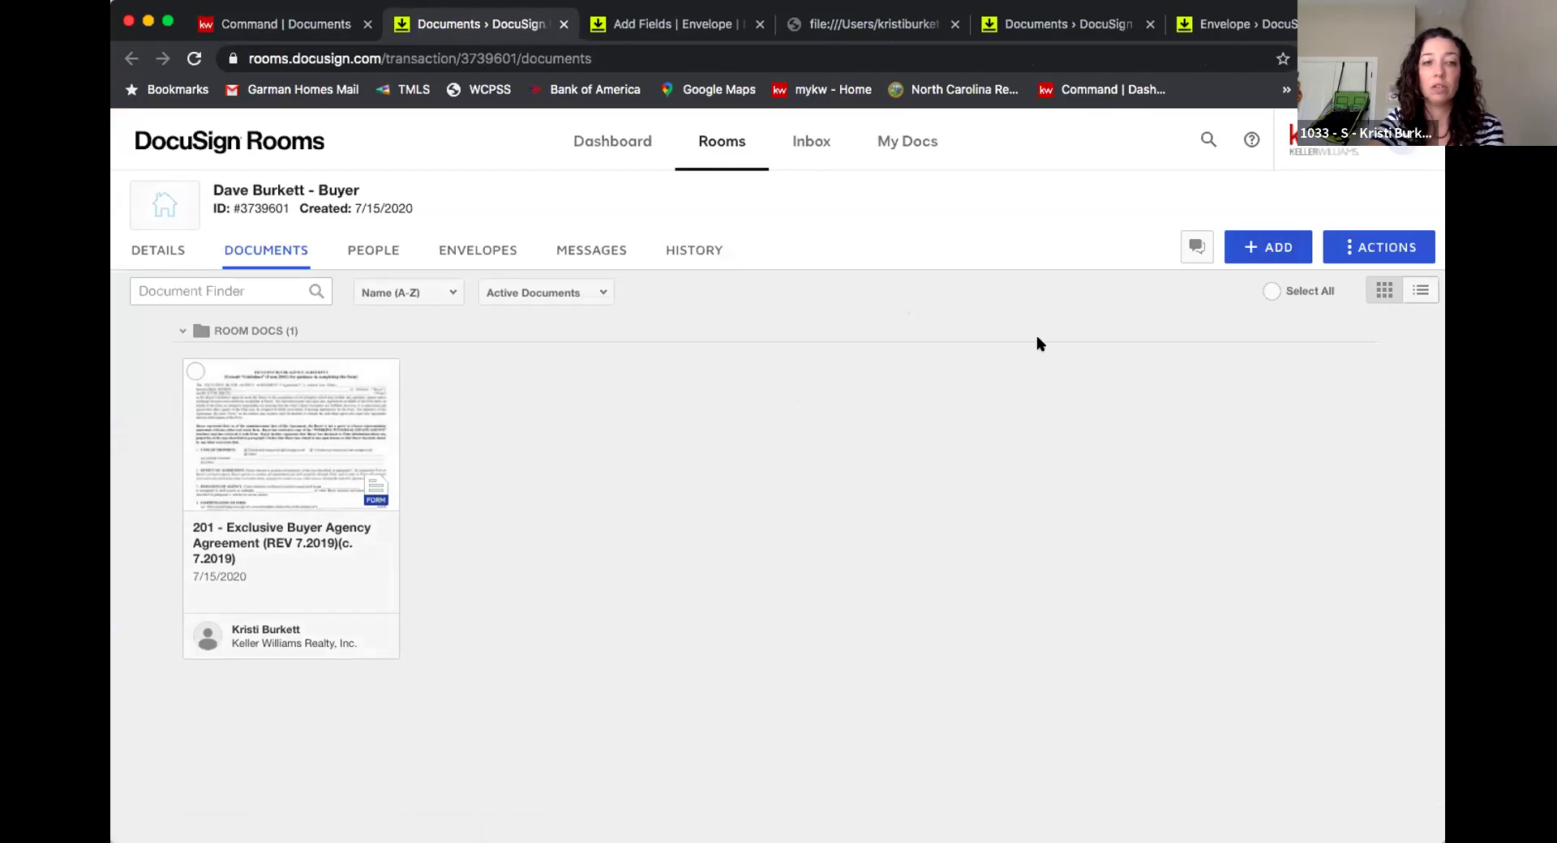
left_click(1280, 251)
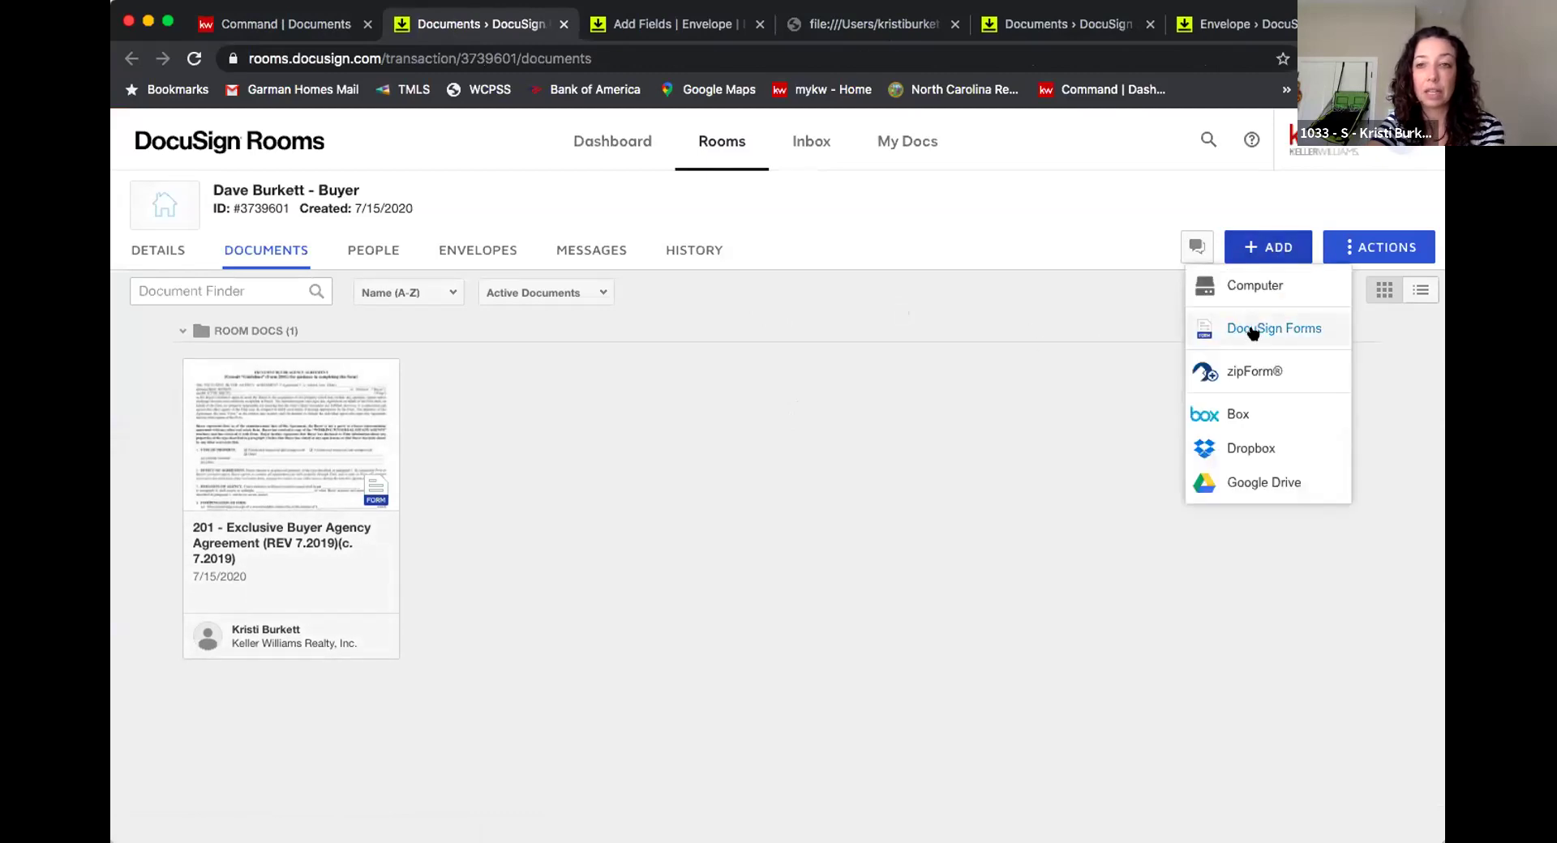
left_click(1253, 331)
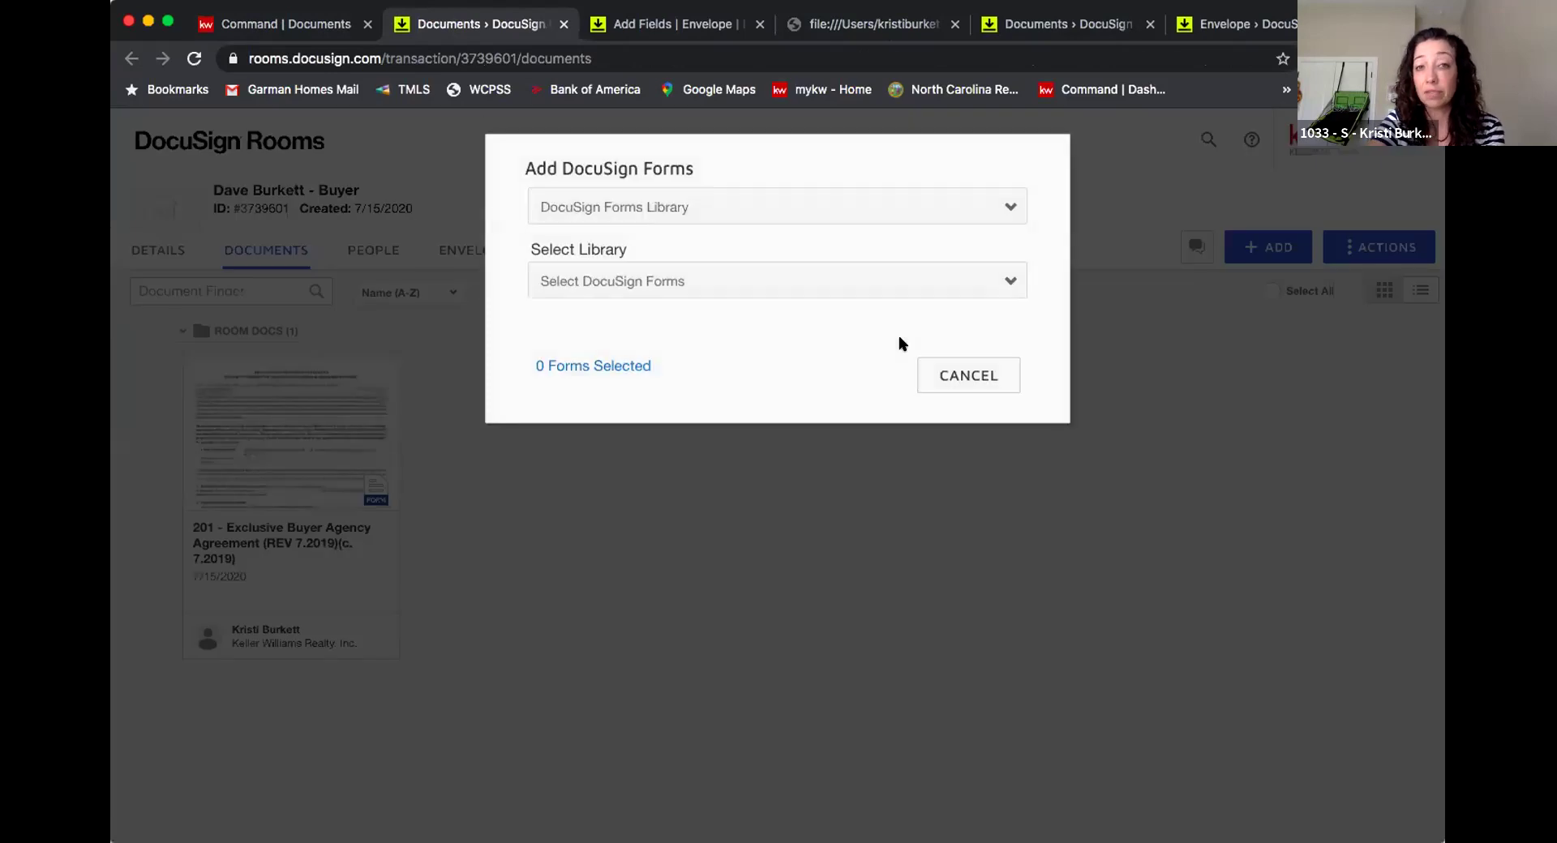
left_click(869, 282)
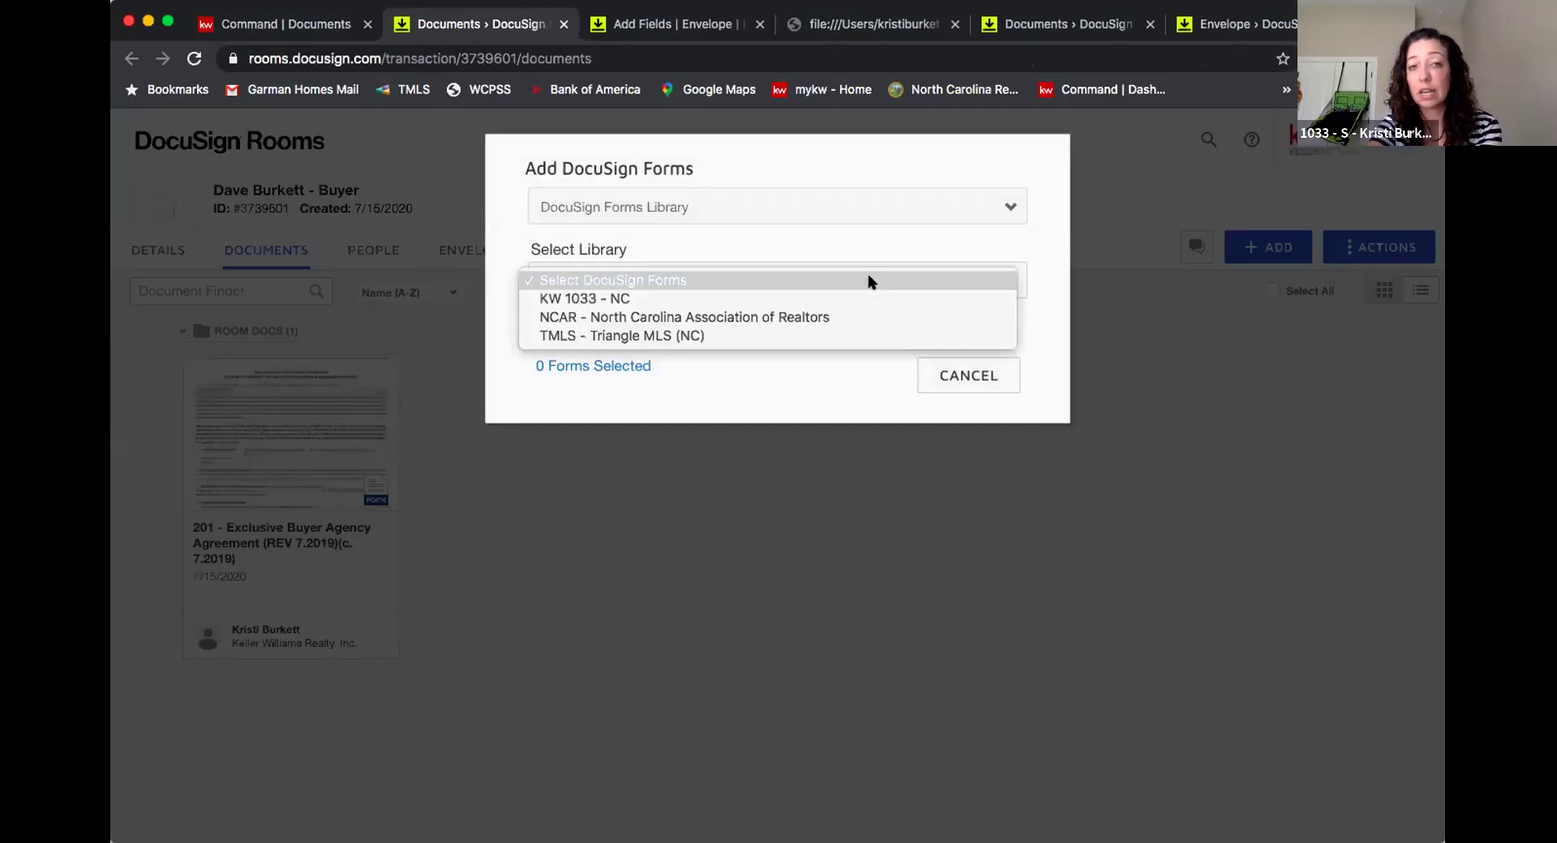
left_click(846, 315)
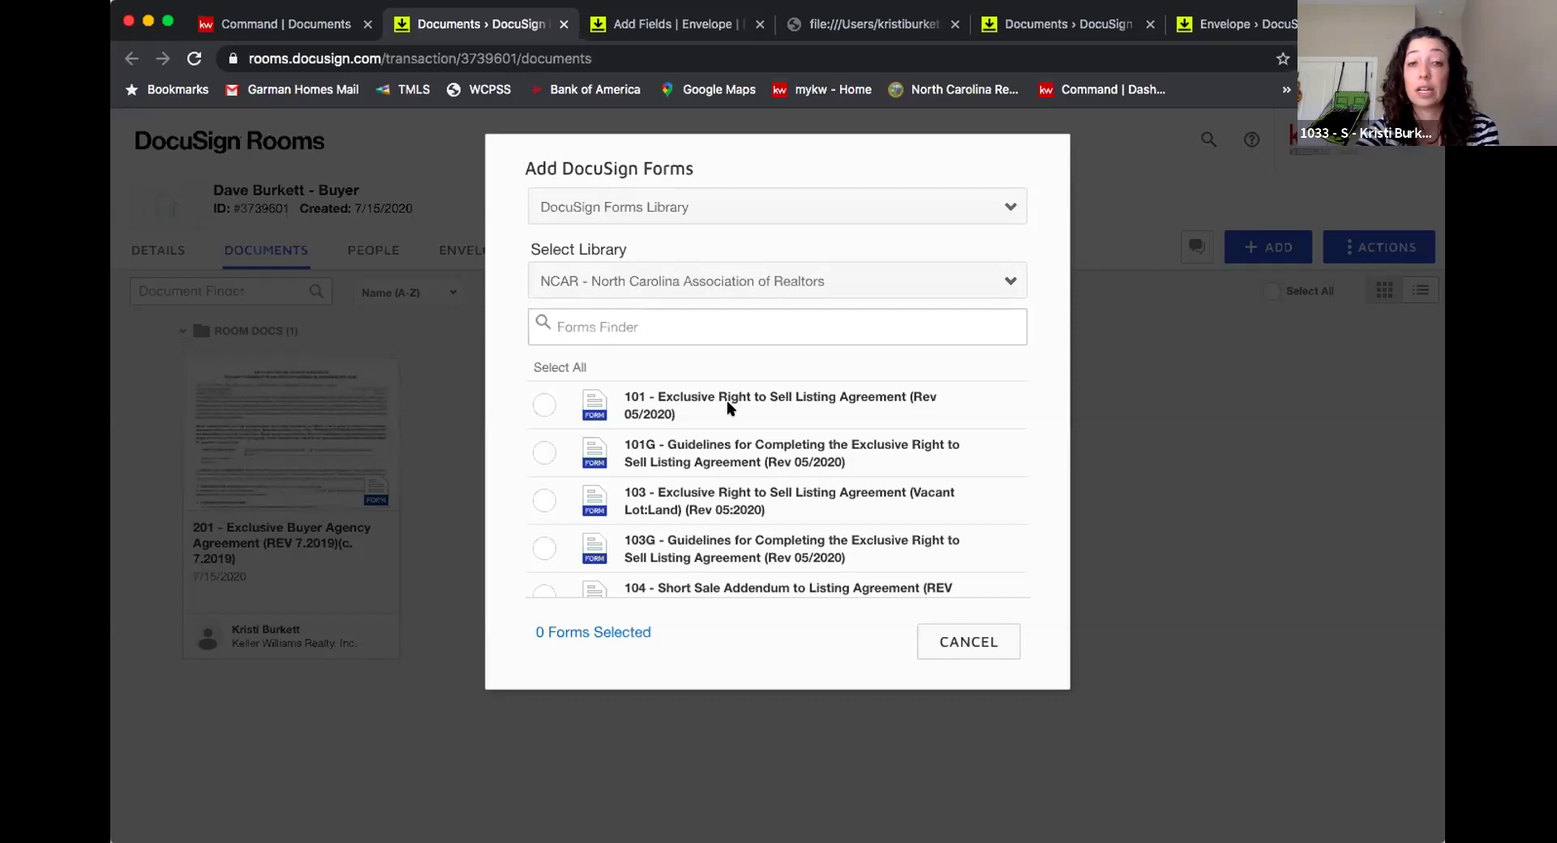
Step: Search forms for 'working' and add form 160 Working with Real Estate Agents (Buying)
scroll(726, 400, "down", 2)
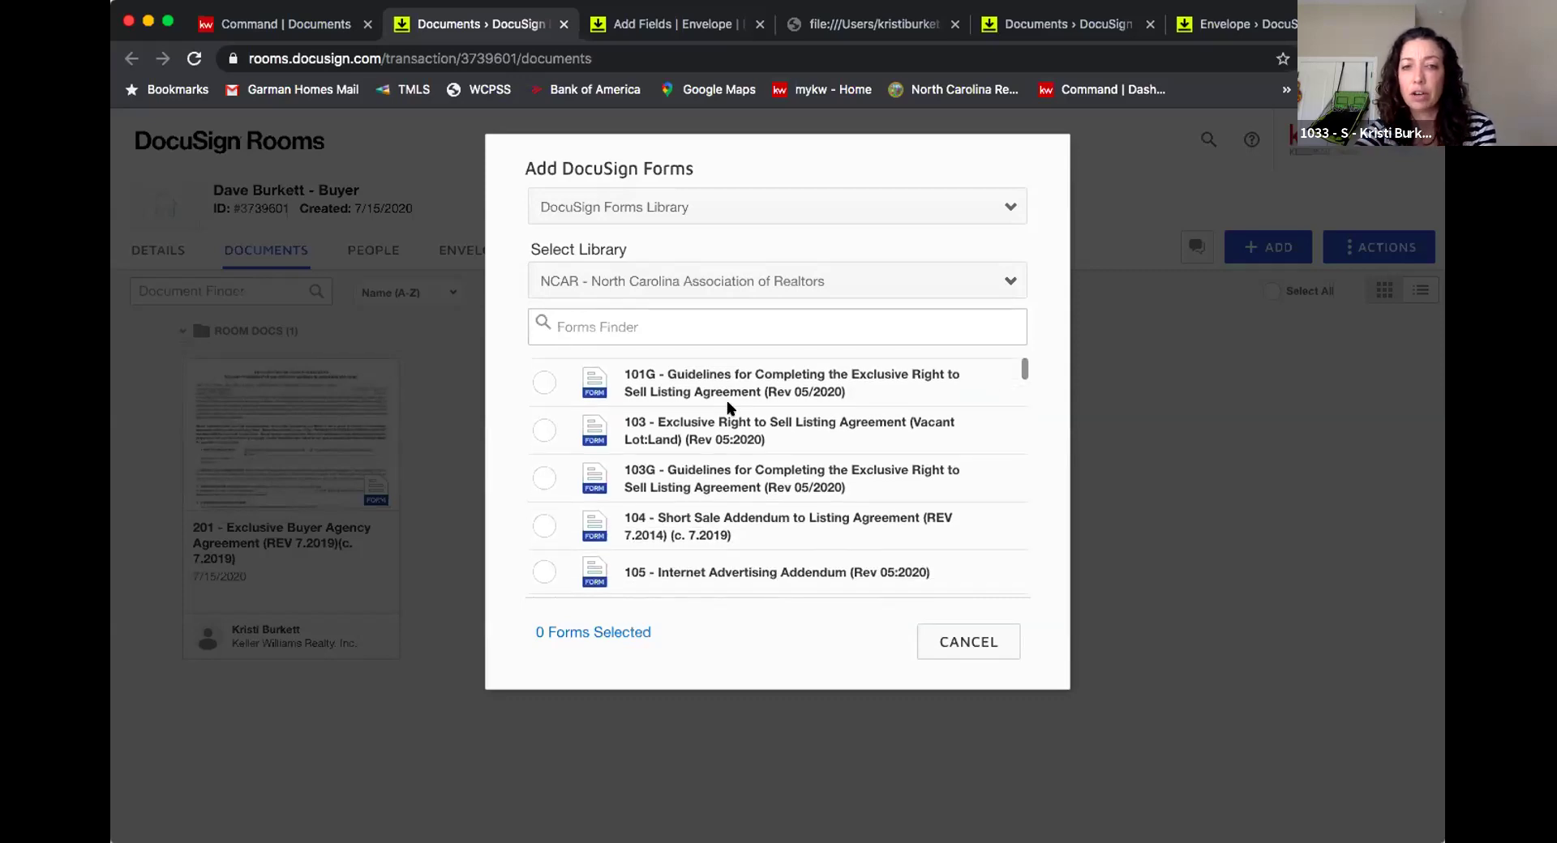
left_click(619, 329)
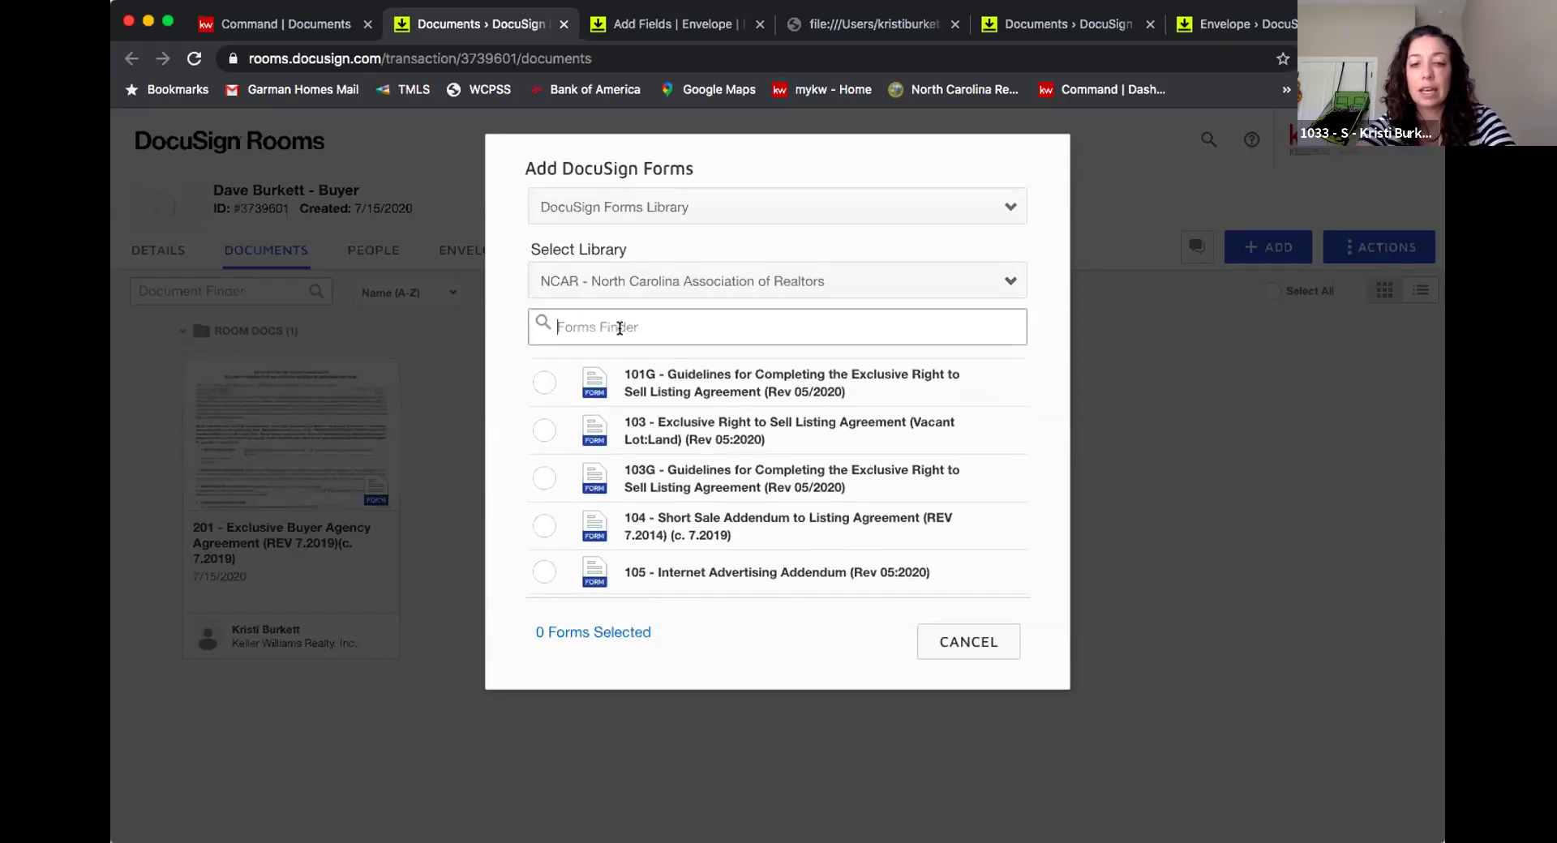
type("150")
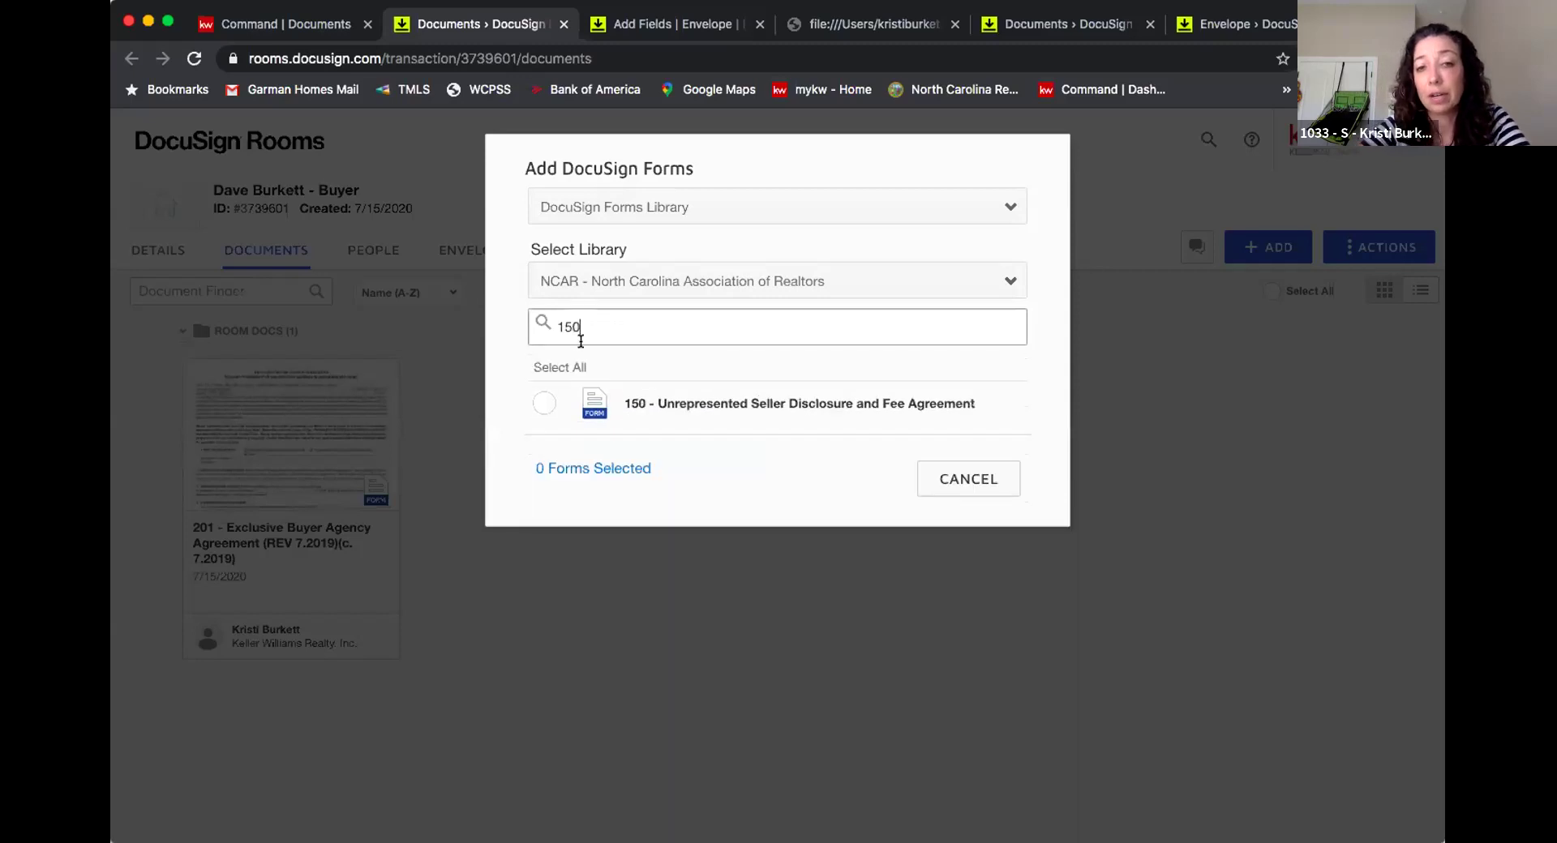
key("BackSpace")
key("BackSpace")
key("BackSpace")
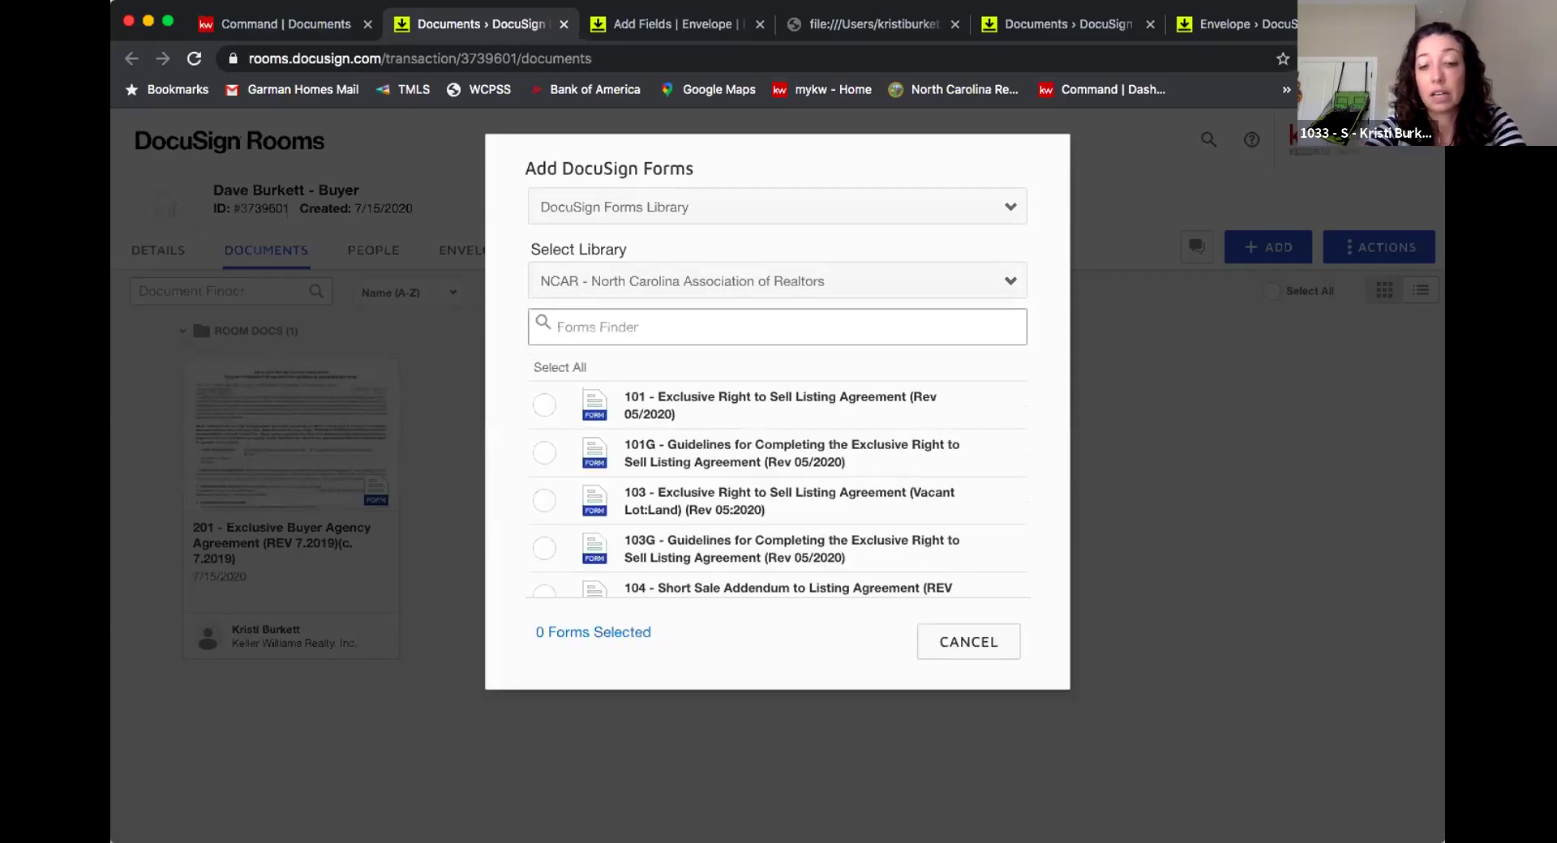
type("working")
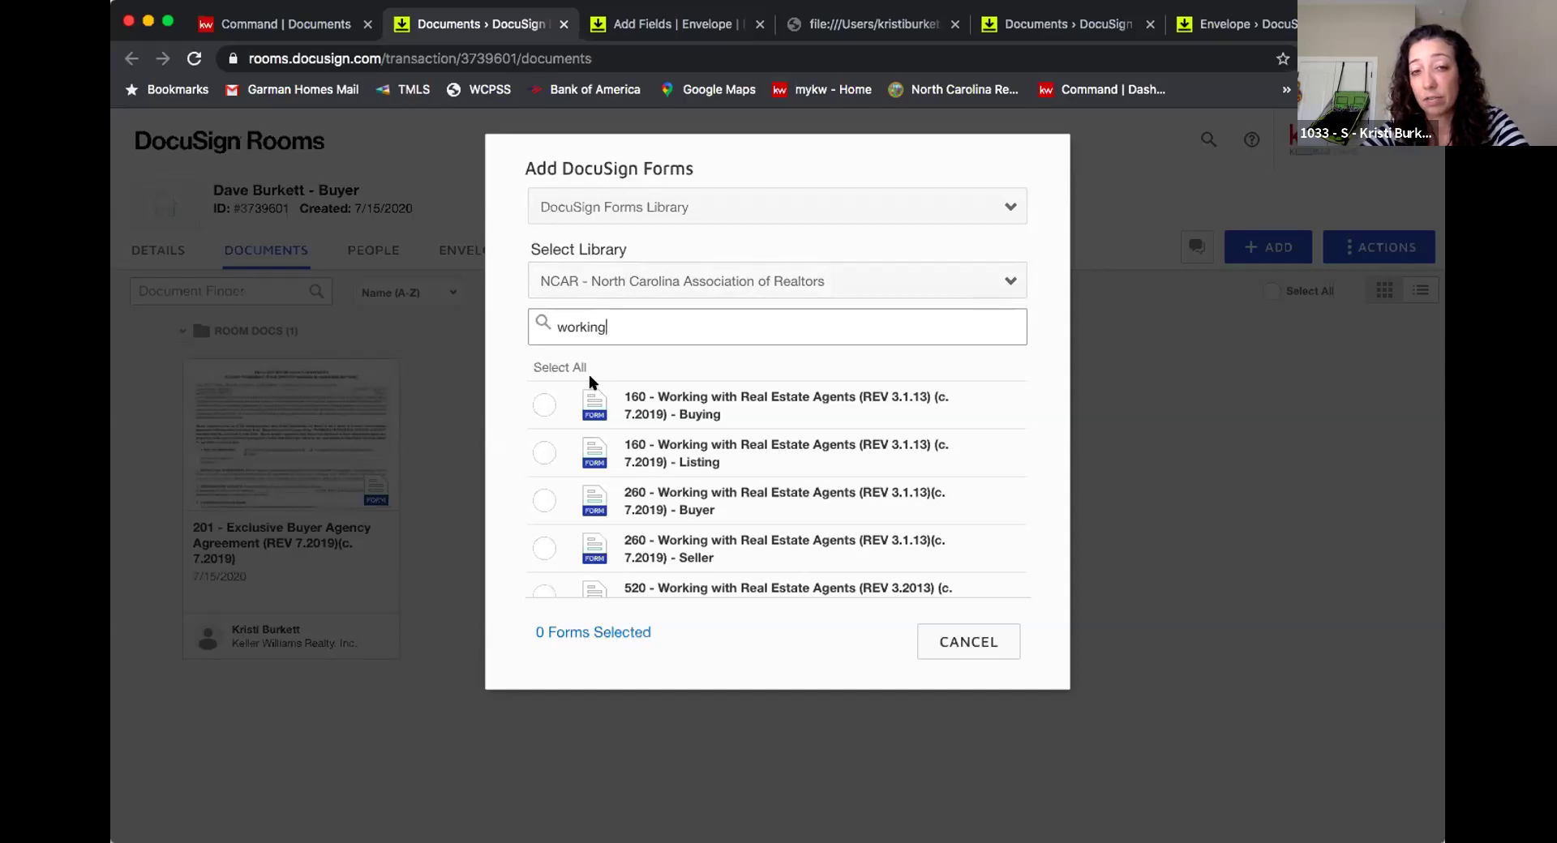
left_click(544, 405)
left_click(847, 641)
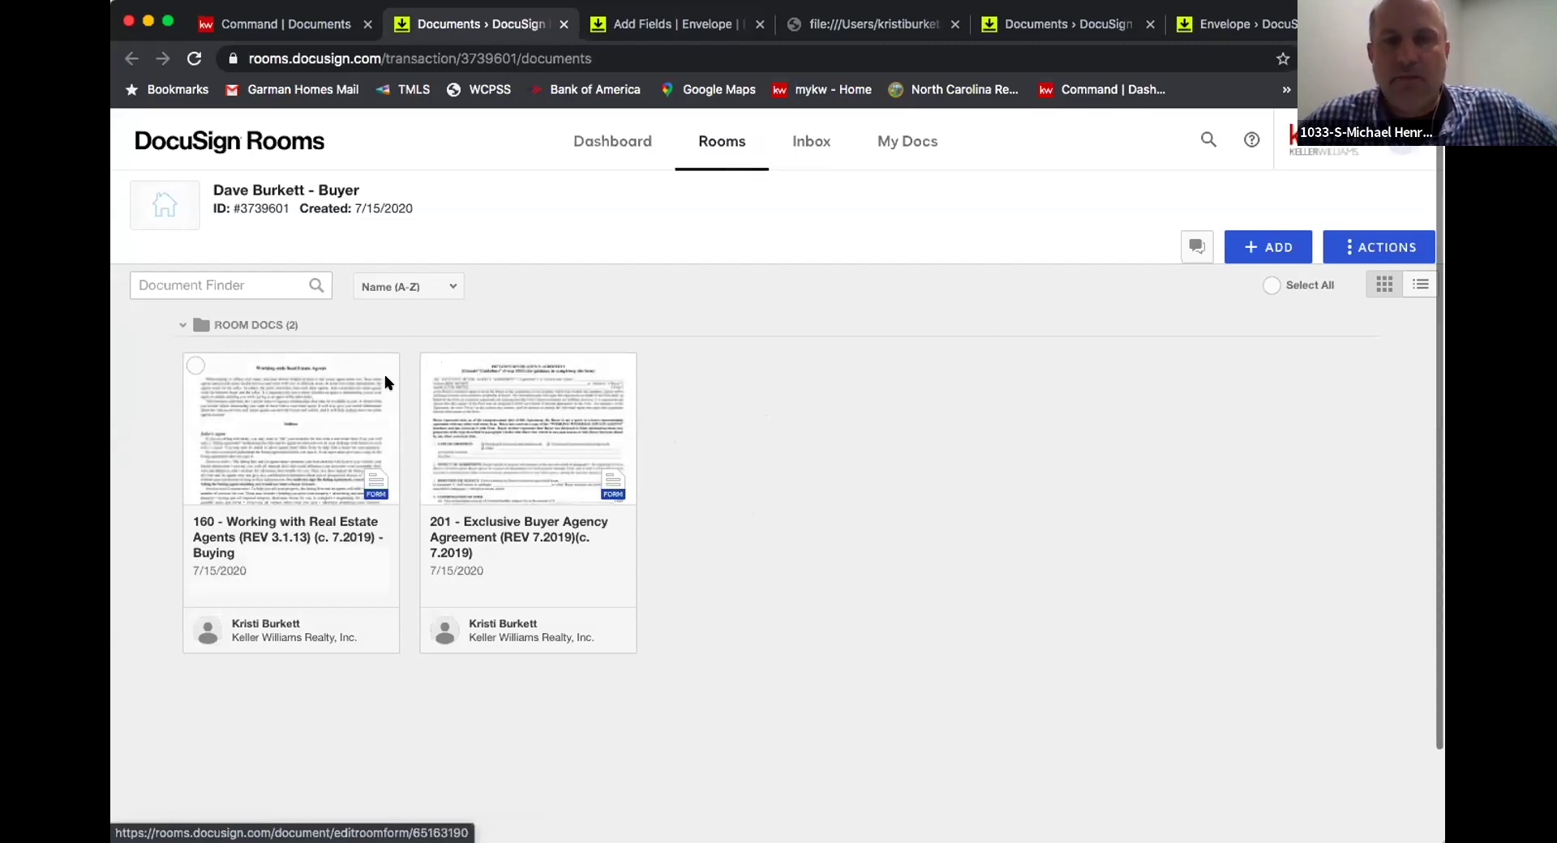
Step: Select the 201 agreement card, reload the documents page and go to the Dashboard
left_click(432, 366)
key("super+r")
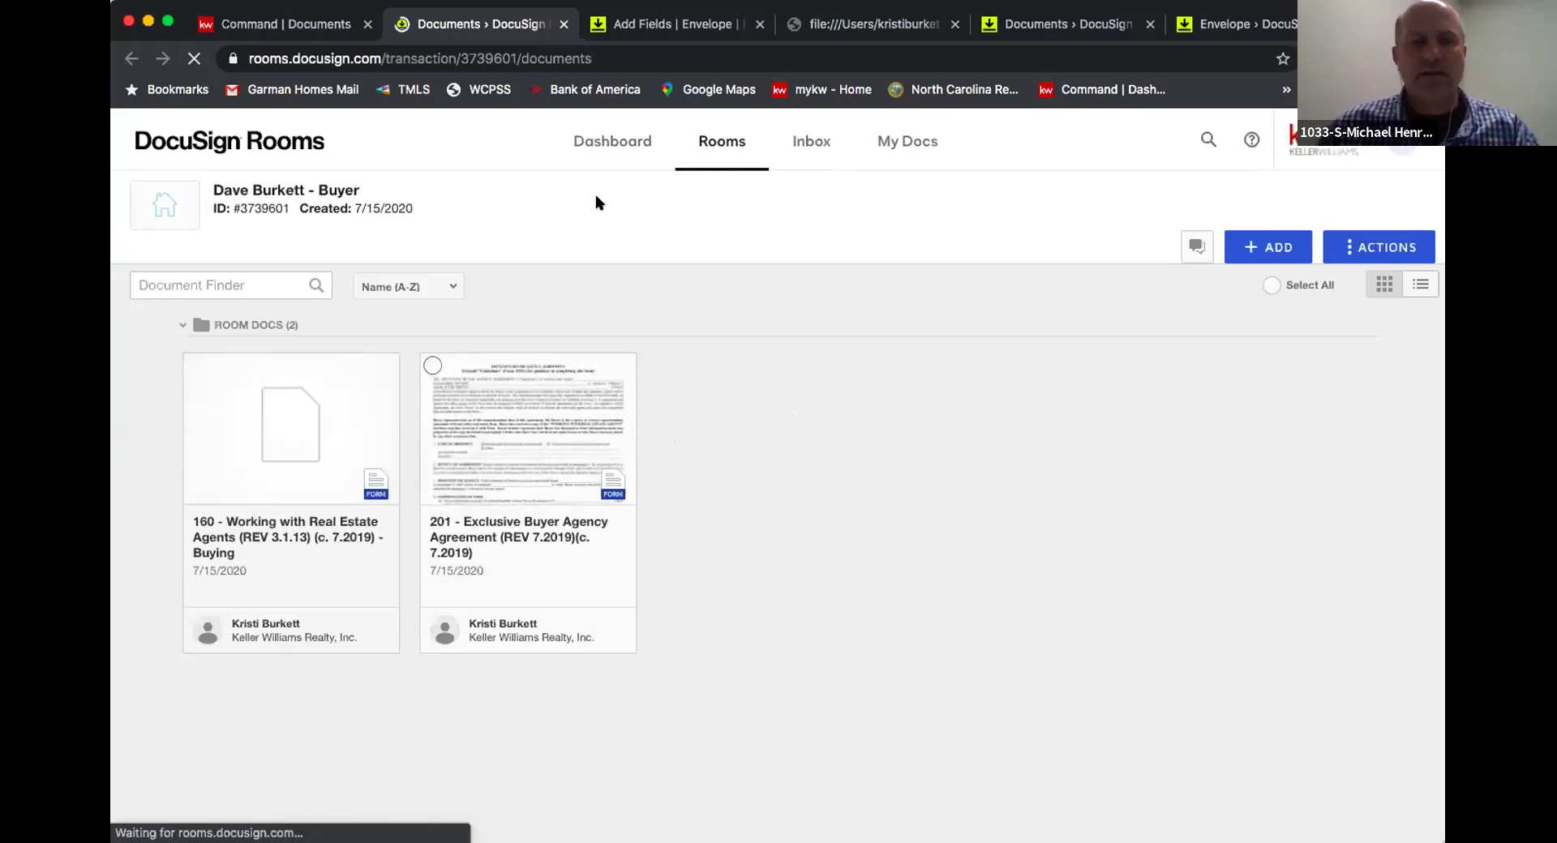
left_click(609, 141)
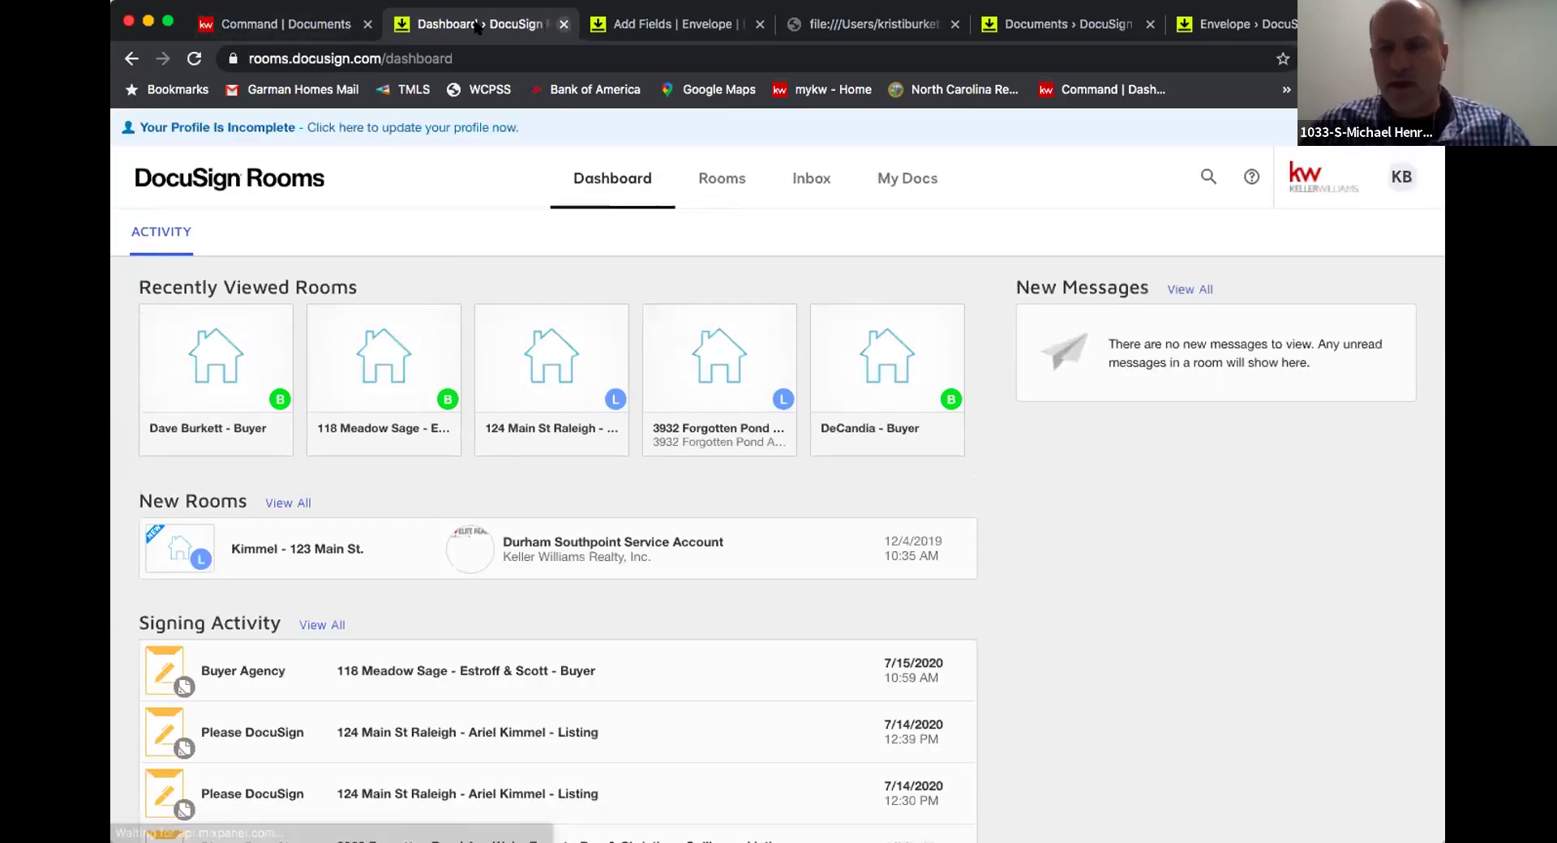
Step: Return to KW Command and review the opportunity's details and documents
left_click(565, 26)
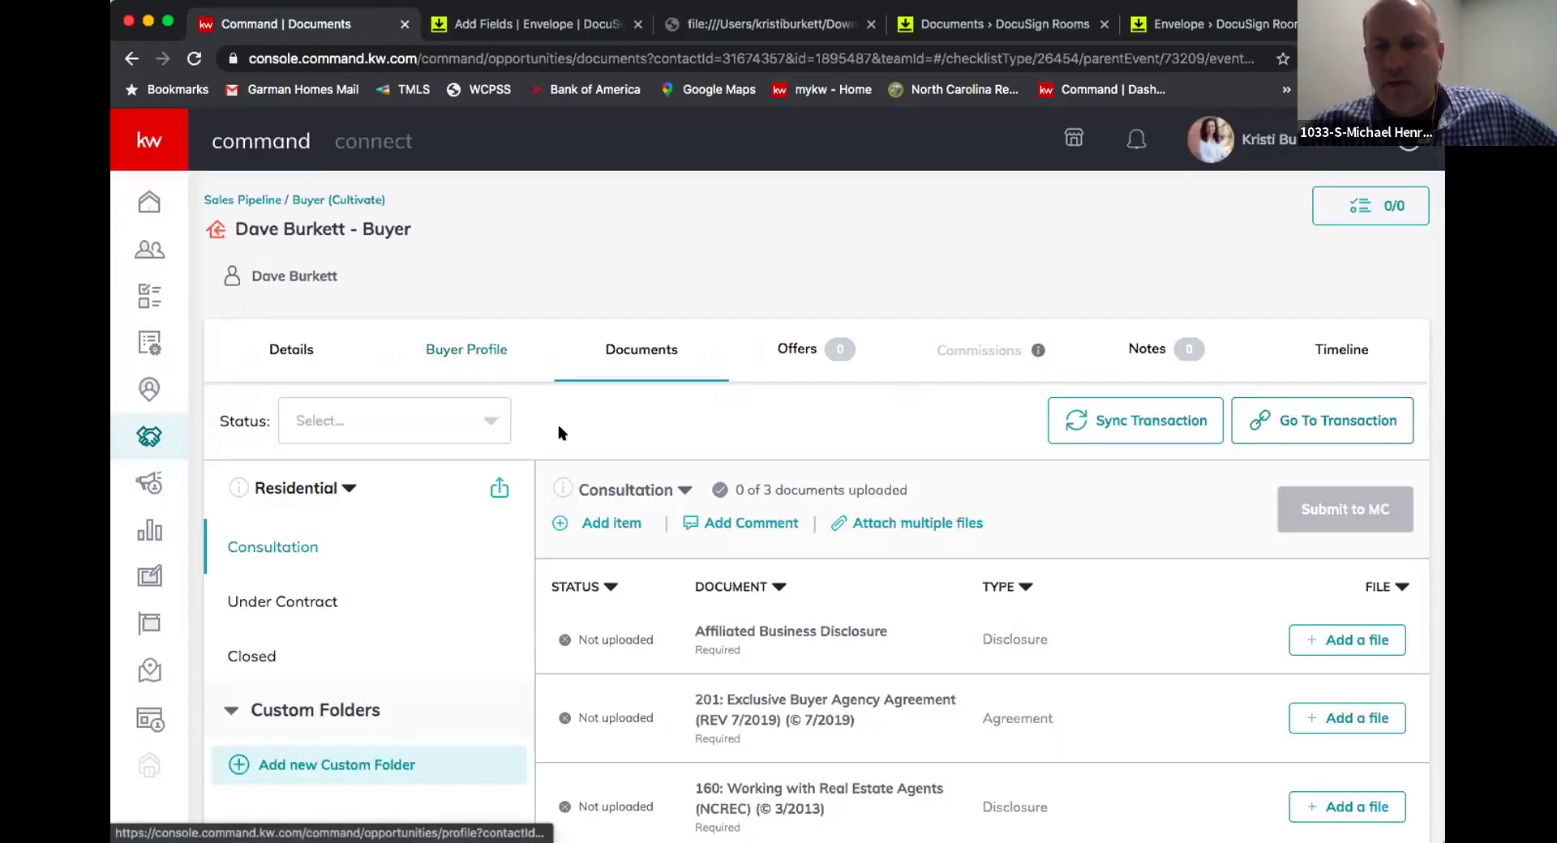
left_click(263, 346)
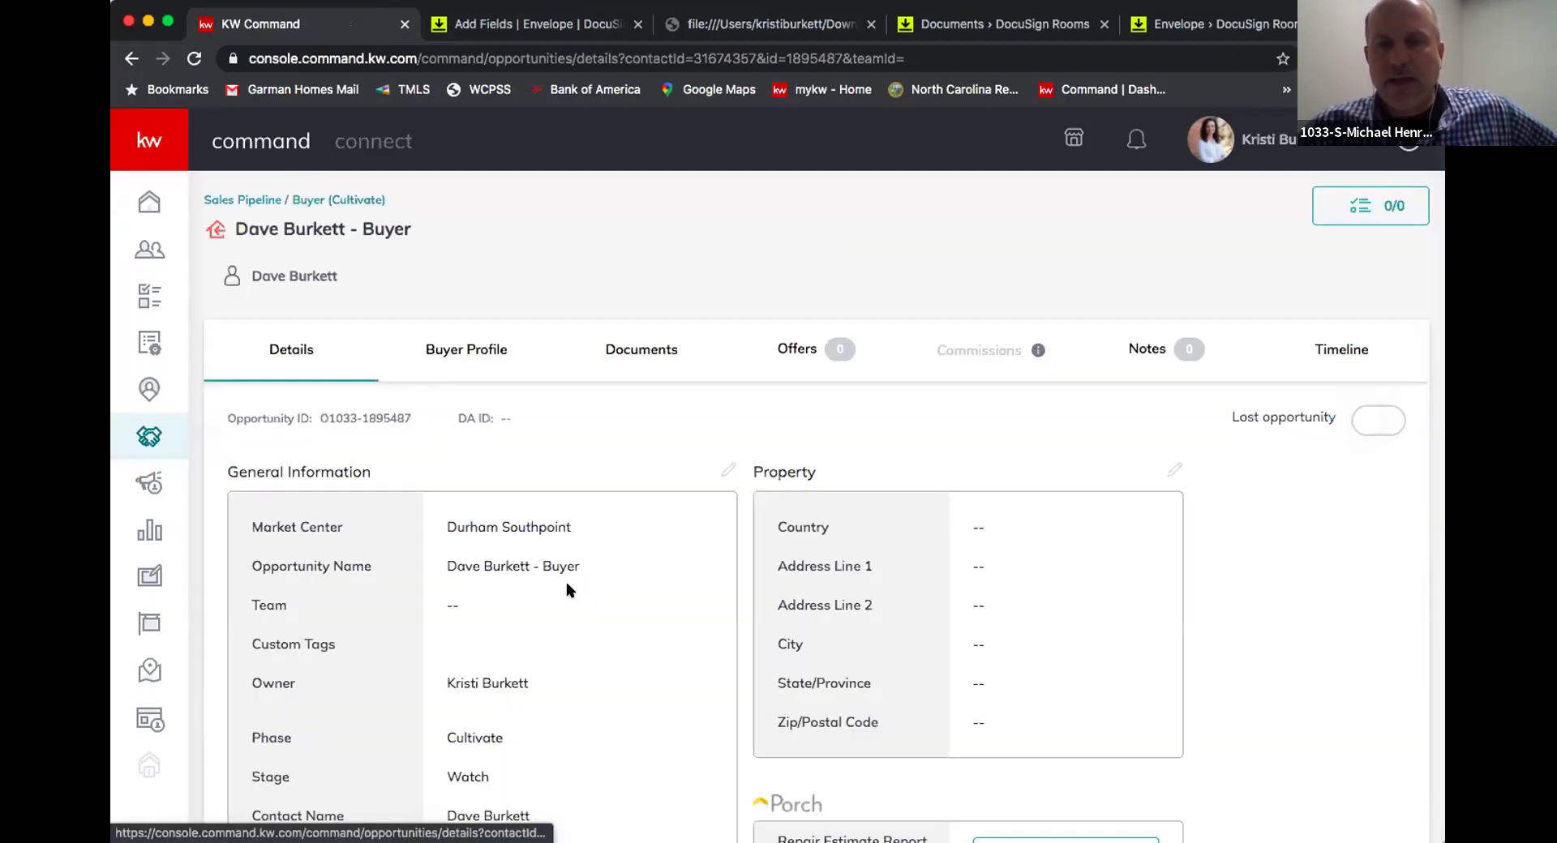
scroll(566, 584, "down", 2)
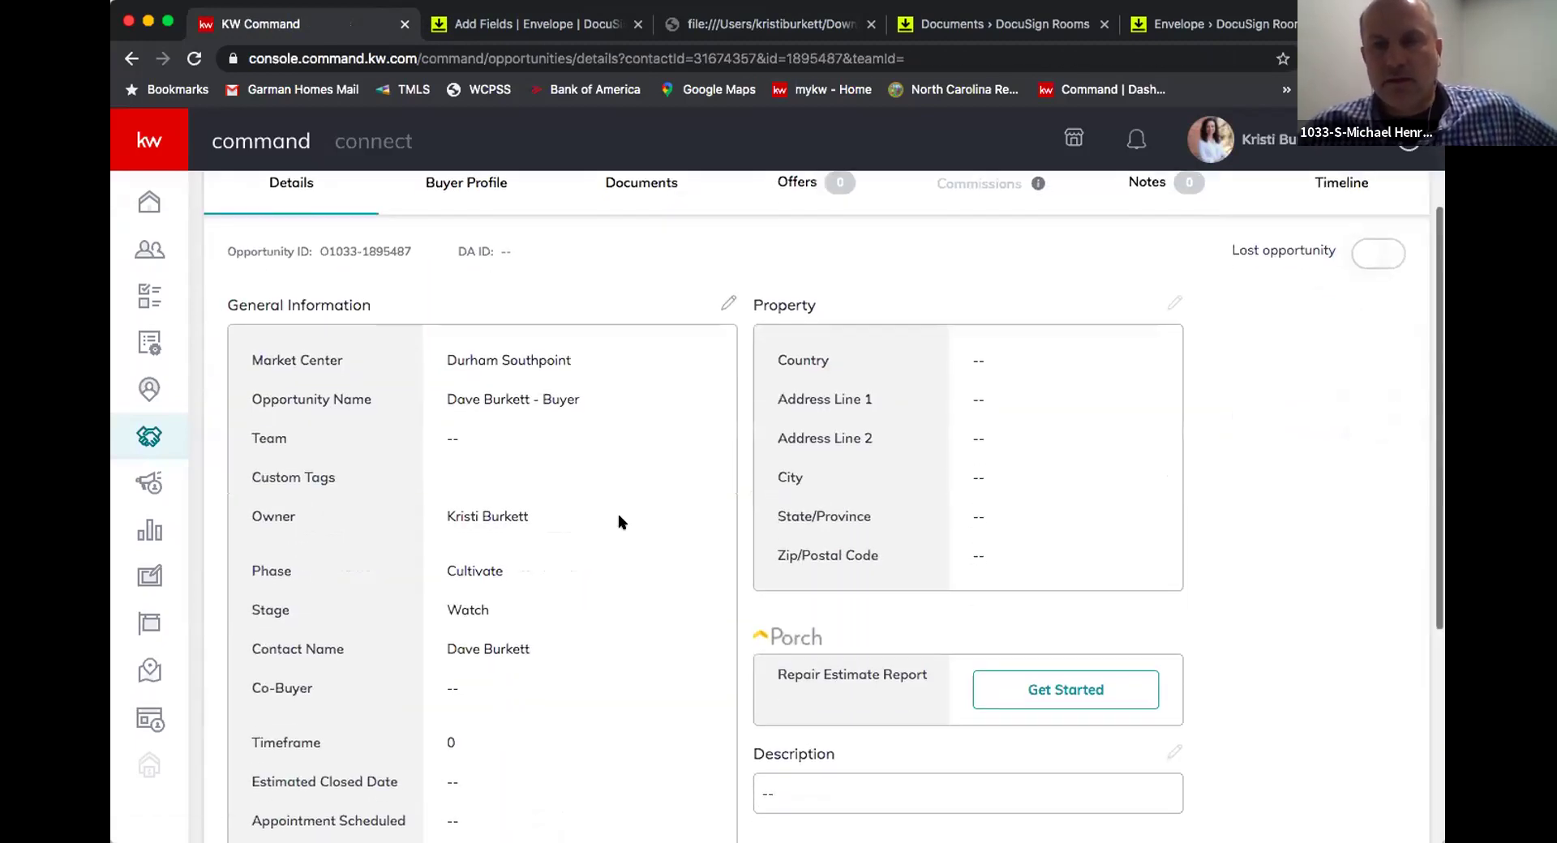
scroll(619, 519, "down", 5)
scroll(619, 519, "up", 7)
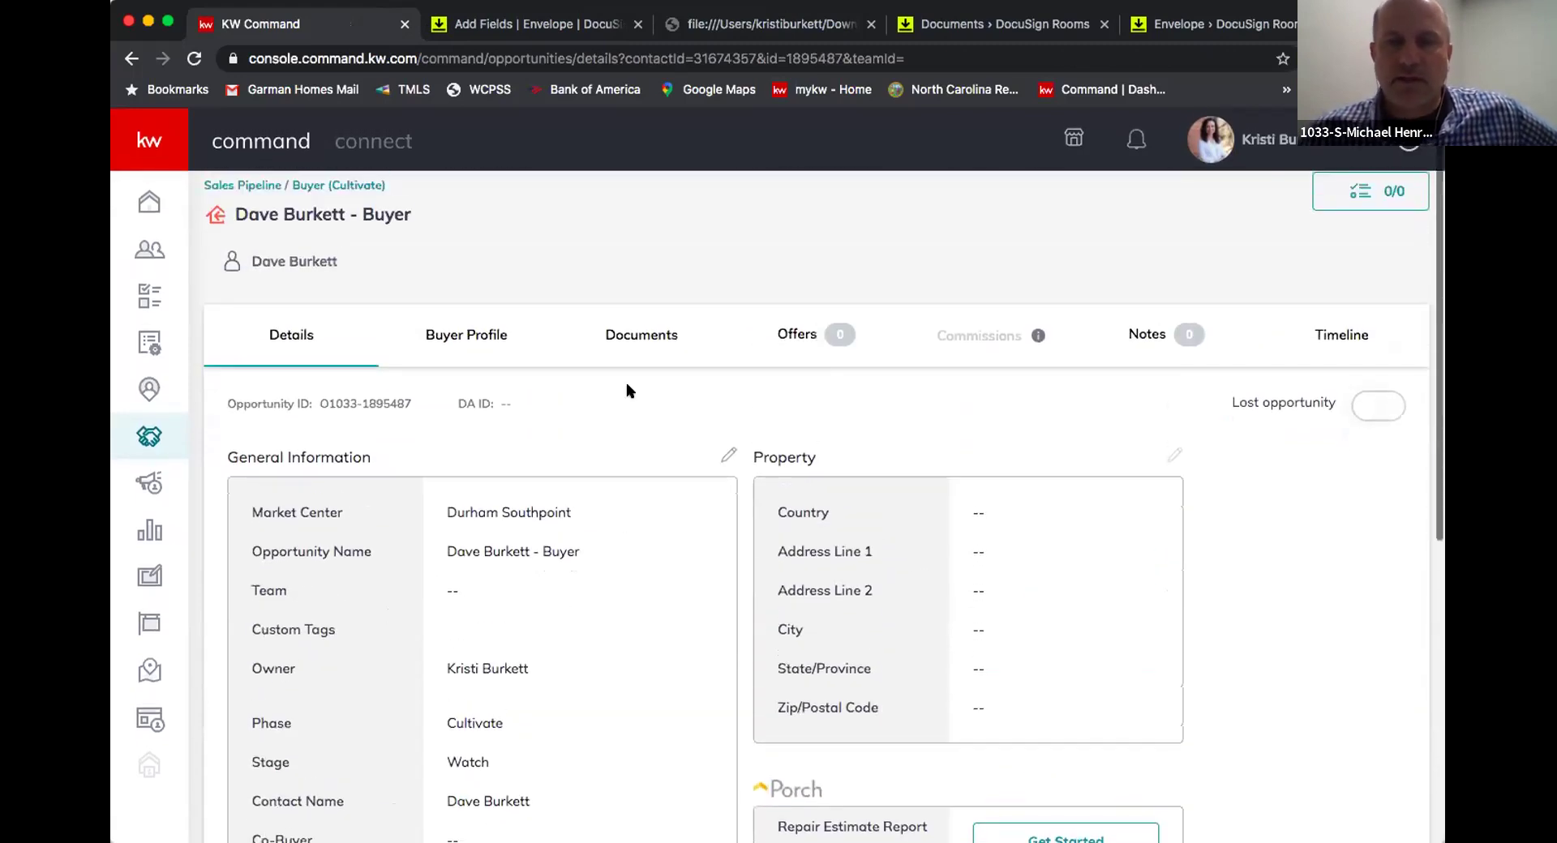
left_click(639, 337)
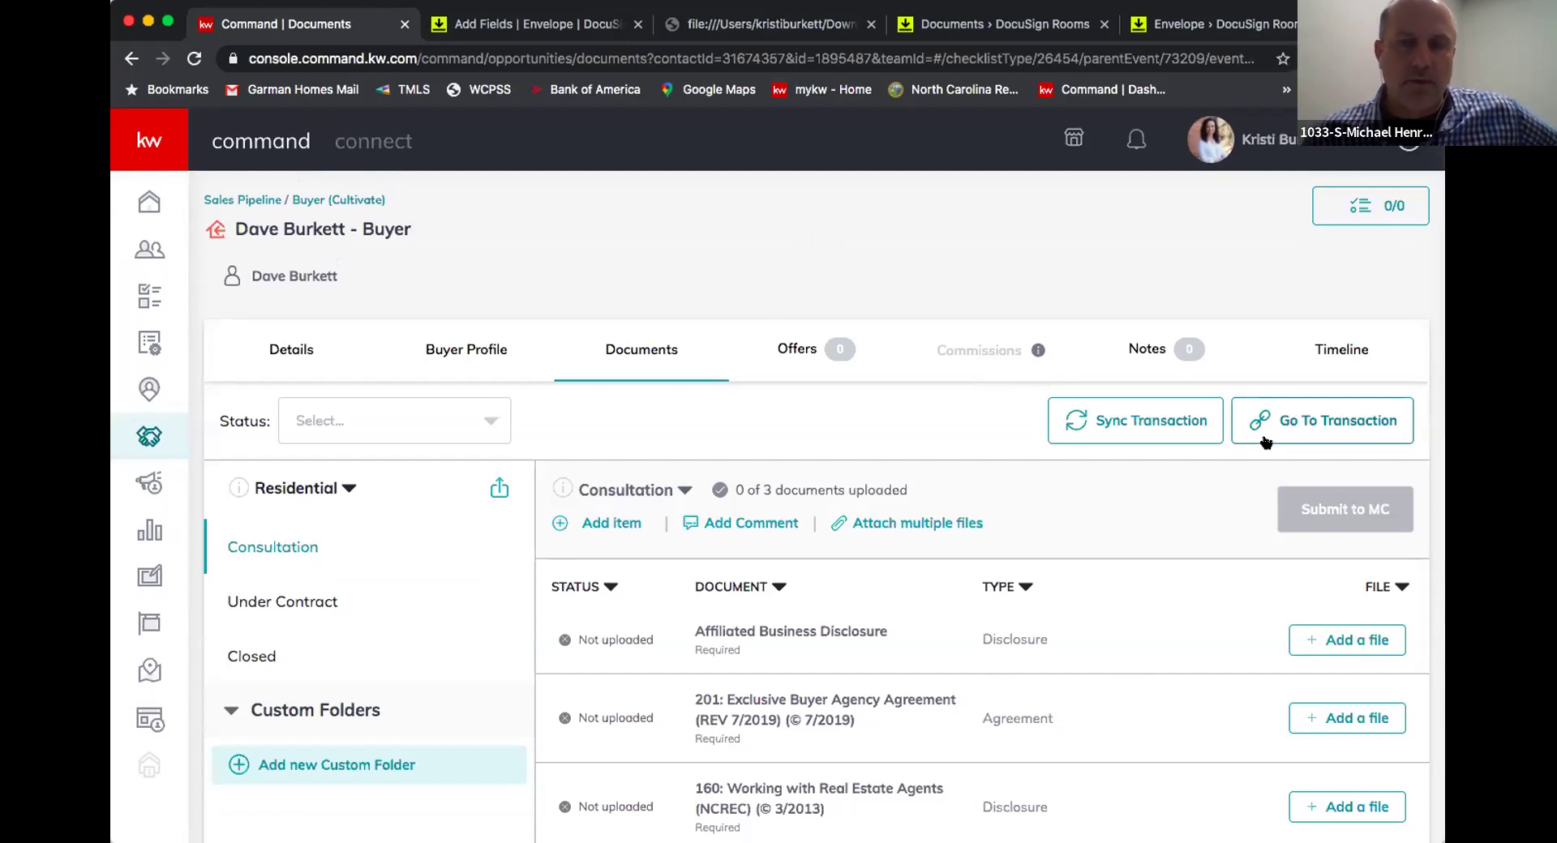
Step: From the opportunities table, open 124 Main St's documents and its linked transaction room
left_click(337, 200)
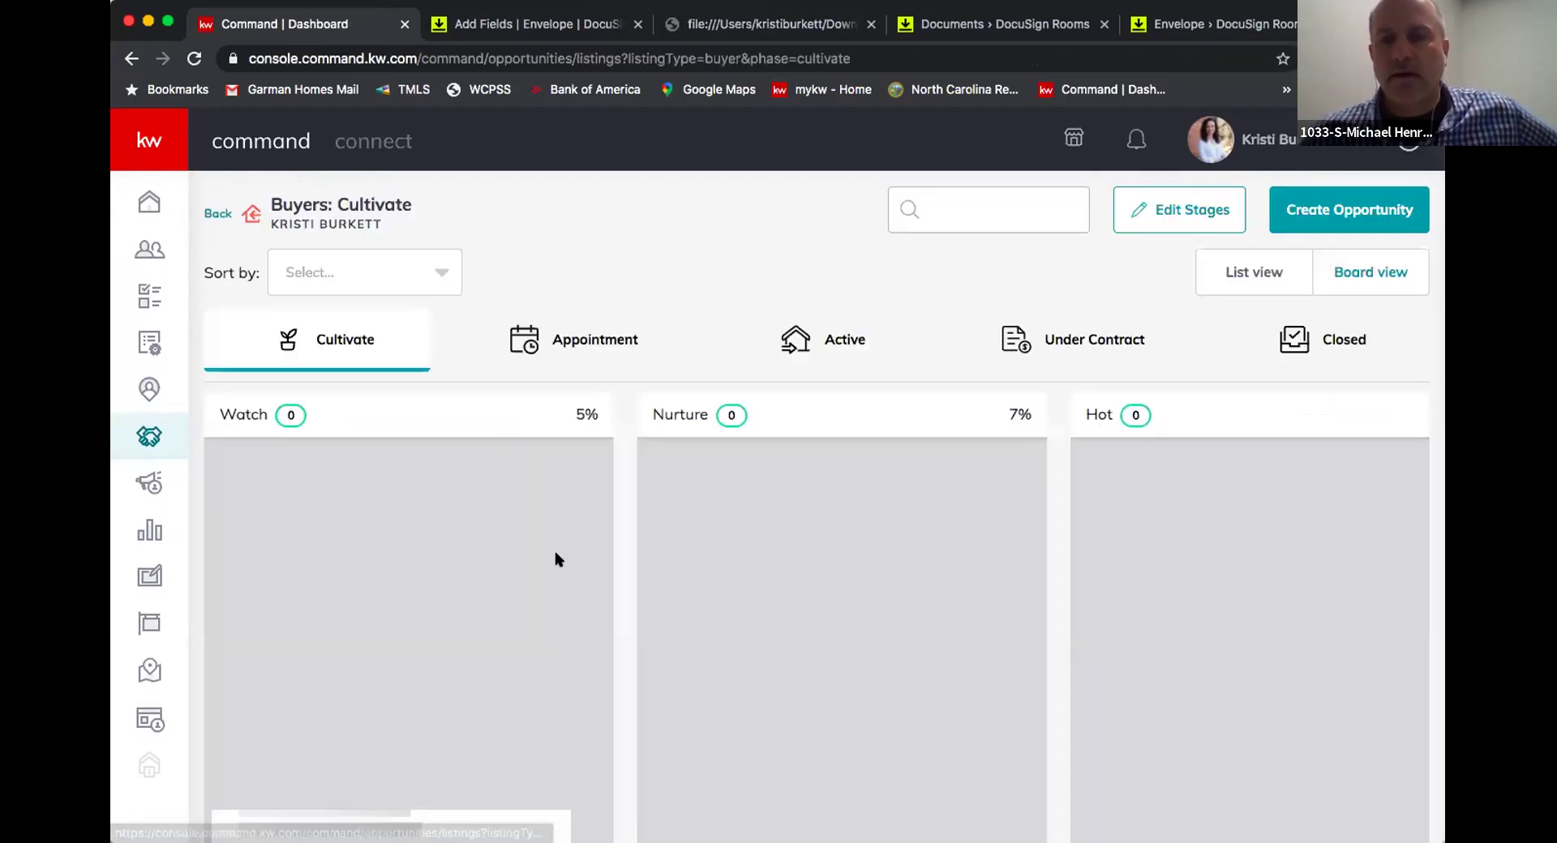
left_click(219, 216)
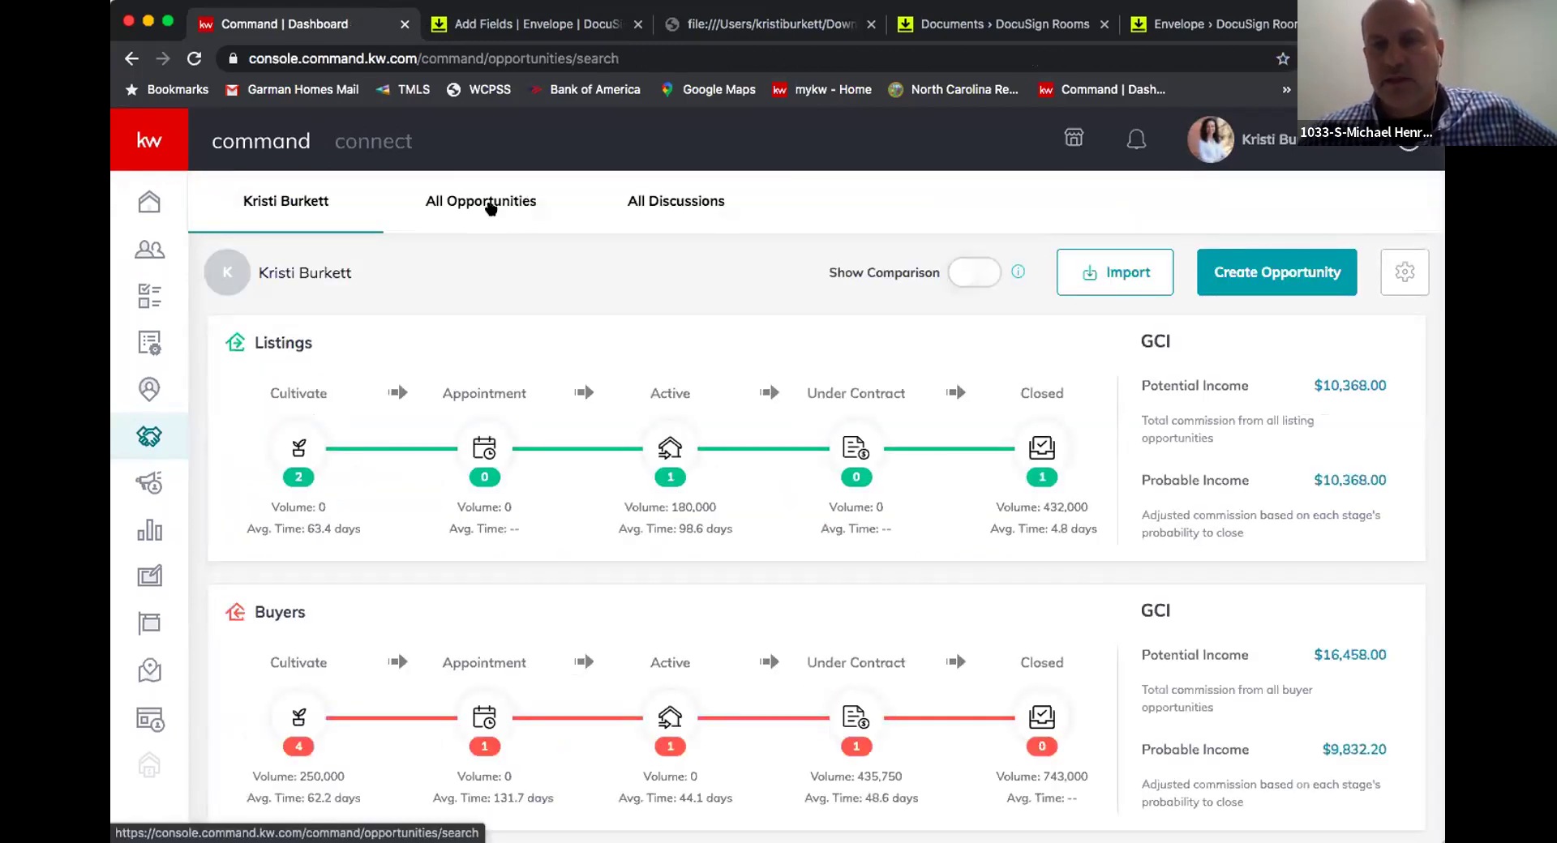
left_click(491, 203)
scroll(303, 624, "down", 3)
scroll(304, 627, "down", 5)
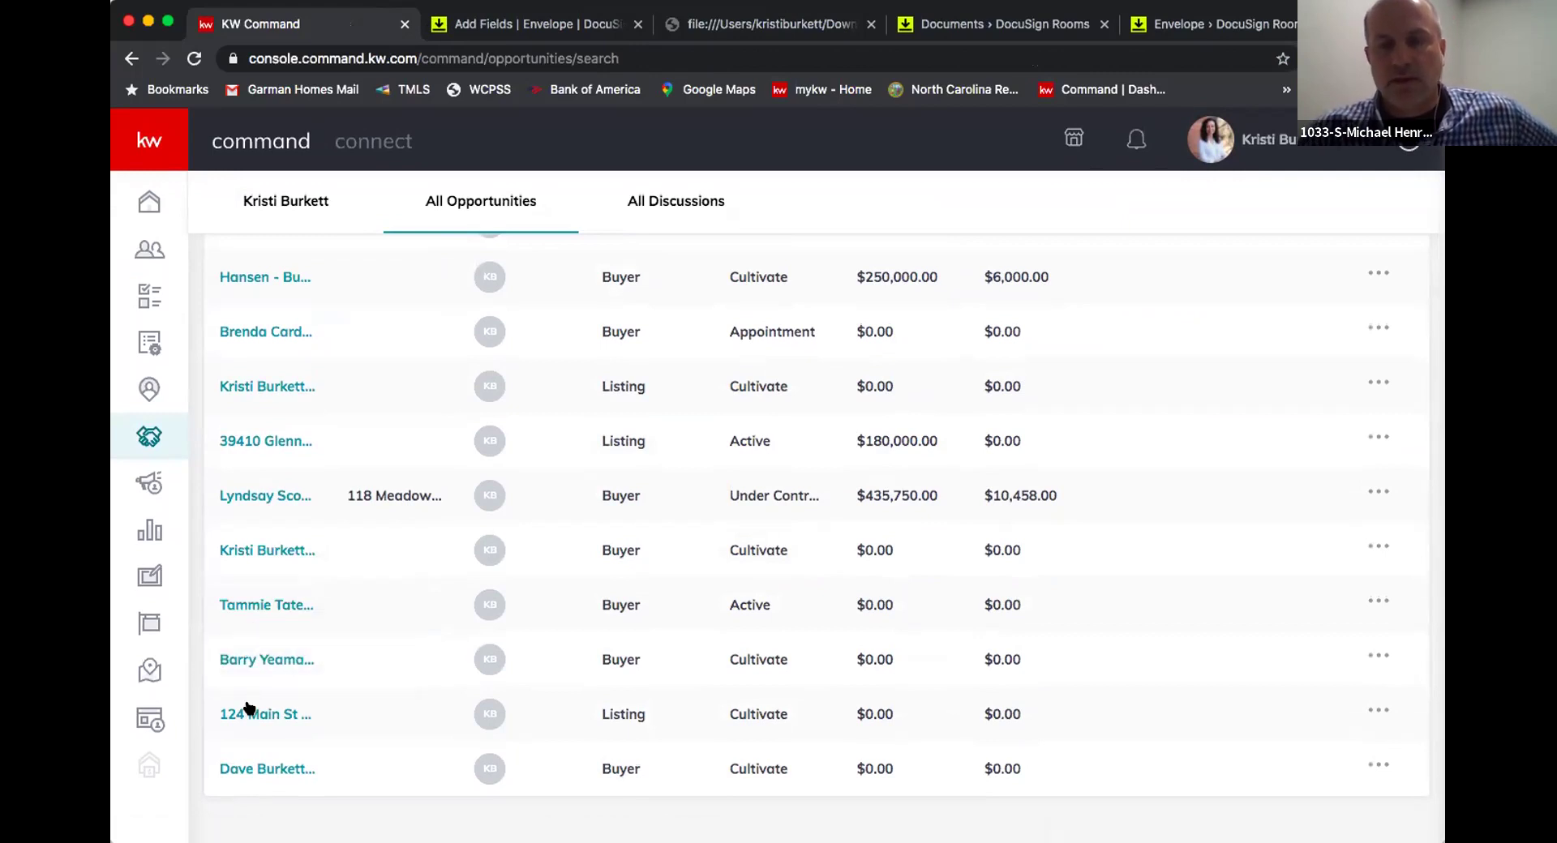
left_click(245, 714)
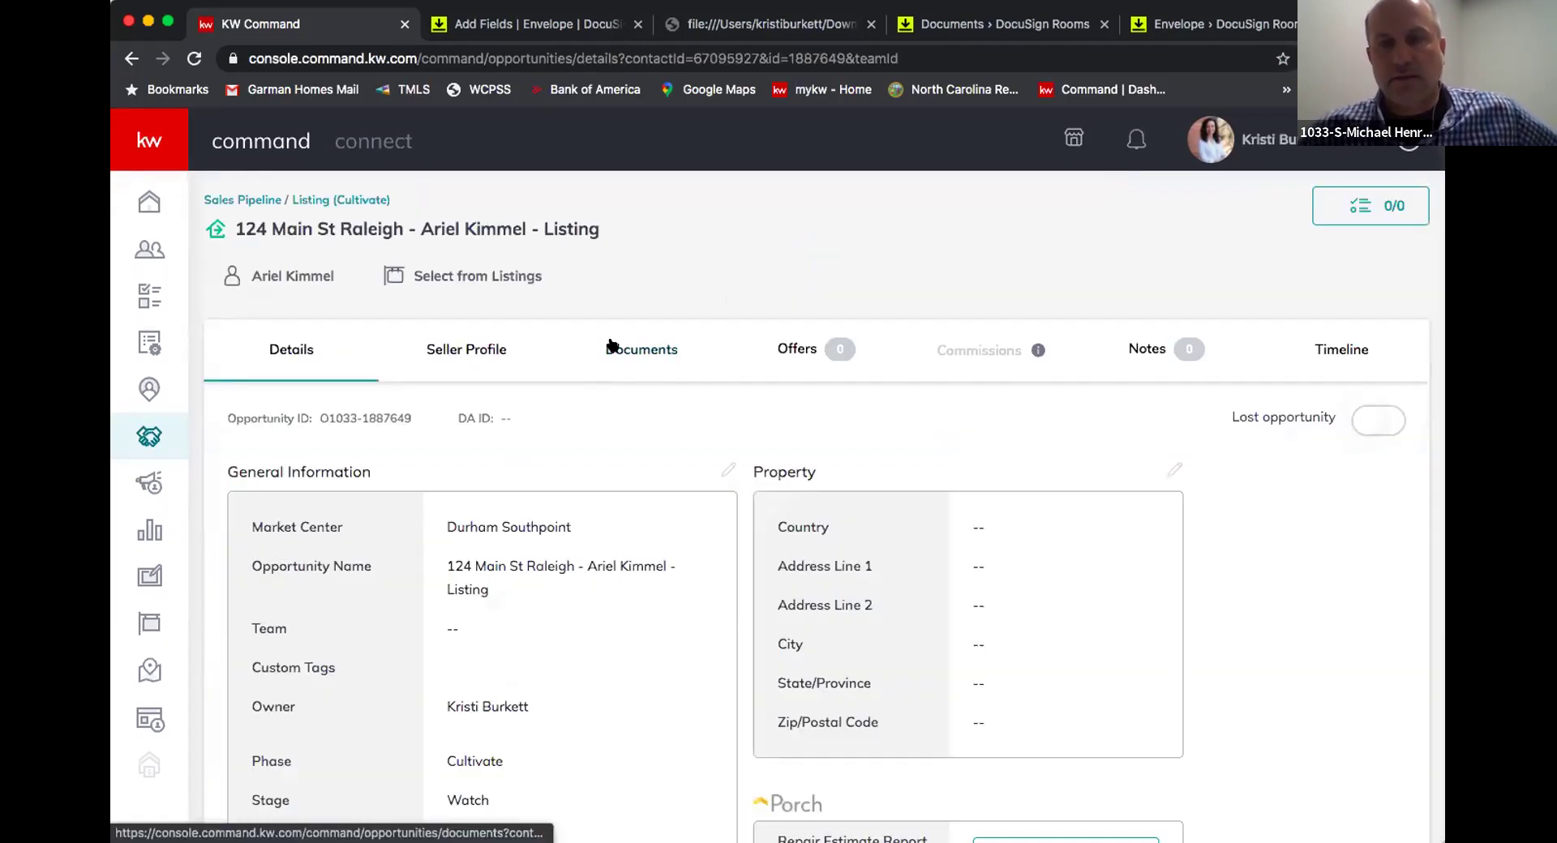
left_click(637, 347)
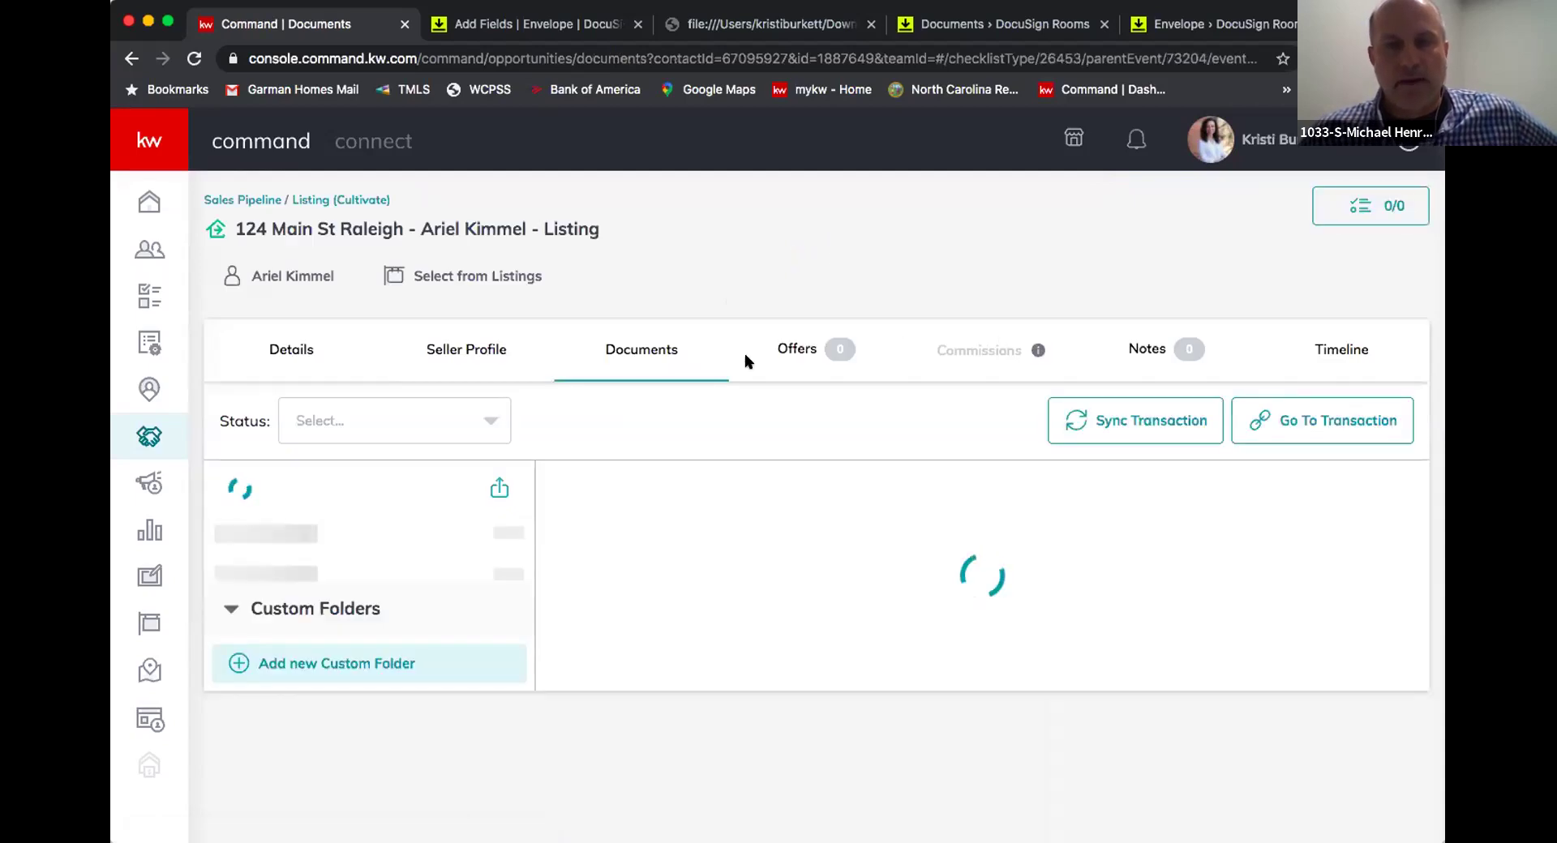
left_click(1265, 420)
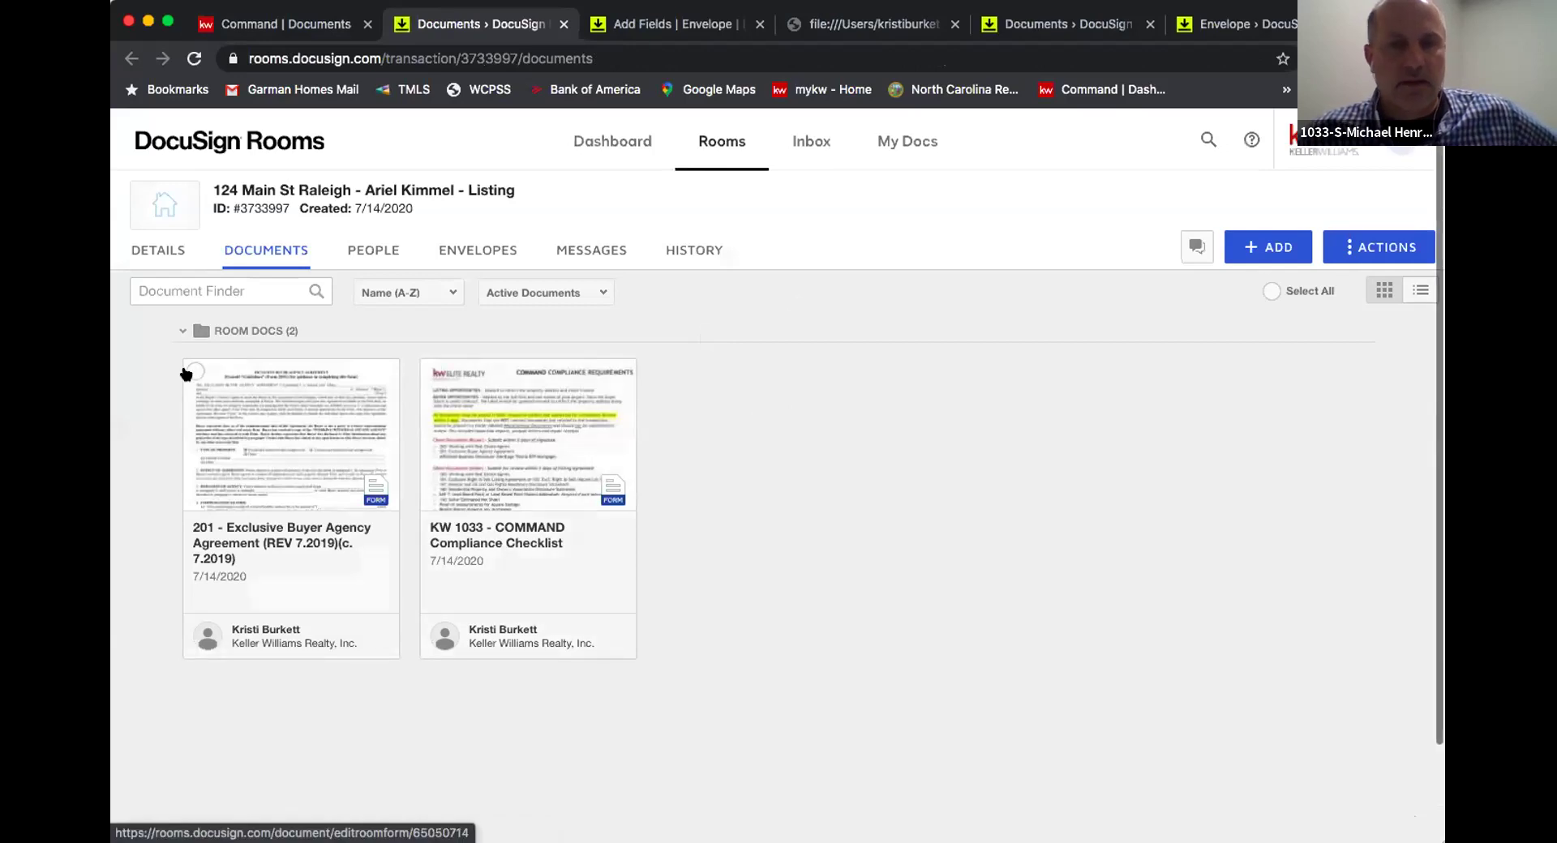
left_click(189, 372)
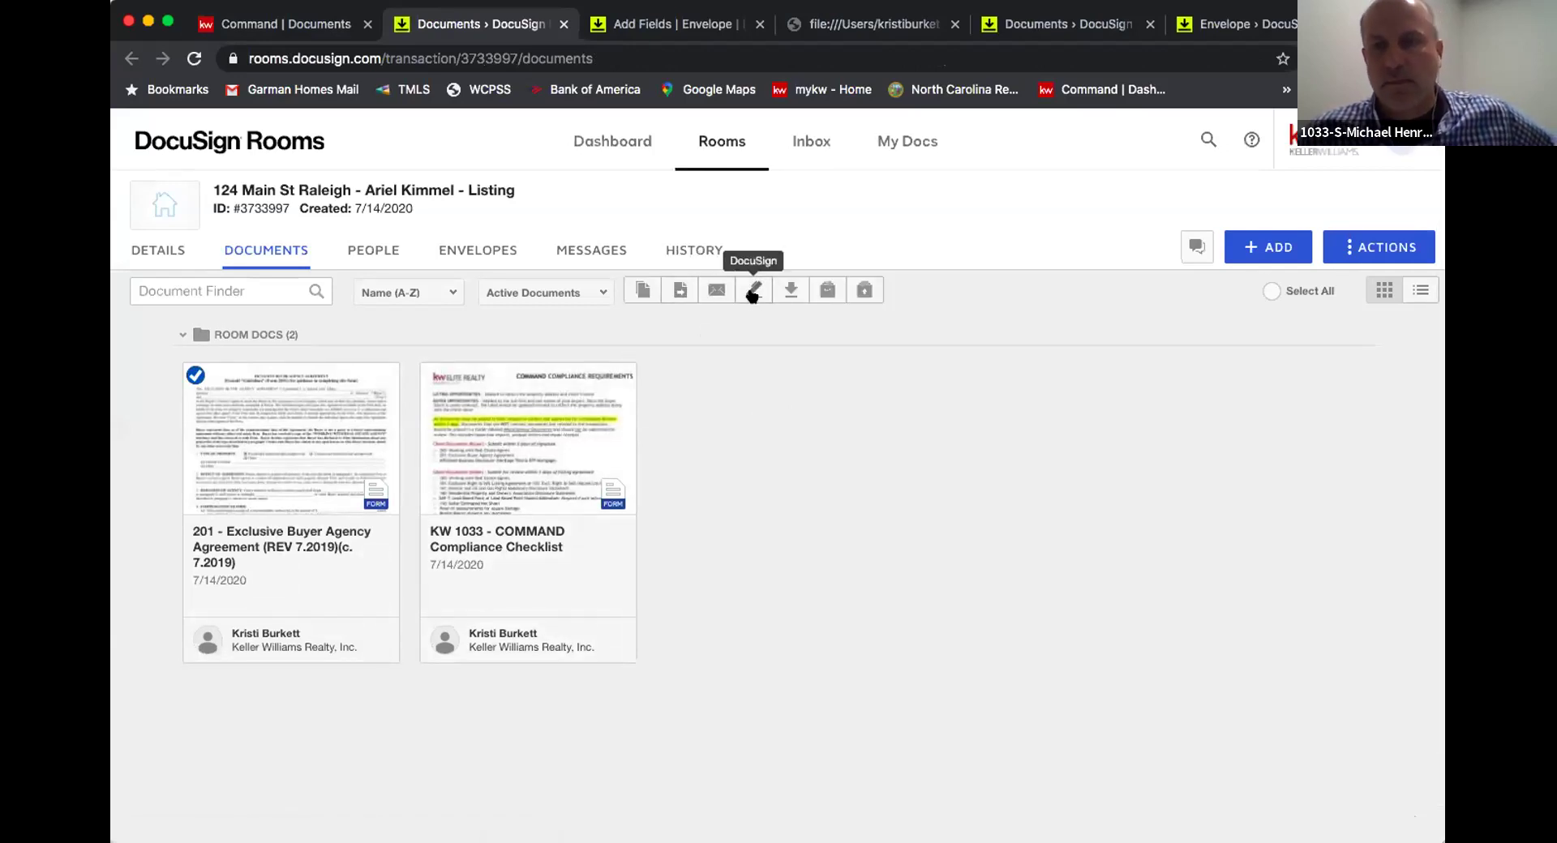
left_click(196, 374)
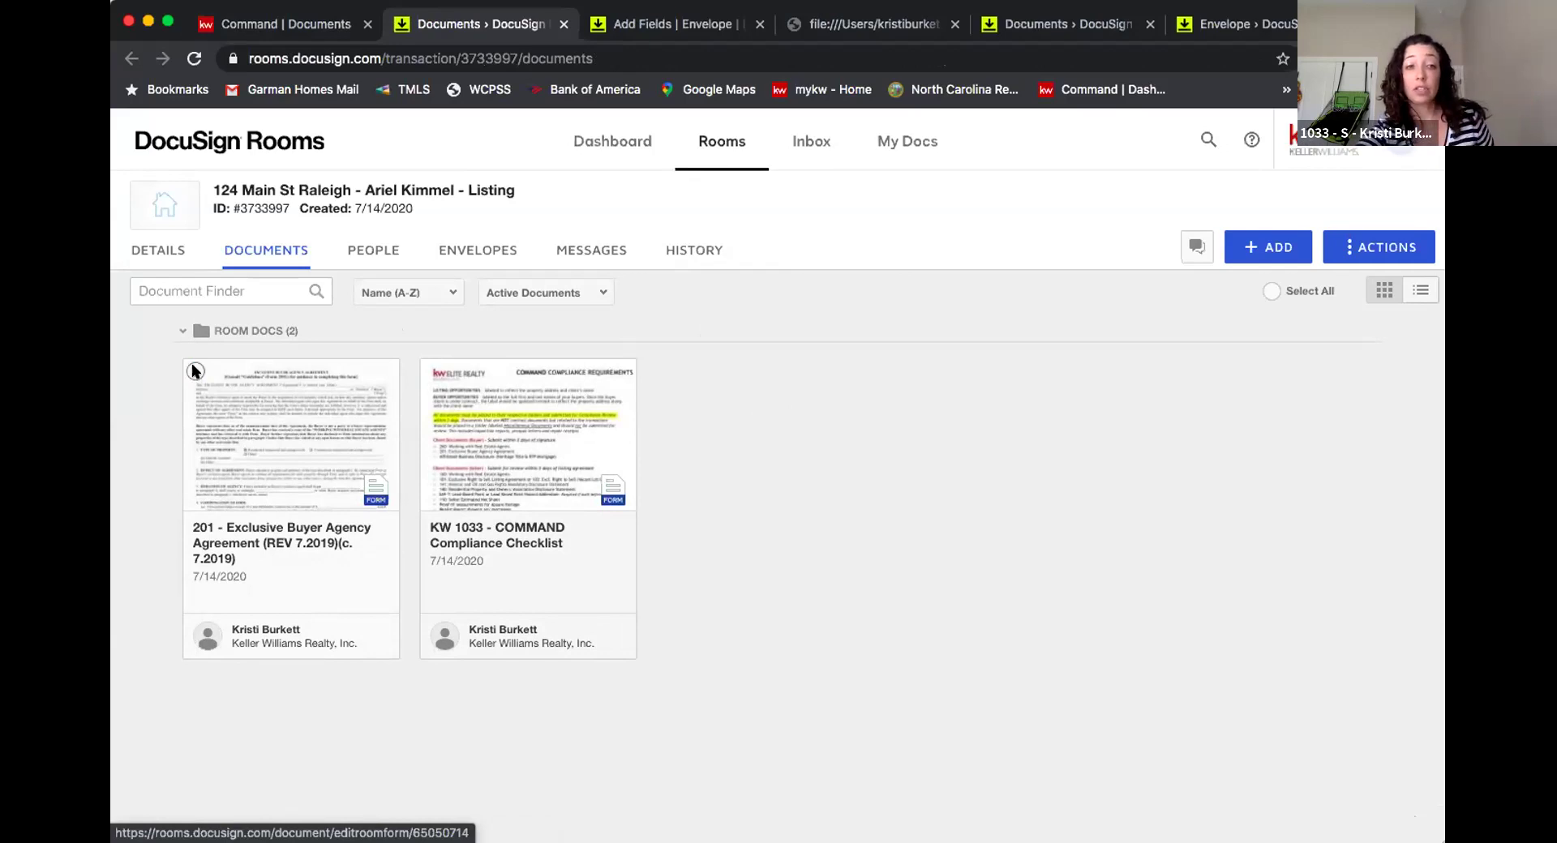
left_click(300, 435)
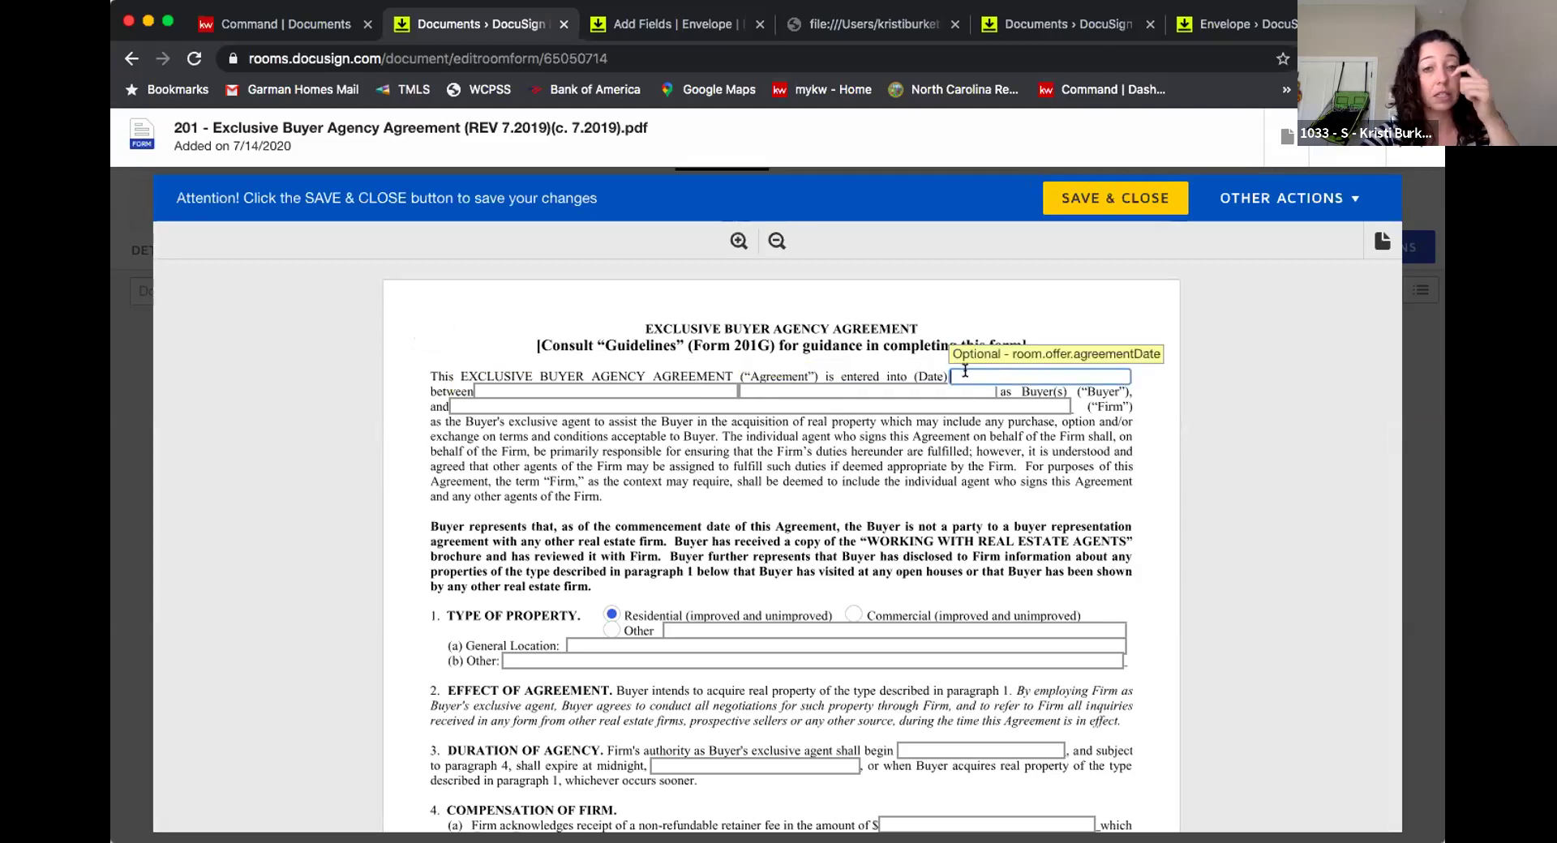
Step: Enter the date July 15, 2020 and the buyer's name in the form's top fields
type("July")
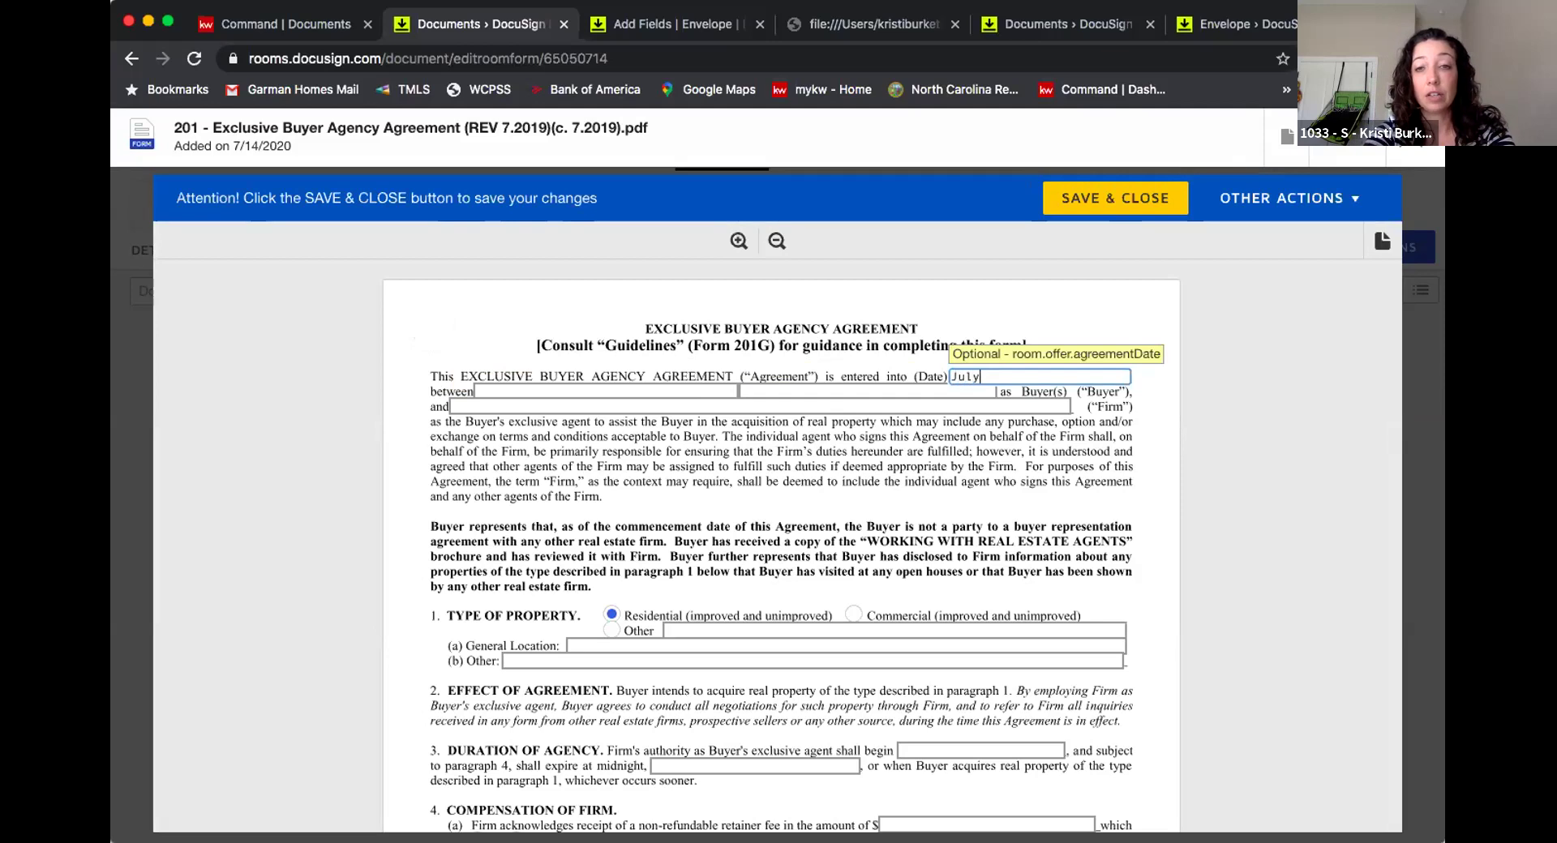
type(" 15, 2000")
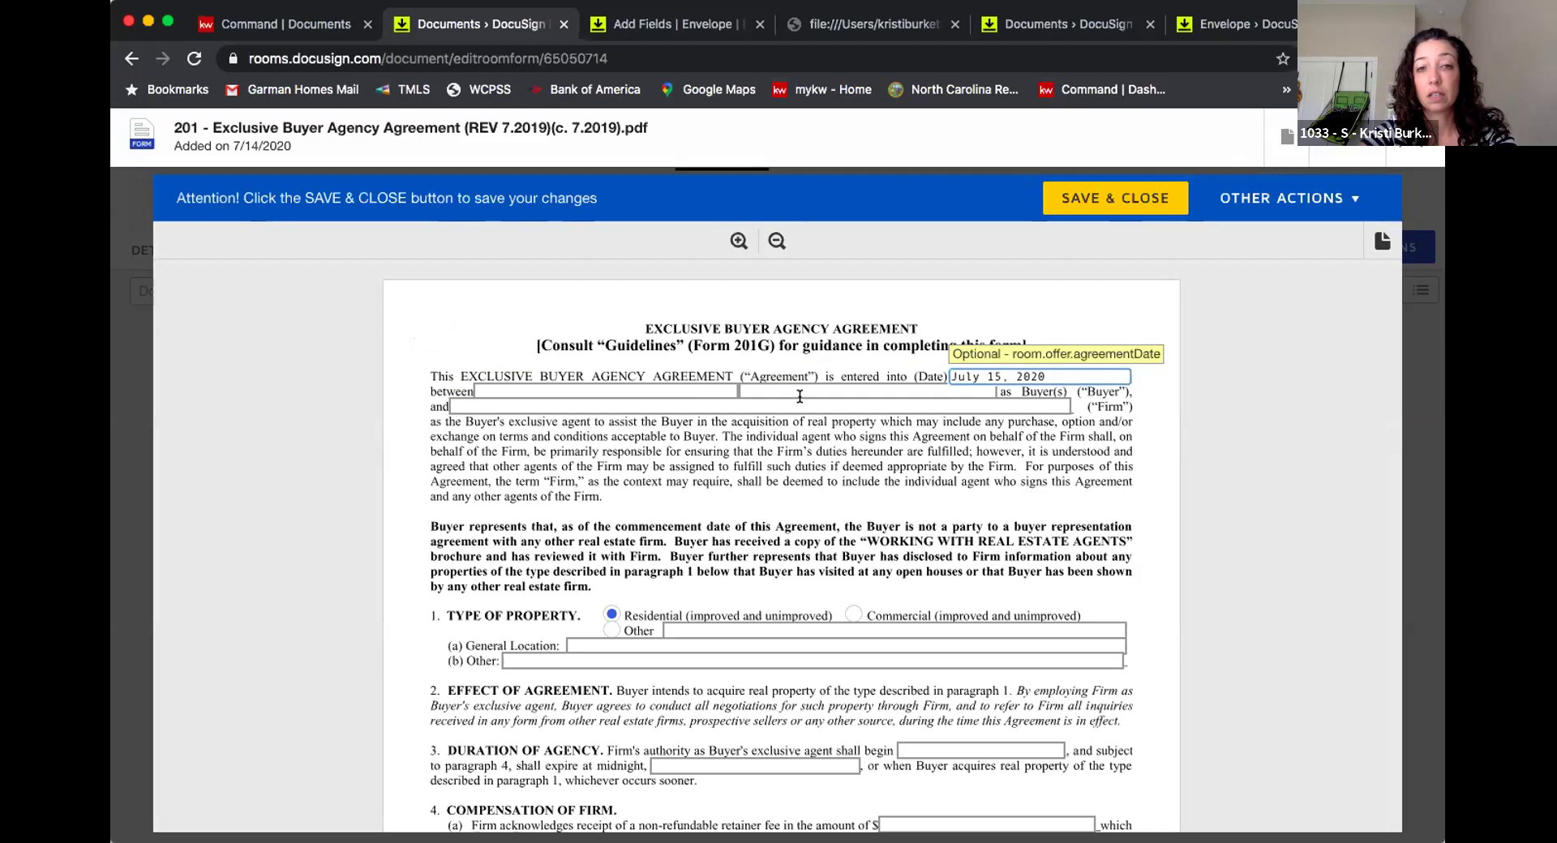
left_click(660, 402)
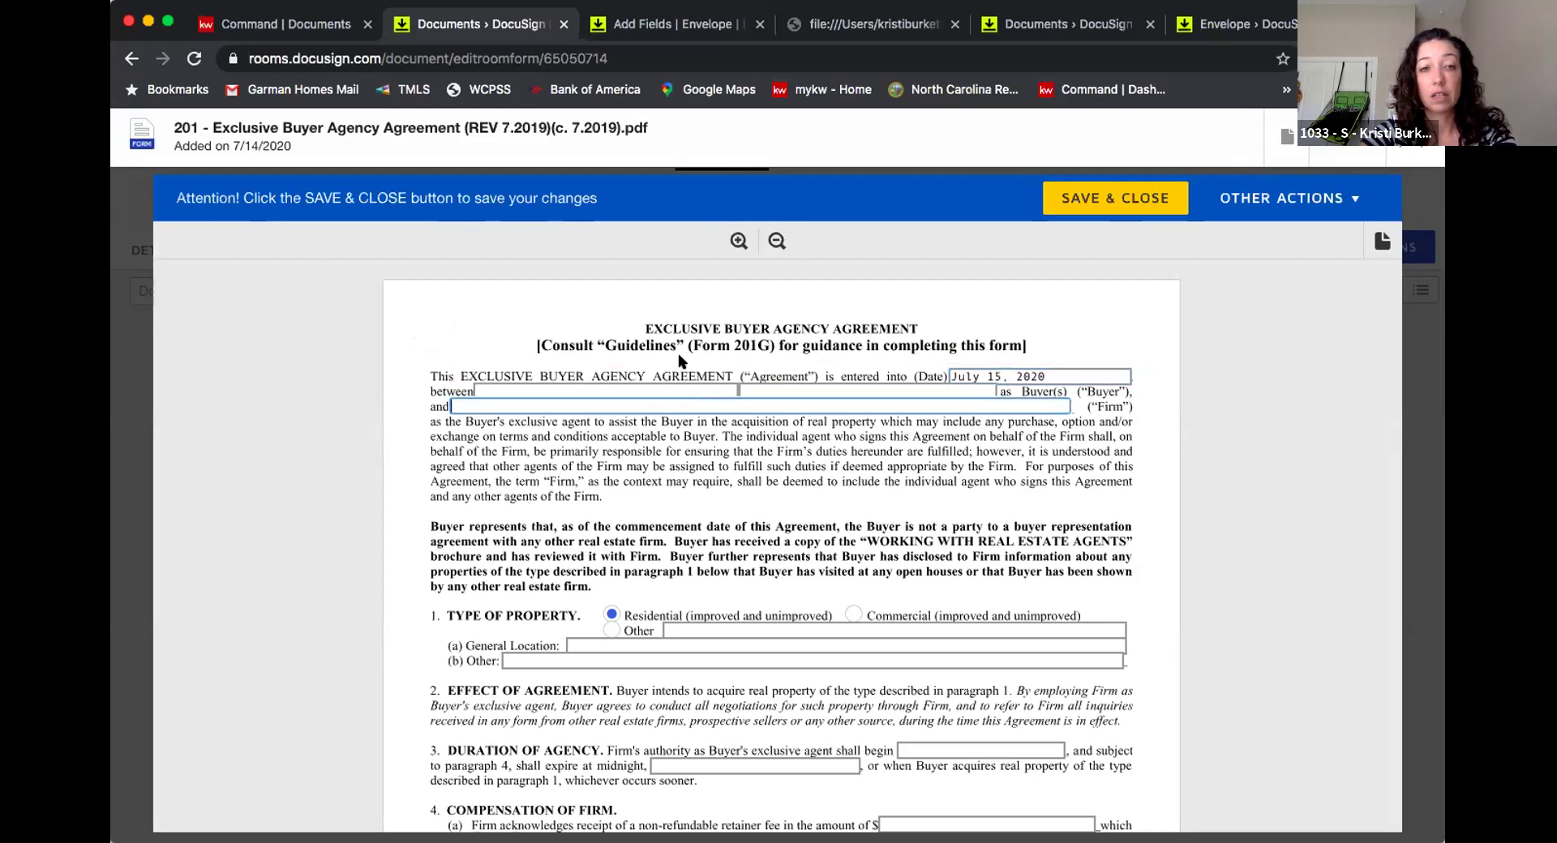
left_click(553, 384)
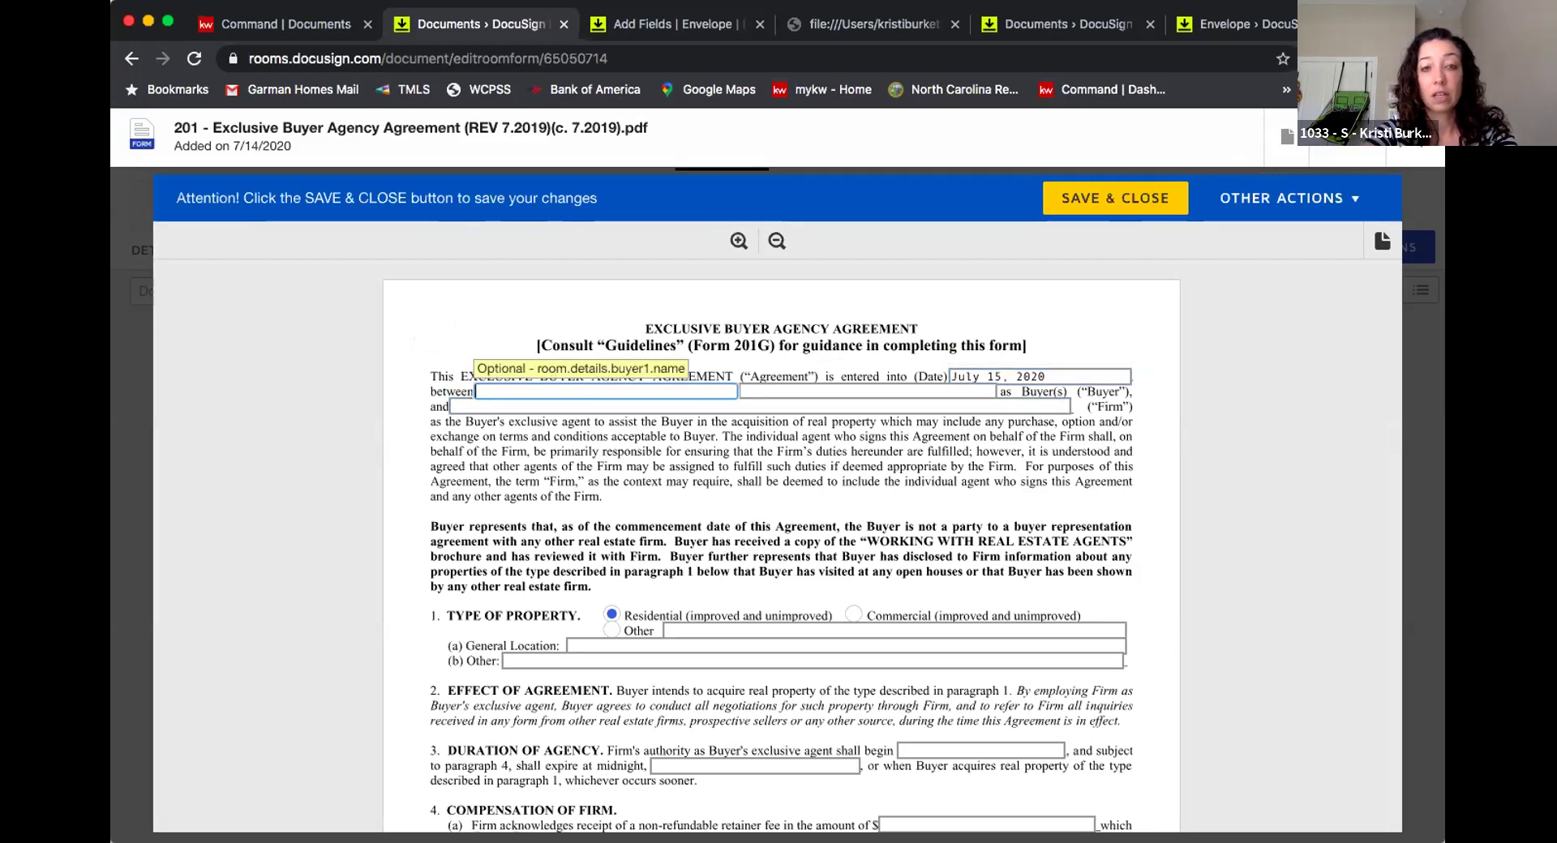
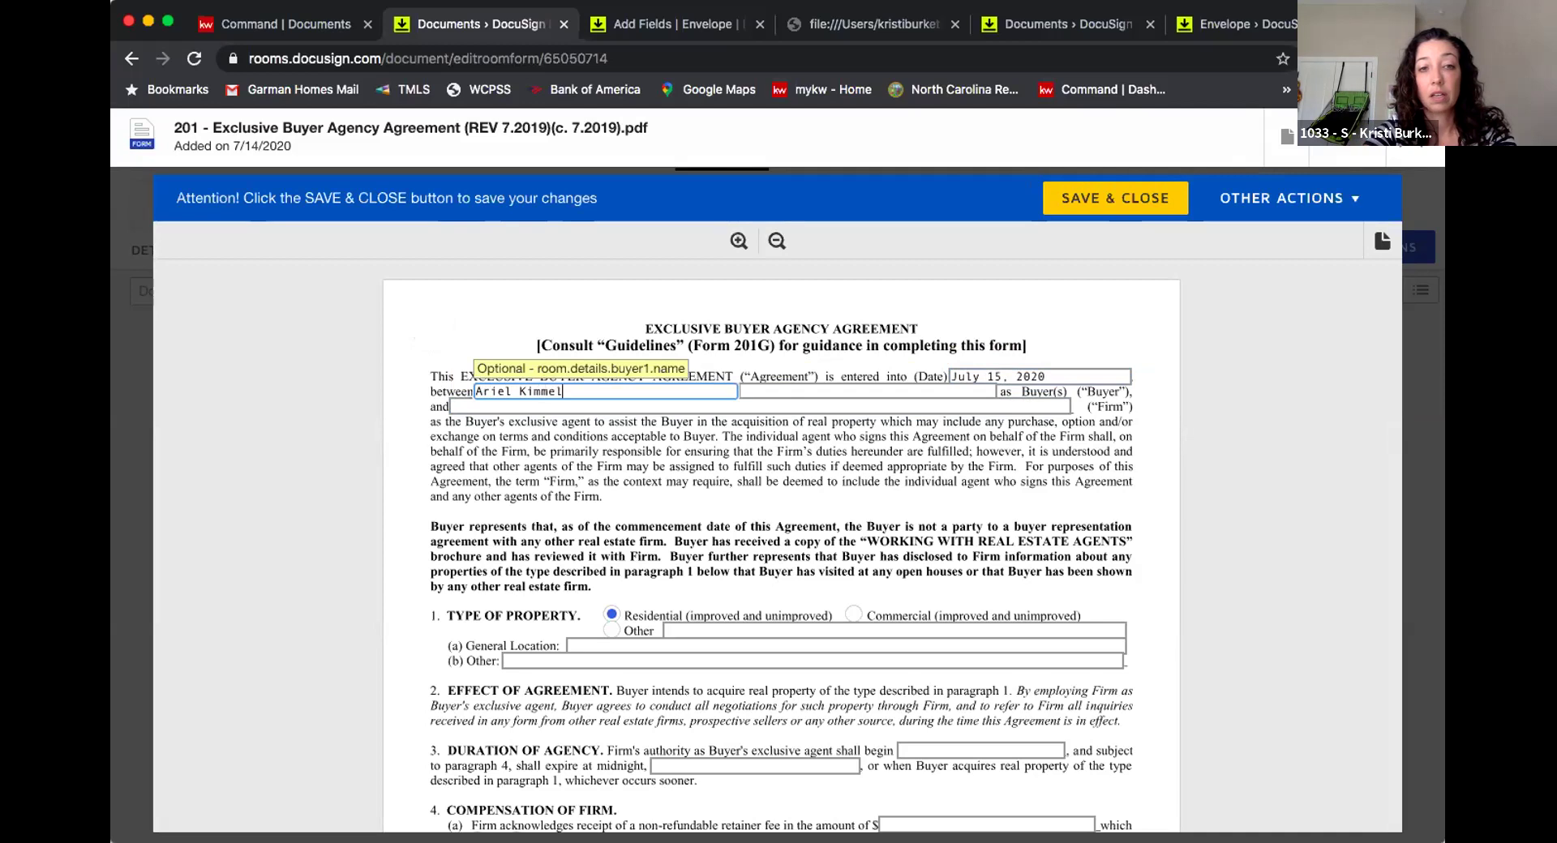
left_click(556, 418)
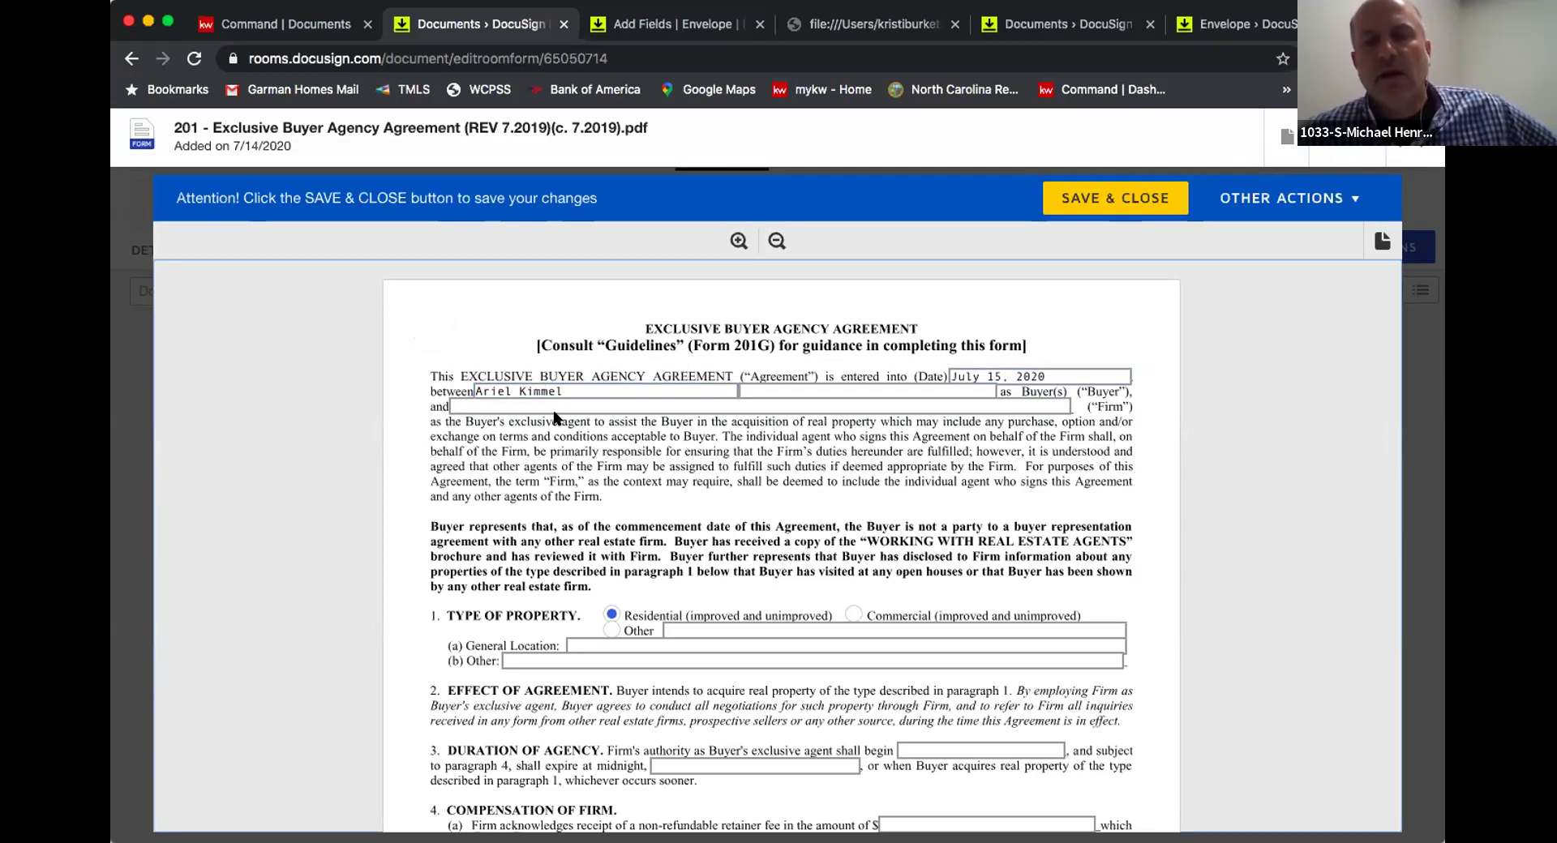
Step: Enter firm Keller Williams Elite Realty and scroll through the rest of the form
left_click(494, 403)
type("Keller Williams Eli")
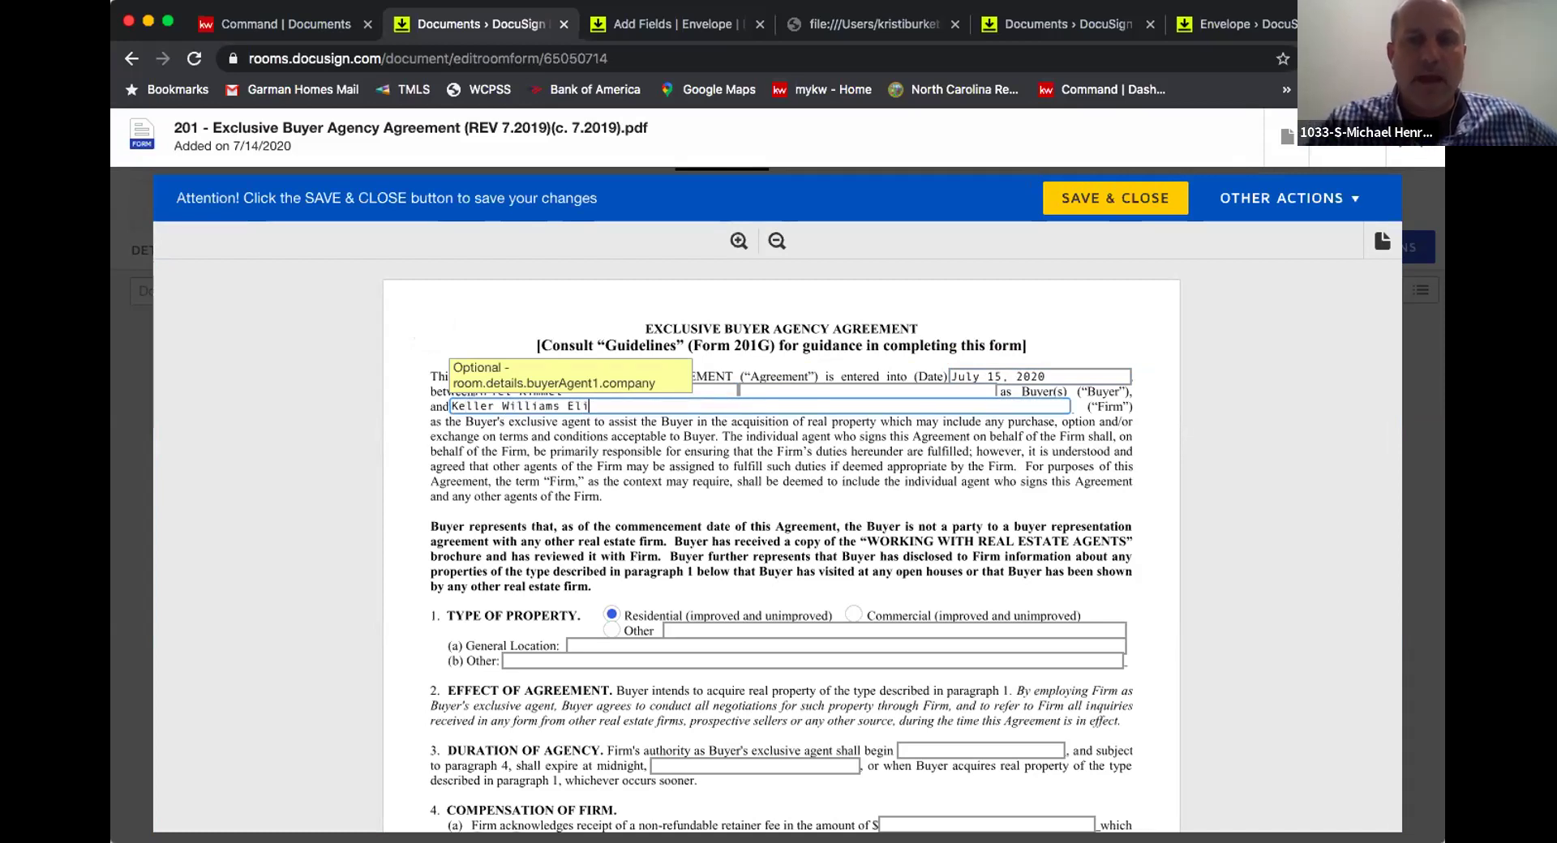
type("te Realty")
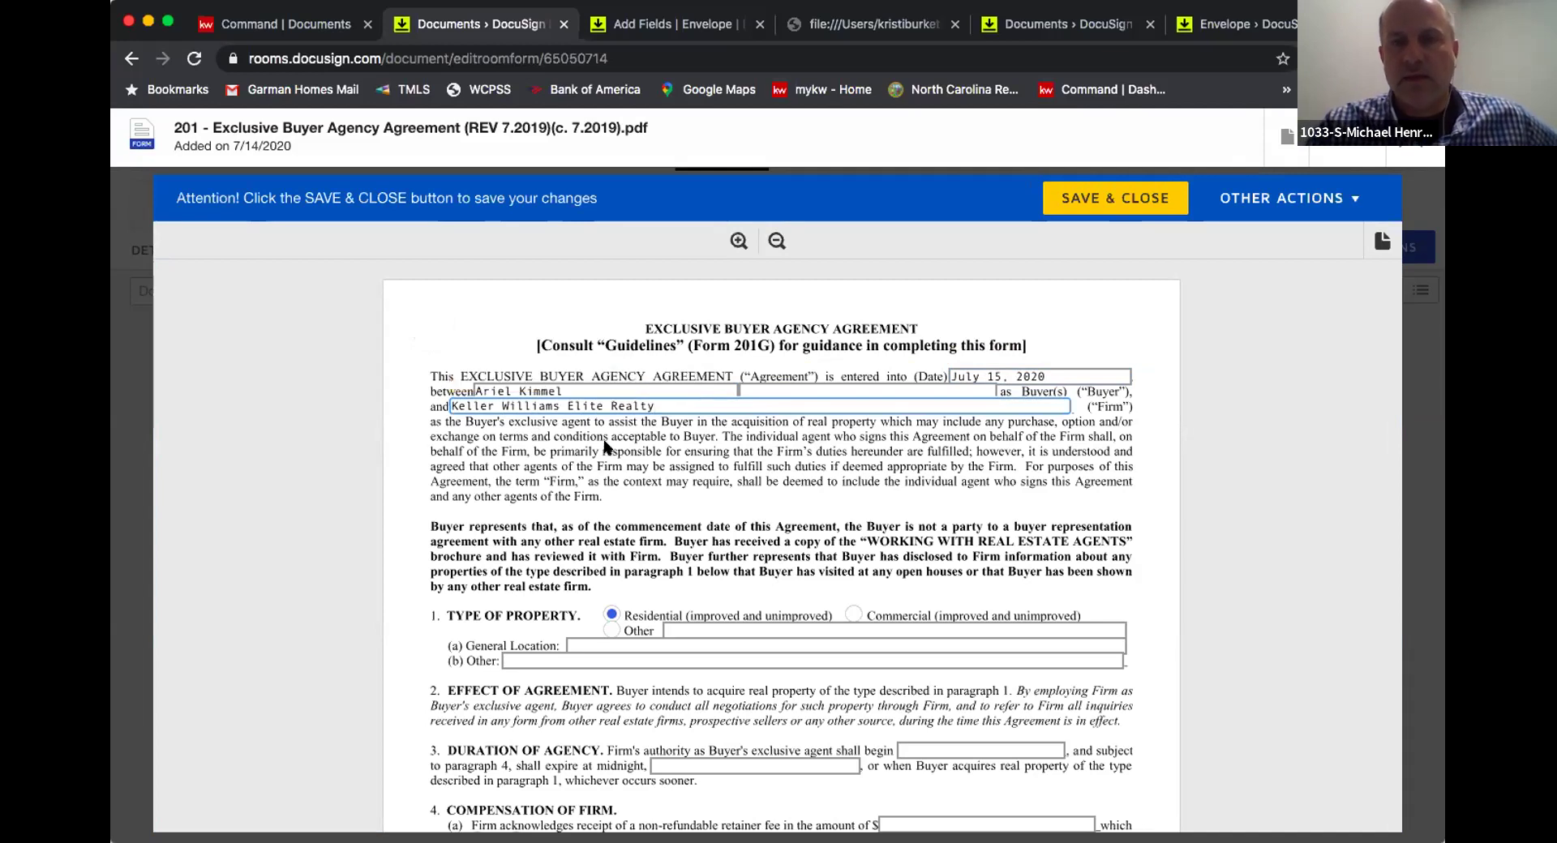
scroll(630, 459, "down", 2)
scroll(630, 460, "down", 10)
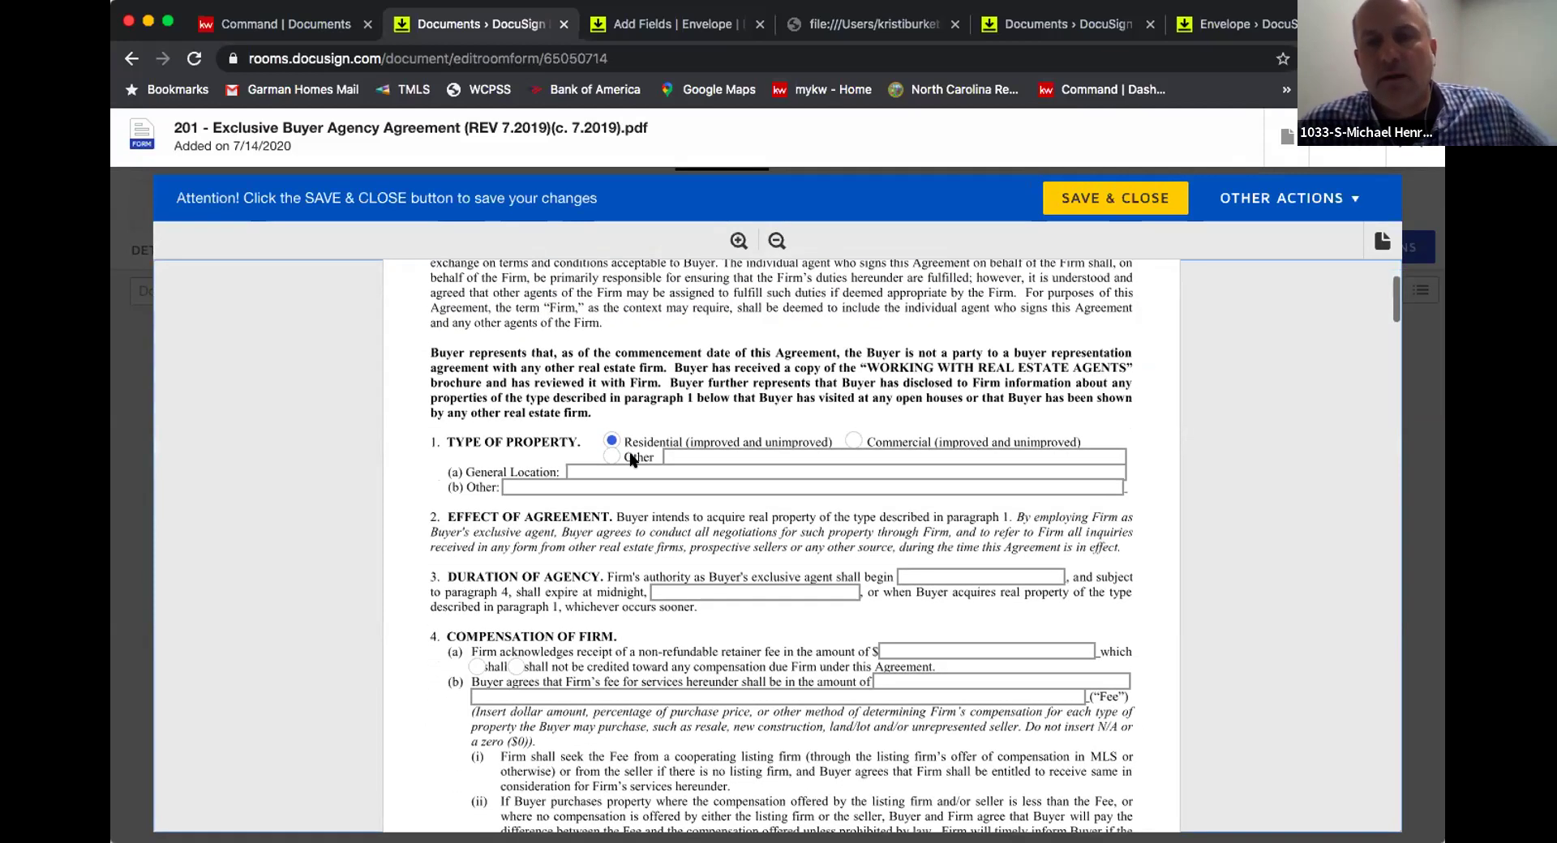
scroll(630, 460, "down", 15)
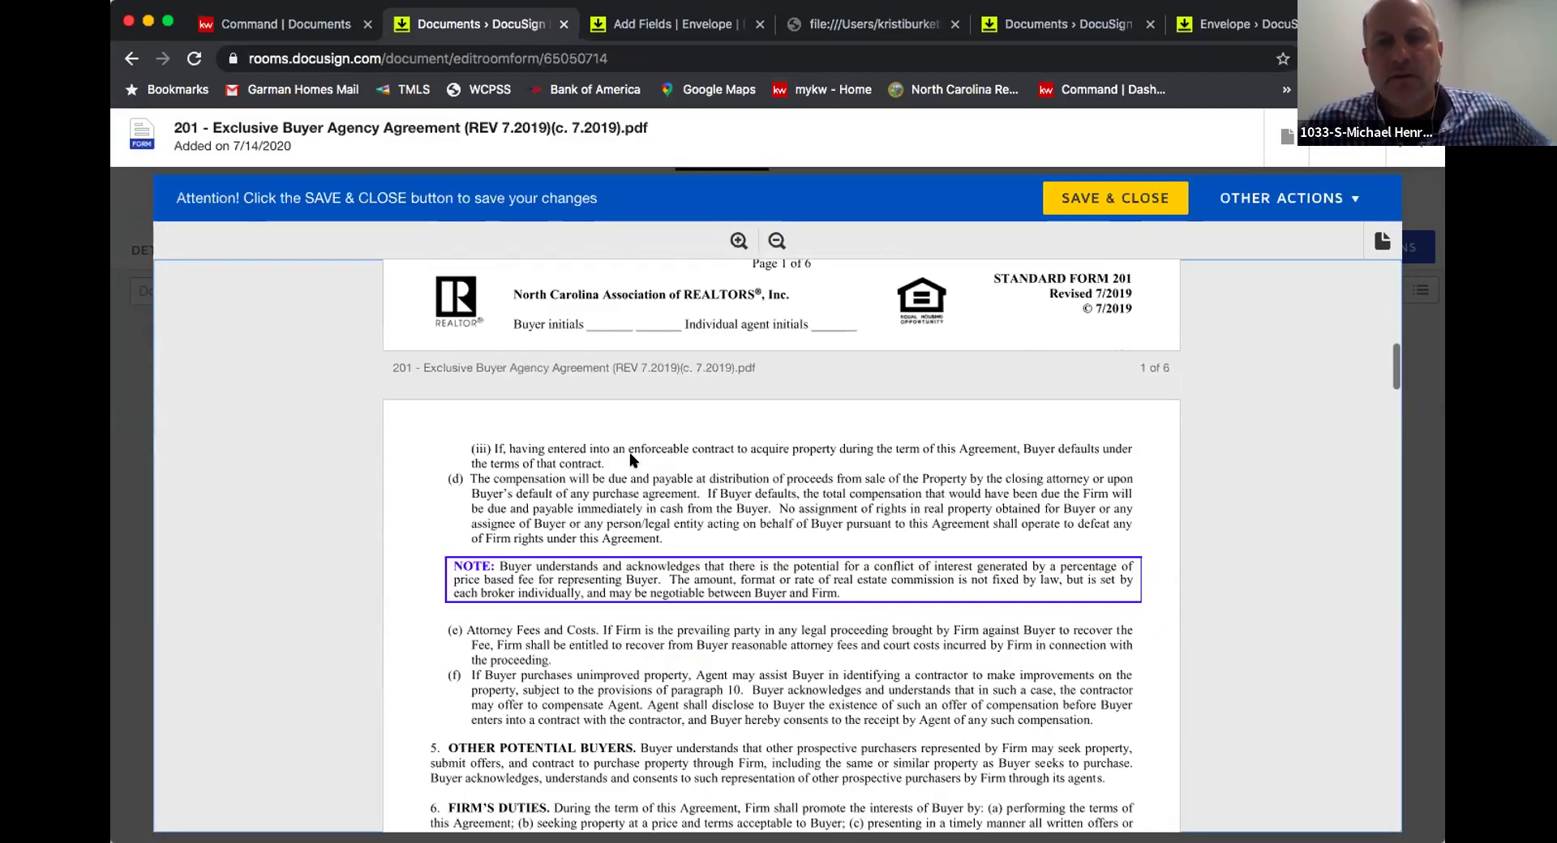
scroll(630, 460, "down", 15)
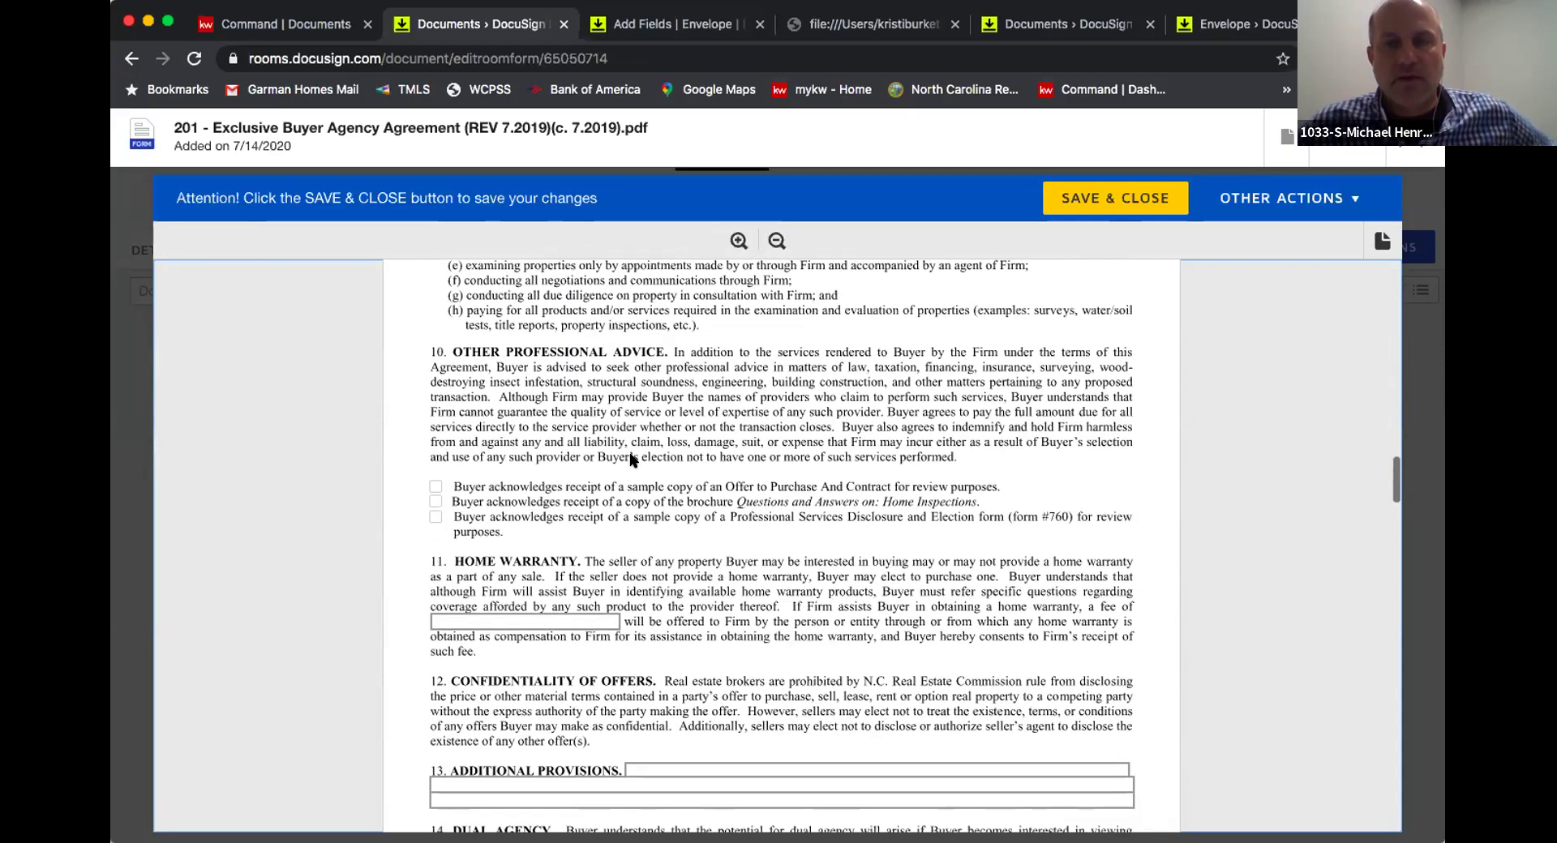
scroll(631, 460, "down", 12)
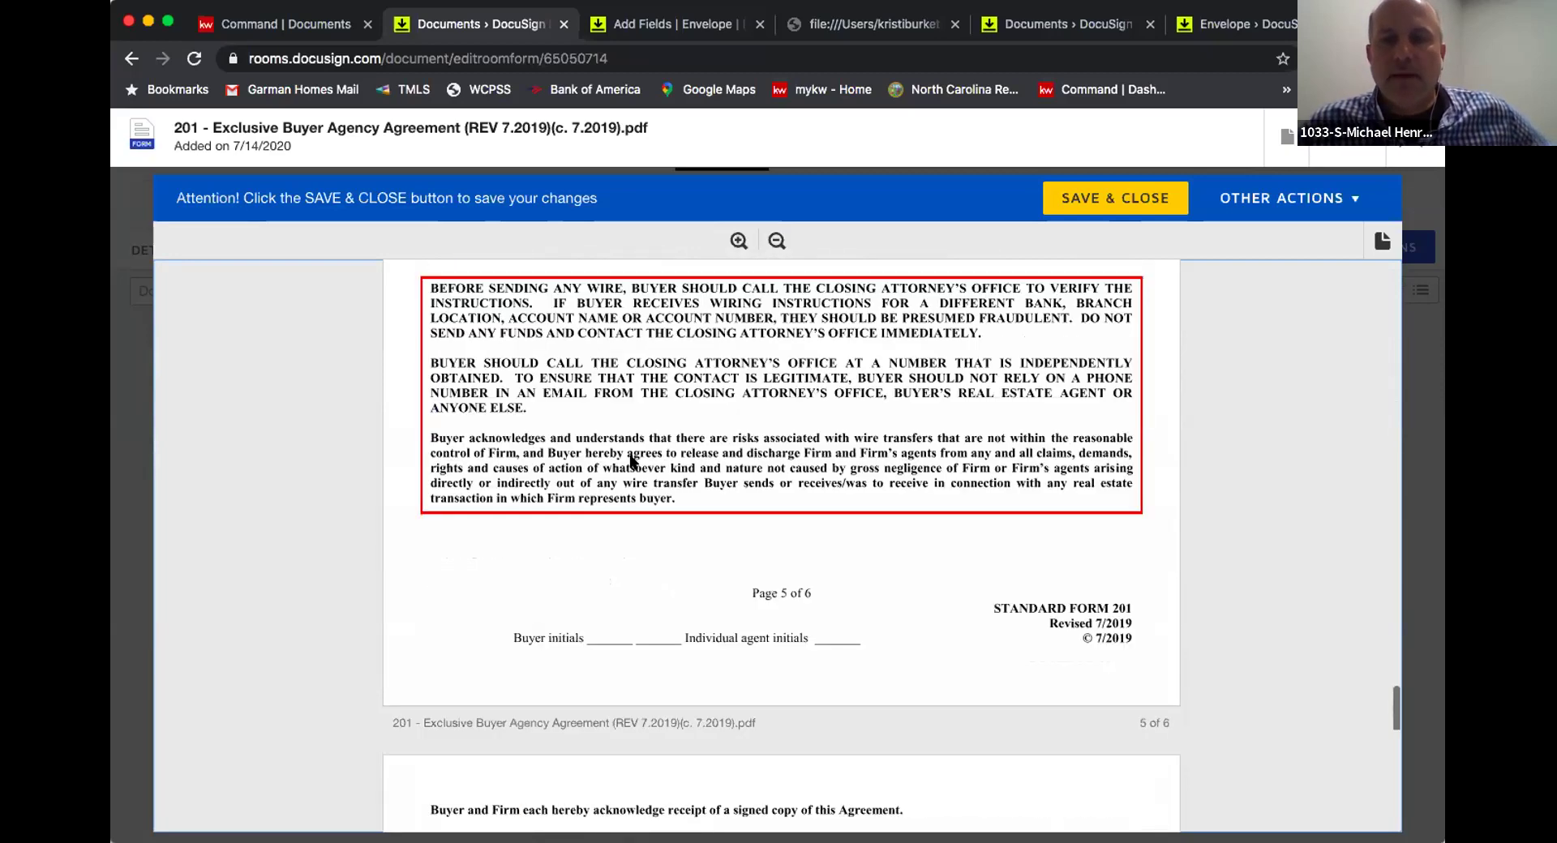
scroll(630, 460, "up", 8)
scroll(630, 460, "up", 20)
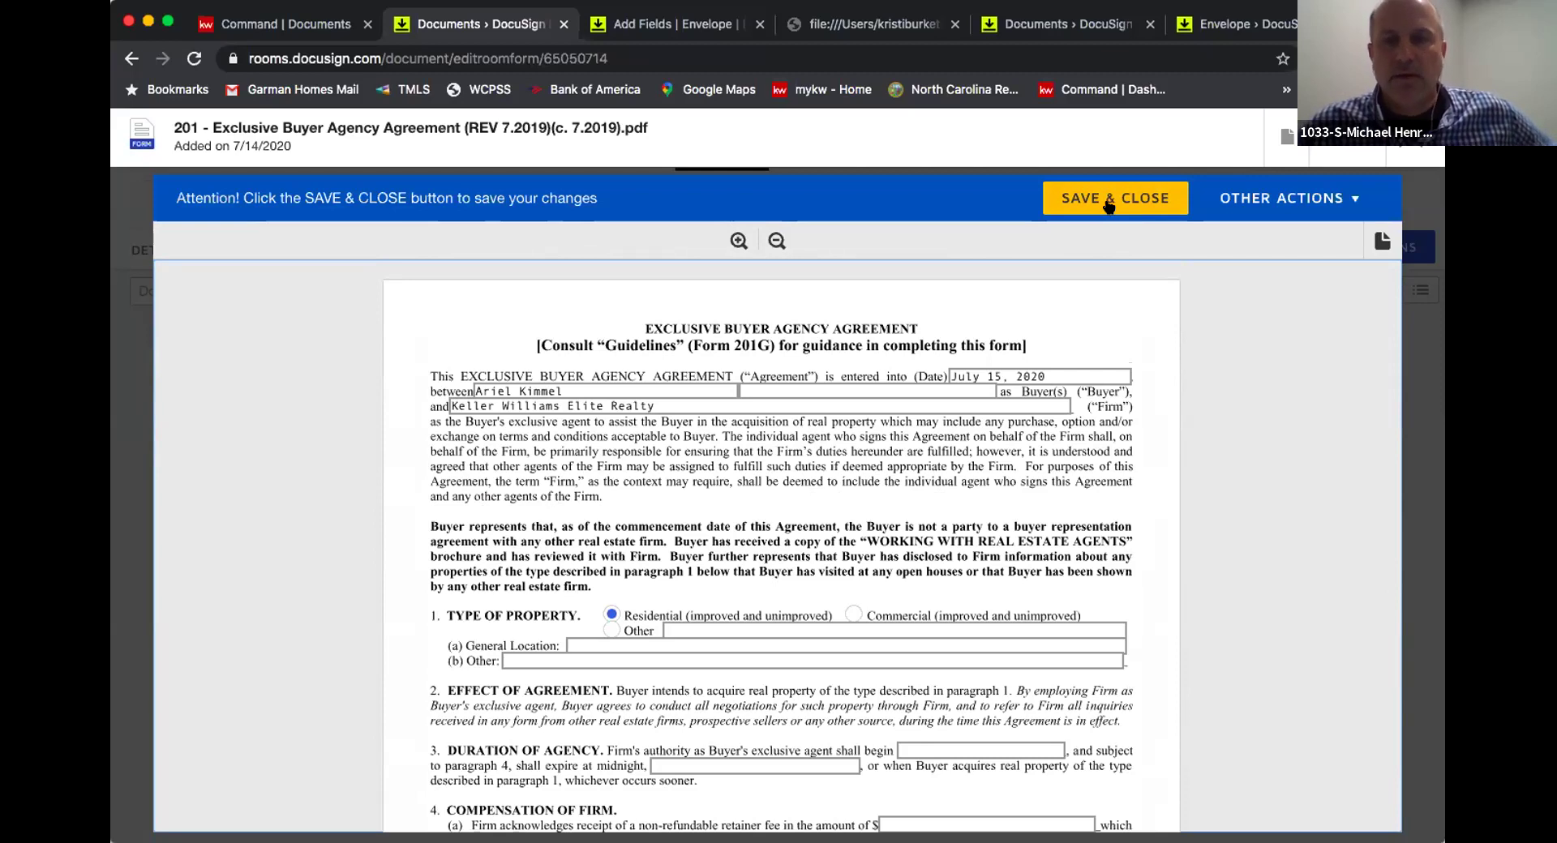
Step: Save and close form 201, then view the room's Details page
left_click(1110, 206)
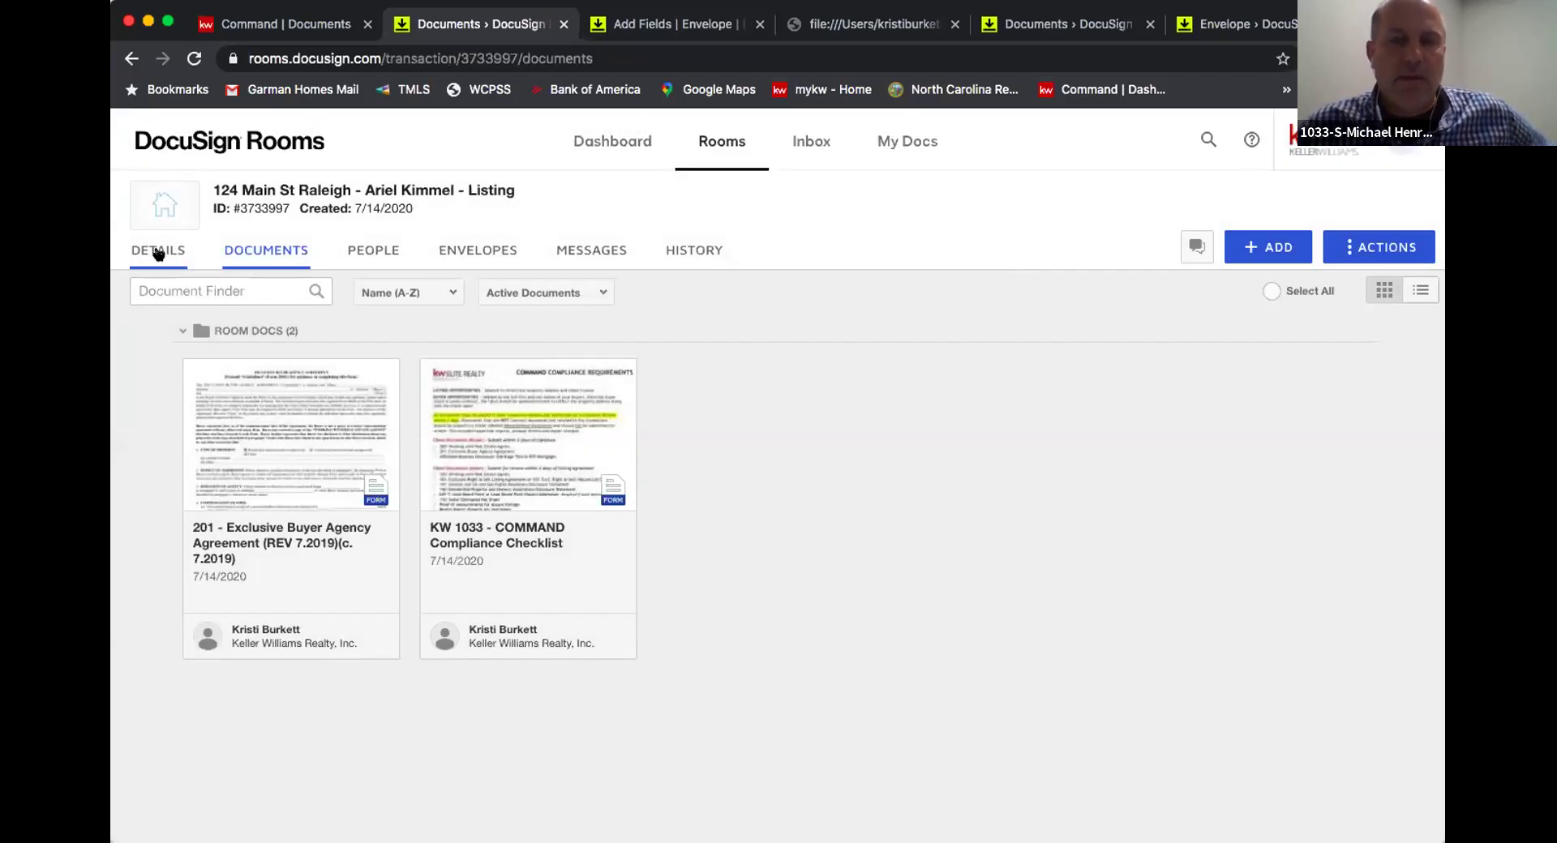
left_click(162, 251)
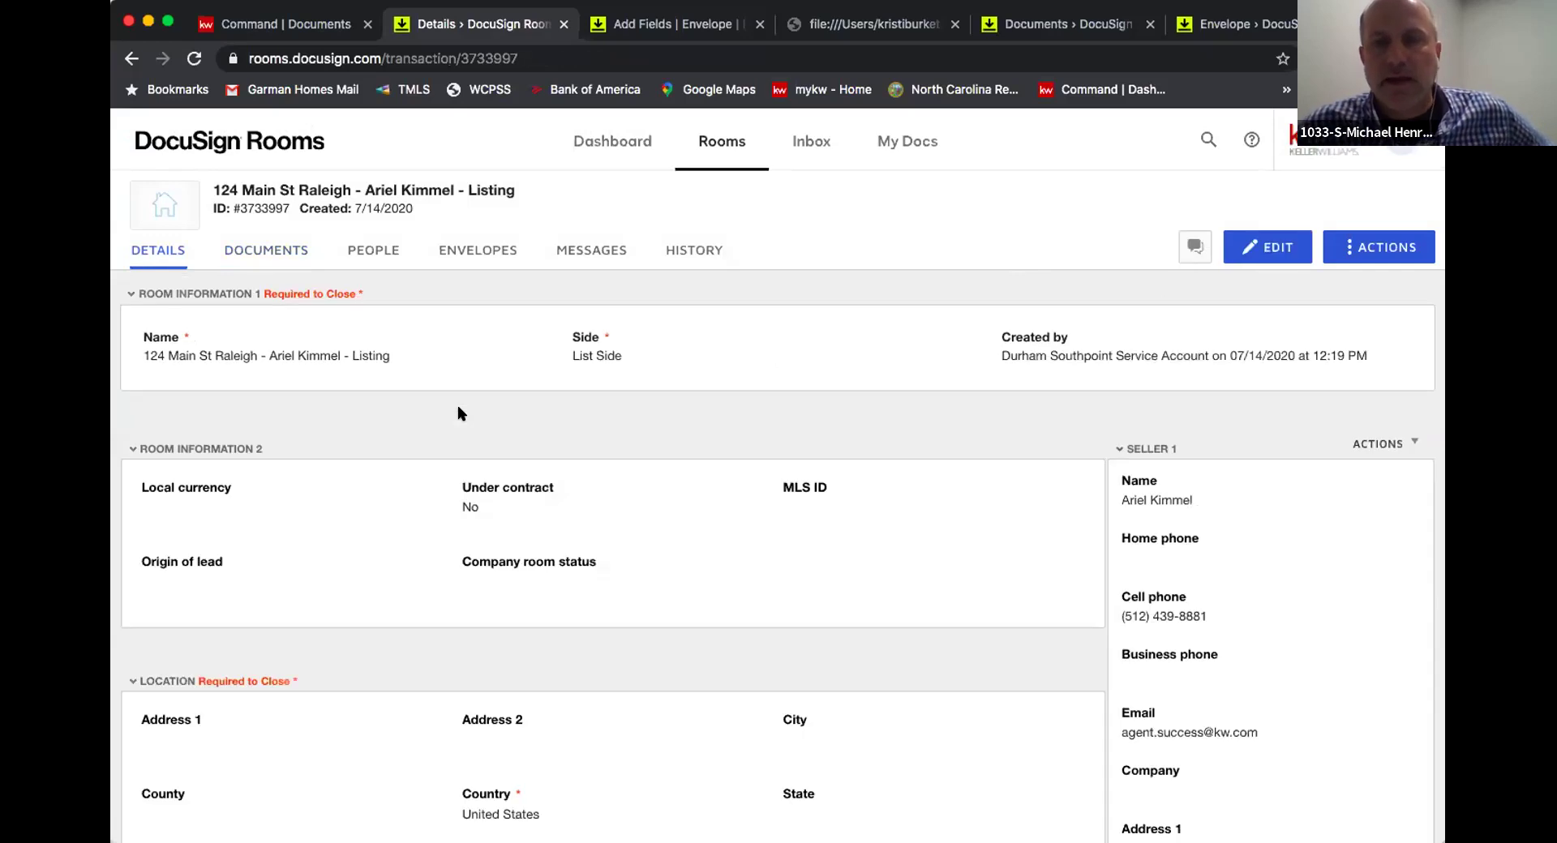
scroll(459, 414, "down", 5)
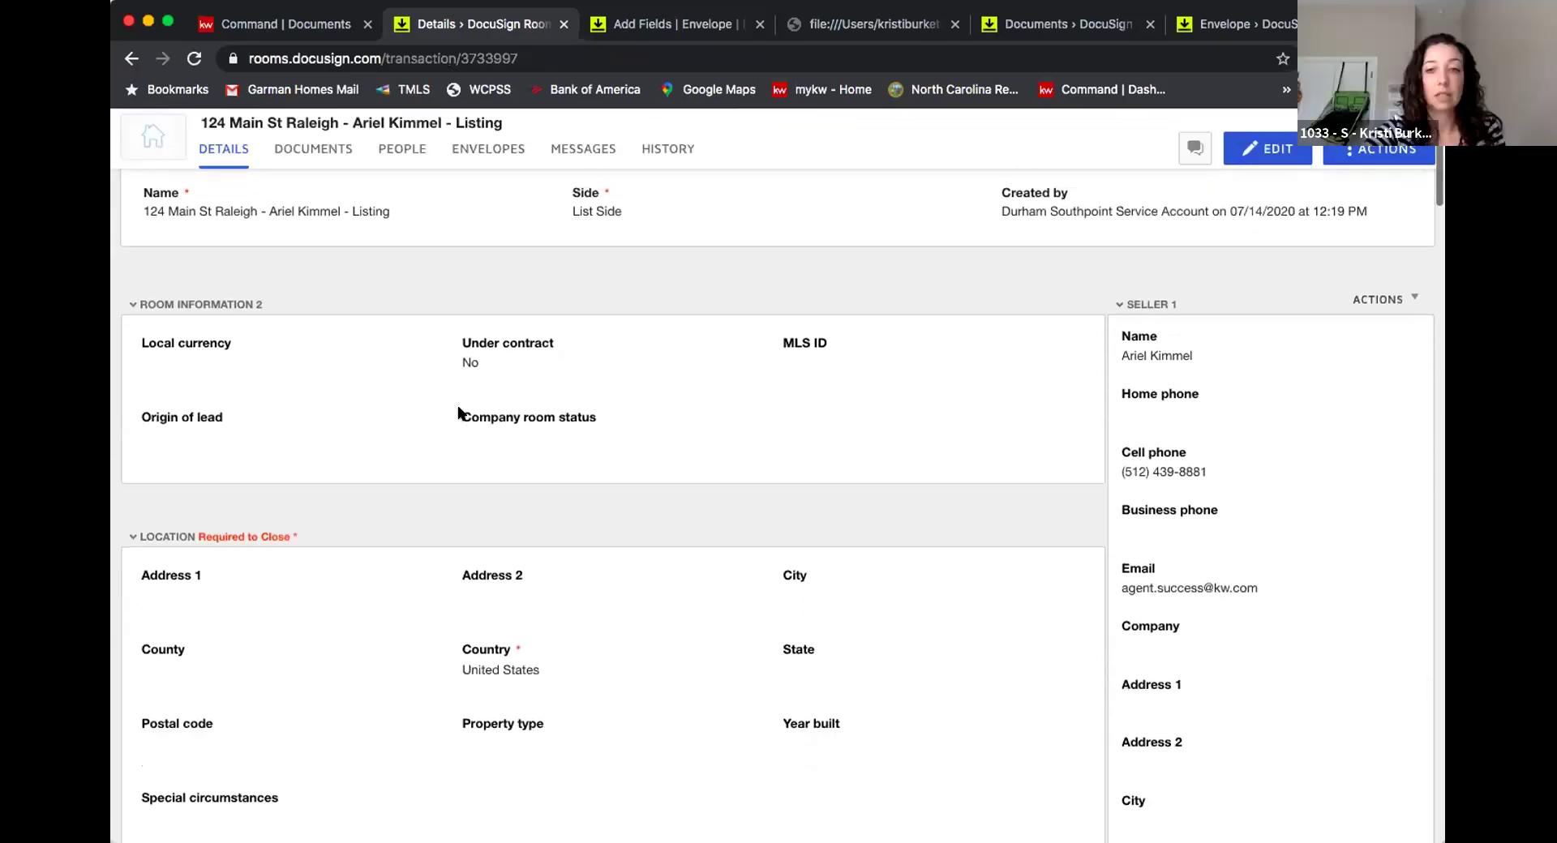
scroll(457, 412, "up", 5)
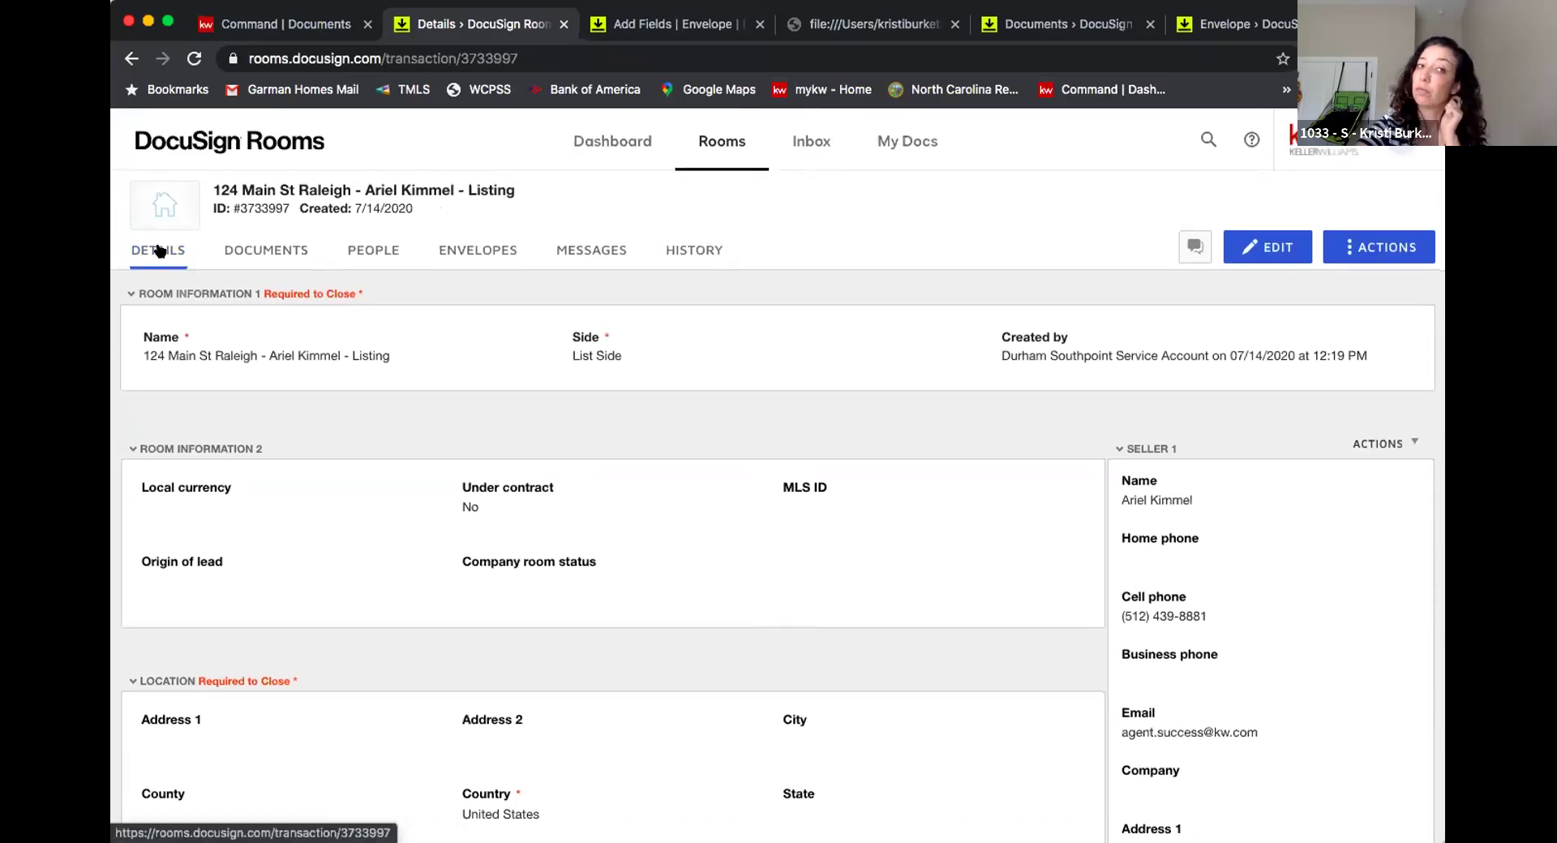
Step: Select the 201 Exclusive Buyer Agency Agreement in Documents and send it to a new envelope
left_click(265, 253)
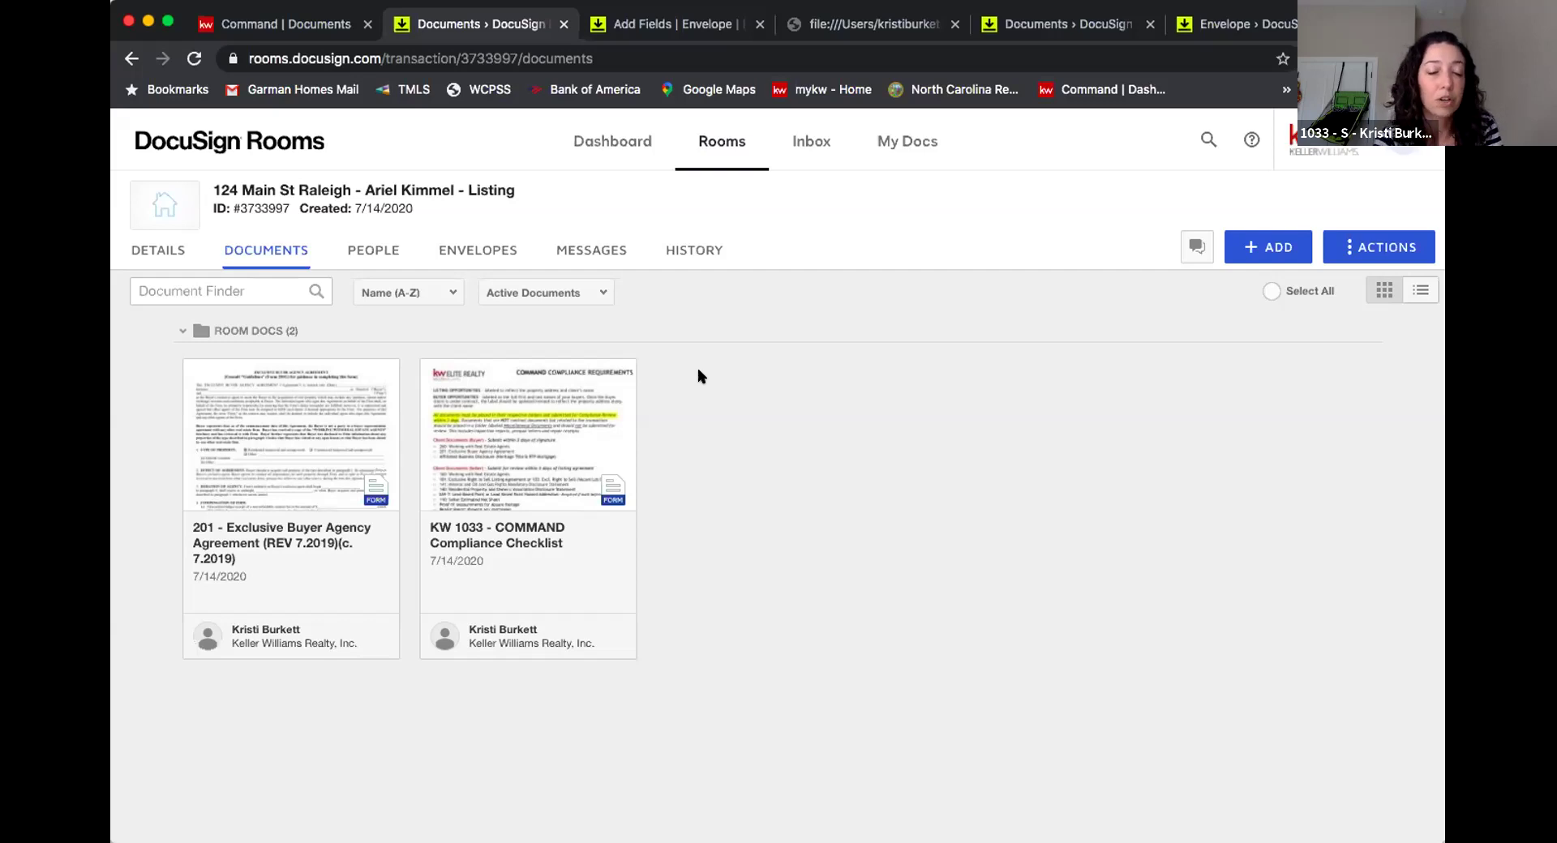
left_click(195, 371)
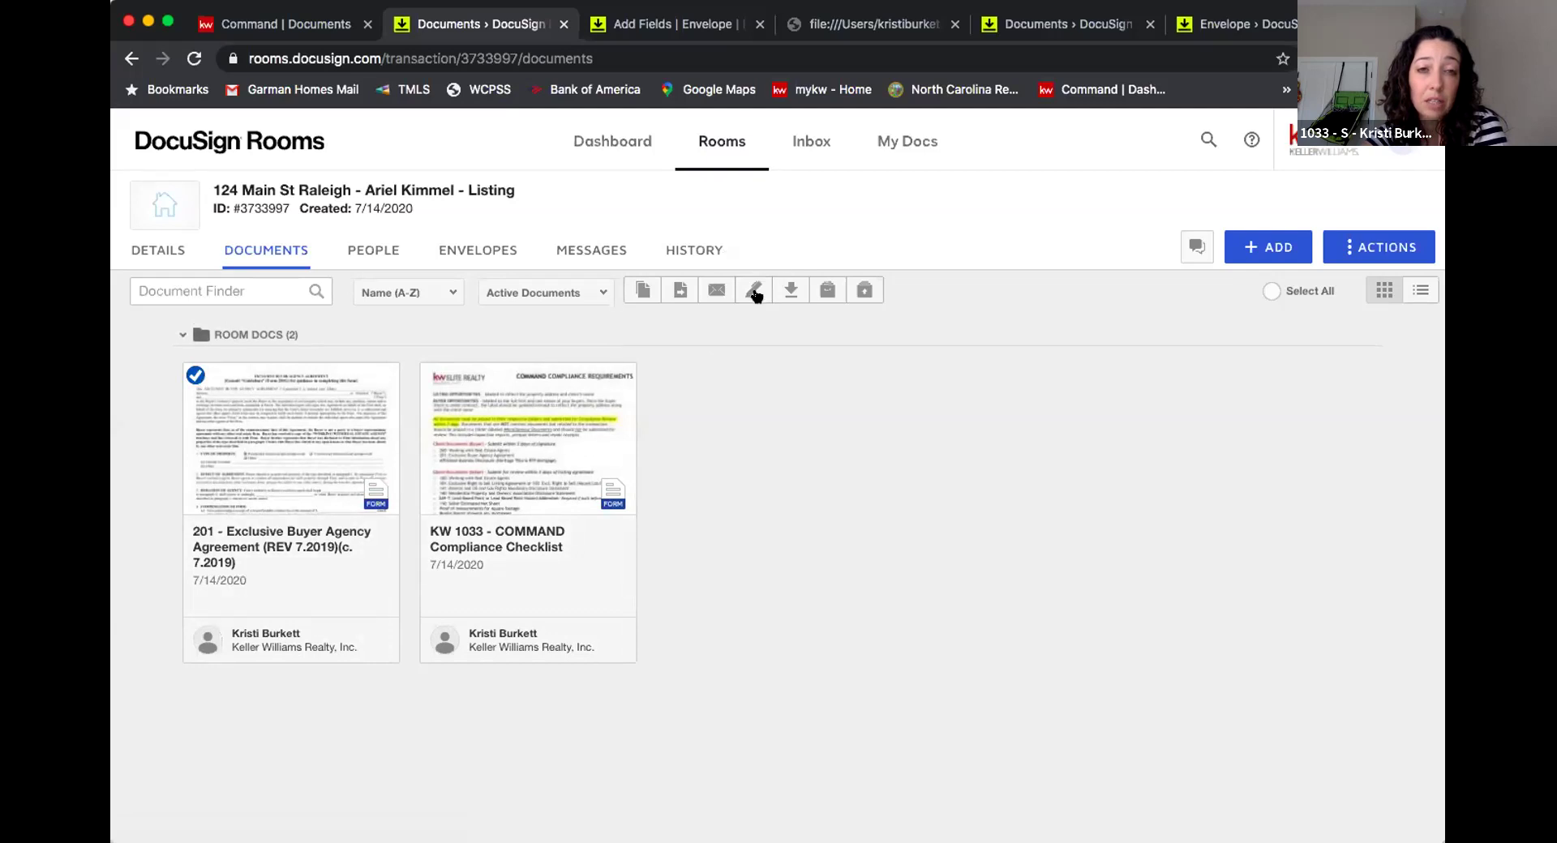
left_click(753, 292)
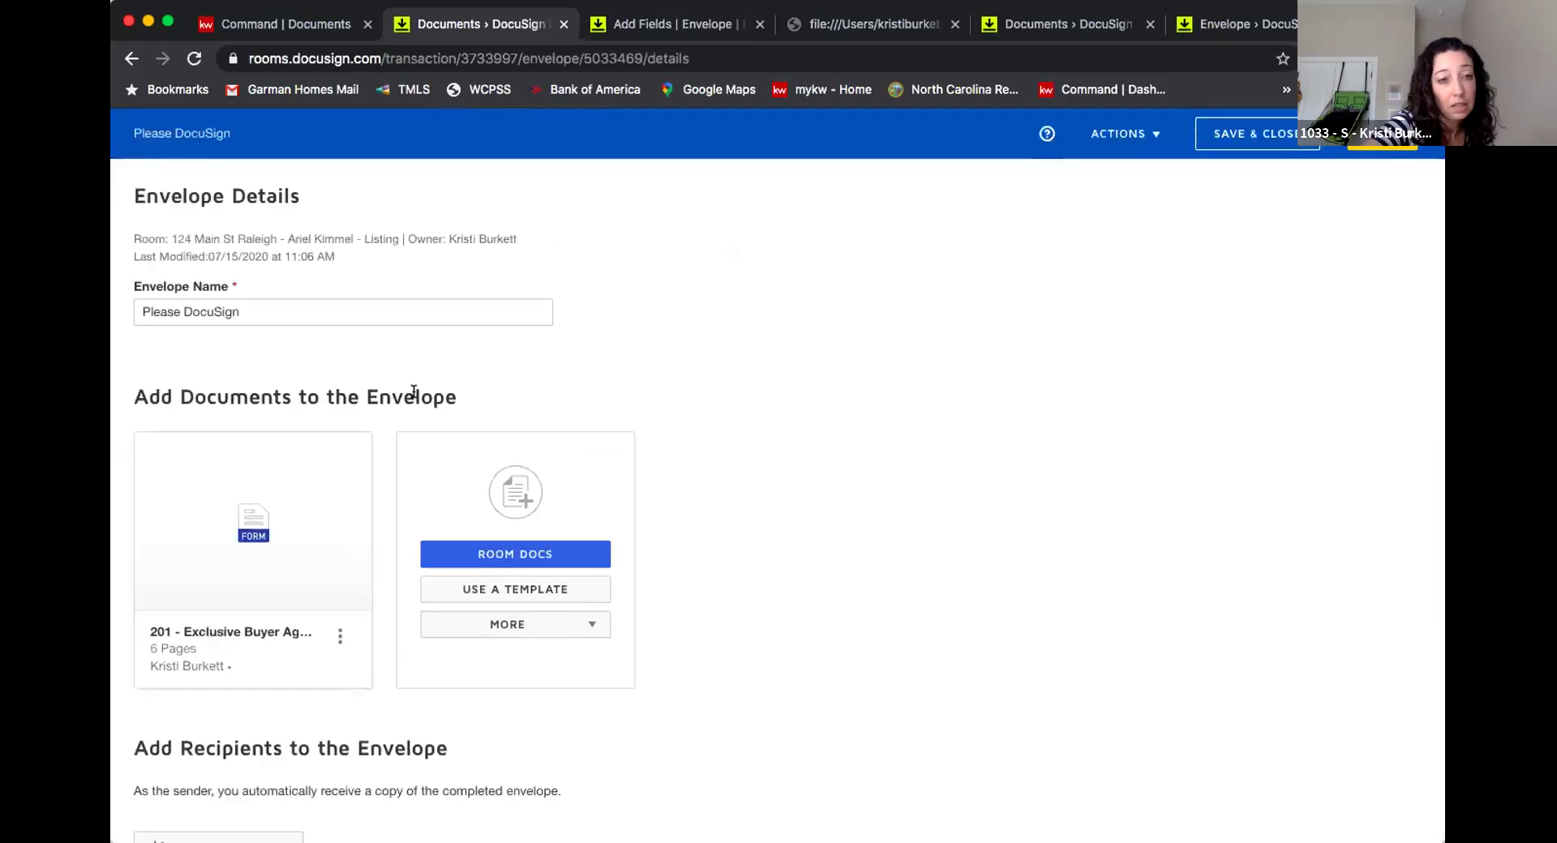
Step: Add recipients to the envelope from Pre-Tagged Roles
scroll(412, 391, "down", 5)
left_click(278, 522)
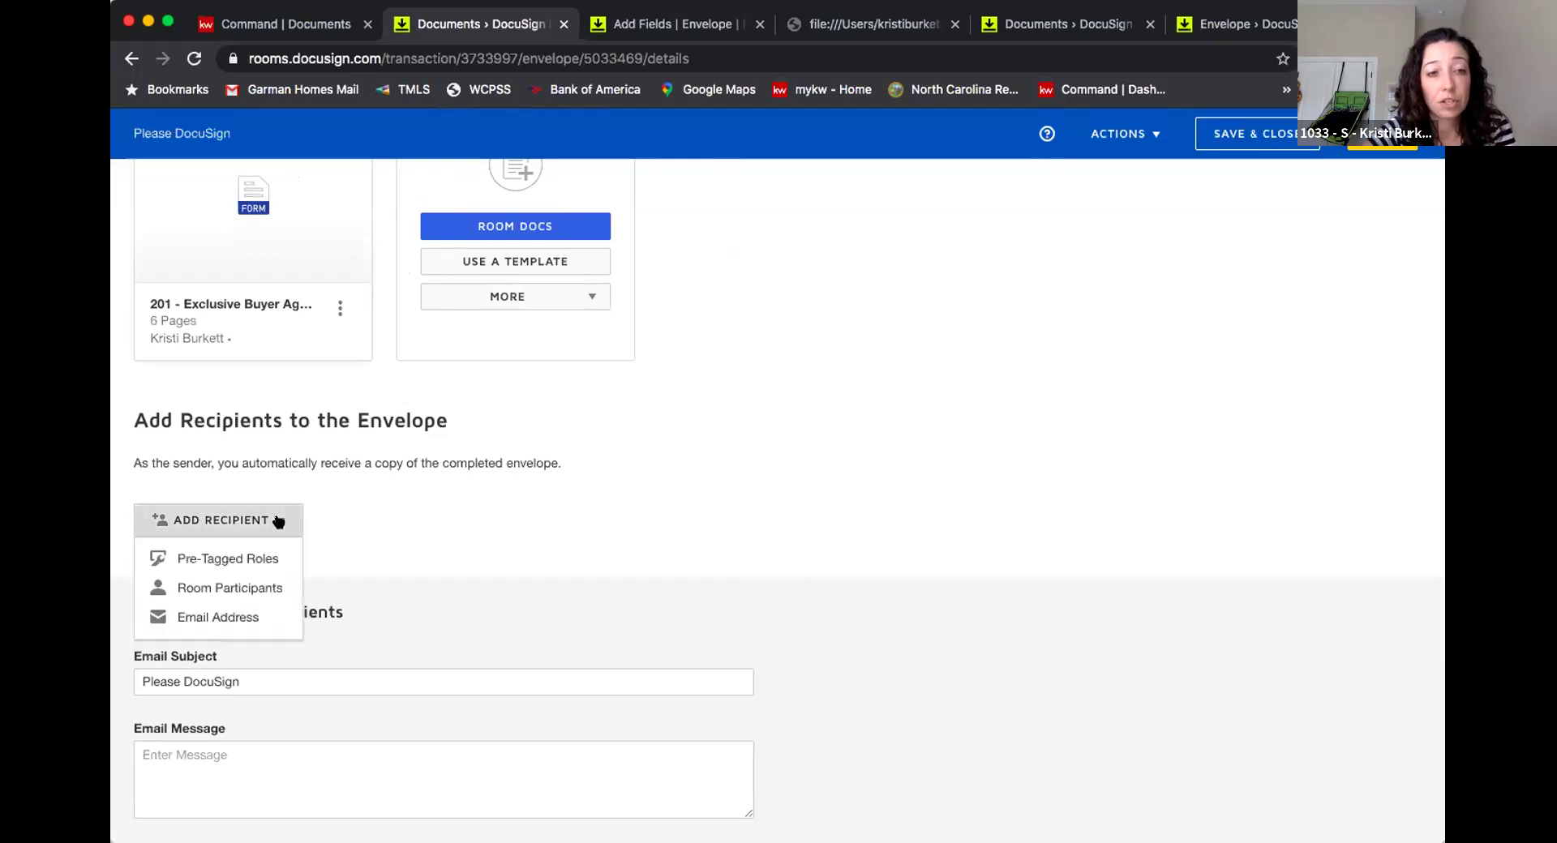
left_click(247, 561)
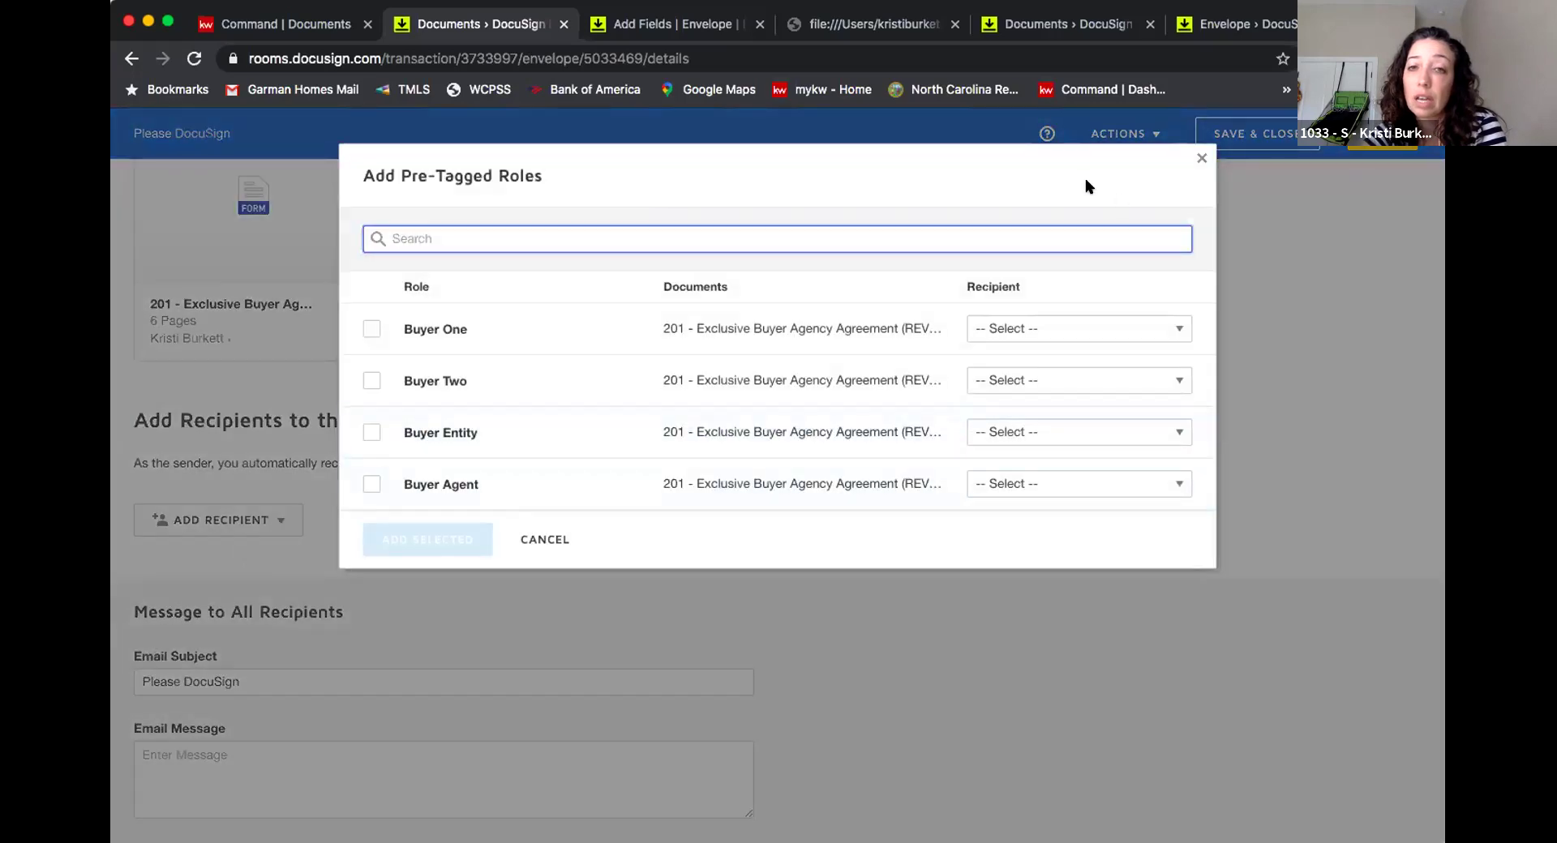
Step: Assign the buyer to Buyer One and the agent to Buyer Agent, then add both roles
left_click(371, 329)
left_click(1156, 328)
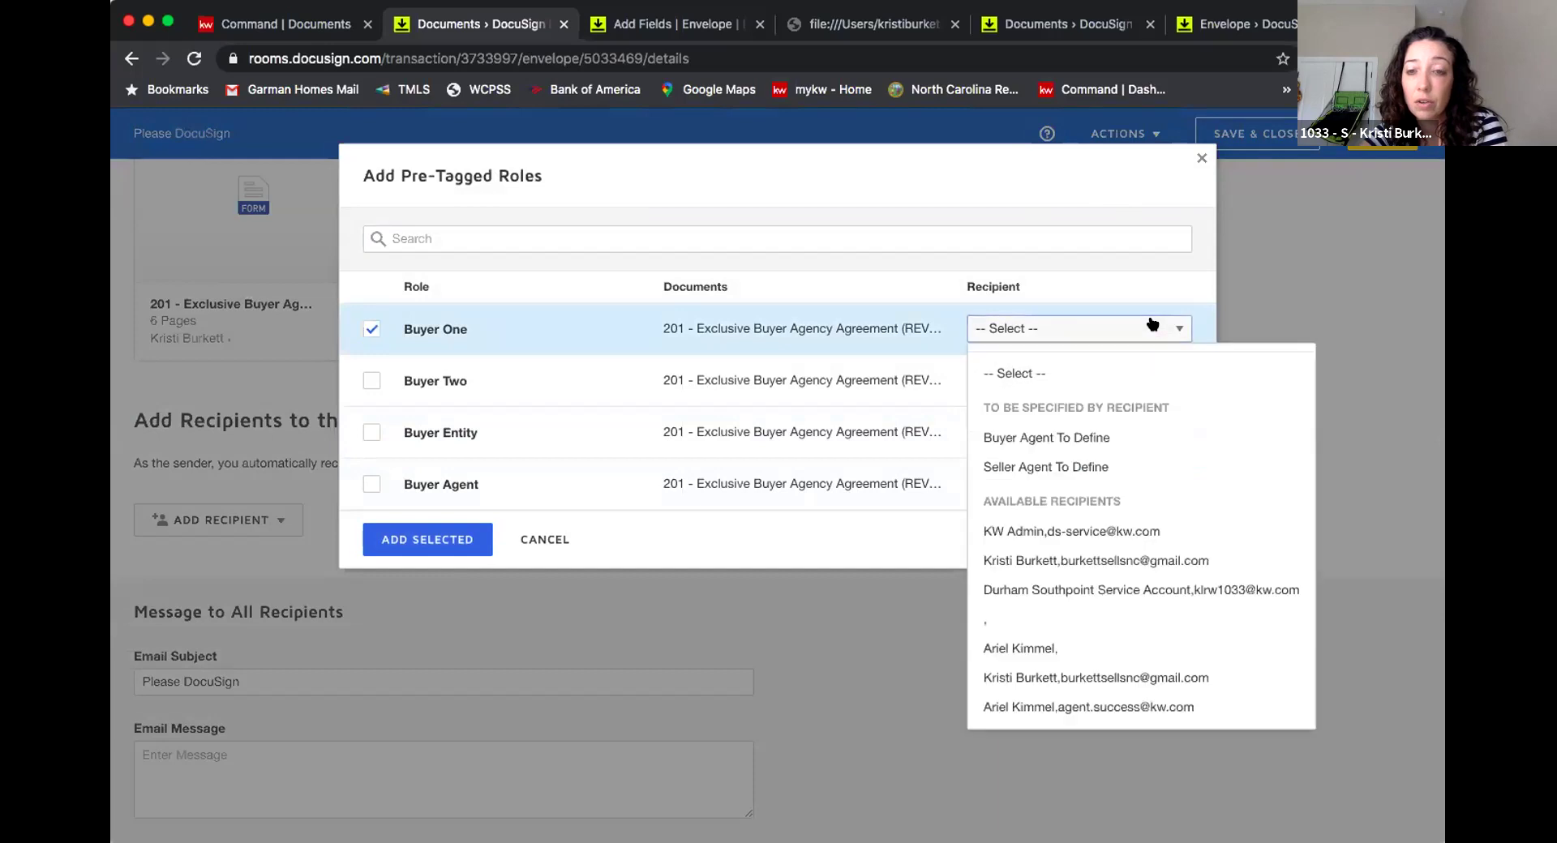
left_click(1020, 704)
left_click(371, 483)
left_click(1039, 484)
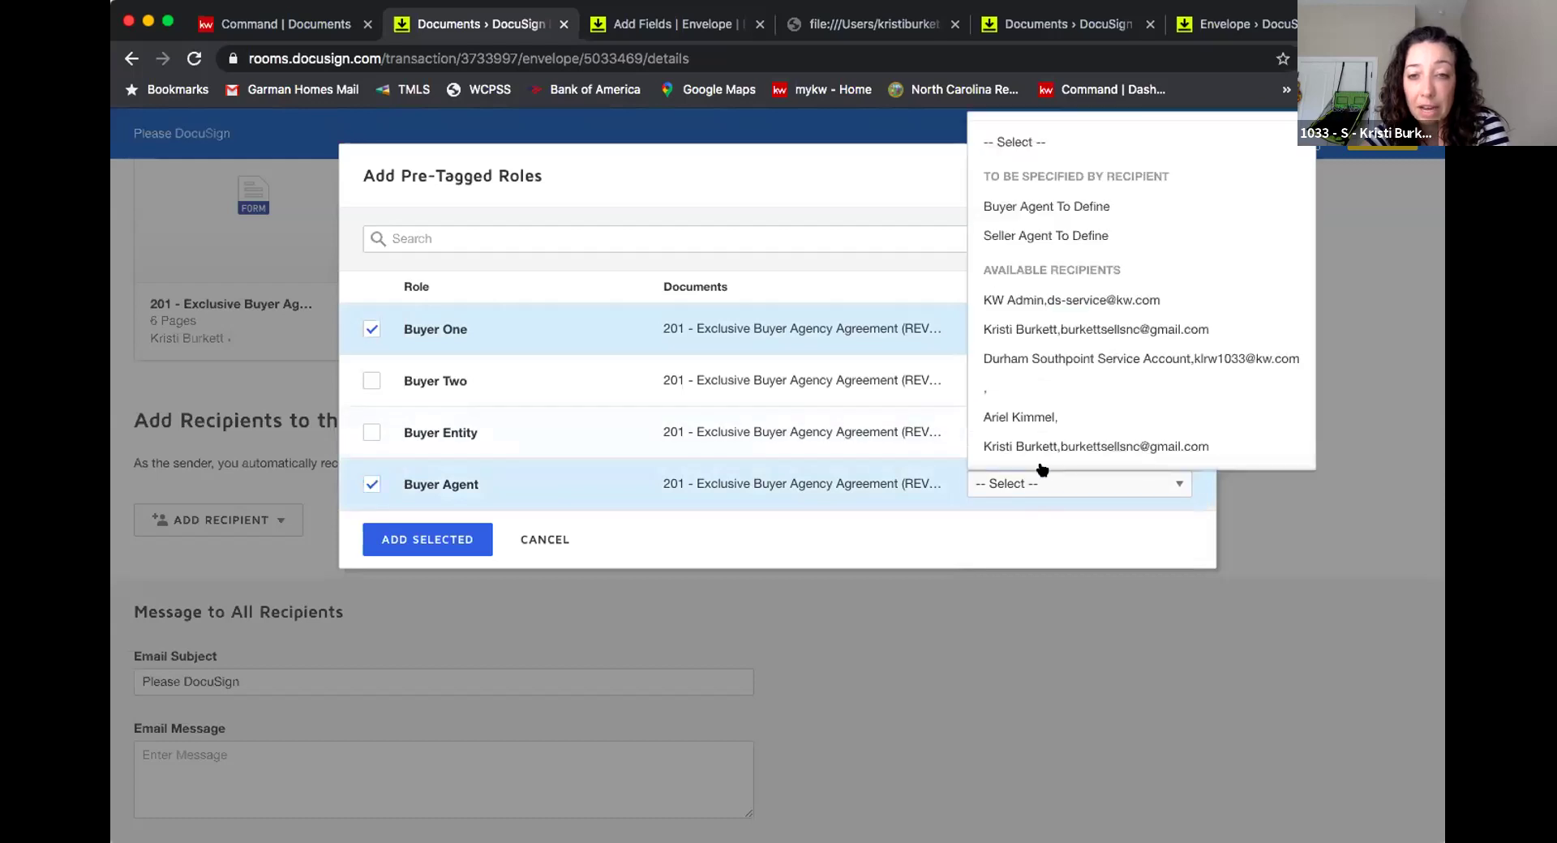
left_click(1039, 446)
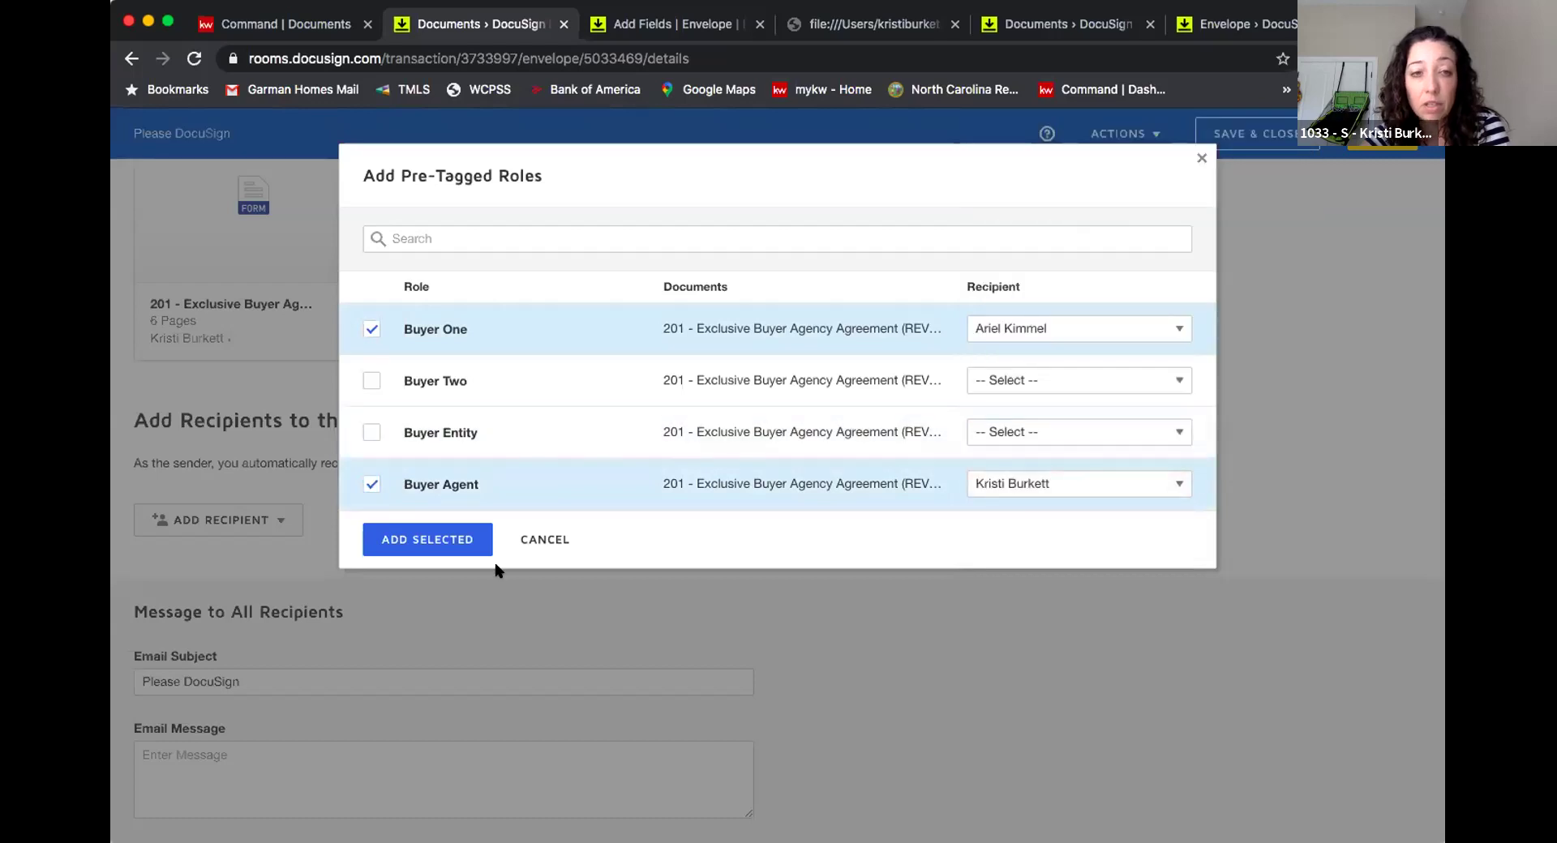
left_click(451, 538)
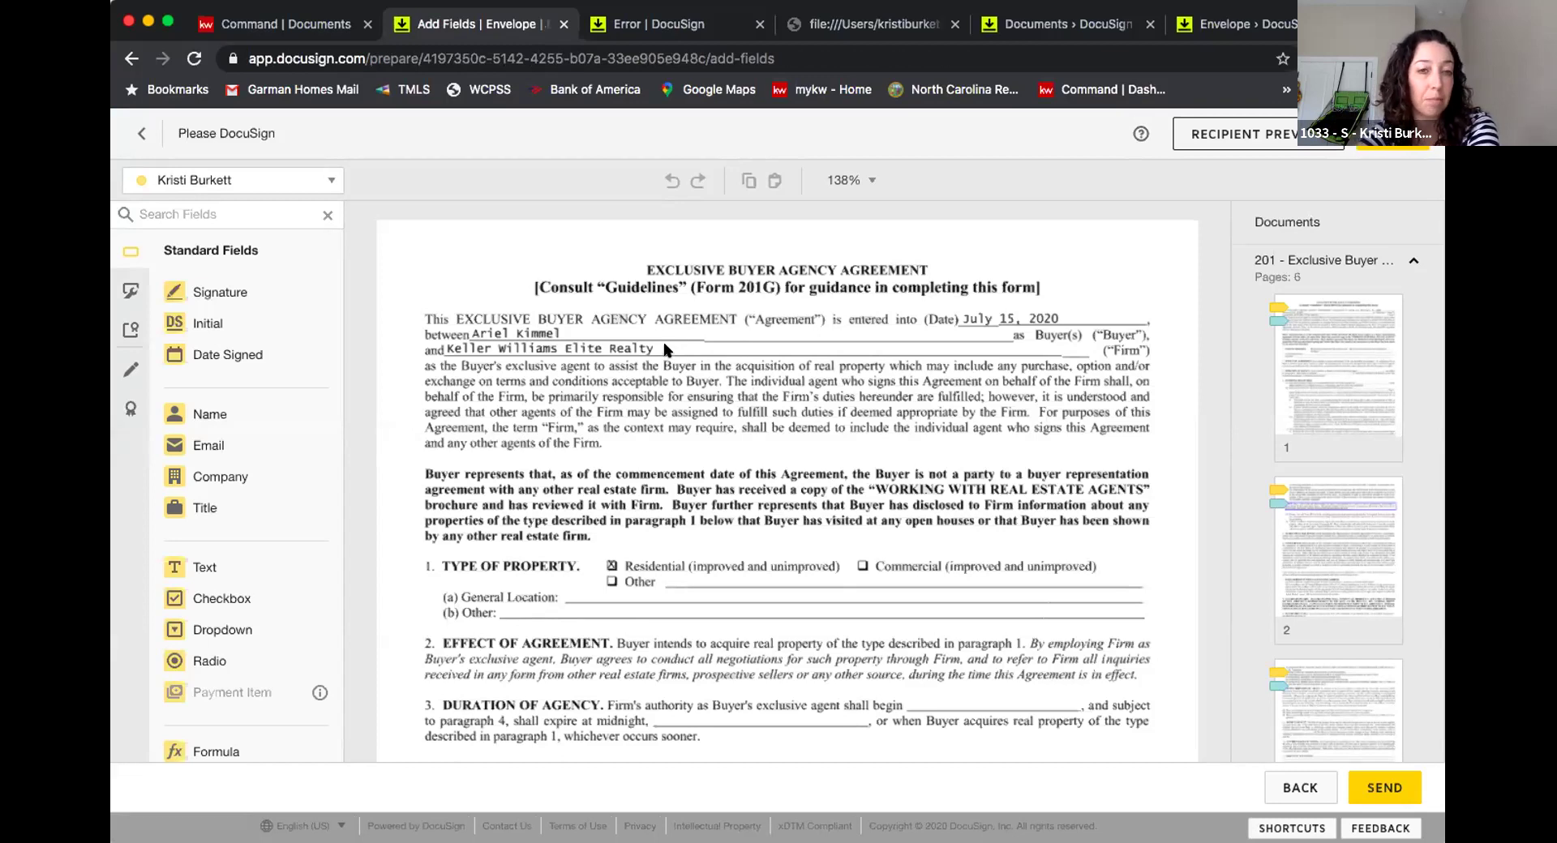
scroll(573, 367, "down", 10)
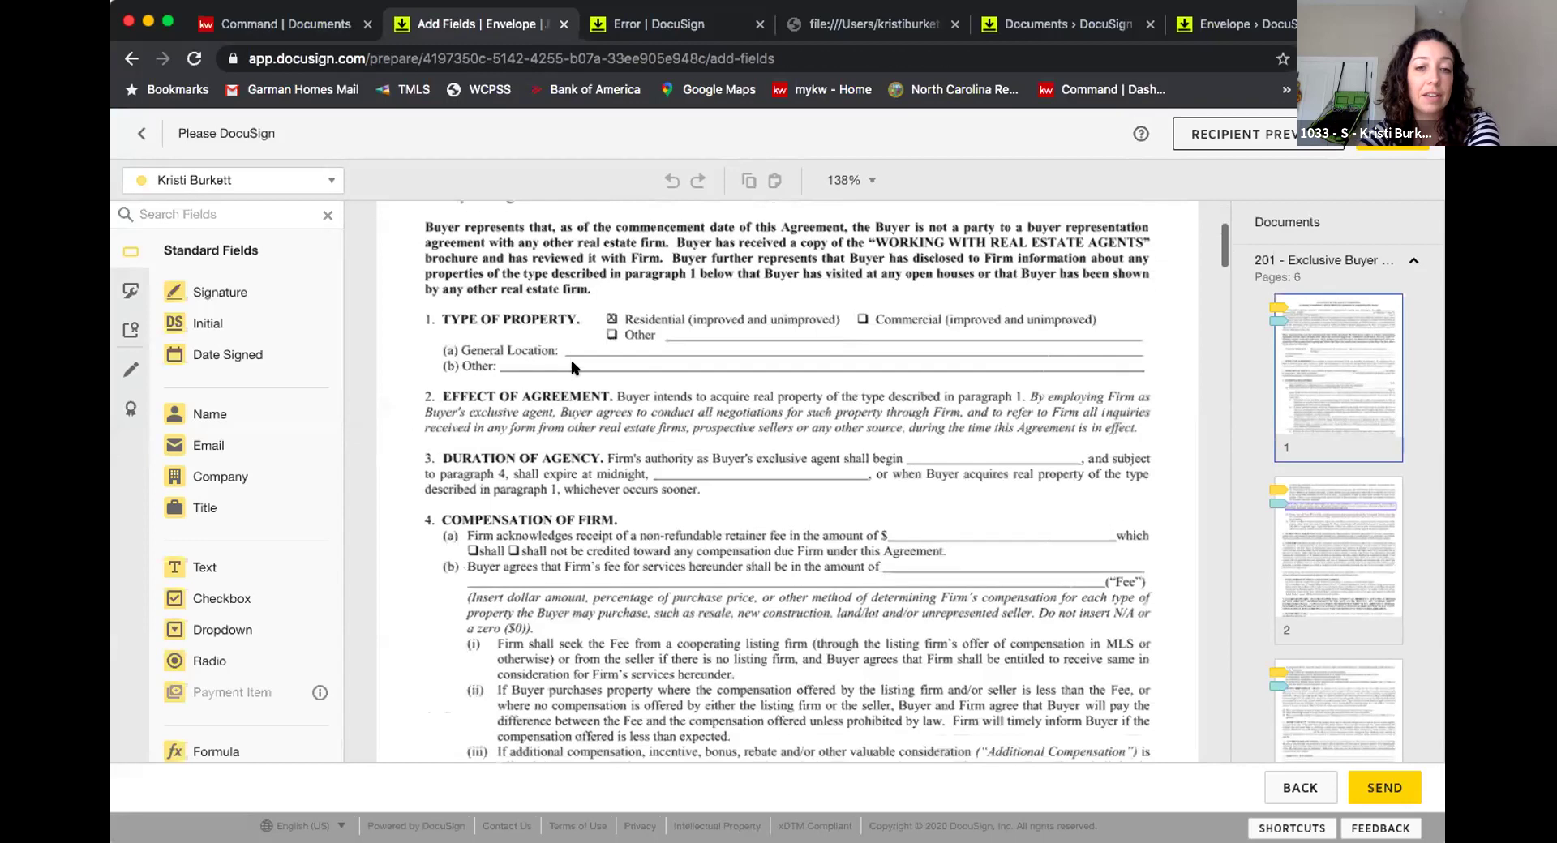
scroll(604, 603, "down", 3)
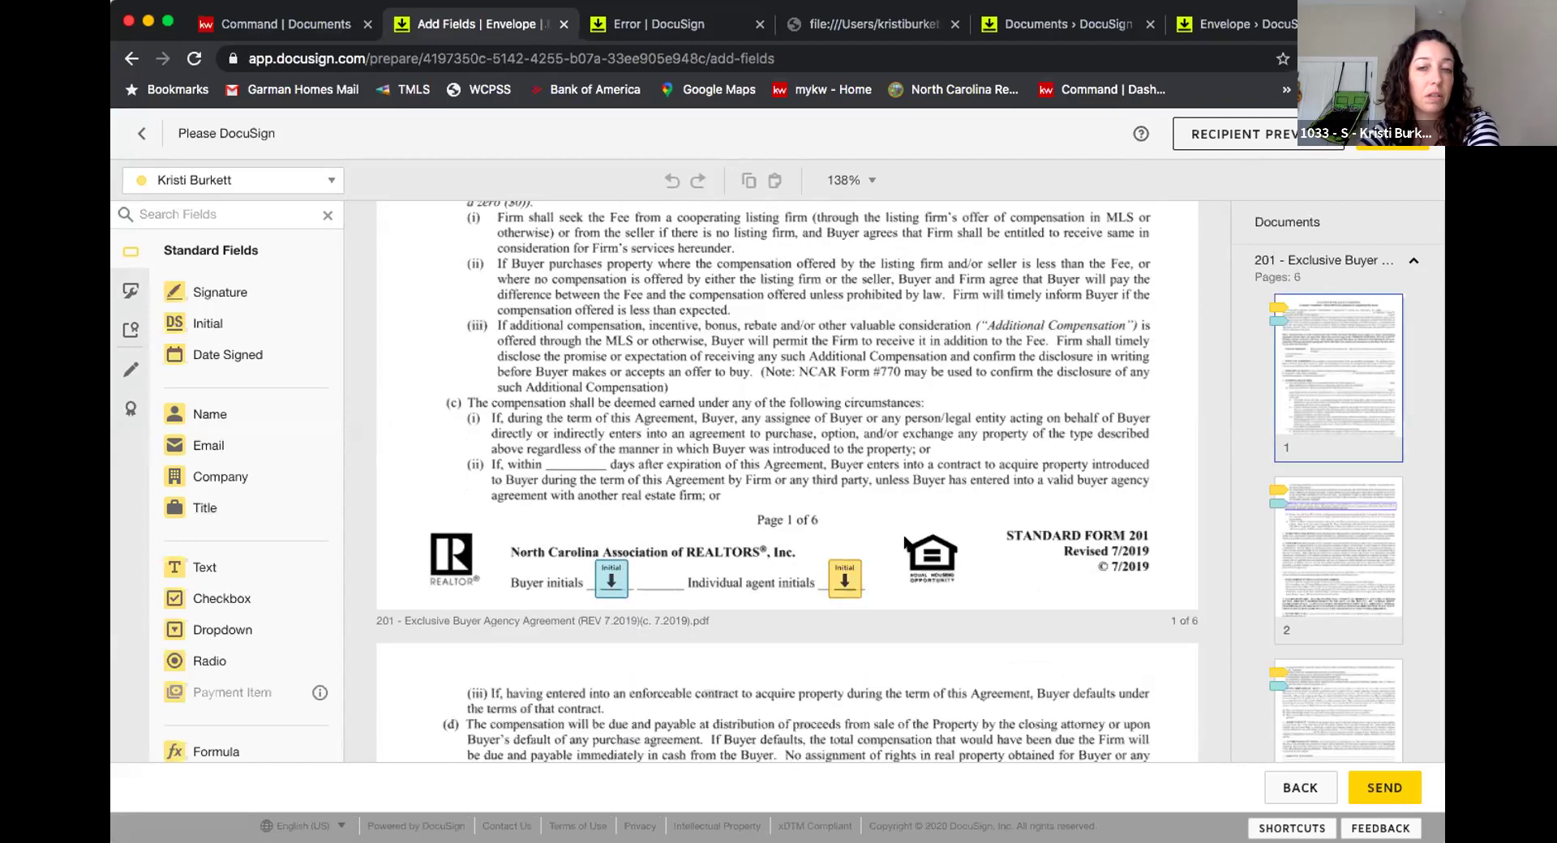
scroll(840, 578, "down", 5)
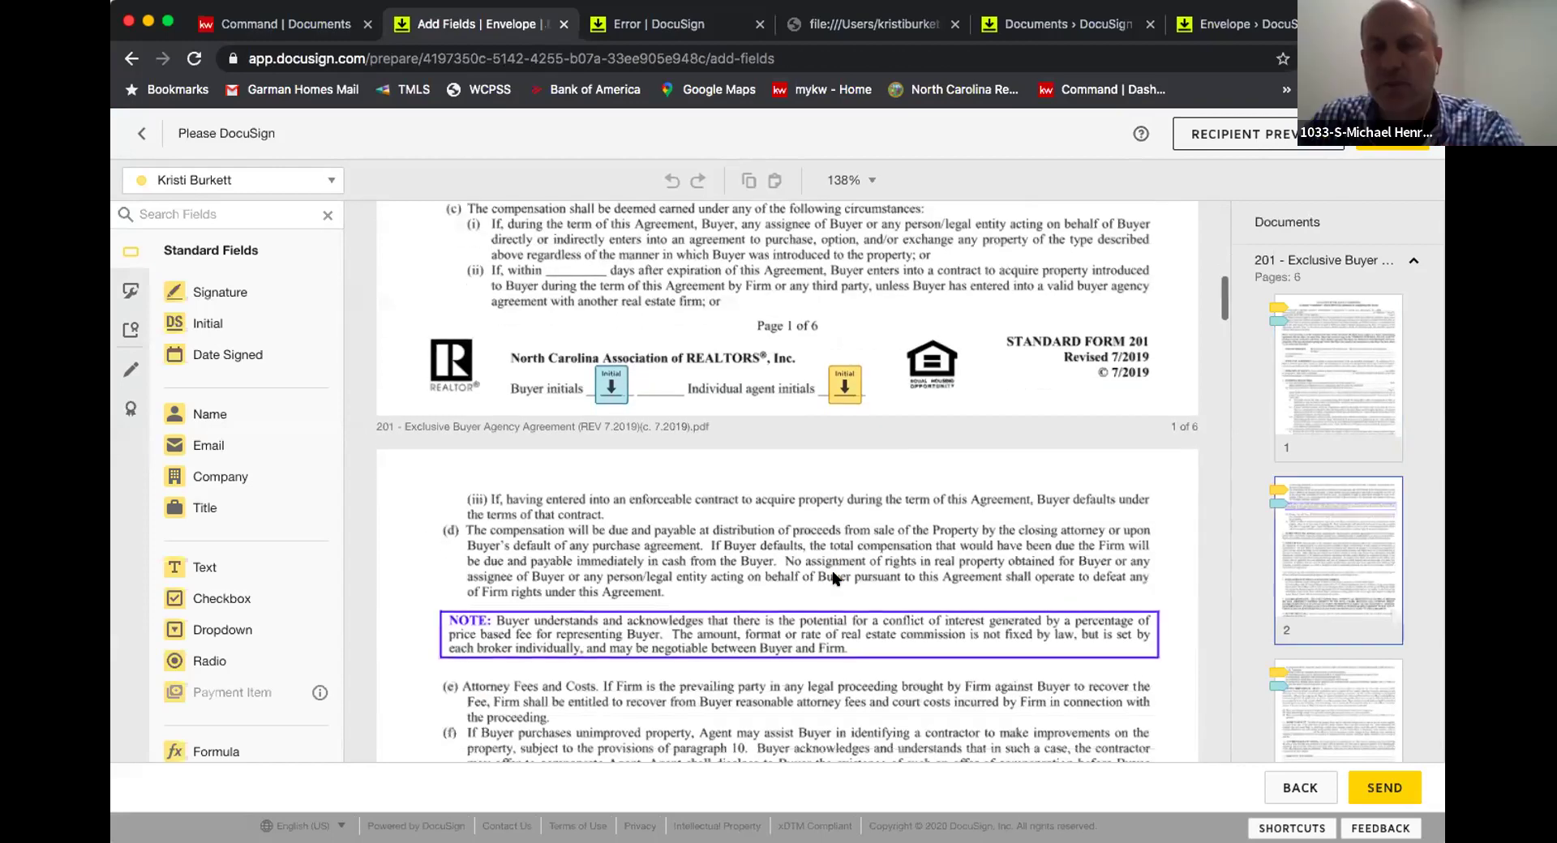
scroll(835, 579, "down", 20)
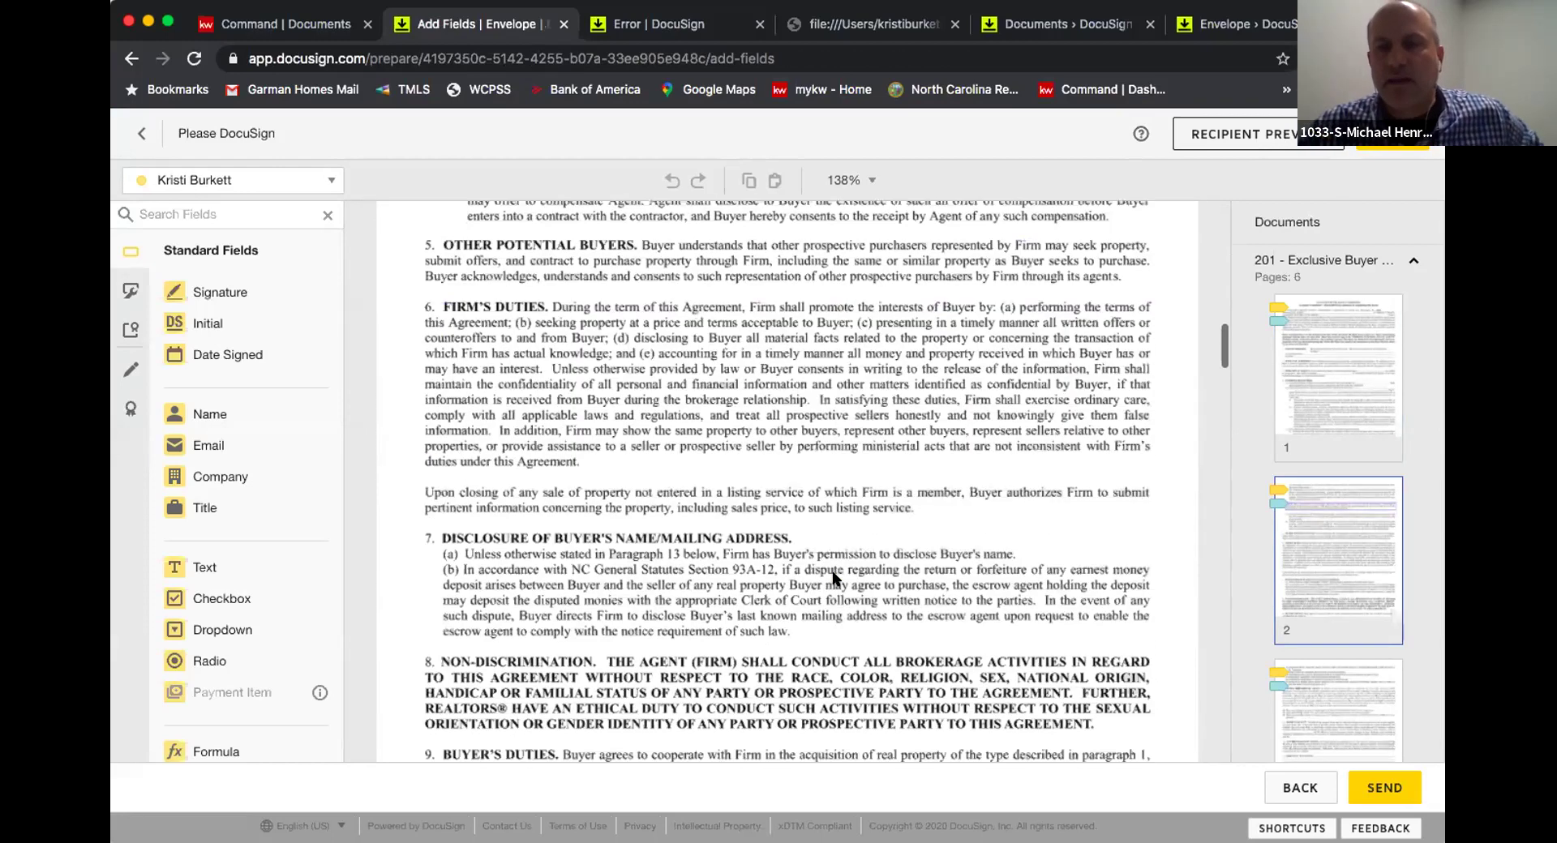
scroll(832, 578, "down", 15)
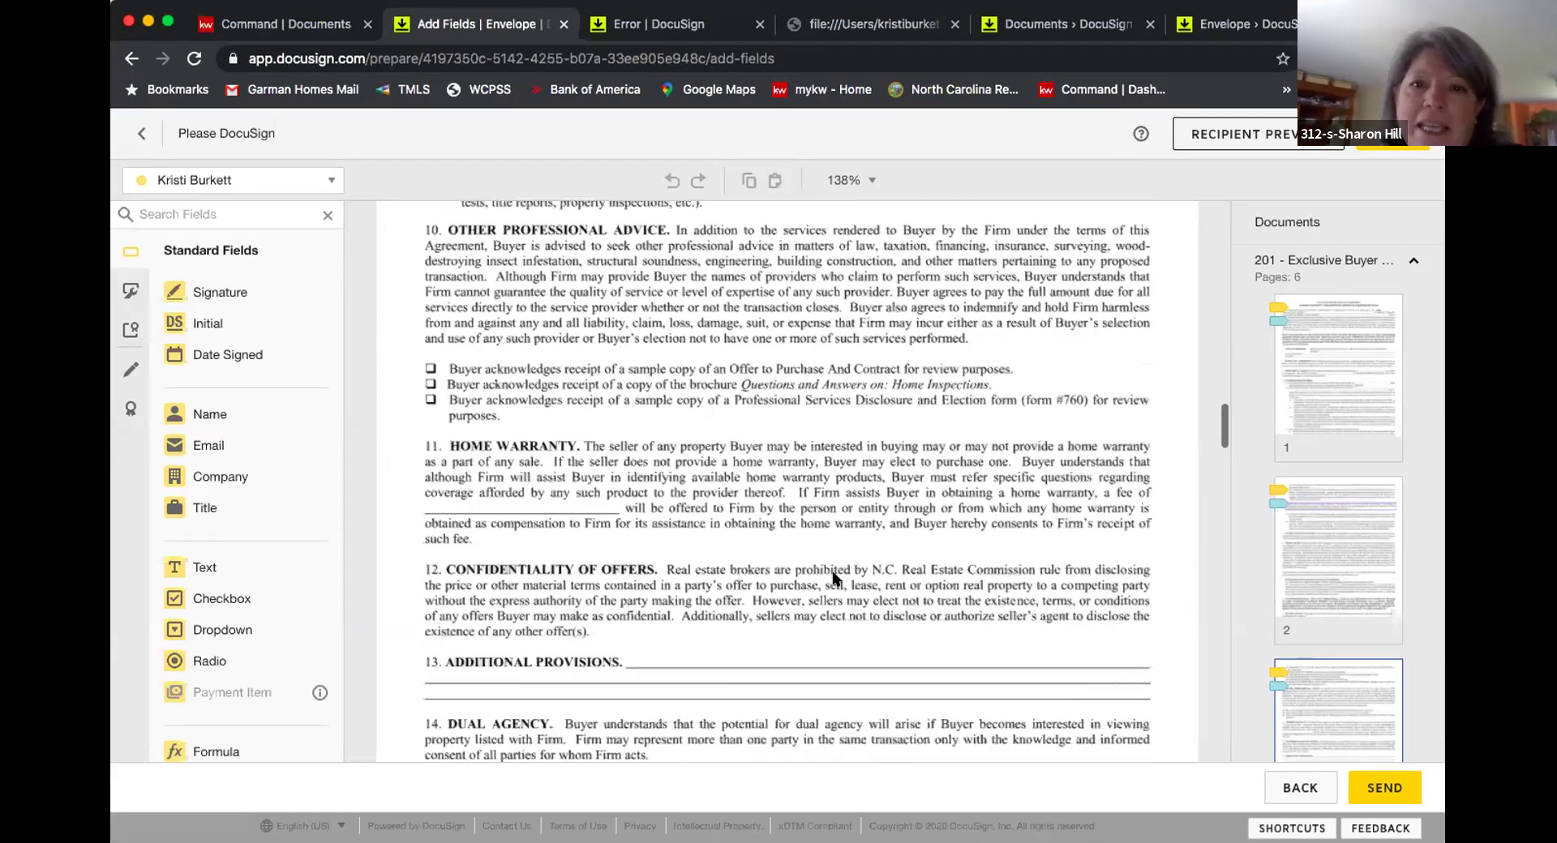
scroll(832, 577, "down", 14)
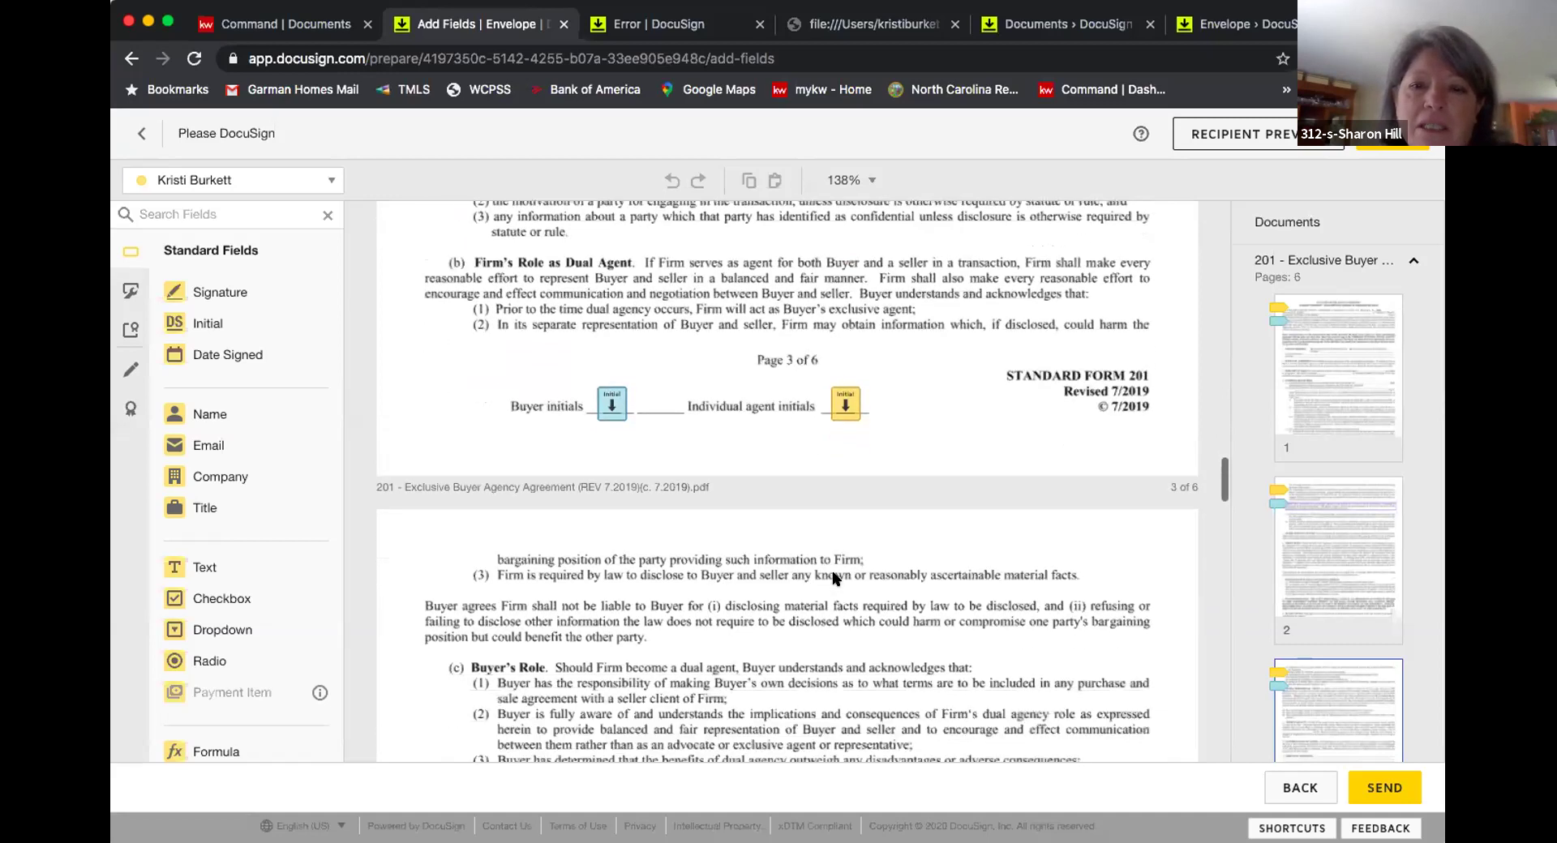
scroll(832, 578, "down", 3)
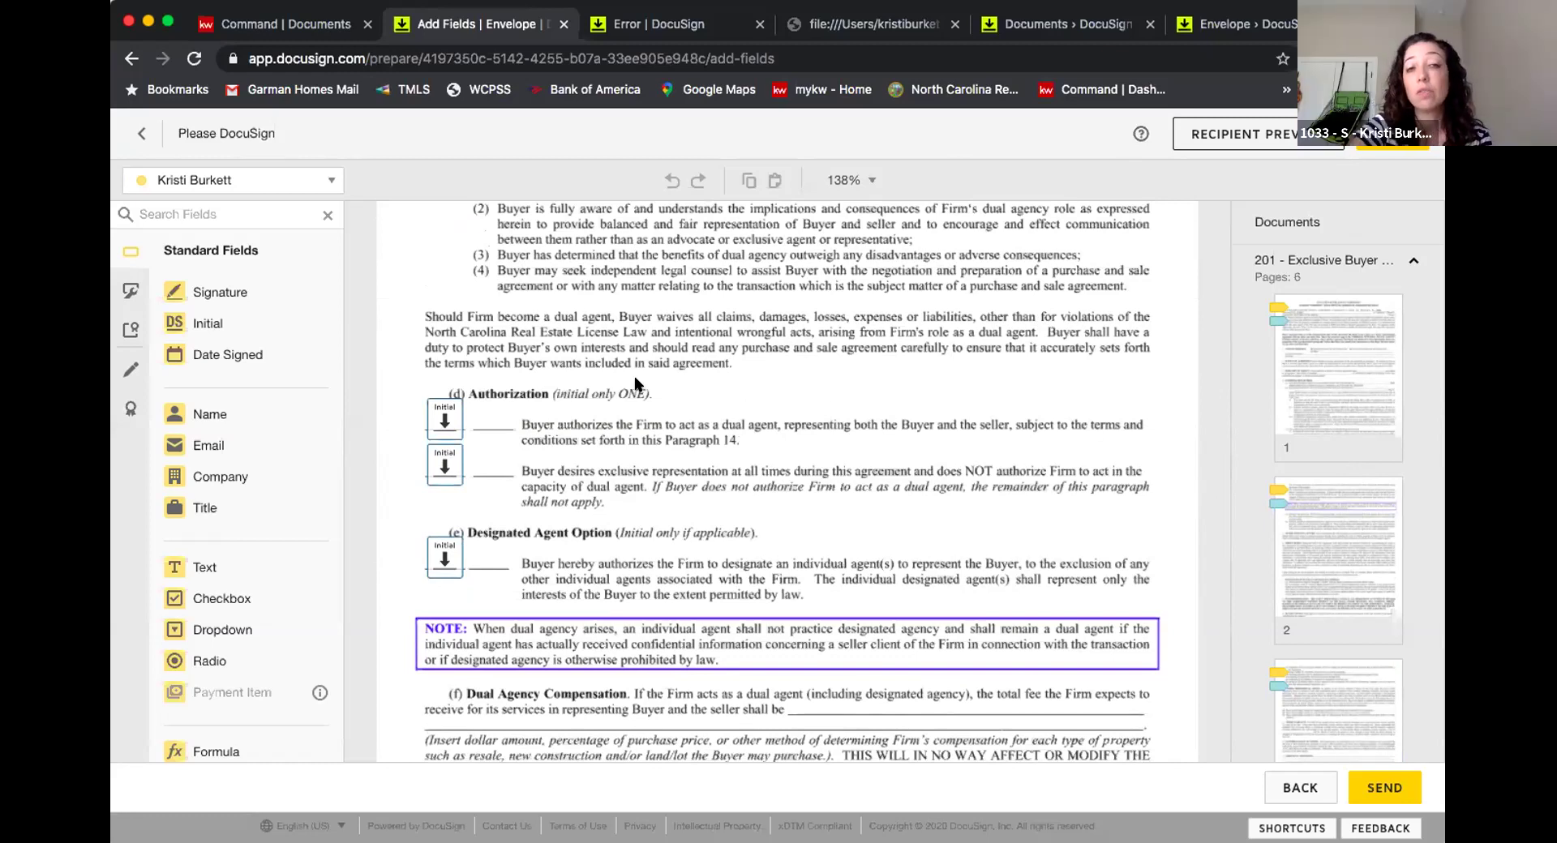
scroll(984, 397, "down", 2)
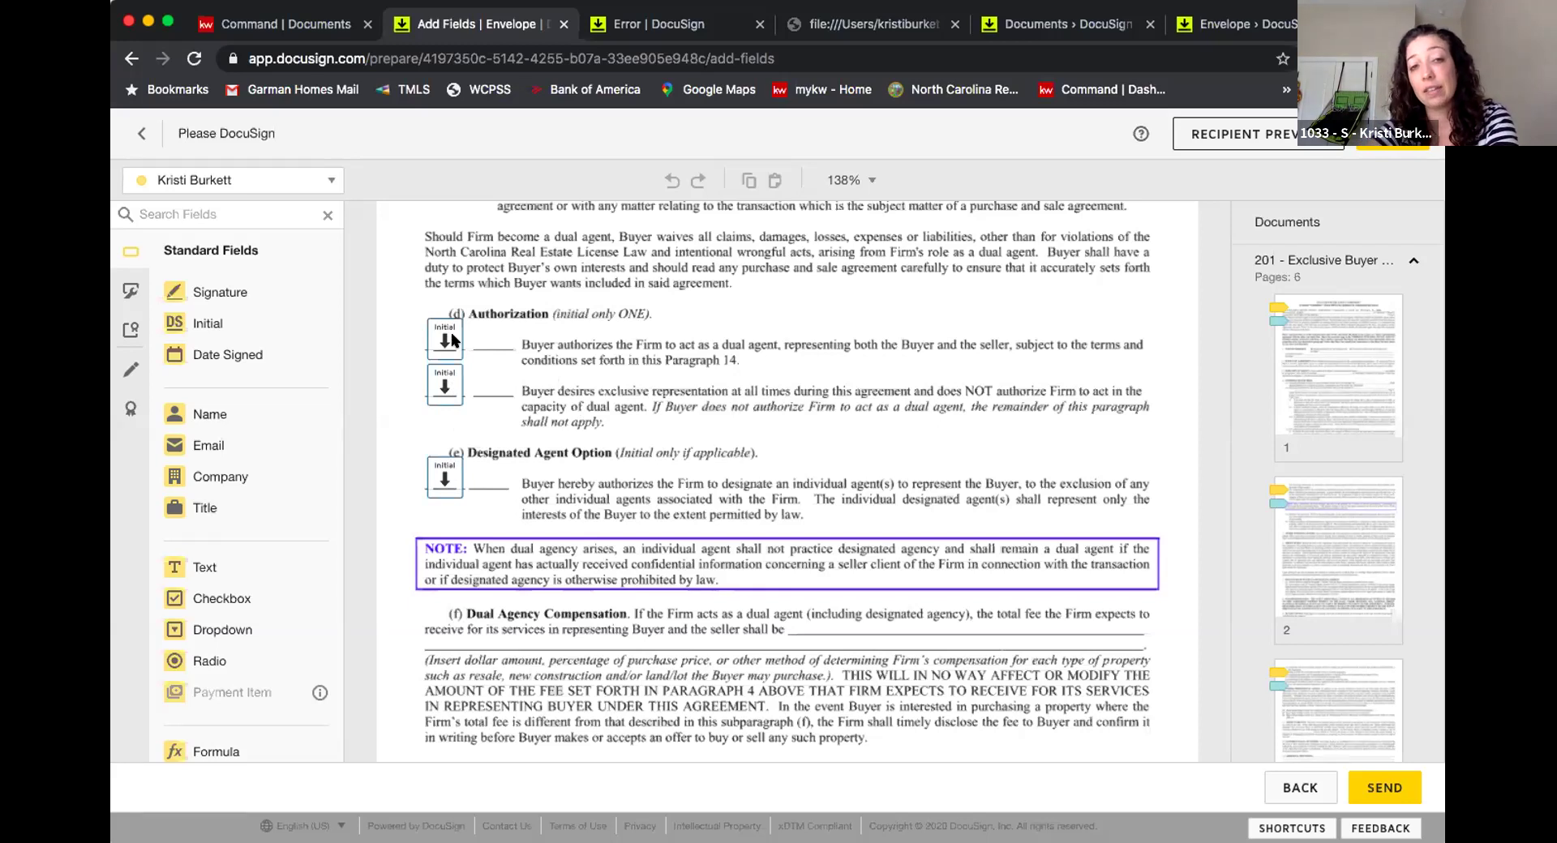
Step: Make the first Authorization initial field required
left_click(451, 336)
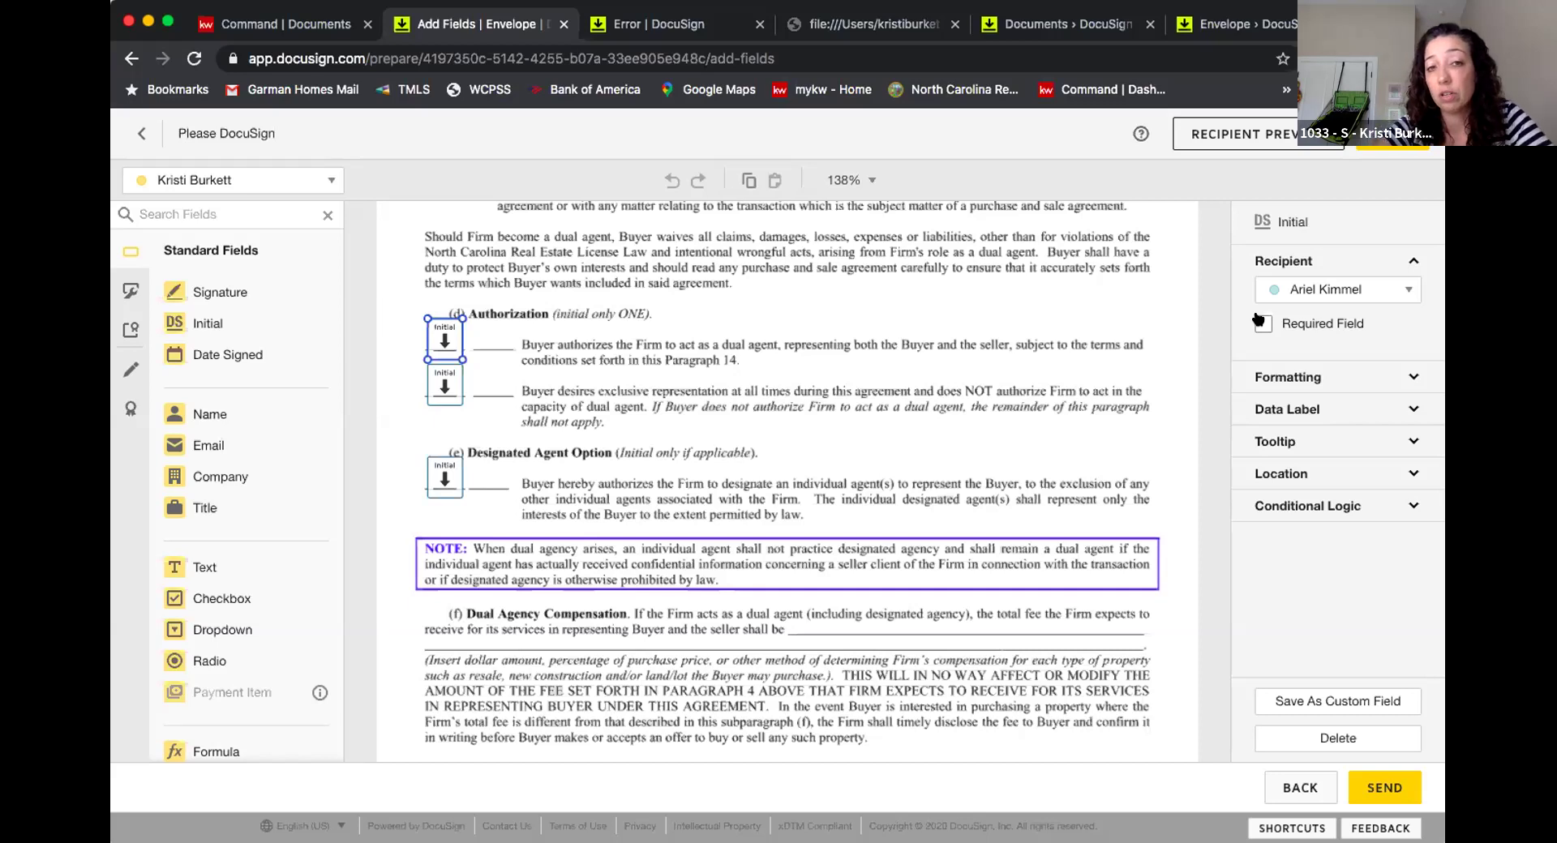
left_click(1259, 321)
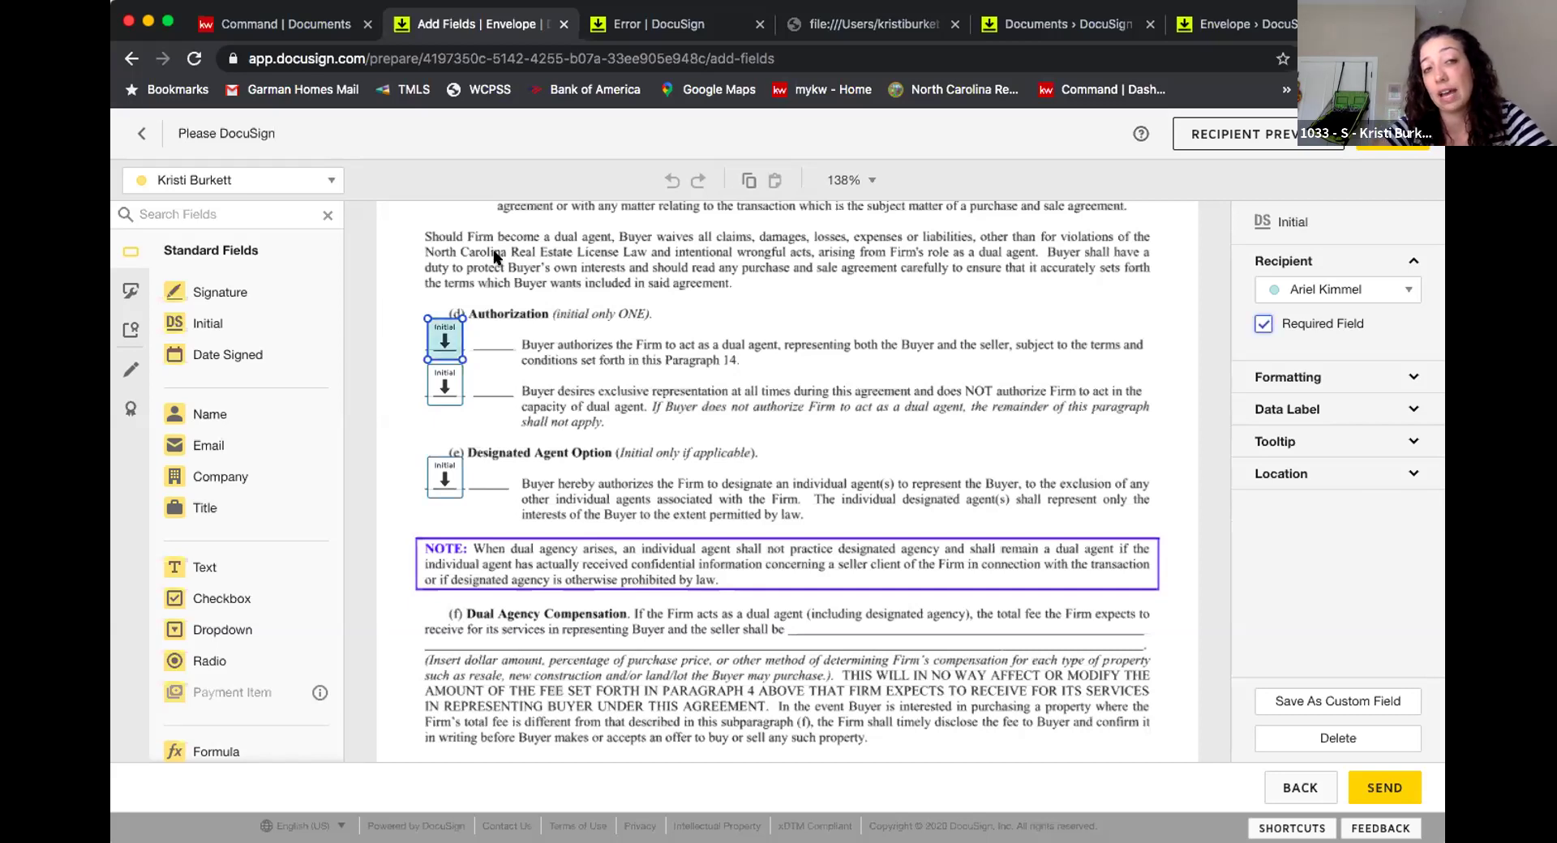
left_click(328, 183)
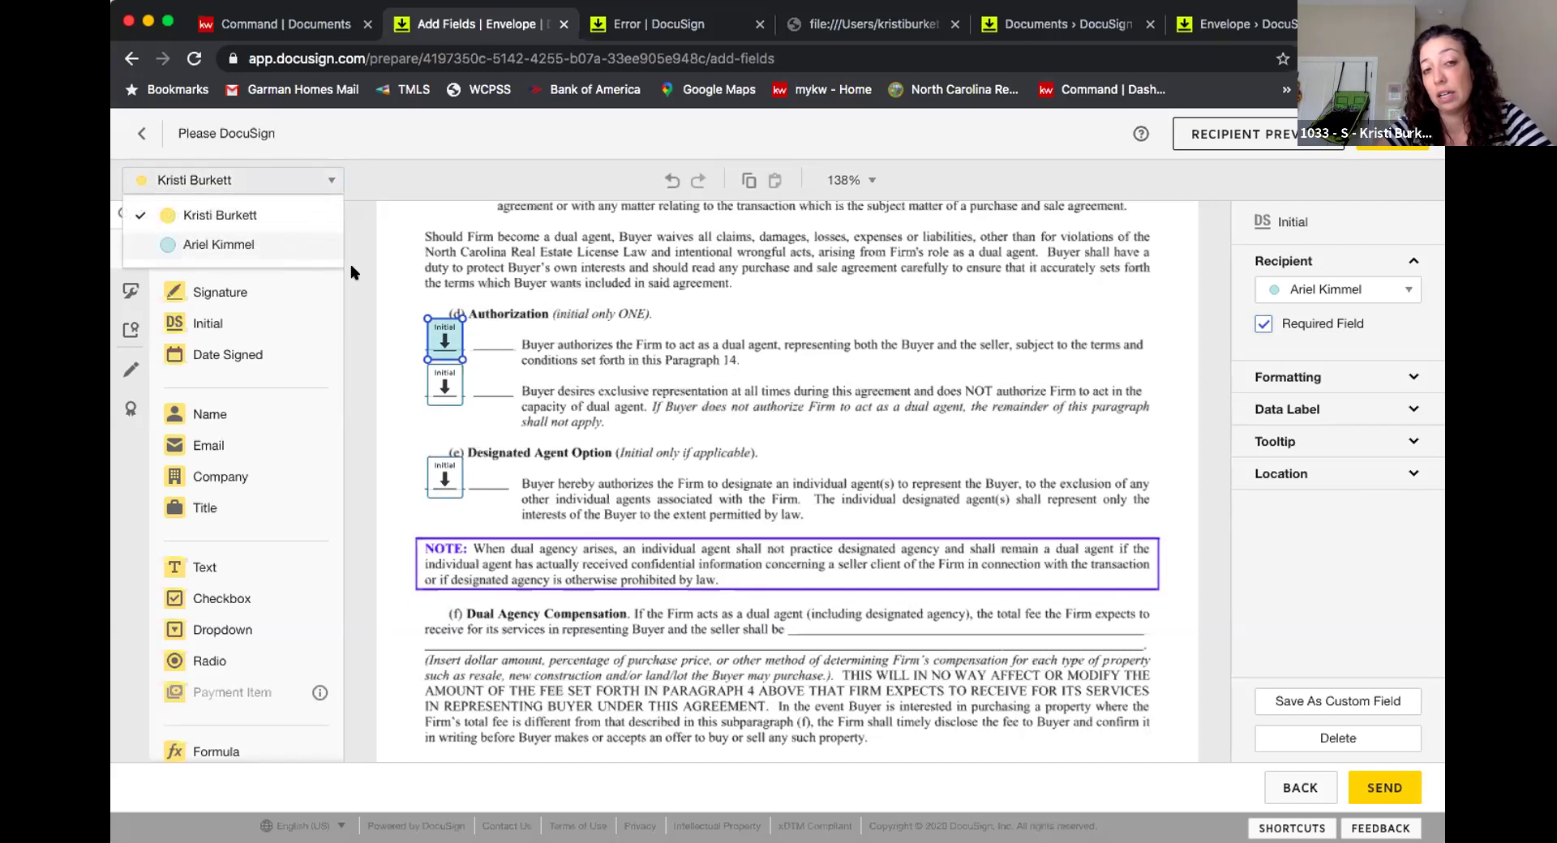
left_click(444, 387)
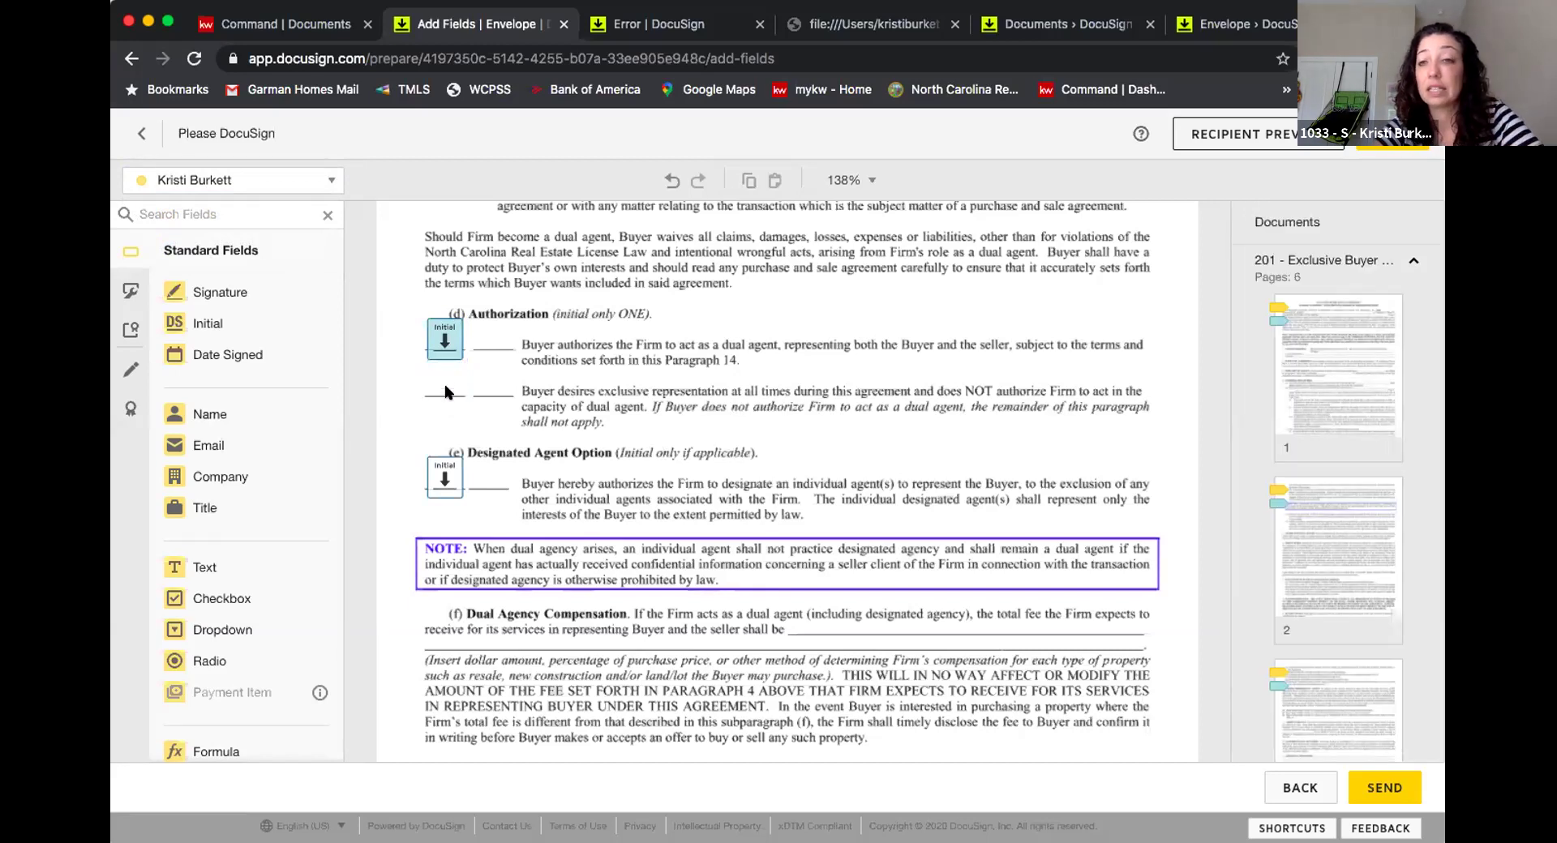
Step: Make the Designated Agent Option initial field required
left_click(442, 480)
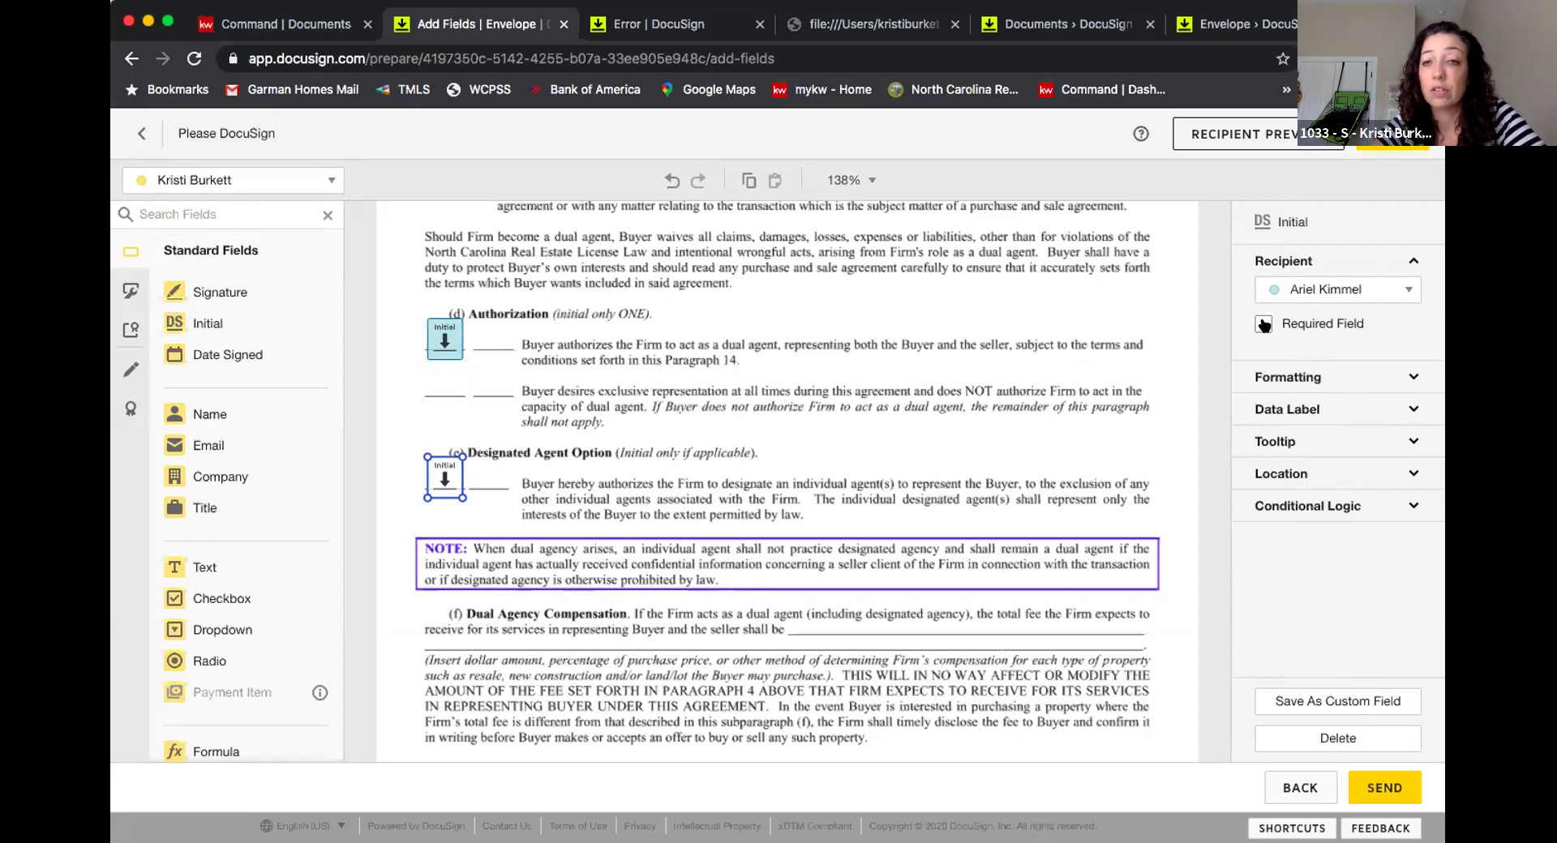
left_click(1264, 324)
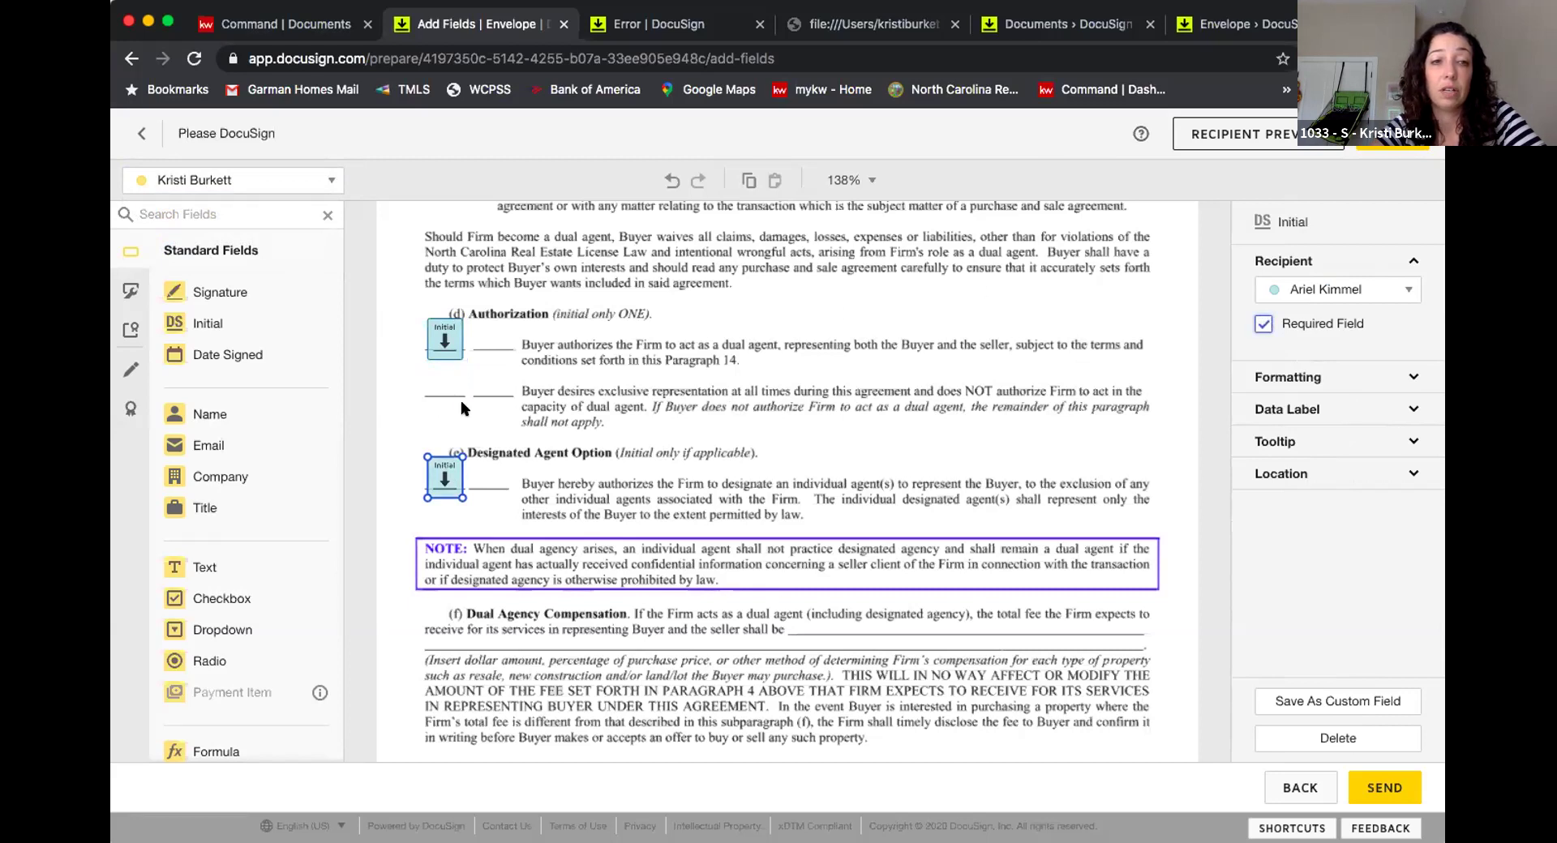
left_click(488, 436)
scroll(488, 436, "down", 6)
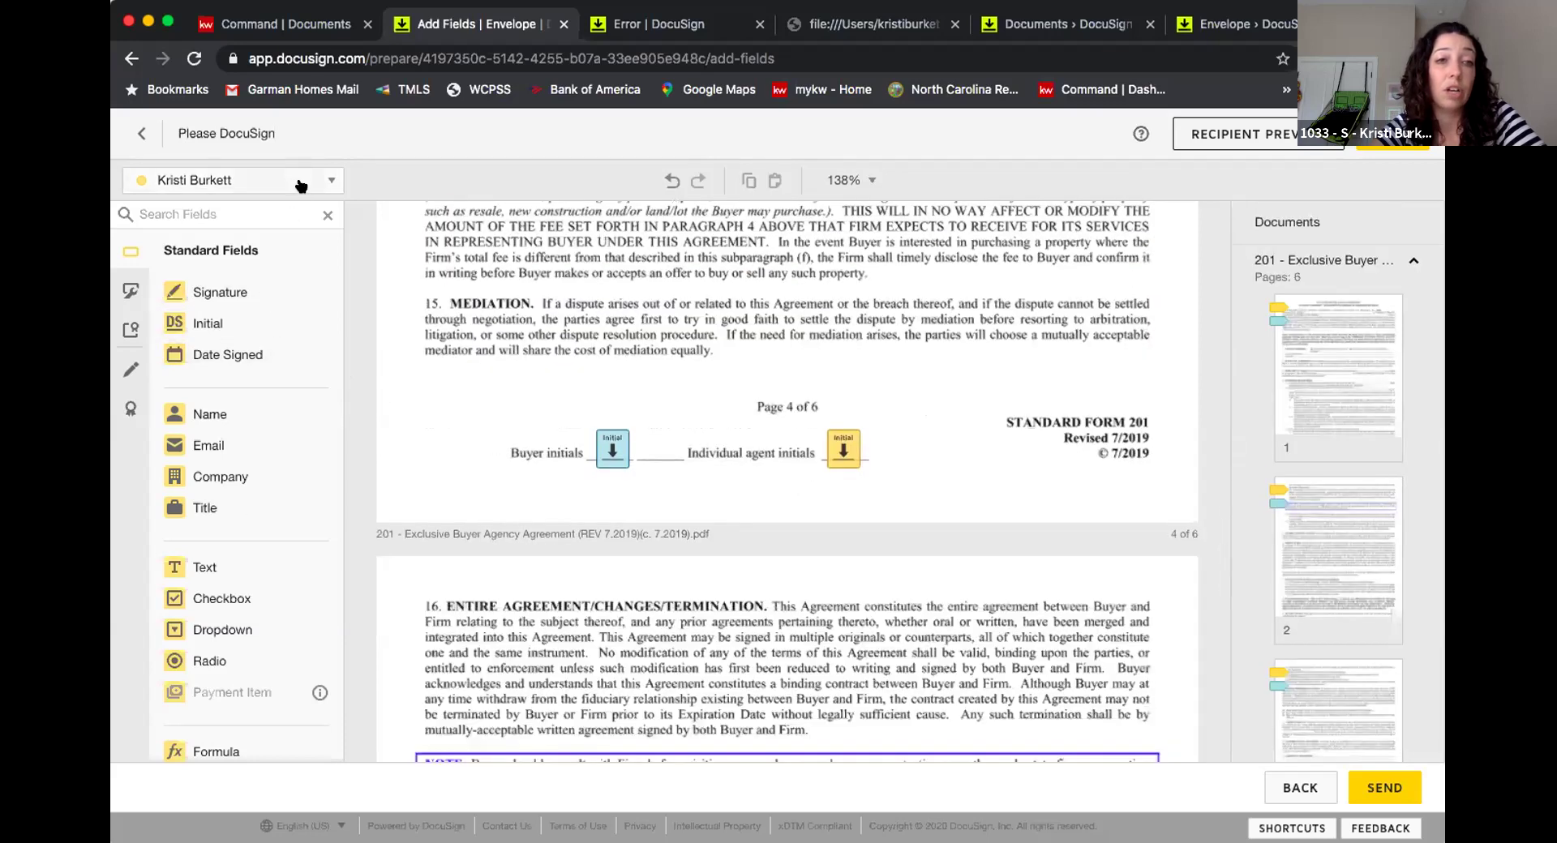
left_click(301, 177)
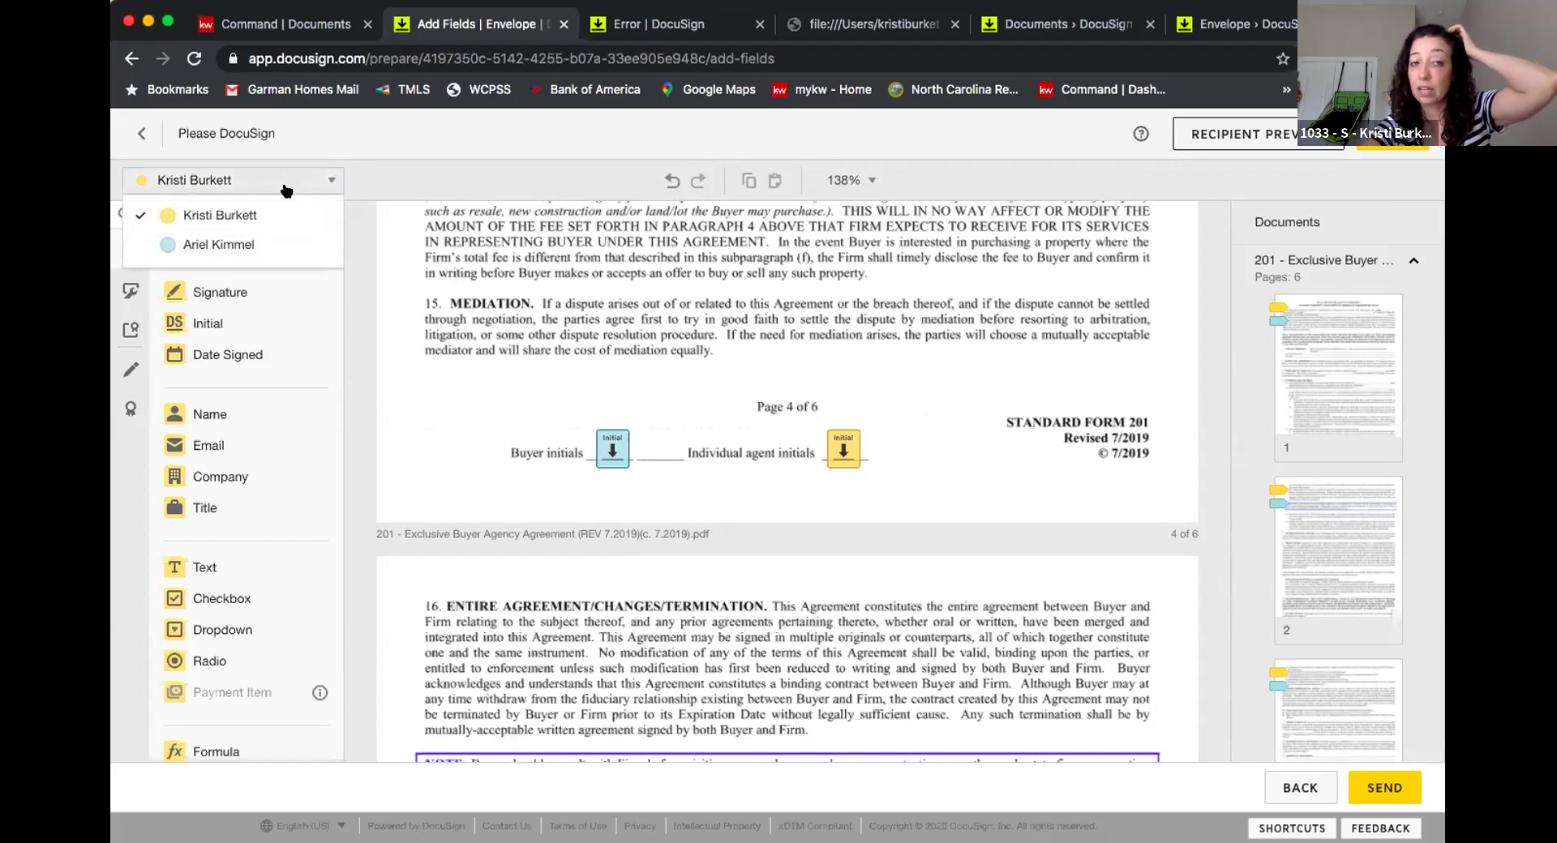
Step: Switch field placement to the buyer and remove an extra initial field placed by mistake
left_click(250, 247)
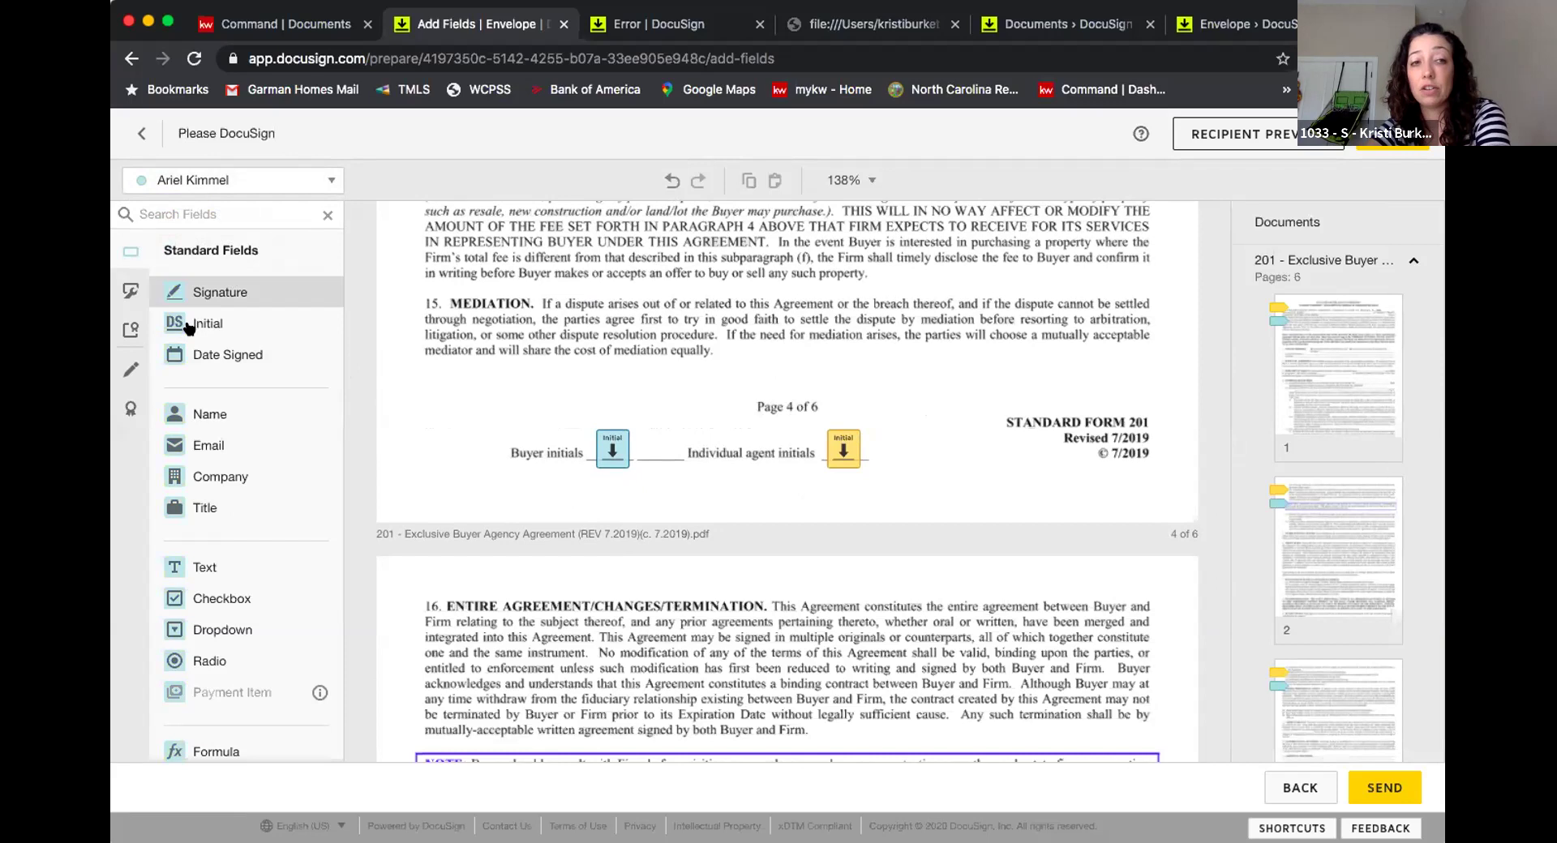
left_click_drag(188, 324, 637, 422)
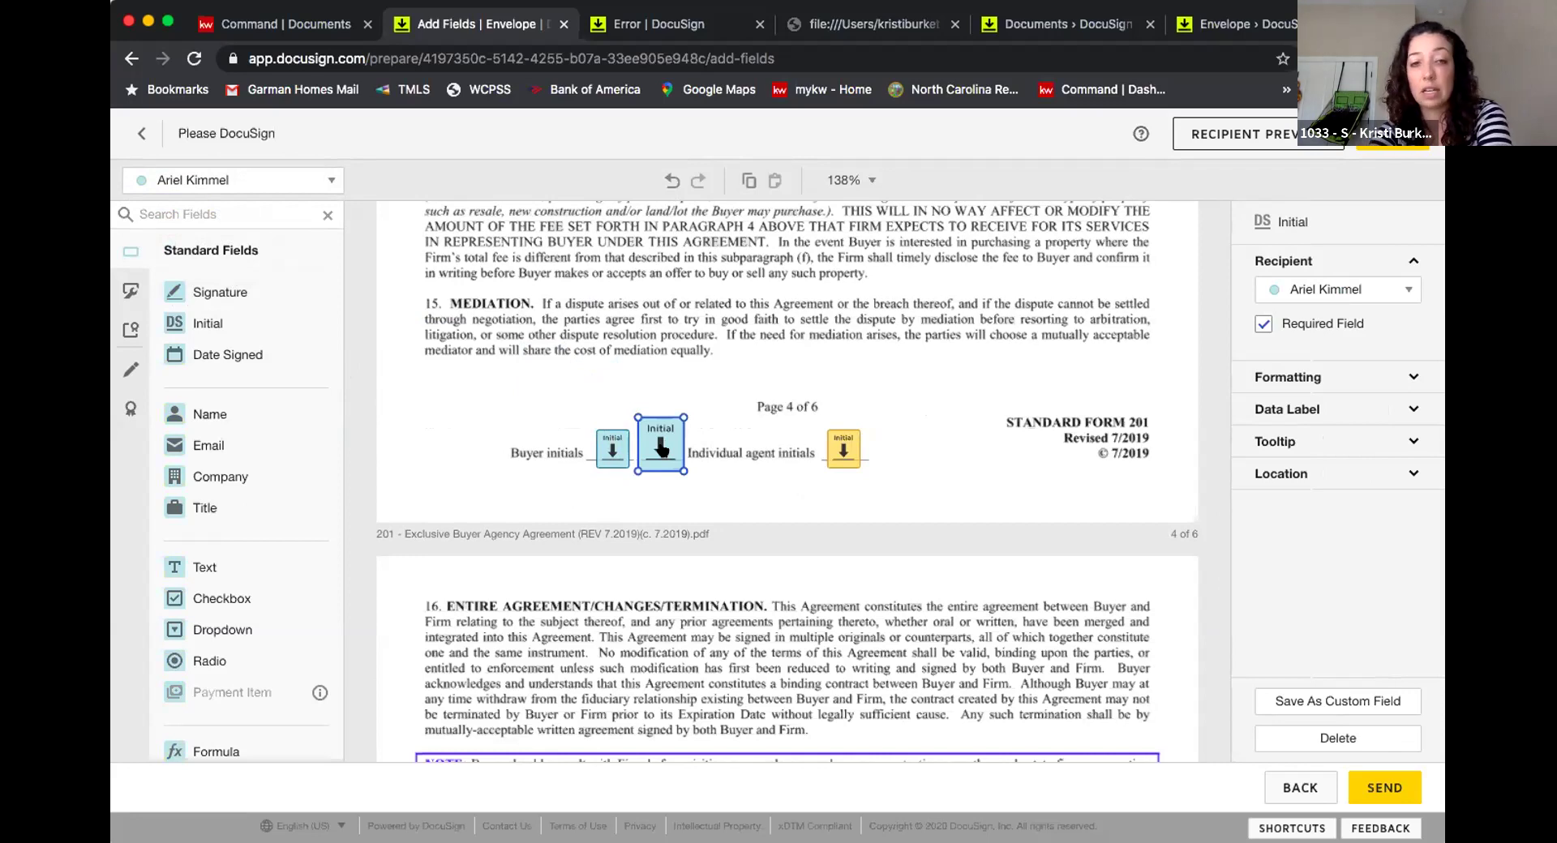
key("Delete")
Step: Place a Date Signed field on the Entity Buyer Date line and nudge it right
scroll(859, 405, "down", 1)
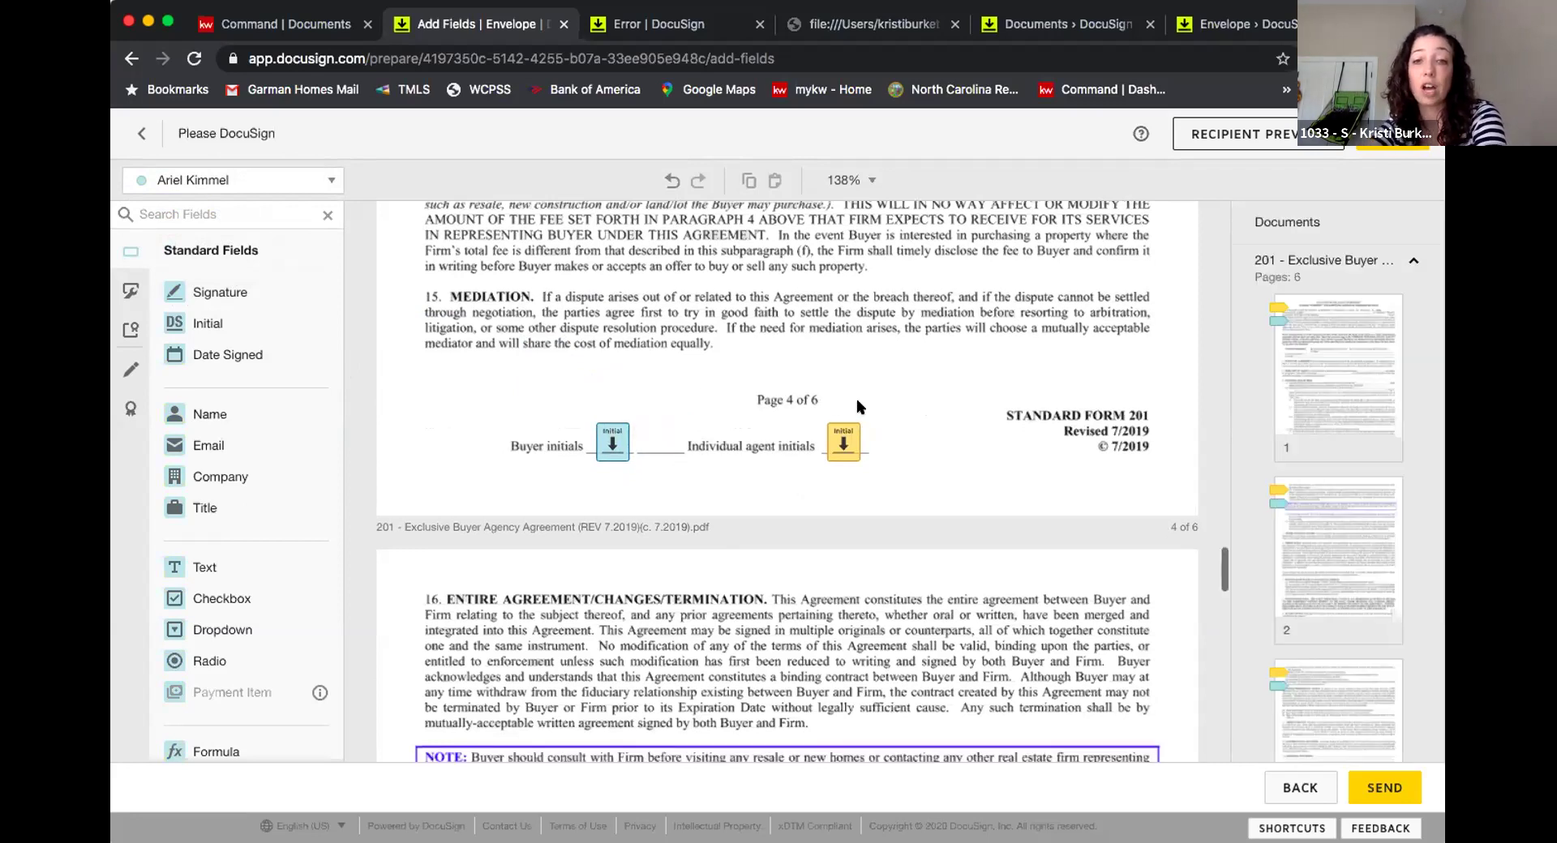
scroll(859, 406, "down", 20)
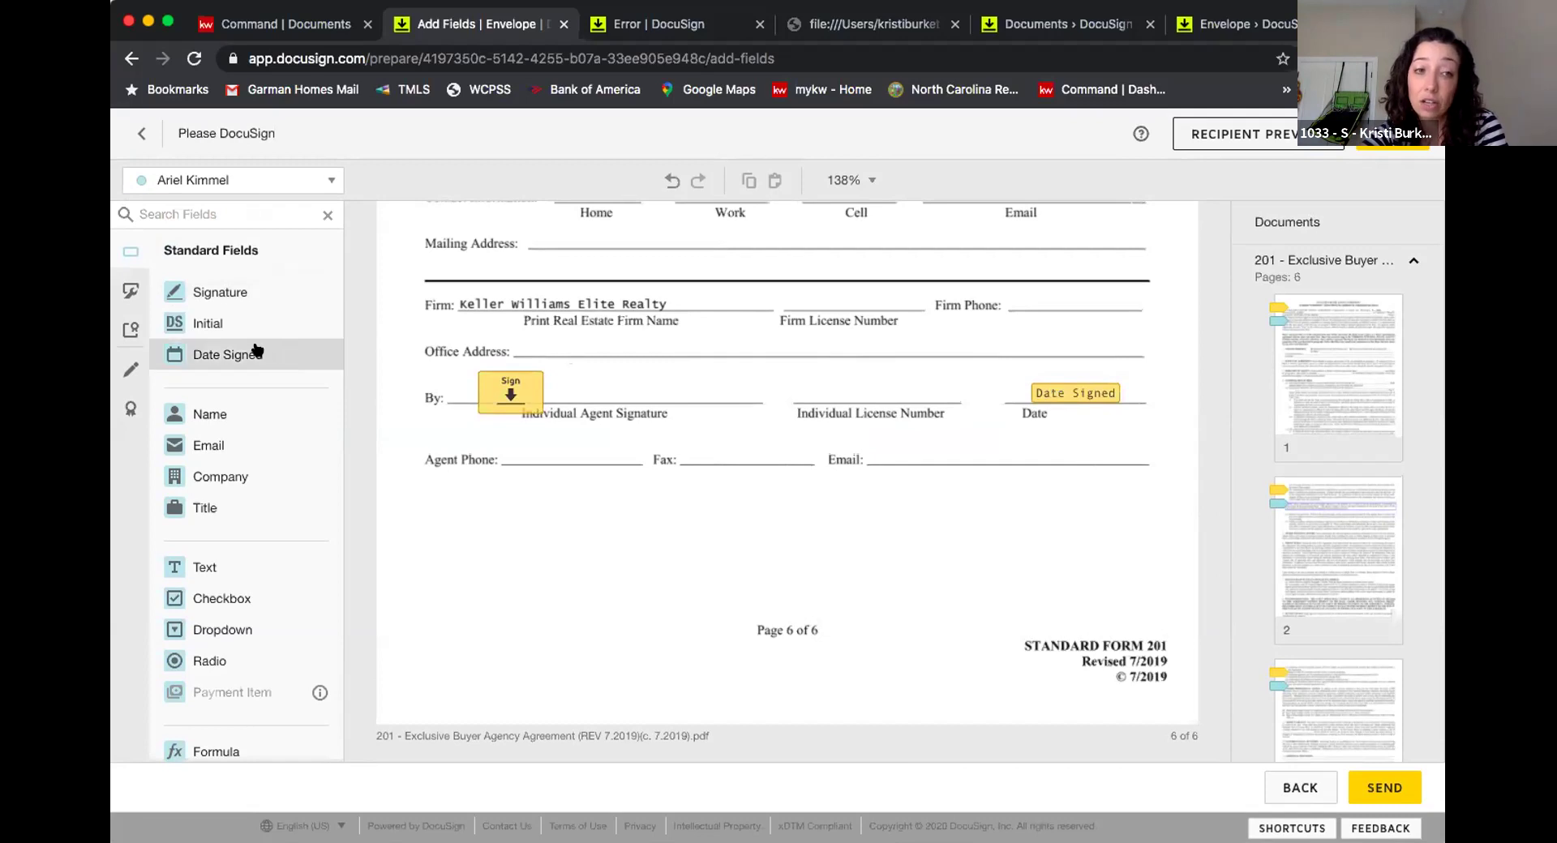
scroll(675, 515, "up", 3)
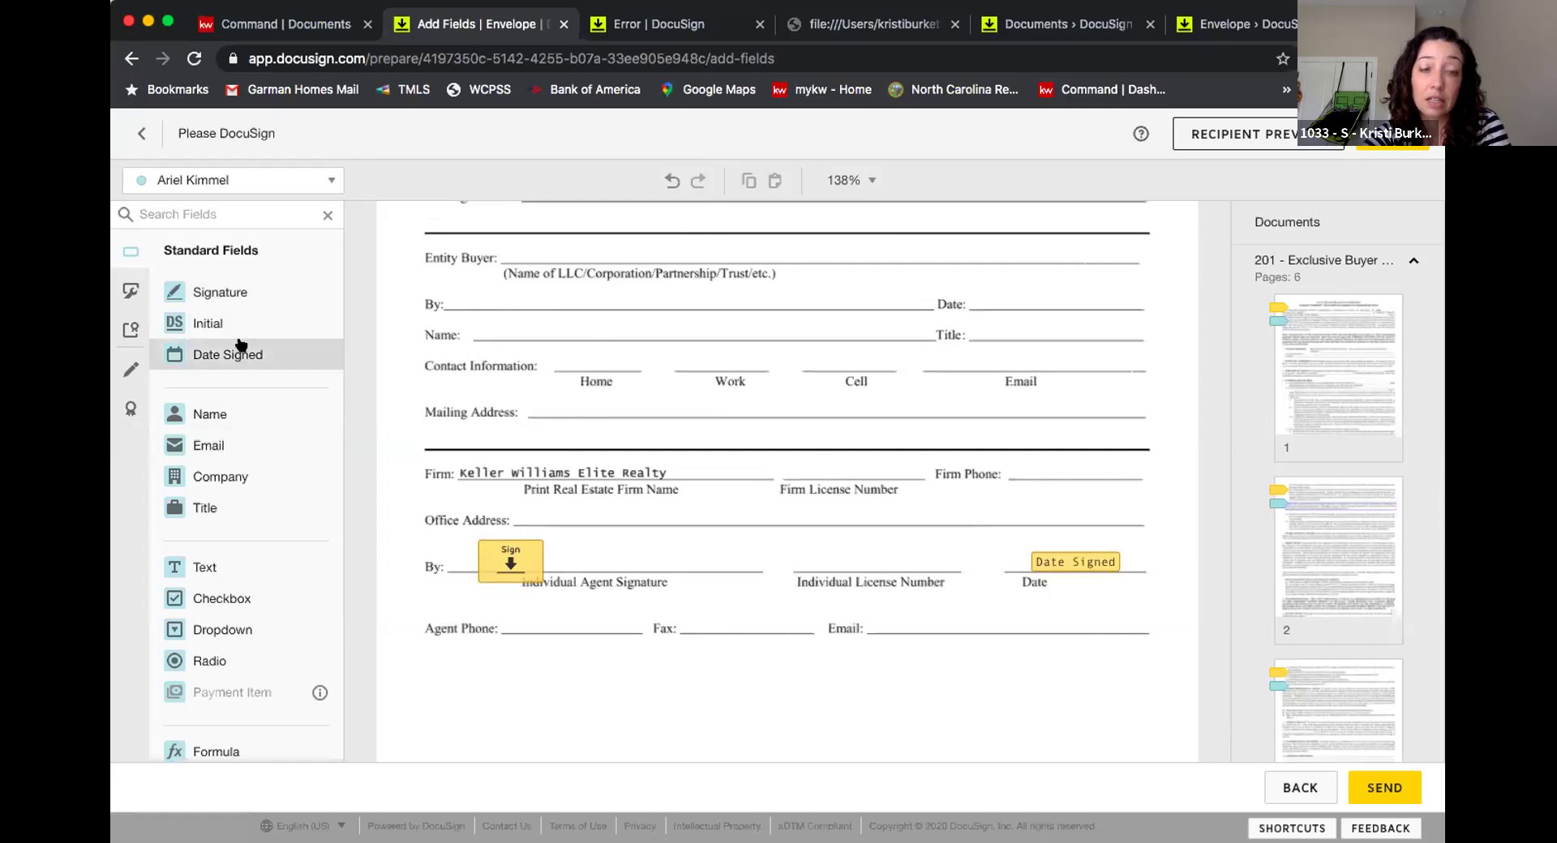
left_click_drag(278, 347, 957, 294)
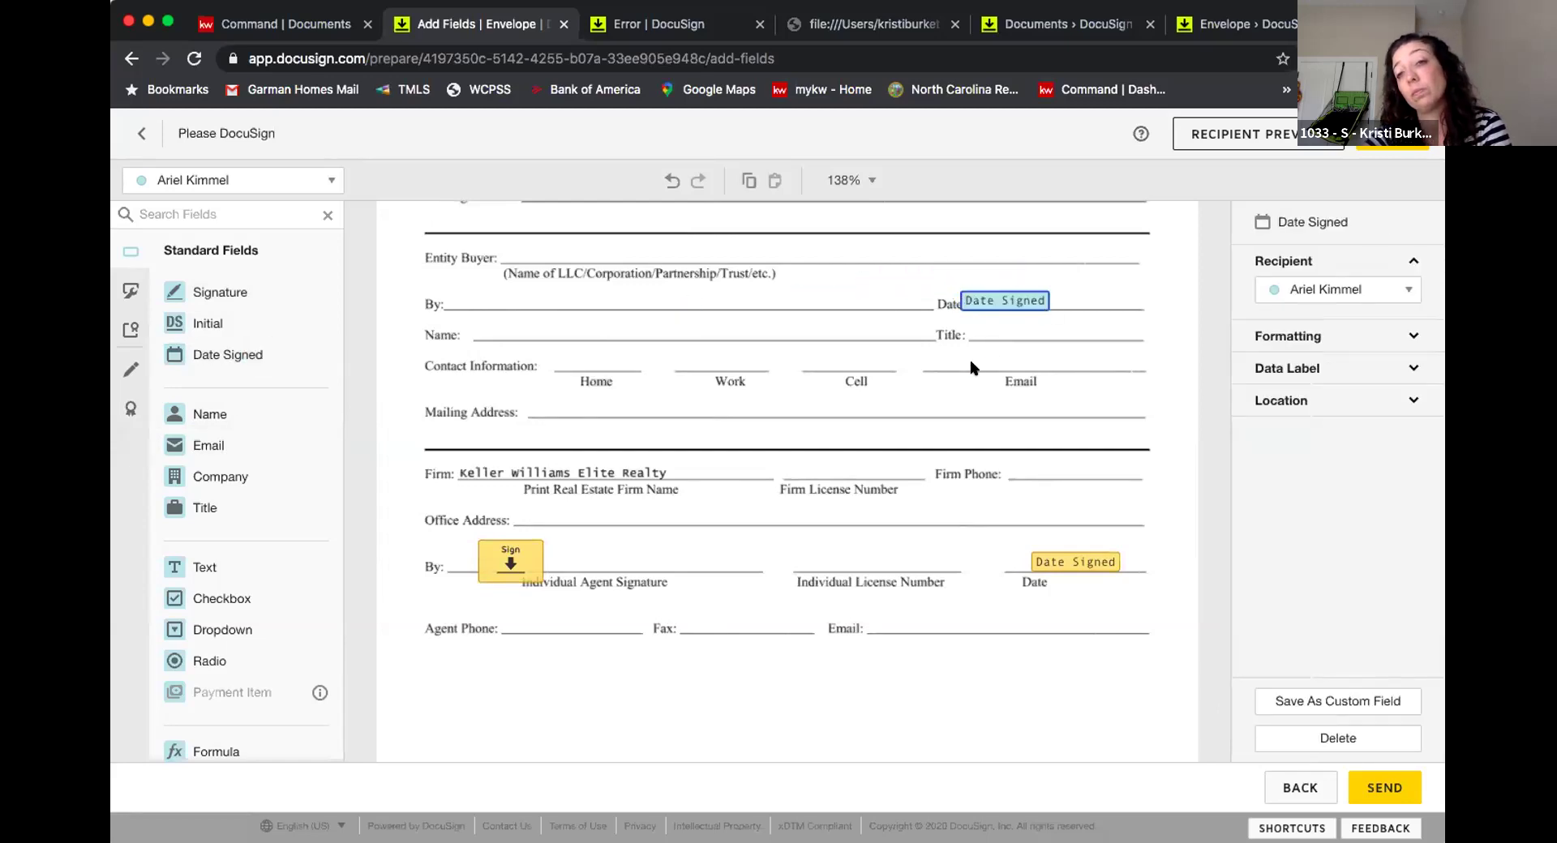
scroll(983, 369, "up", 1)
left_click_drag(986, 378, 1014, 375)
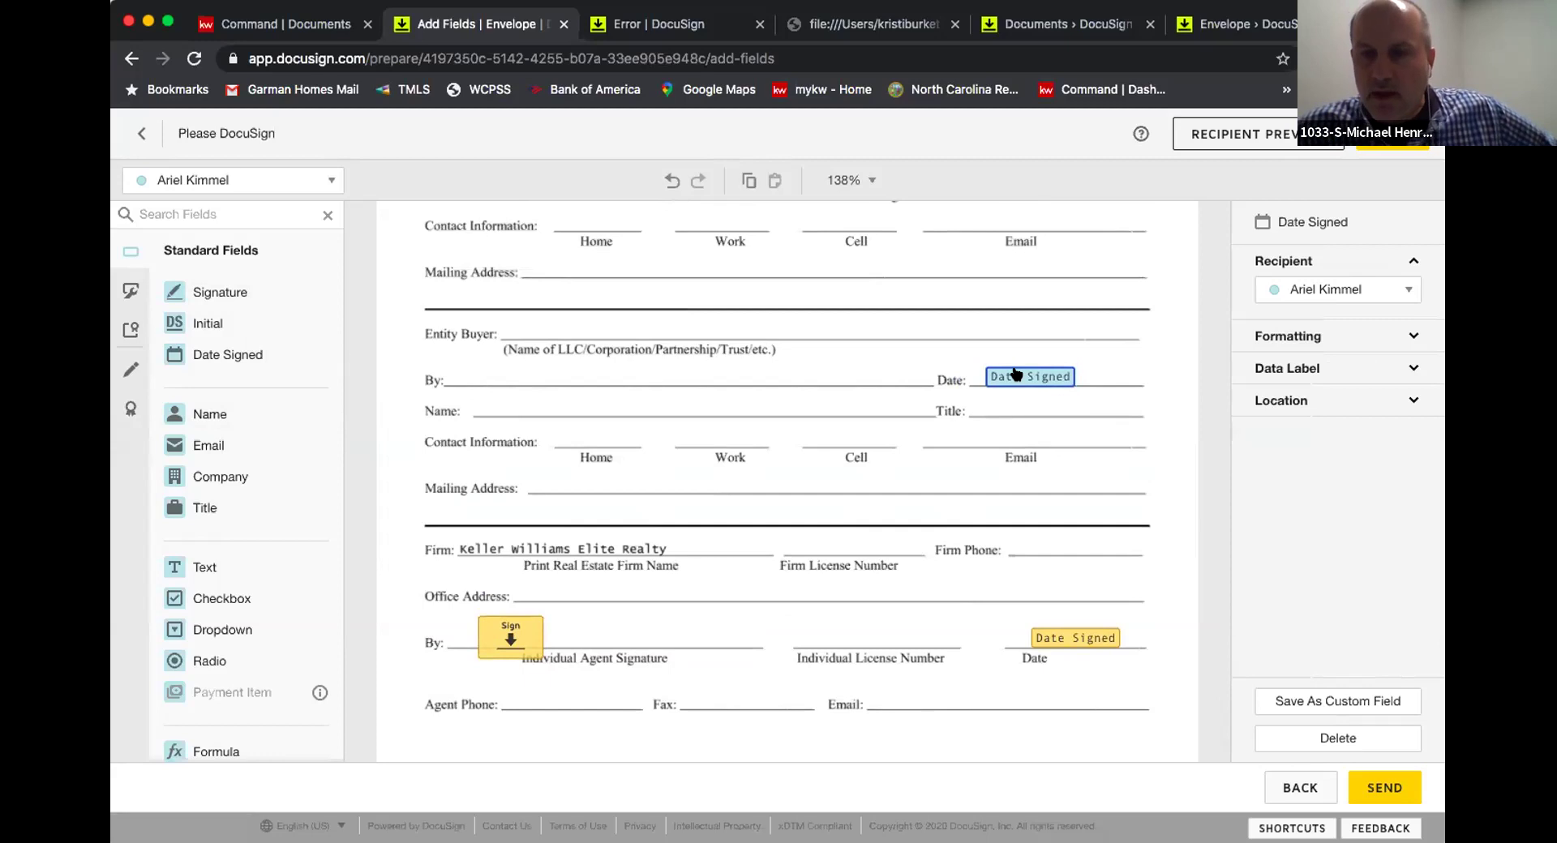
scroll(799, 450, "down", 6)
scroll(799, 450, "up", 3)
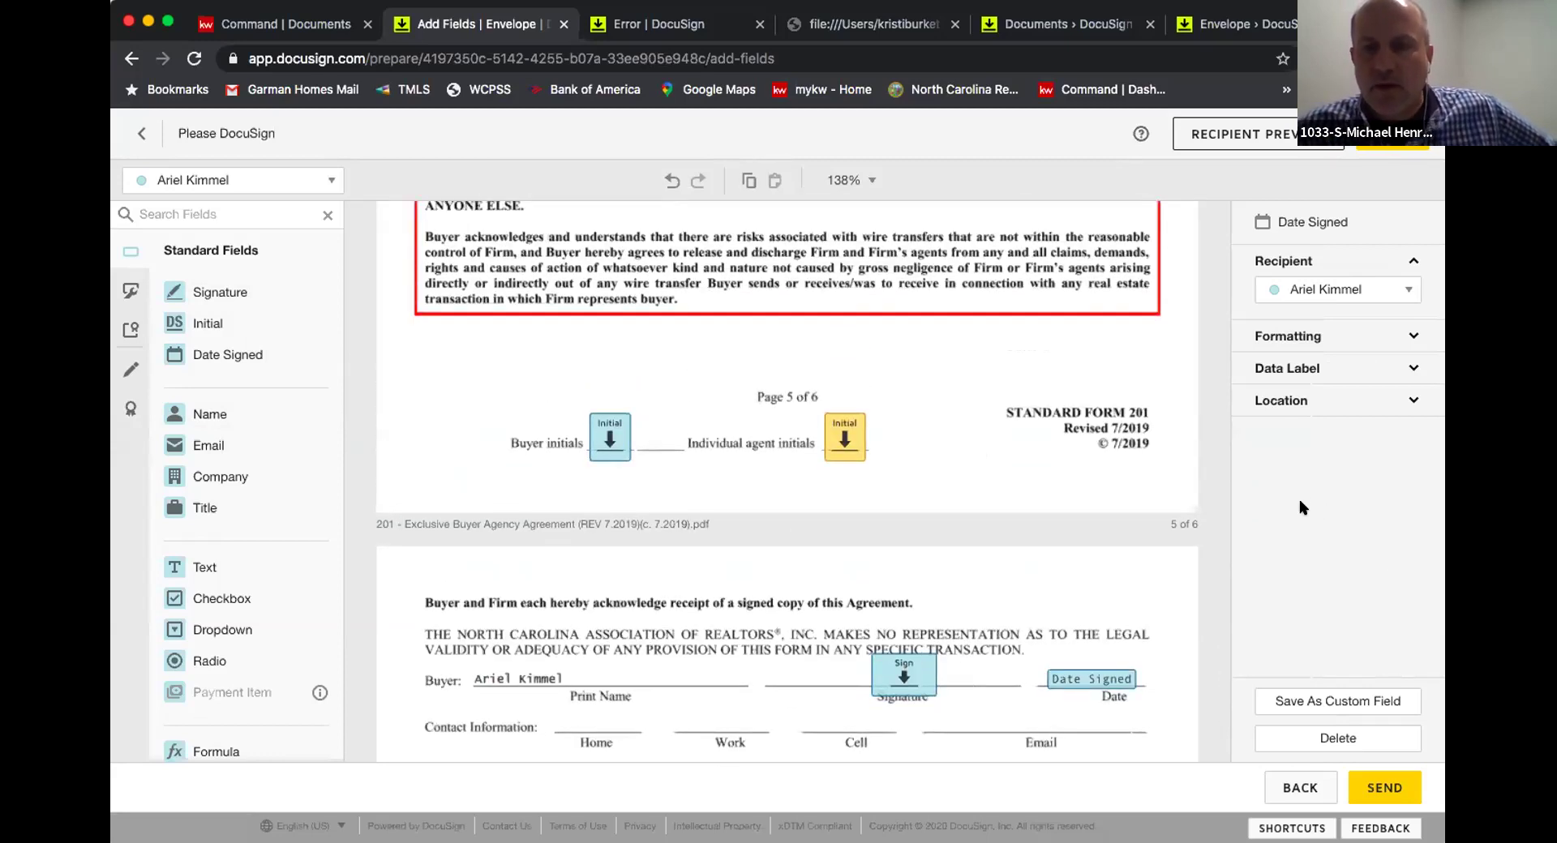
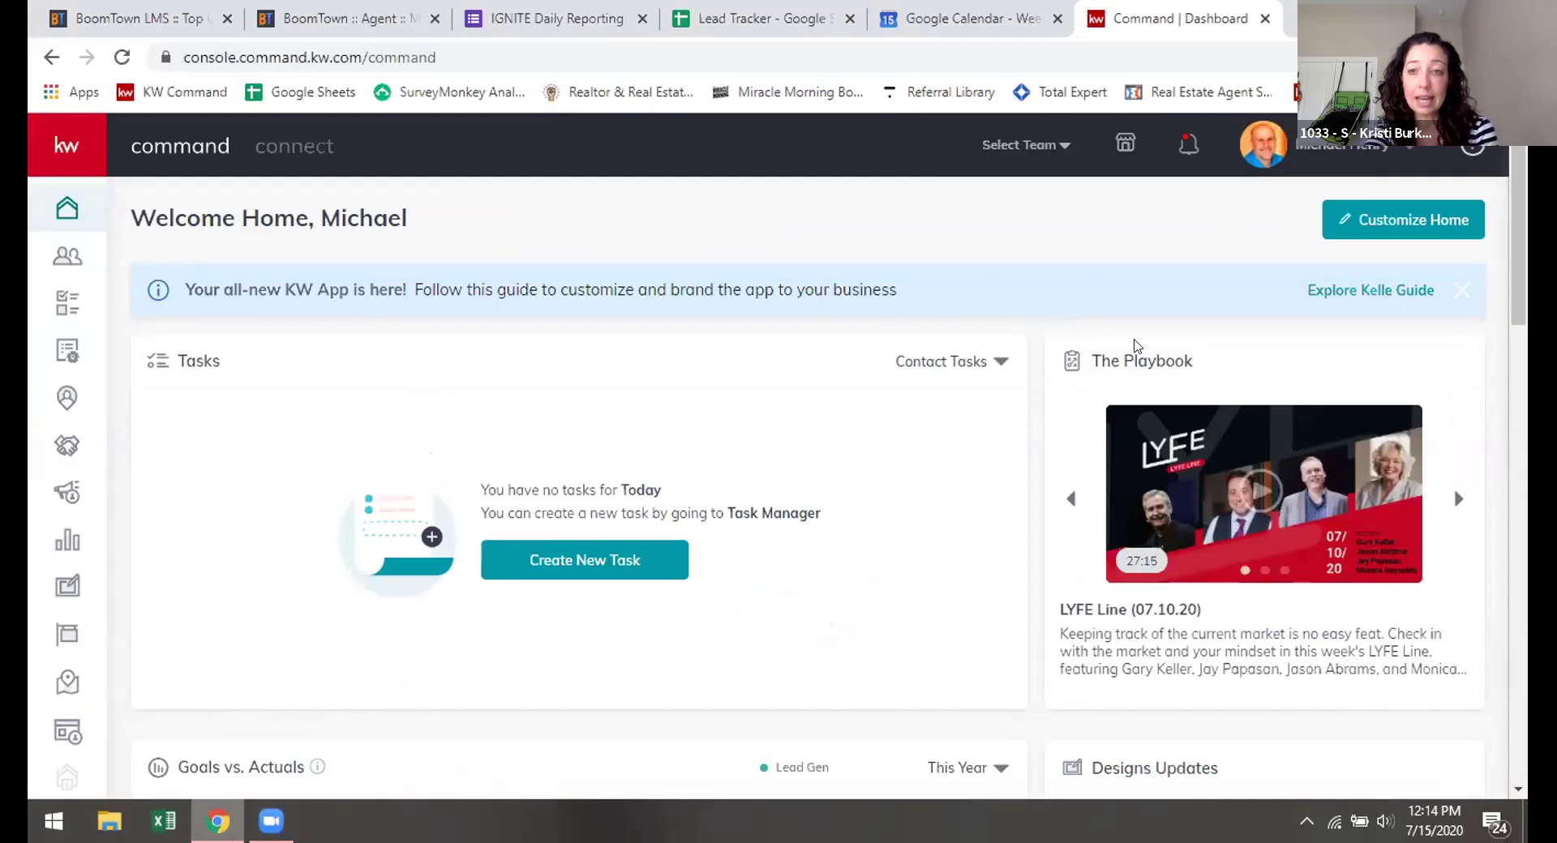
Step: Open the buyer opportunity from the Buyers Cultivate pipeline and open a new browser tab
left_click(66, 445)
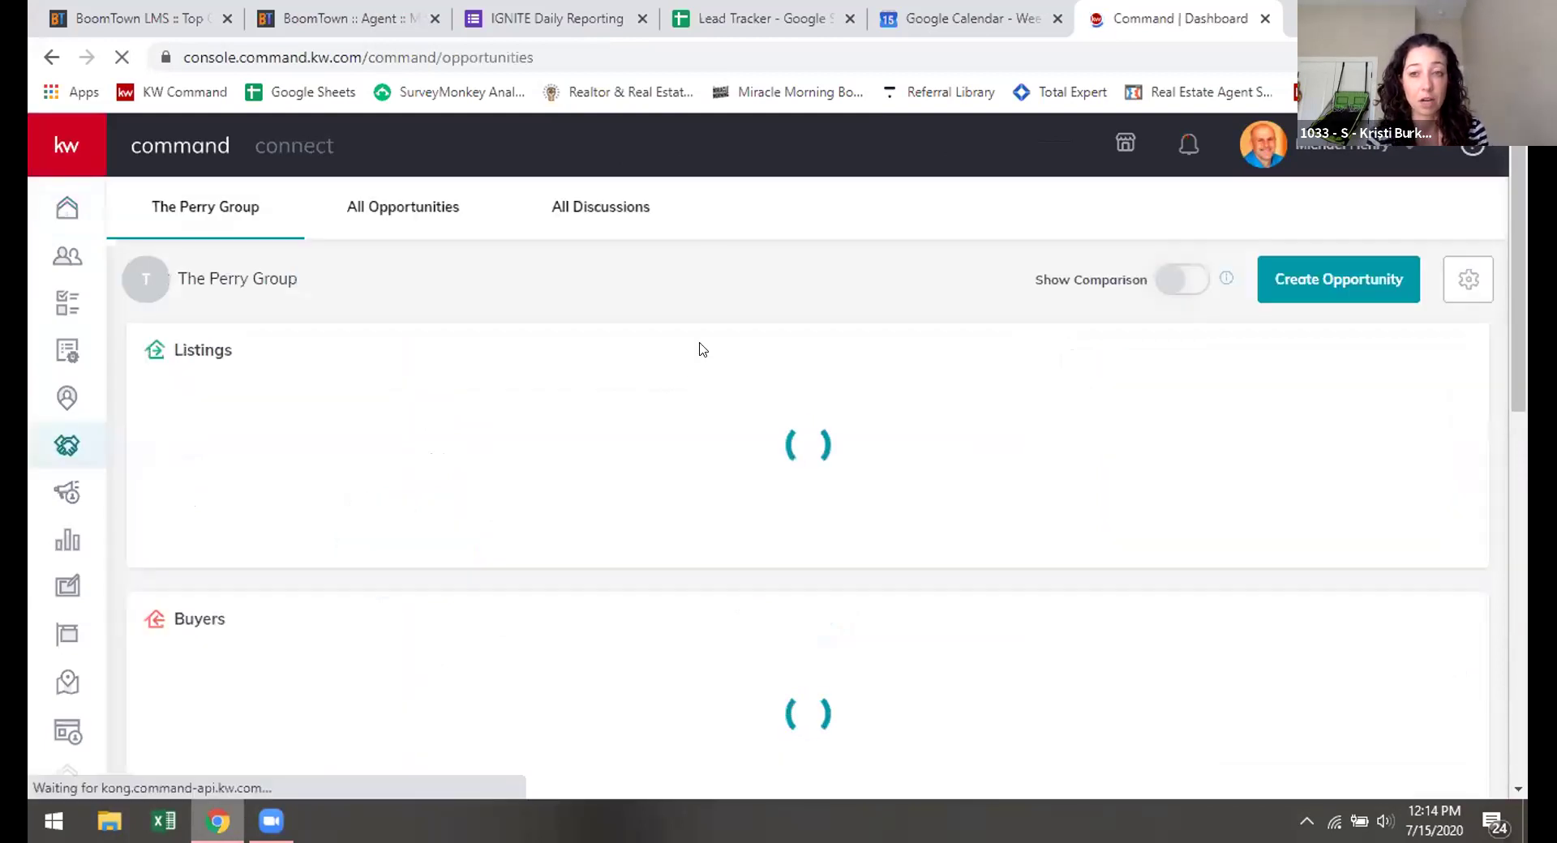
scroll(591, 362, "down", 4)
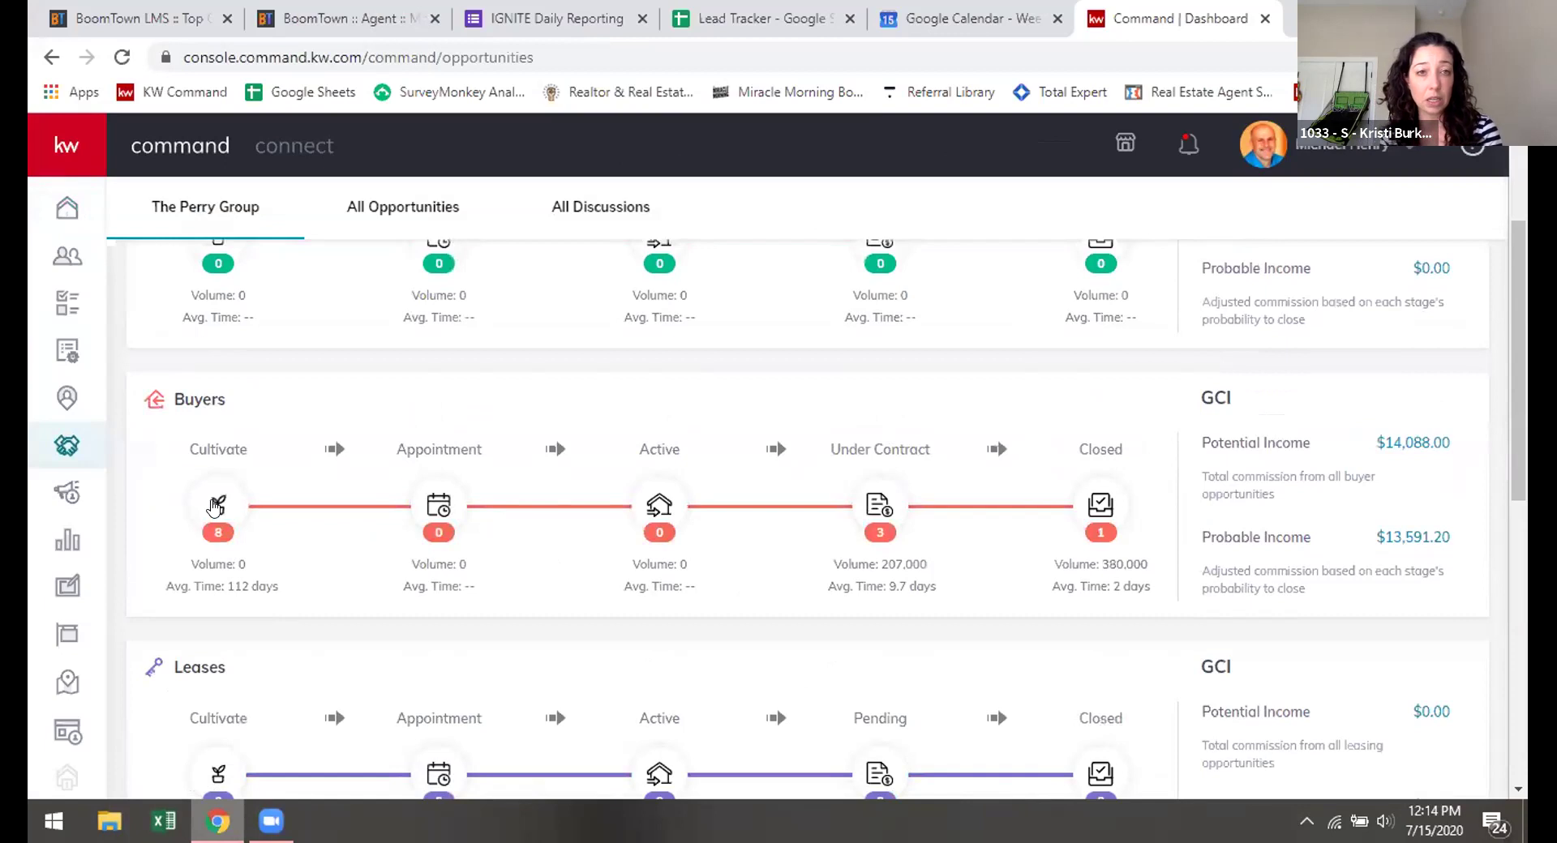
left_click(215, 507)
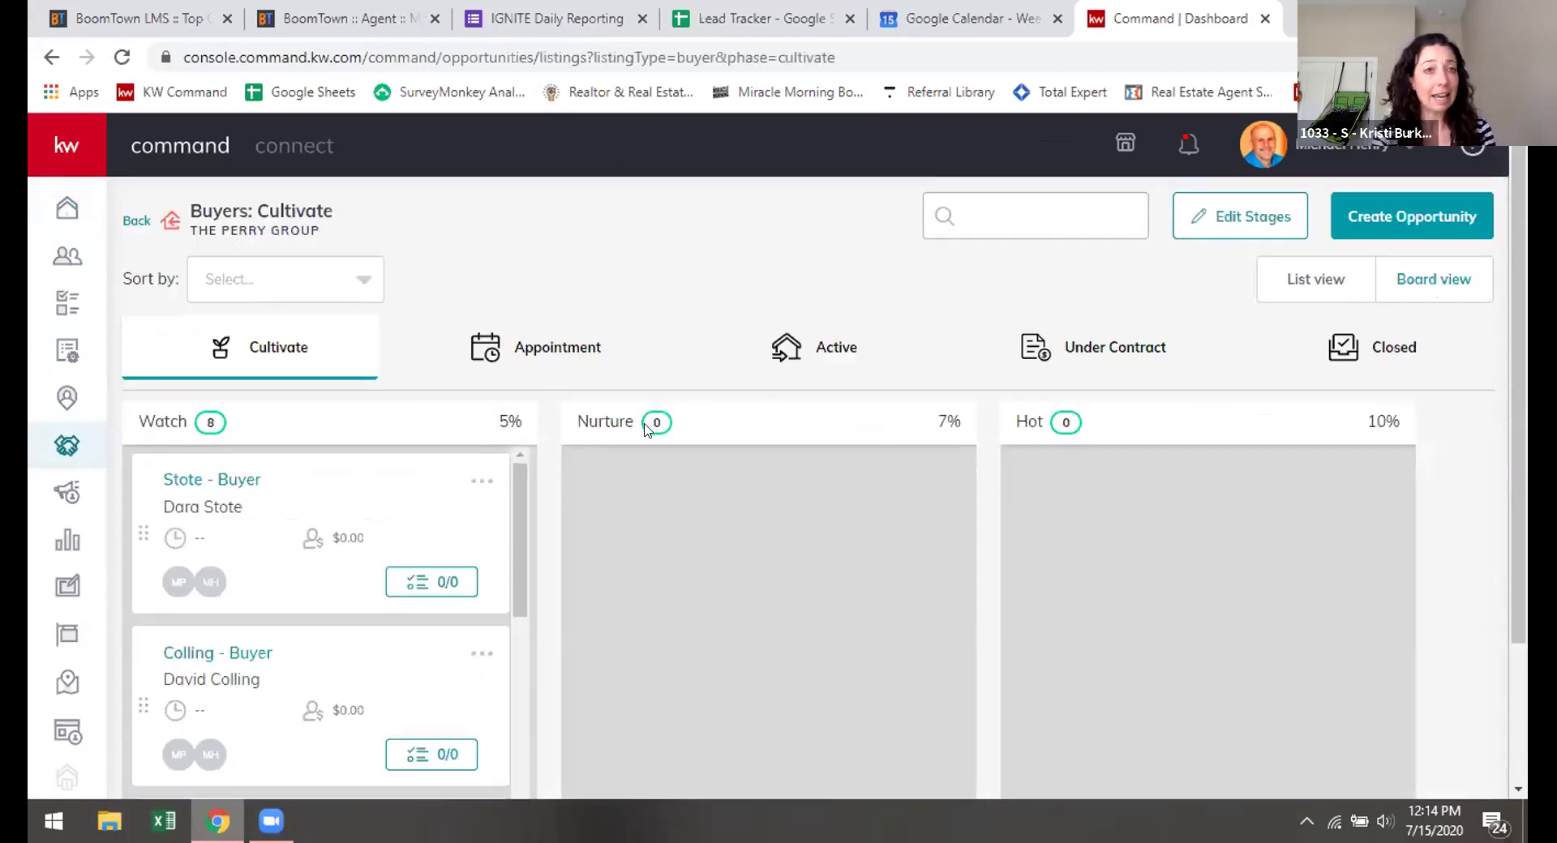
scroll(250, 566, "down", 5)
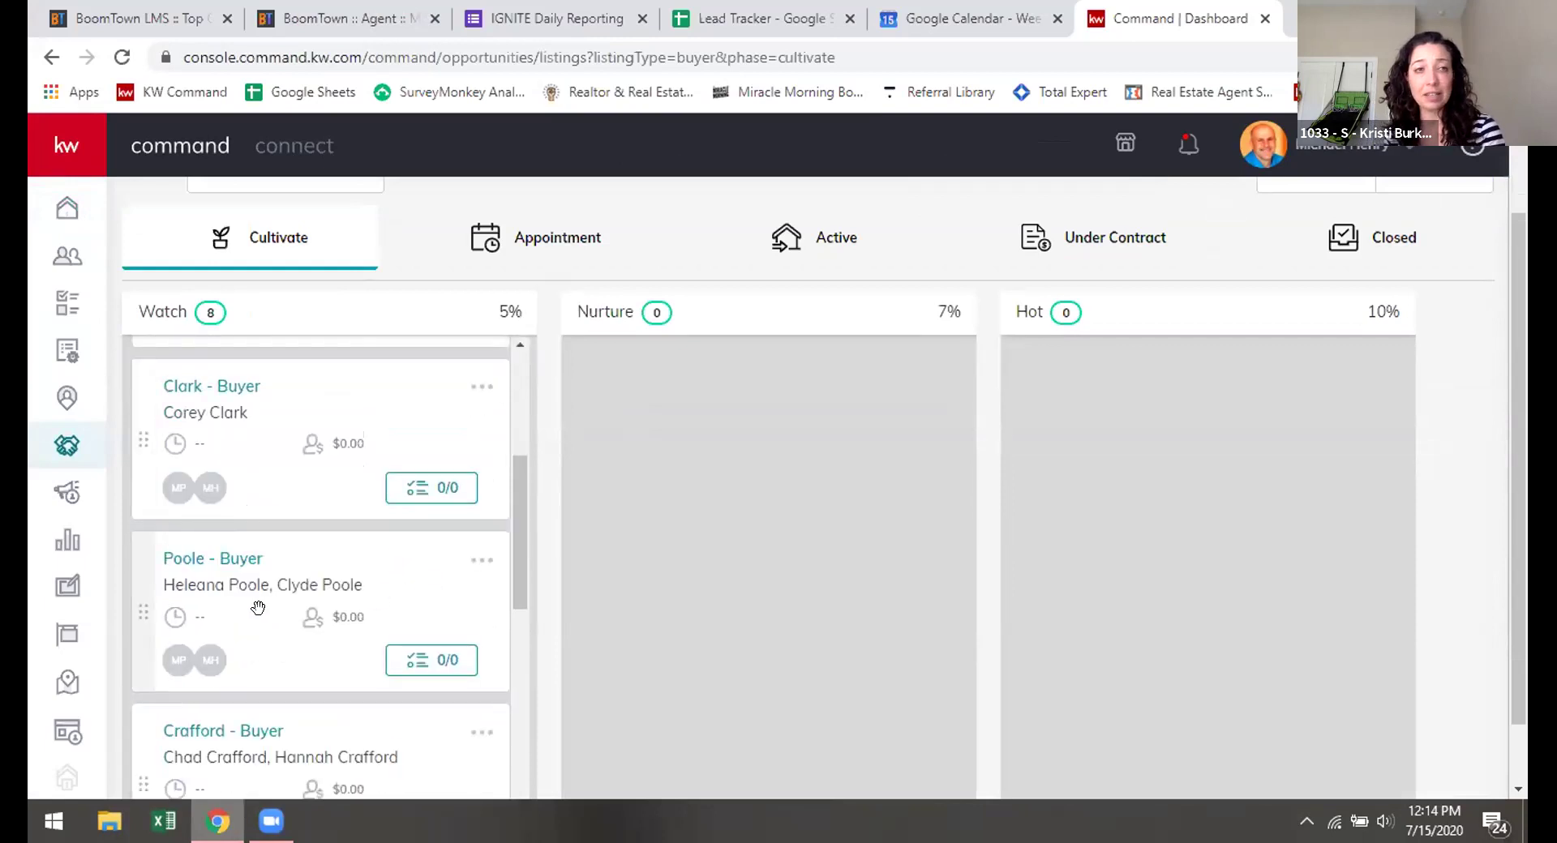
scroll(250, 616, "down", 1)
left_click(250, 623)
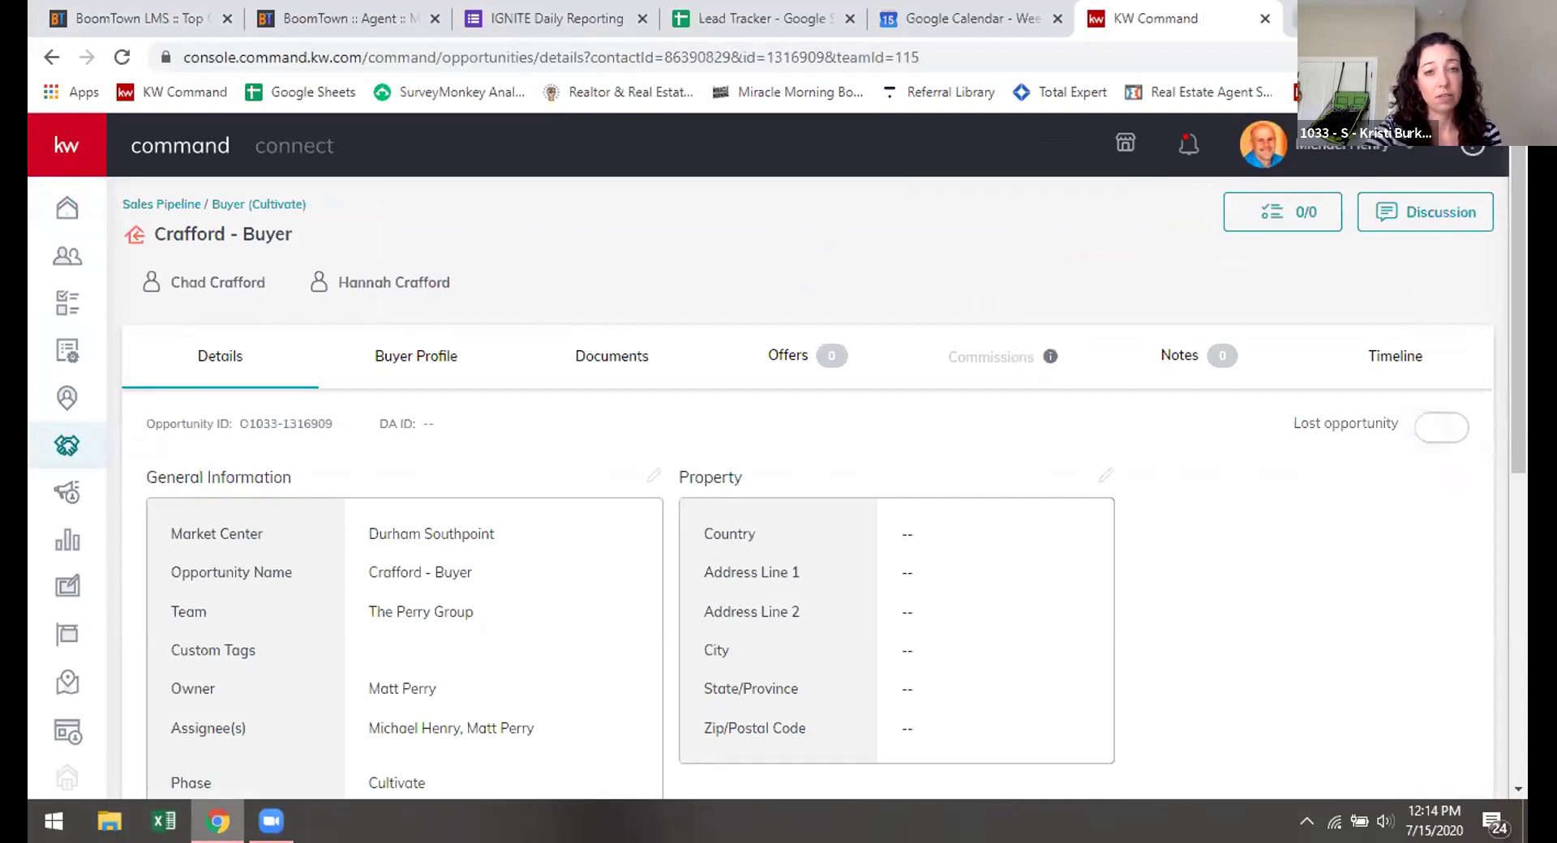
key("ctrl+t")
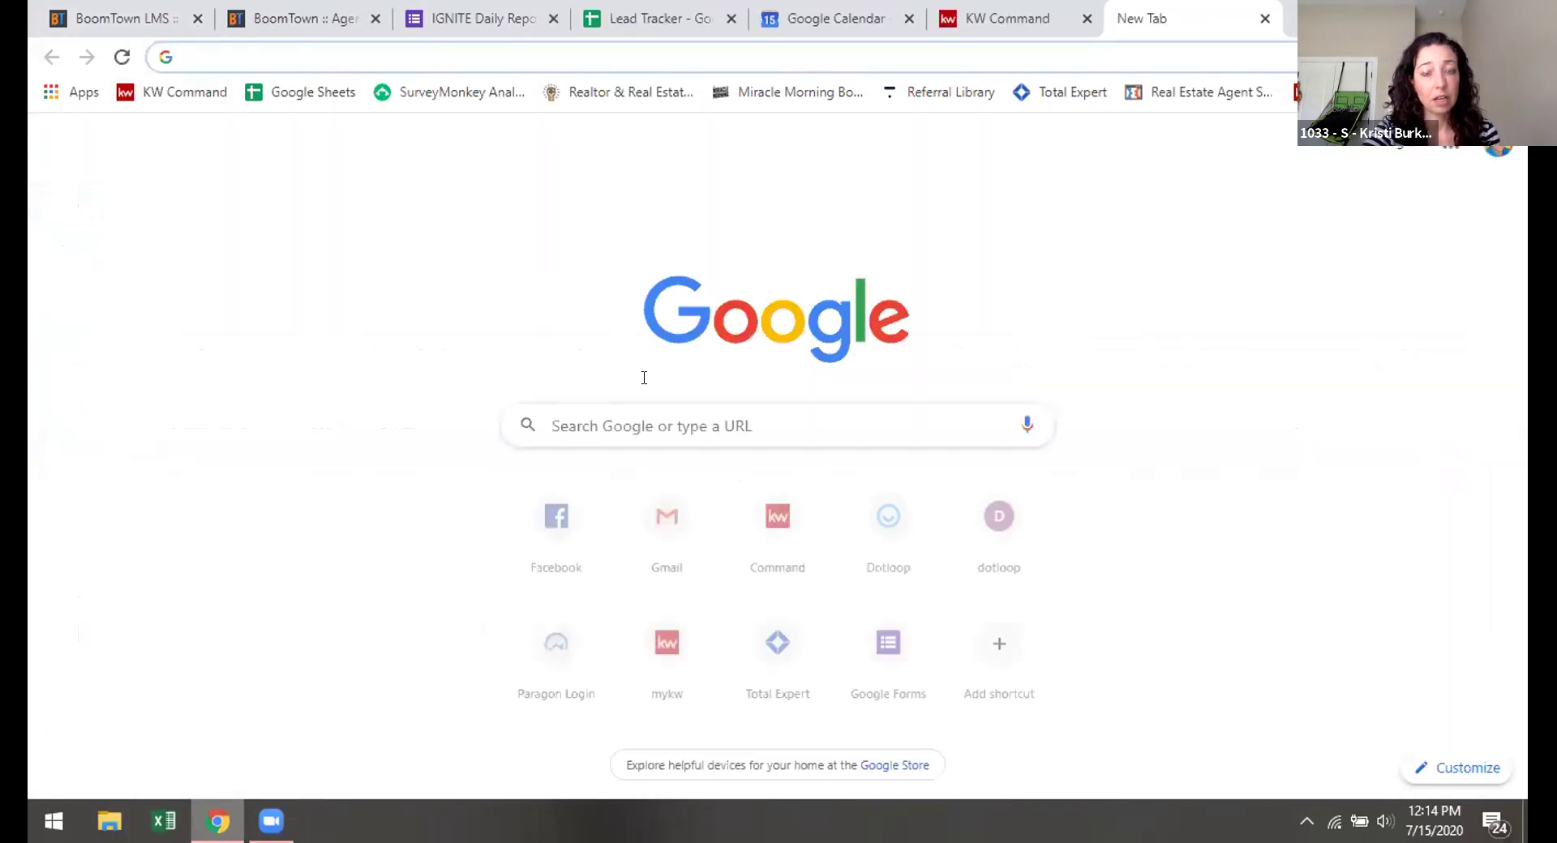
Step: Download the buyer info PDF attached to the Buyer Info Forms email in Gmail
left_click(672, 536)
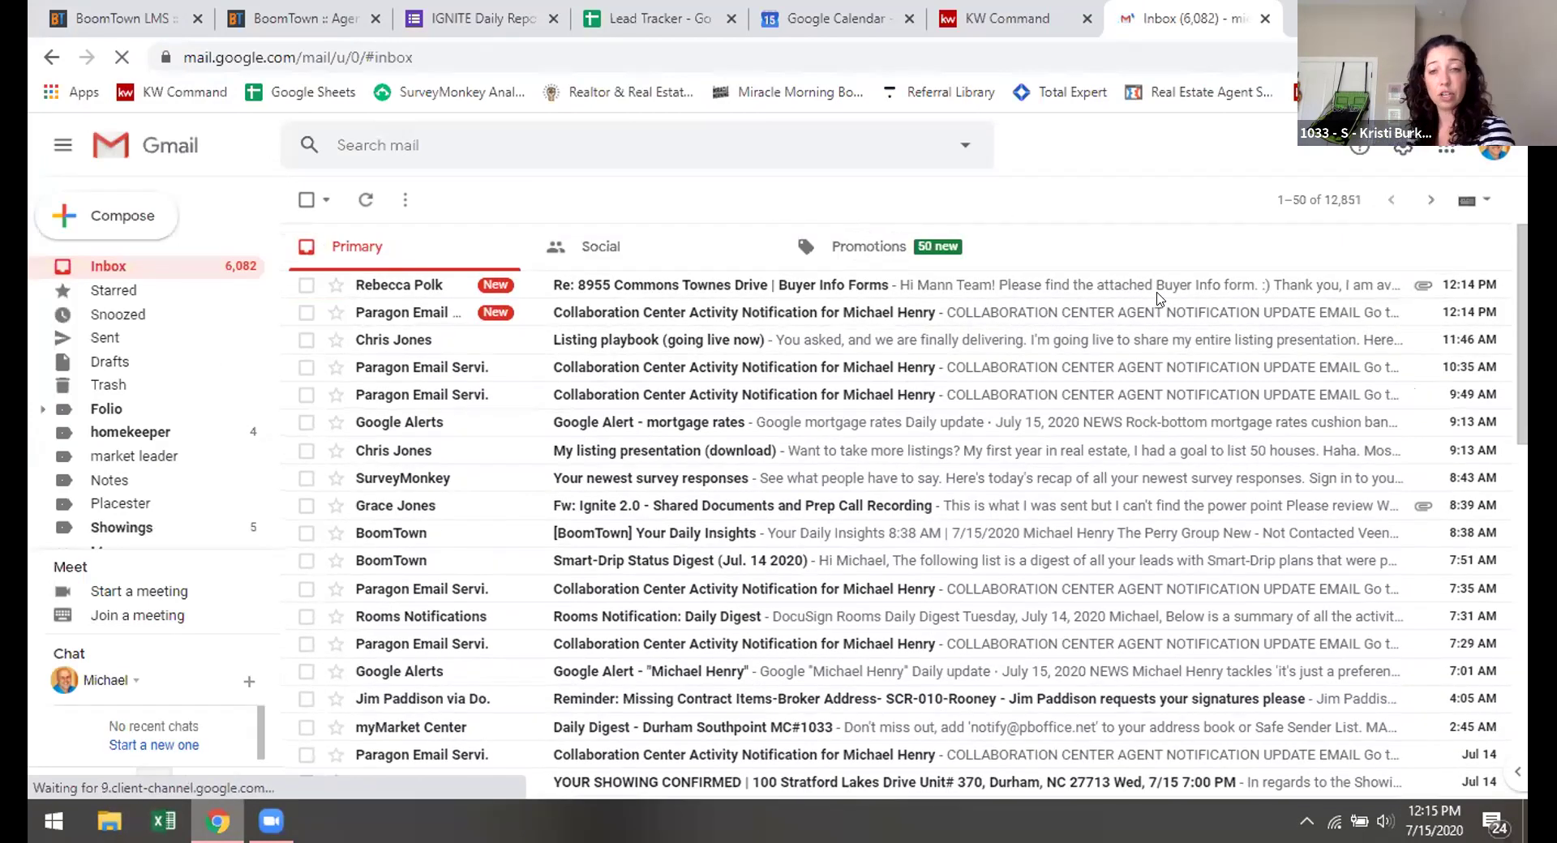
left_click(1005, 286)
scroll(491, 482, "down", 10)
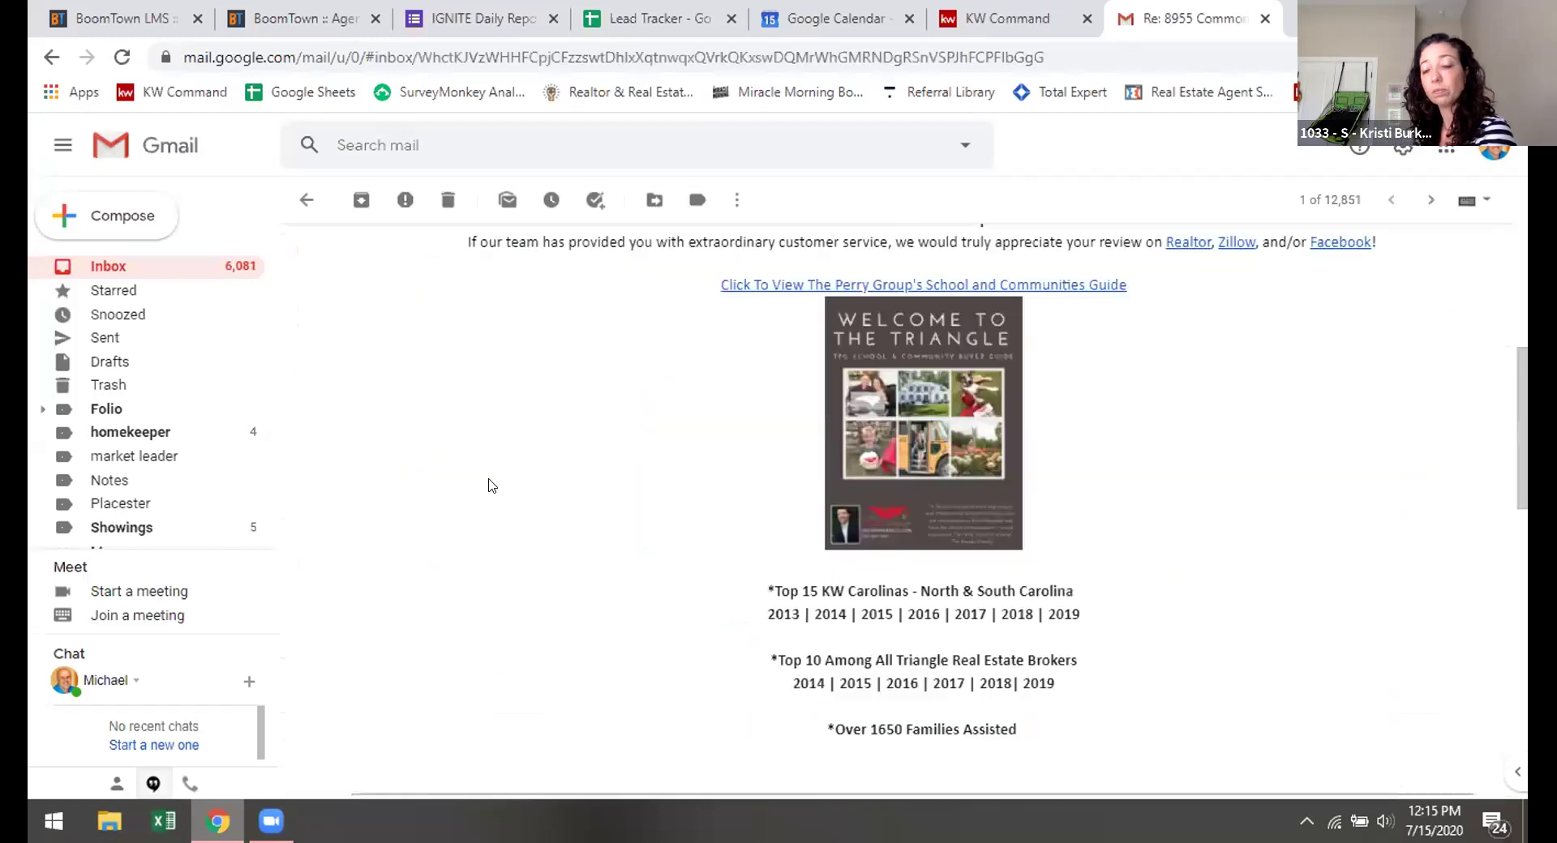
scroll(491, 482, "down", 6)
mouse_move(396, 612)
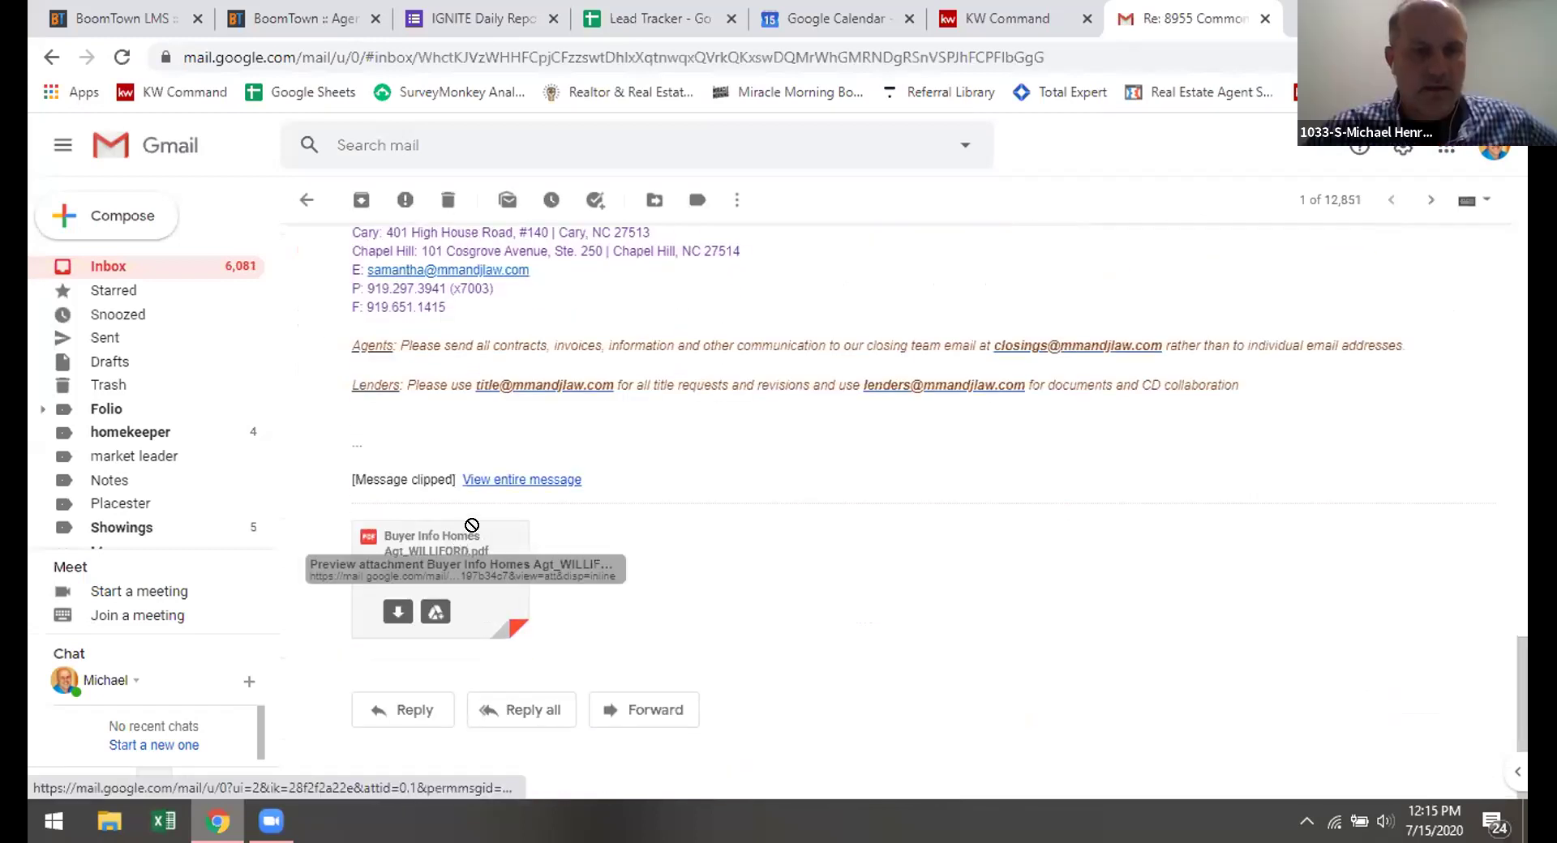
left_click(396, 613)
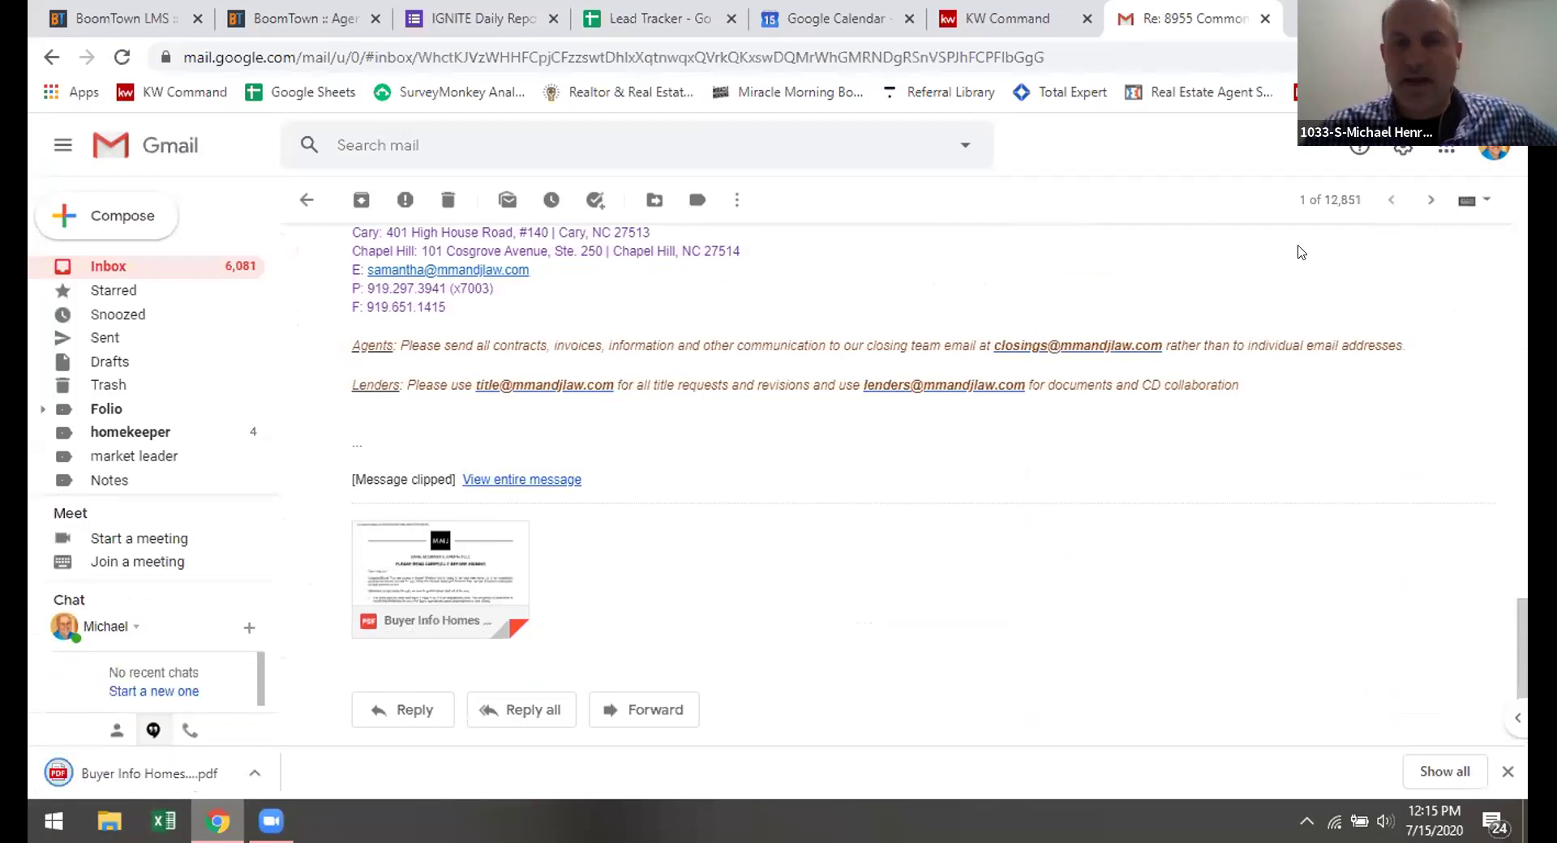
Step: Back in KW Command, open the buyer opportunity's Documents page
scroll(1298, 251, "up", 6)
left_click(1010, 17)
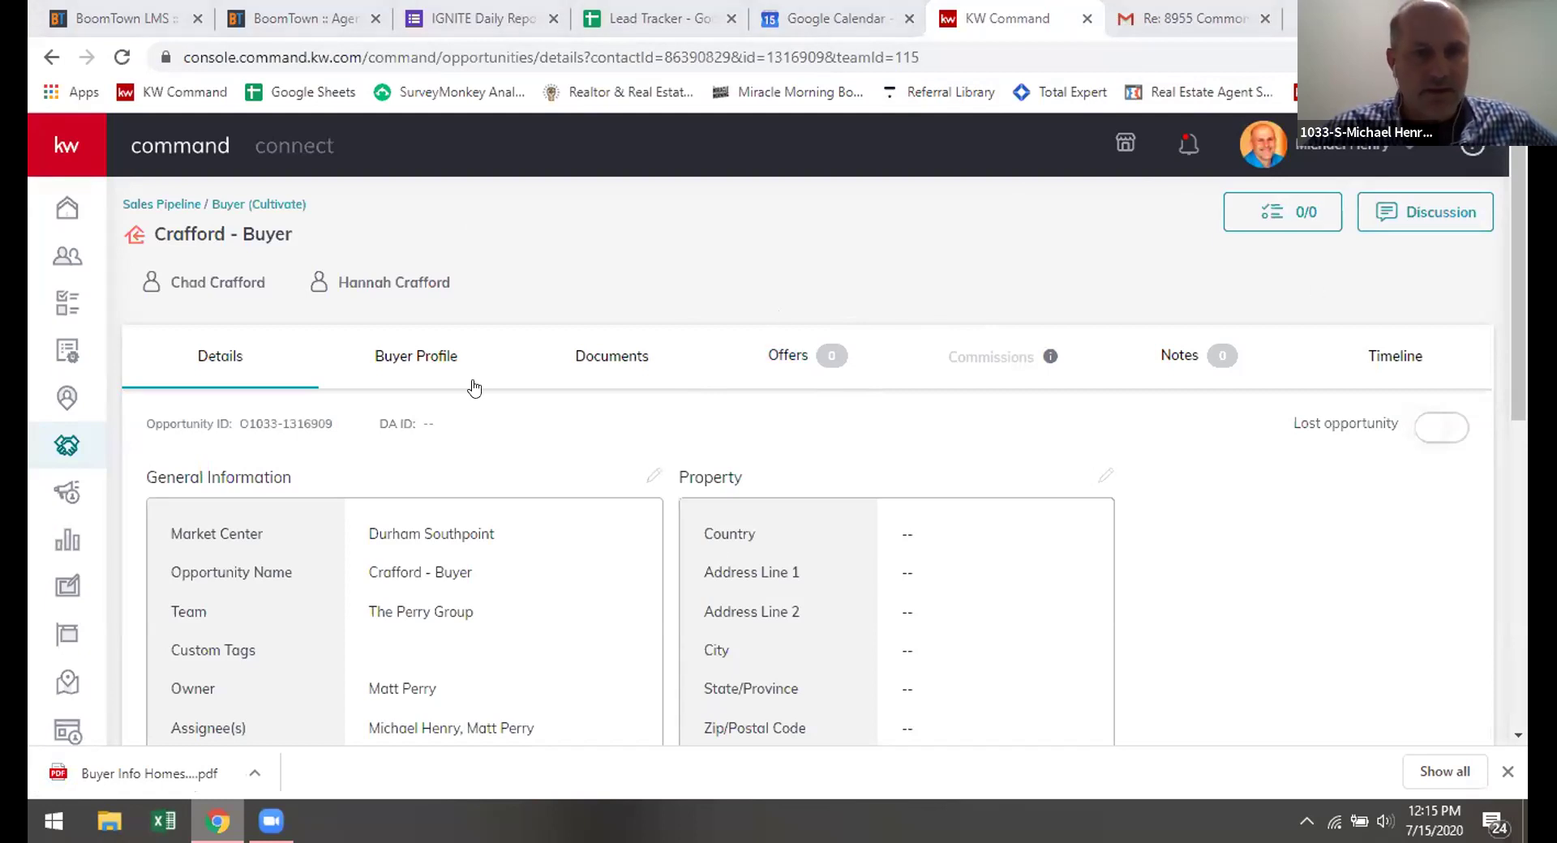
left_click(604, 365)
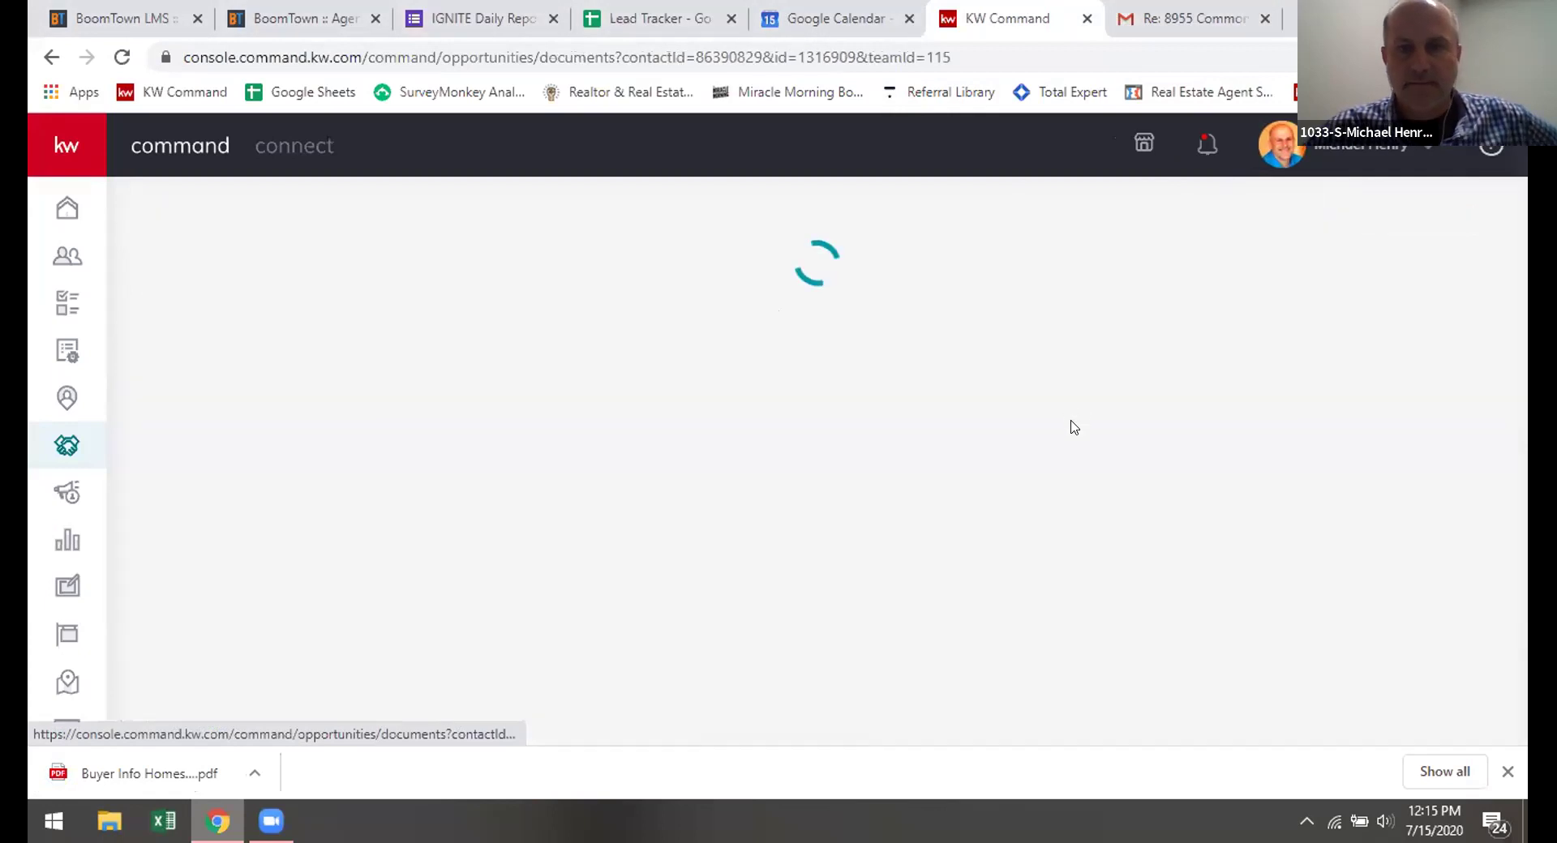
Step: Go to the linked transaction in DocuSign Rooms and log in with the account e-mail and password
left_click(1360, 438)
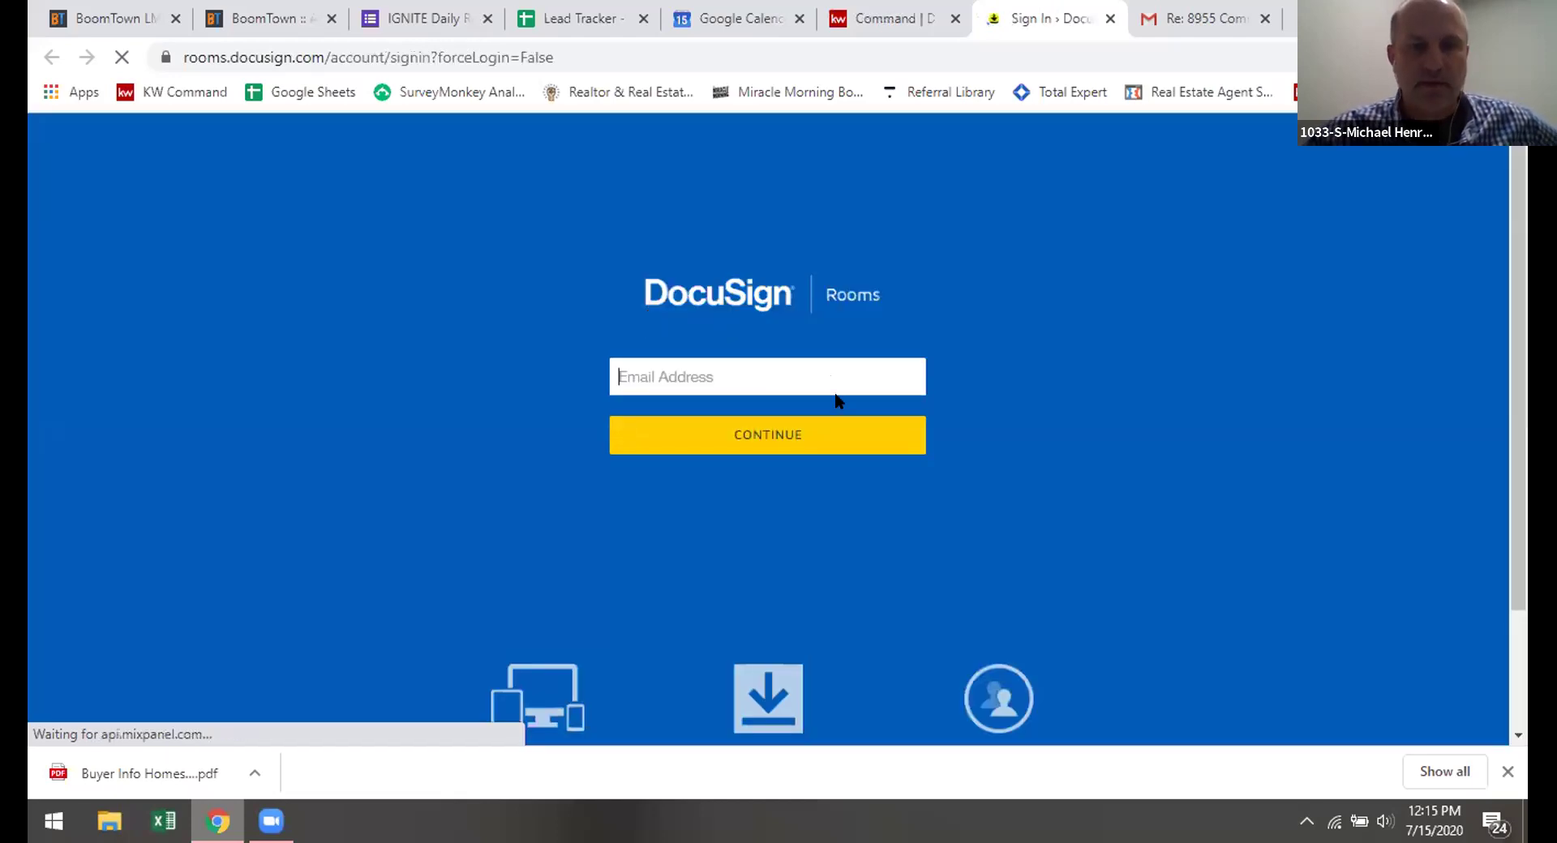
left_click(793, 430)
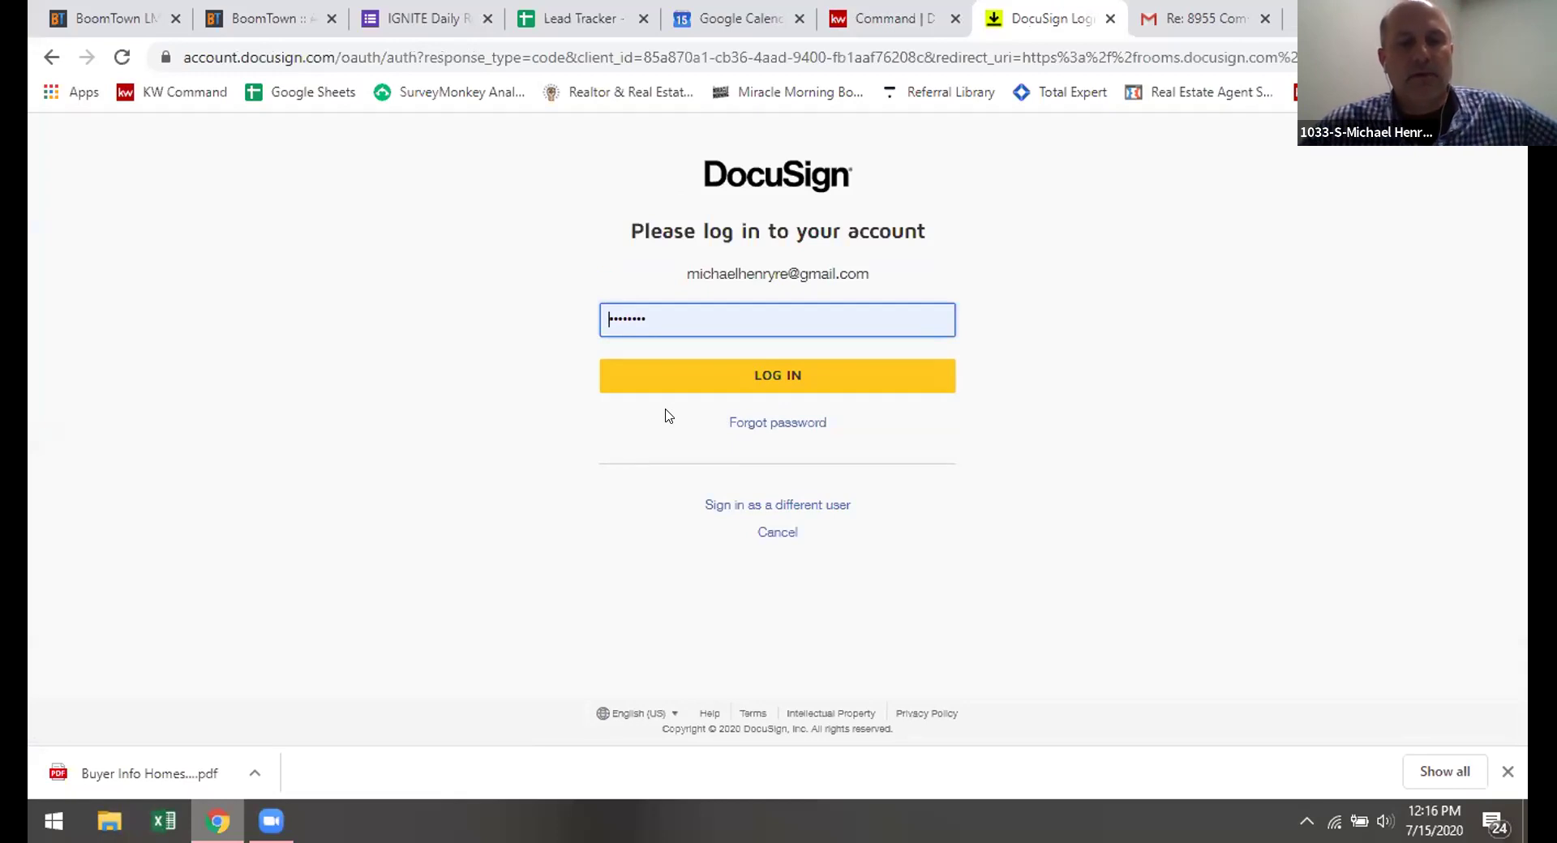
left_click(659, 375)
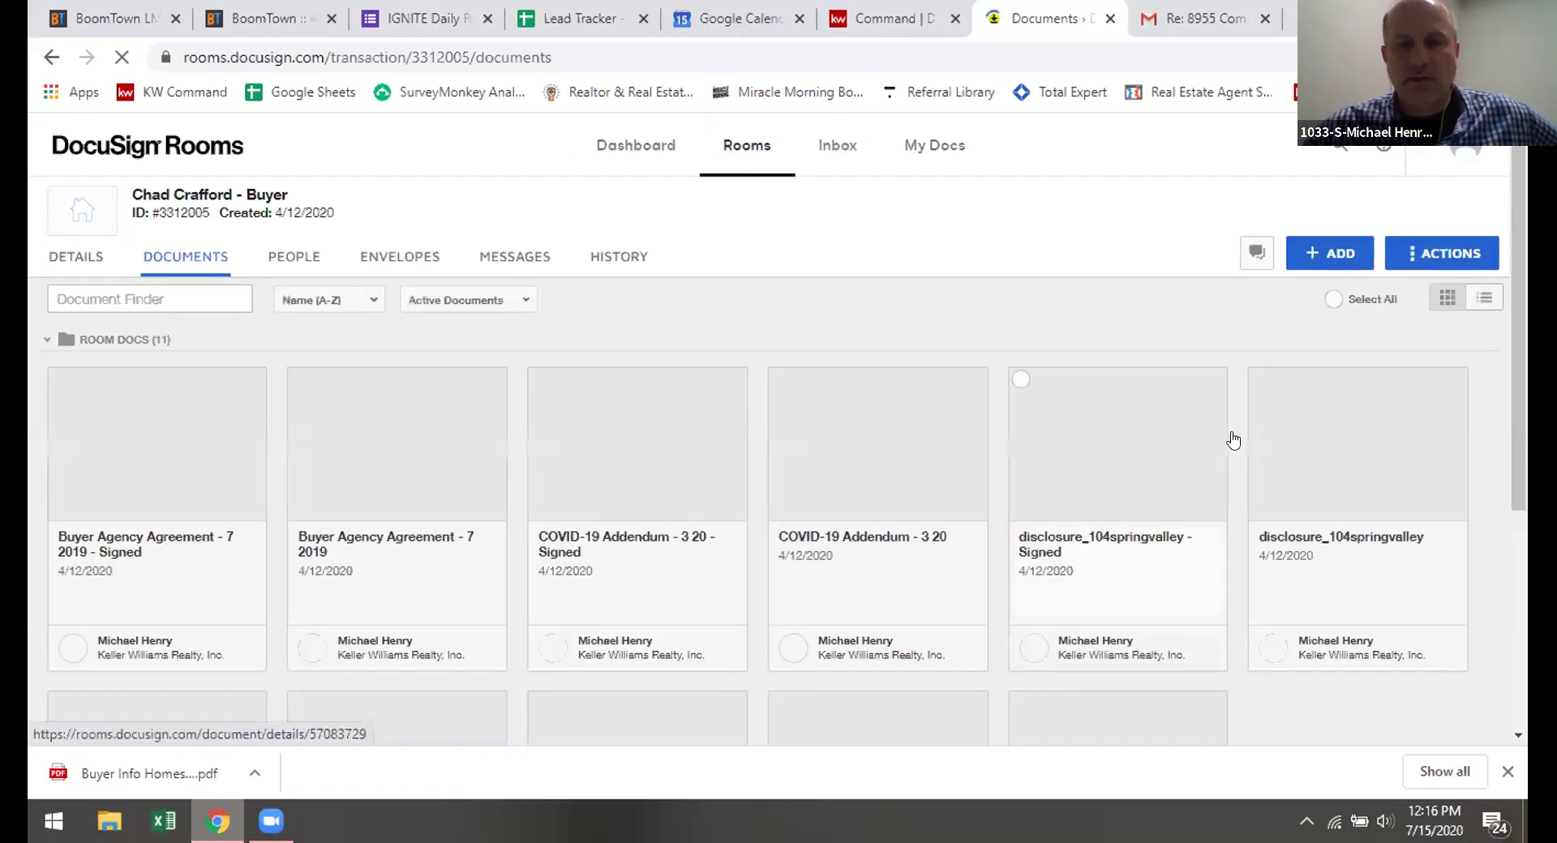
Step: Scroll through the buyer room's 11 documents in DocuSign Rooms to review them
scroll(673, 358, "down", 5)
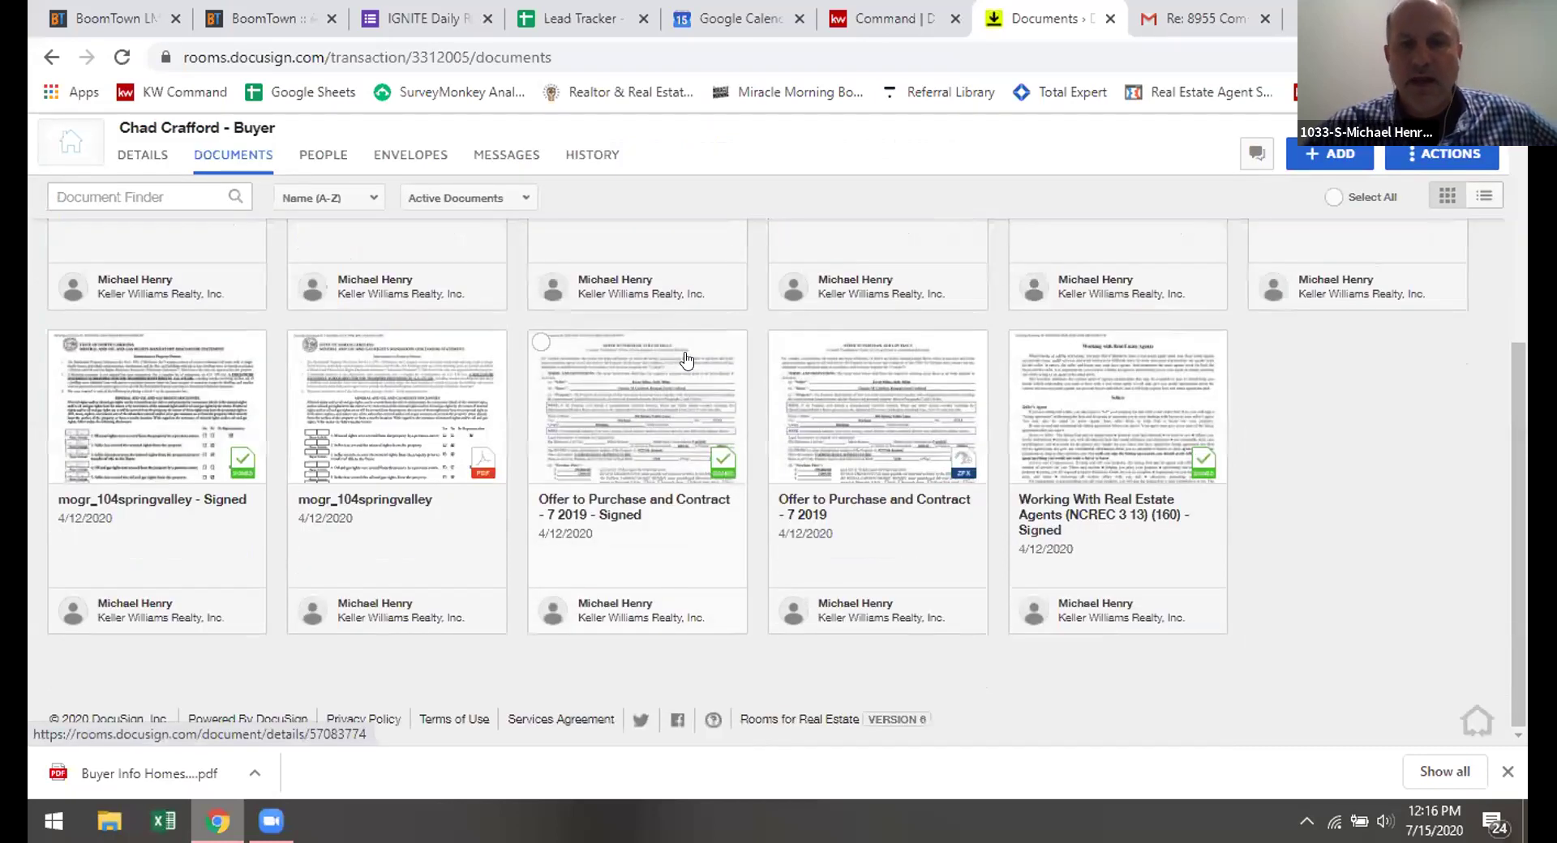
scroll(685, 359, "up", 3)
scroll(685, 360, "up", 1)
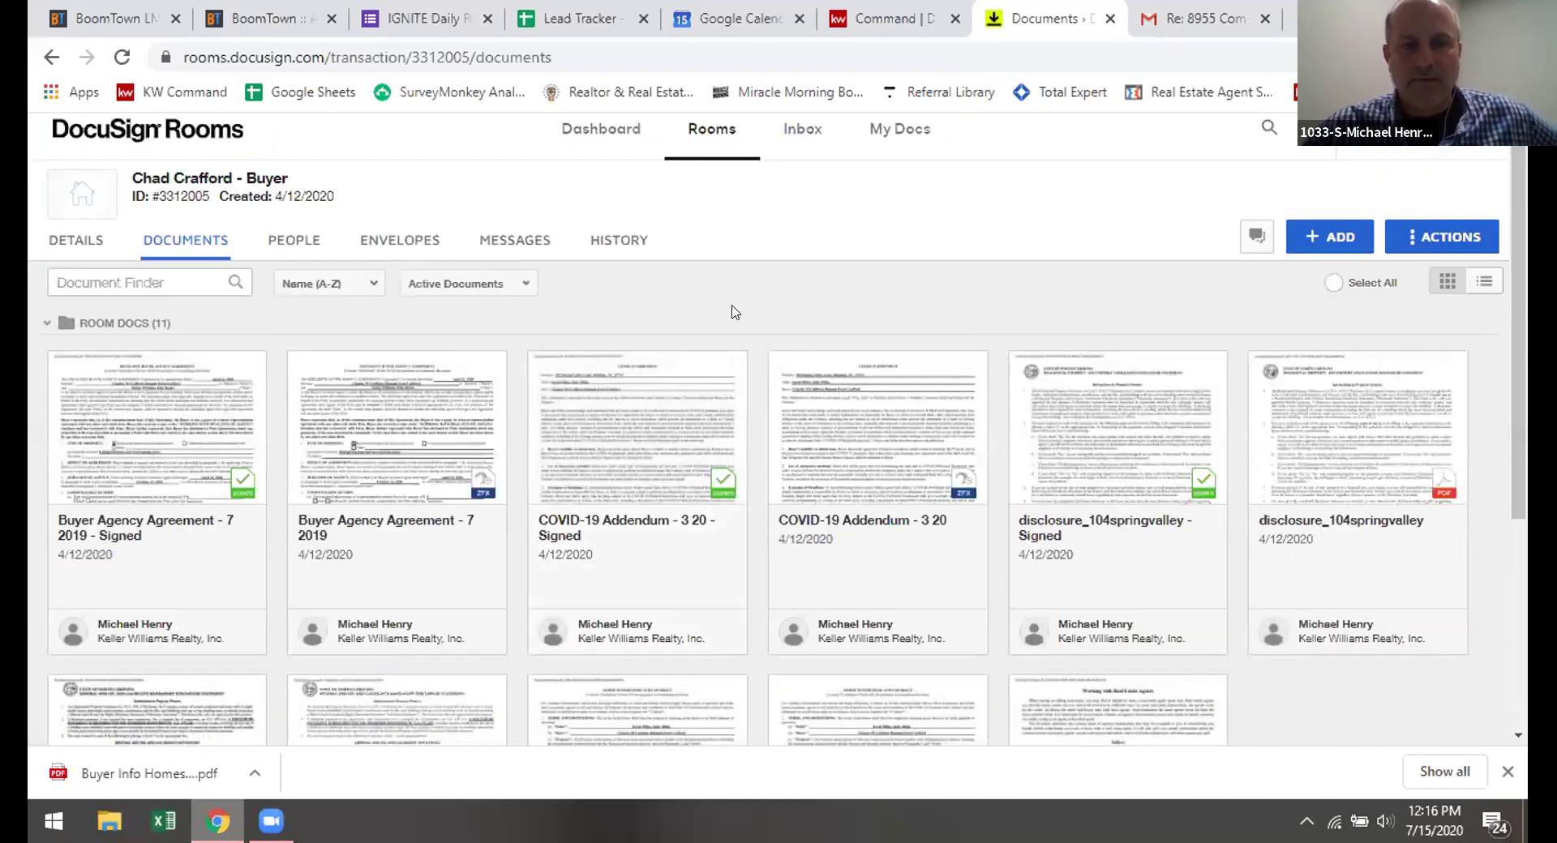
scroll(734, 312, "down", 2)
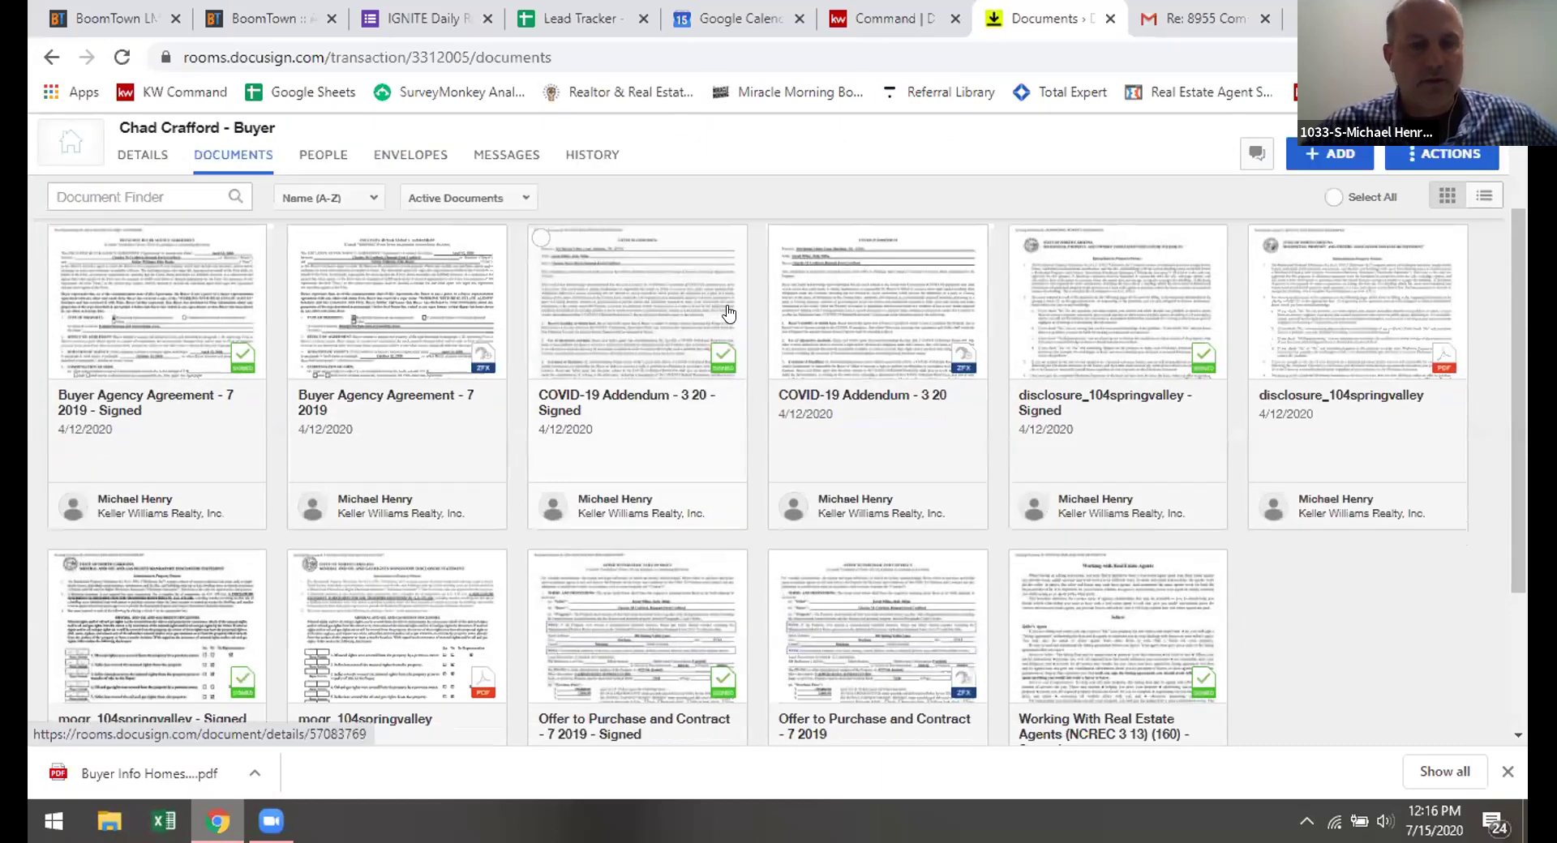
scroll(729, 313, "down", 3)
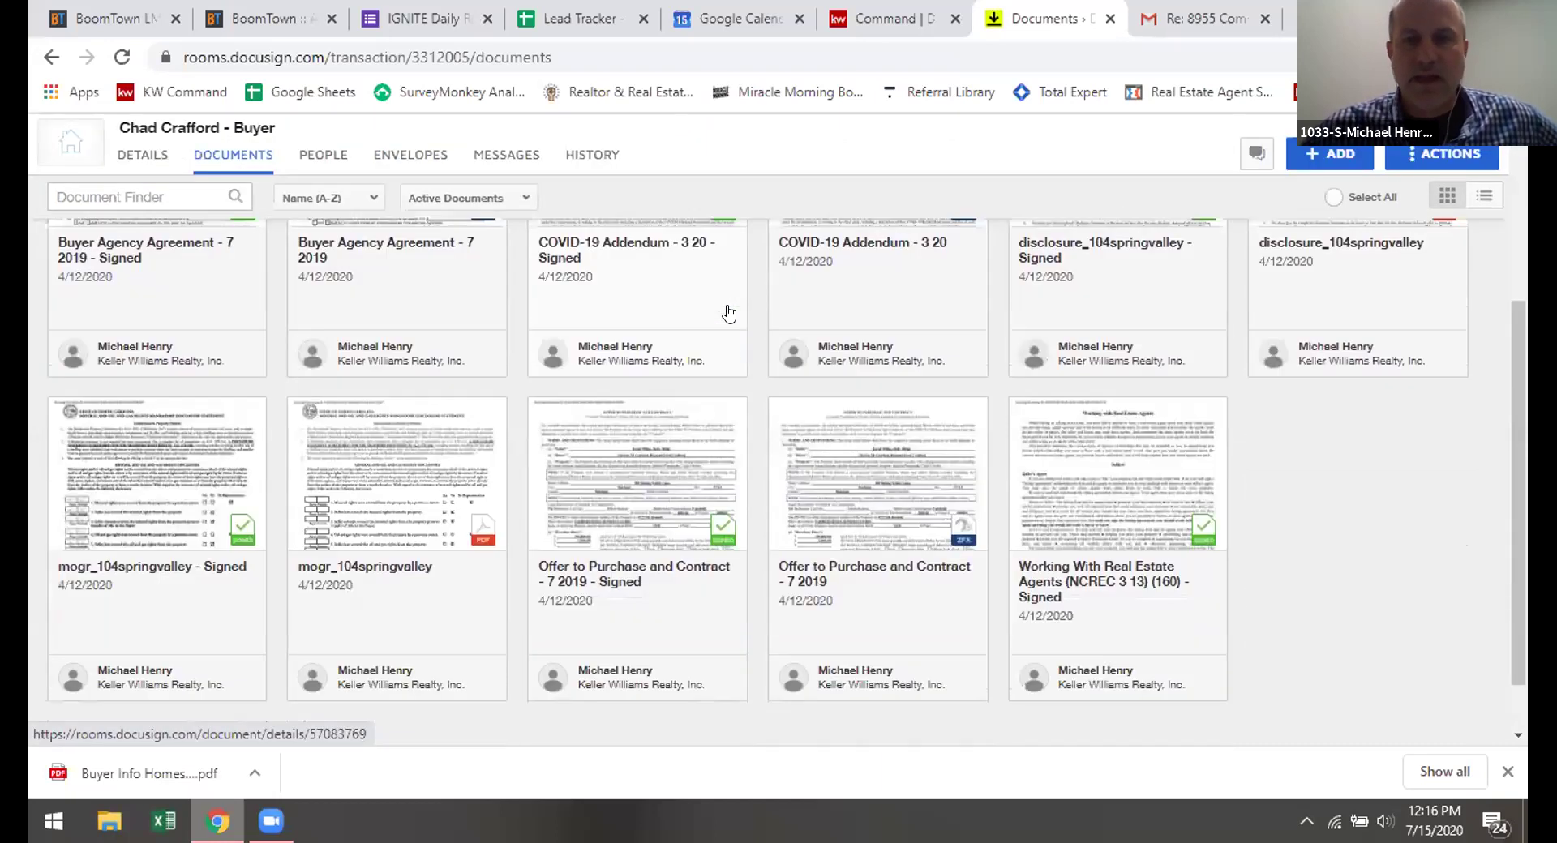
scroll(729, 314, "up", 5)
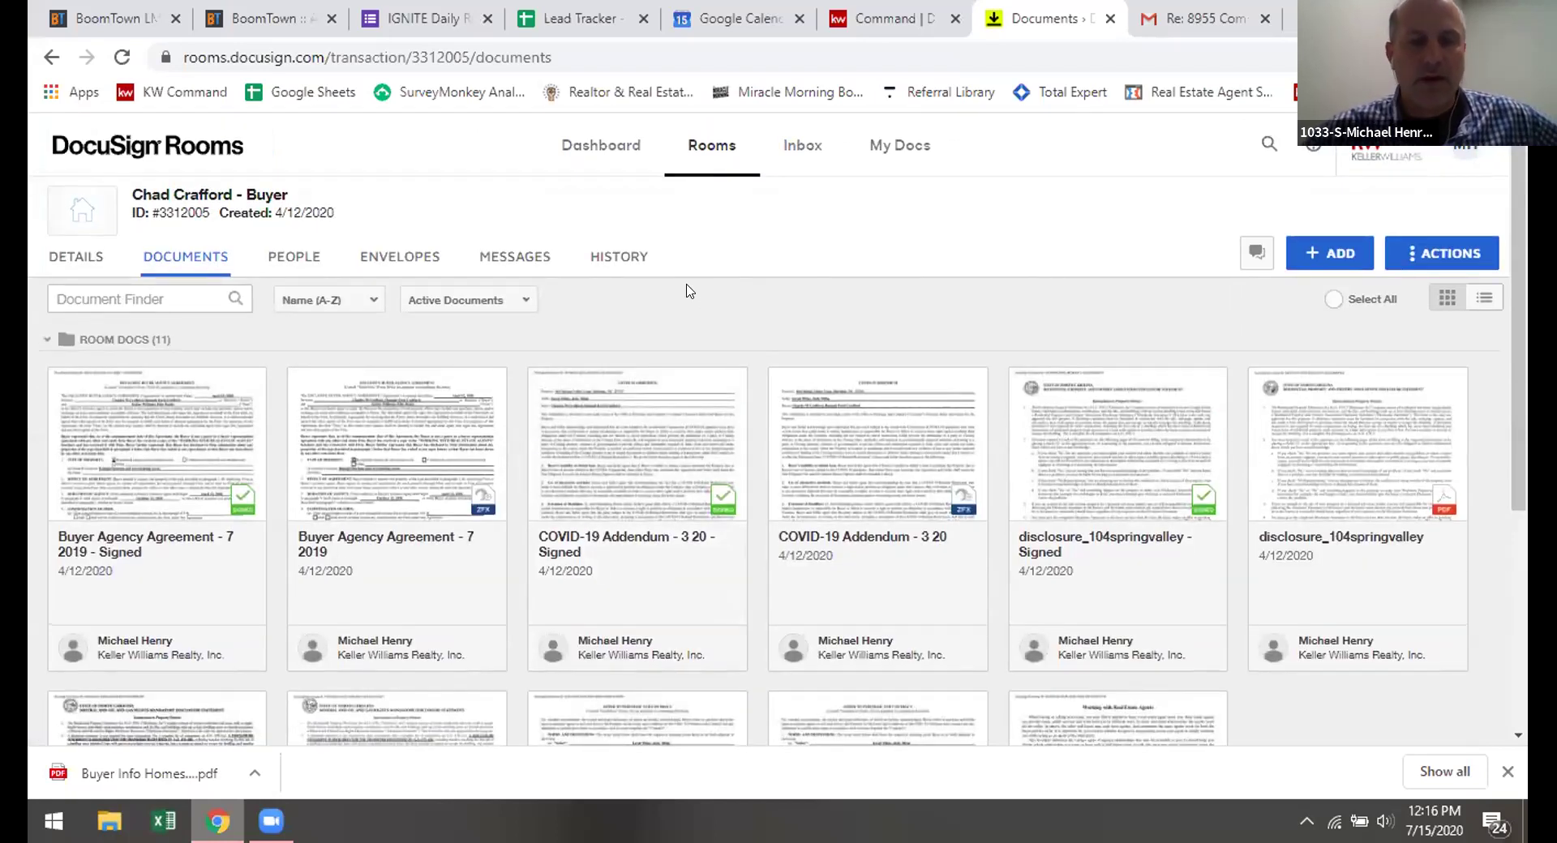
scroll(688, 290, "down", 5)
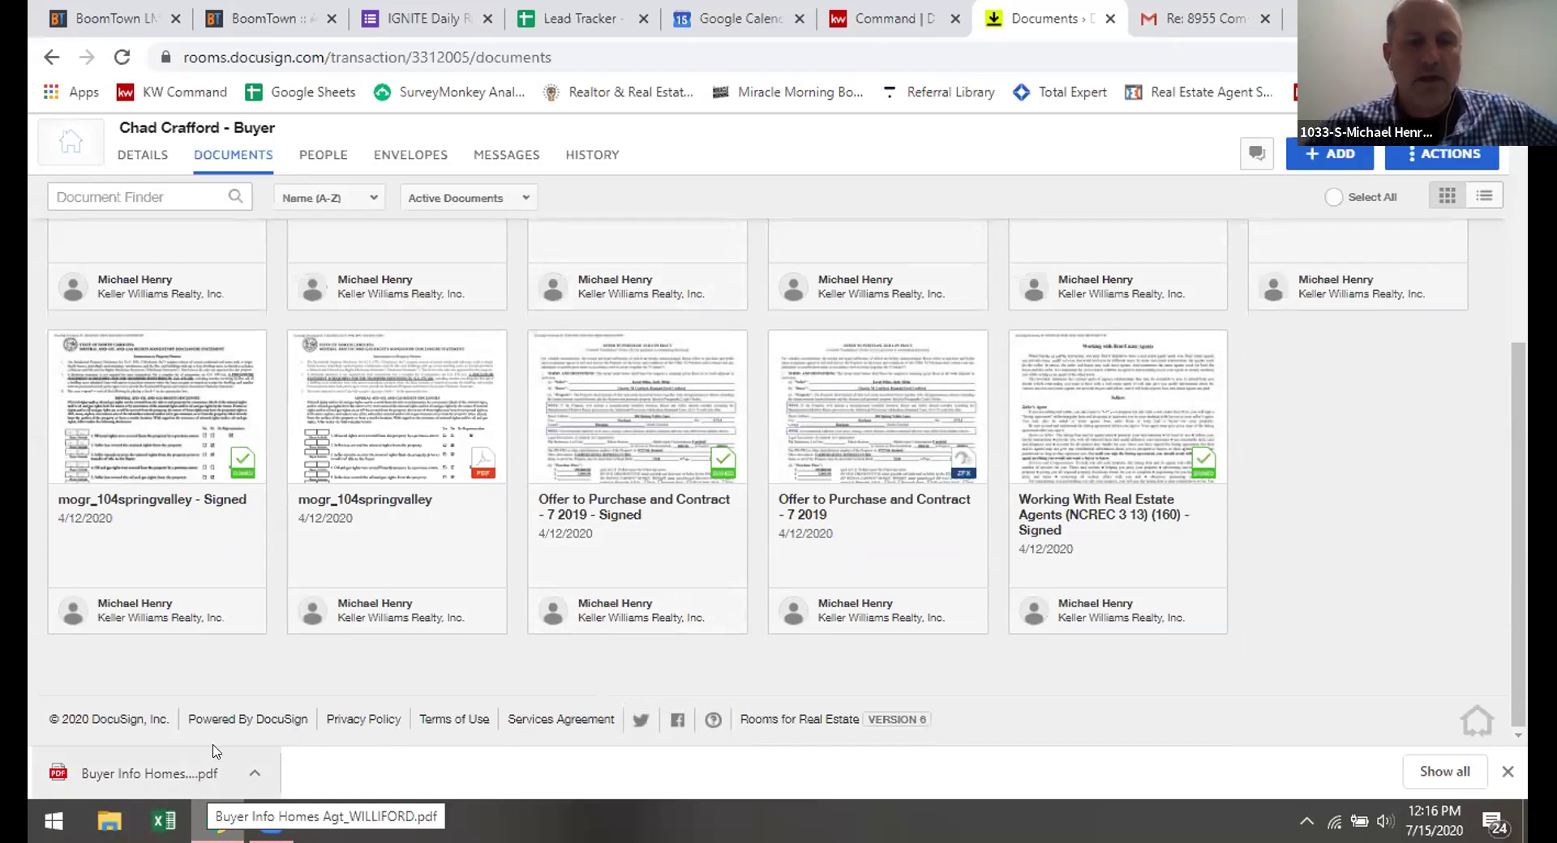
Step: Upload the downloaded buyer info PDF into the DocuSign room, then return to the KW Command checklist
left_click_drag(199, 776, 1316, 429)
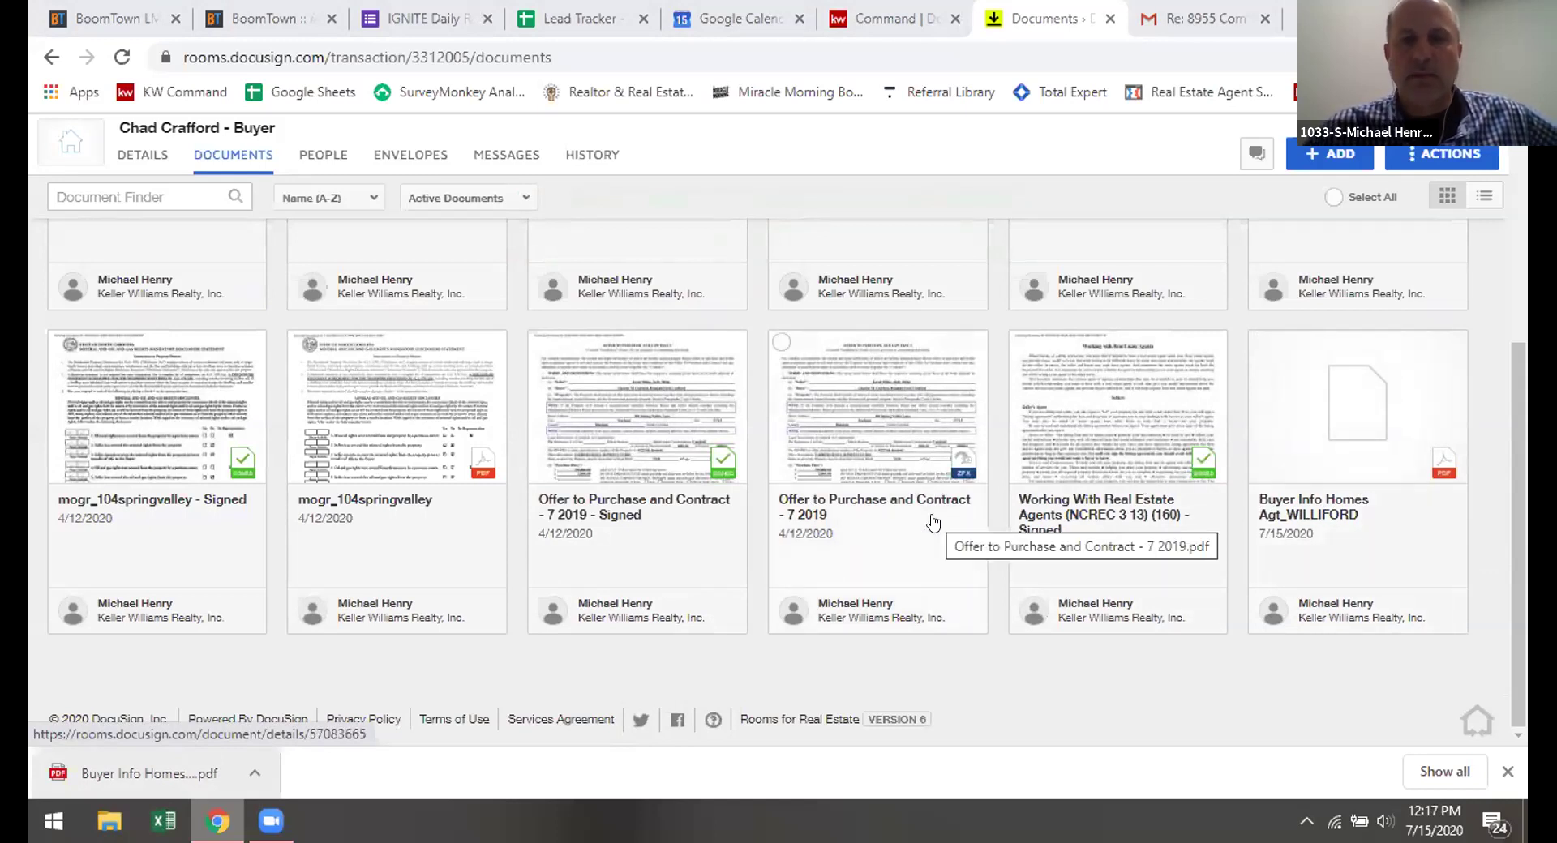
scroll(933, 522, "up", 2)
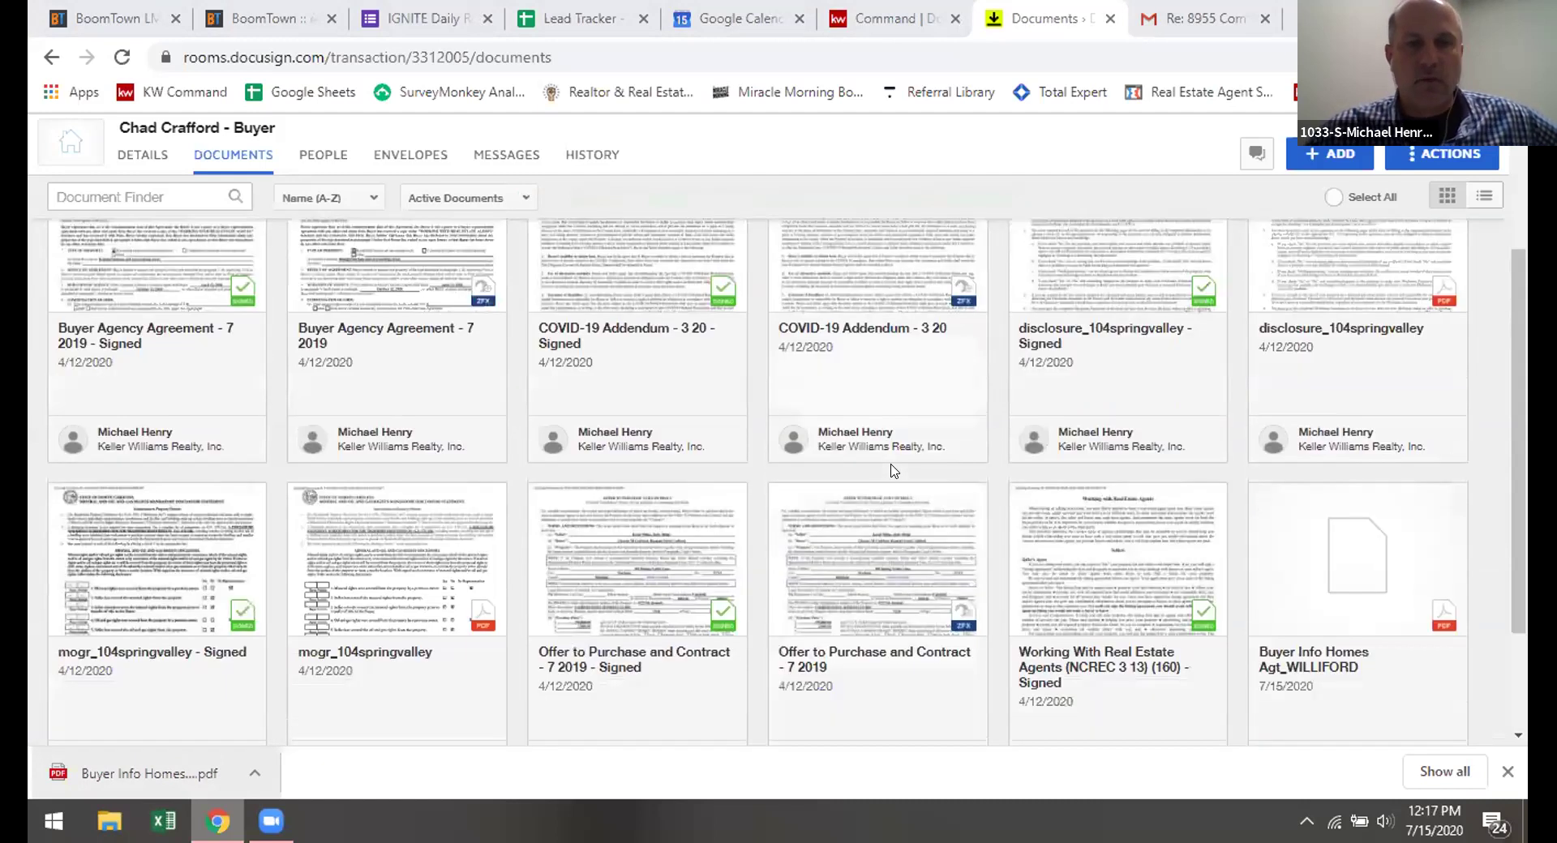
scroll(892, 470, "down", 2)
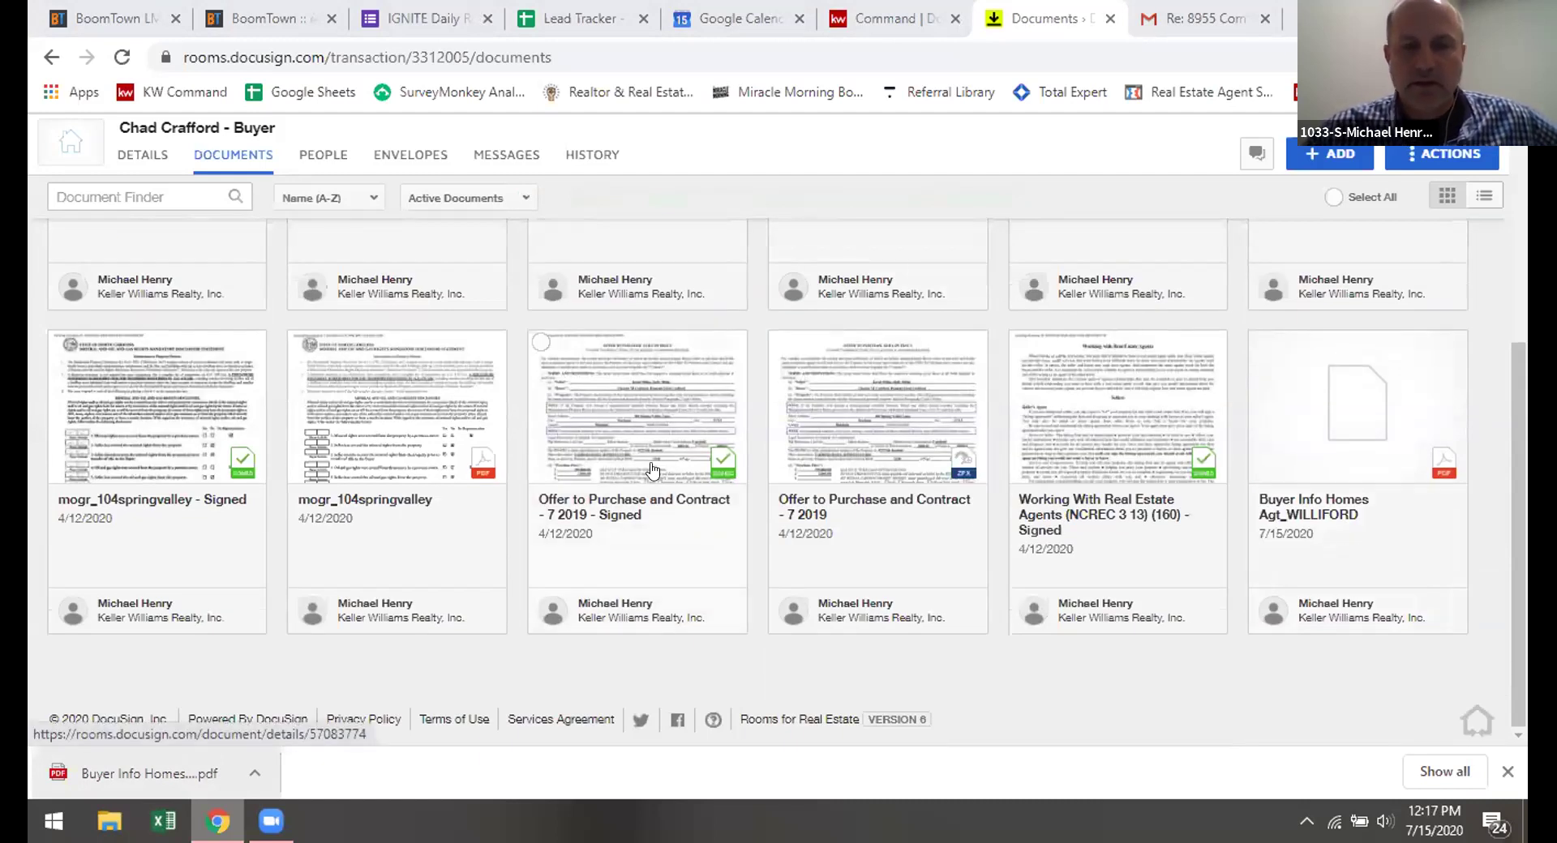
scroll(651, 469, "up", 5)
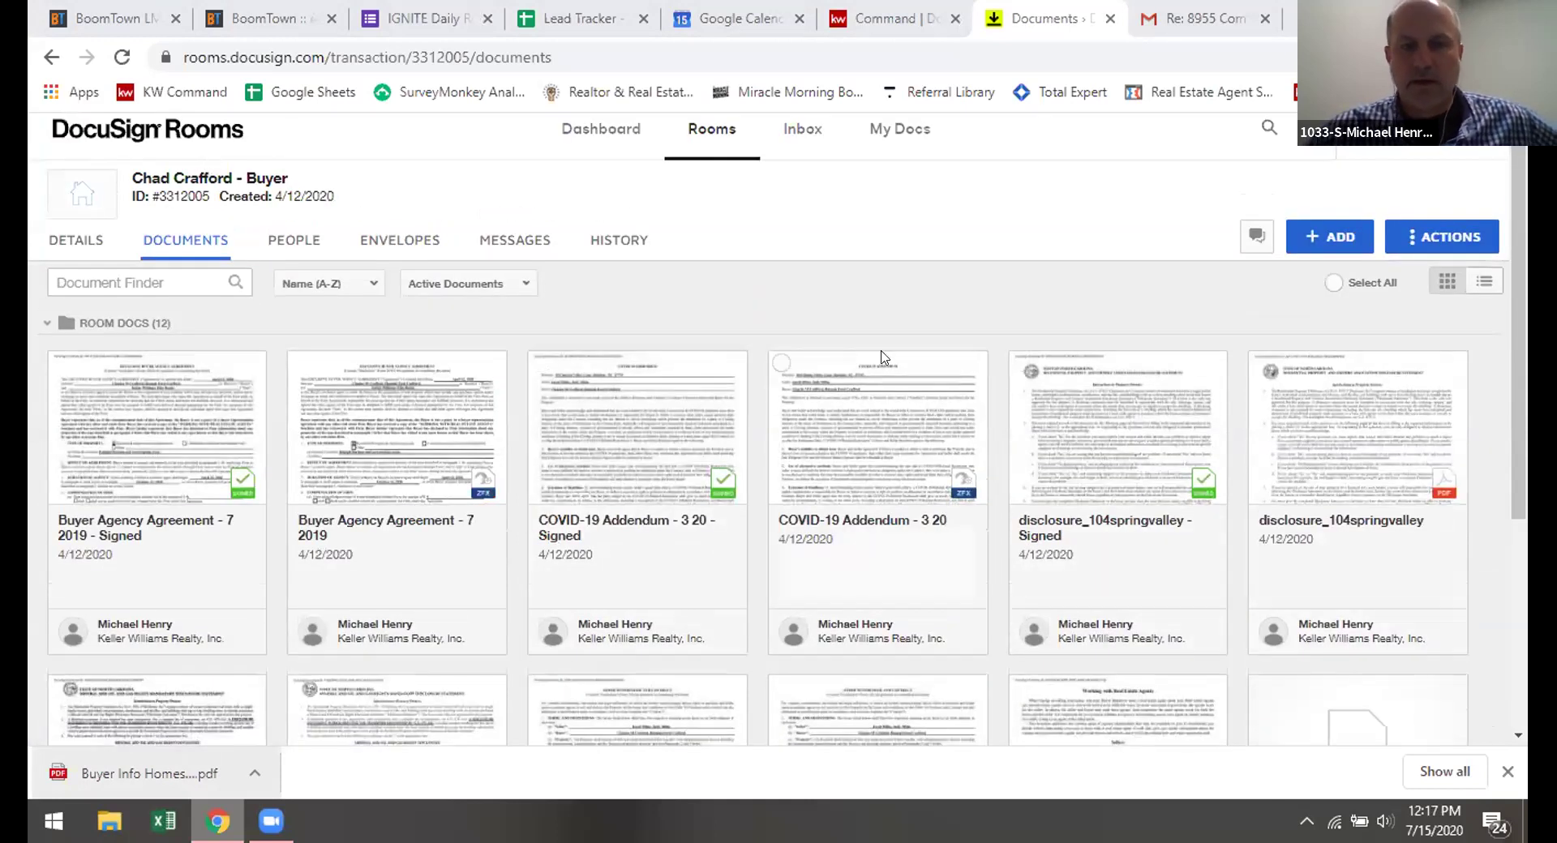
scroll(425, 278, "down", 1)
scroll(422, 276, "up", 1)
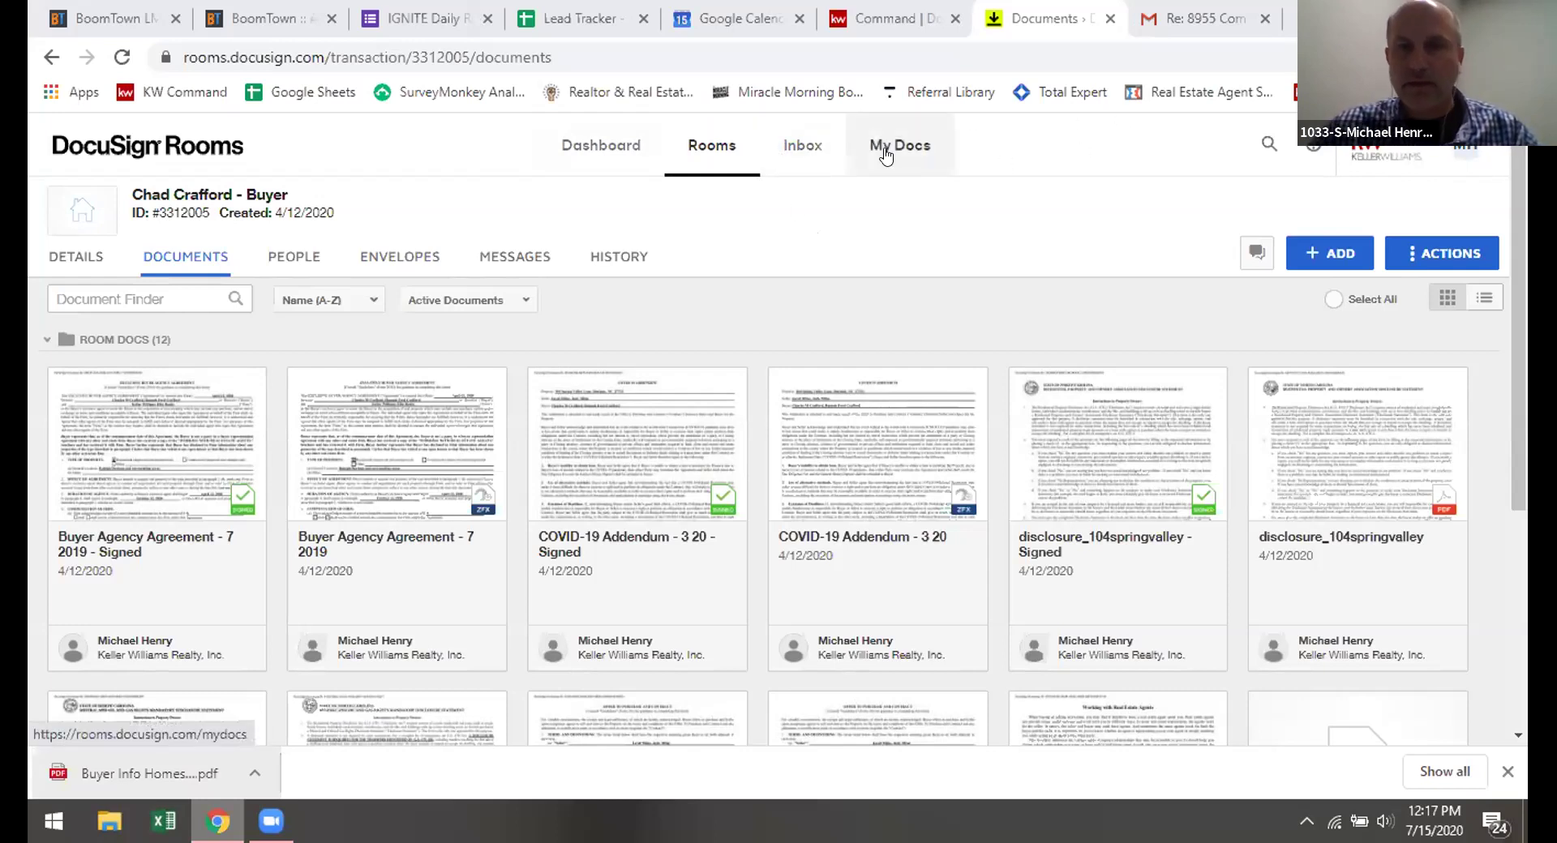
left_click(884, 17)
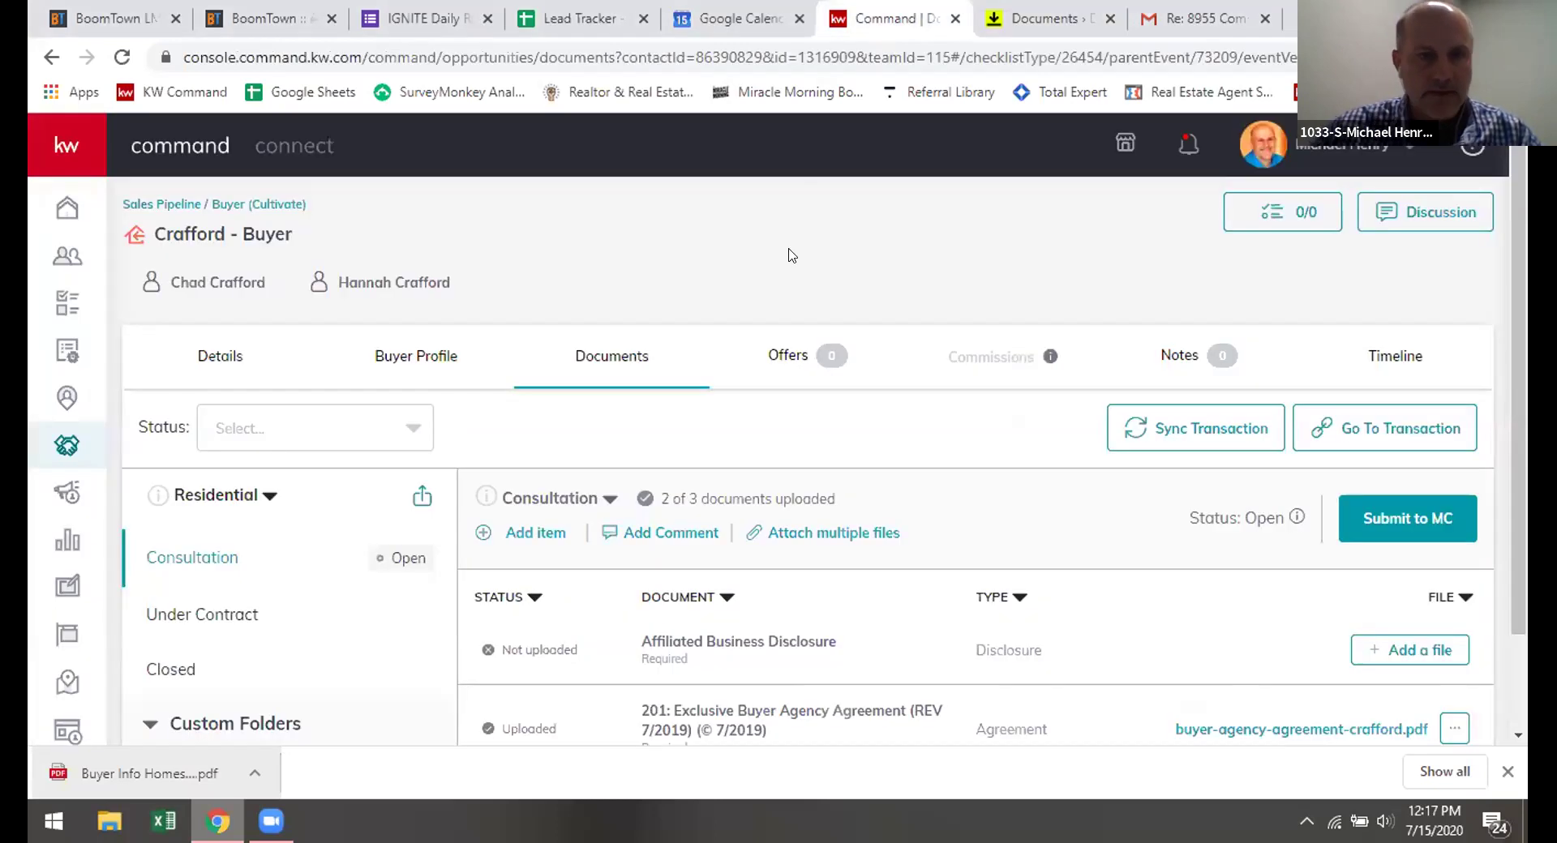
Step: Open the Under Contract checklist (0 of 16 uploaded) and start assigning a file to 2-T Offer to Purchase
scroll(841, 313, "down", 1)
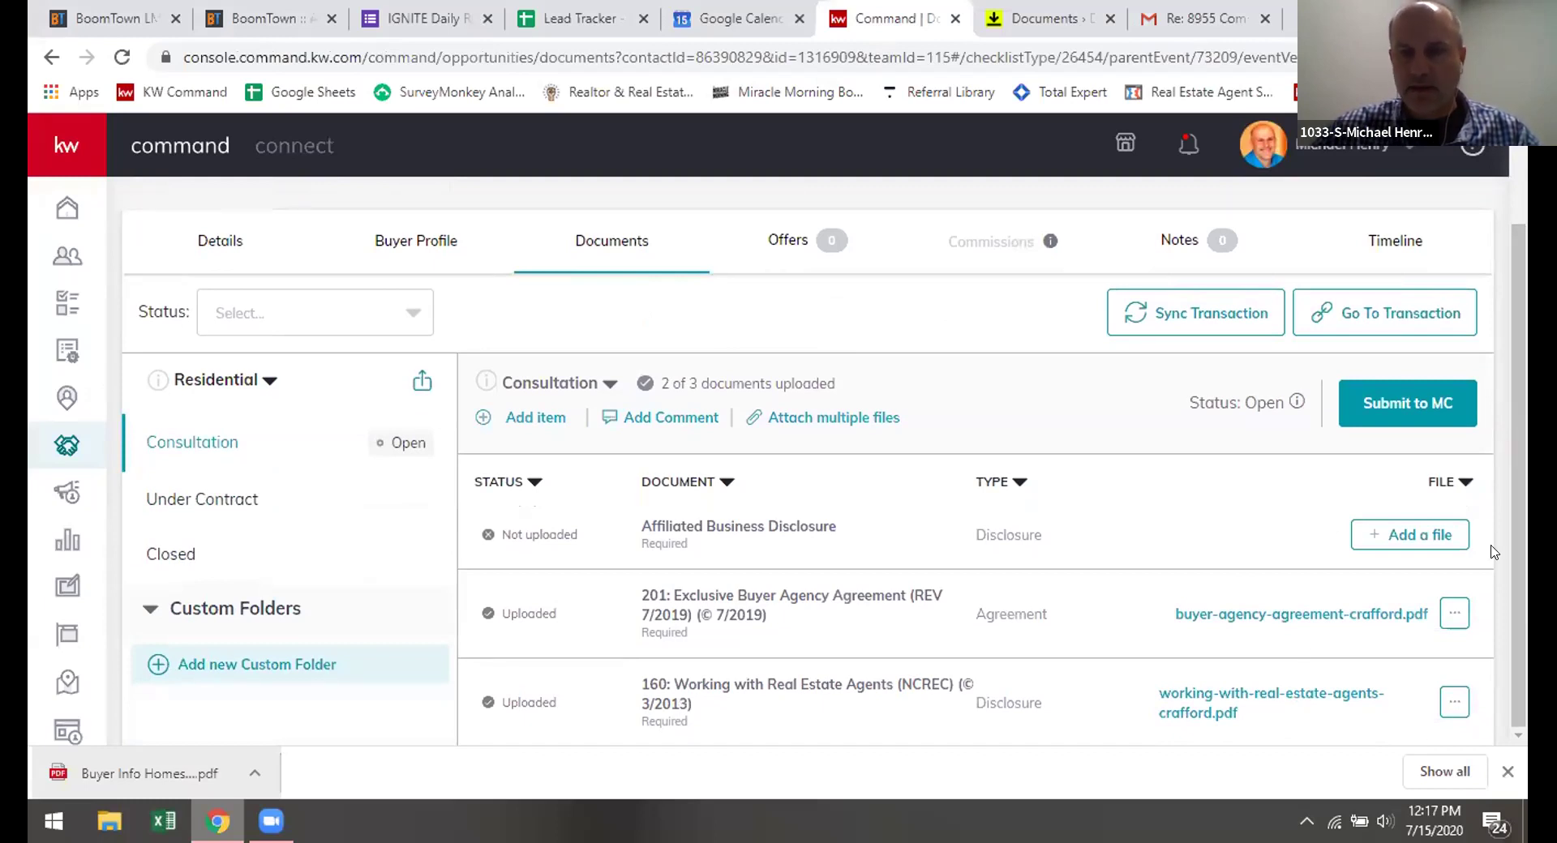
left_click_drag(1492, 551, 1149, 698)
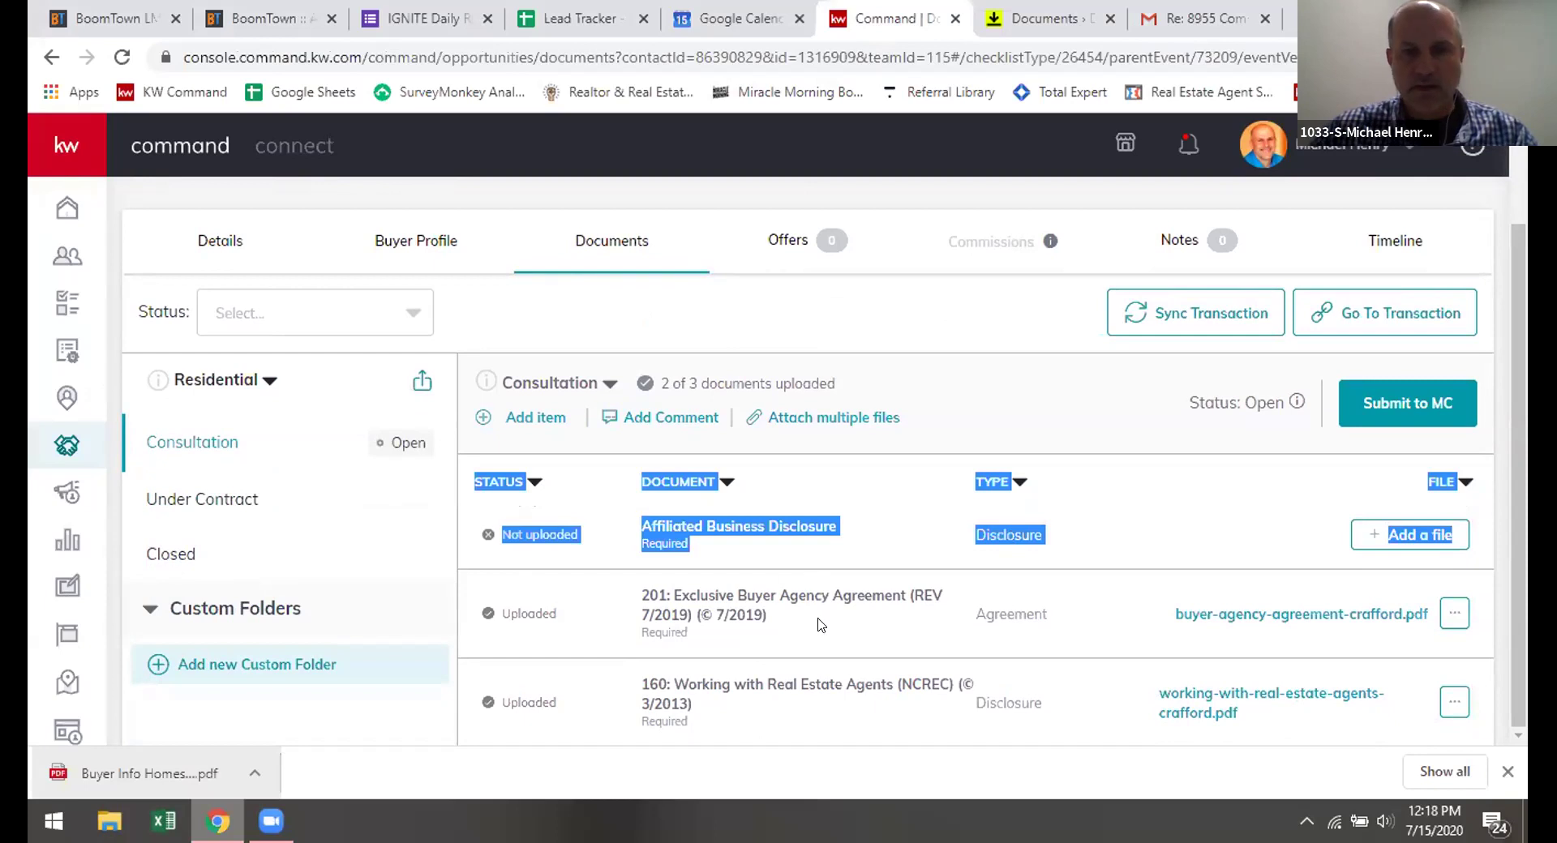
scroll(1226, 616, "up", 2)
scroll(1226, 616, "down", 2)
left_click(241, 503)
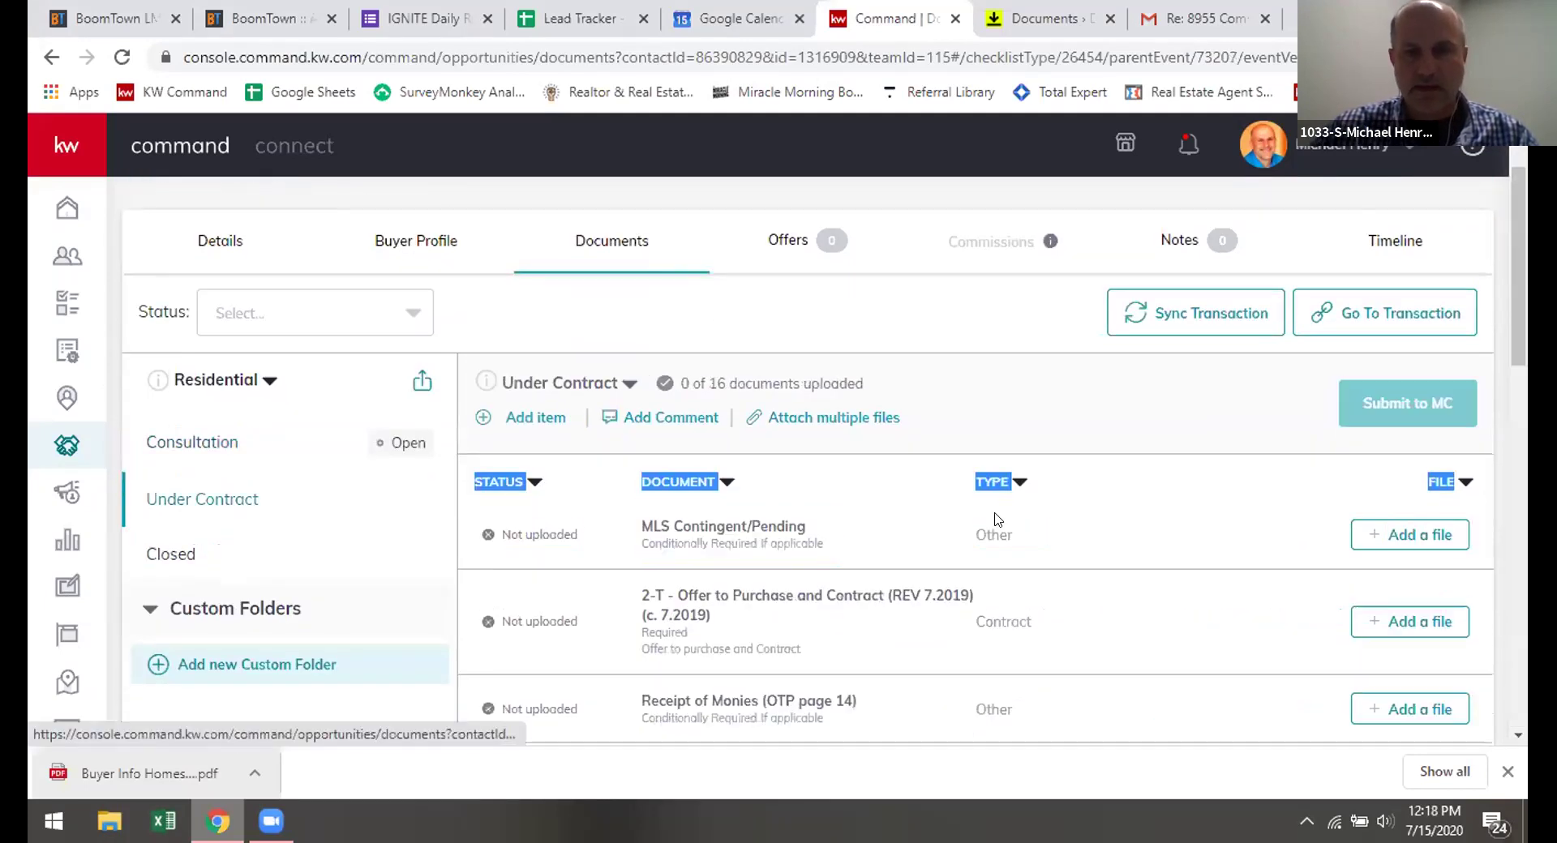
scroll(1111, 521, "down", 2)
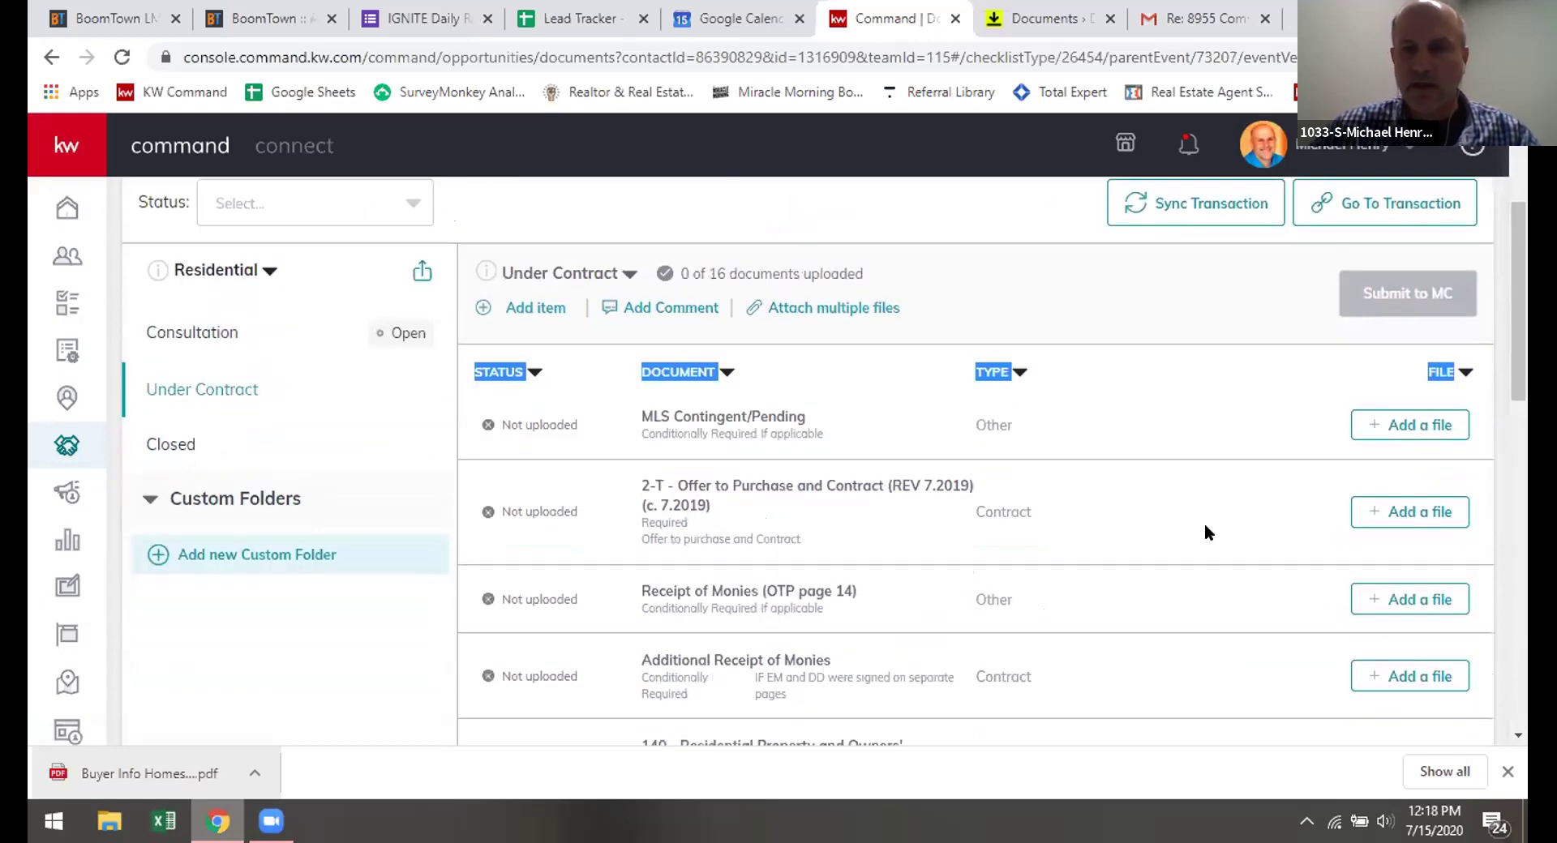
left_click(1410, 517)
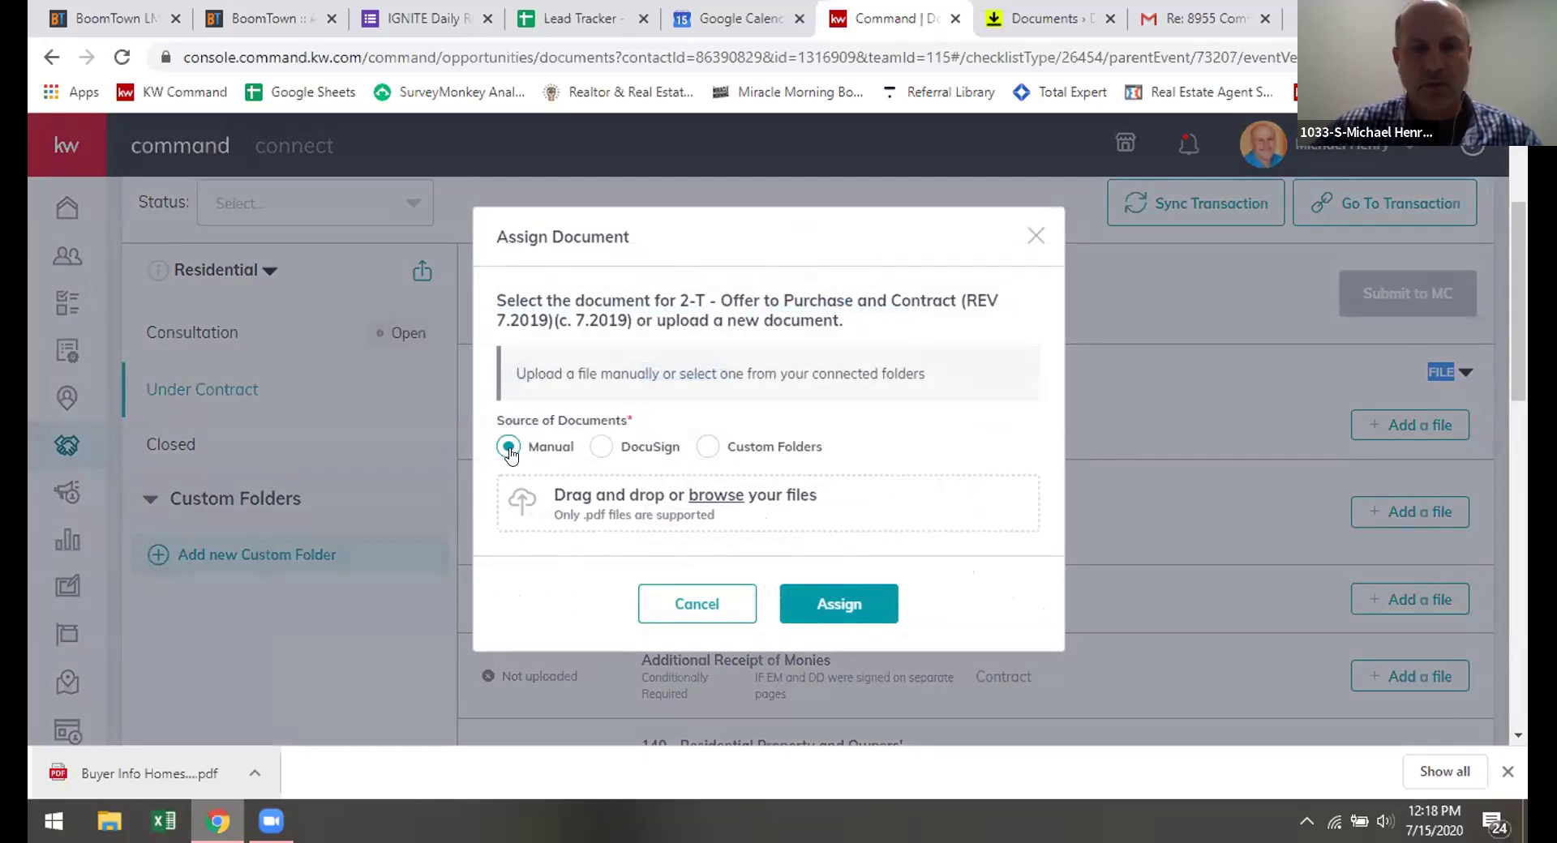
Step: Drop the downloaded buyer PDF into the 2-T Offer to Purchase upload area, then close without assigning
left_click(831, 606)
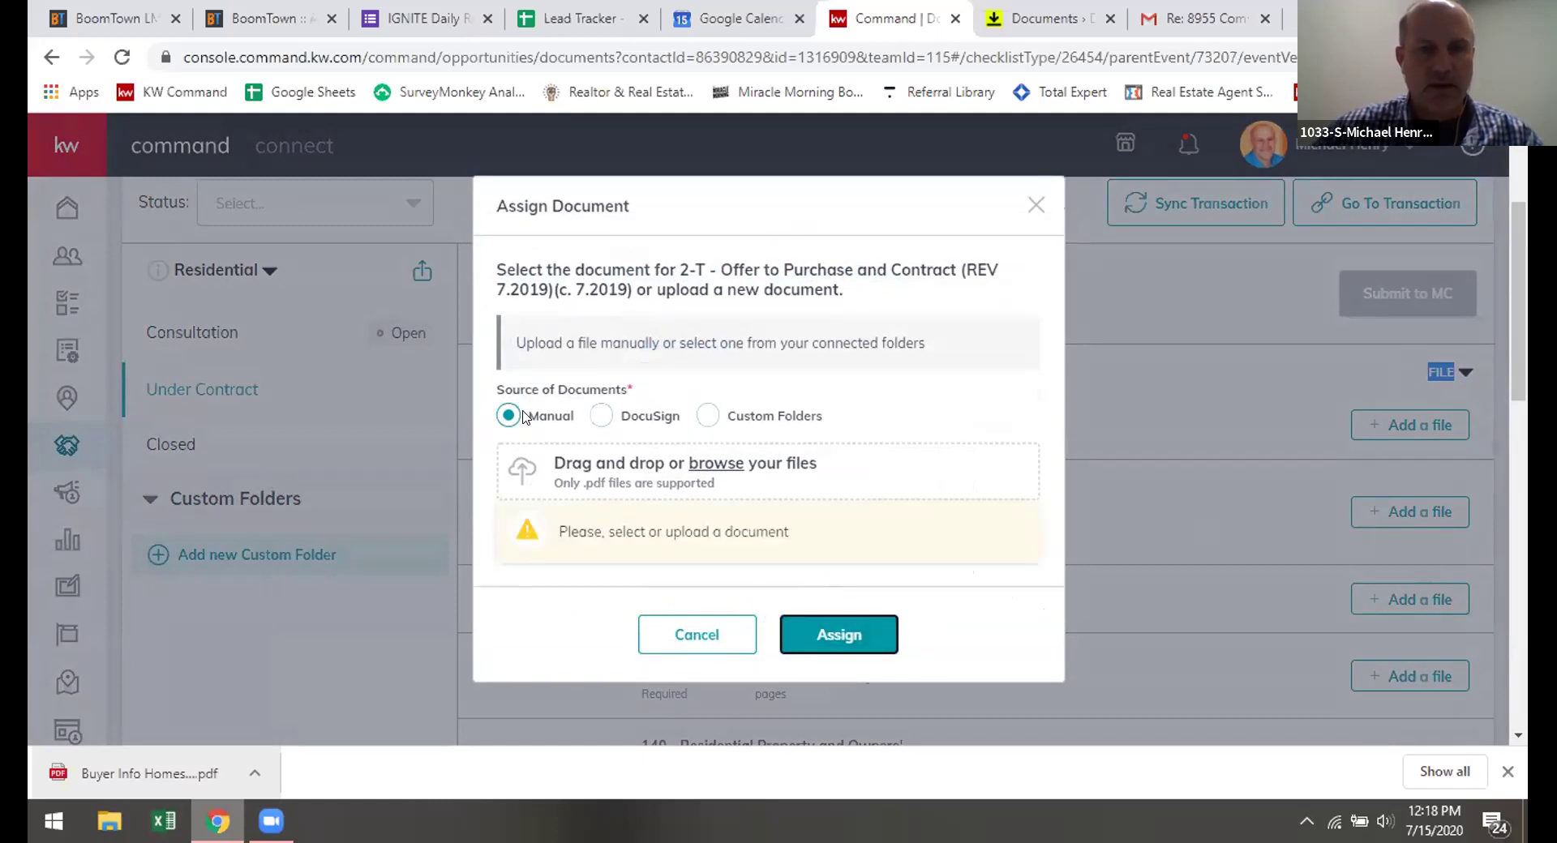
left_click(629, 351)
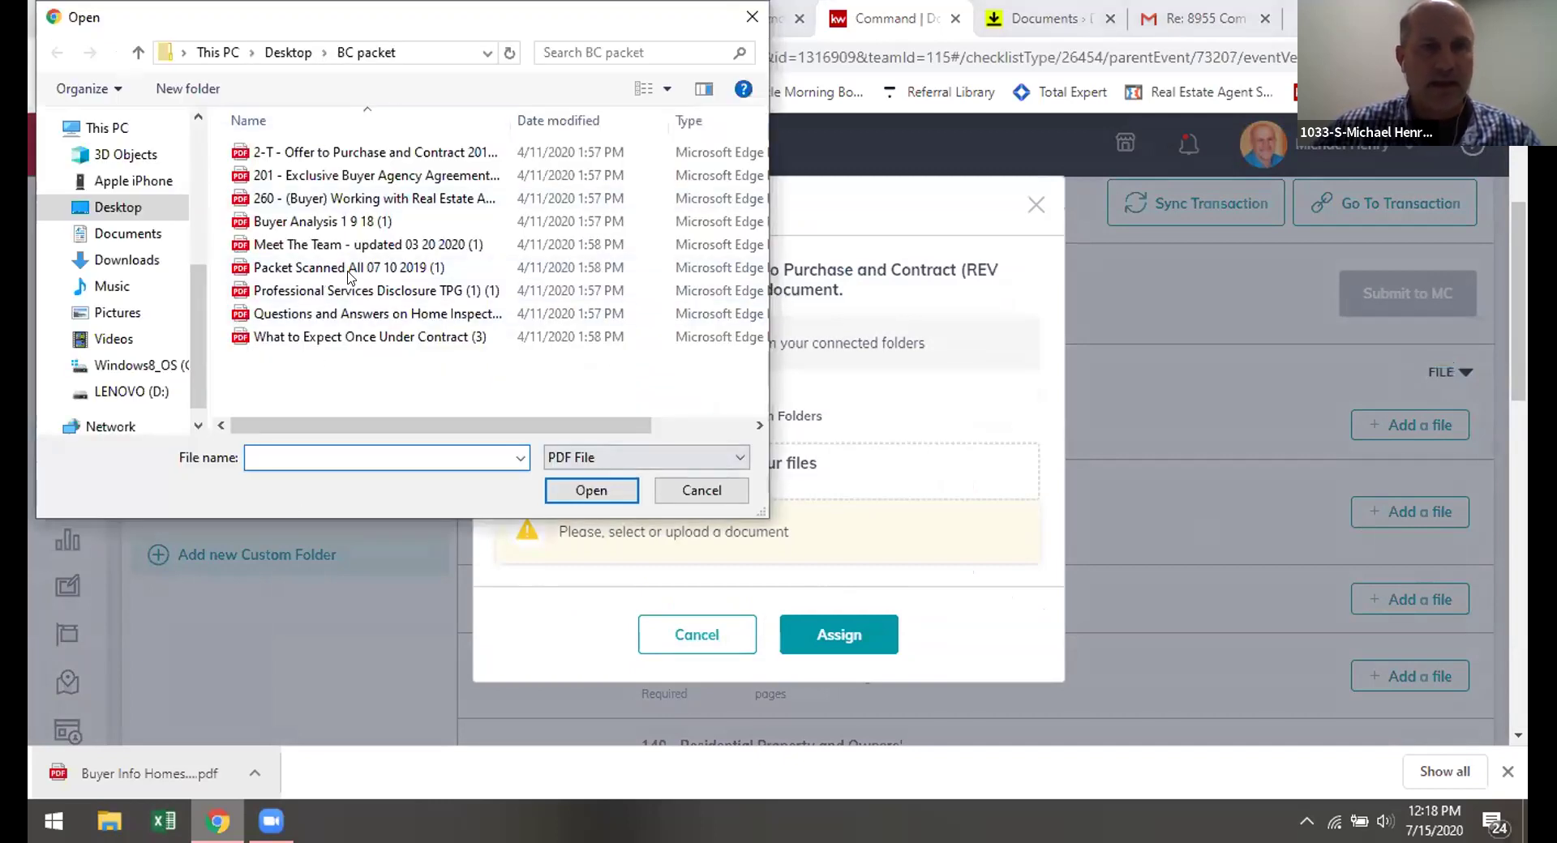
left_click_drag(395, 33, 722, 162)
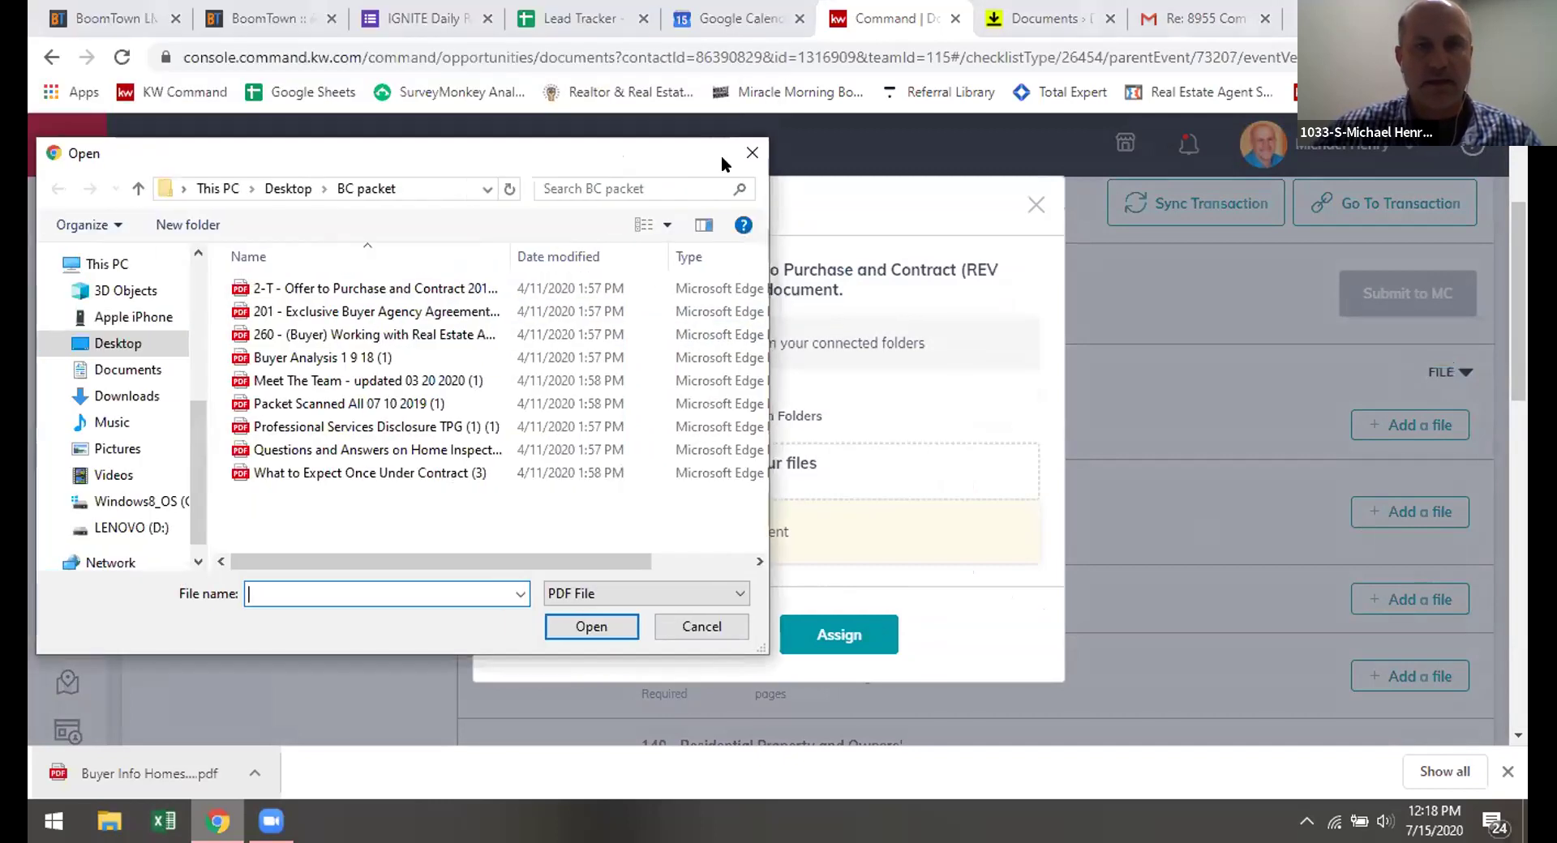
left_click(753, 152)
left_click_drag(180, 762, 139, 763)
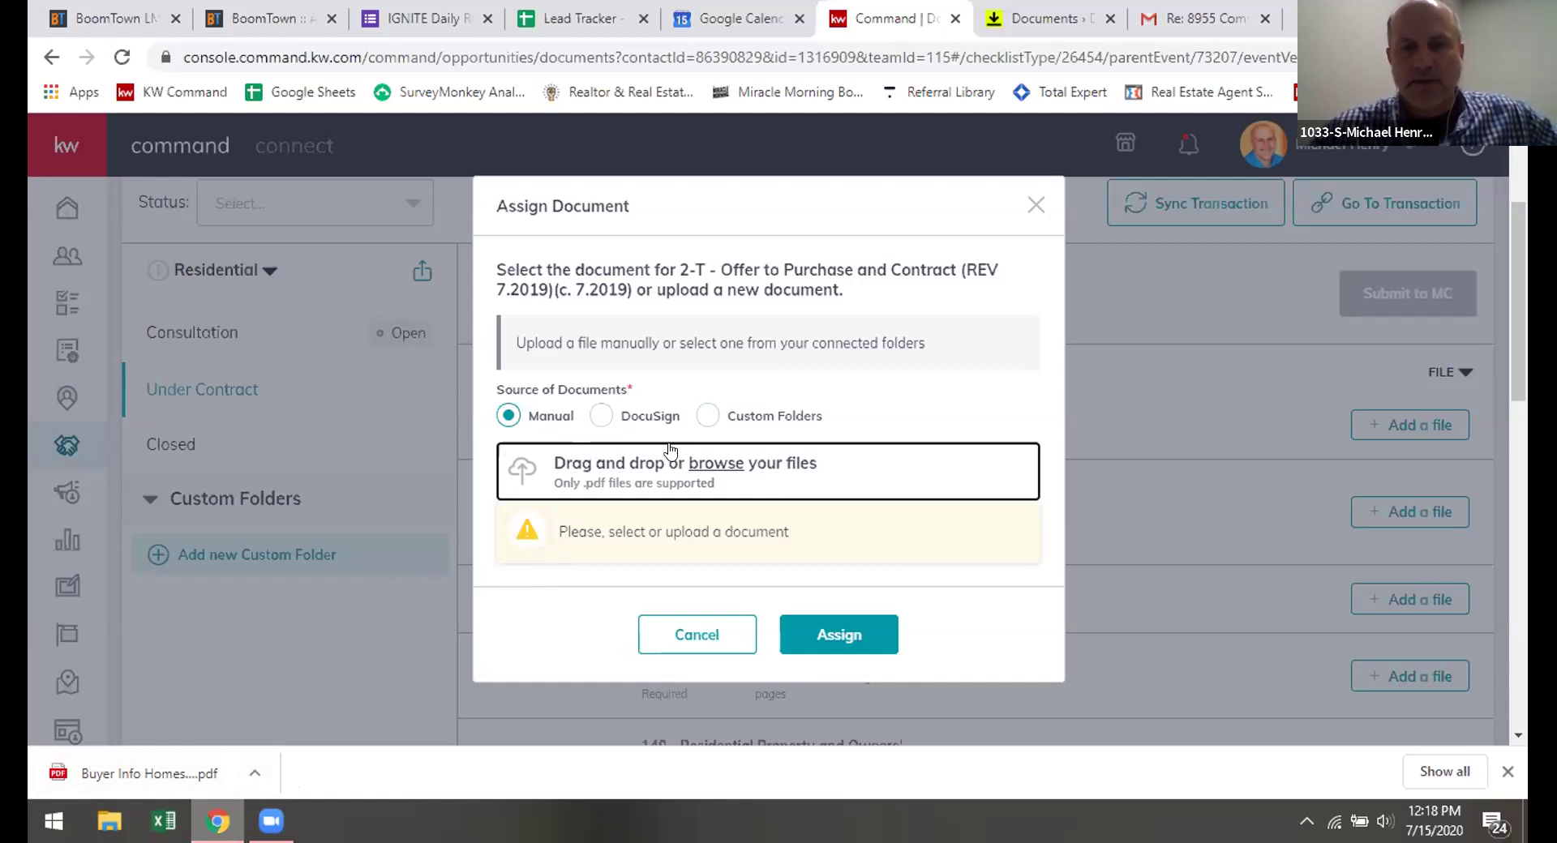
left_click_drag(214, 757, 610, 477)
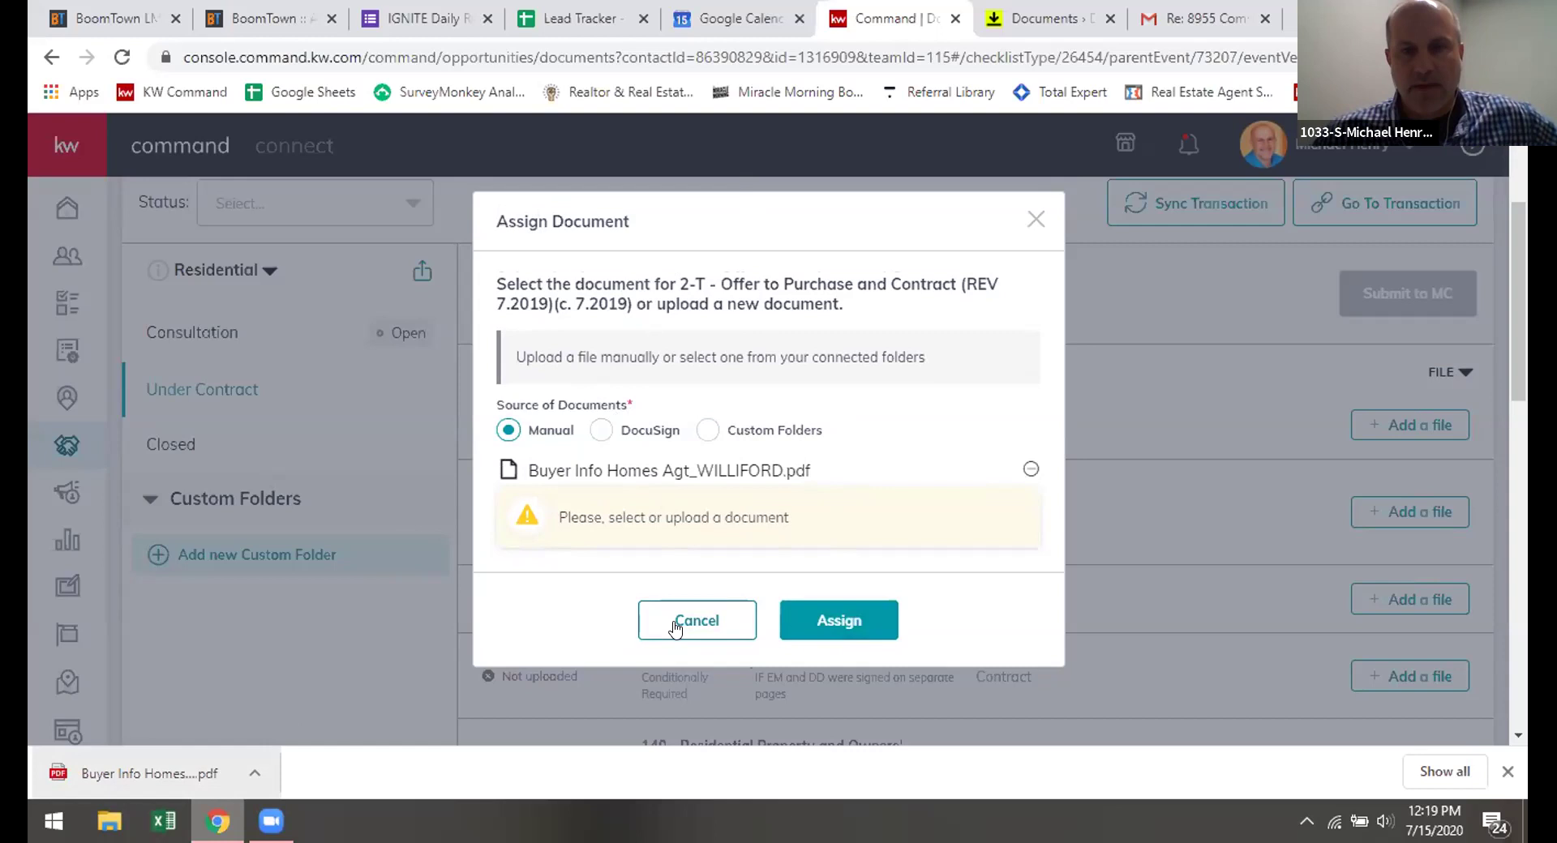
left_click(674, 629)
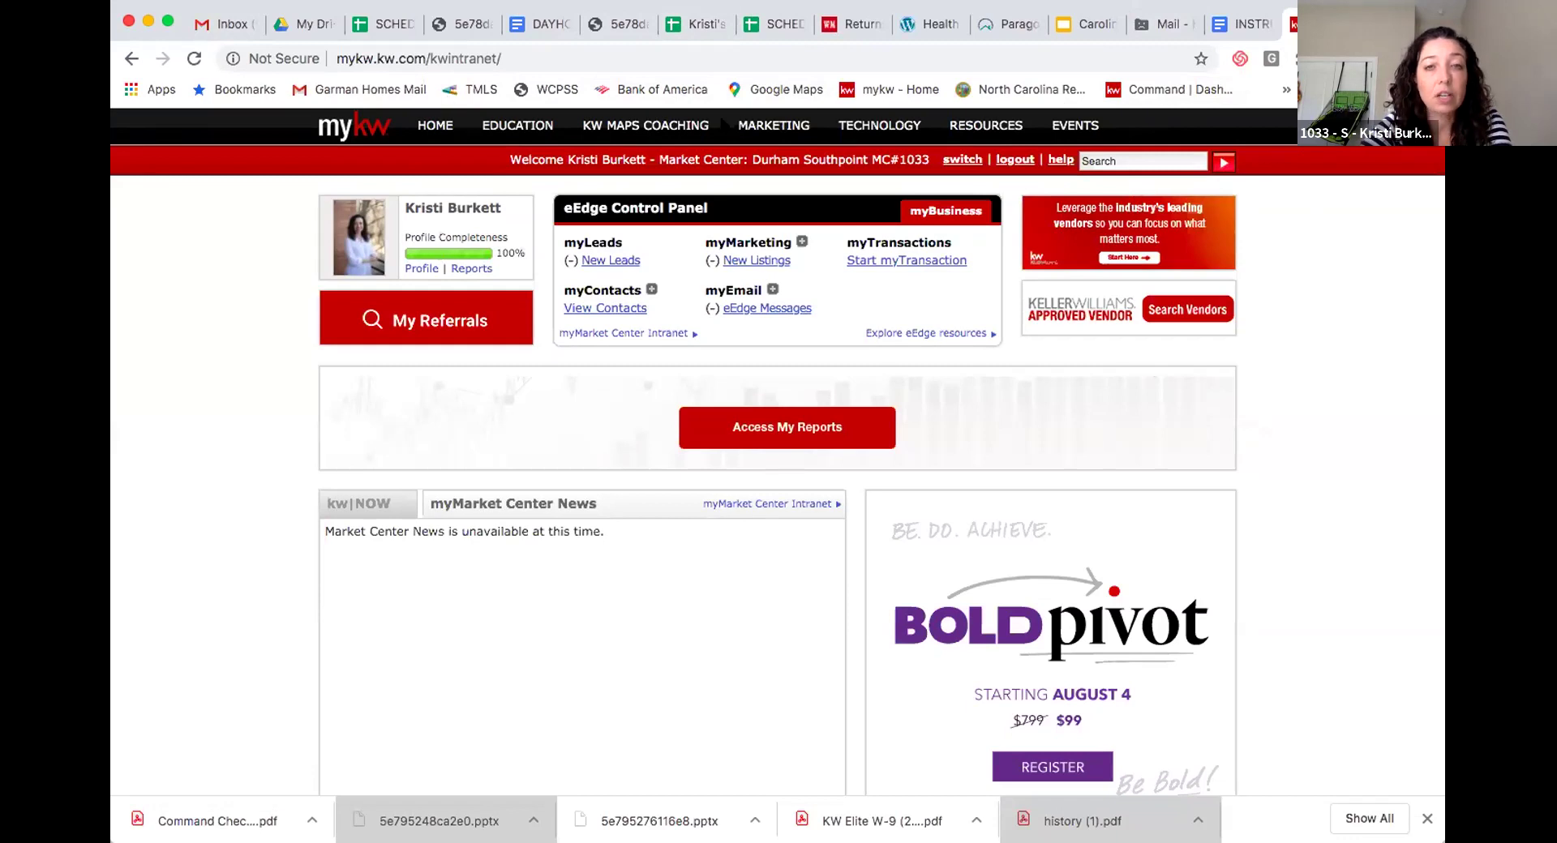
Step: Open KW Connect's Marketing resources page after briefly visiting the Technology page
left_click(886, 124)
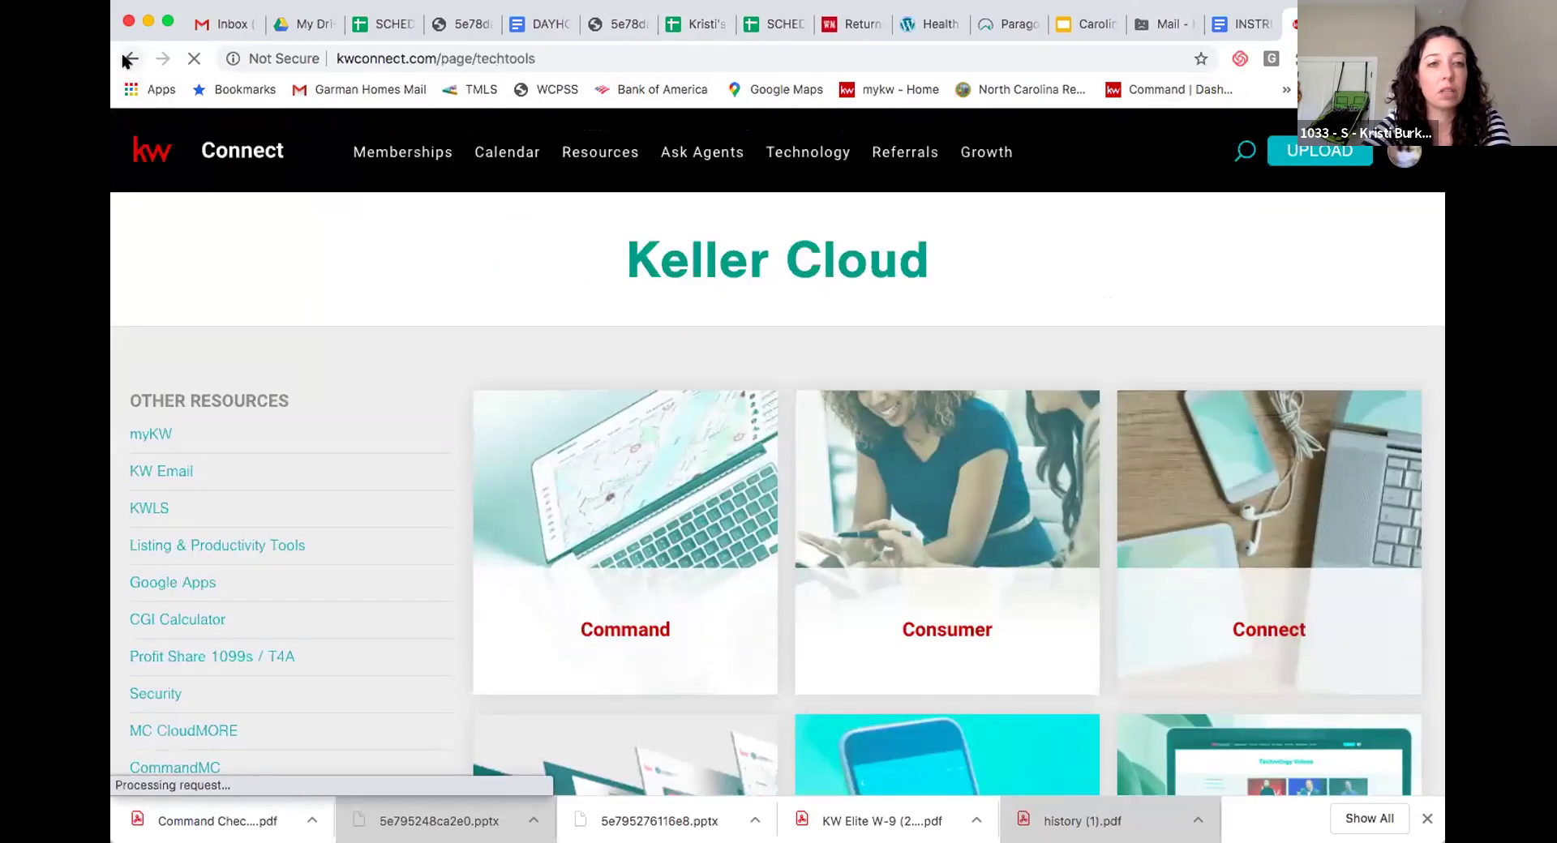
left_click(131, 58)
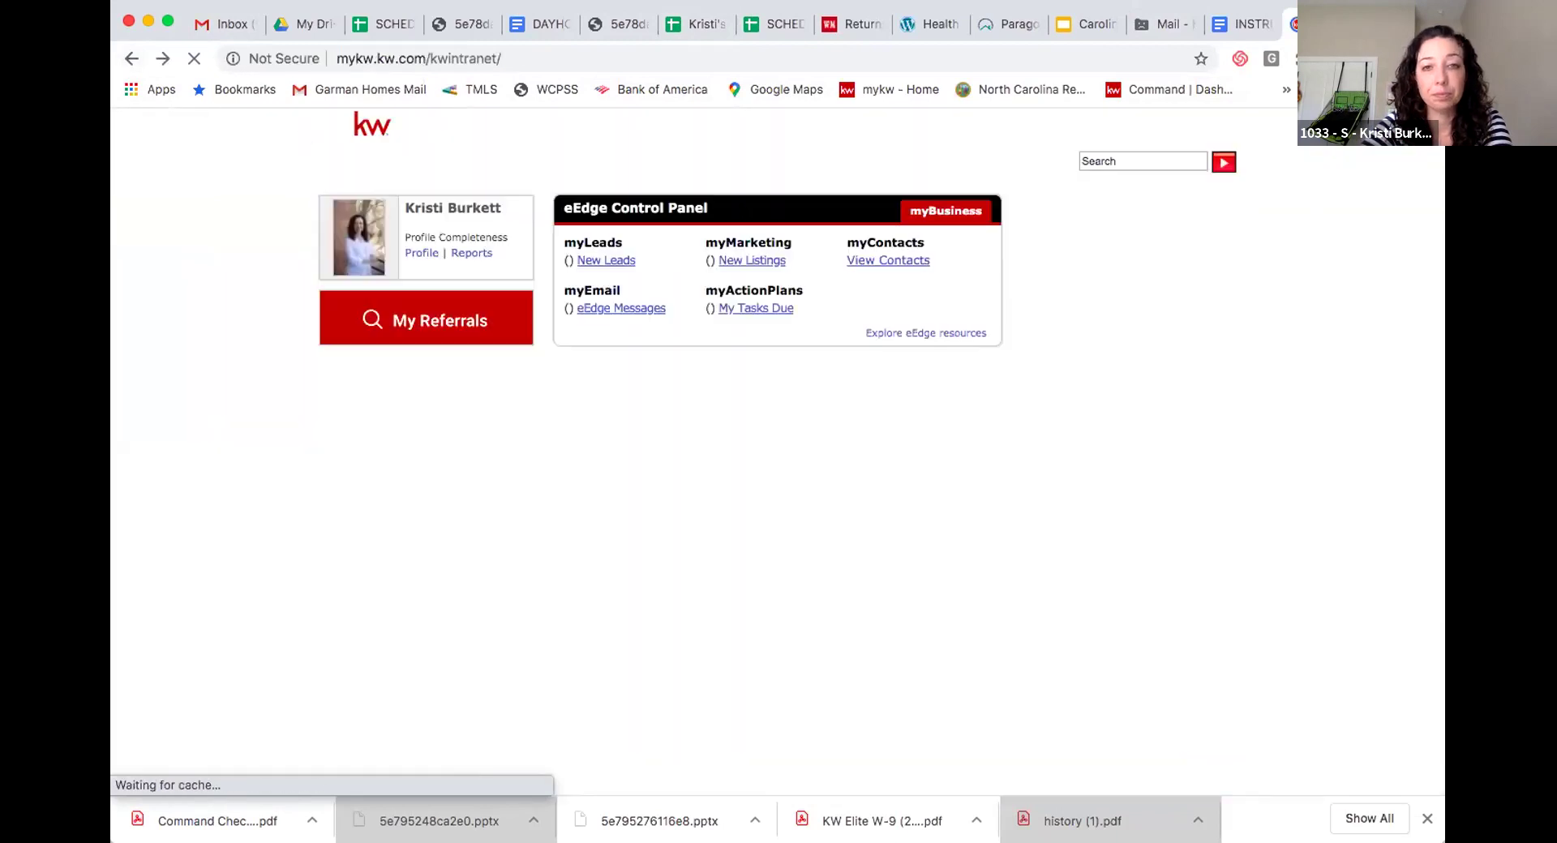
left_click(799, 125)
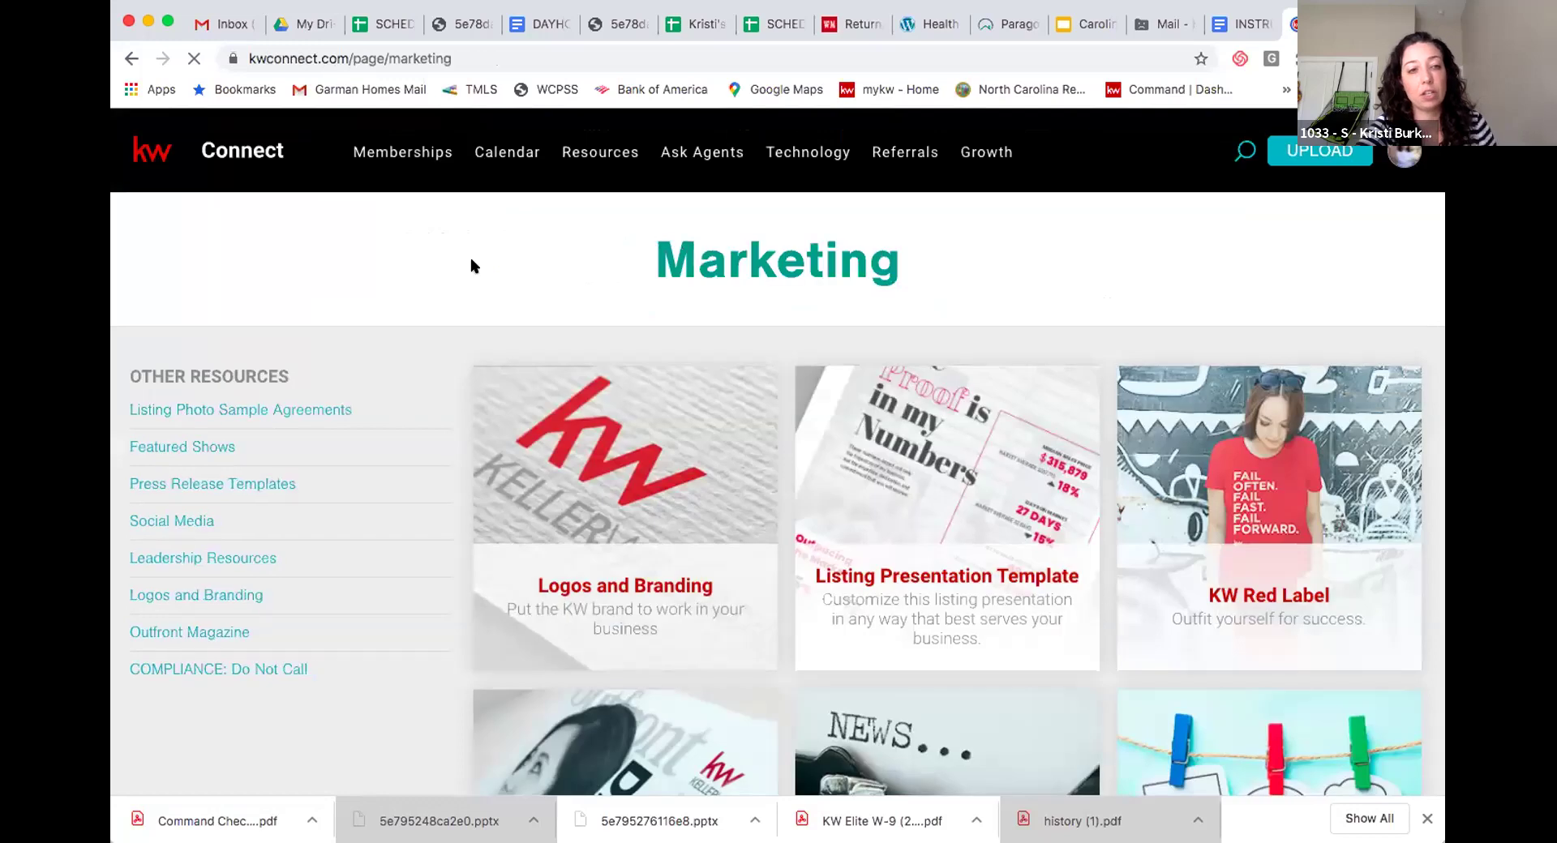
Step: Open Logos and Branding and scroll down to the market center logo Search box
left_click(191, 597)
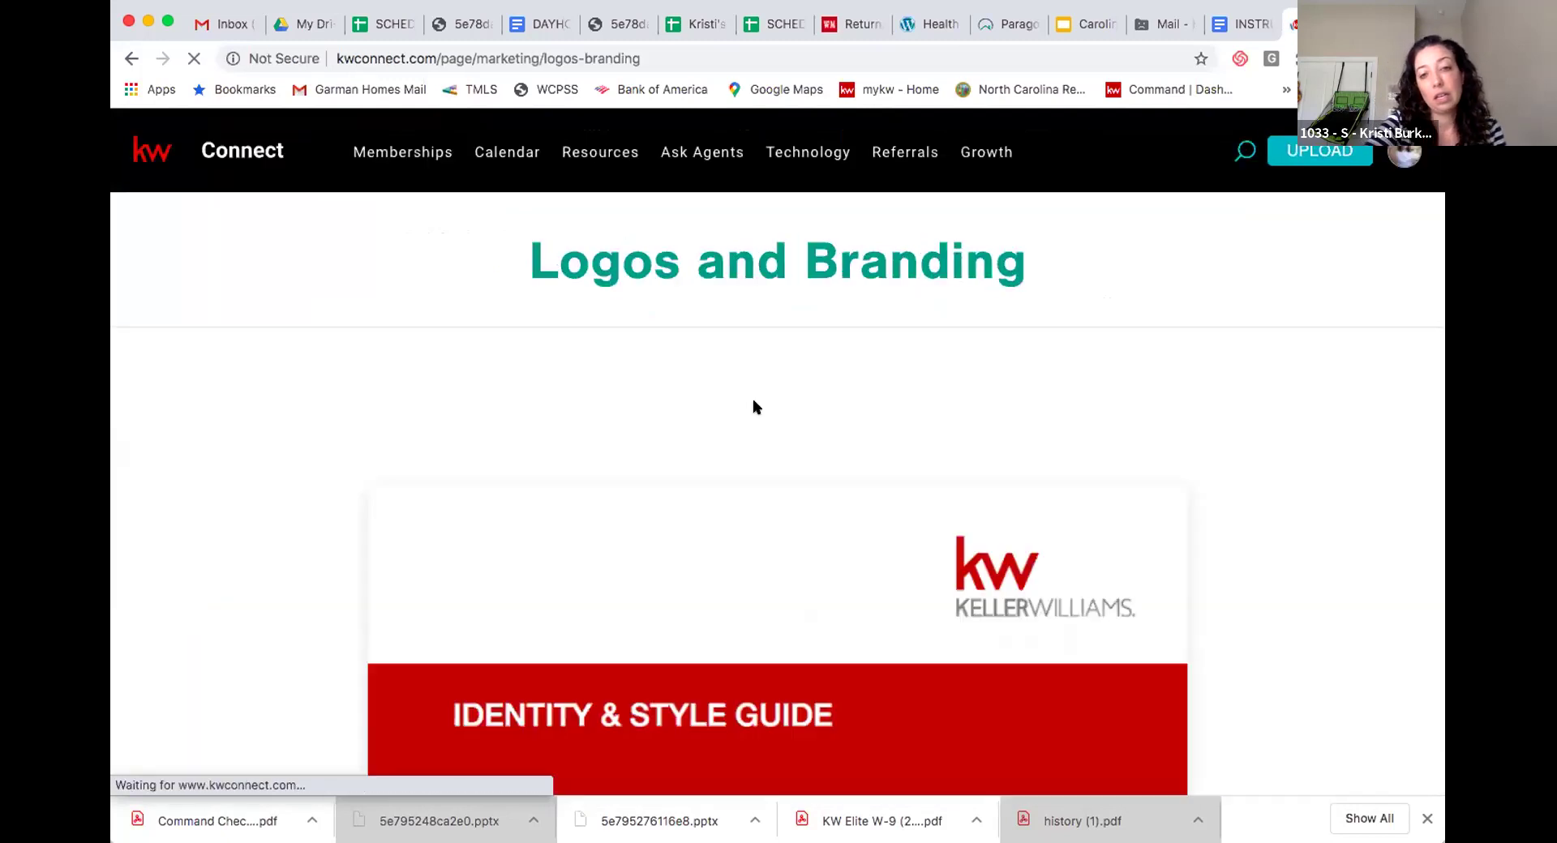
scroll(770, 421, "down", 3)
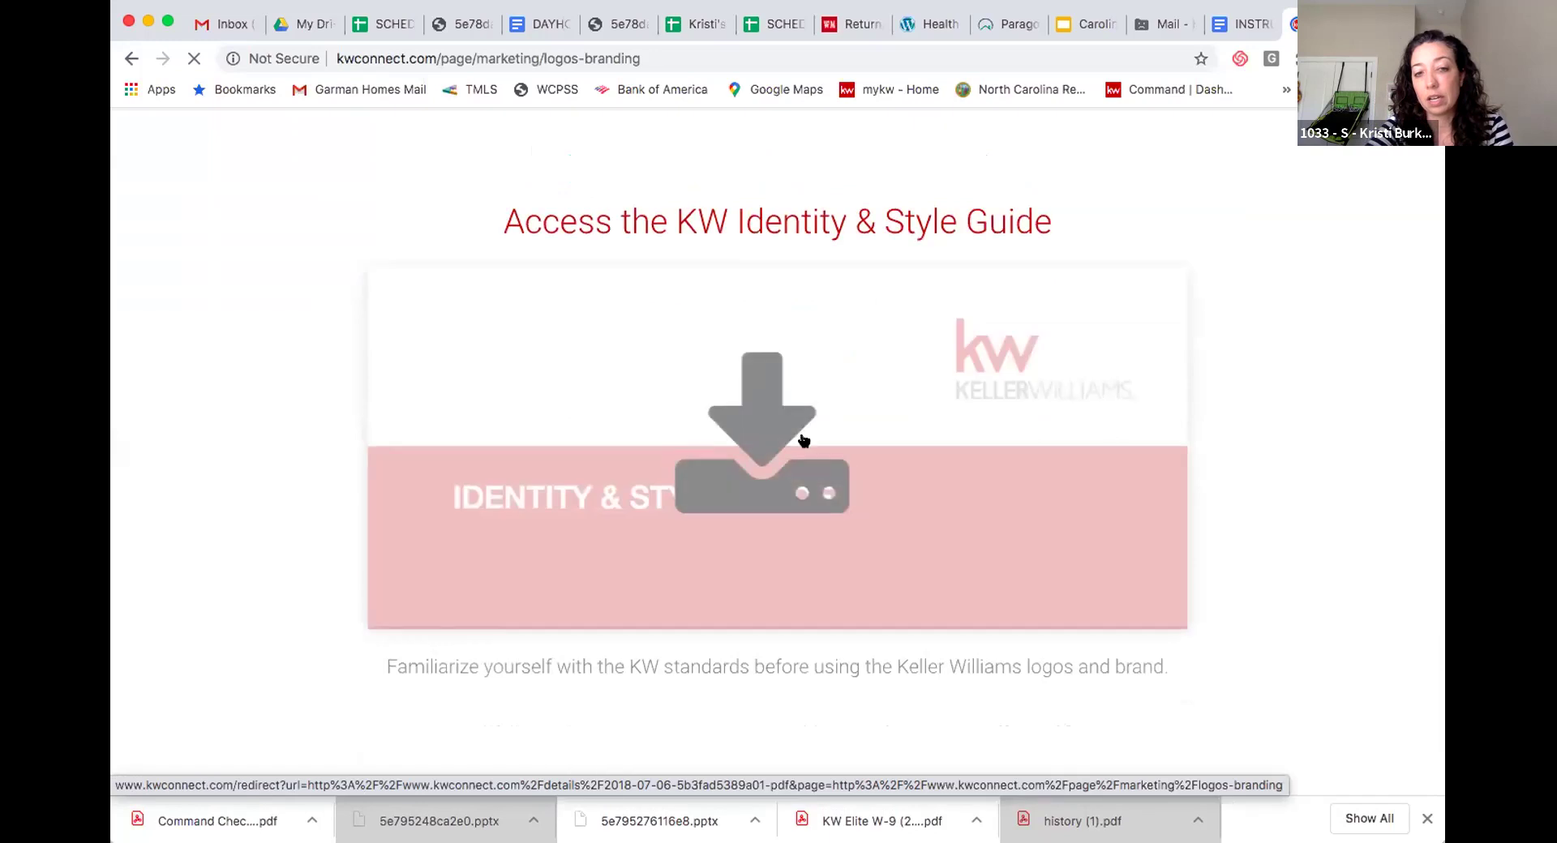
scroll(803, 440, "down", 5)
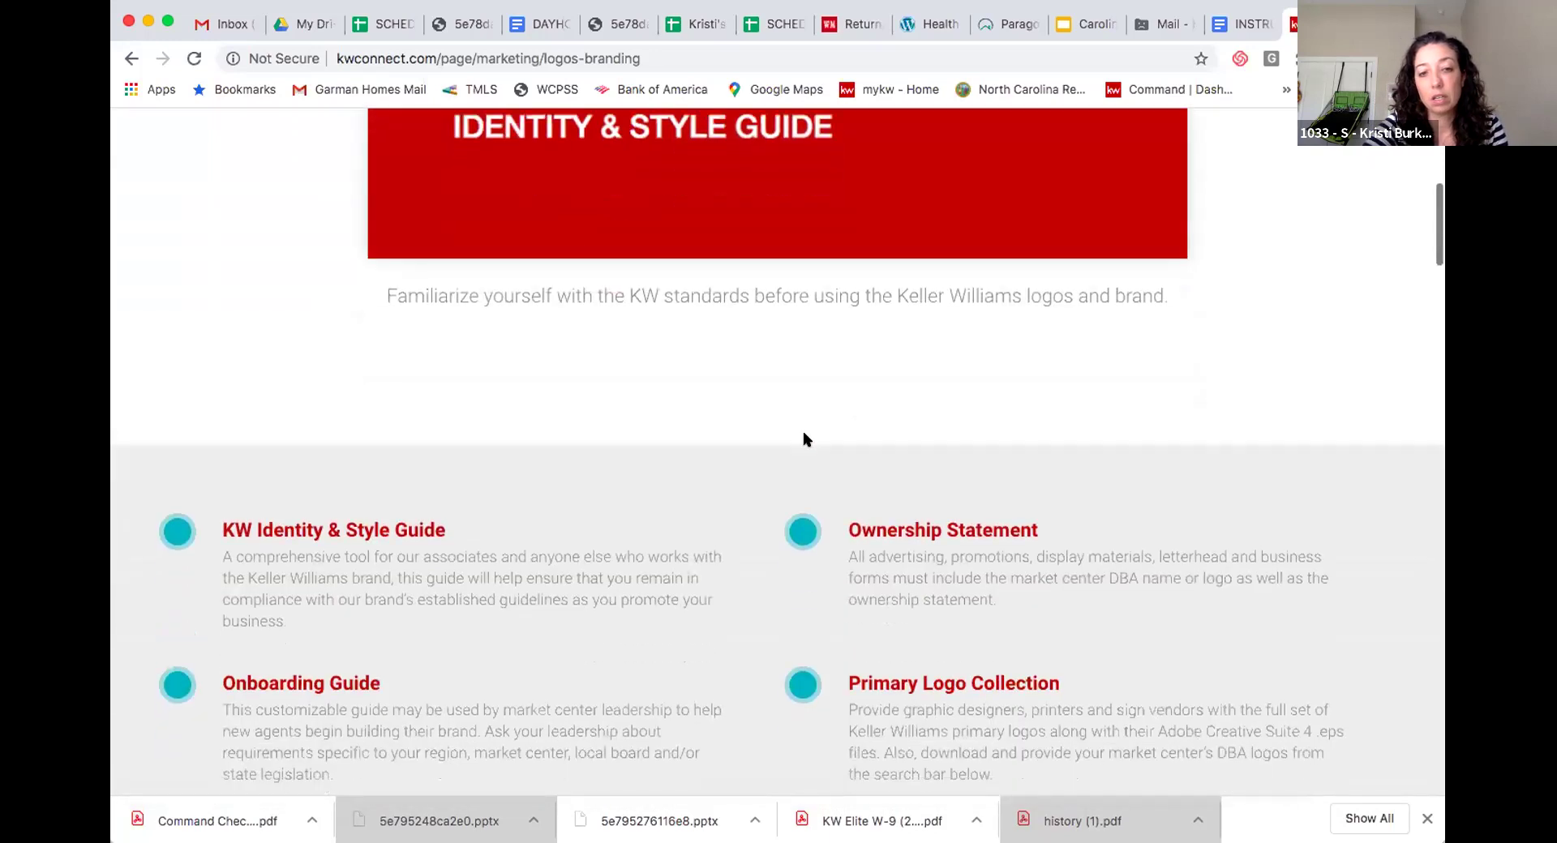
scroll(803, 439, "down", 7)
scroll(803, 440, "down", 3)
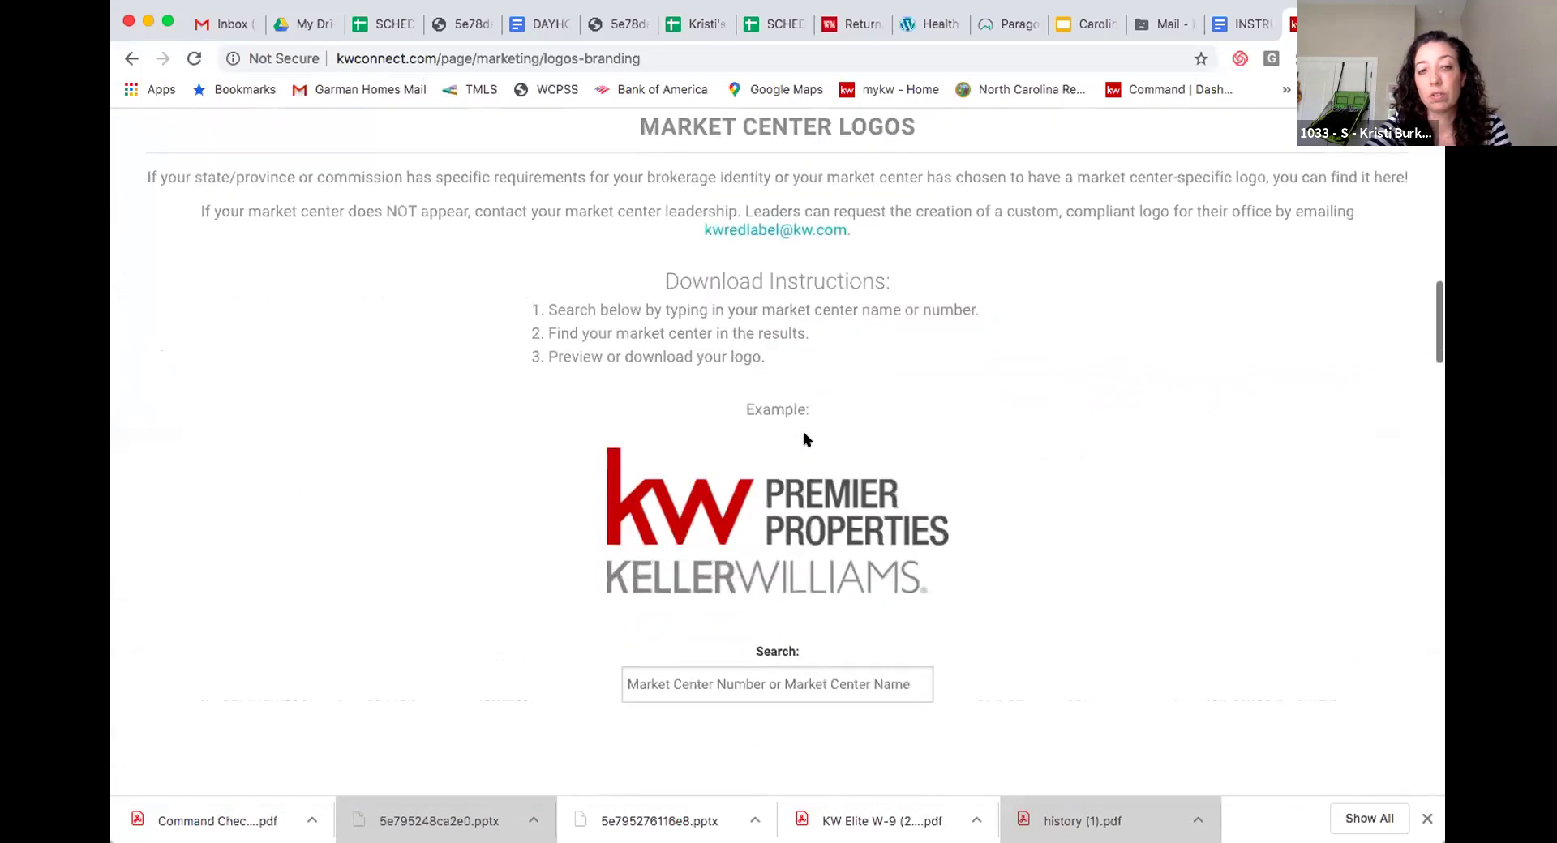
scroll(803, 440, "down", 2)
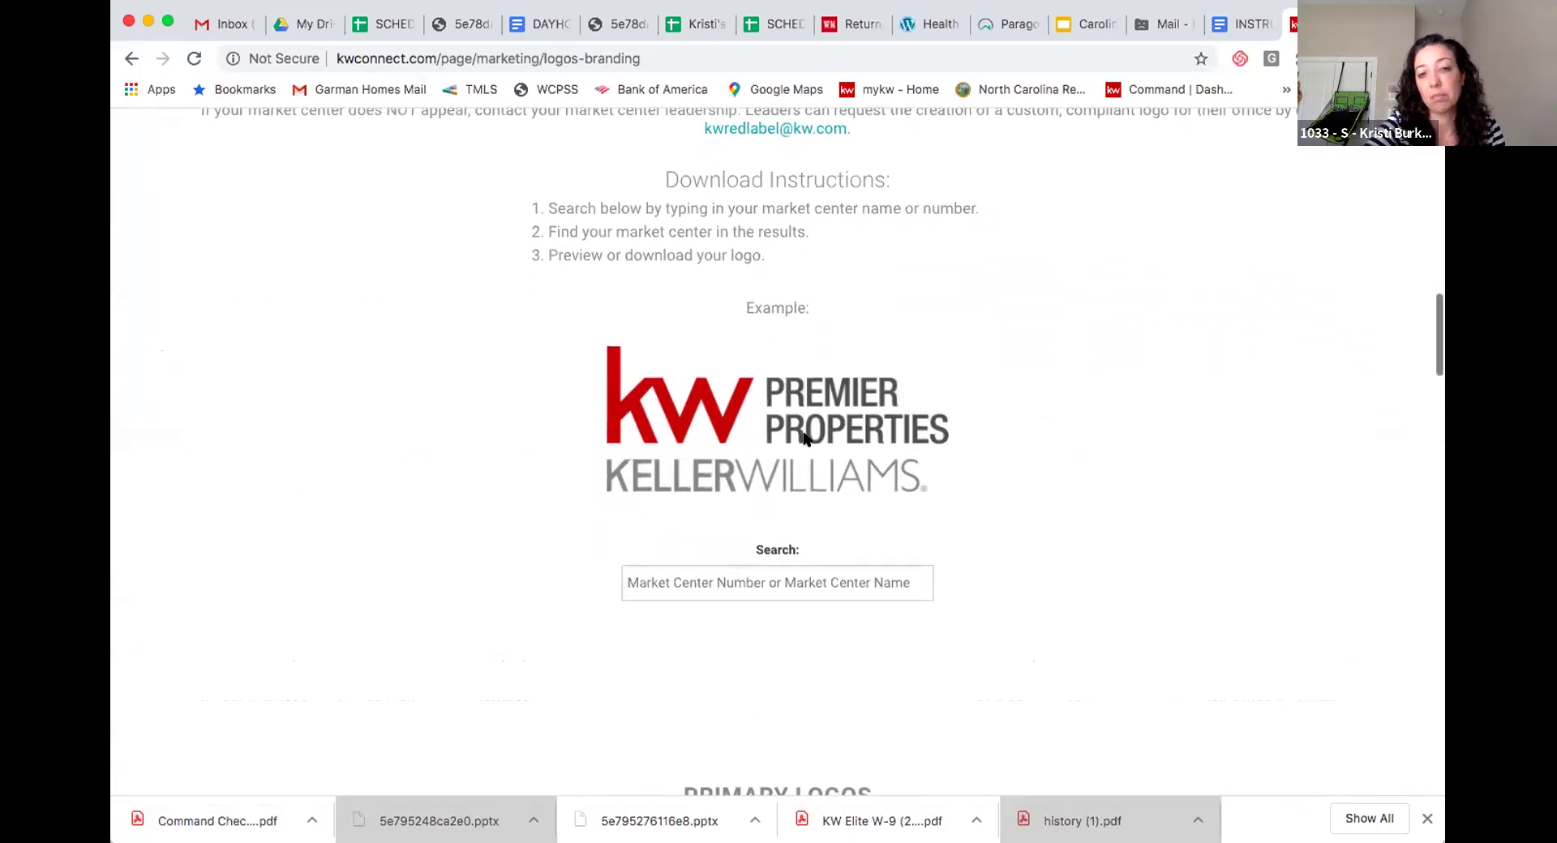
scroll(803, 438, "down", 1)
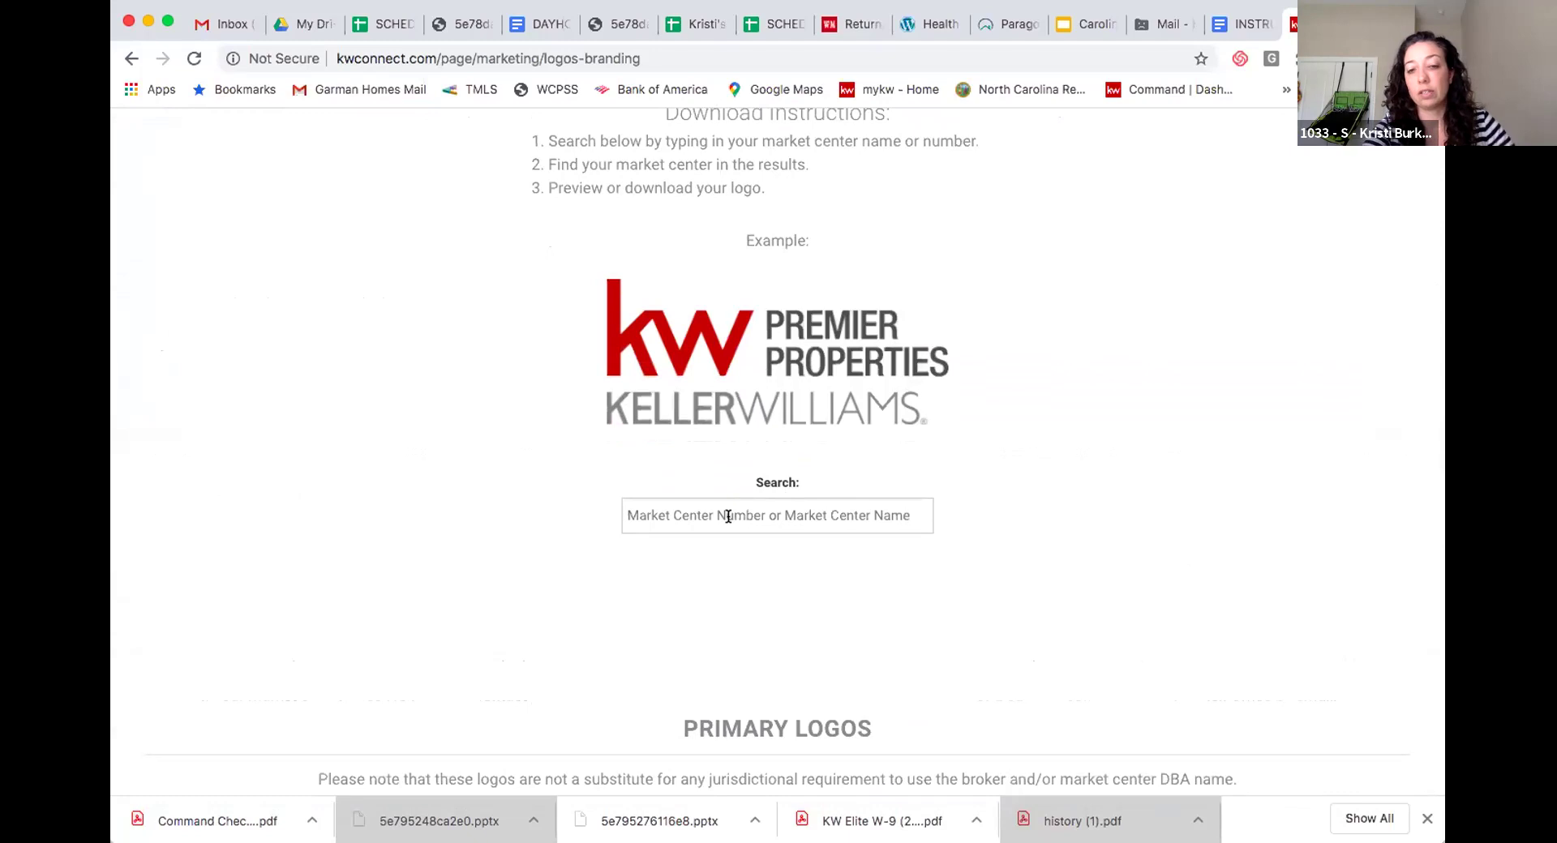
Step: Search market center 1033, preview the Elite Realty logo, and go back to Logos and Branding
type("1033")
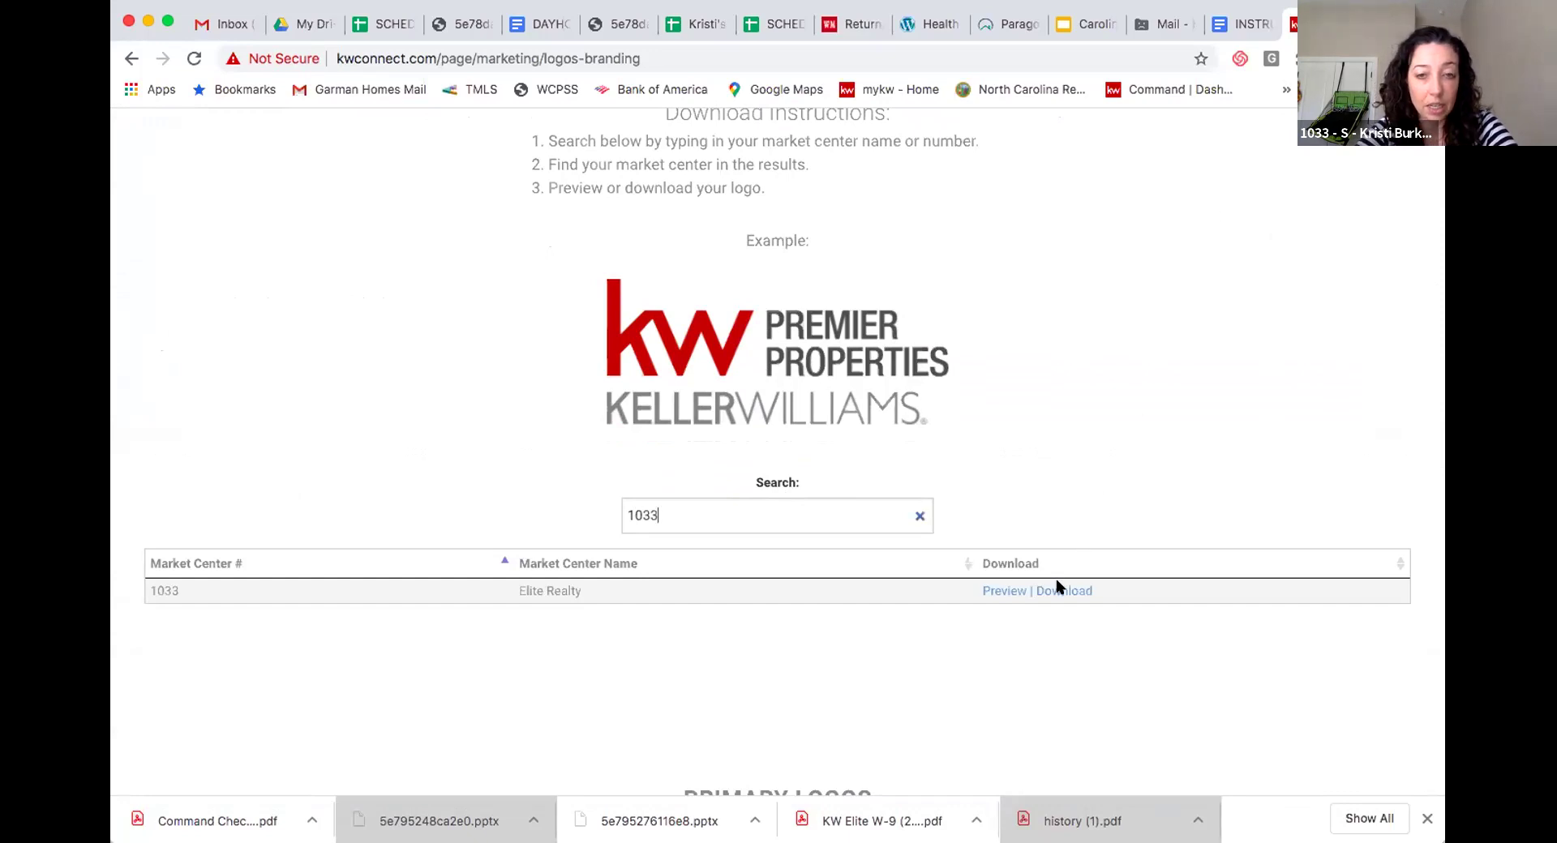
left_click(996, 592)
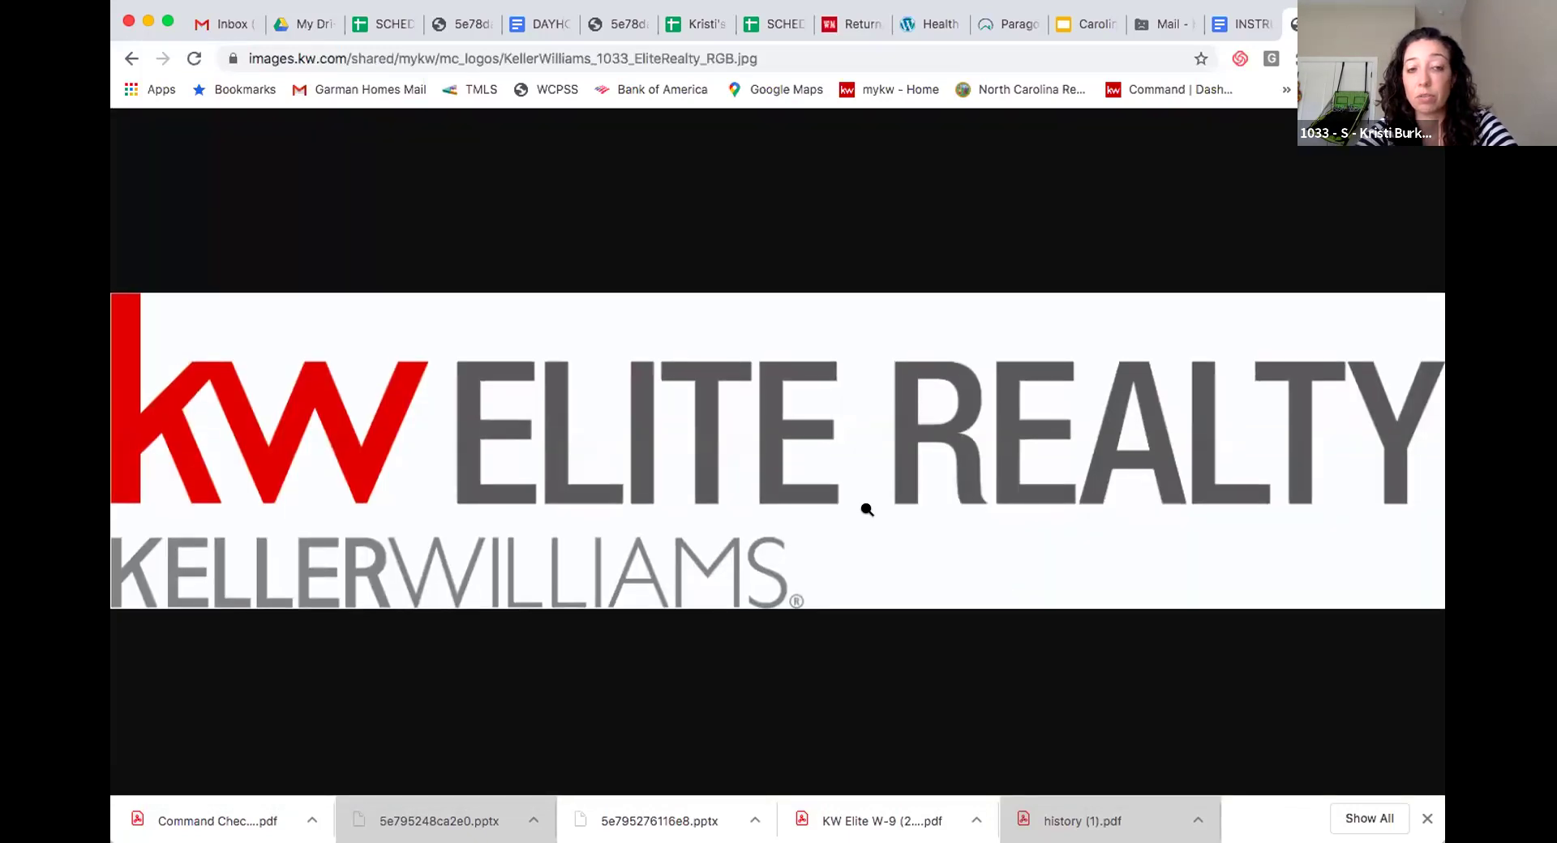
left_click(129, 59)
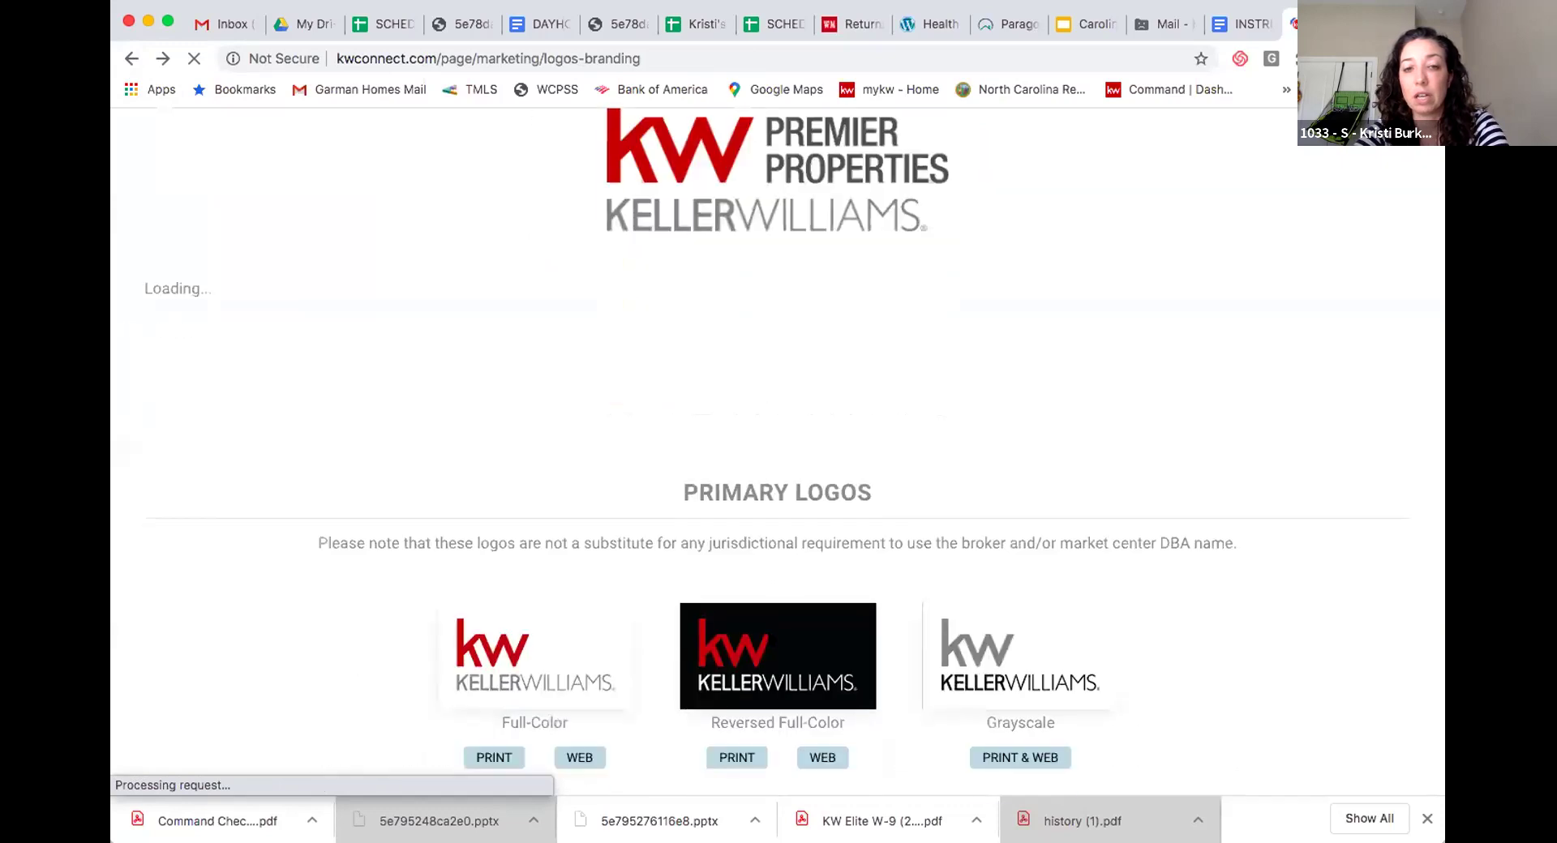
scroll(772, 641, "down", 5)
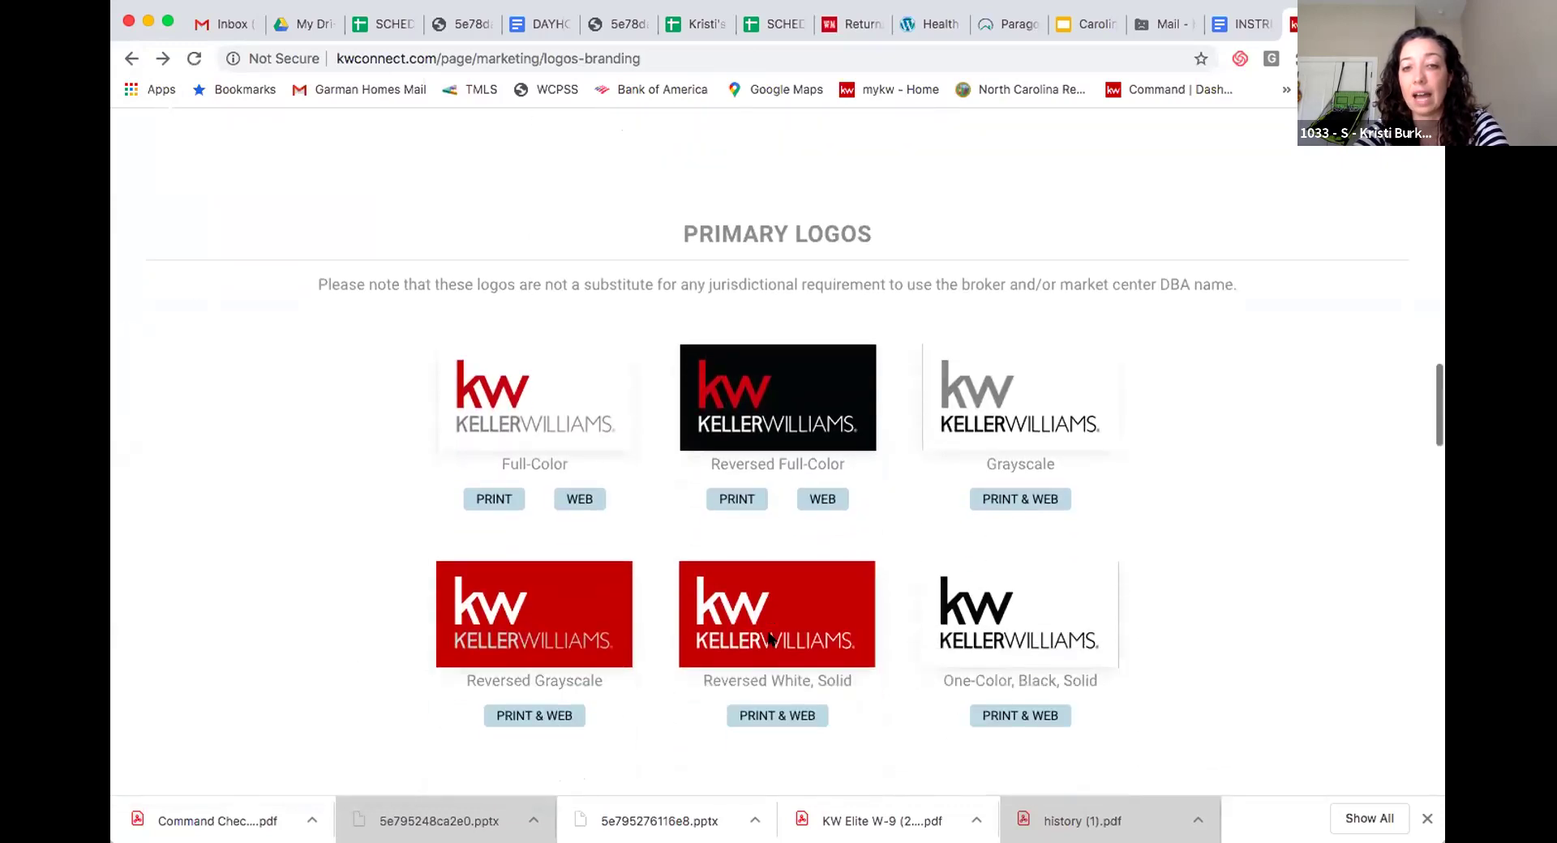
scroll(767, 639, "down", 3)
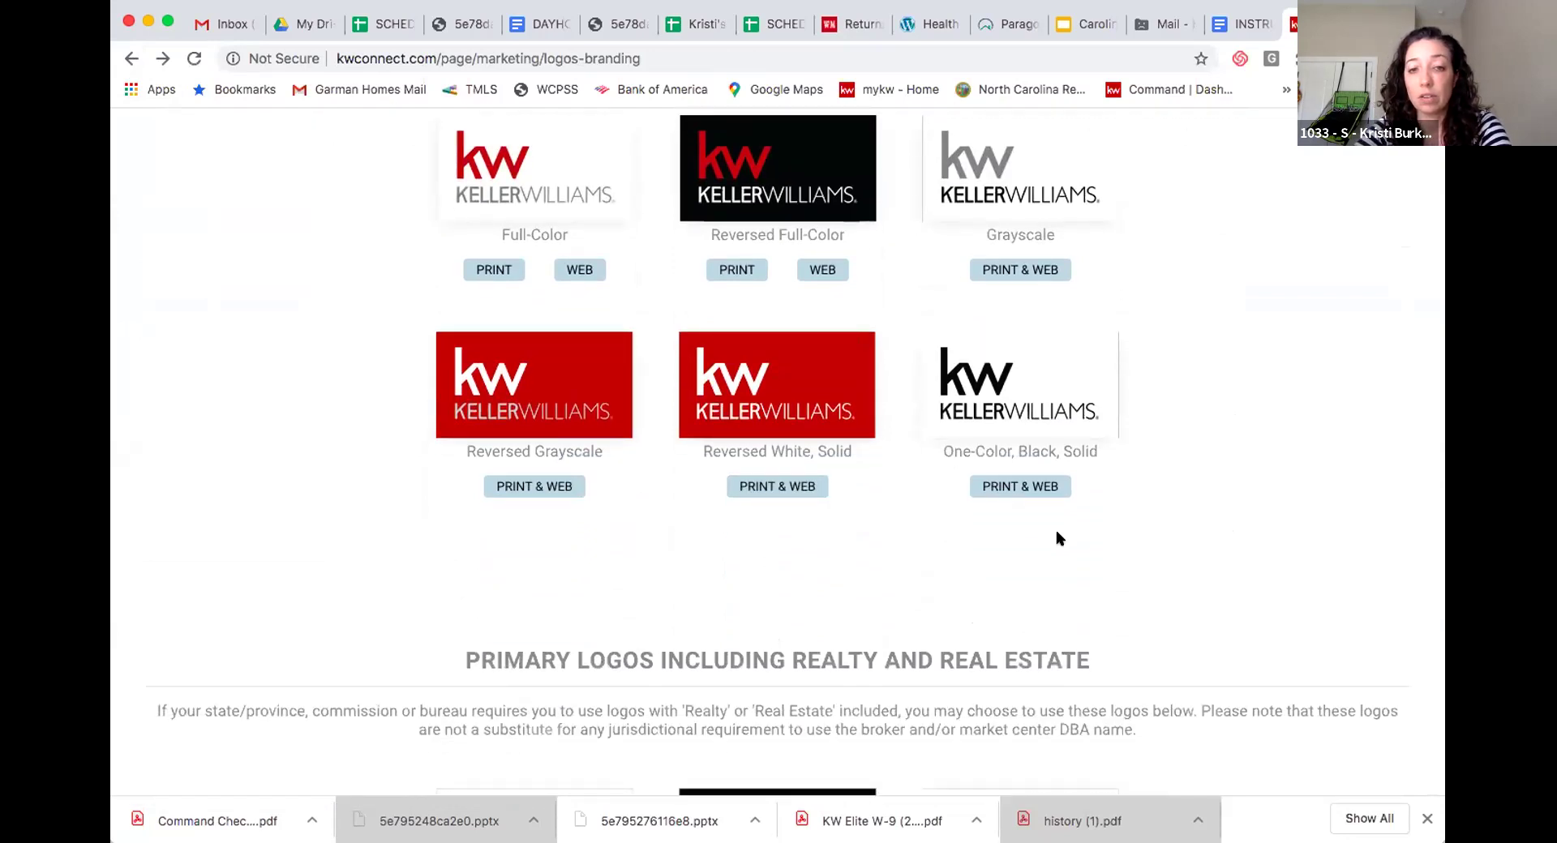
scroll(1056, 539, "down", 5)
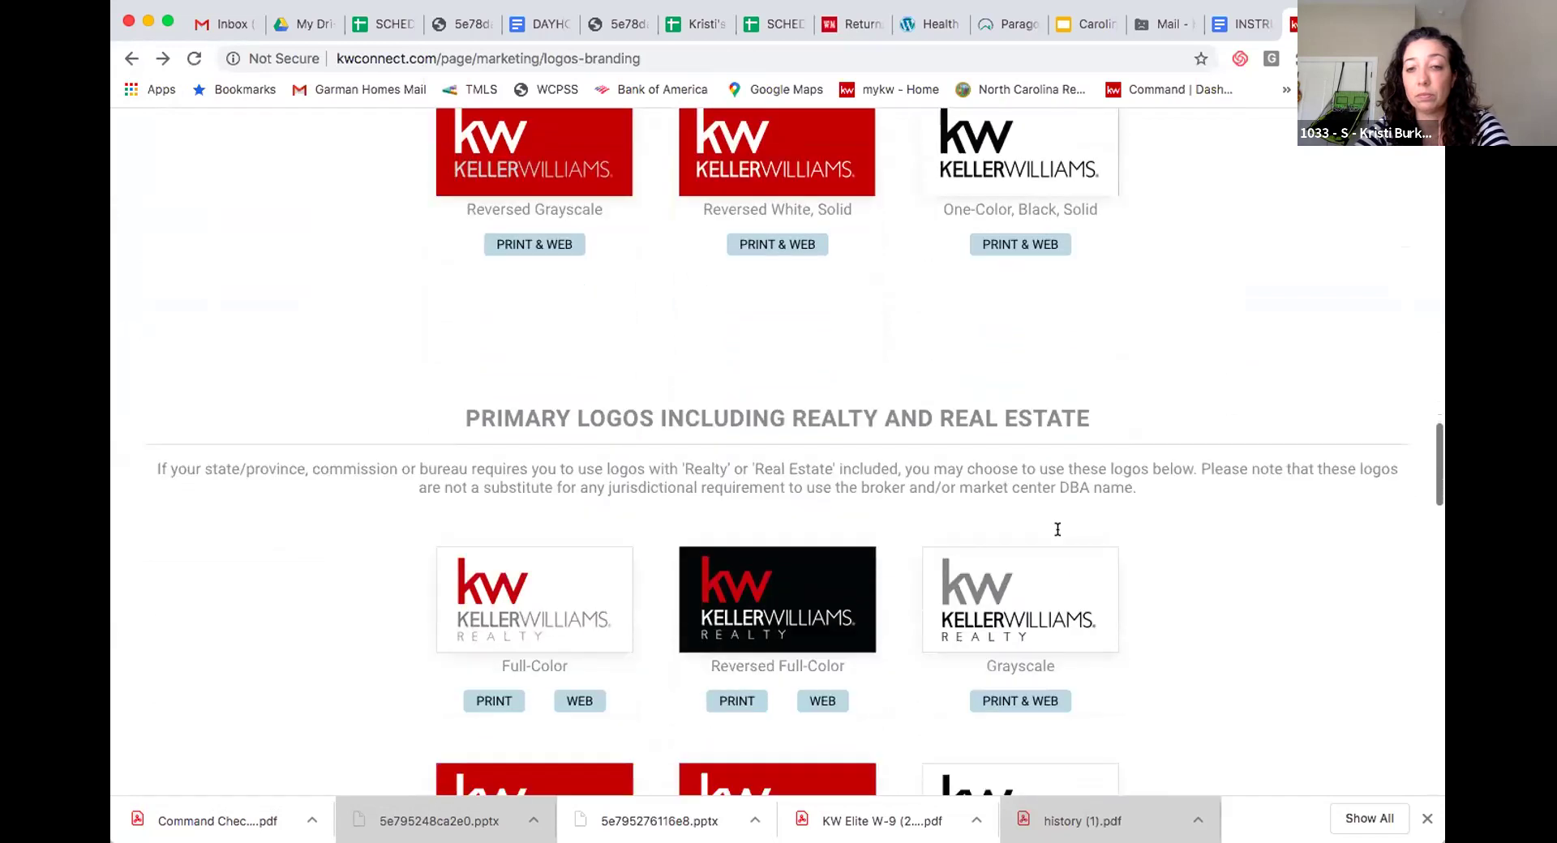
scroll(1058, 529, "down", 5)
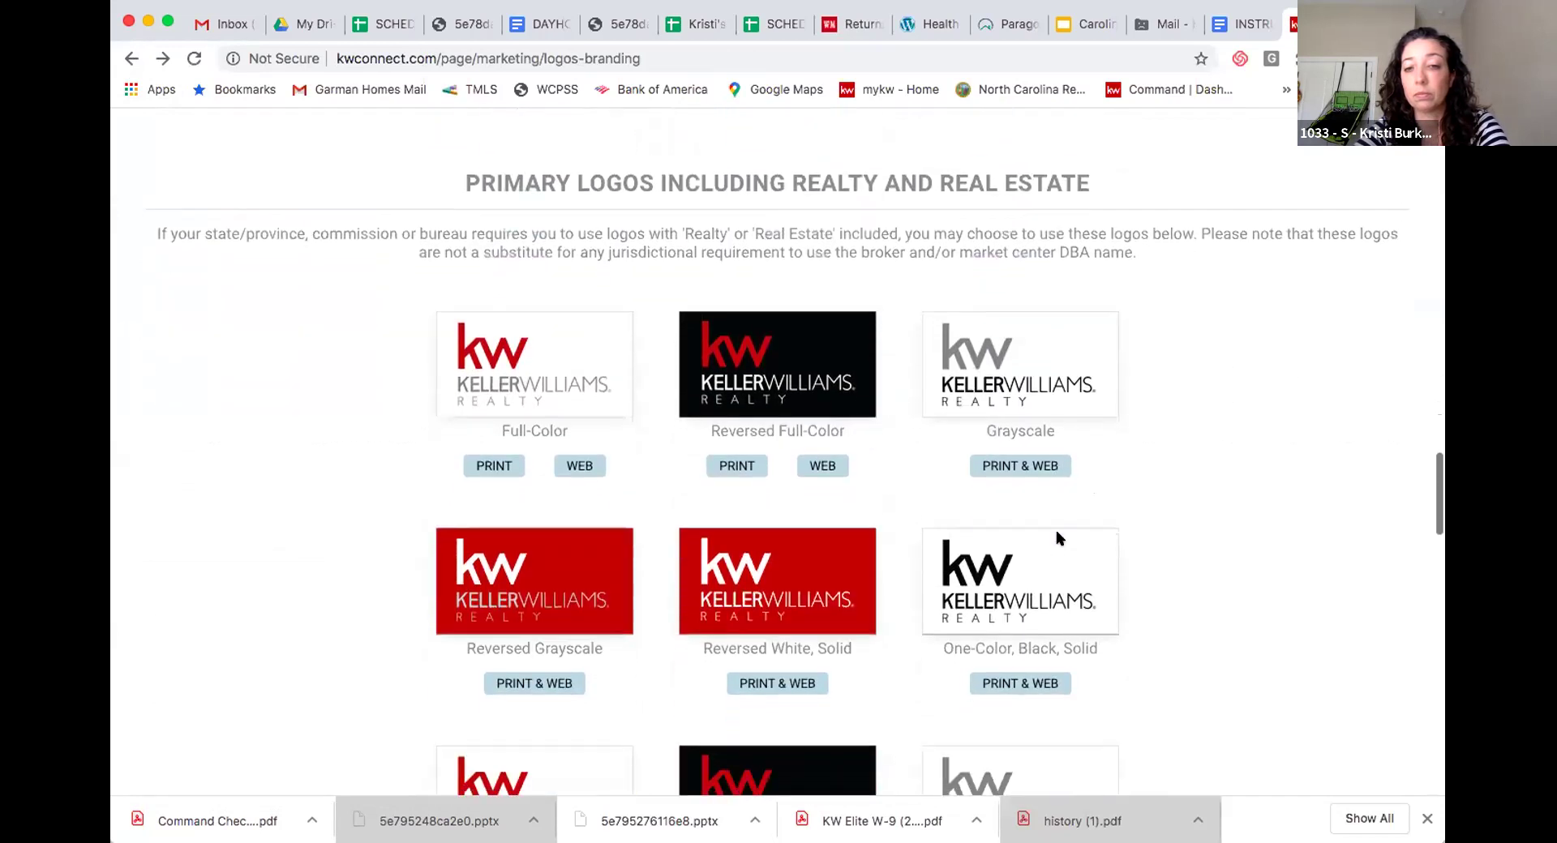
scroll(1056, 538, "down", 6)
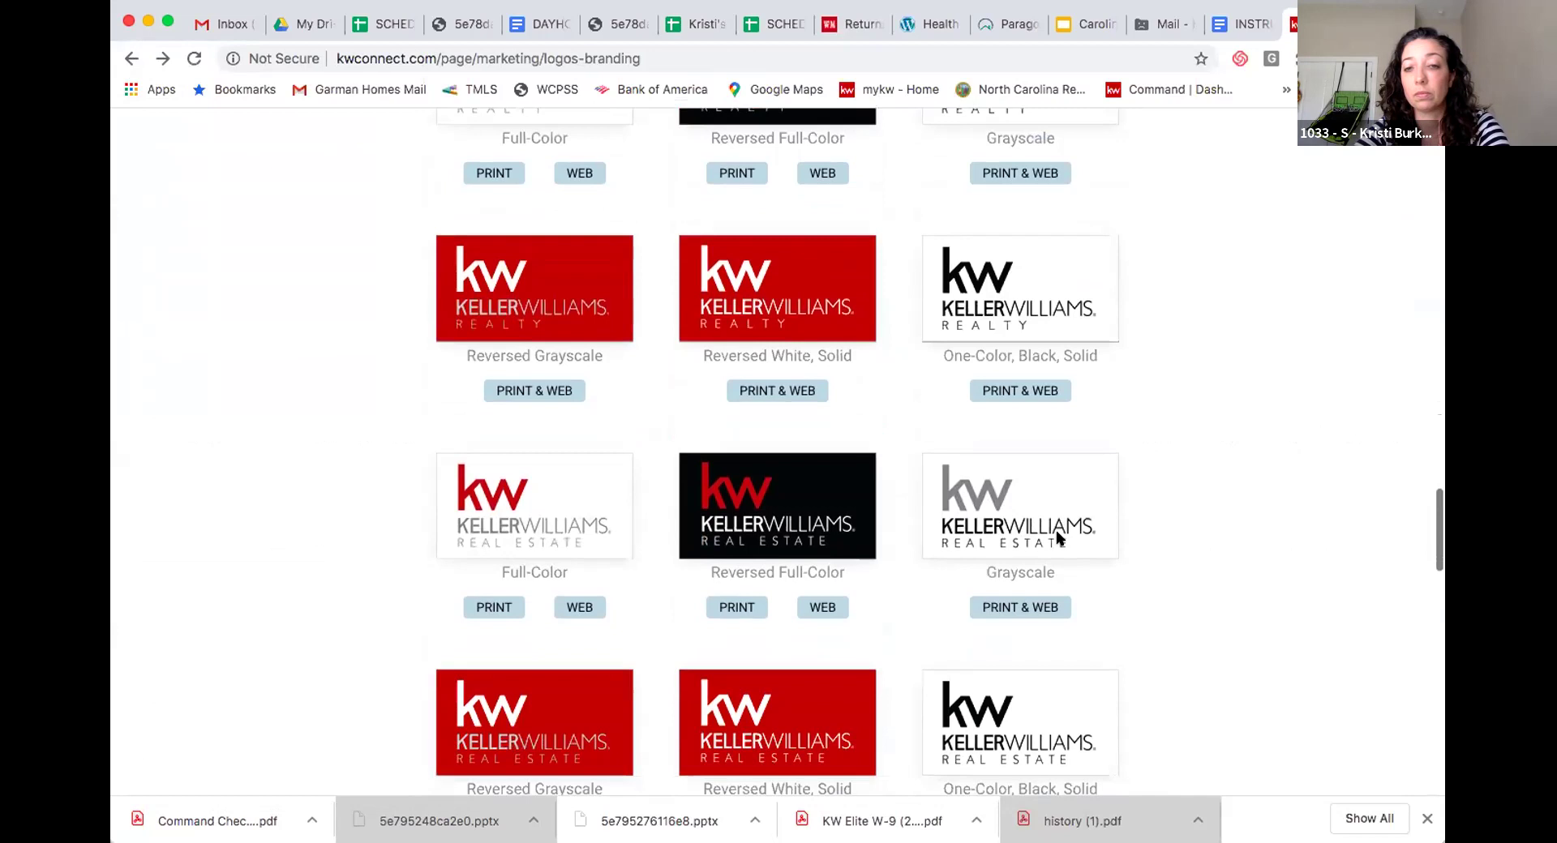
scroll(1055, 538, "down", 7)
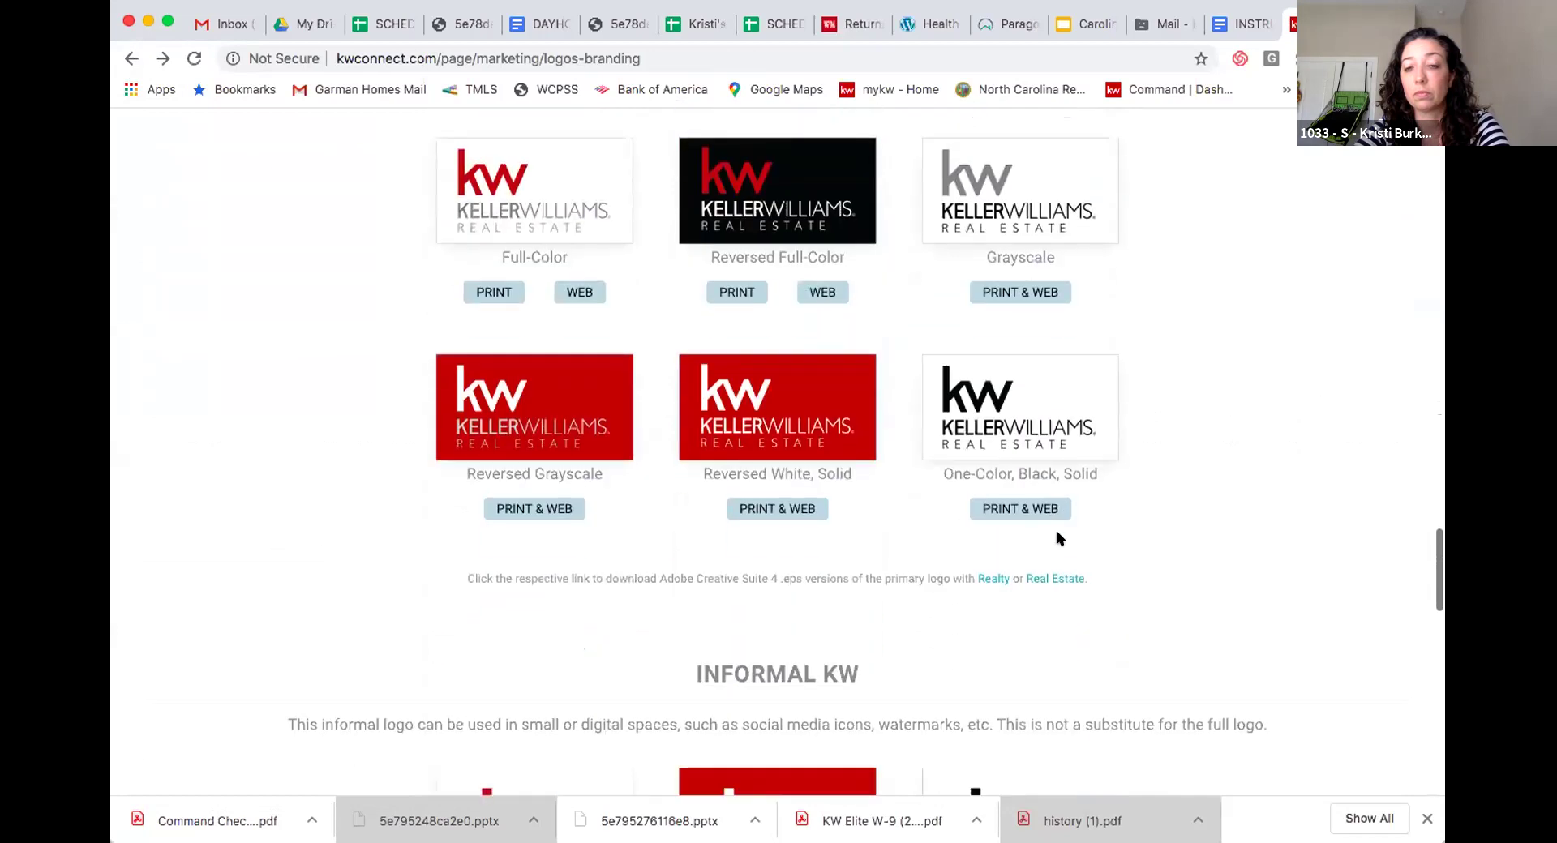
scroll(1056, 538, "down", 5)
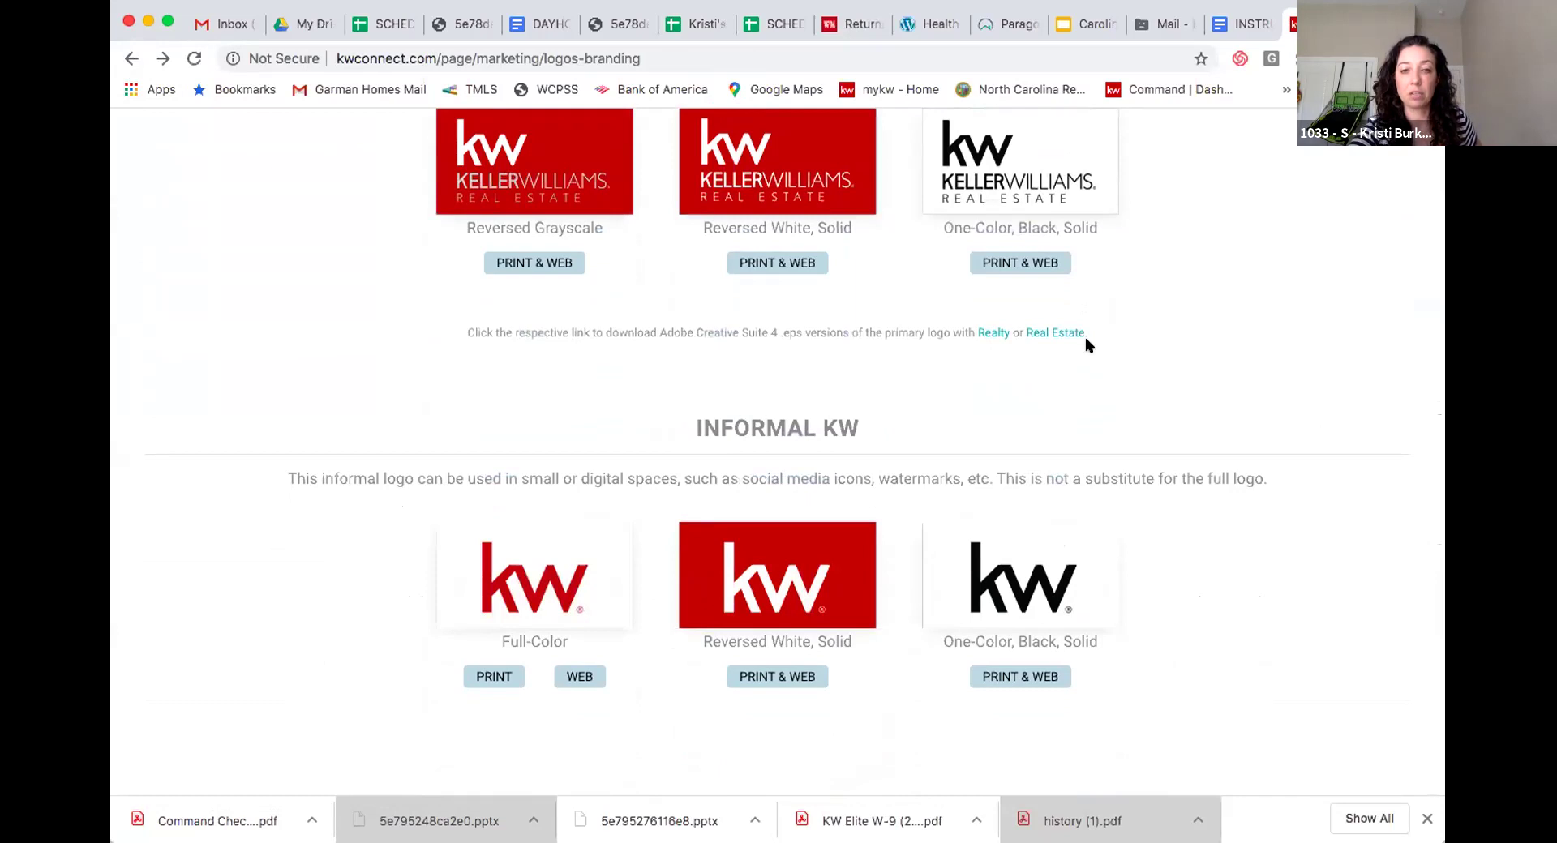
scroll(1049, 407, "down", 4)
scroll(1050, 407, "down", 5)
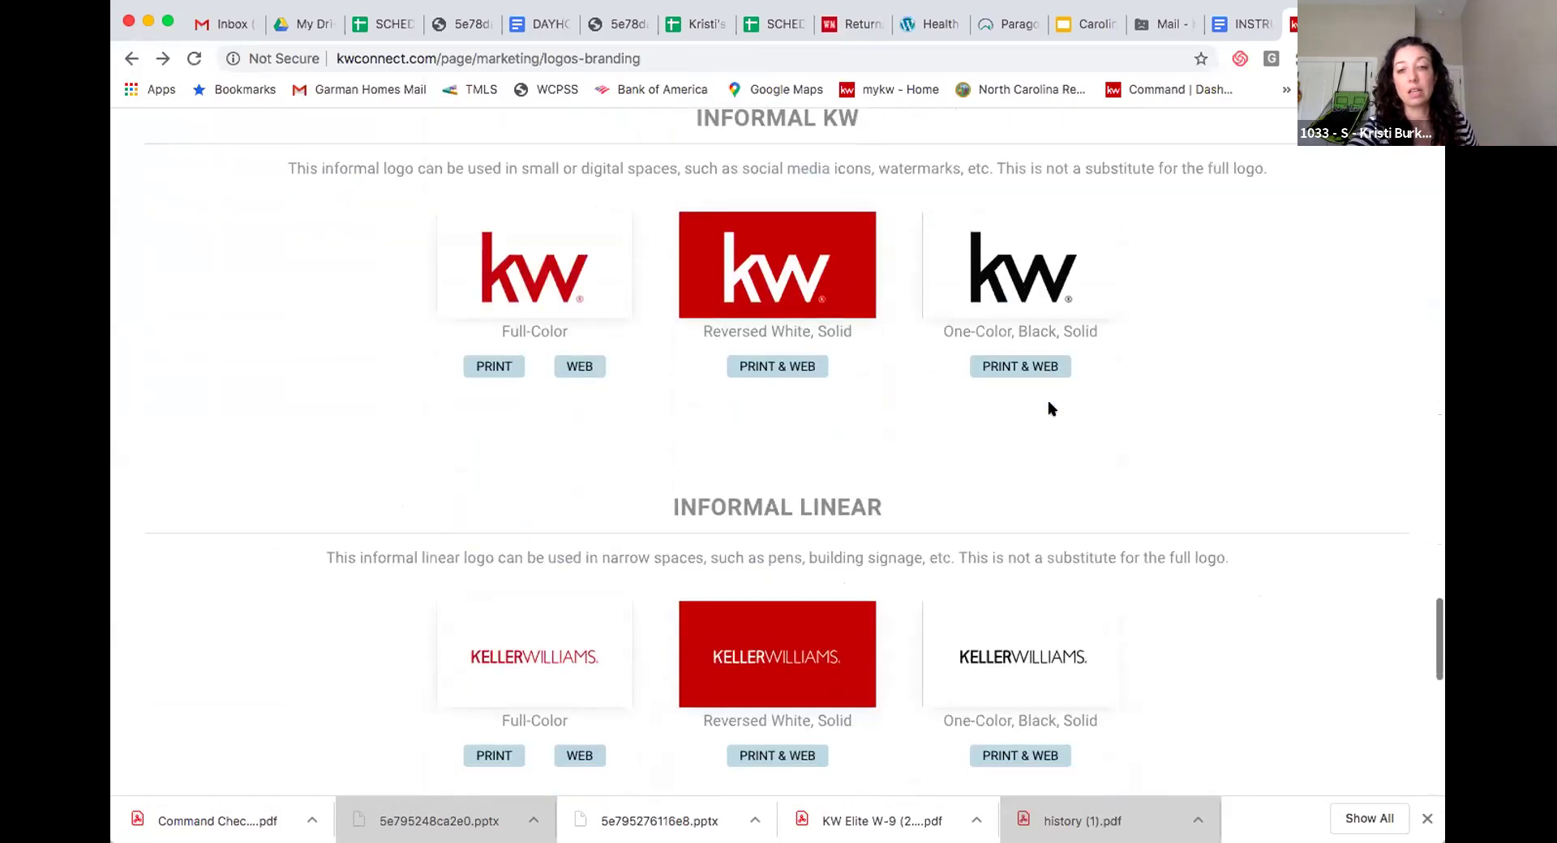
scroll(1049, 403, "down", 4)
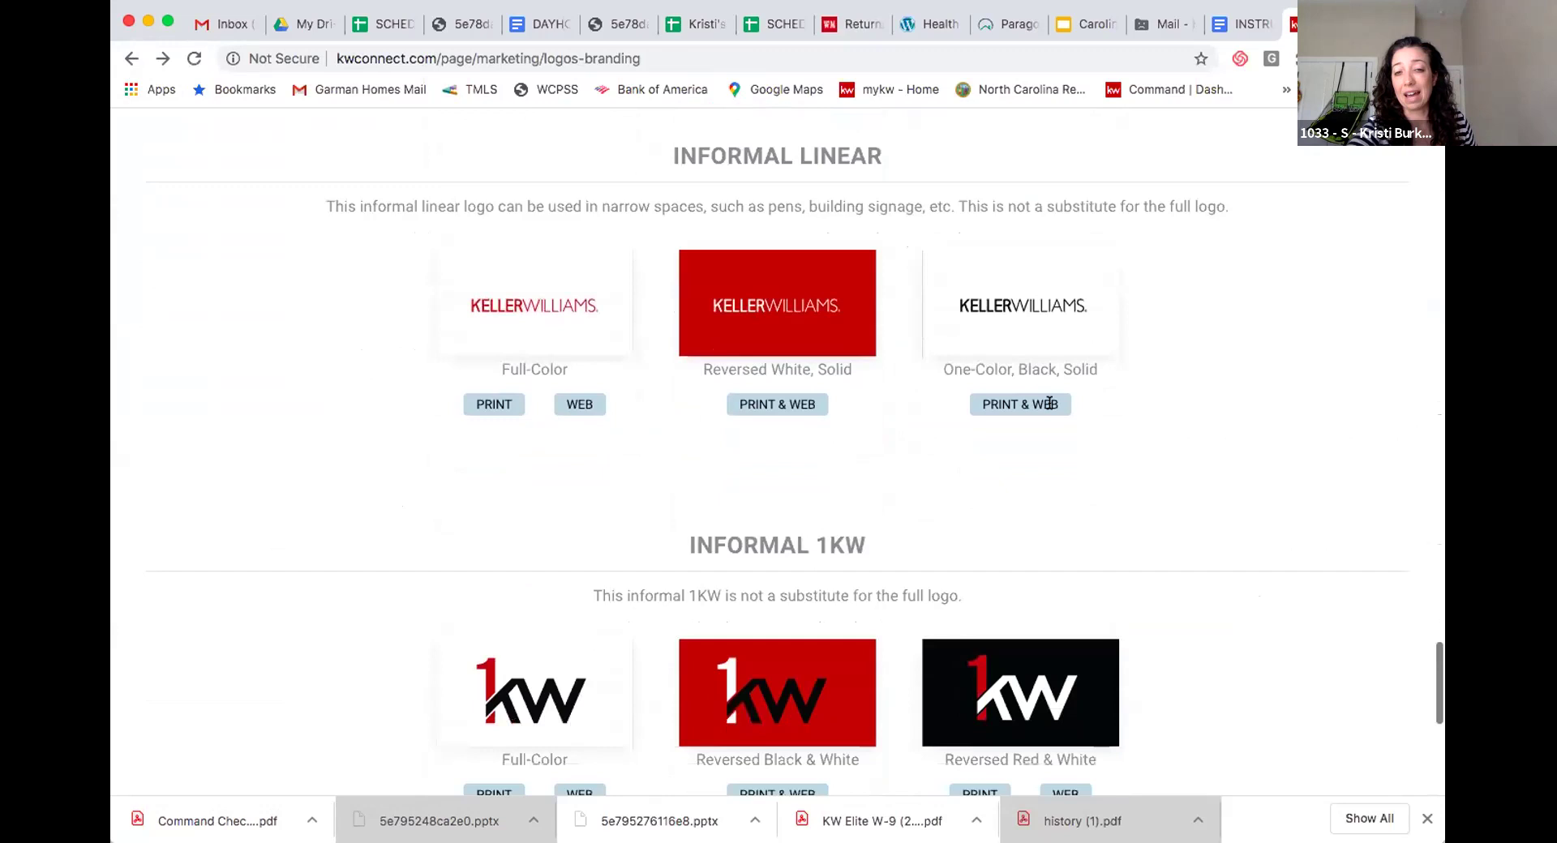
scroll(1049, 403, "down", 4)
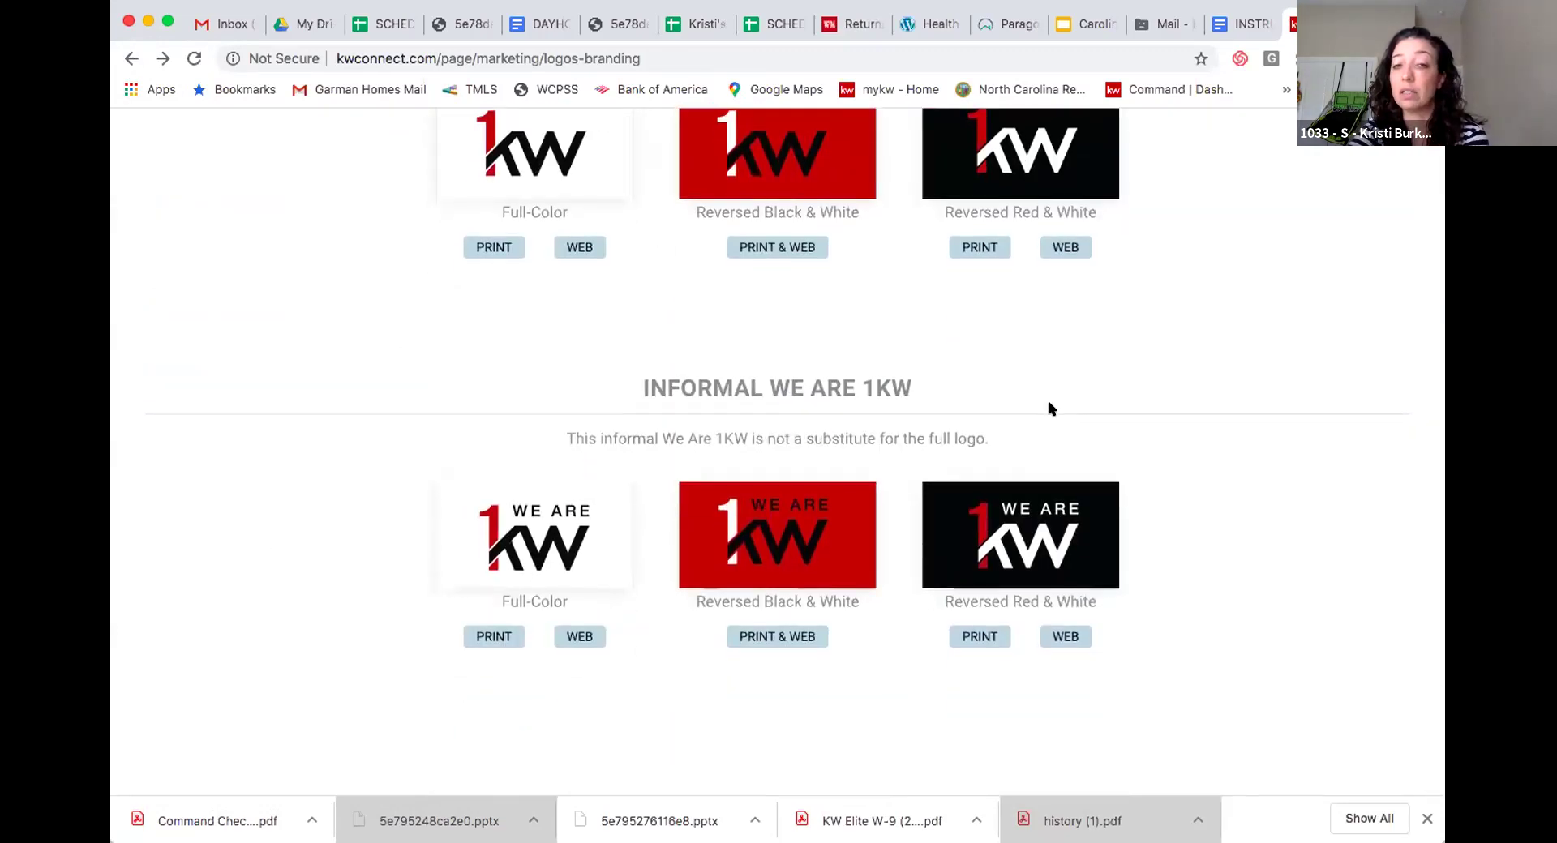
scroll(1048, 407, "up", 8)
scroll(1049, 407, "up", 20)
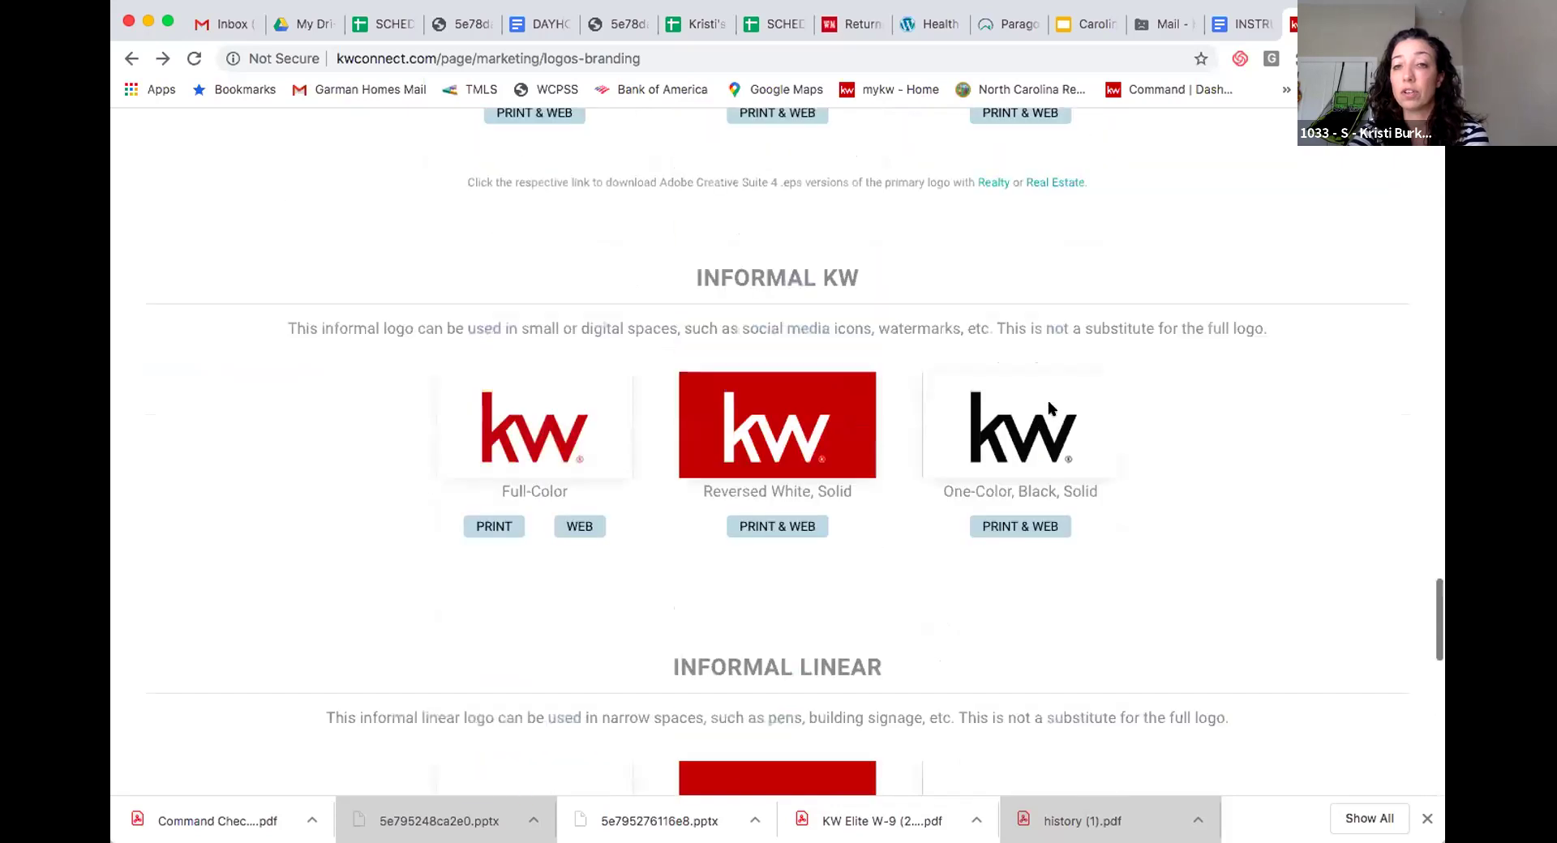
scroll(1049, 407, "up", 15)
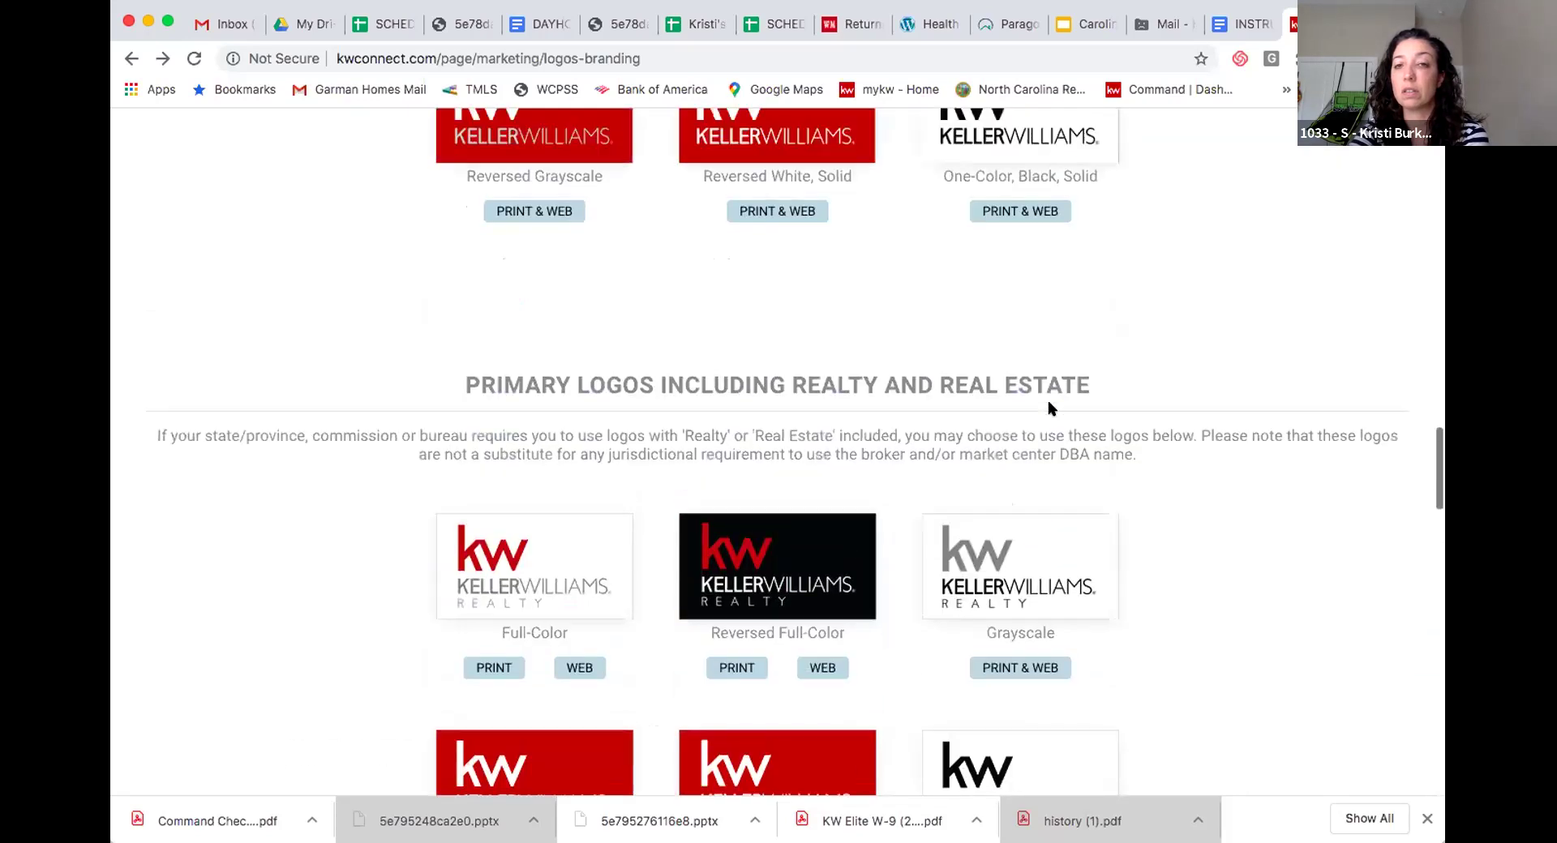
scroll(1048, 408, "up", 15)
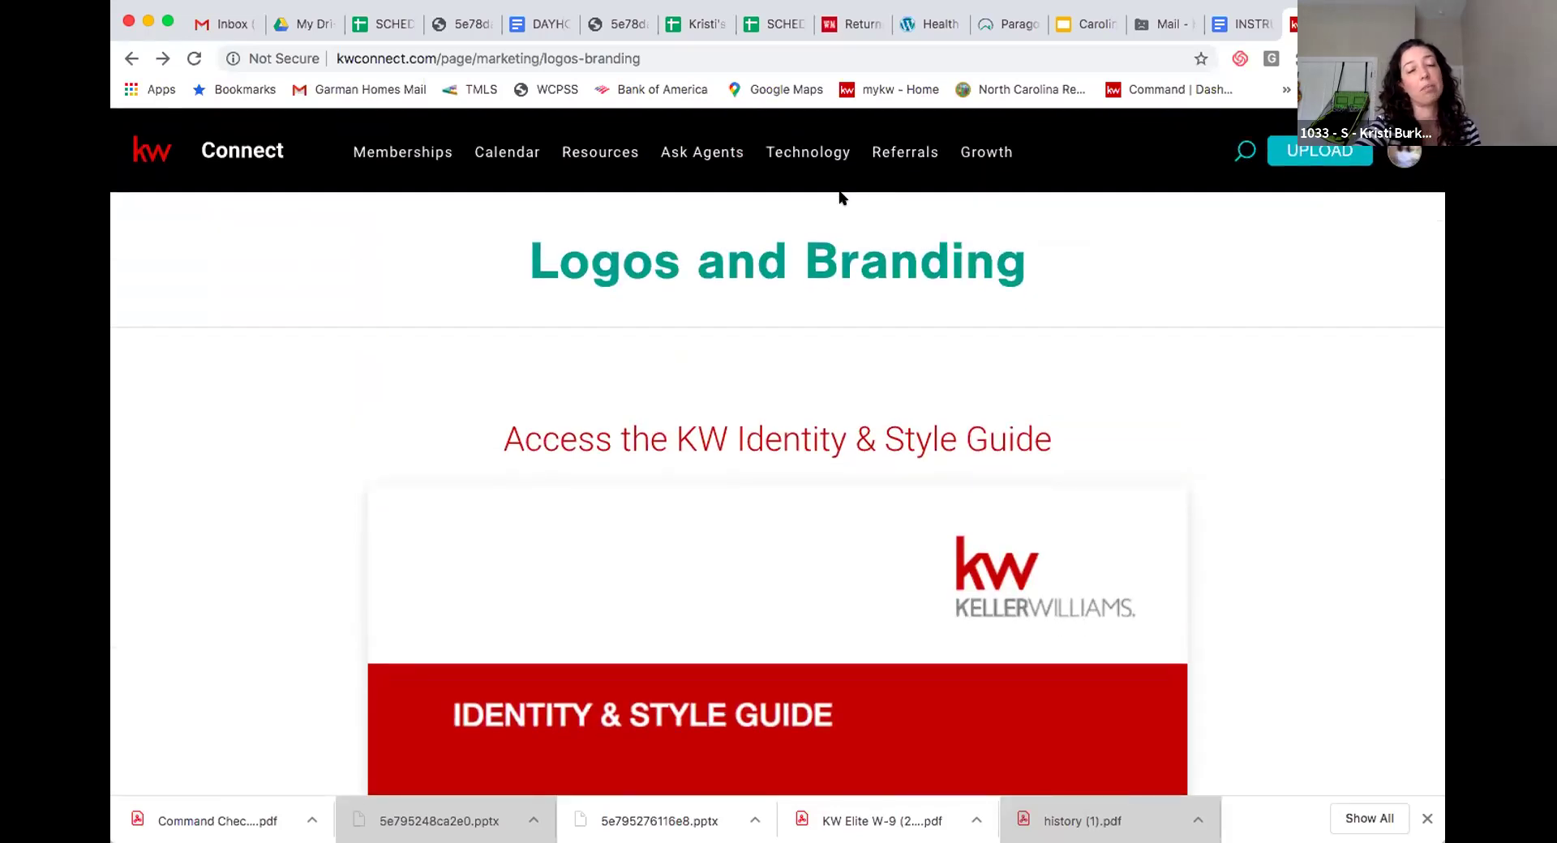
mouse_move(808, 153)
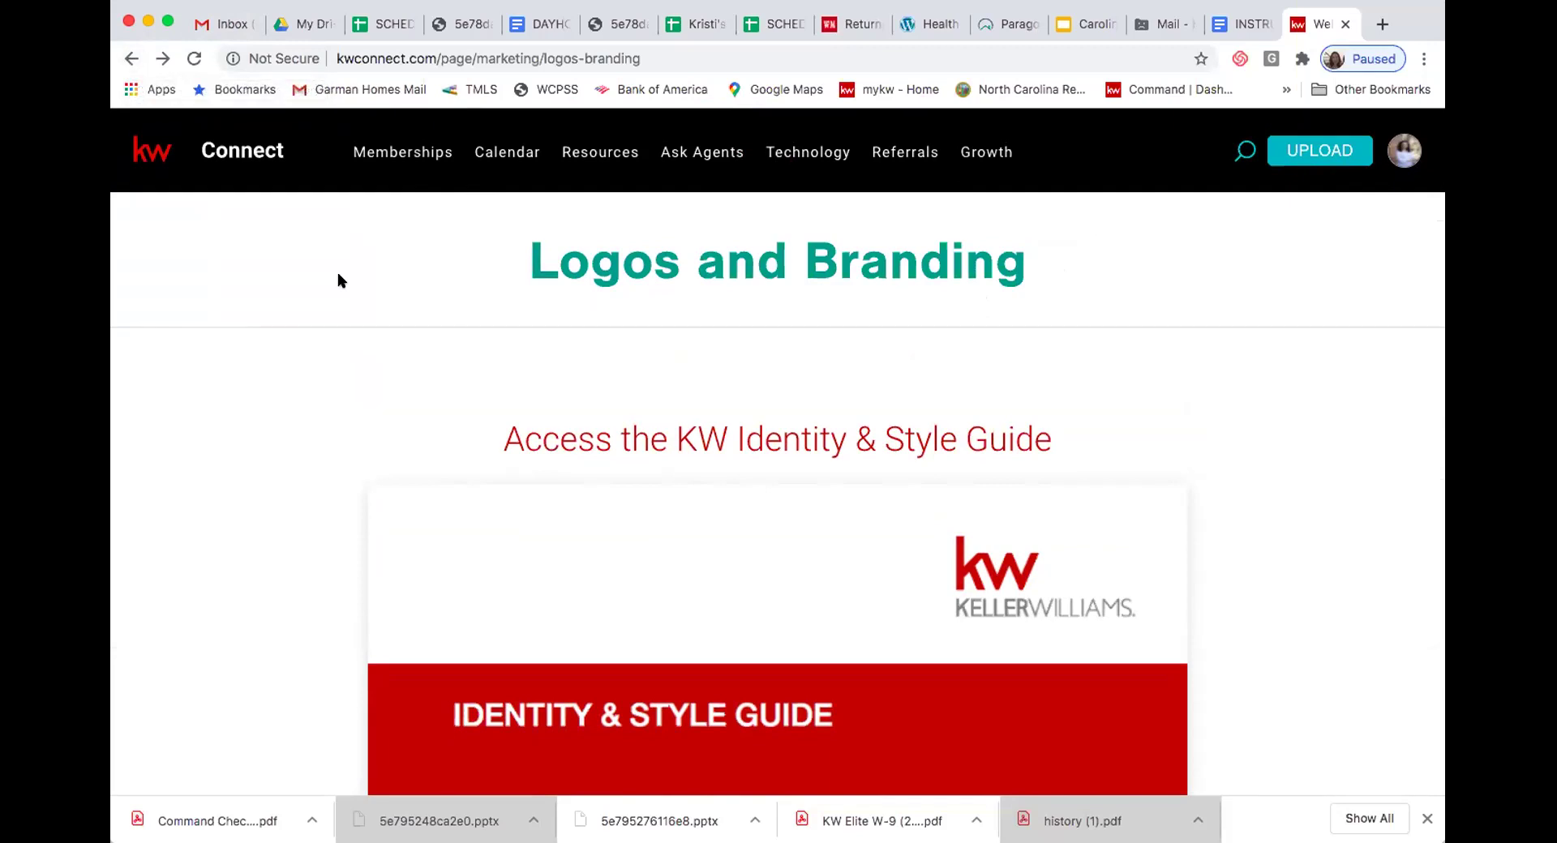
scroll(337, 276, "down", 2)
scroll(338, 276, "down", 1)
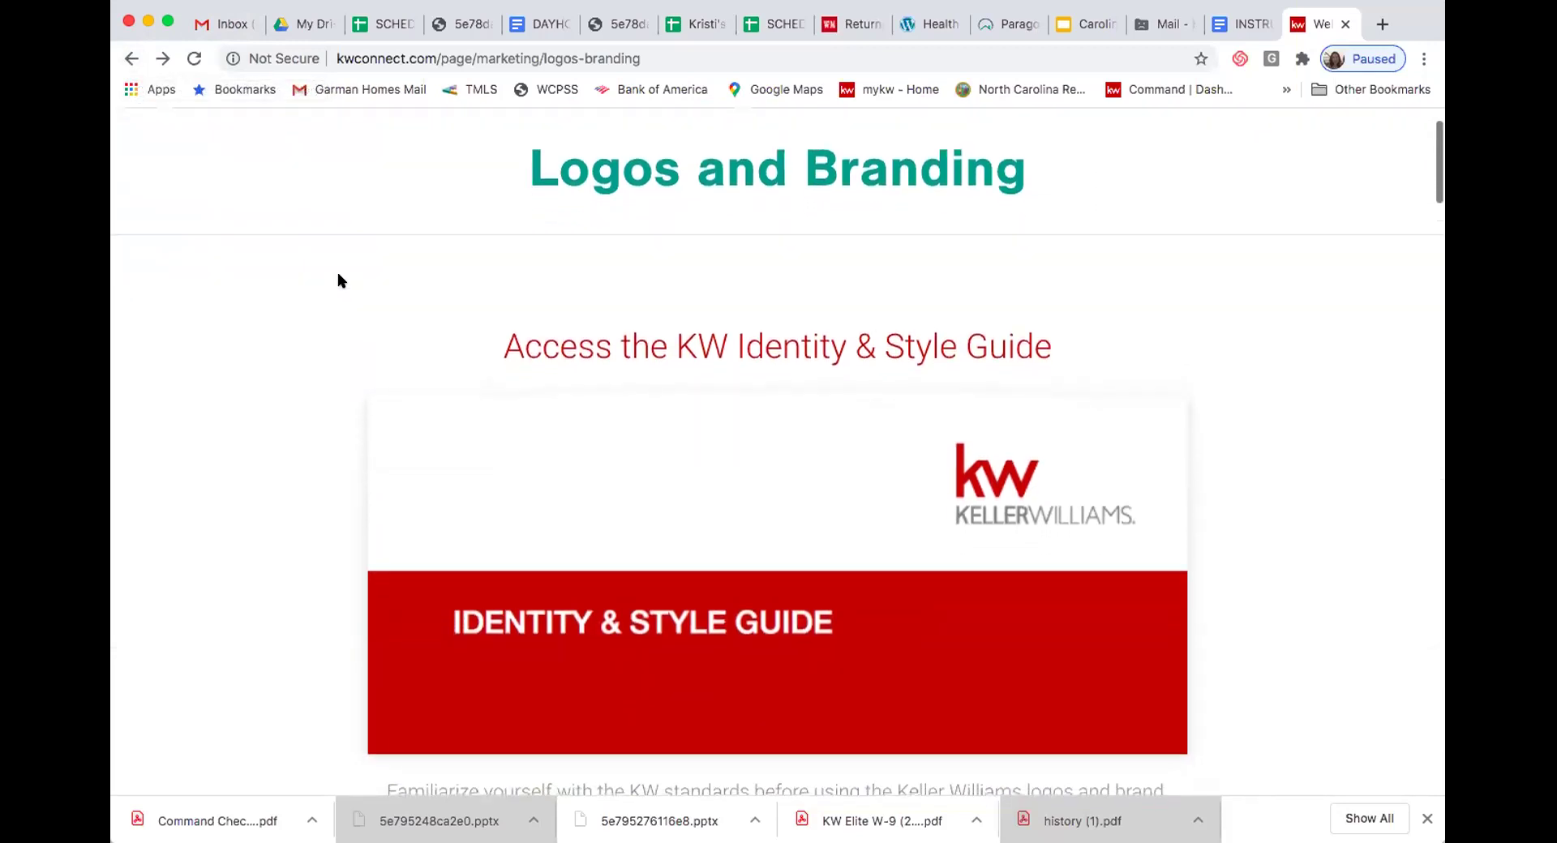
scroll(338, 278, "down", 1)
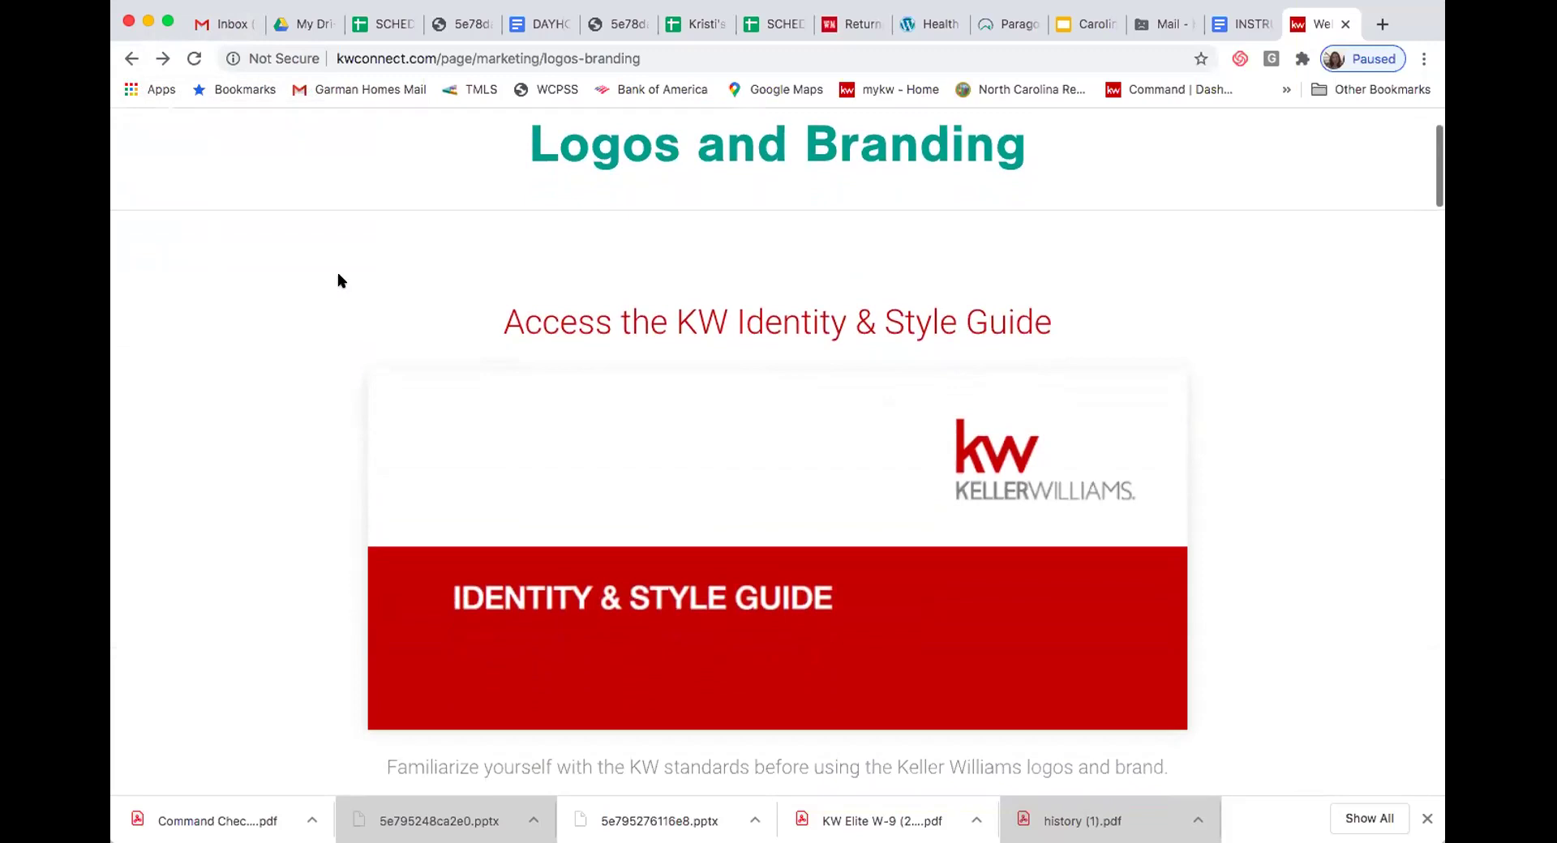
scroll(338, 281, "up", 1)
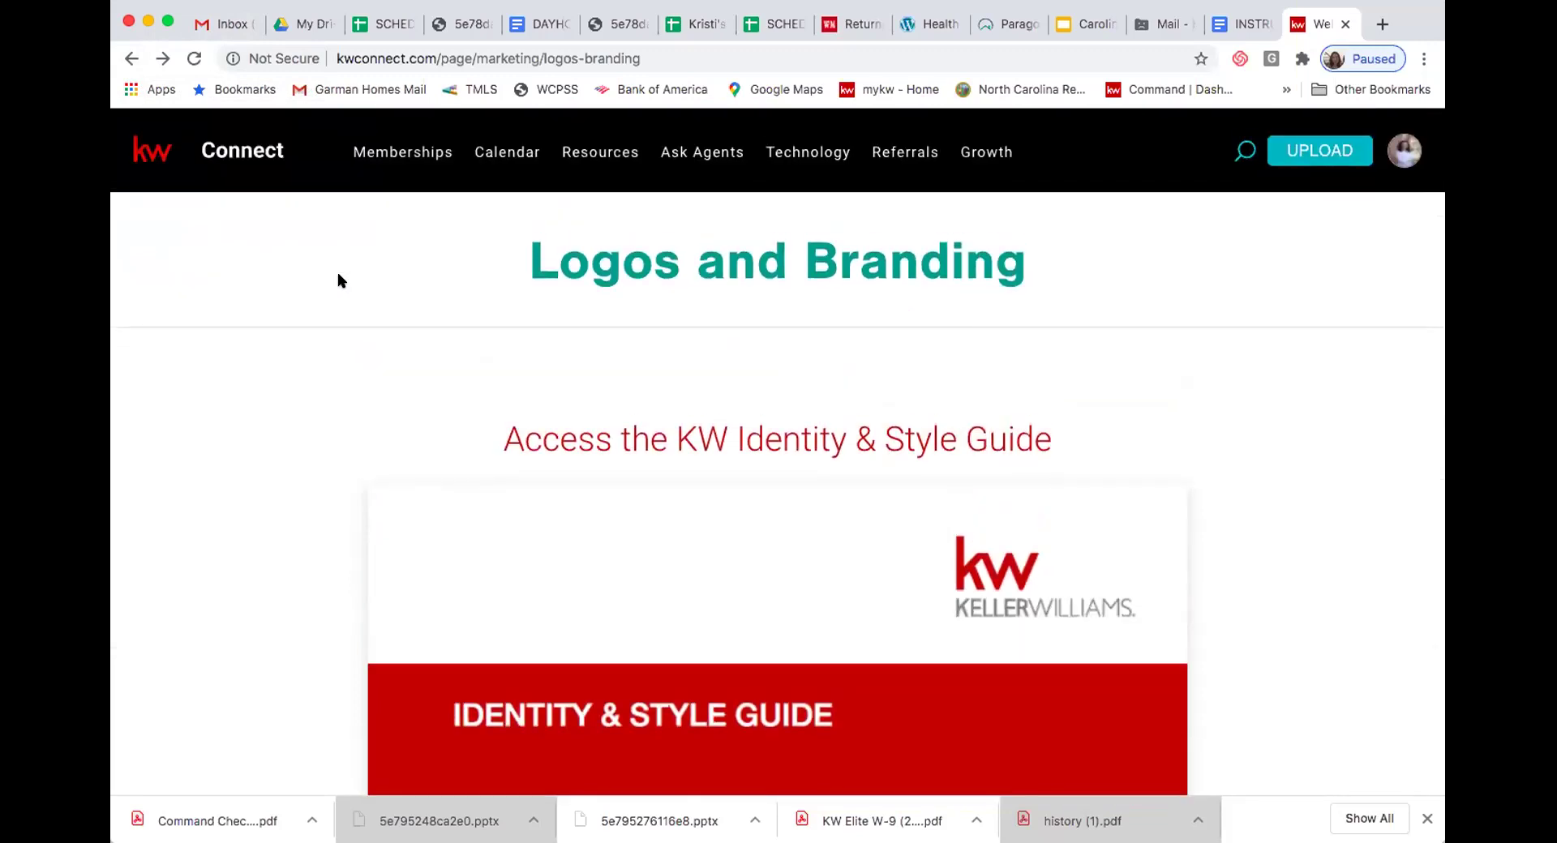
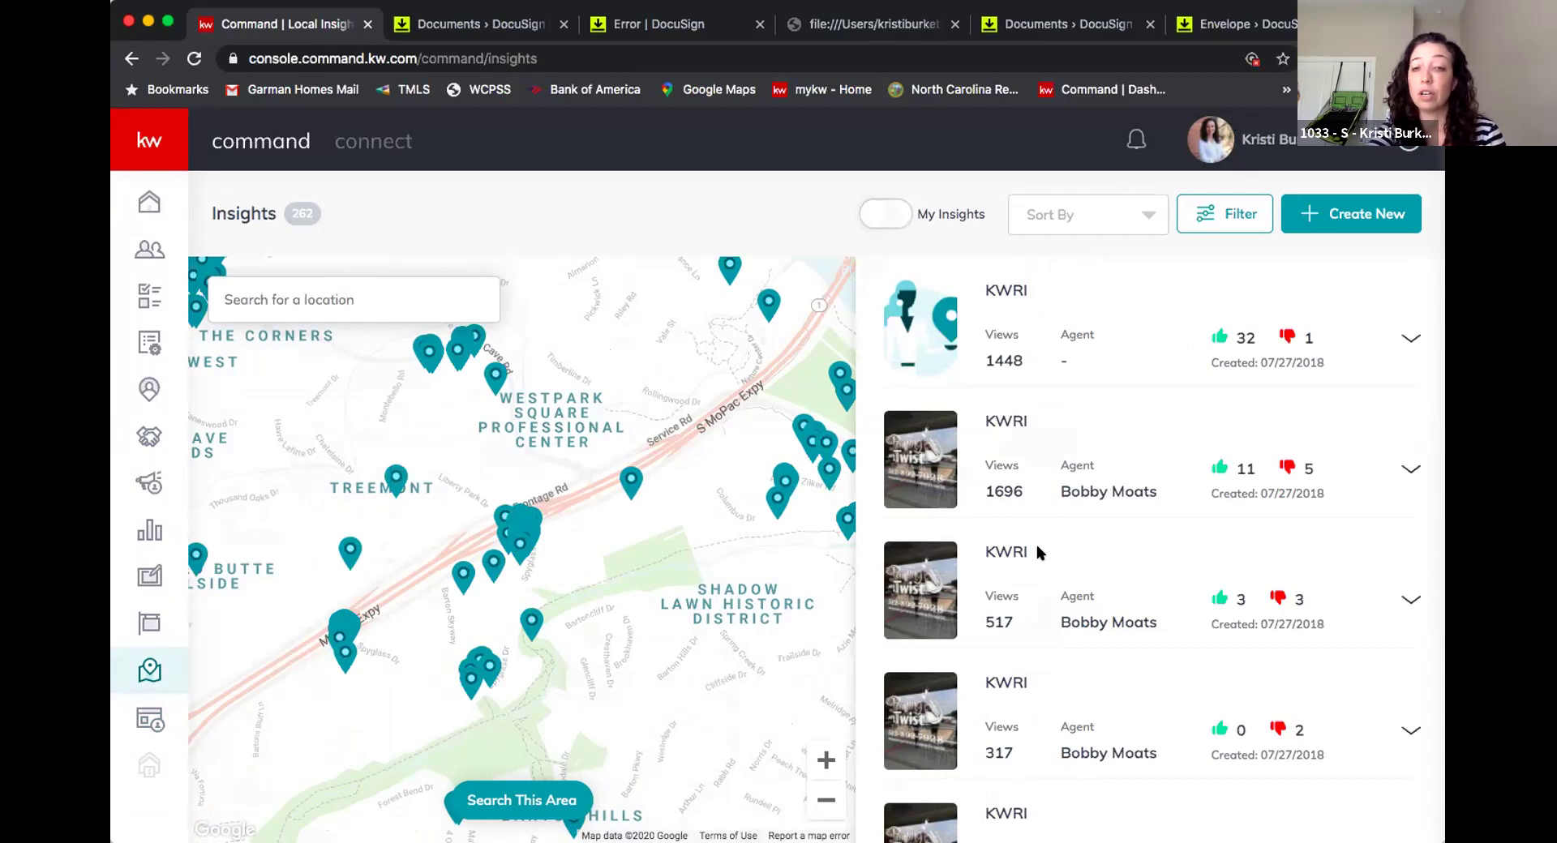
scroll(1037, 546, "down", 2)
scroll(1037, 547, "down", 3)
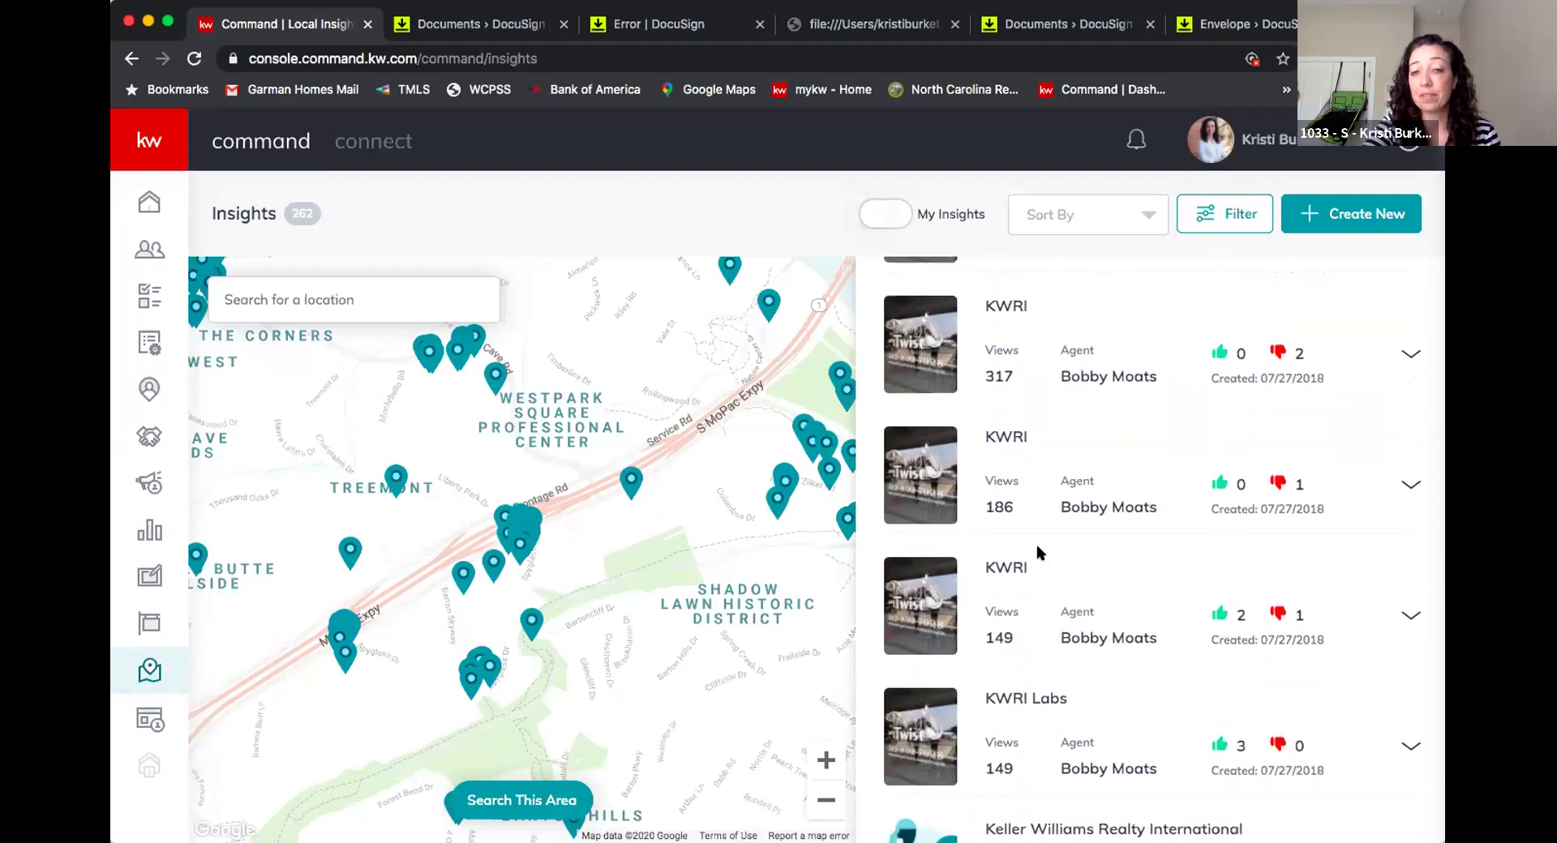
scroll(1036, 545, "down", 1)
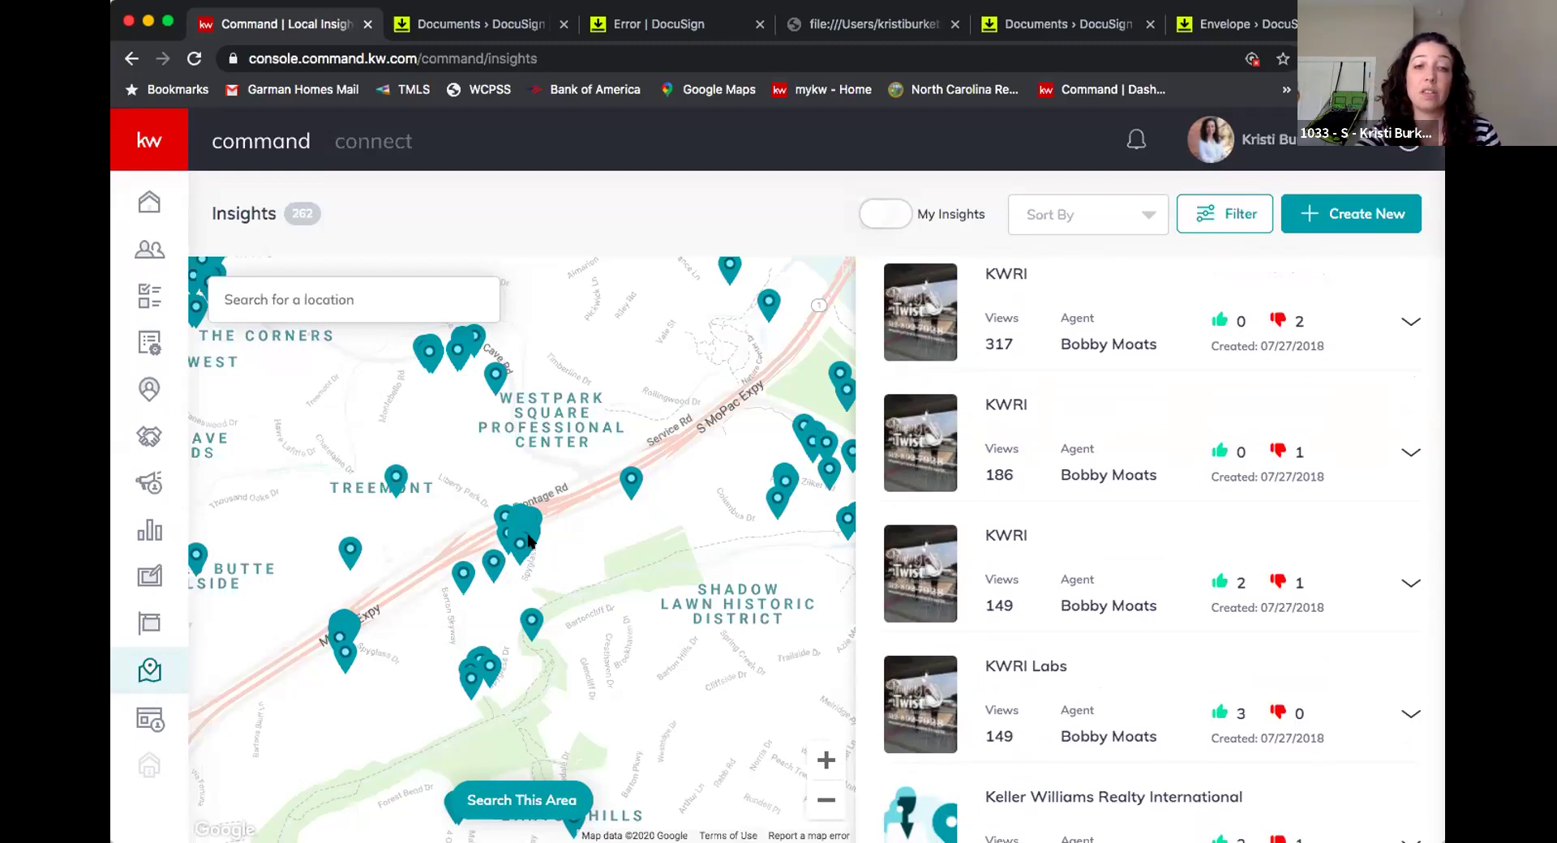
left_click(271, 295)
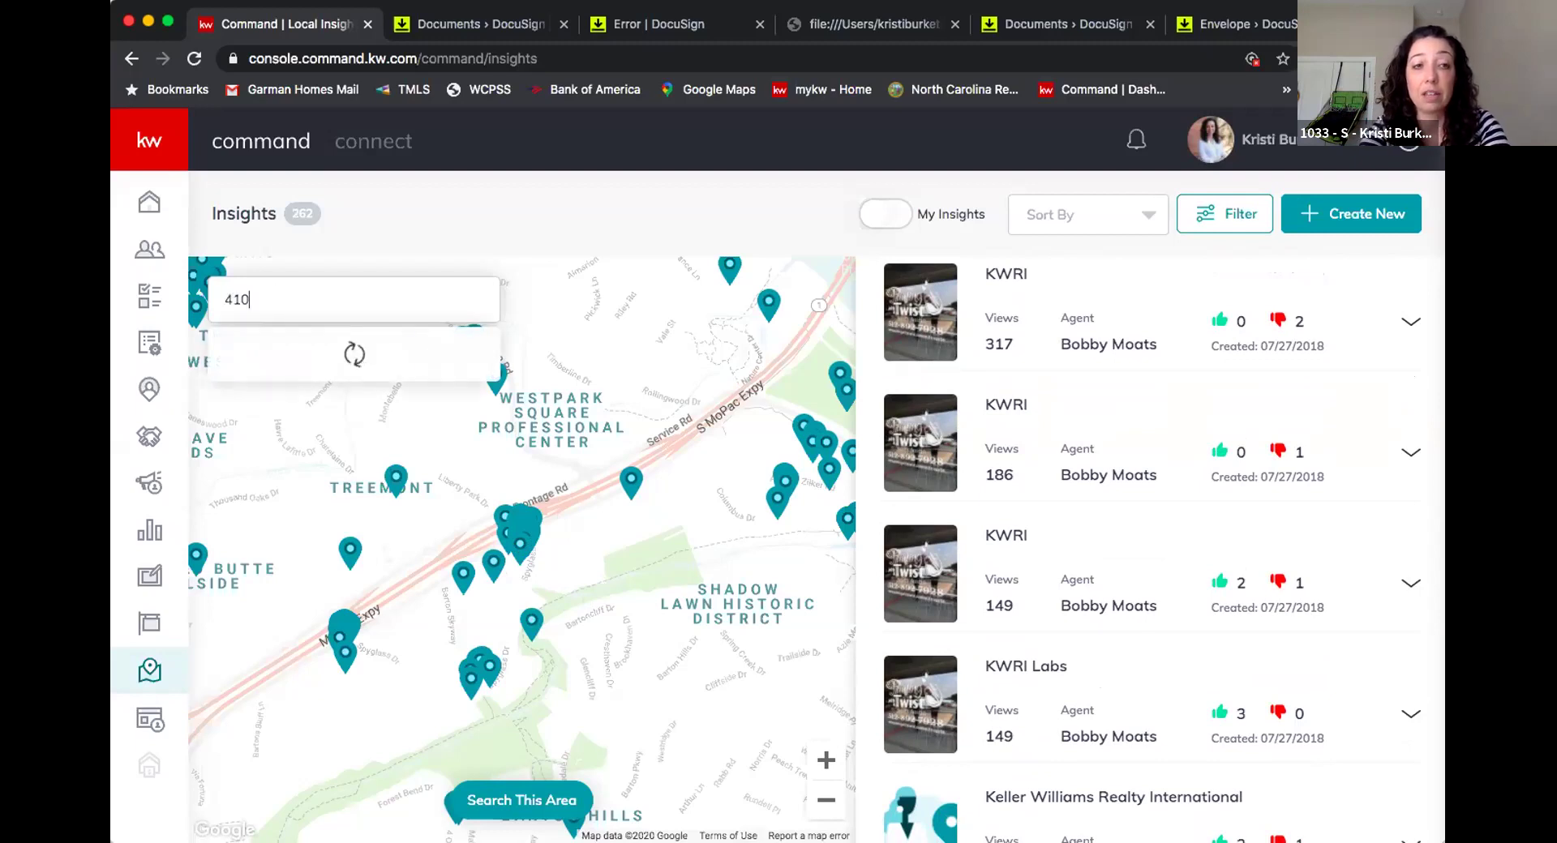
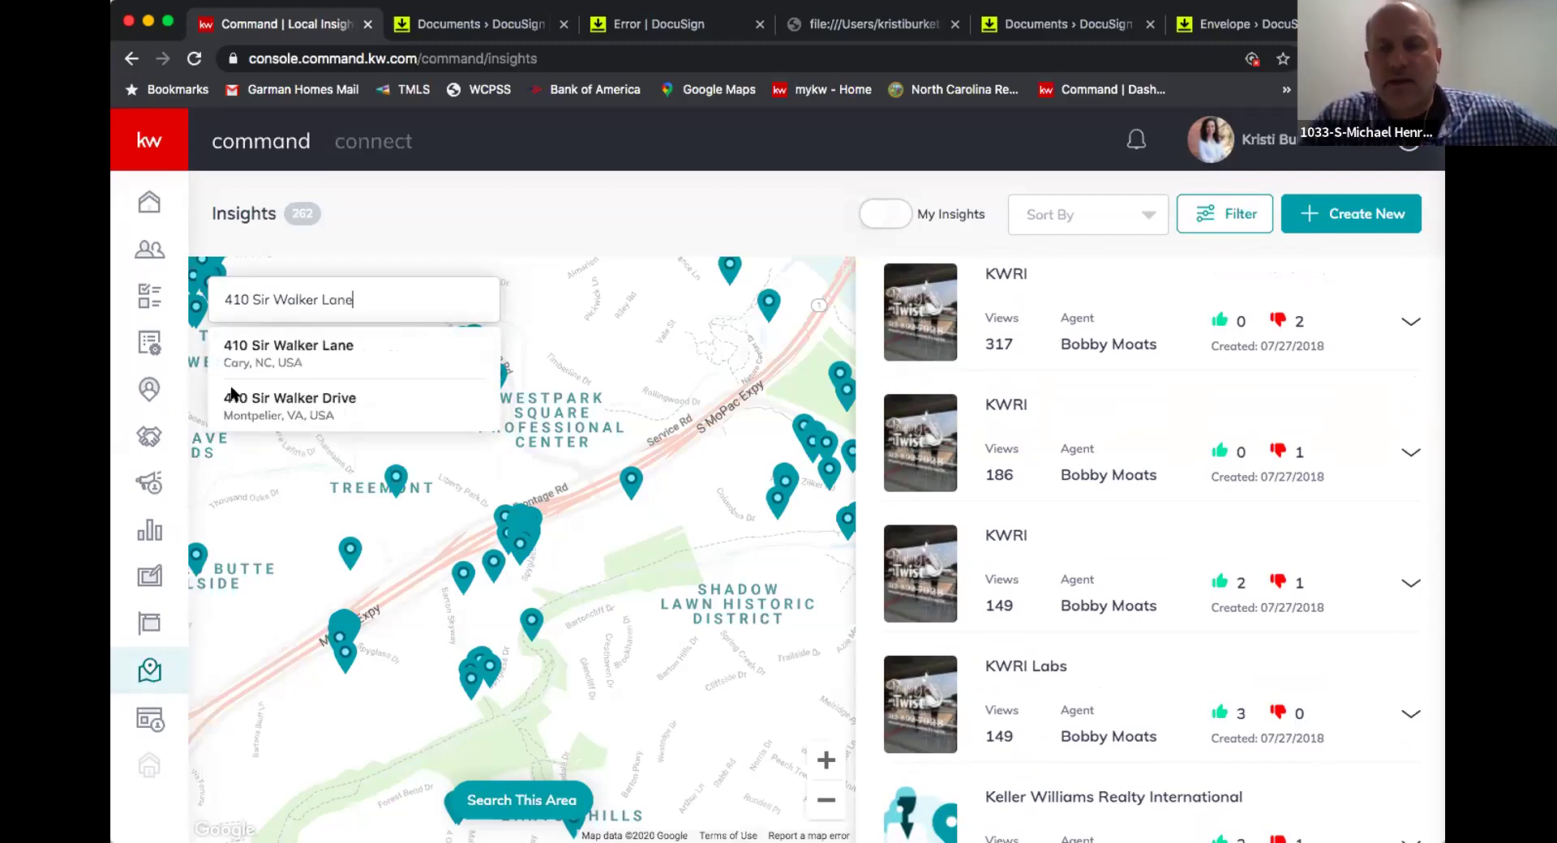
left_click(267, 343)
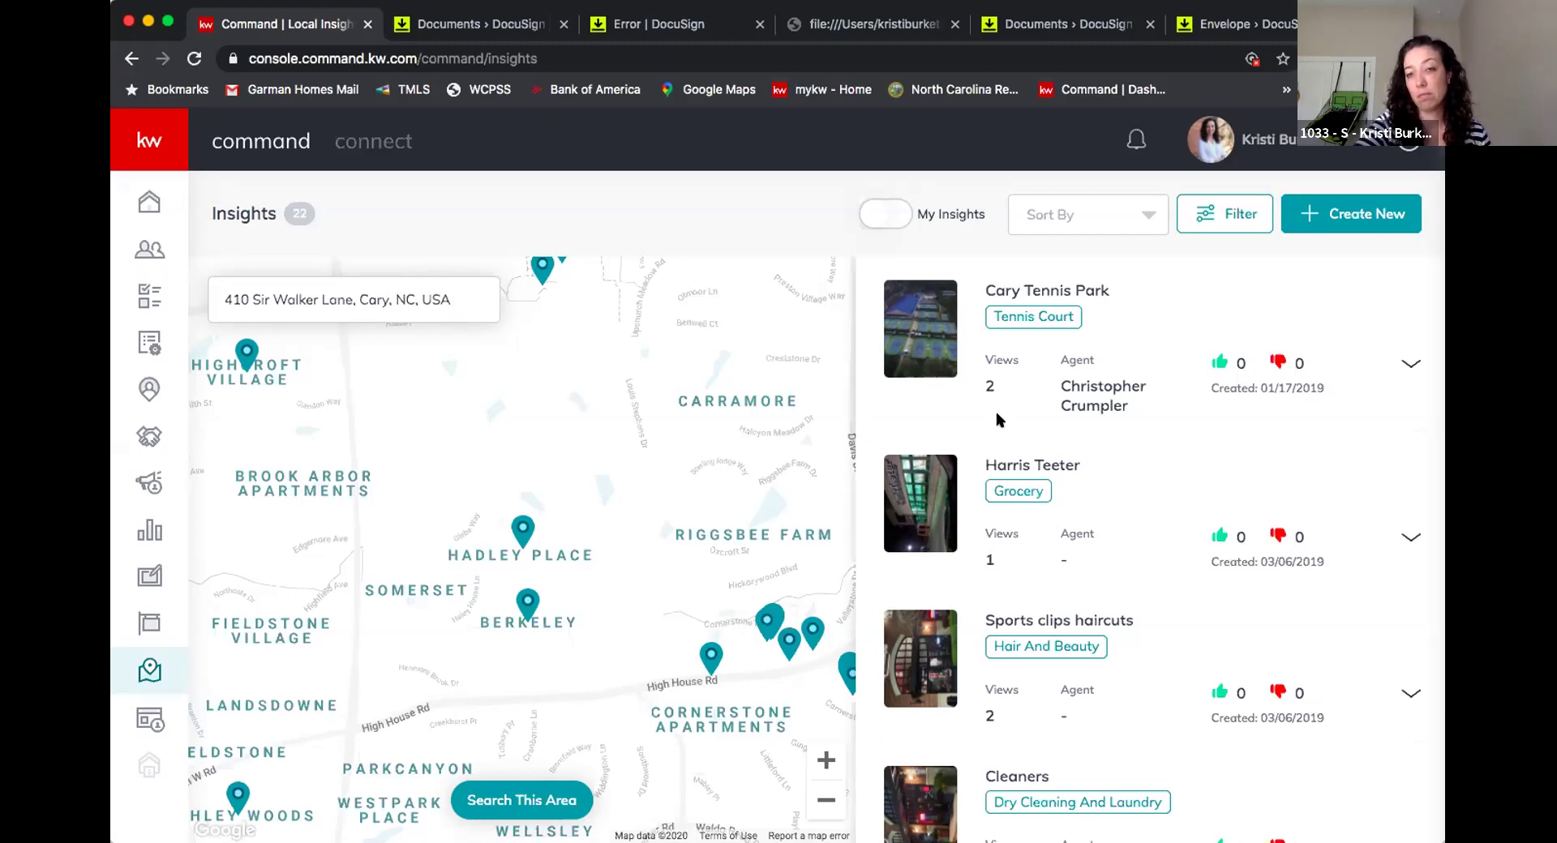
scroll(991, 343, "down", 3)
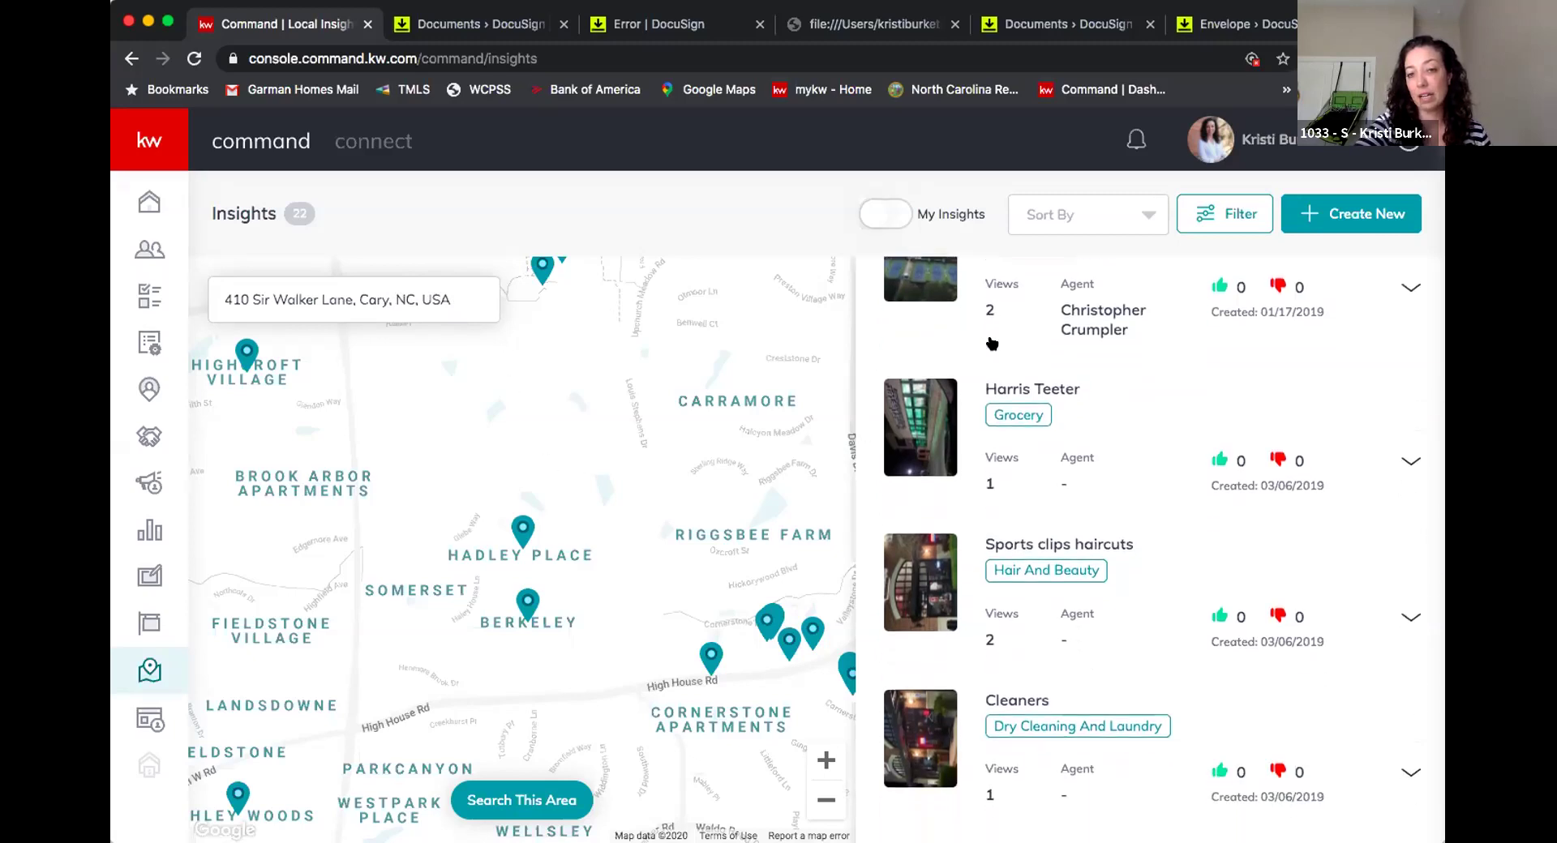
scroll(991, 343, "down", 2)
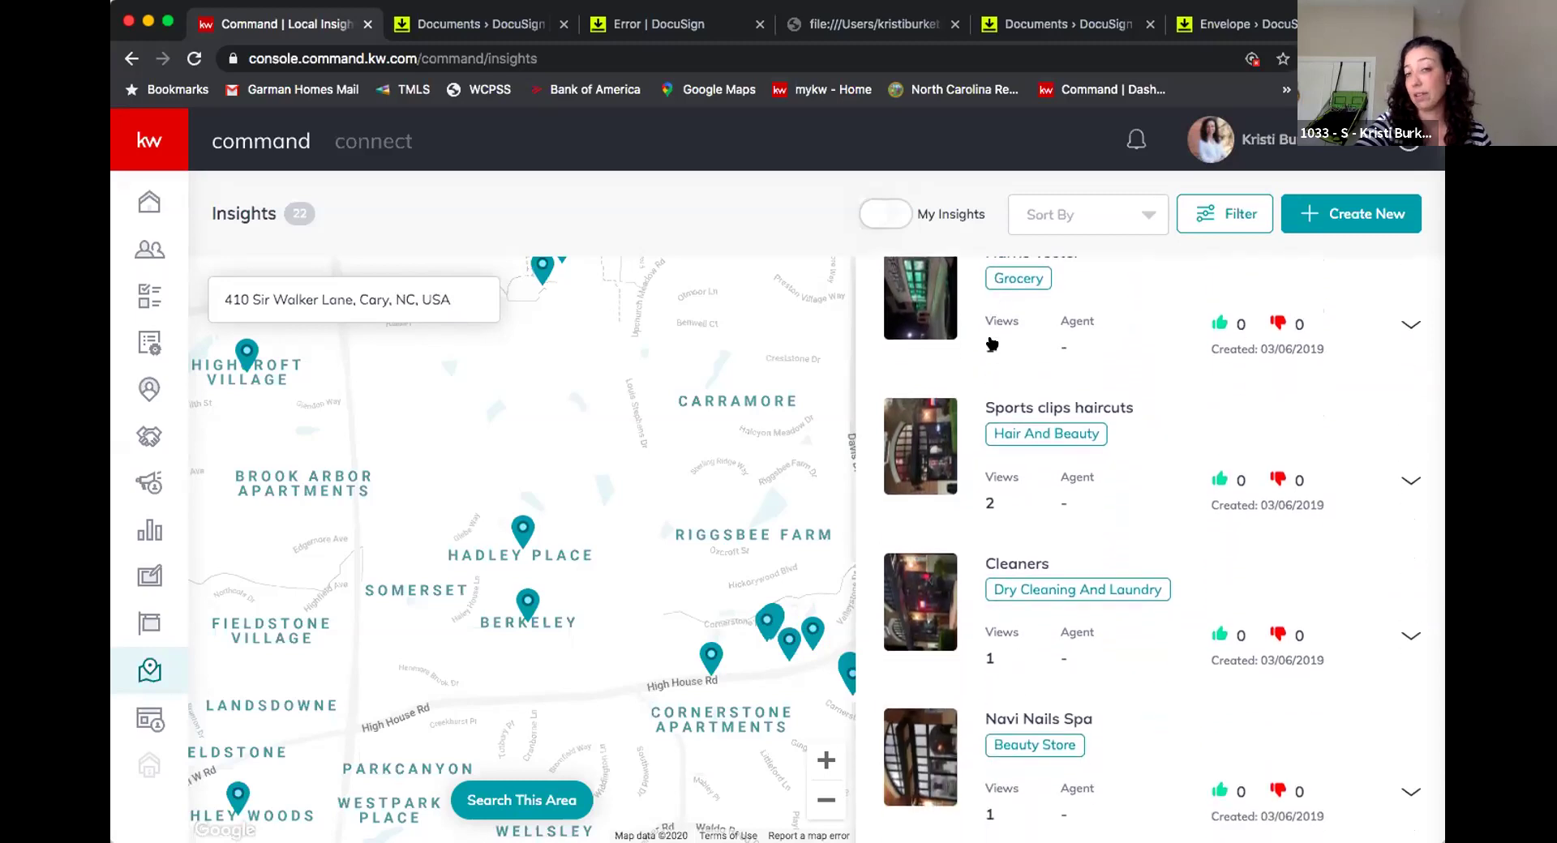
scroll(992, 334, "down", 3)
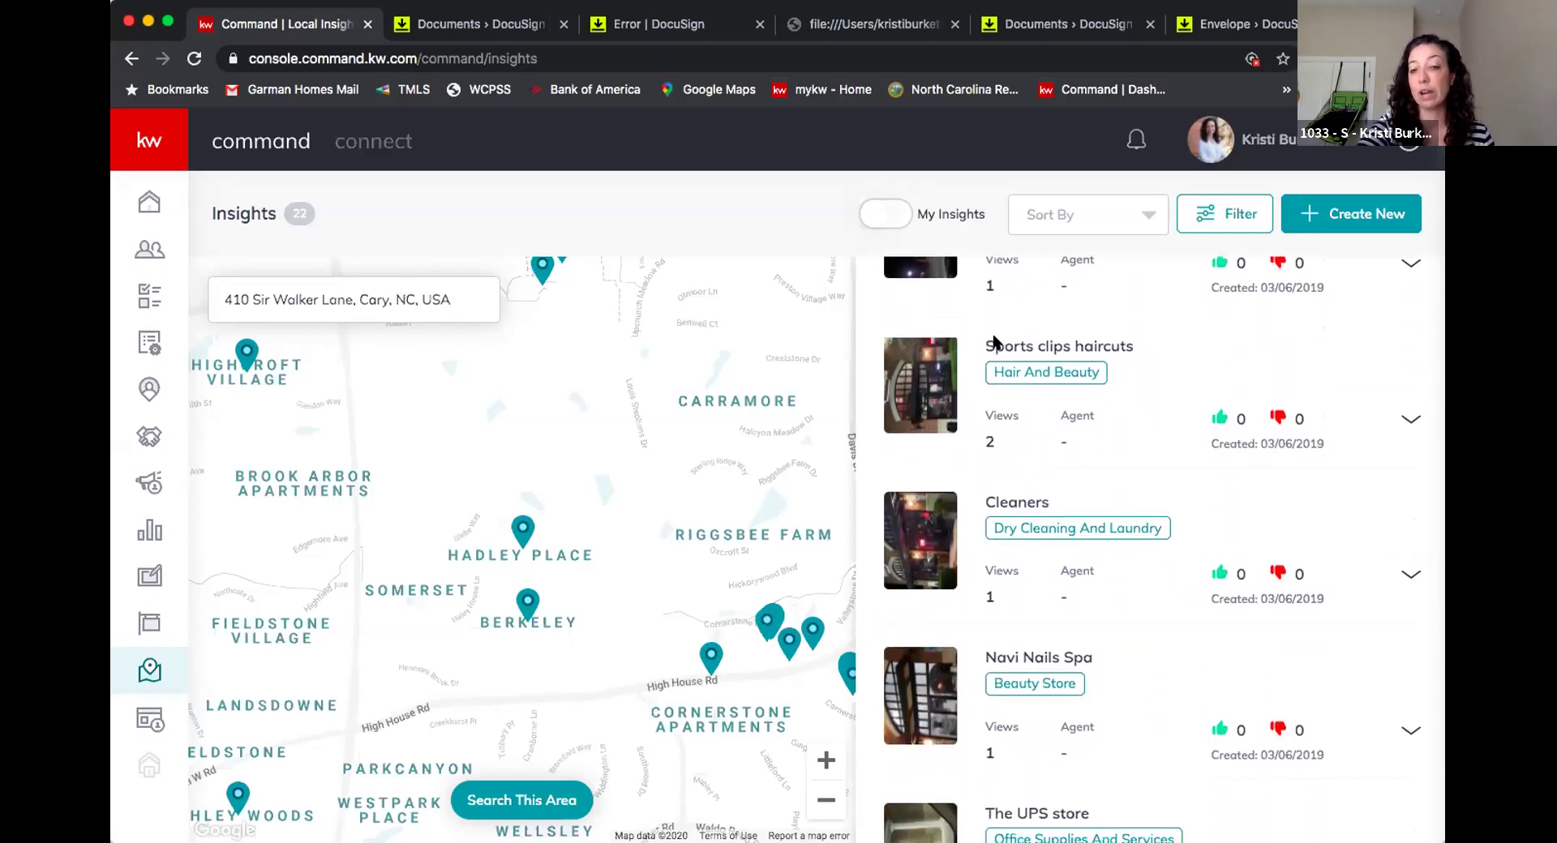
scroll(991, 343, "down", 3)
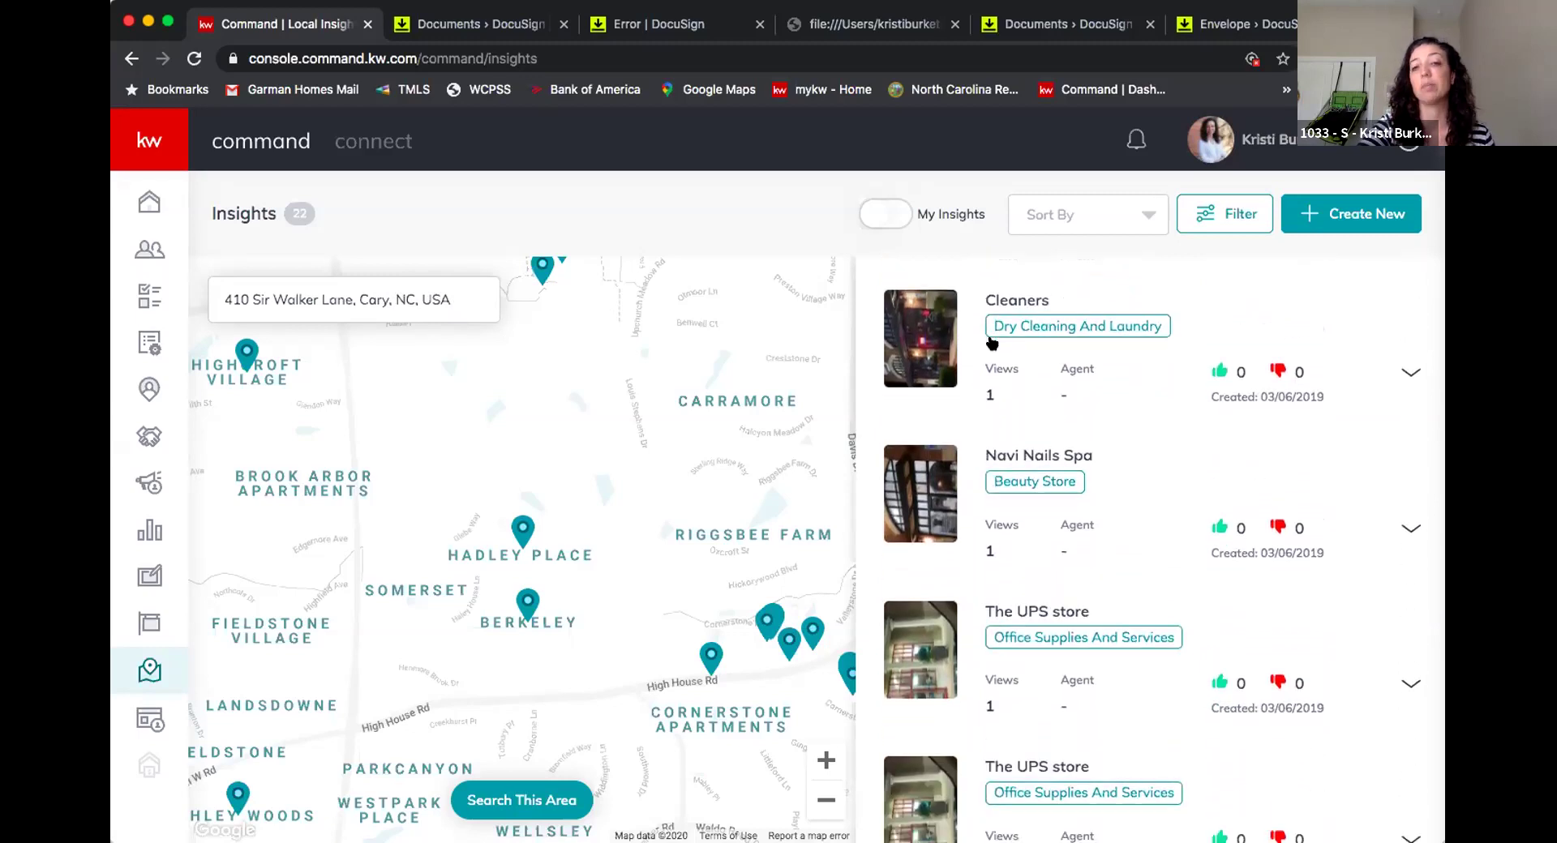
scroll(993, 344, "down", 3)
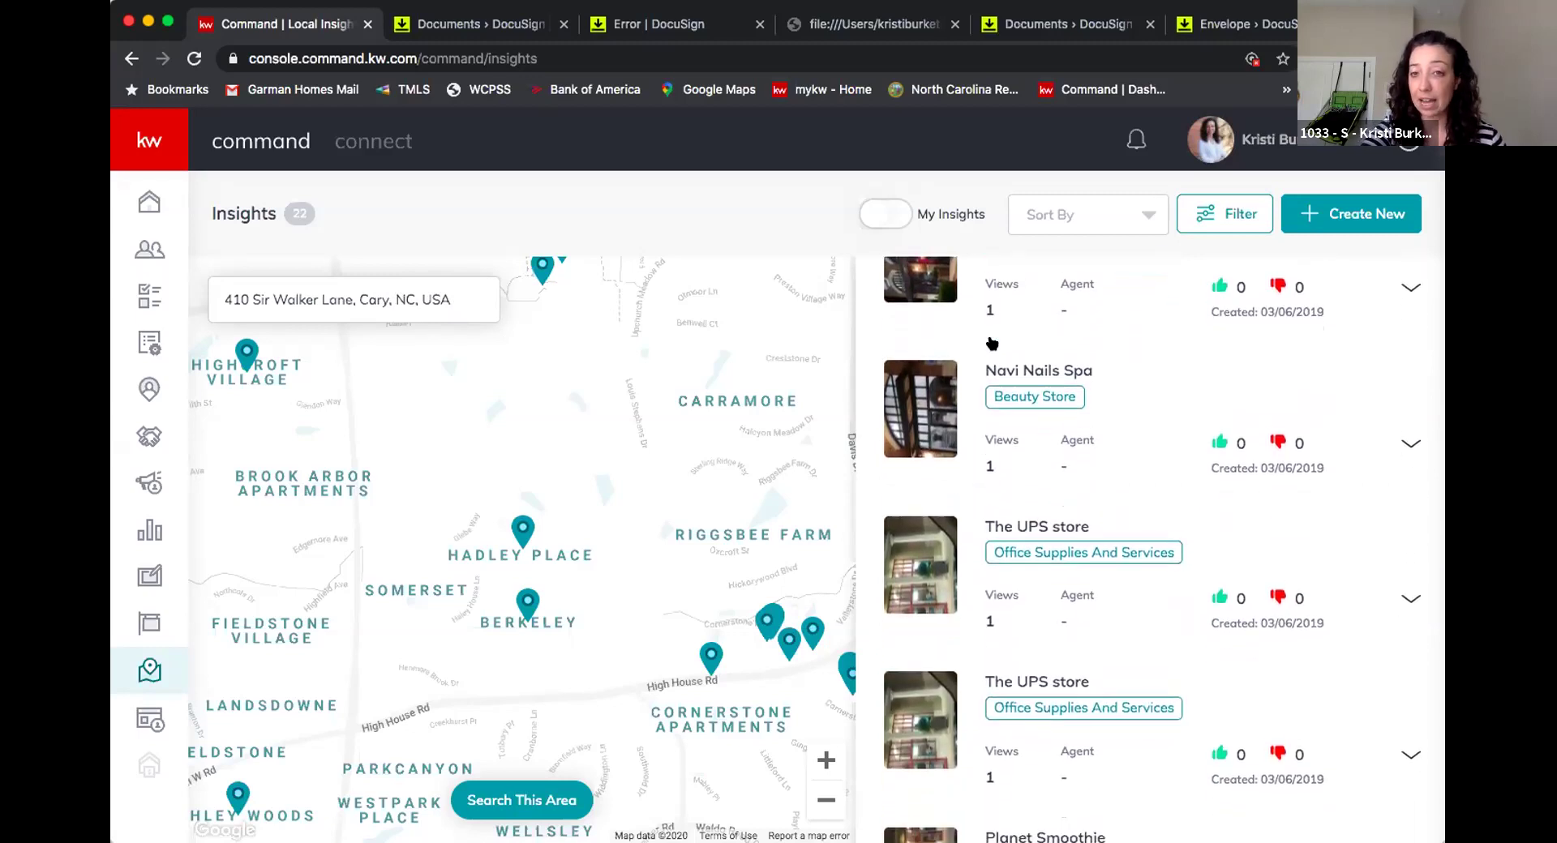
scroll(993, 338, "down", 5)
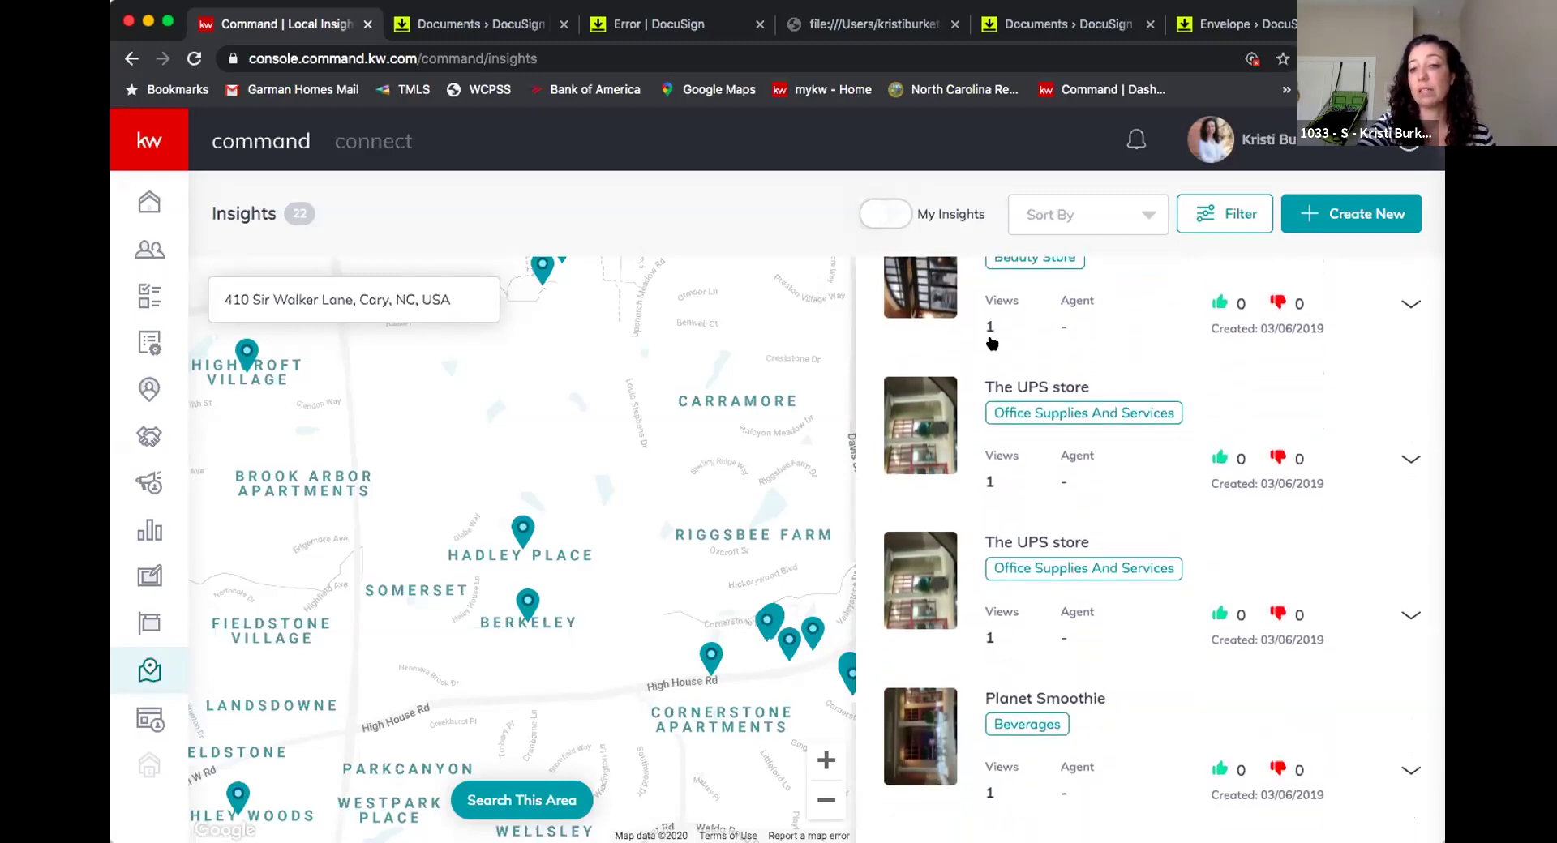
scroll(991, 343, "down", 6)
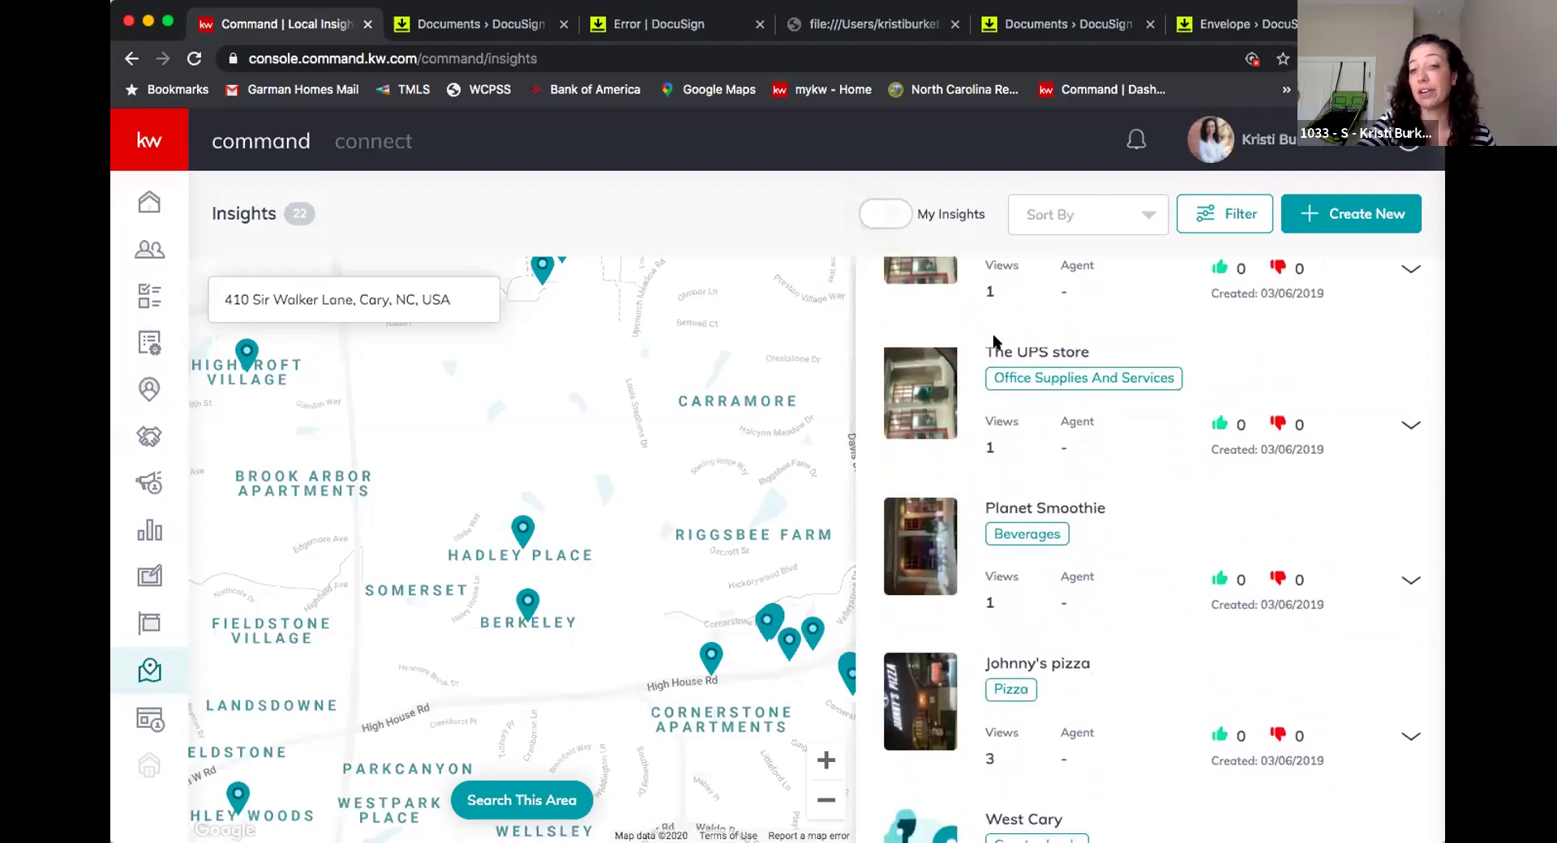
scroll(993, 342, "down", 5)
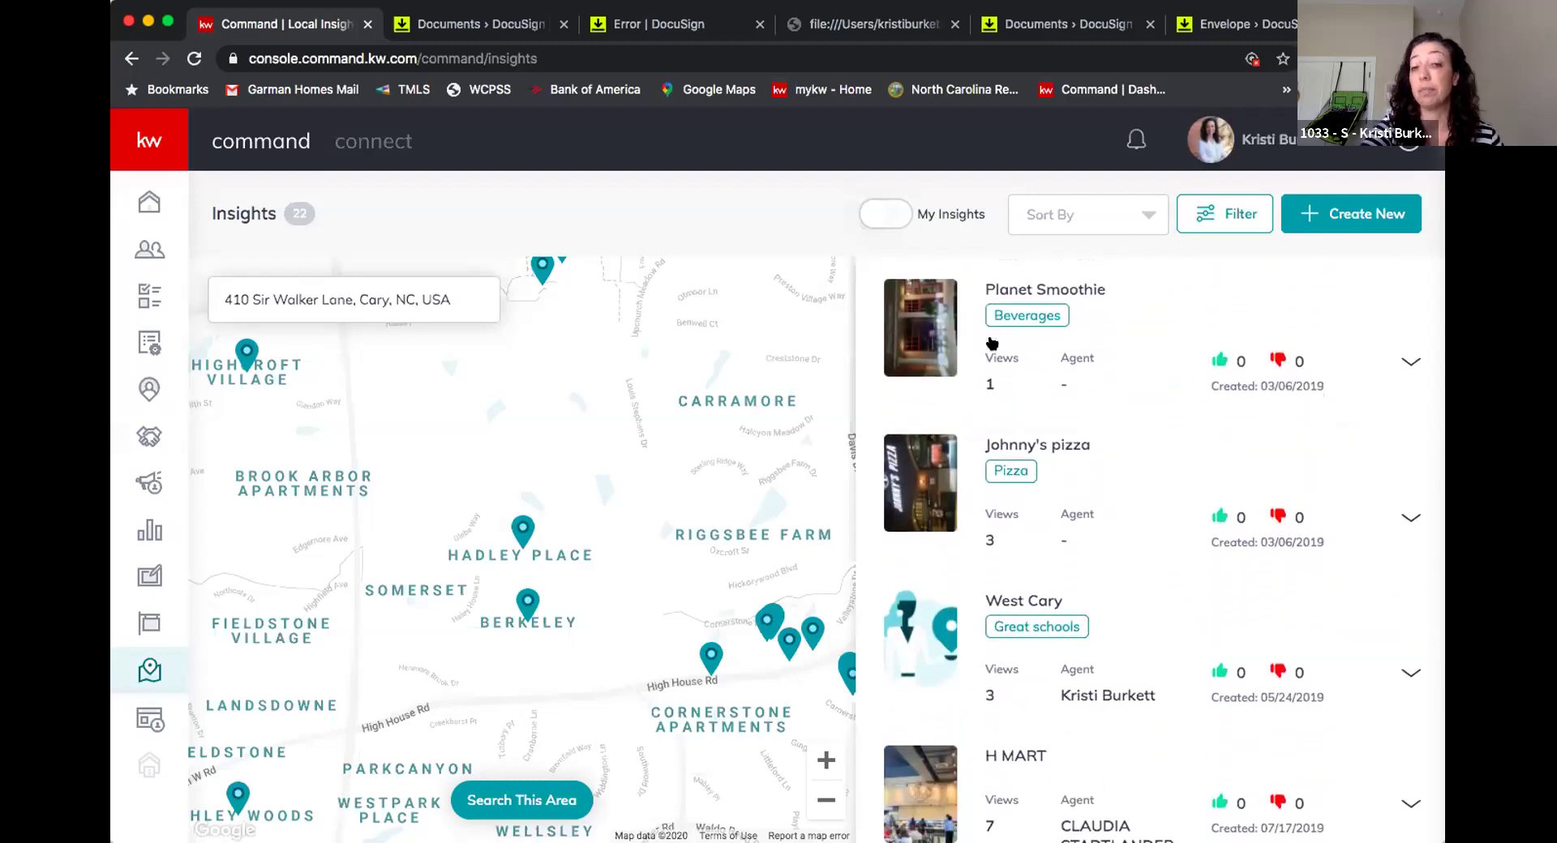
scroll(994, 340, "down", 5)
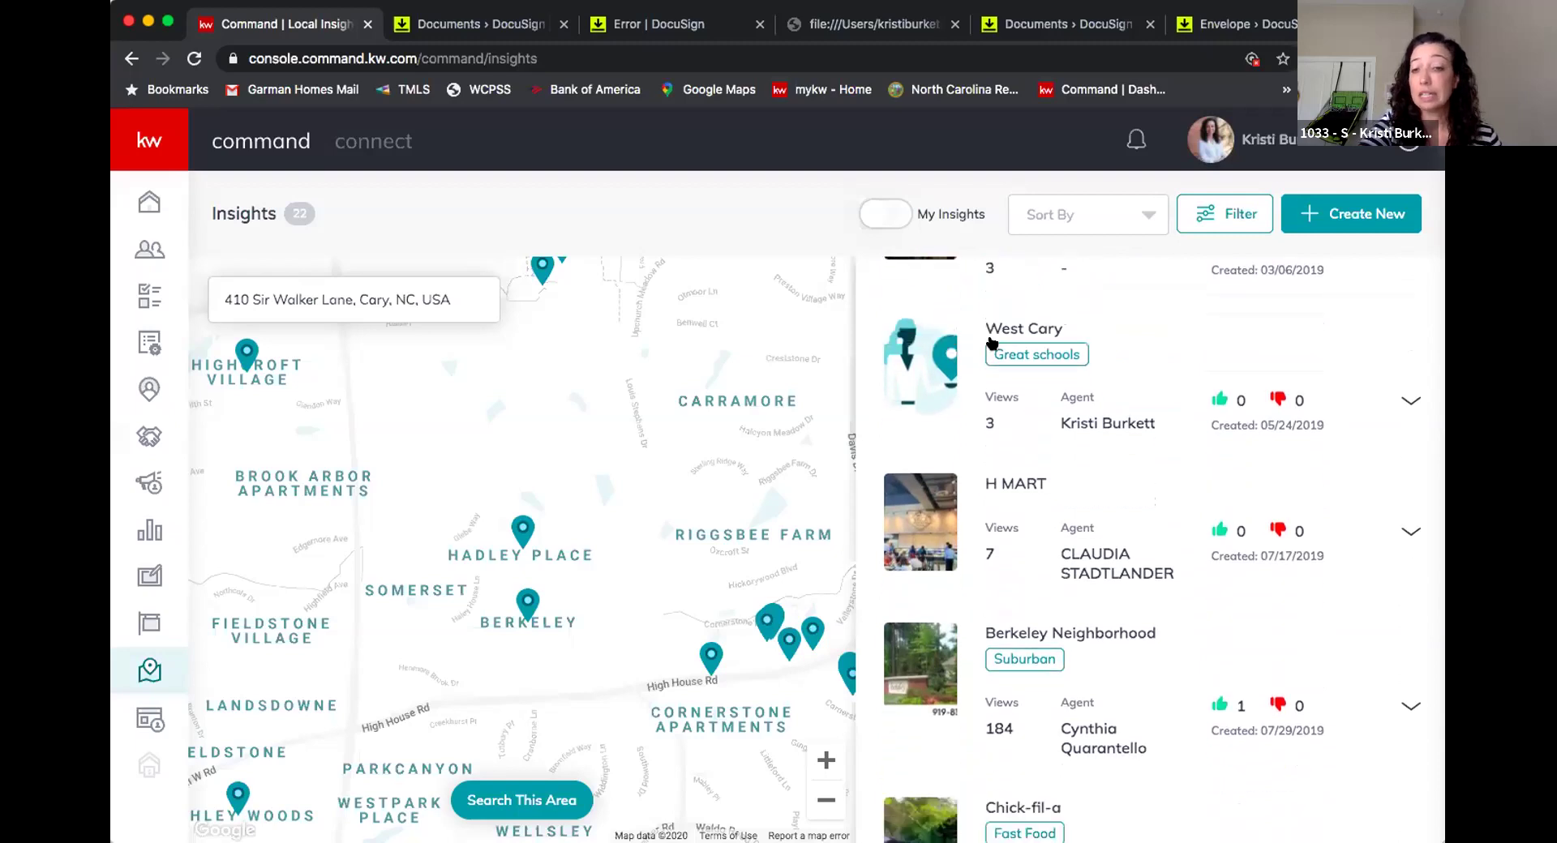
scroll(991, 343, "down", 5)
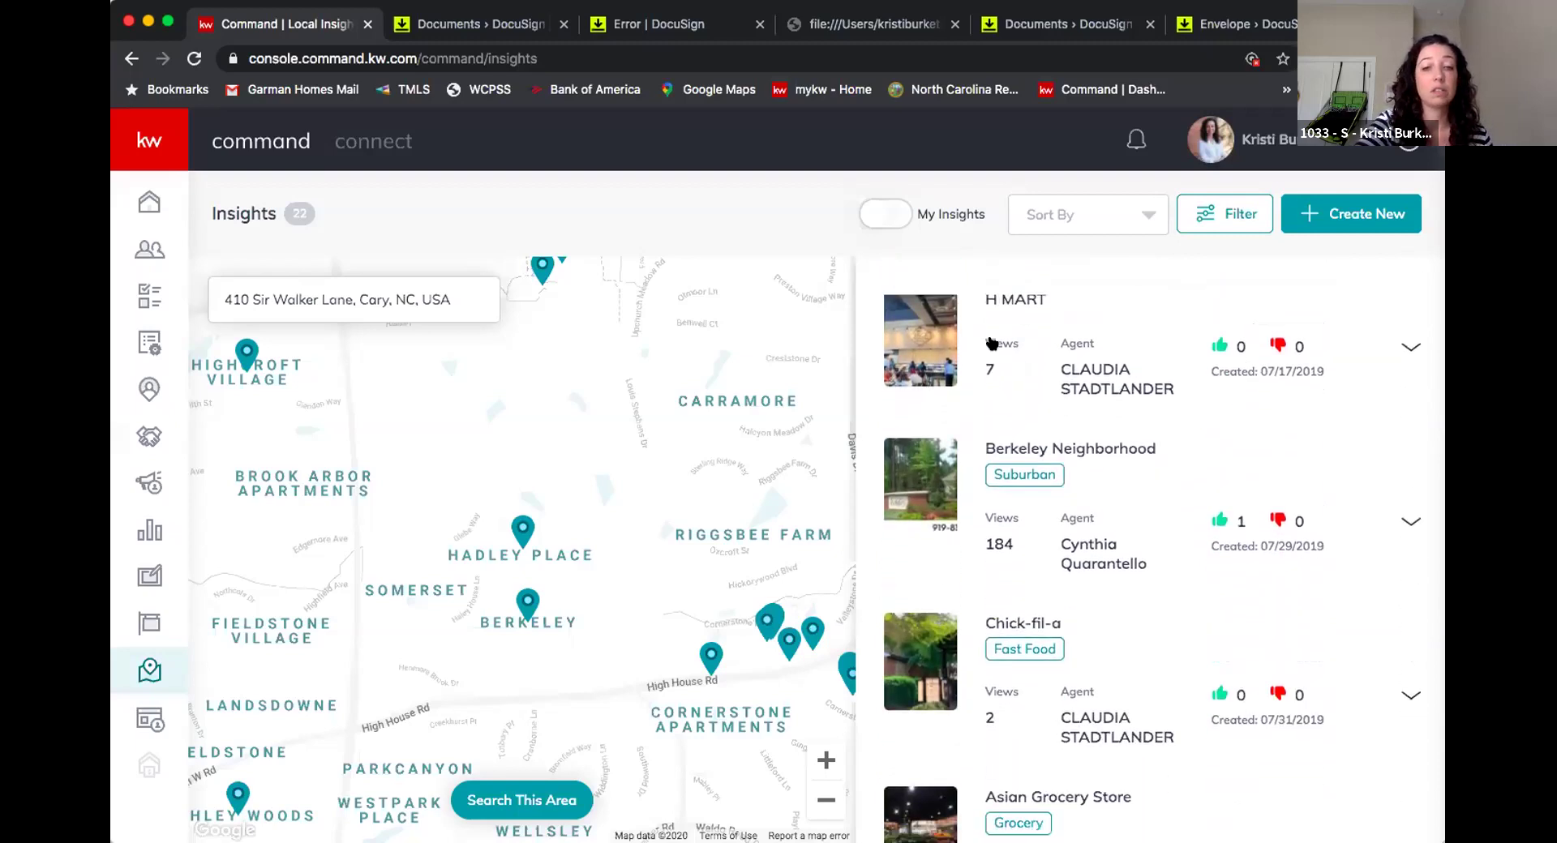
scroll(991, 343, "down", 7)
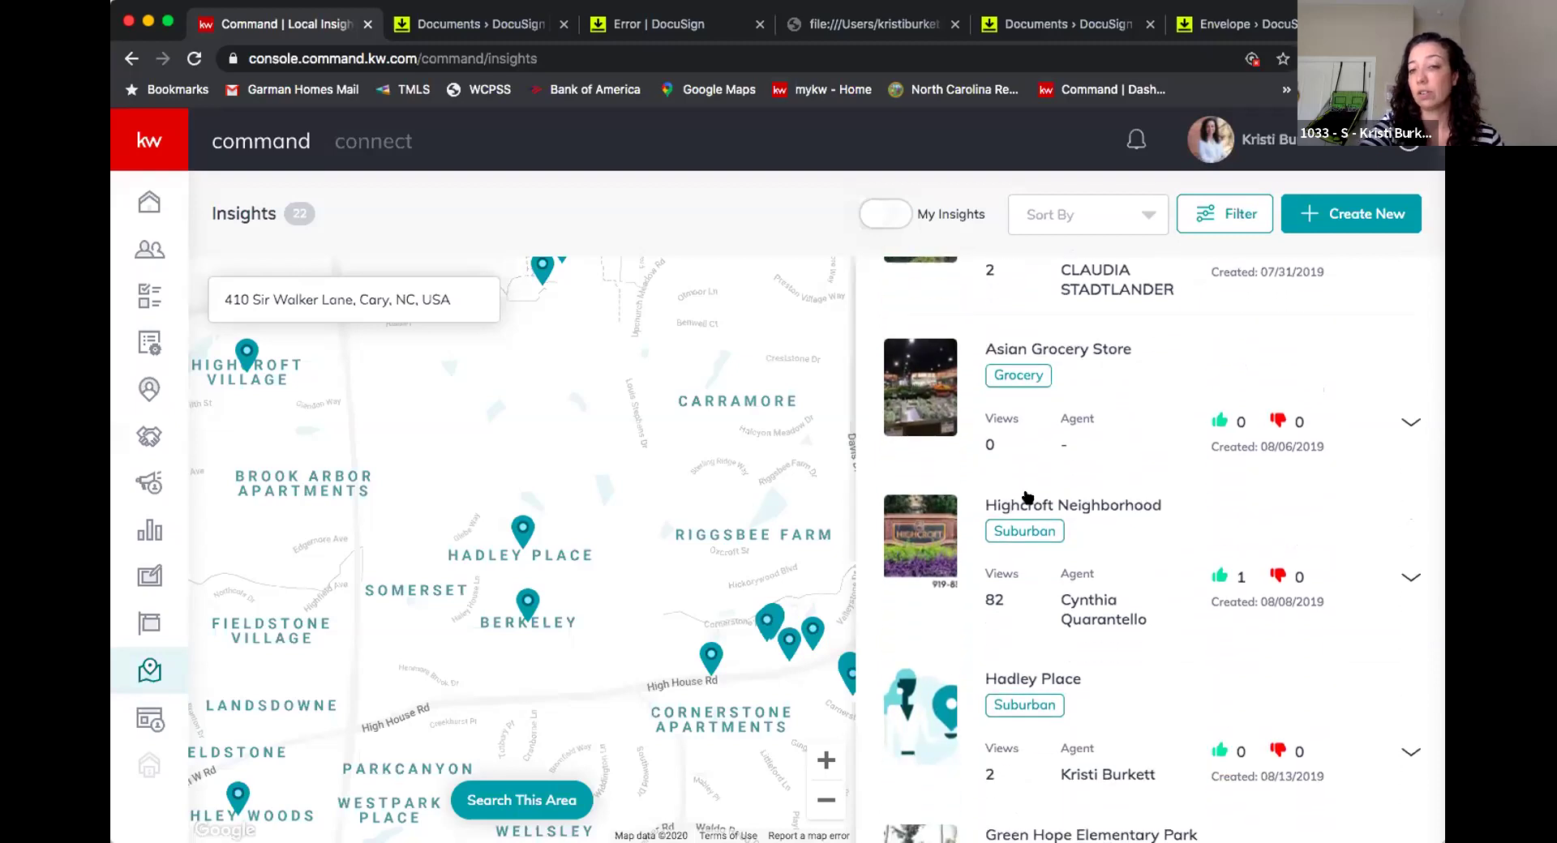
scroll(1025, 497, "down", 4)
scroll(1025, 497, "down", 2)
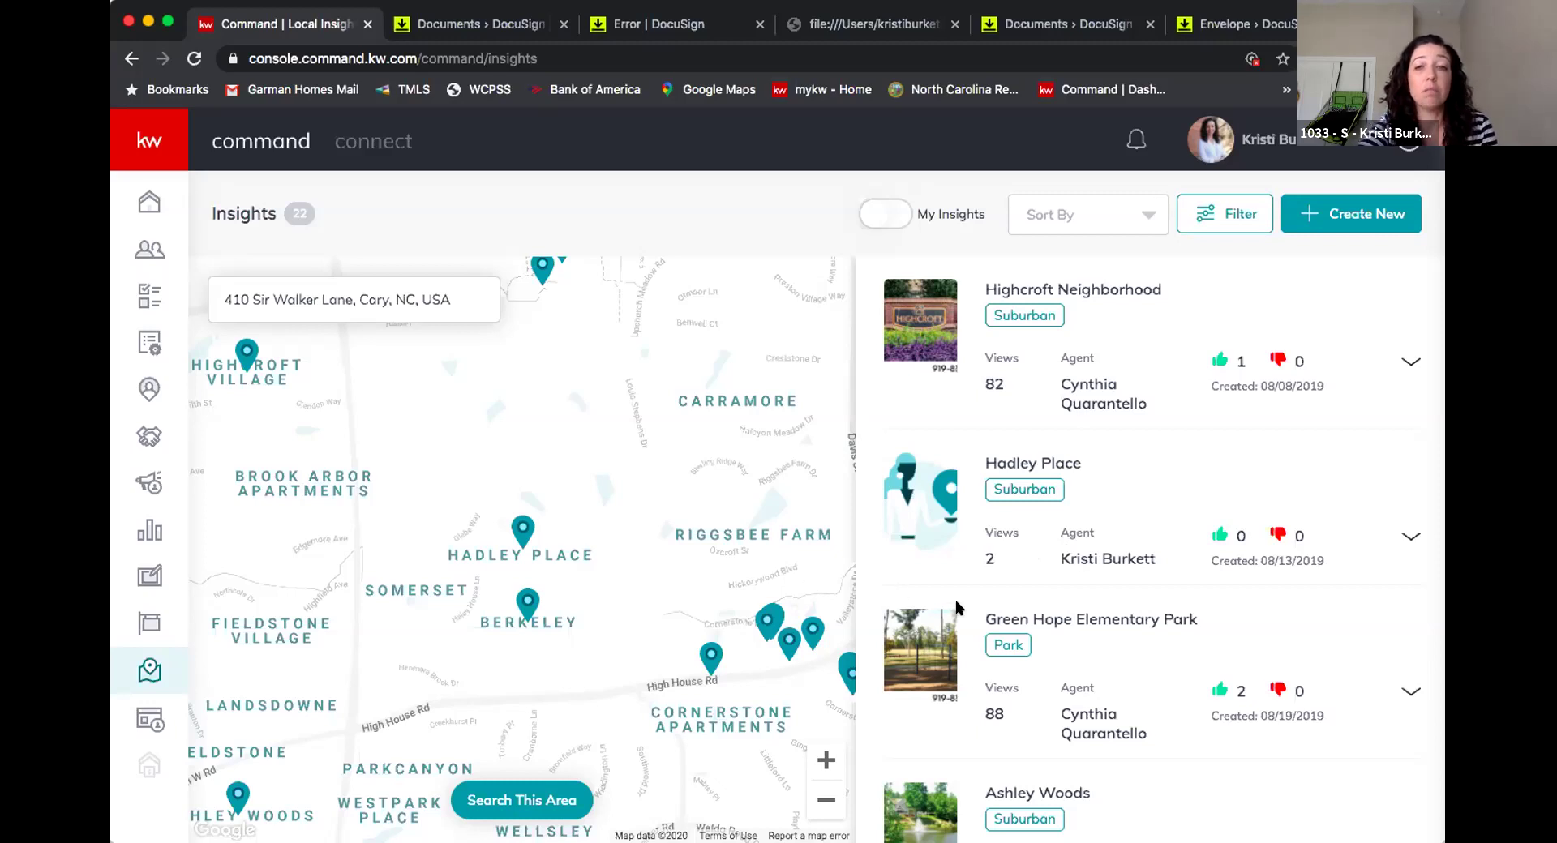
scroll(953, 587, "up", 1)
scroll(953, 588, "up", 3)
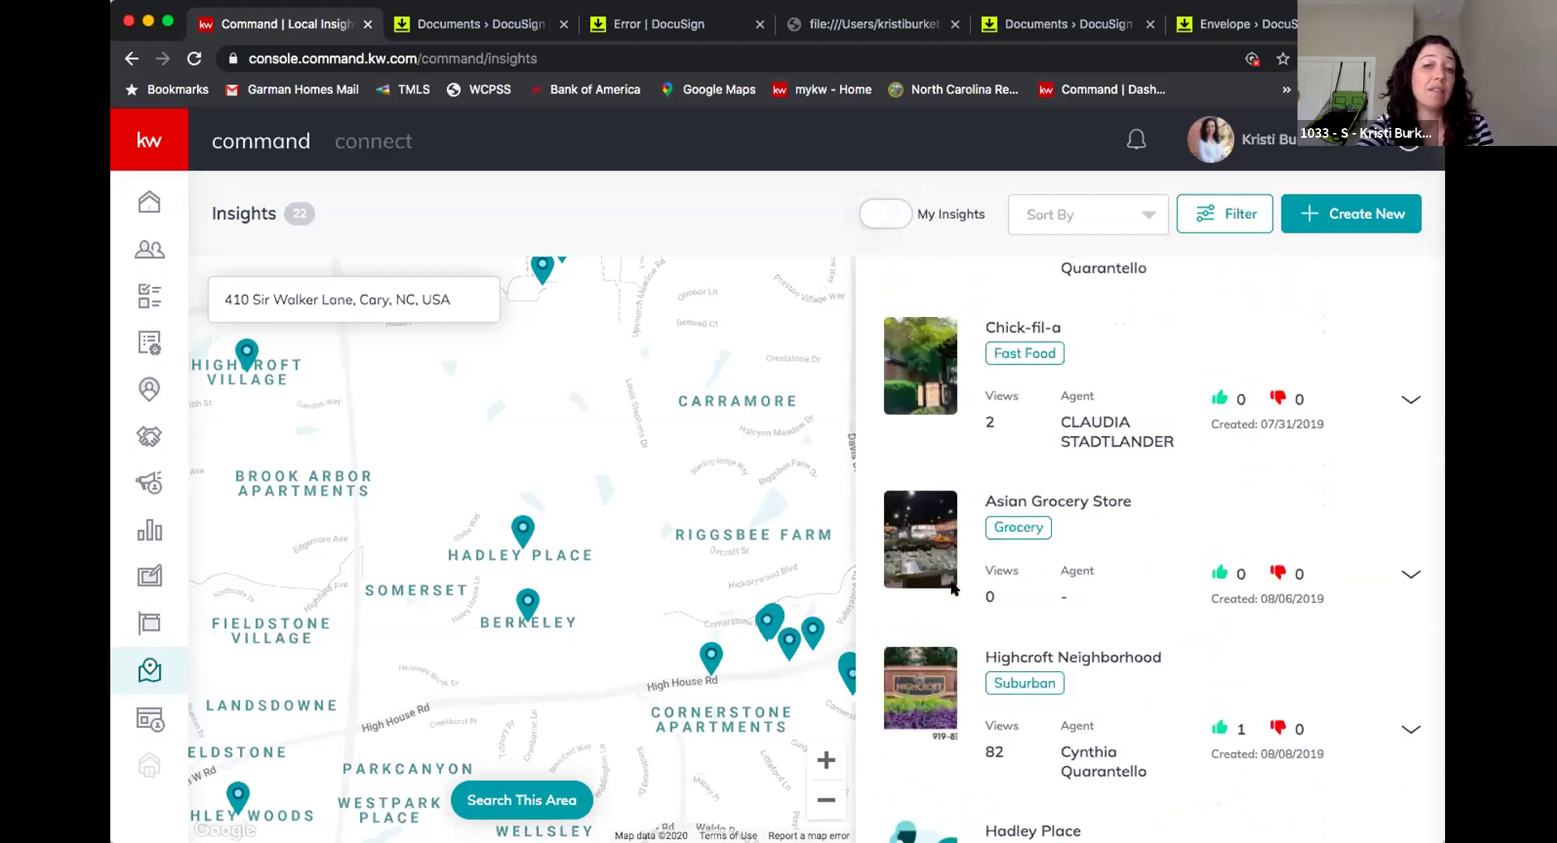
scroll(952, 588, "up", 4)
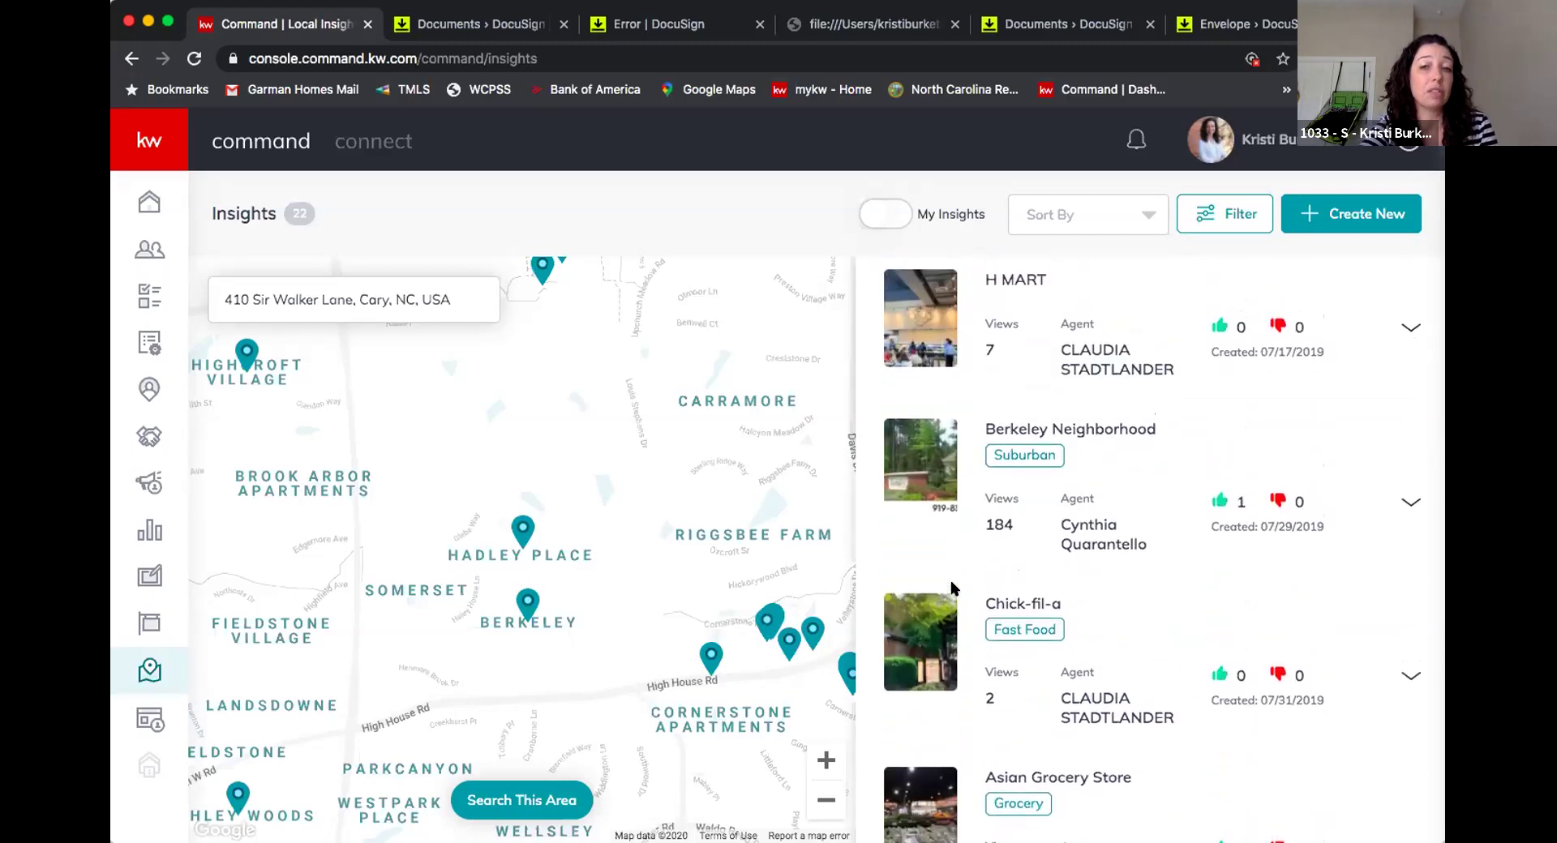
scroll(1003, 592, "up", 1)
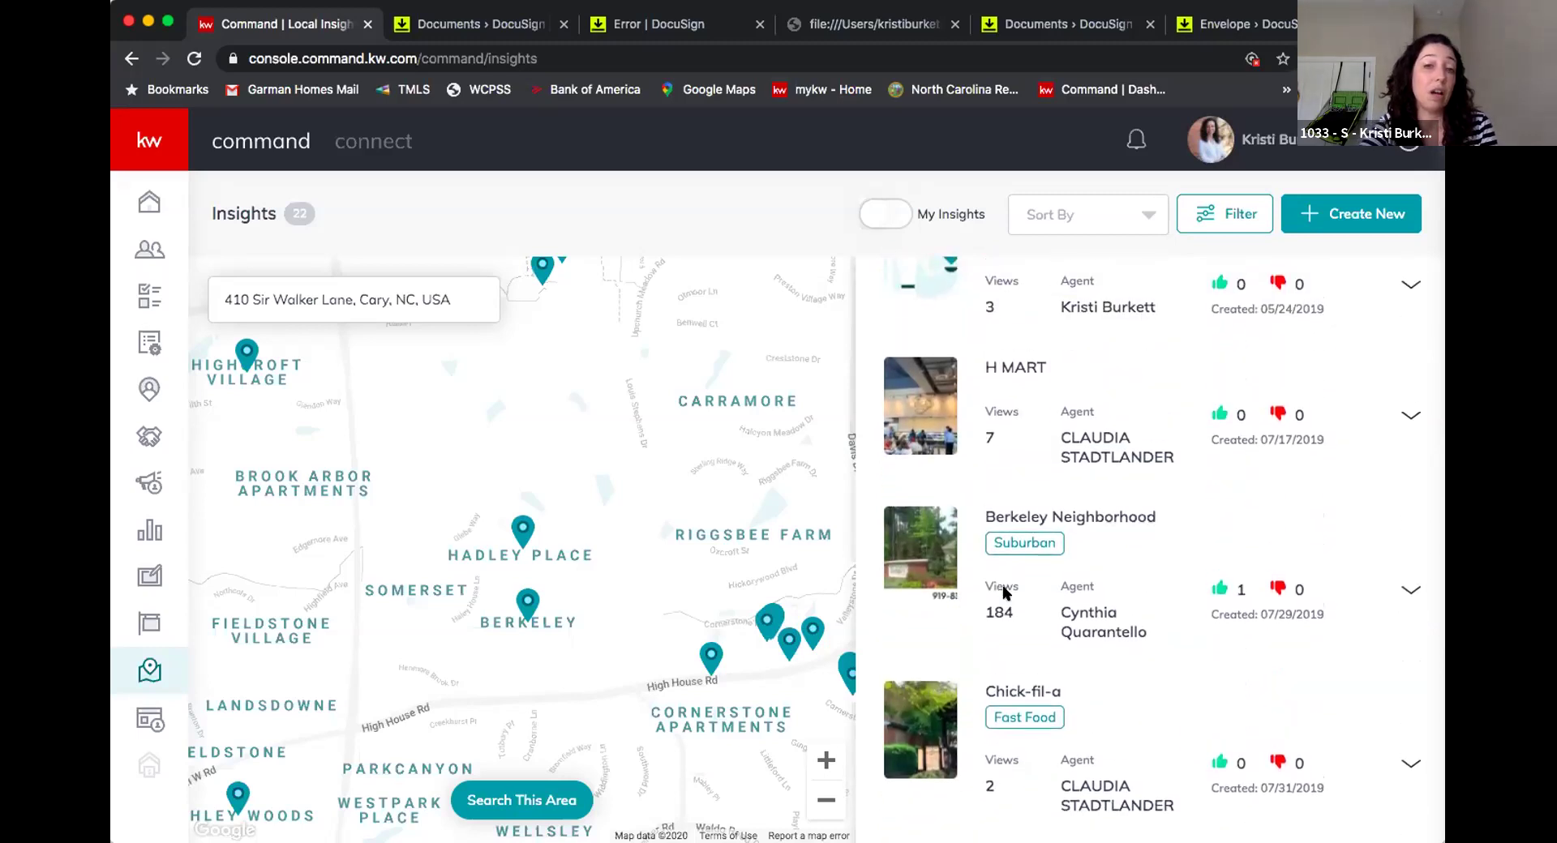
scroll(1003, 592, "up", 3)
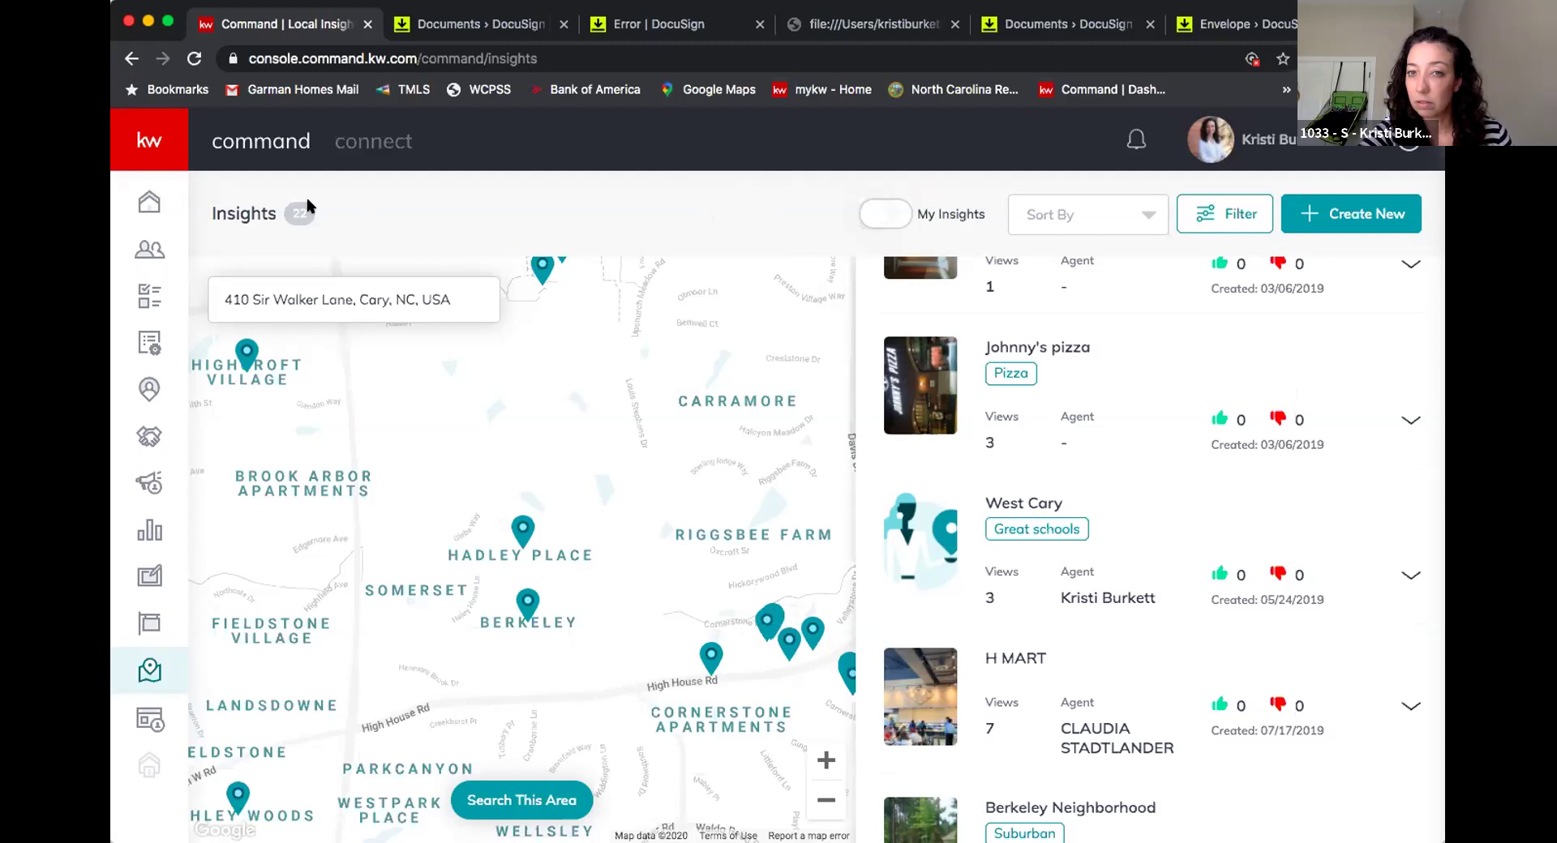
Step: Switch between all 22 insights and My Insights, ending on only my own insights
left_click(892, 215)
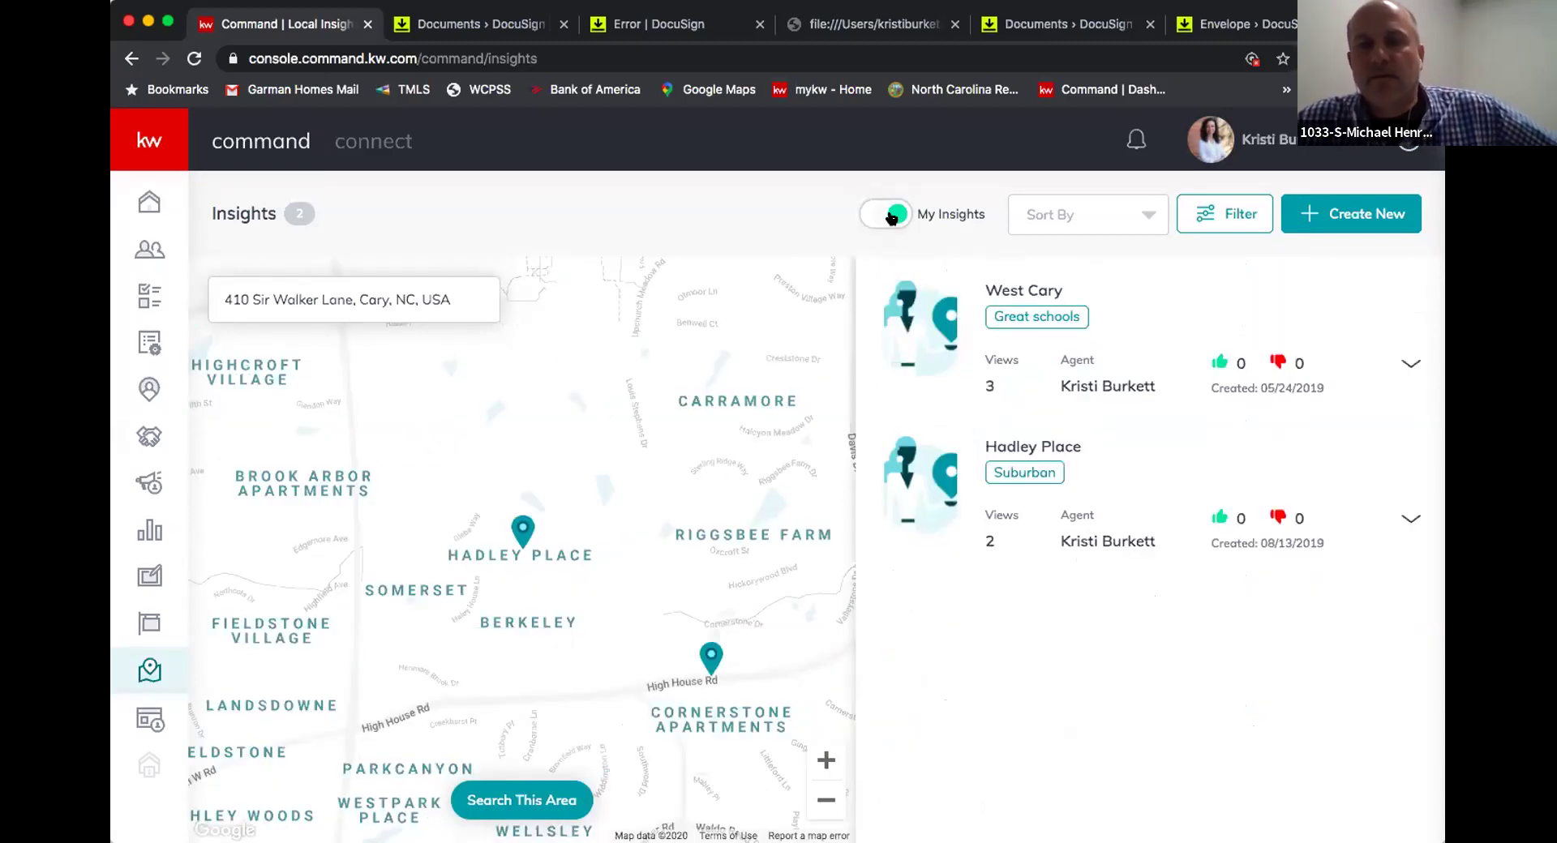
left_click(876, 214)
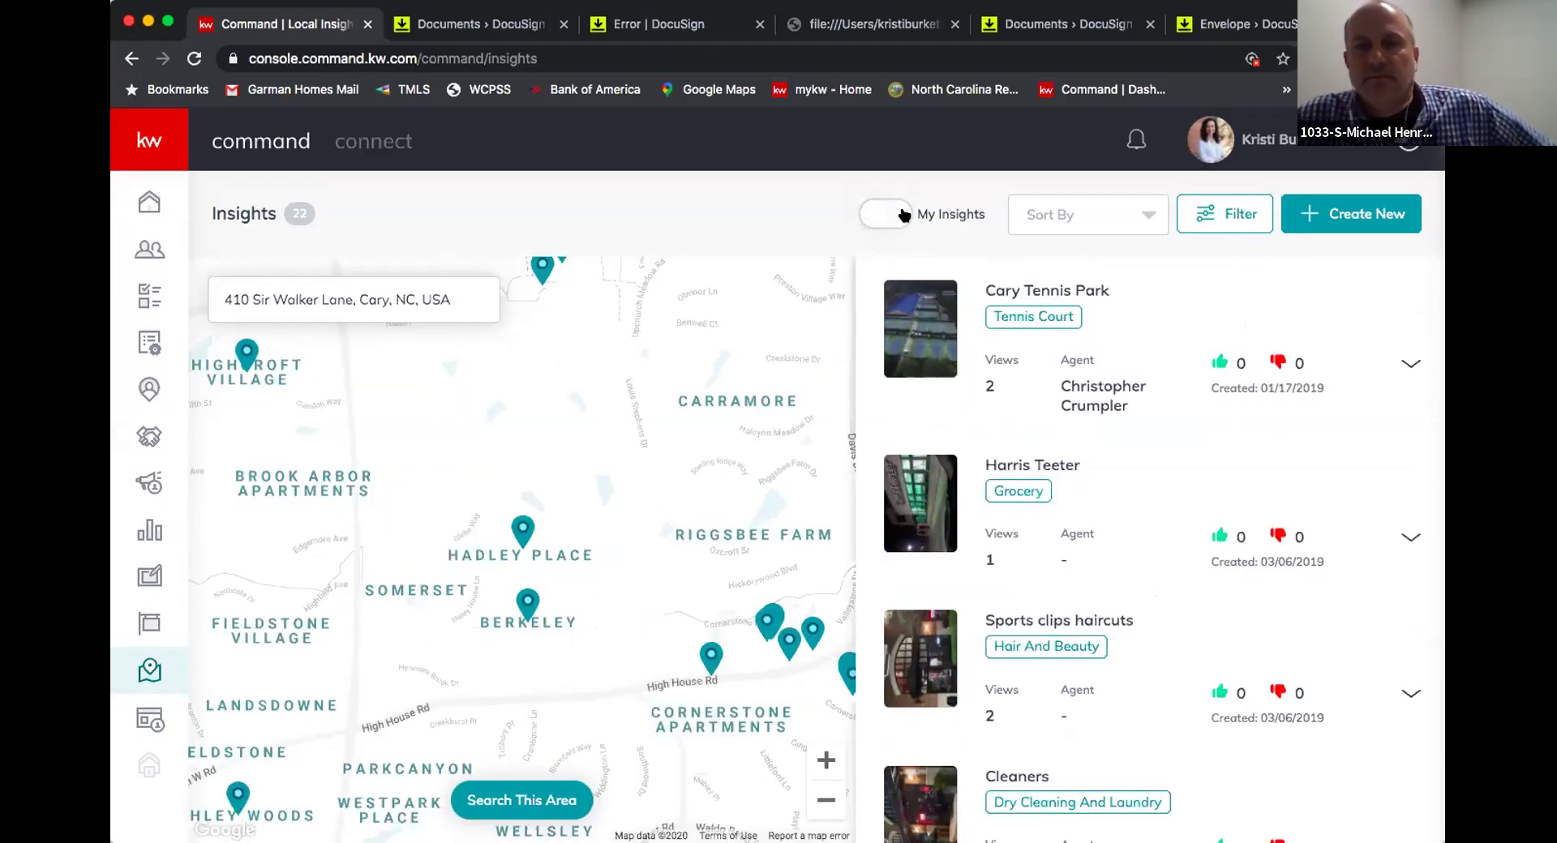
left_click(902, 215)
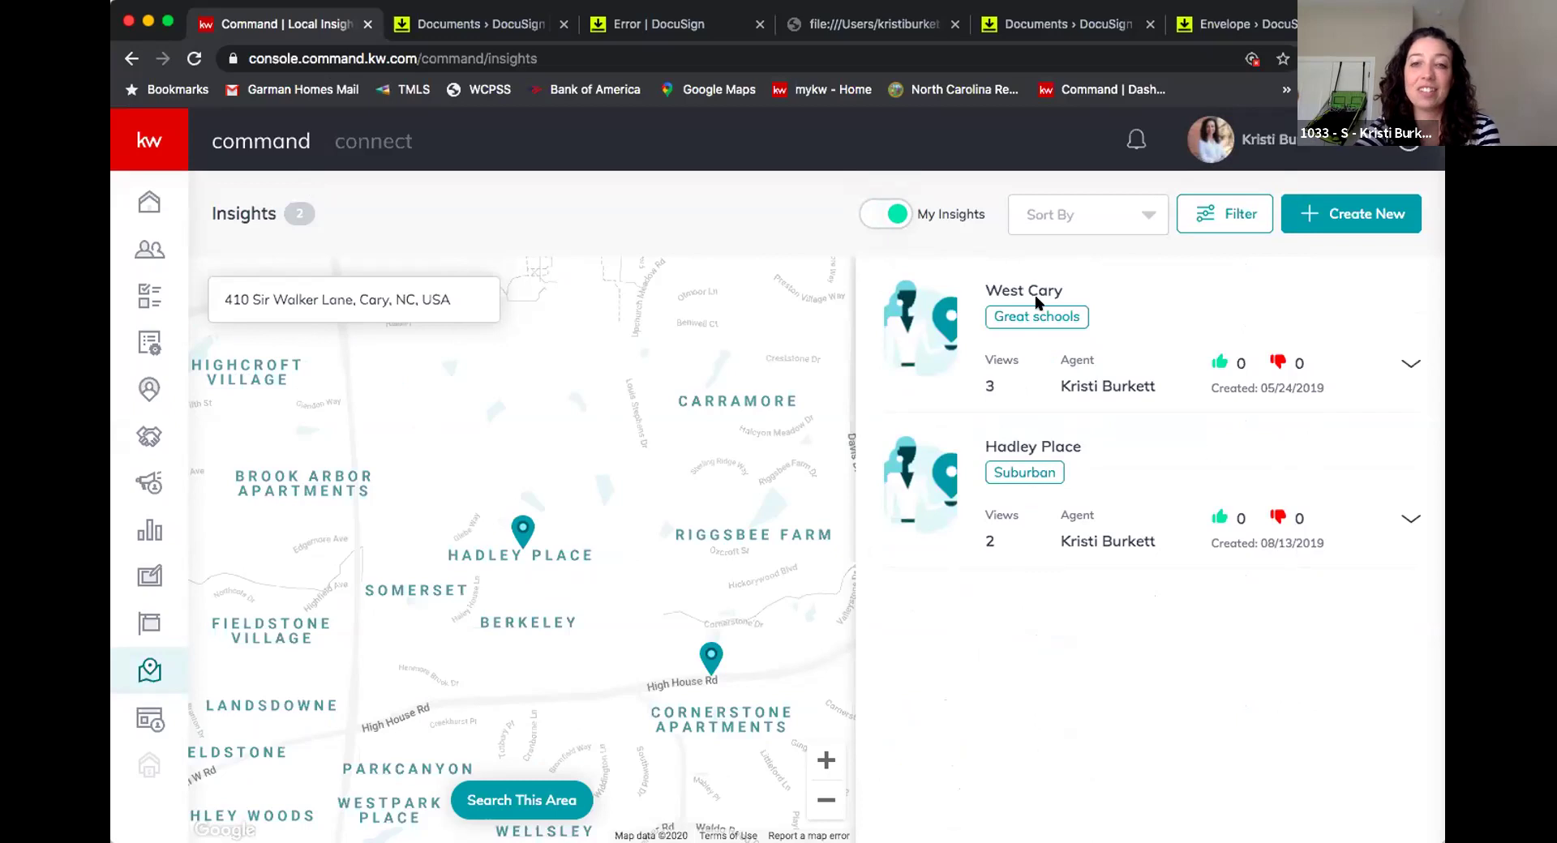
left_click(876, 215)
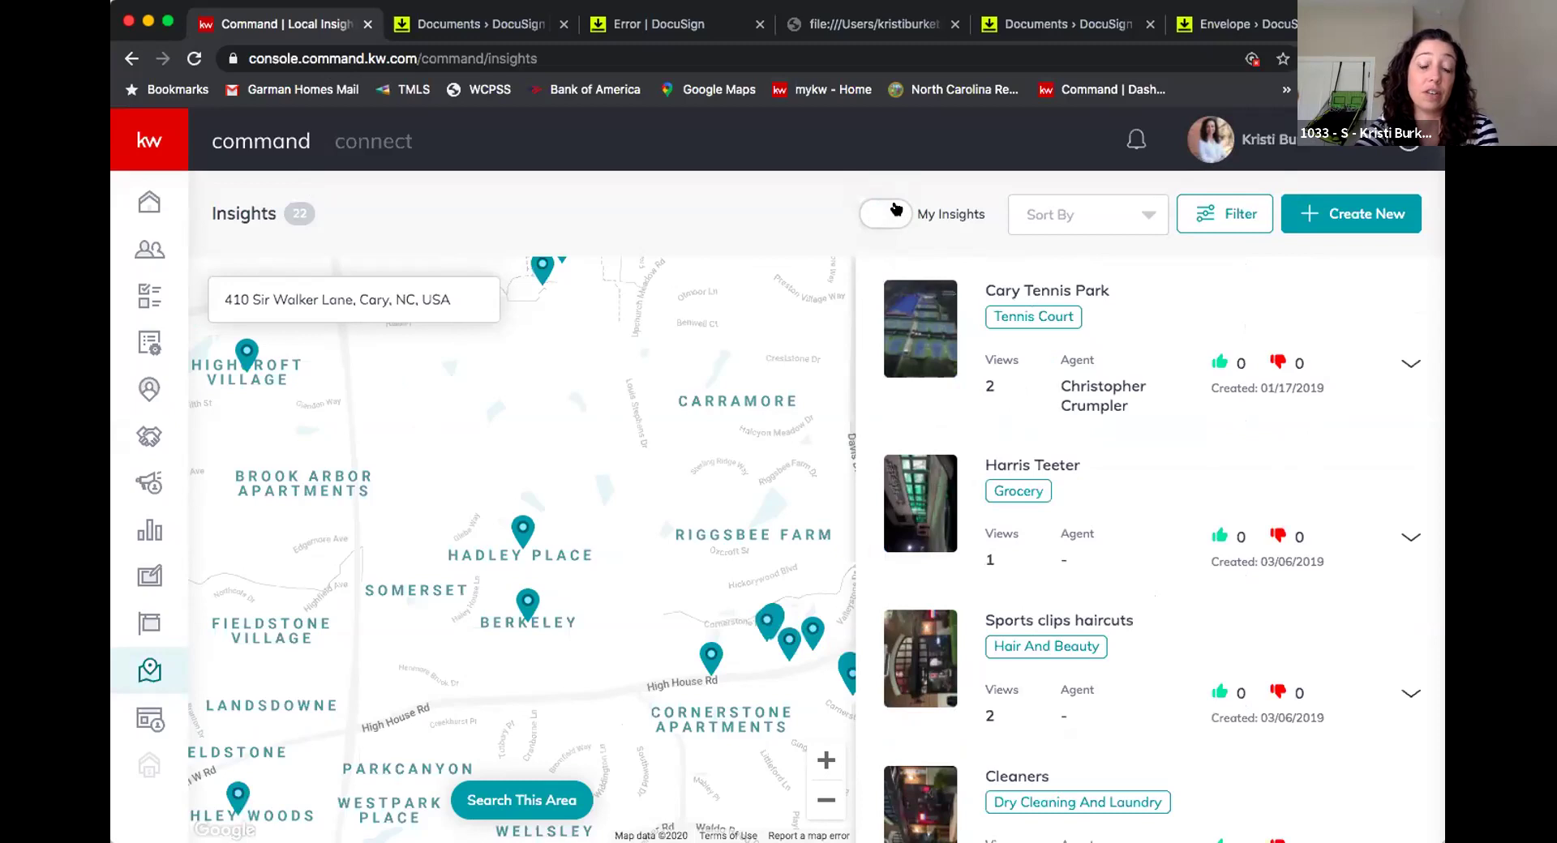
left_click(895, 211)
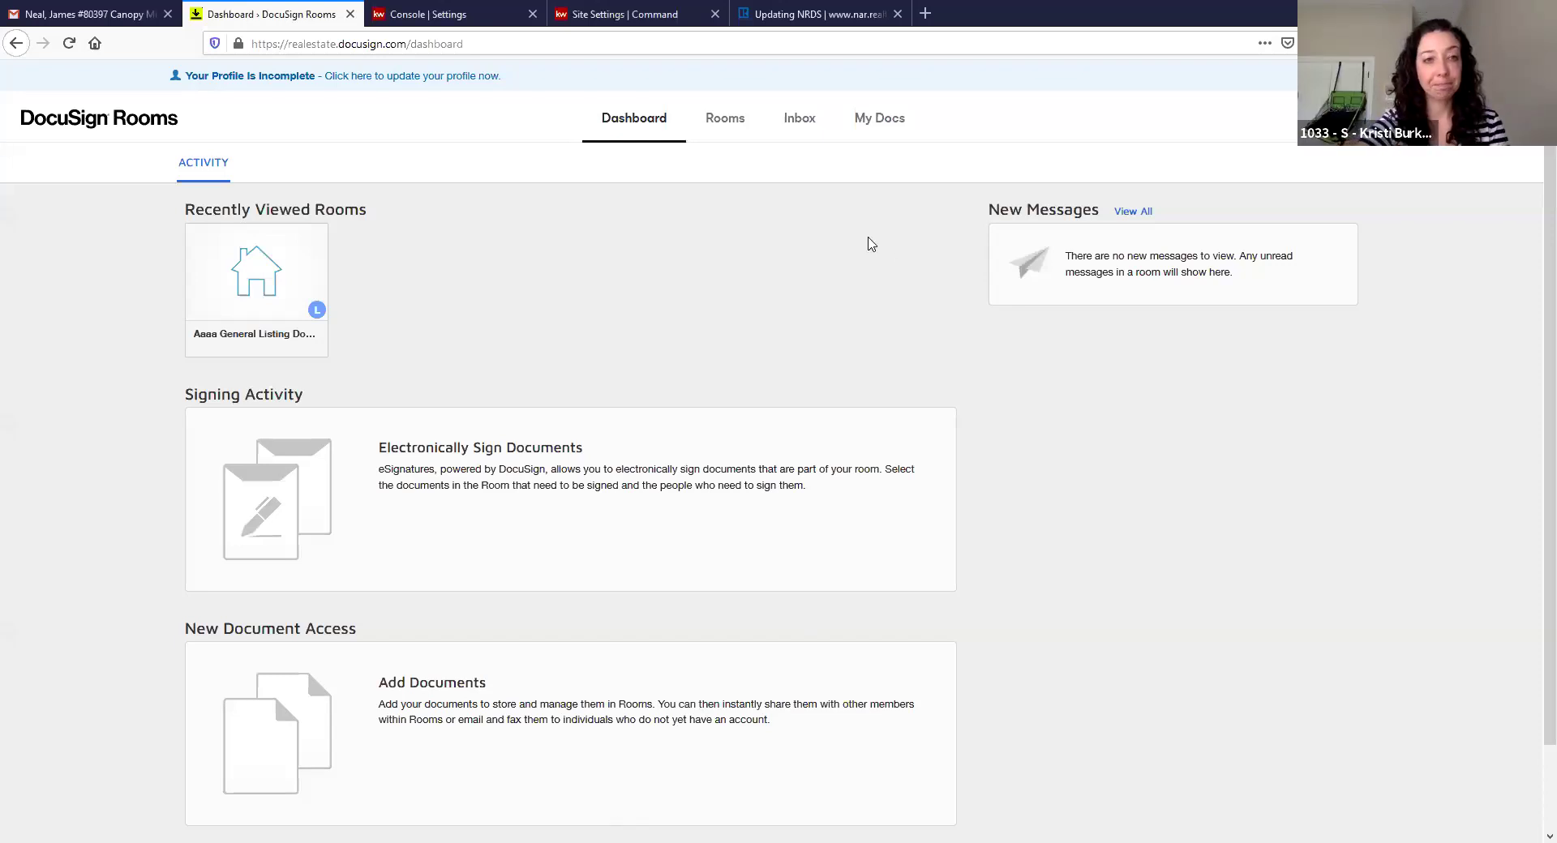
Step: Open the Documents tab of the Aaaa General Listing Documents room
left_click(725, 123)
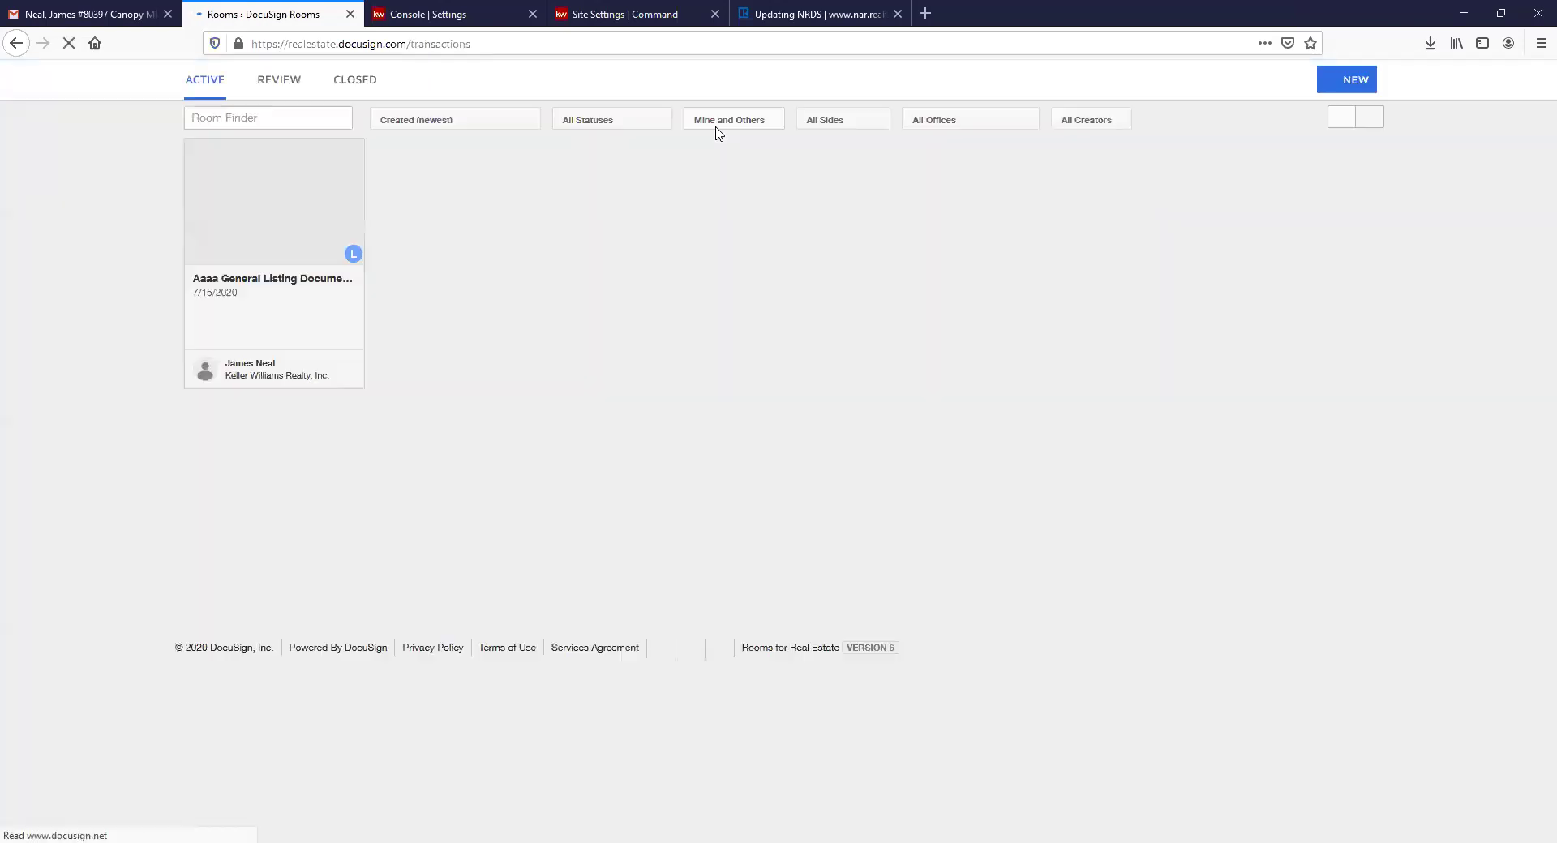
left_click(284, 268)
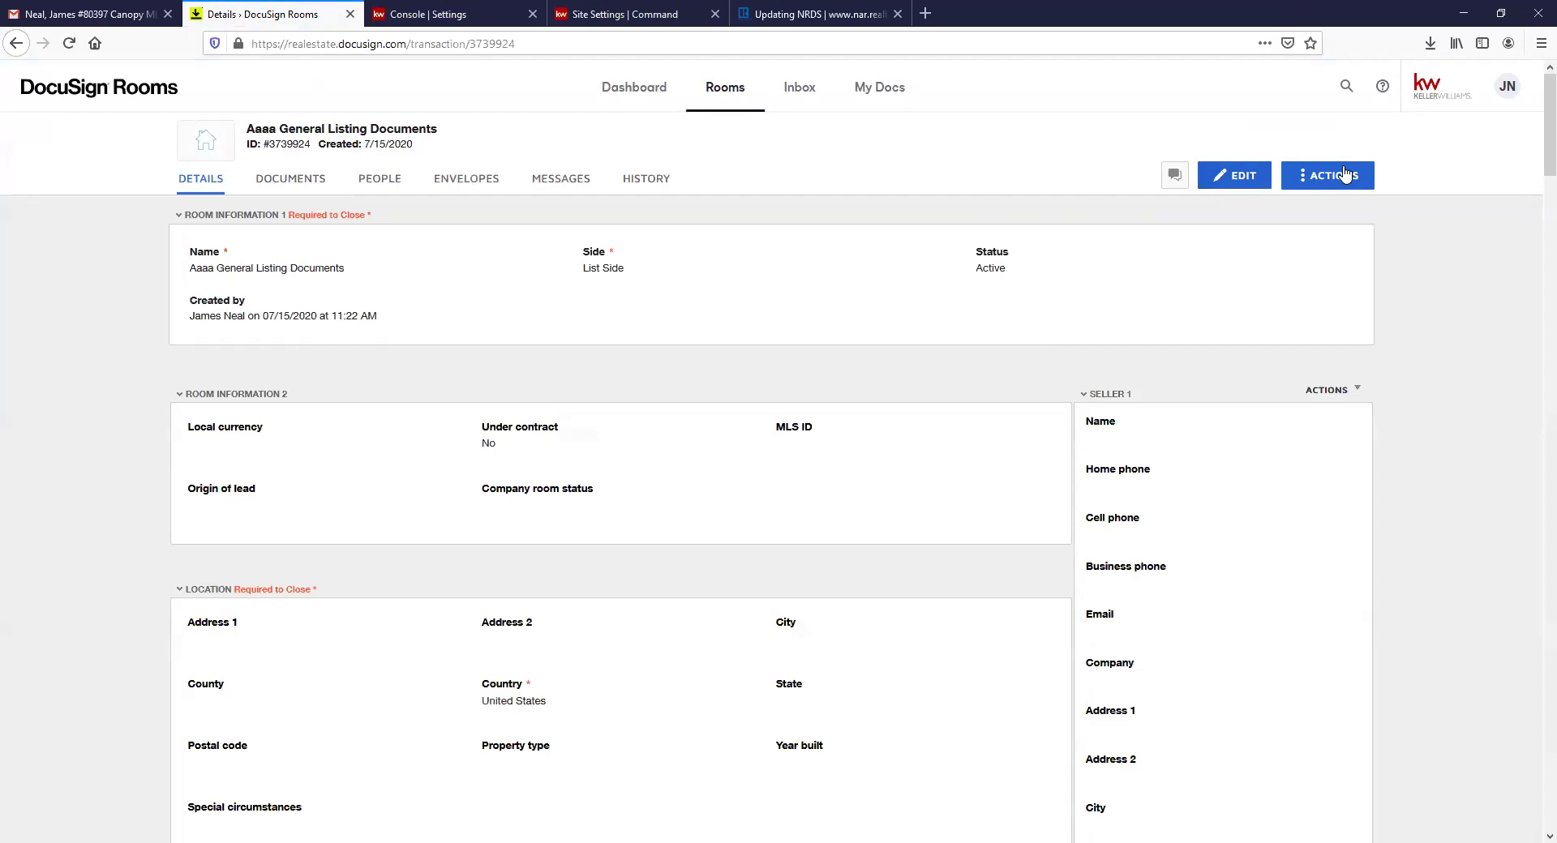
left_click(316, 181)
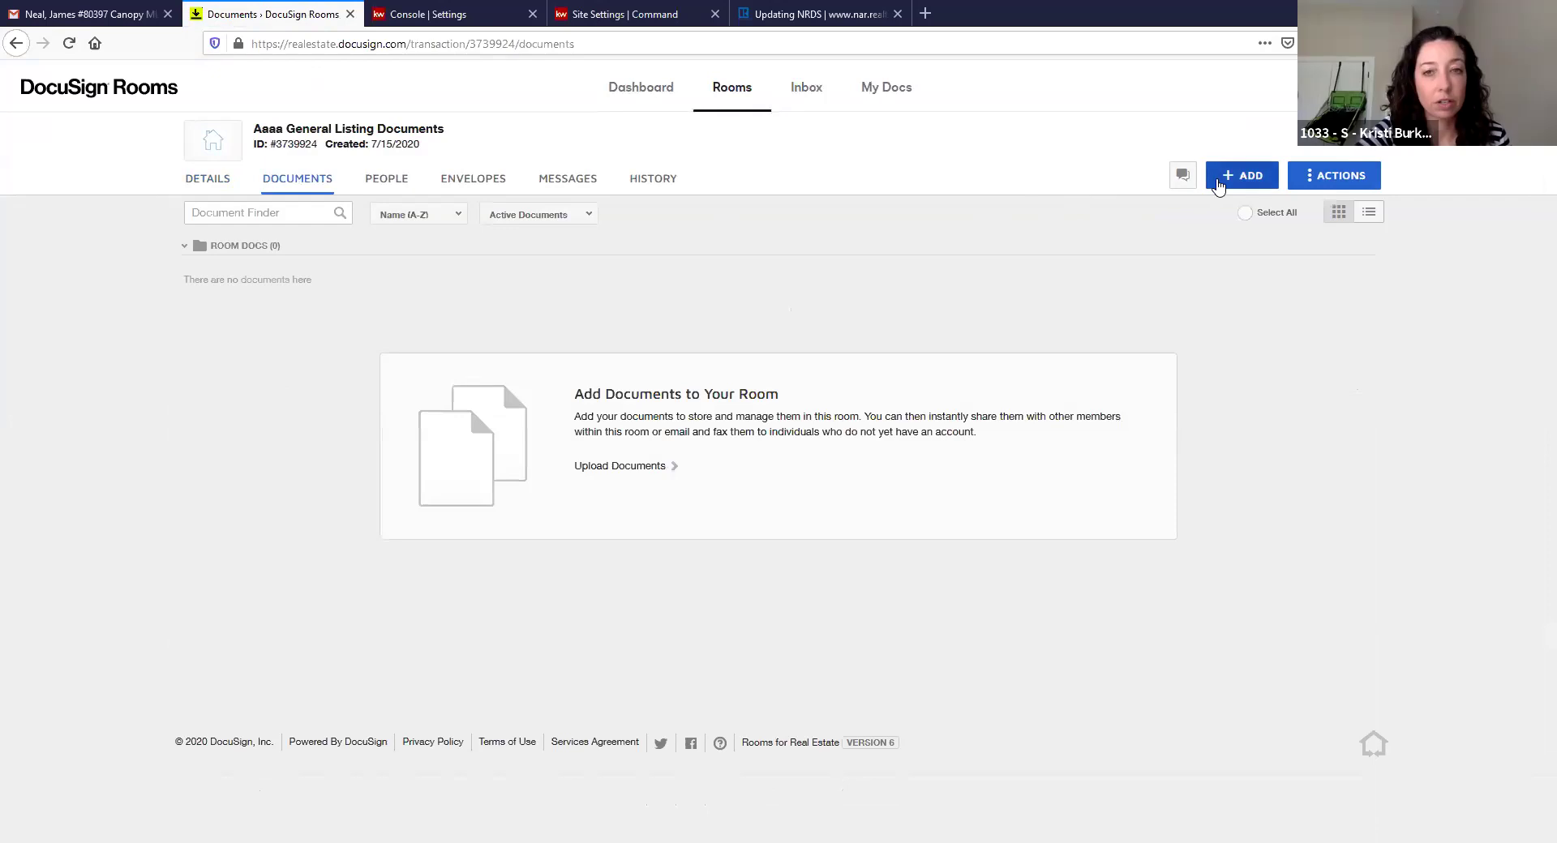
Step: Start adding DocuSign Forms from the REALTOR forms provider
left_click(1219, 180)
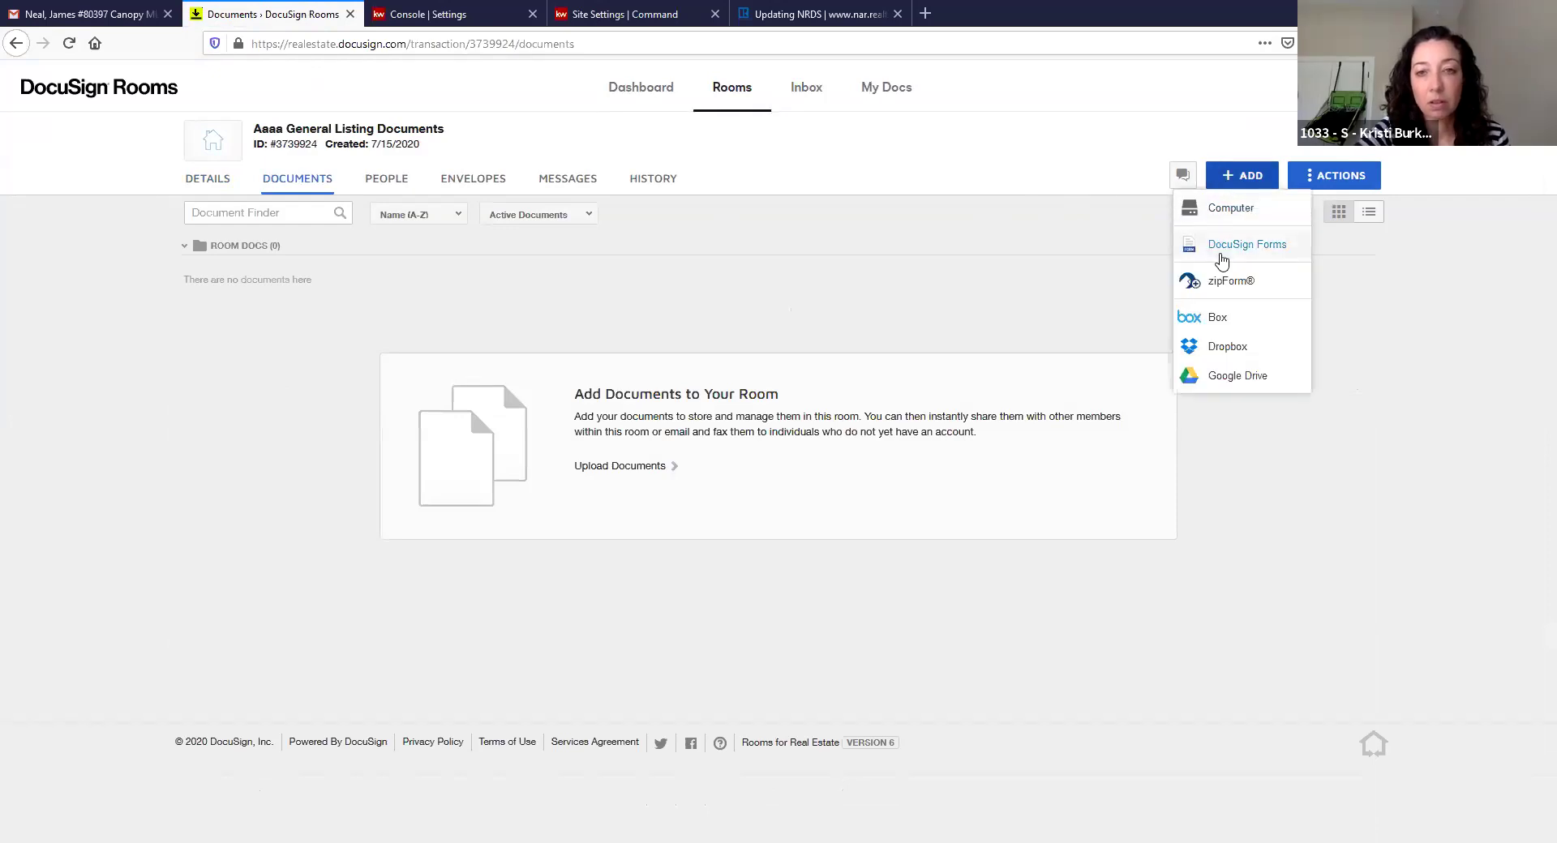
left_click(1222, 260)
left_click(580, 259)
Step: Cancel the NRDS validation dialog without entering an NRDS ID
left_click(672, 222)
right_click(671, 224)
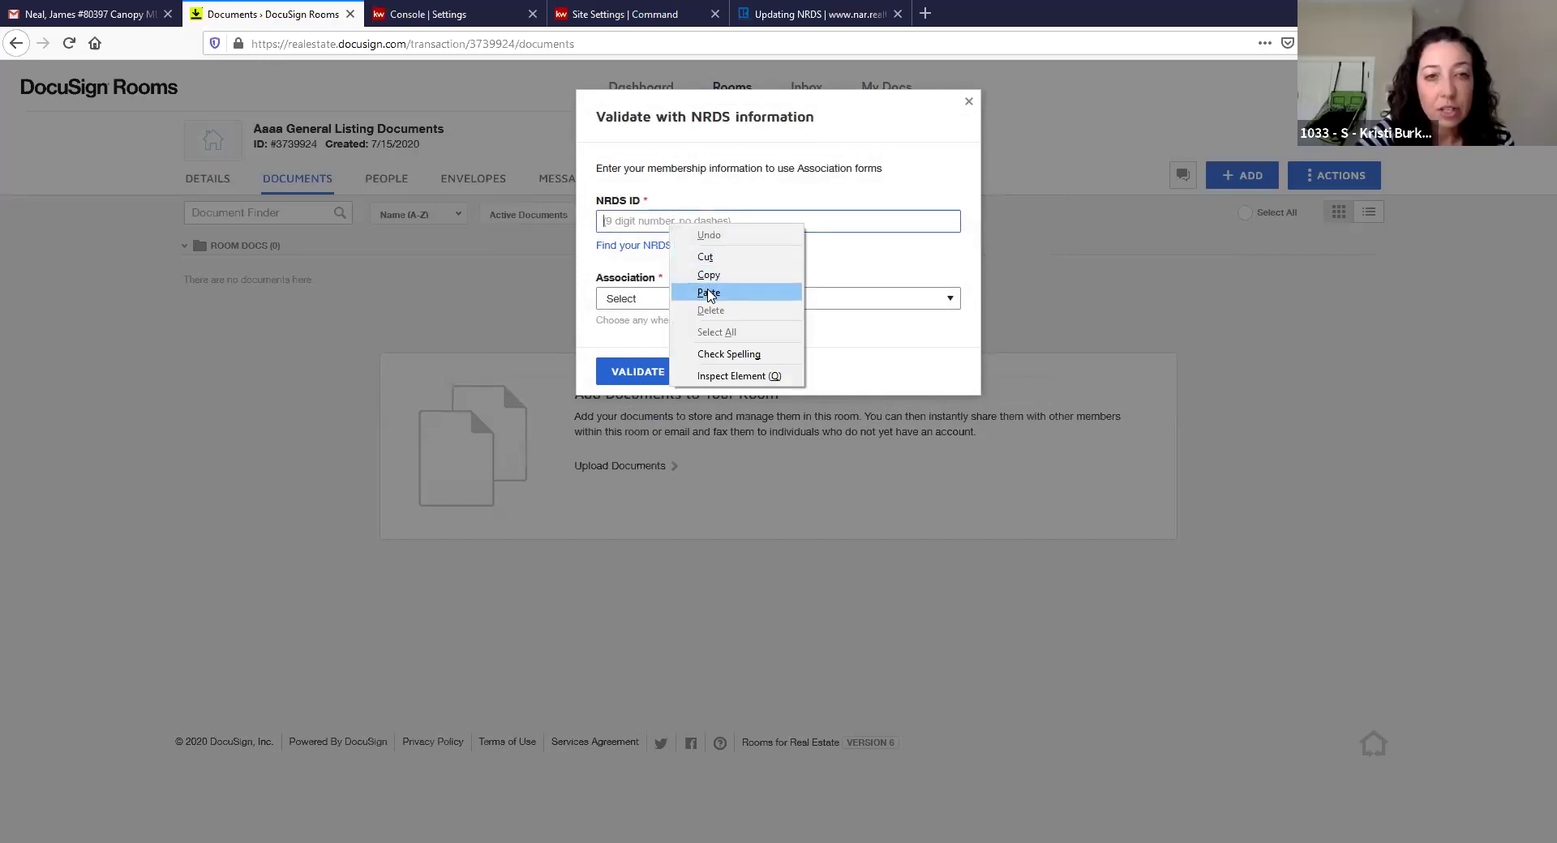
left_click(607, 341)
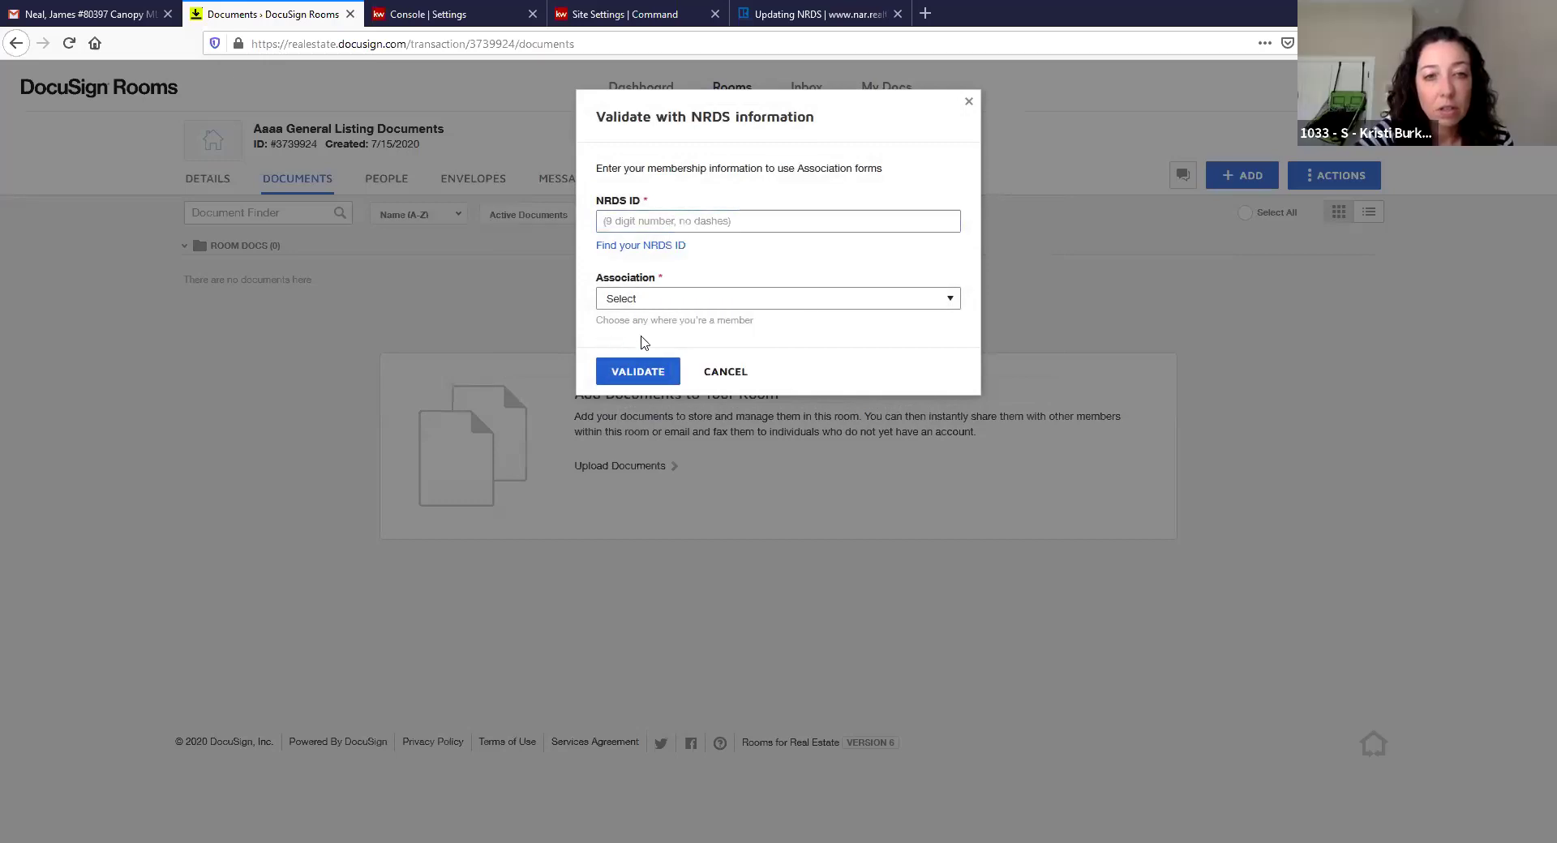
left_click(718, 371)
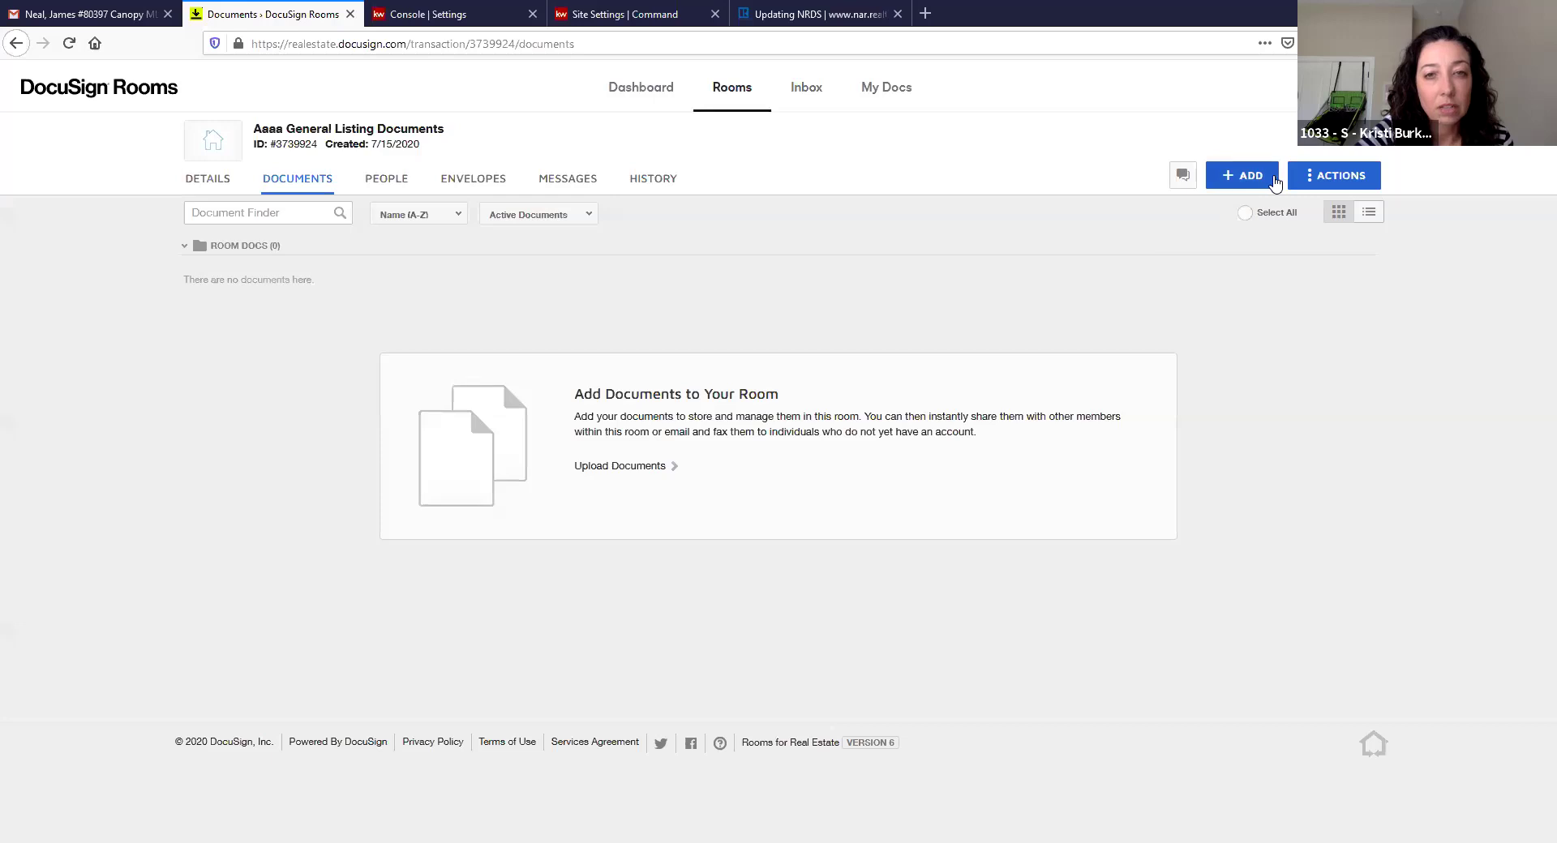
Step: Return to DocuSign Forms and continue to Company Forms without validation
left_click(1274, 179)
left_click(1275, 245)
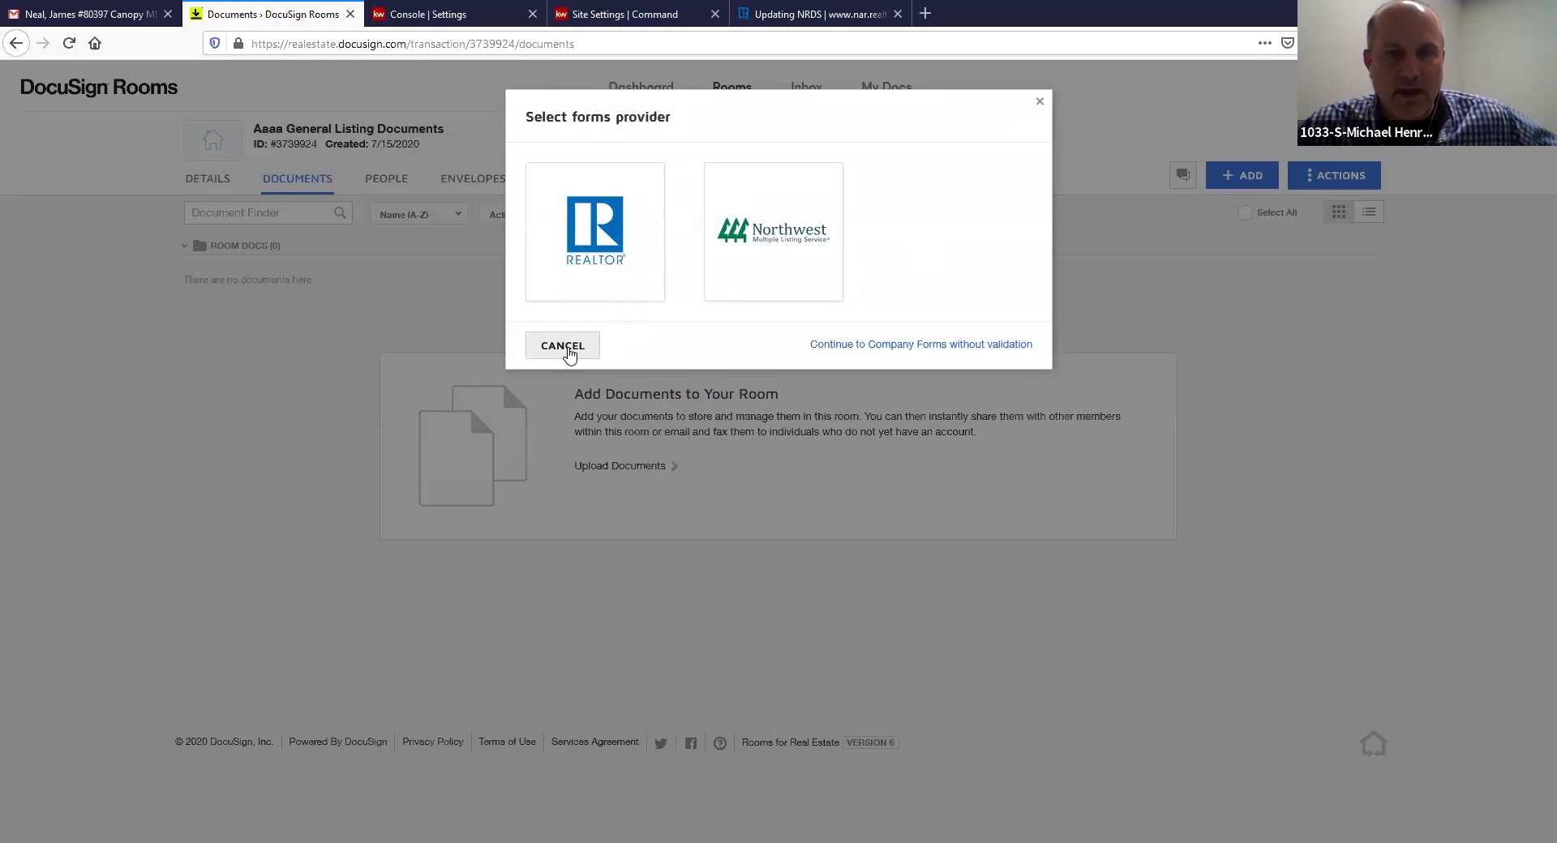
left_click(843, 348)
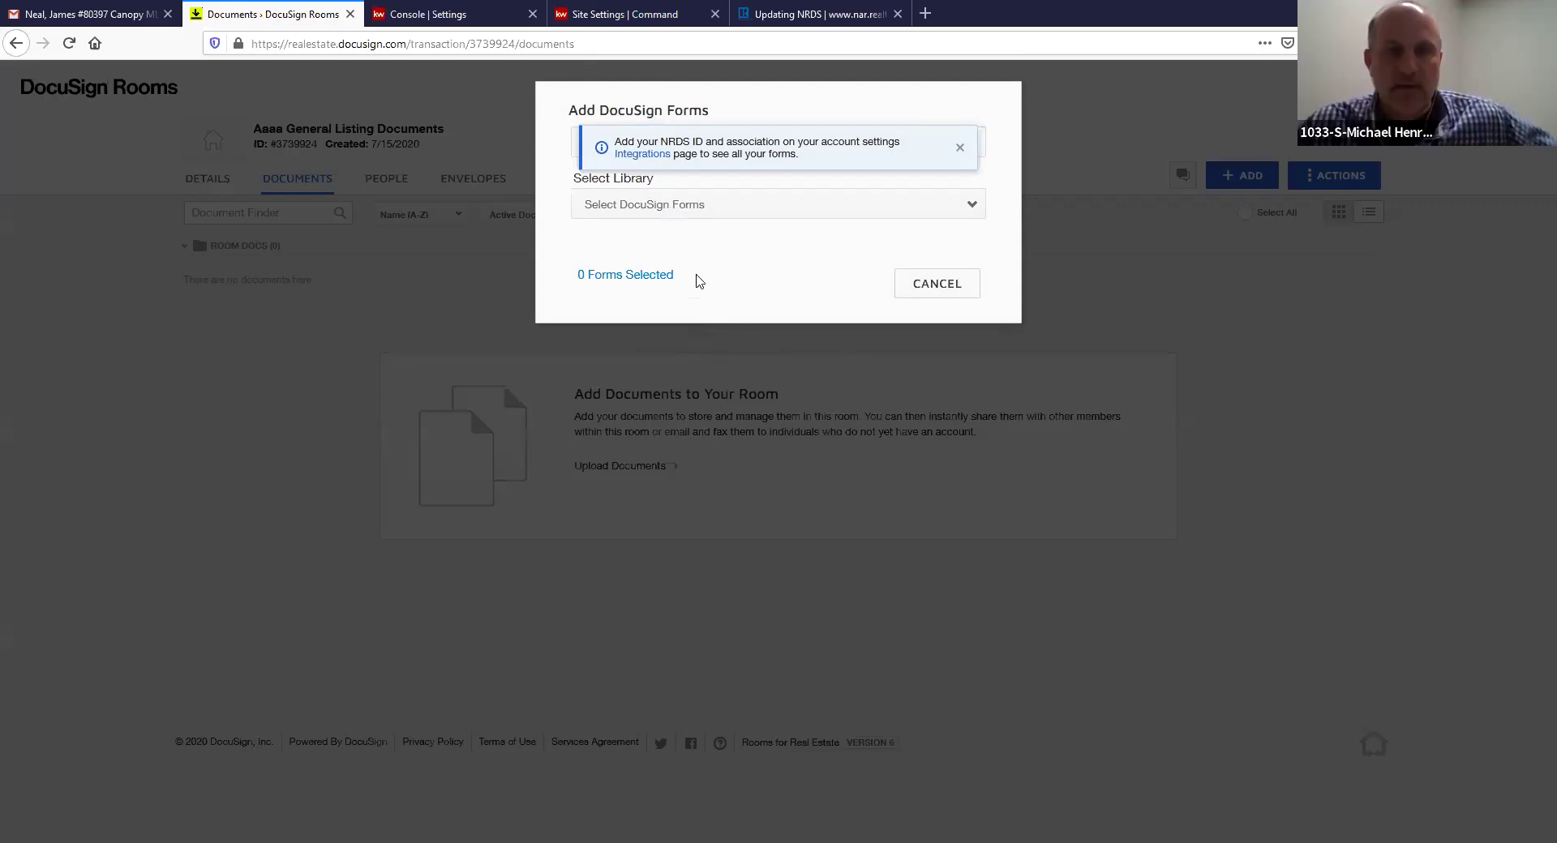
Step: Add the KW 724 - RESPA Form from the KW 724 - NC library to the room
left_click(959, 151)
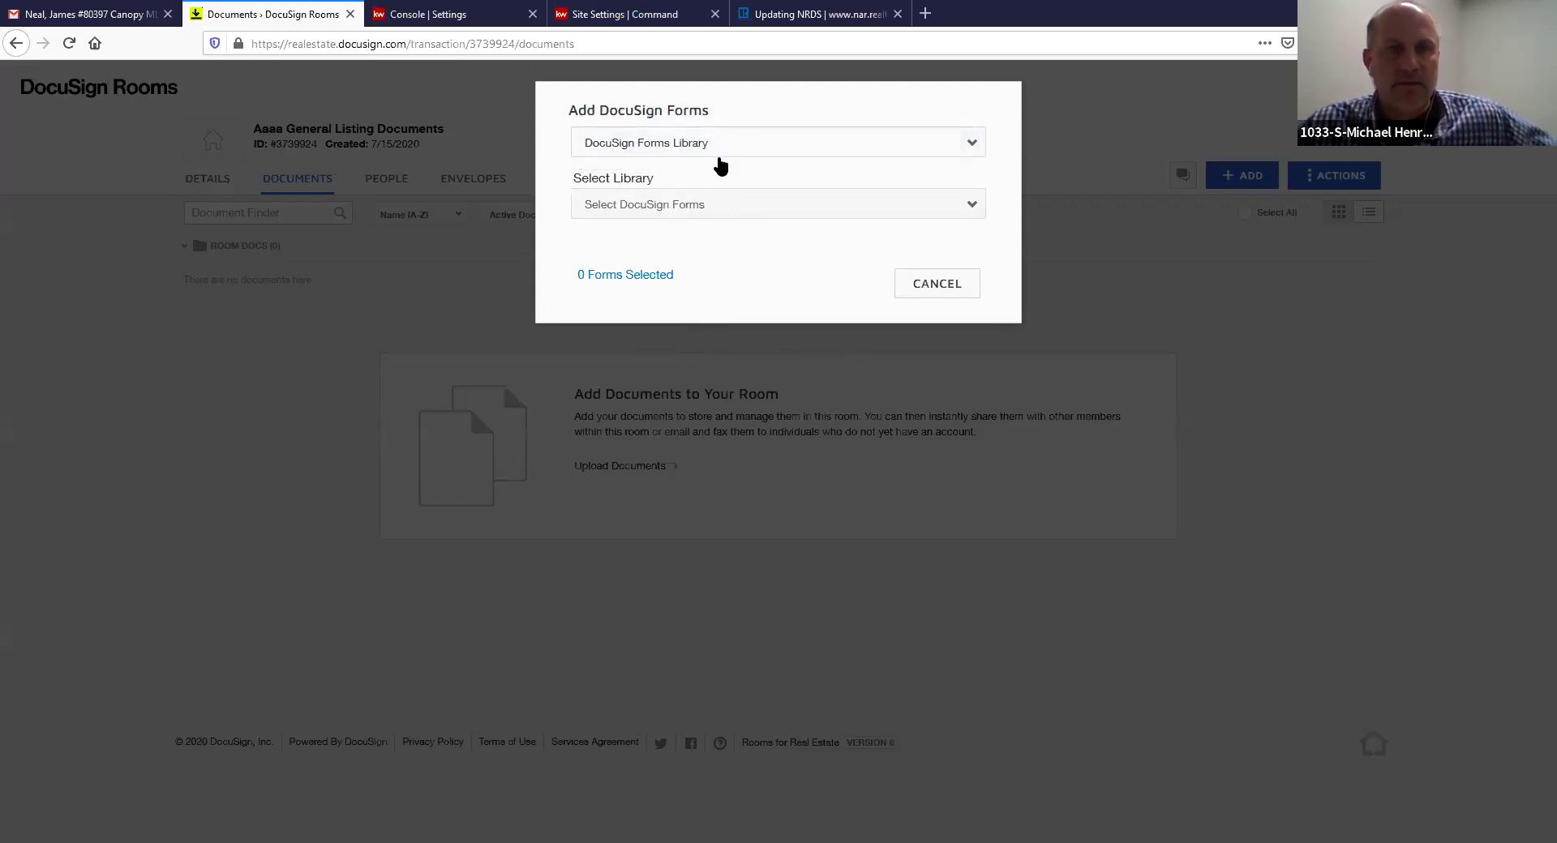
left_click(691, 216)
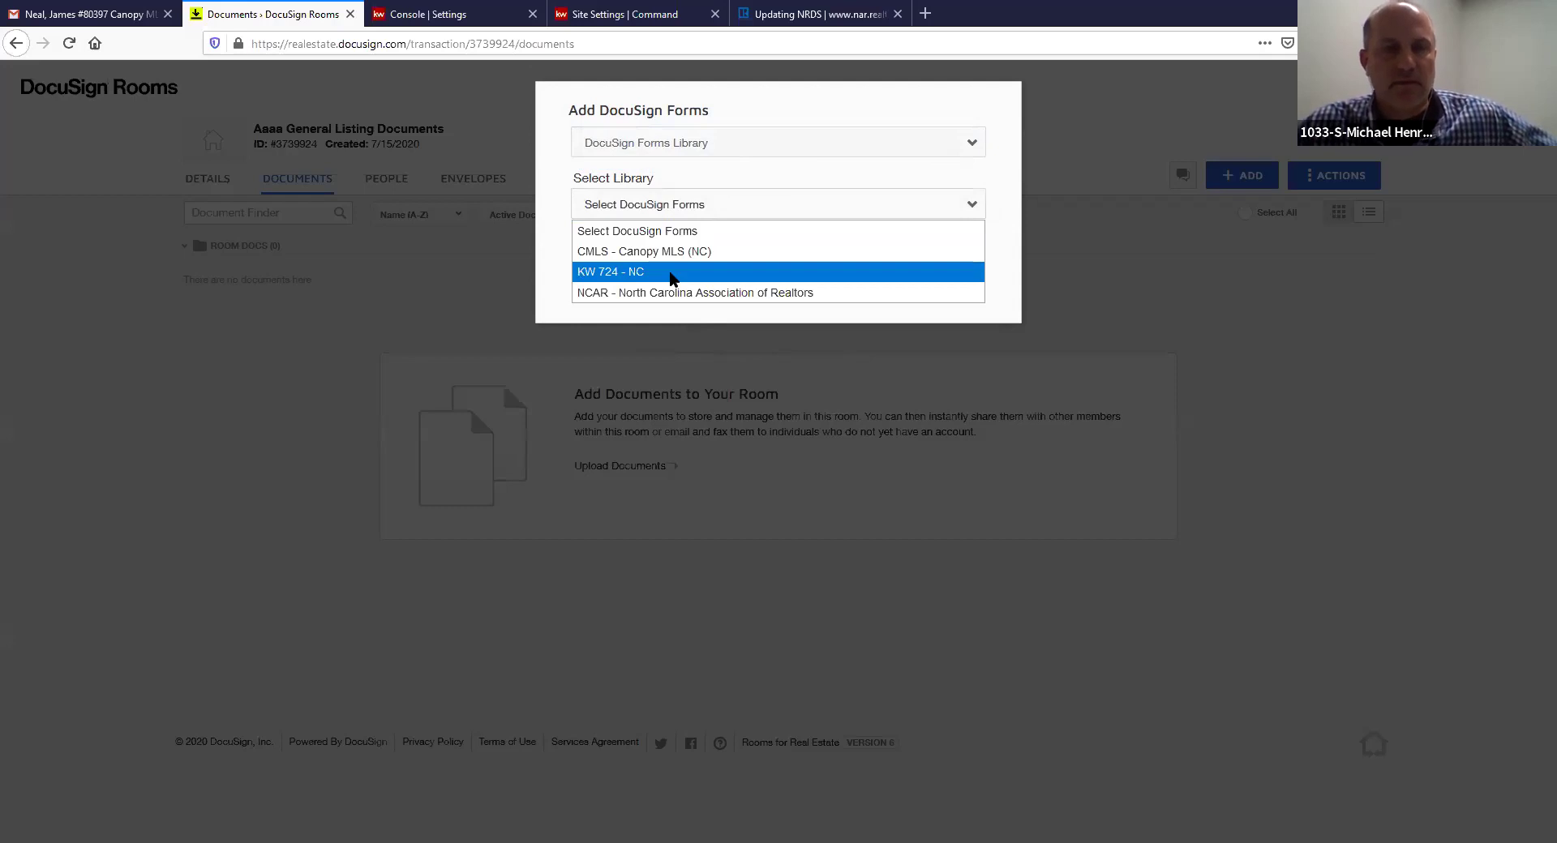
left_click(658, 272)
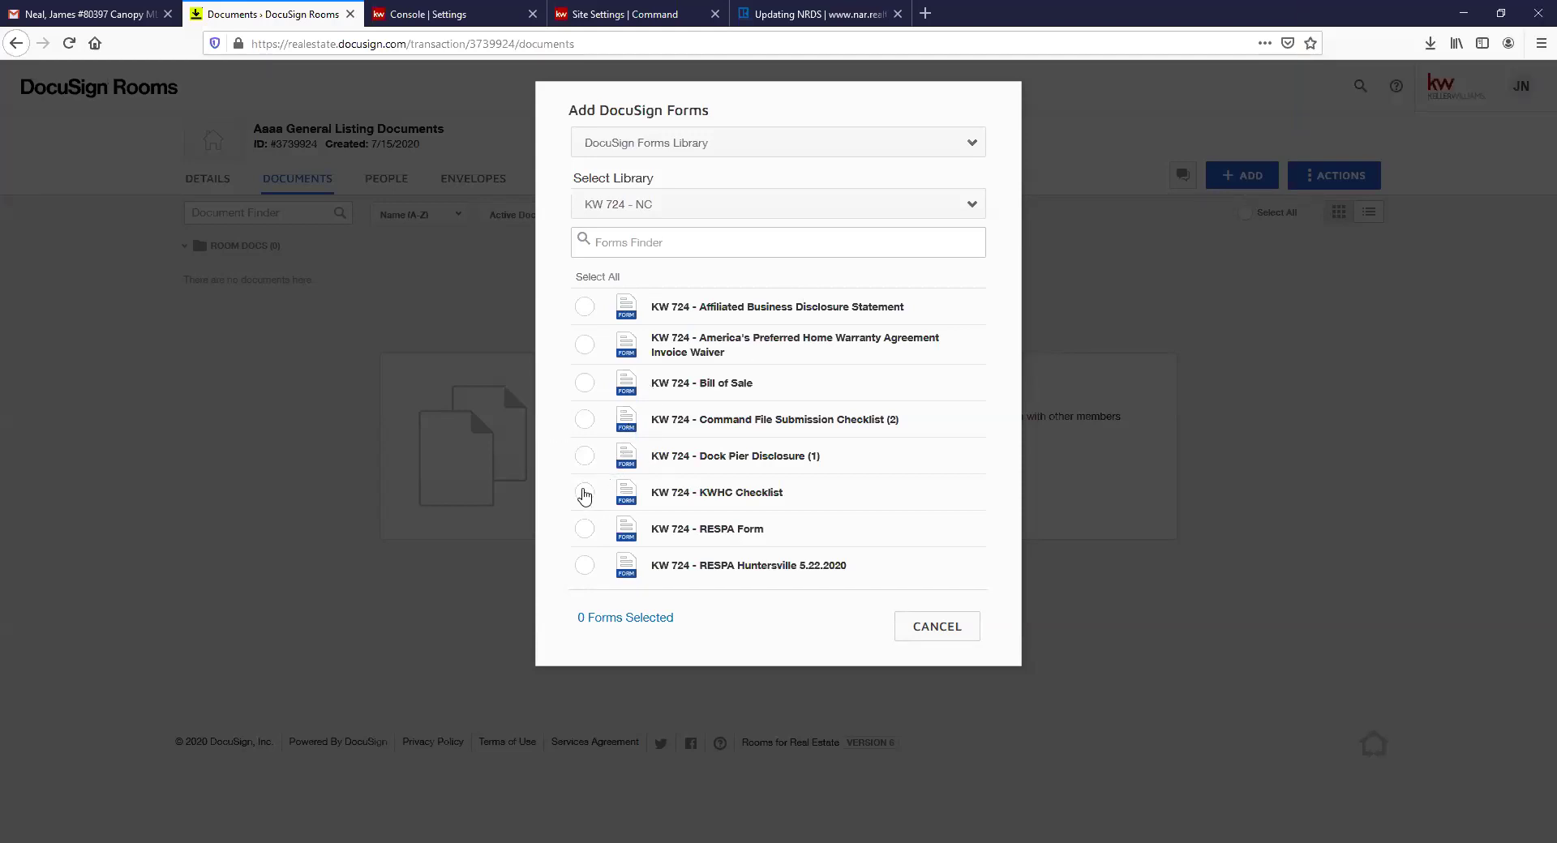
left_click(584, 528)
left_click(821, 636)
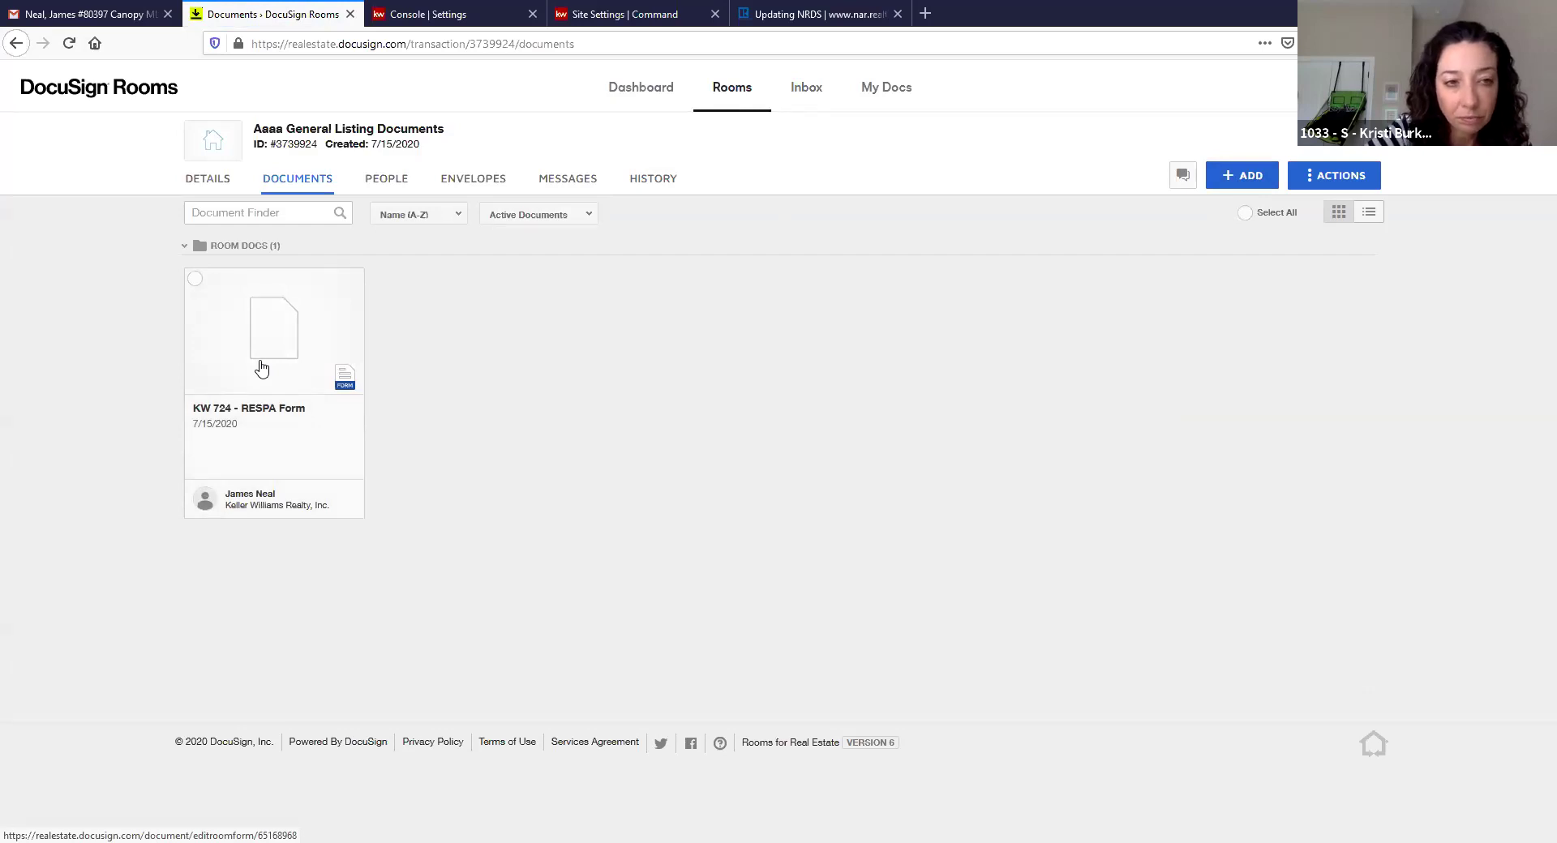
Step: Try twice to copy the KW 724 - RESPA Form, dismissing the copyrighted-form refusal
left_click(194, 279)
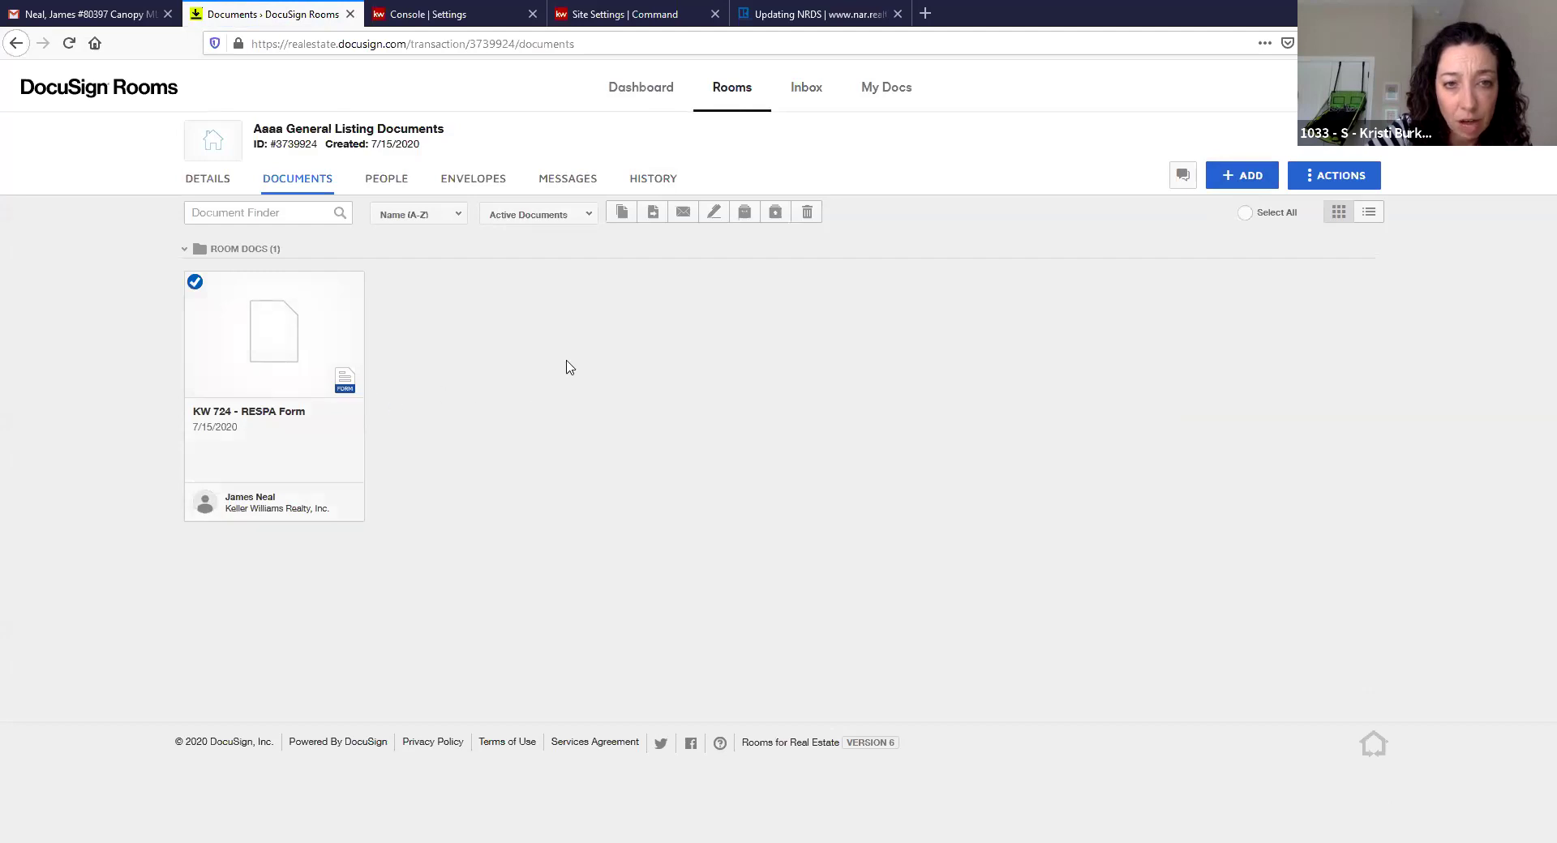
left_click(635, 217)
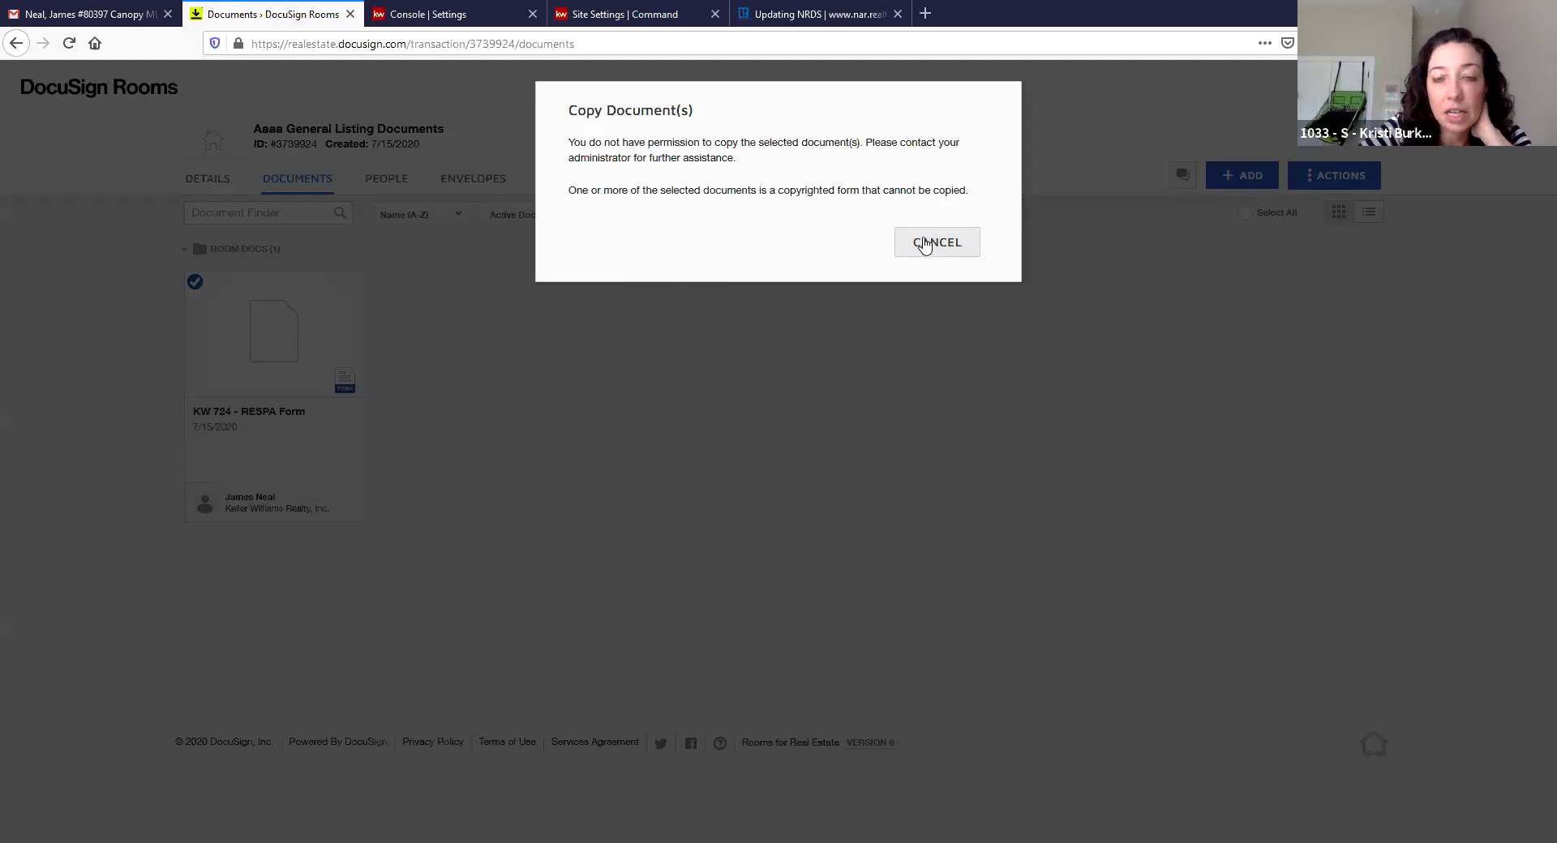
left_click(924, 244)
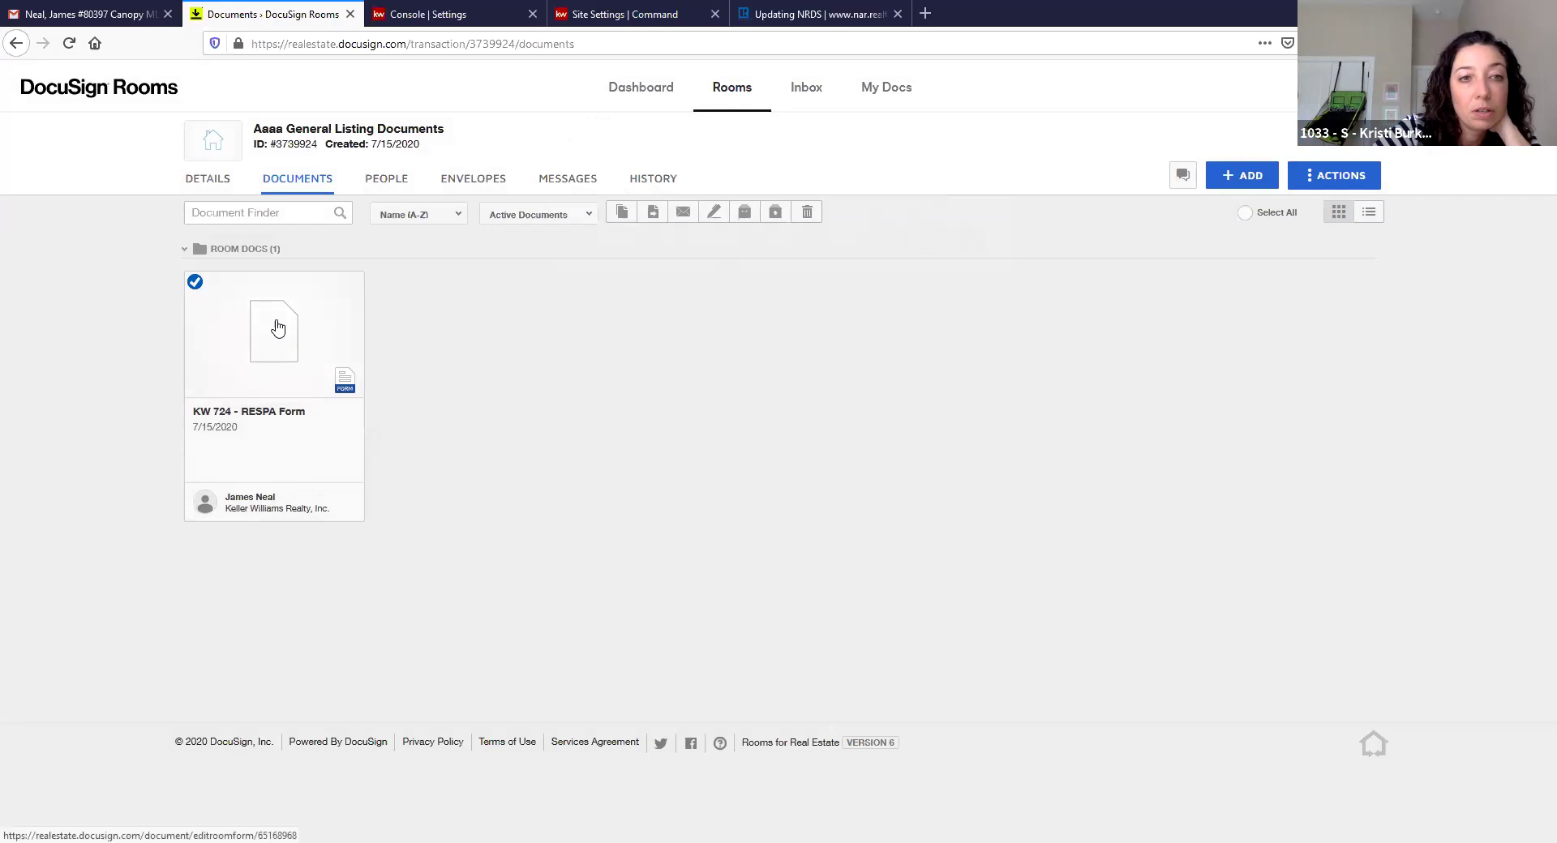
left_click(625, 216)
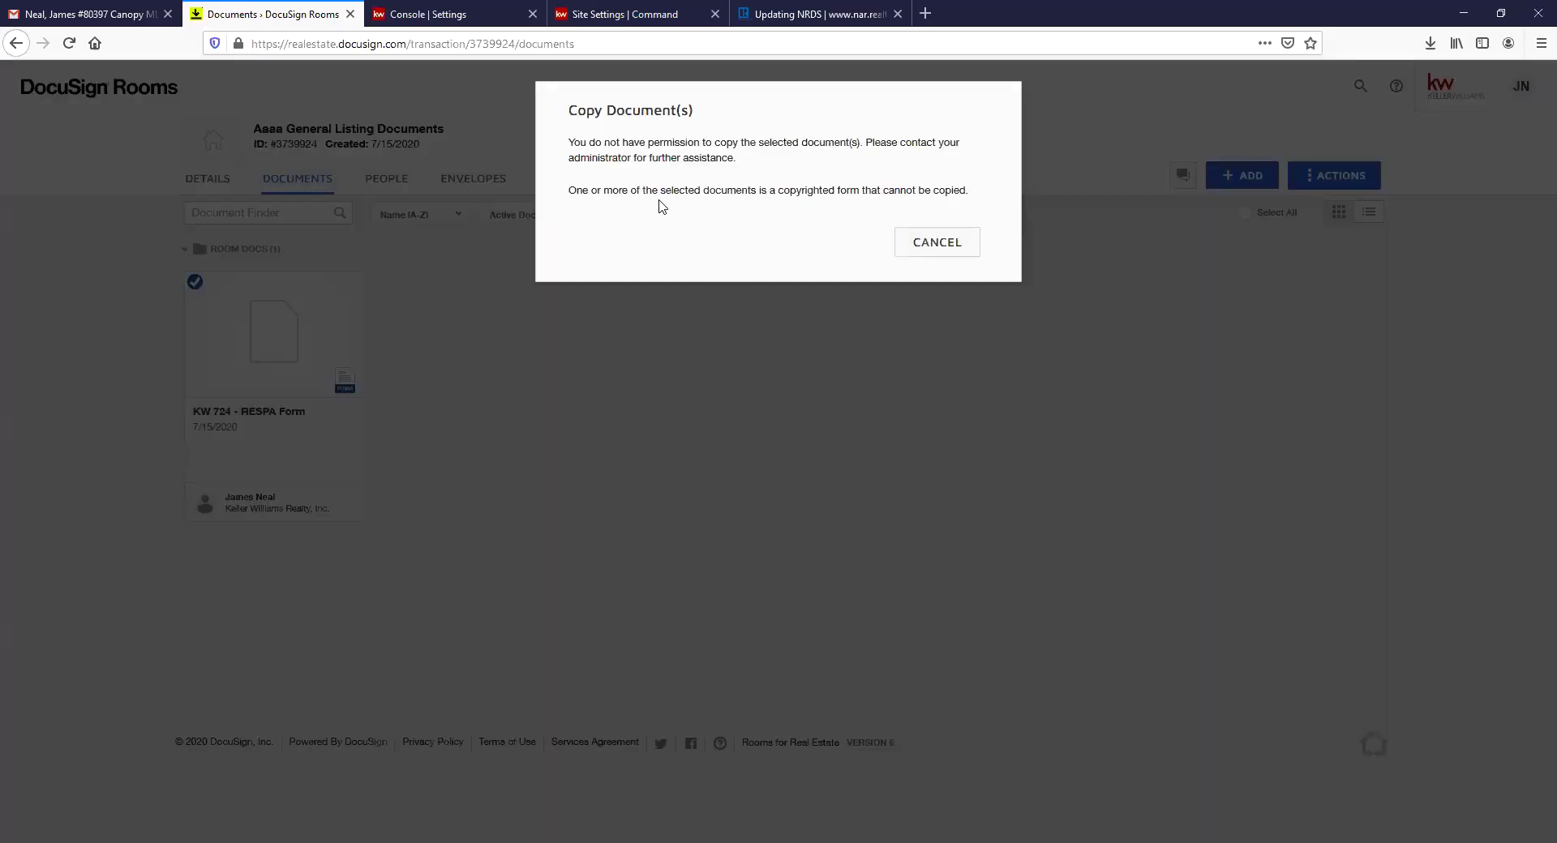
left_click_drag(570, 143, 859, 138)
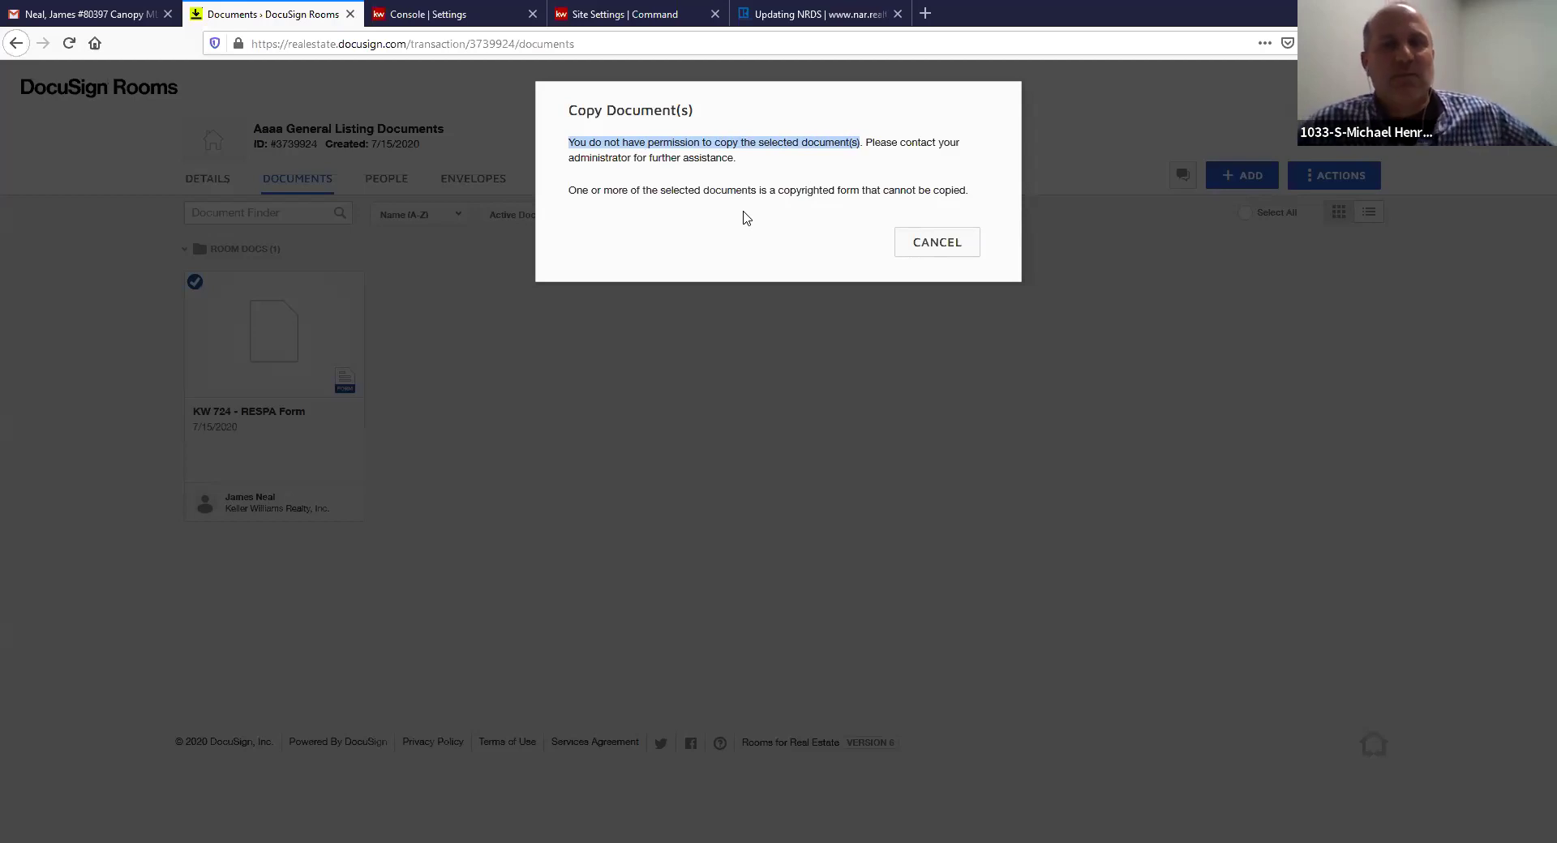
left_click(916, 242)
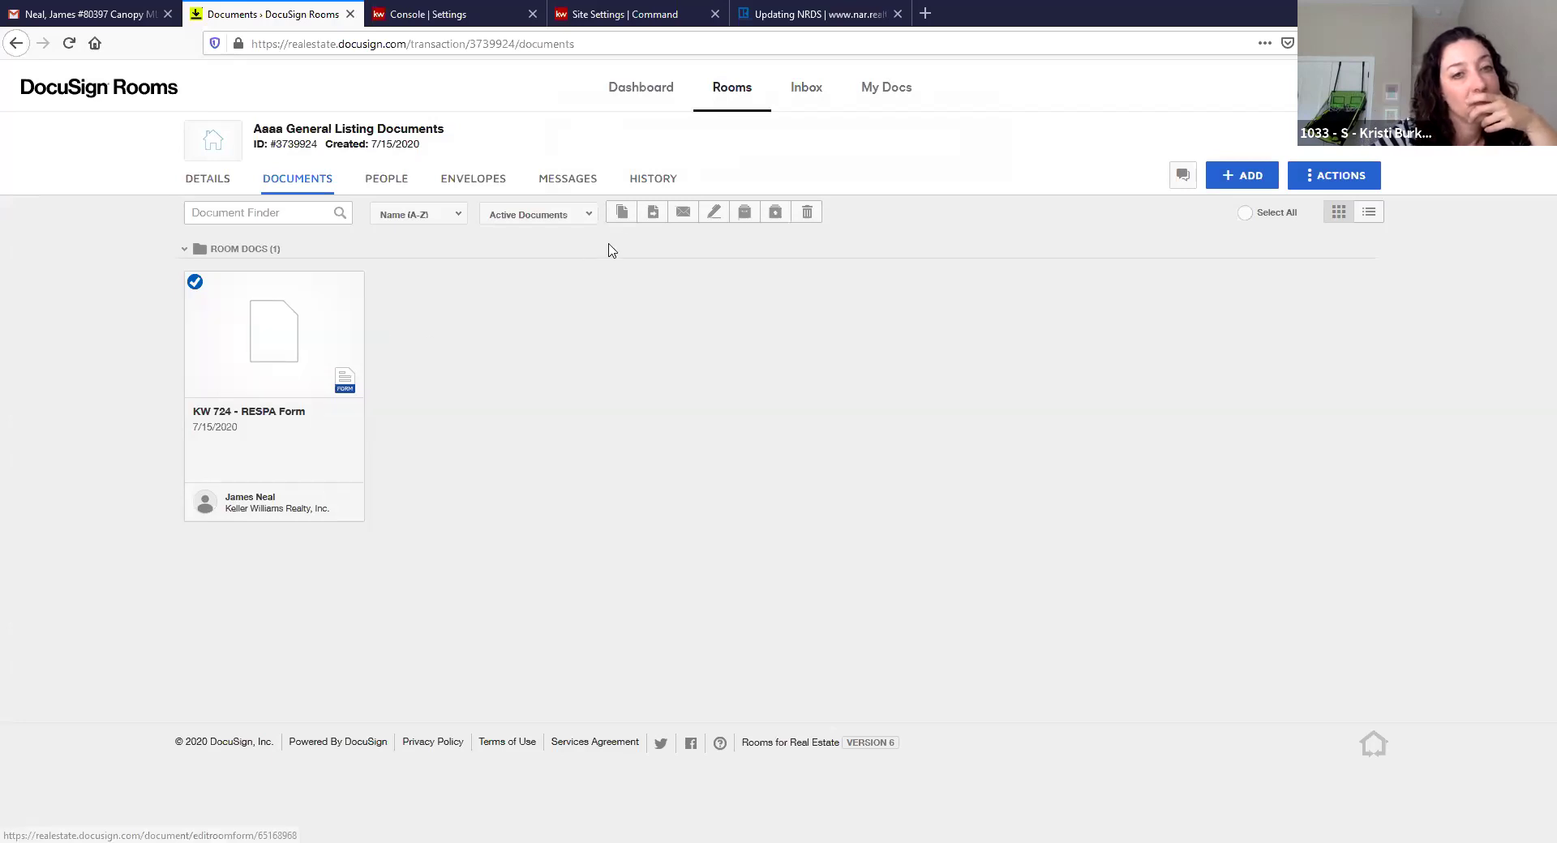
Step: Attempt to move the KW 724 - RESPA Form to My Docs > My Documents
left_click(652, 214)
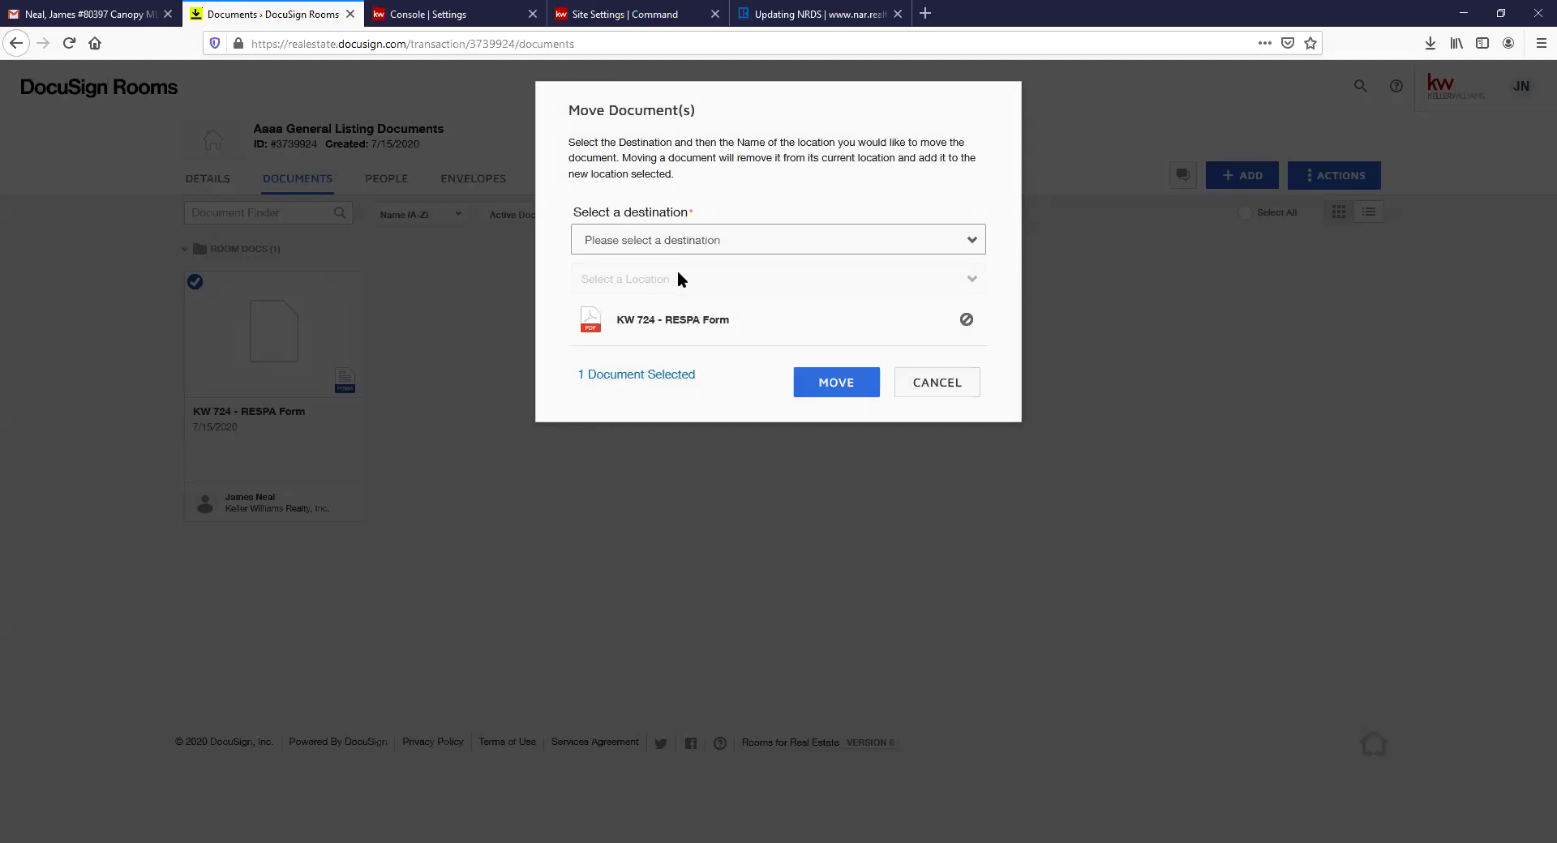
left_click(684, 246)
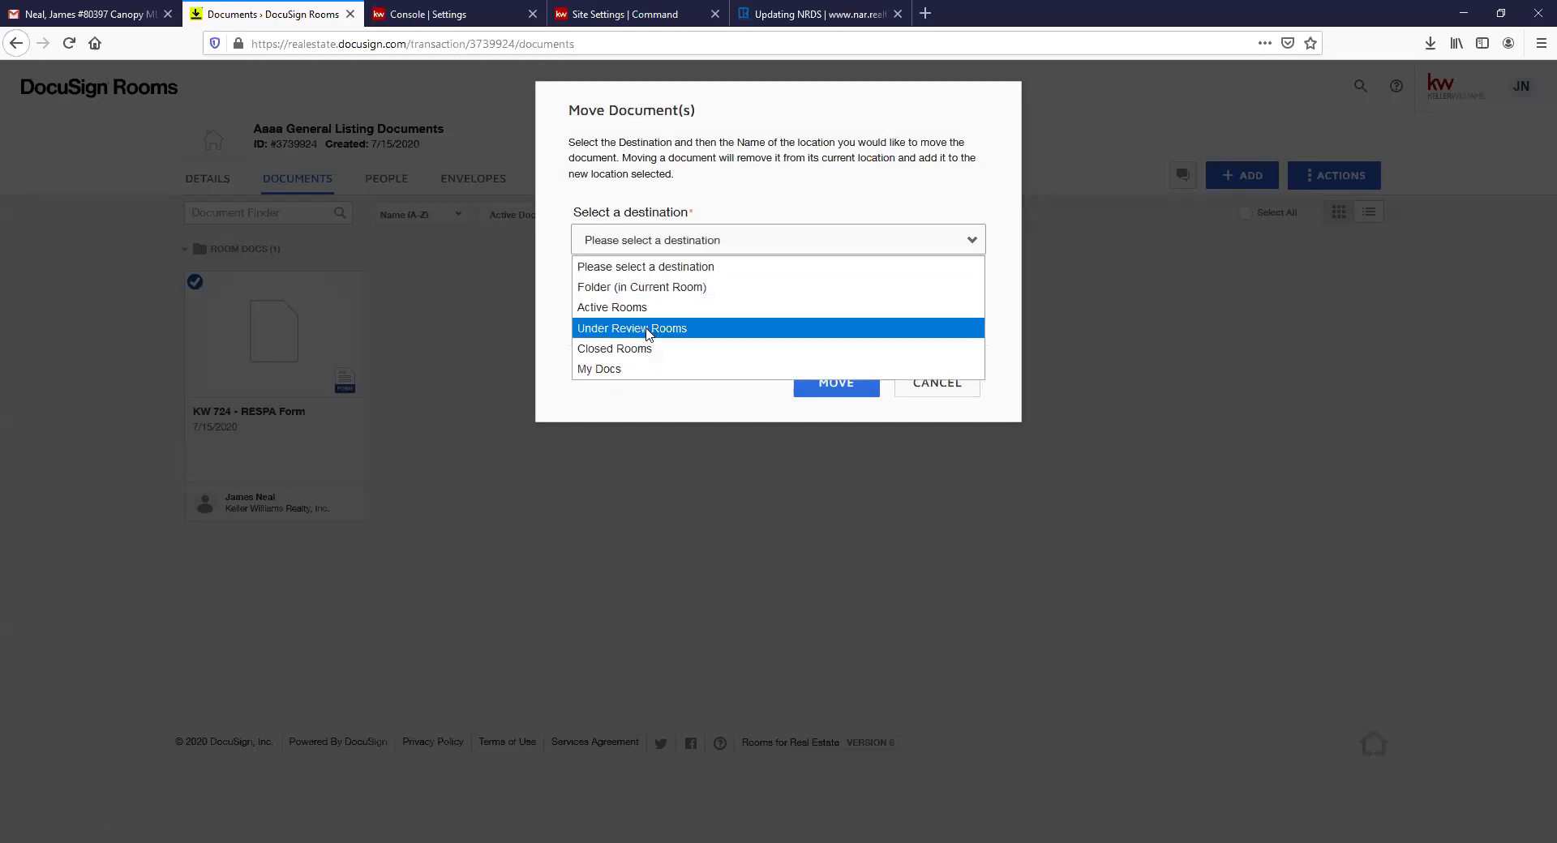
left_click(625, 372)
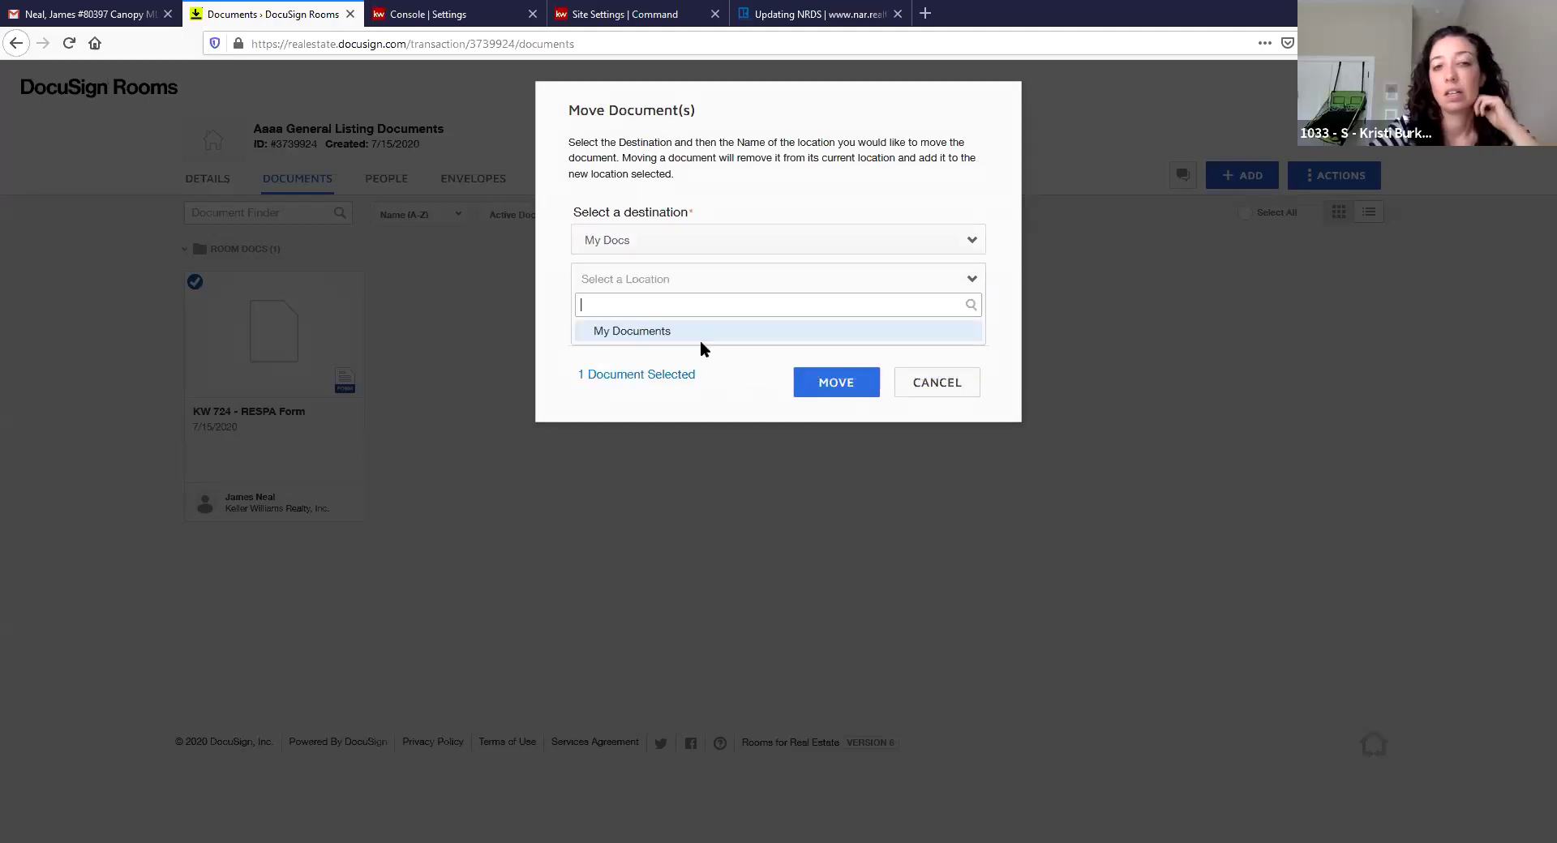
left_click(701, 334)
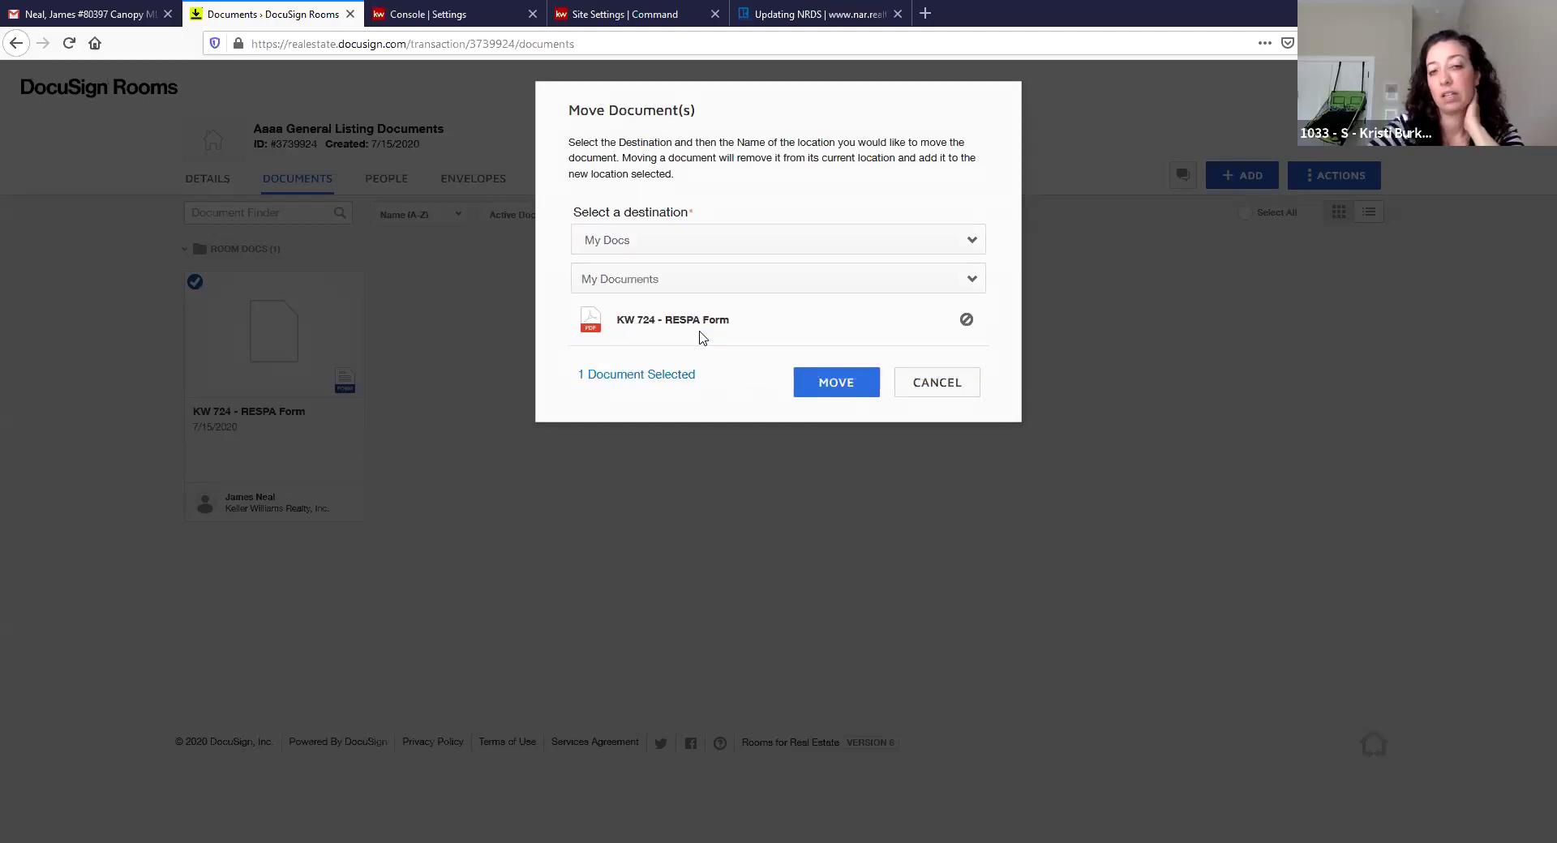
left_click(804, 382)
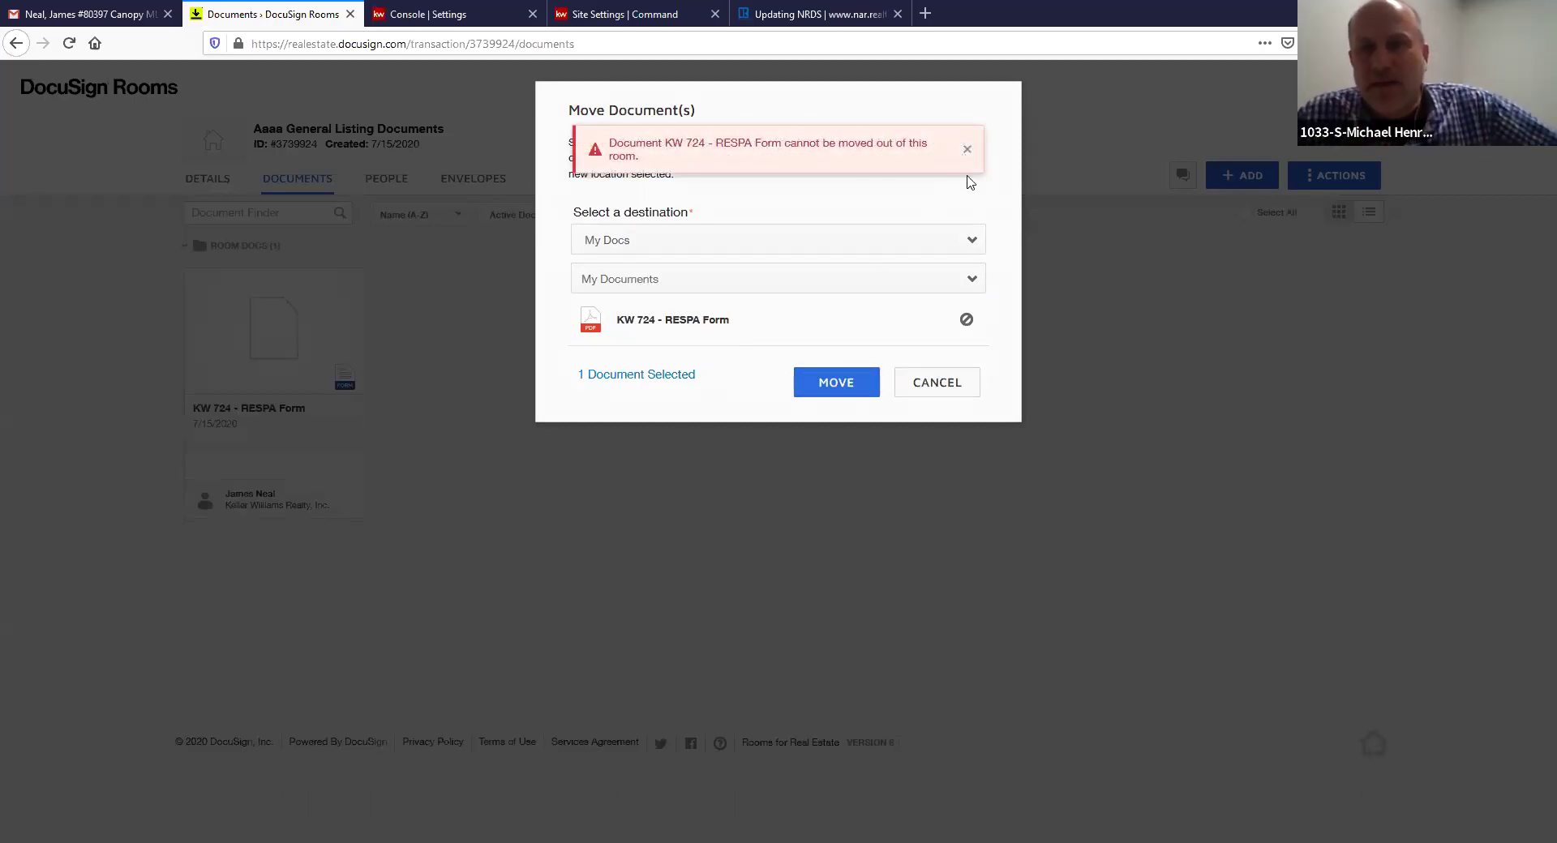
Step: Dismiss the cannot-be-moved error, close the move dialog, and open the RESPA Form
left_click(967, 150)
left_click(938, 381)
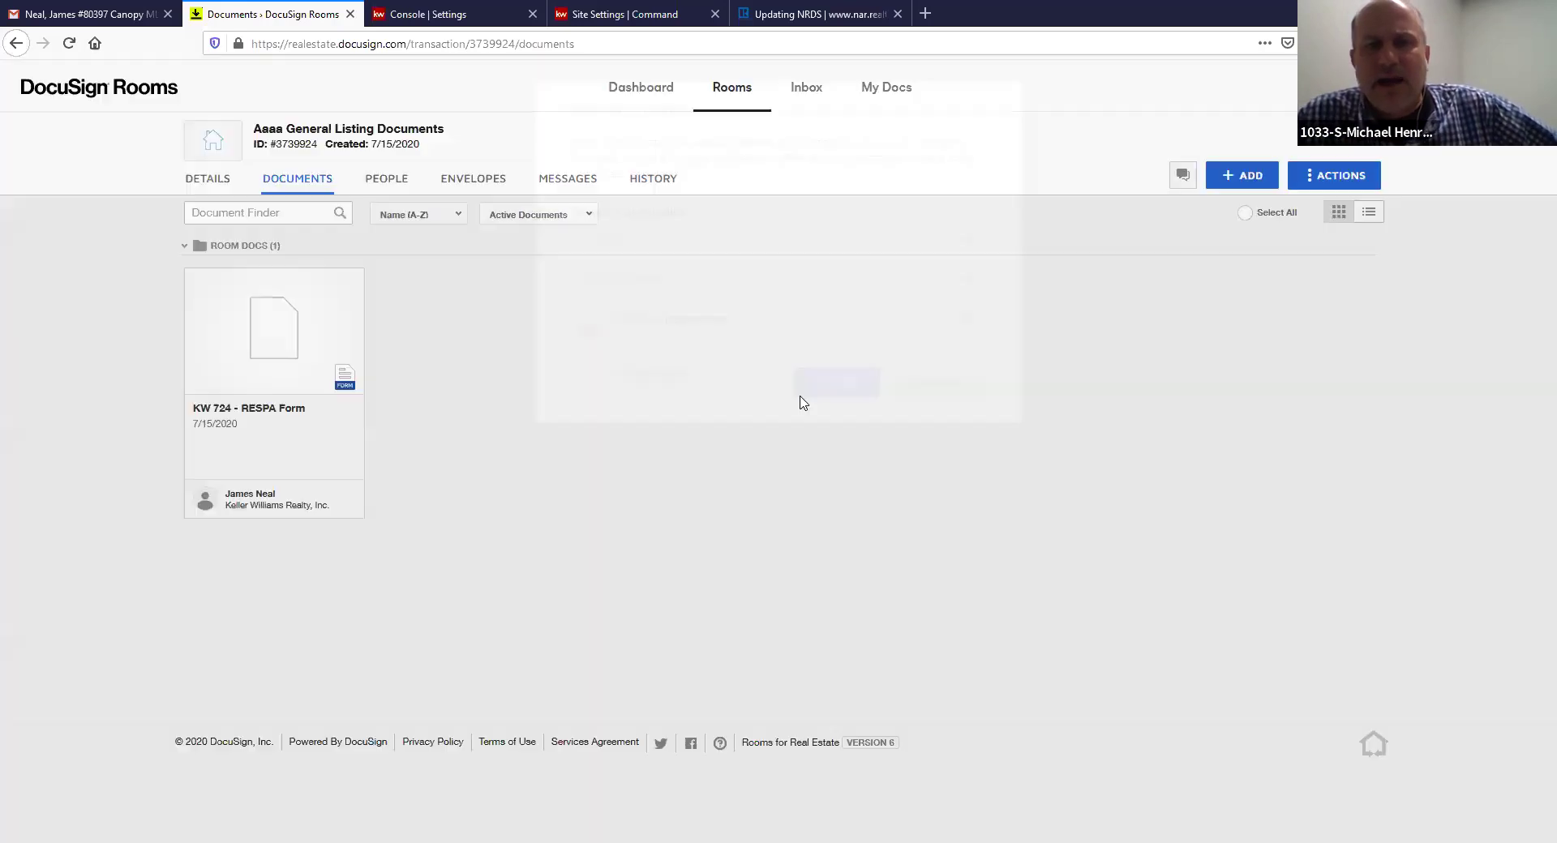
left_click(299, 353)
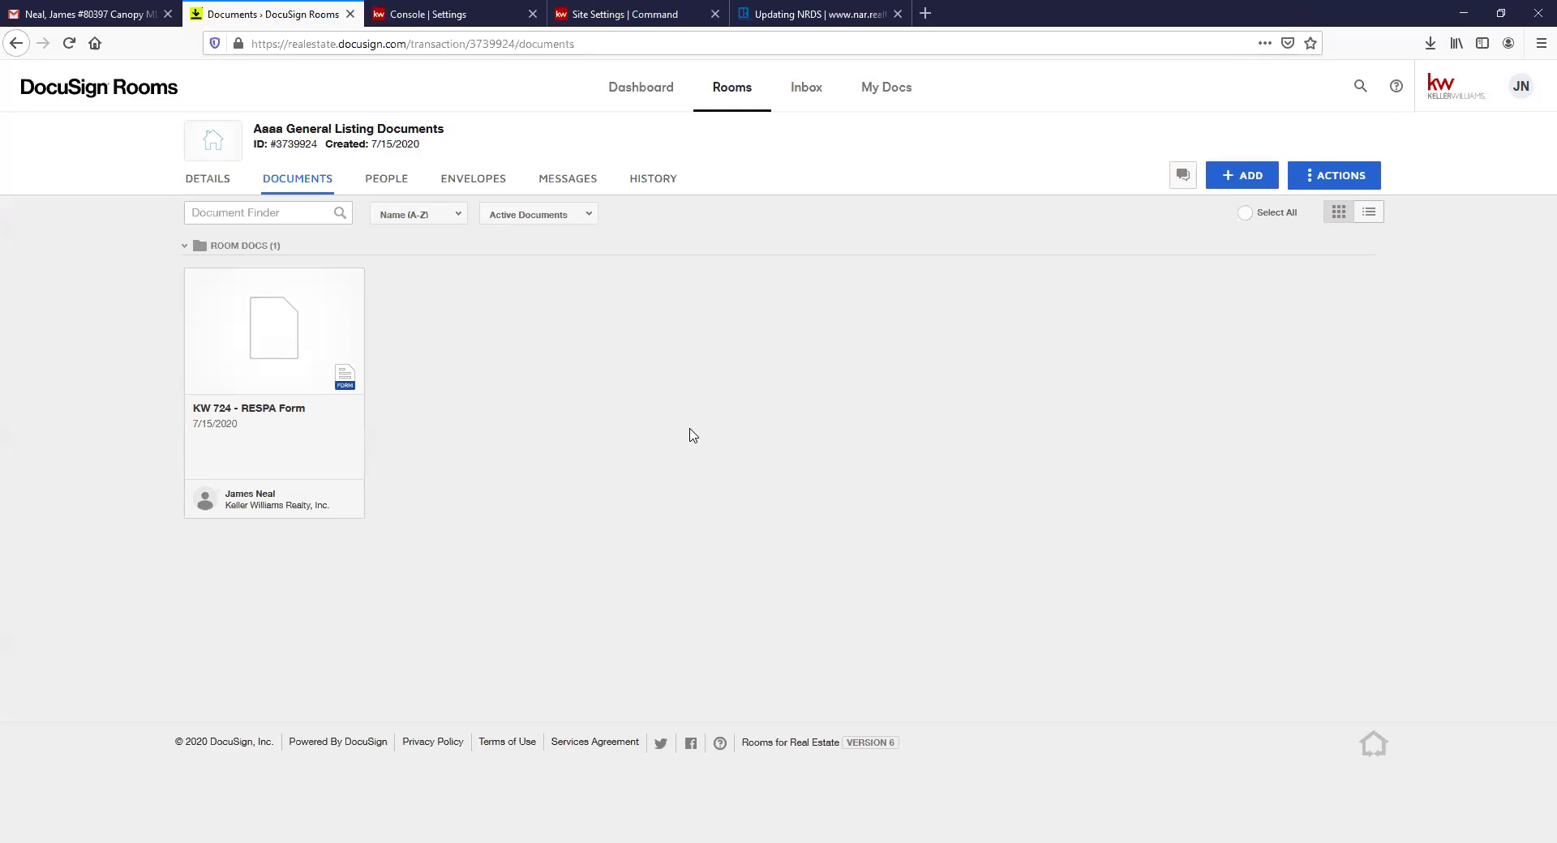
Step: In Gmail, leave the realtor search result for the inbox and focus the search box
left_click(57, 18)
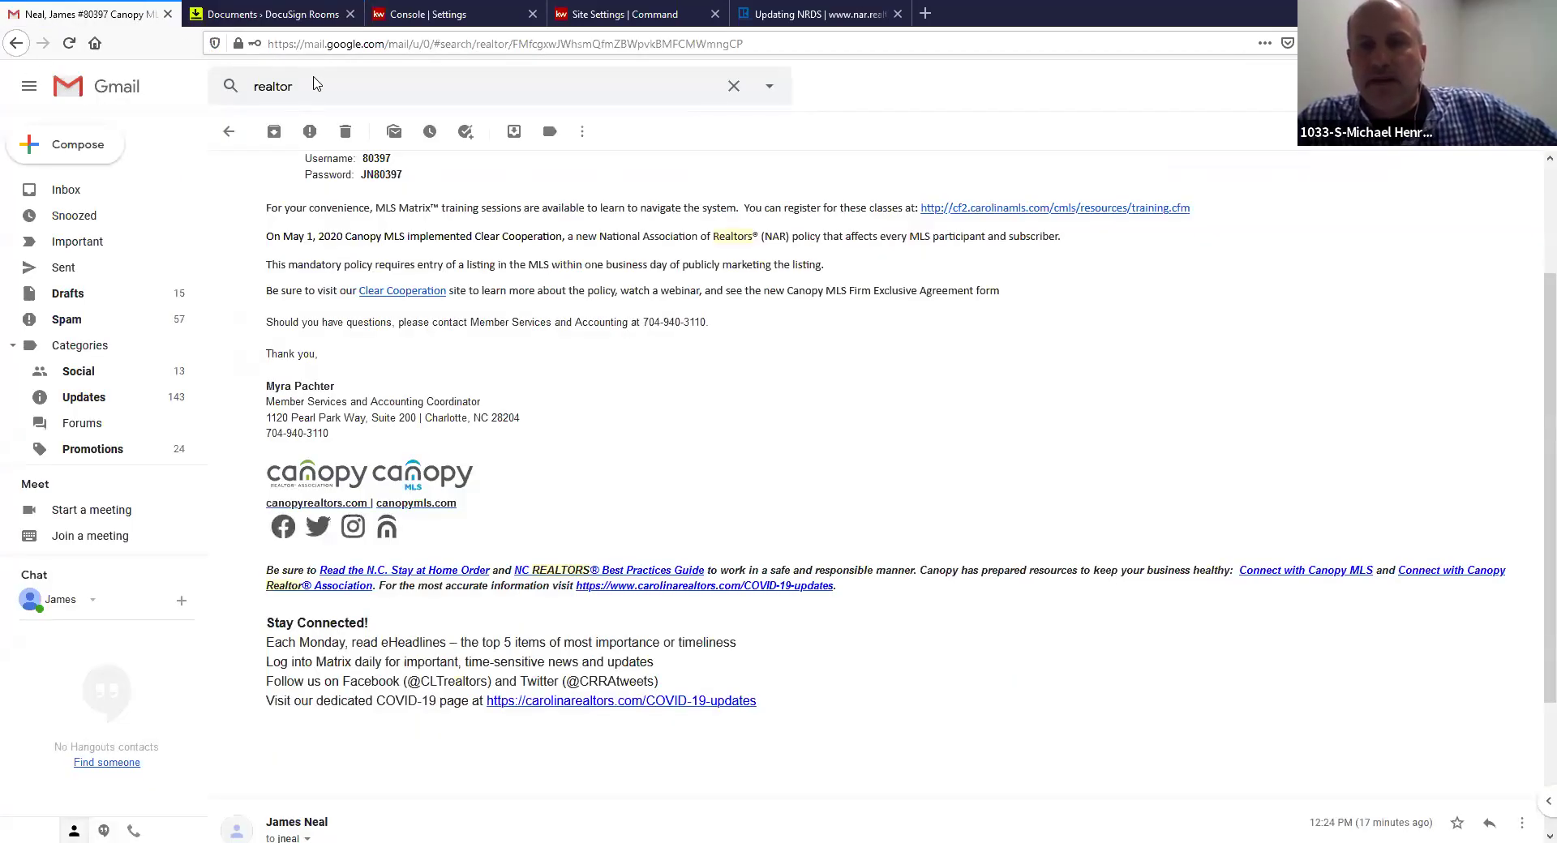
left_click(314, 84)
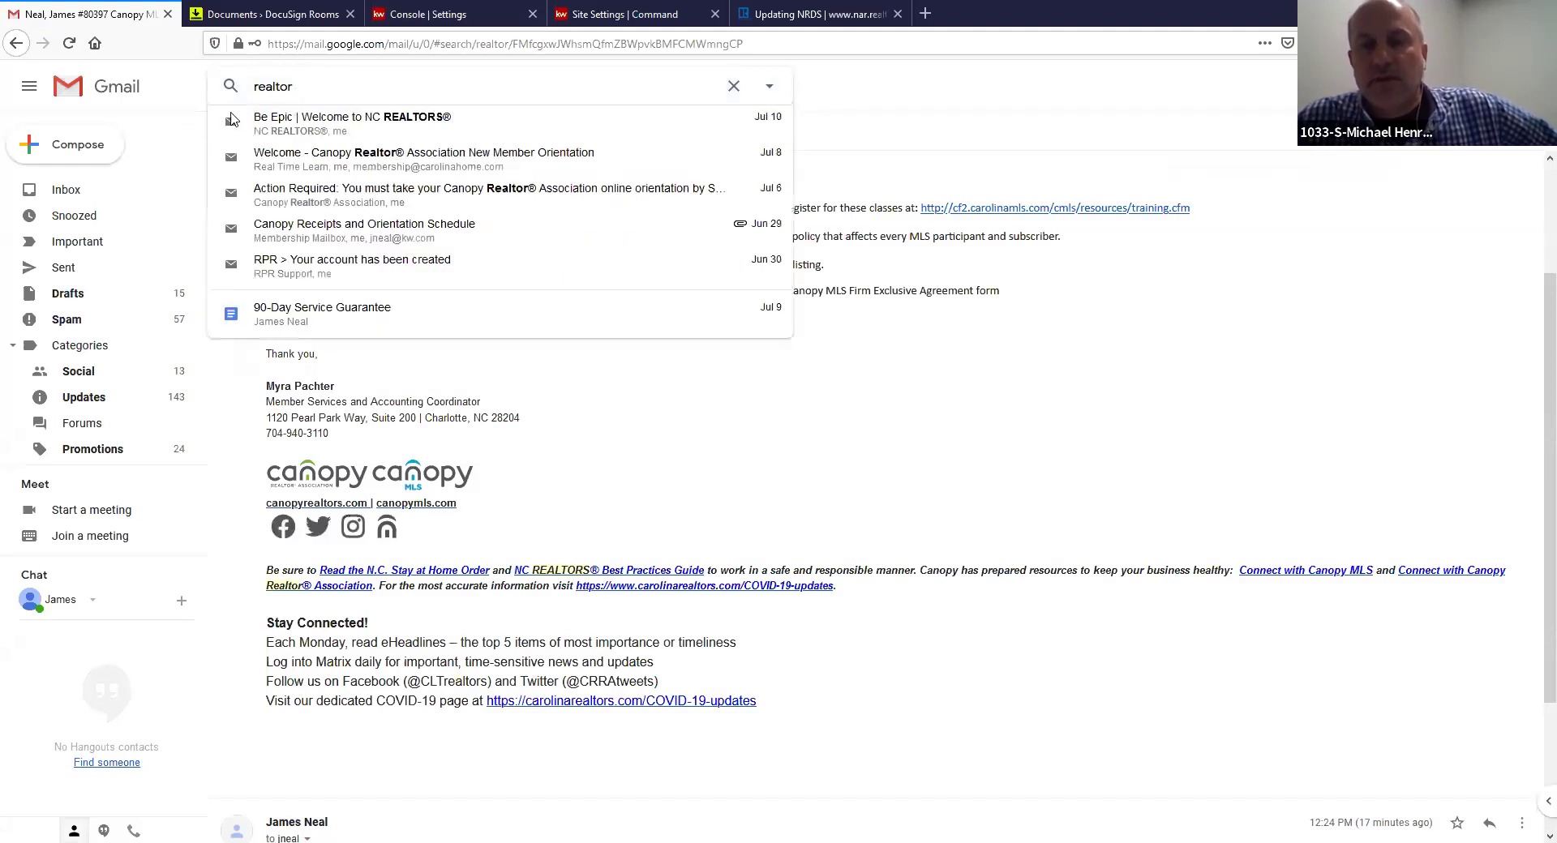
left_click(83, 188)
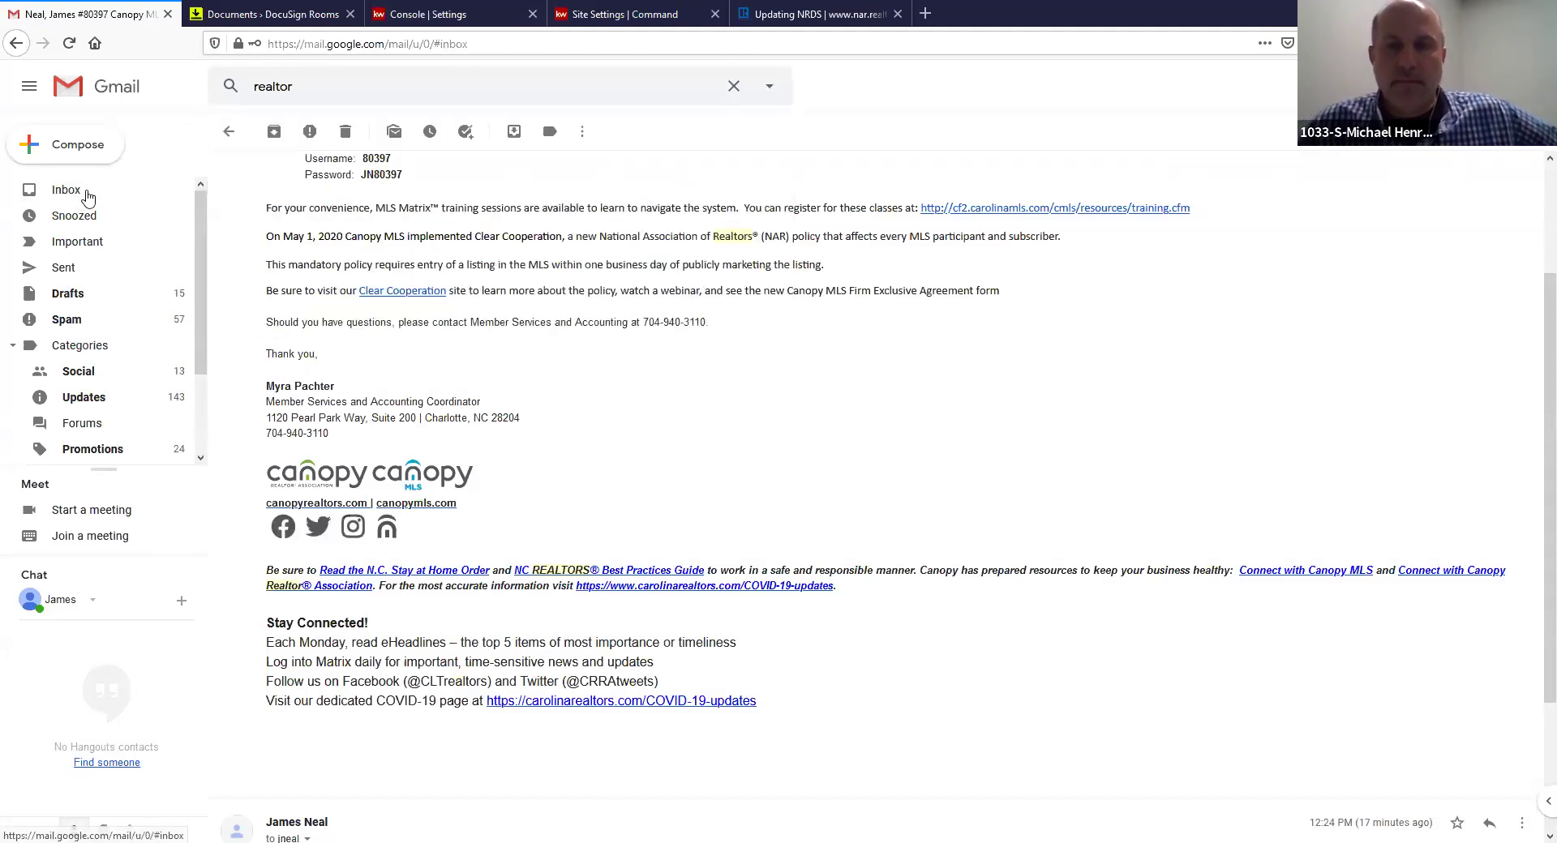
left_click(301, 87)
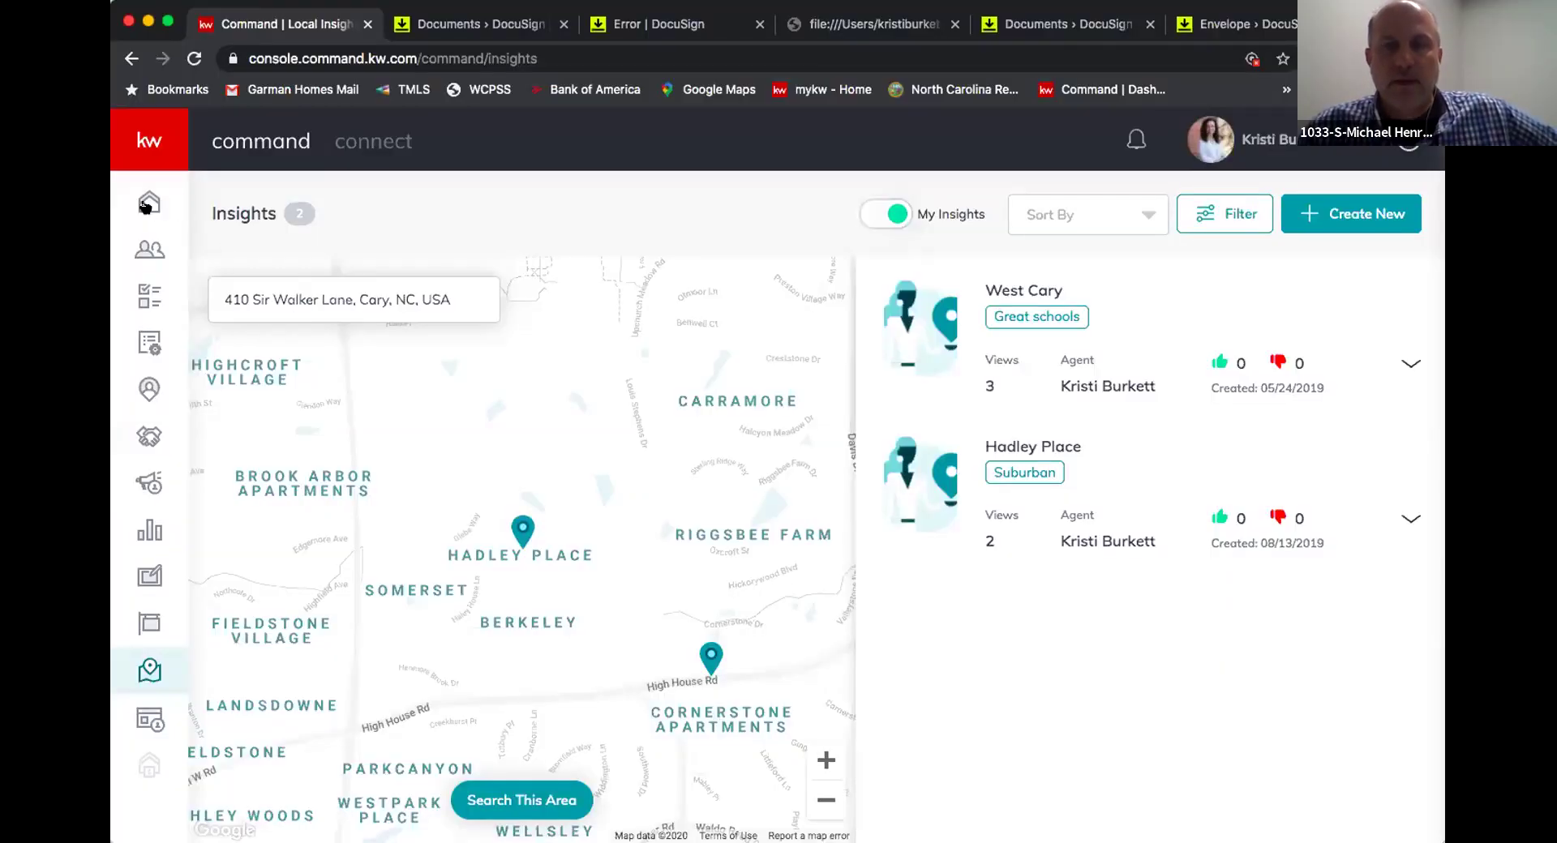
Step: Load the KW Command Home dashboard with its Tasks and Playbook panels
left_click(146, 205)
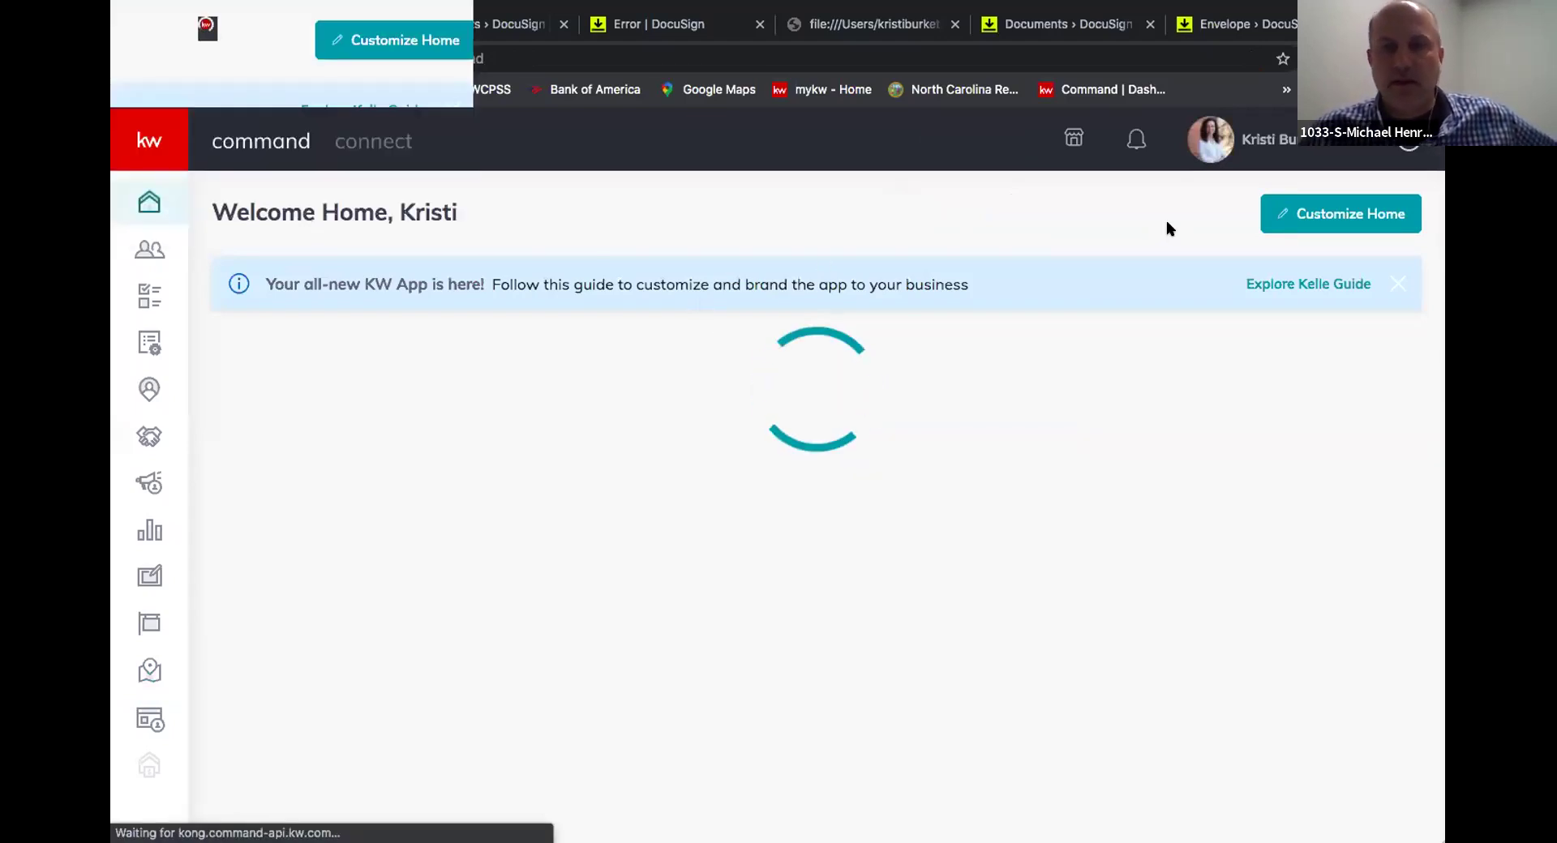
Step: Dismiss the KW App announcement and expand the side navigation to show section labels
left_click(1395, 287)
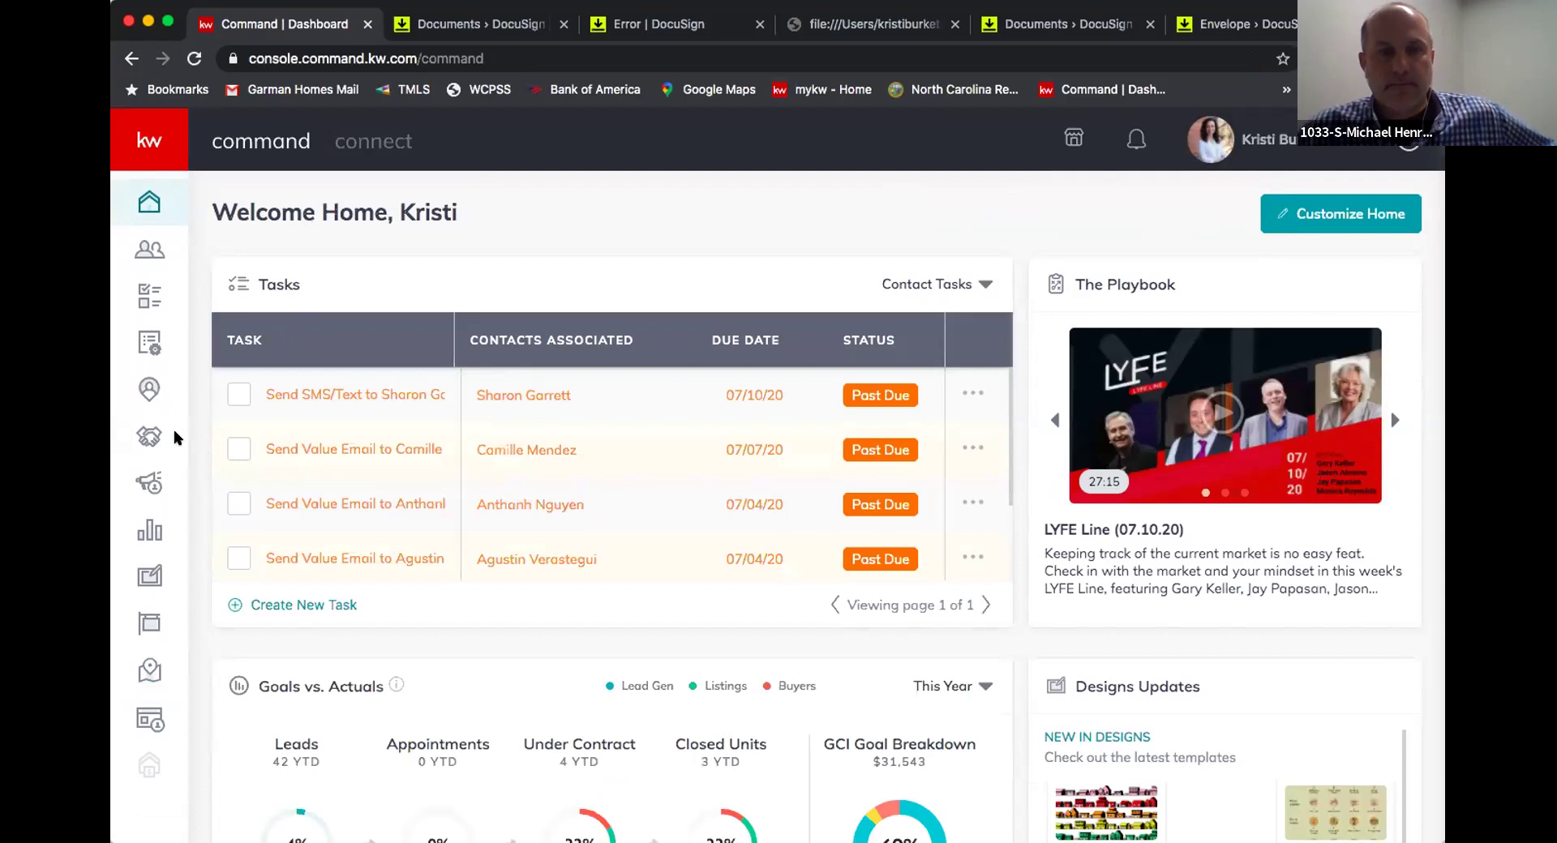
left_click(155, 149)
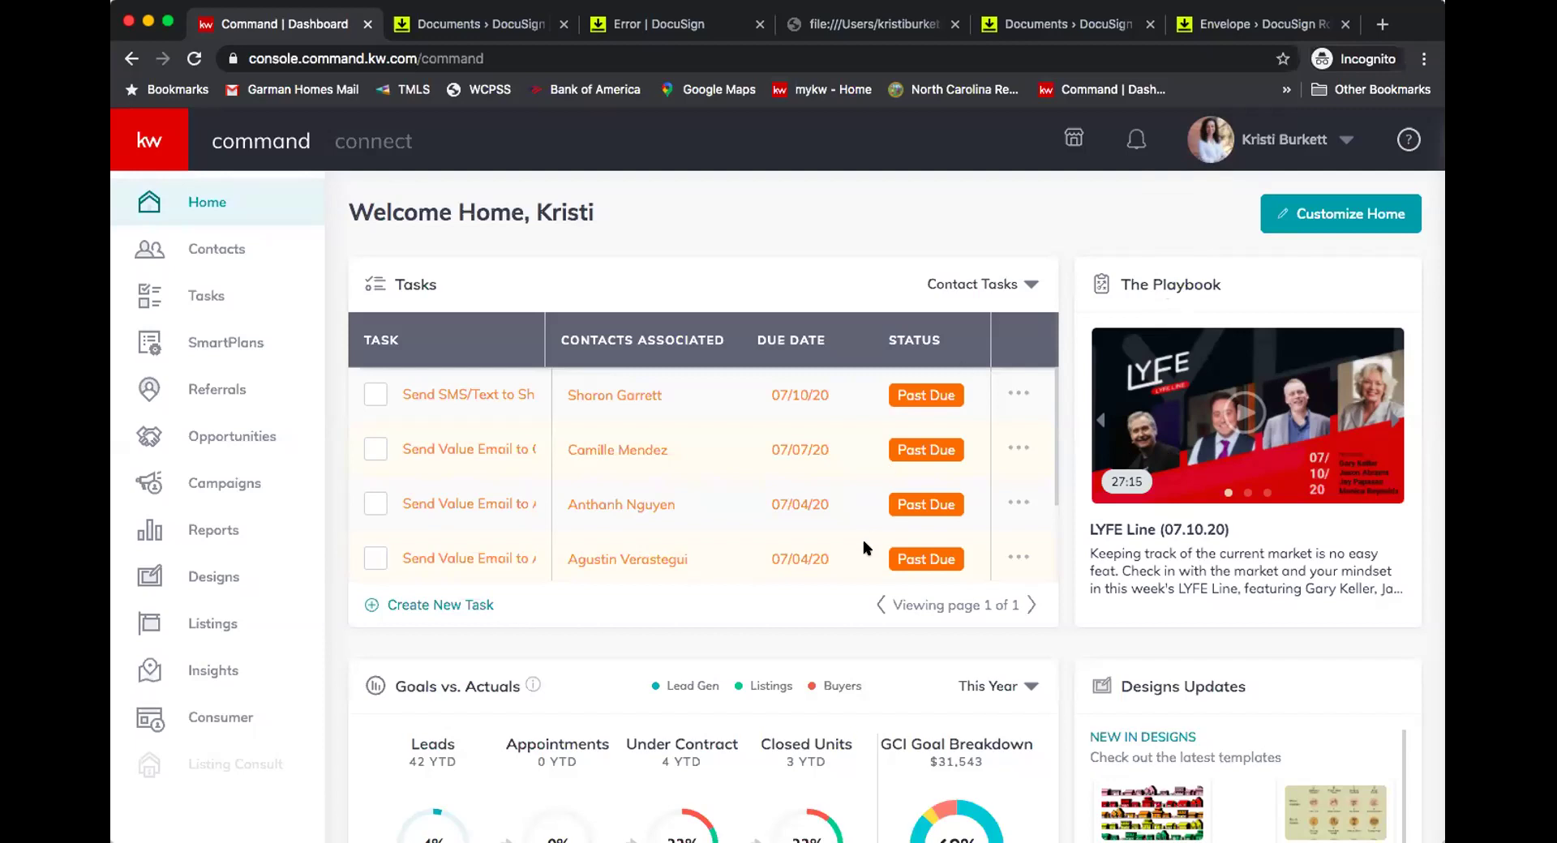
scroll(862, 545, "up", 2)
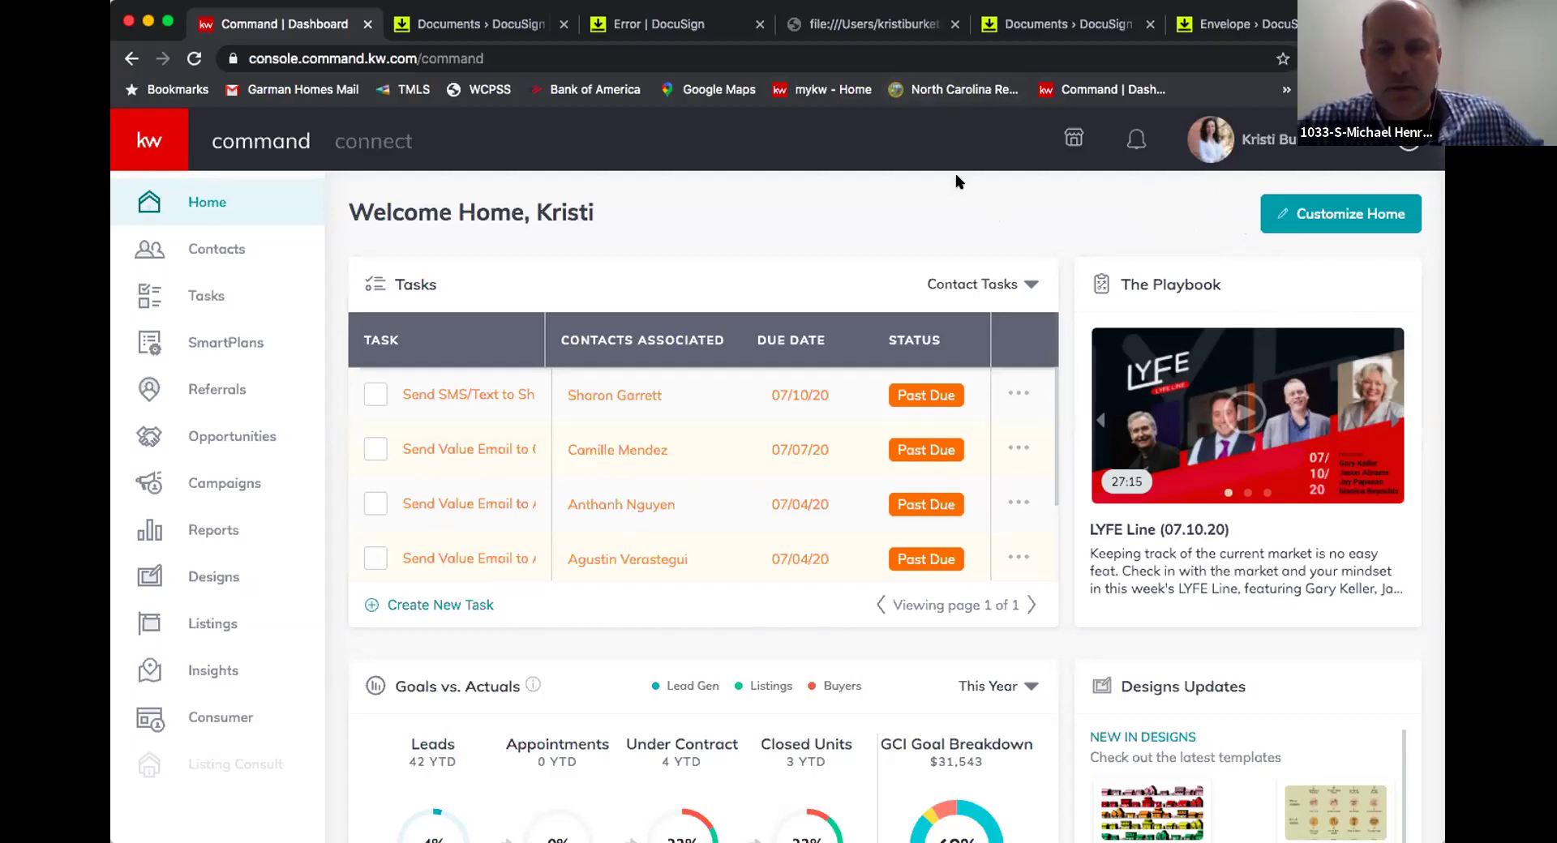
Step: Open Contacts from the KW Command left sidebar
left_click(211, 238)
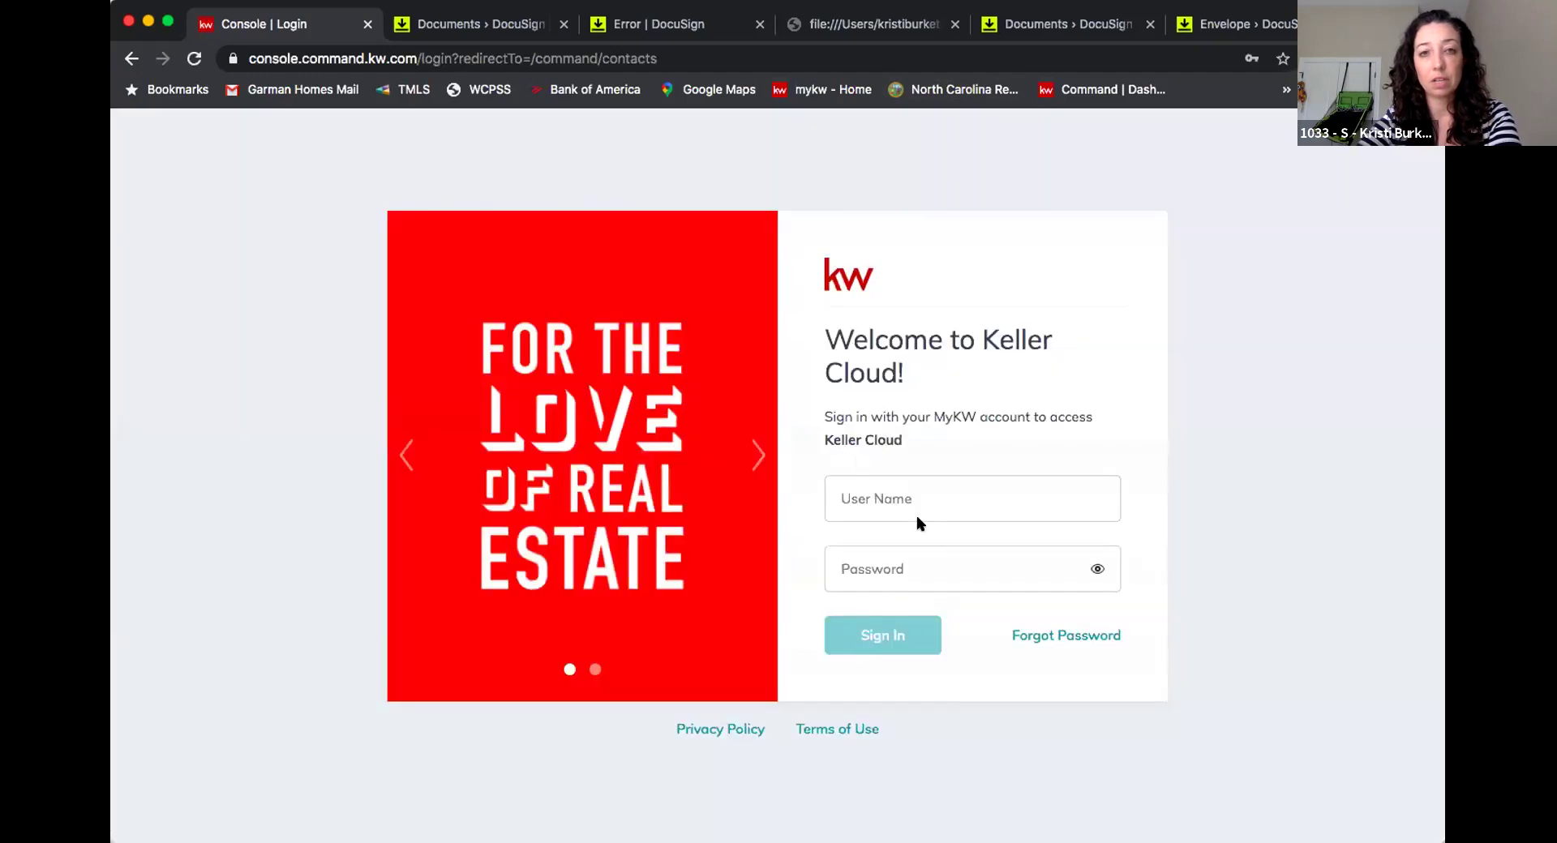
Step: Sign in to Keller Cloud with the saved browser login, retrying once after the first attempt
left_click(897, 498)
left_click(891, 549)
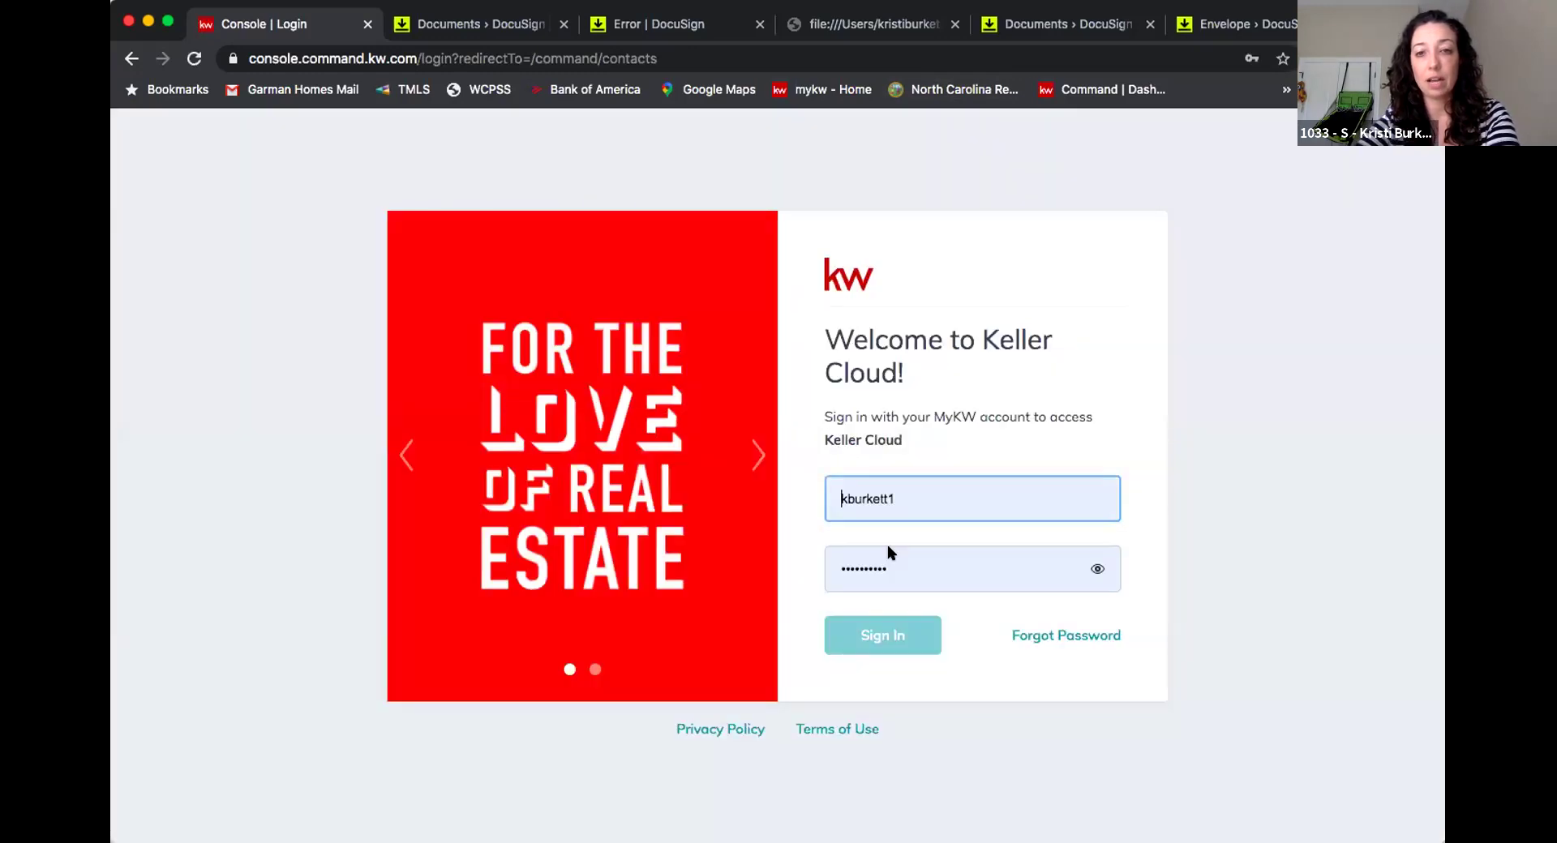
left_click(883, 639)
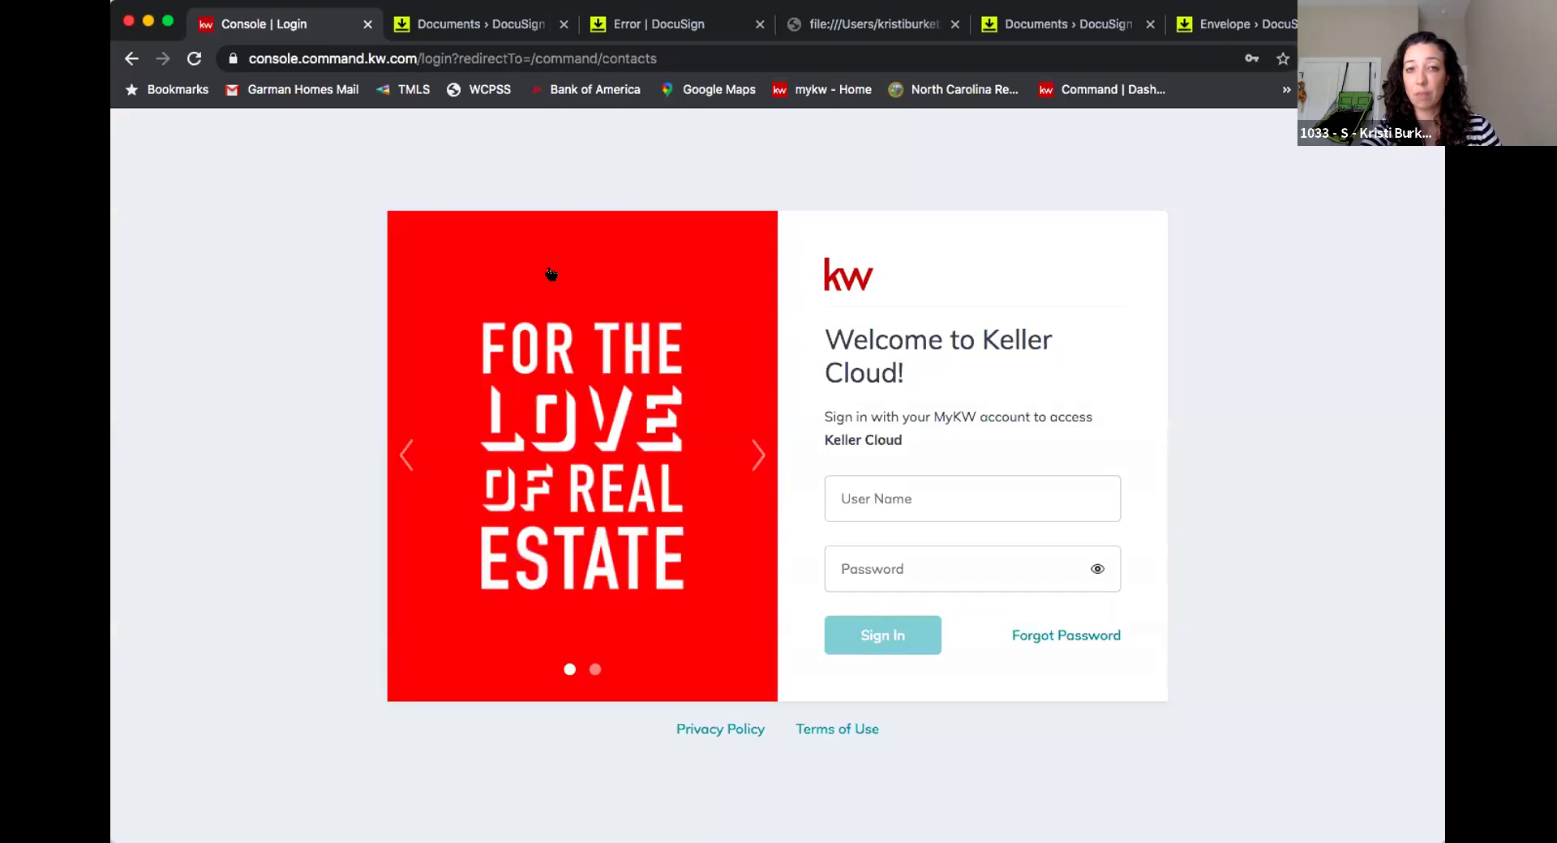
left_click(856, 499)
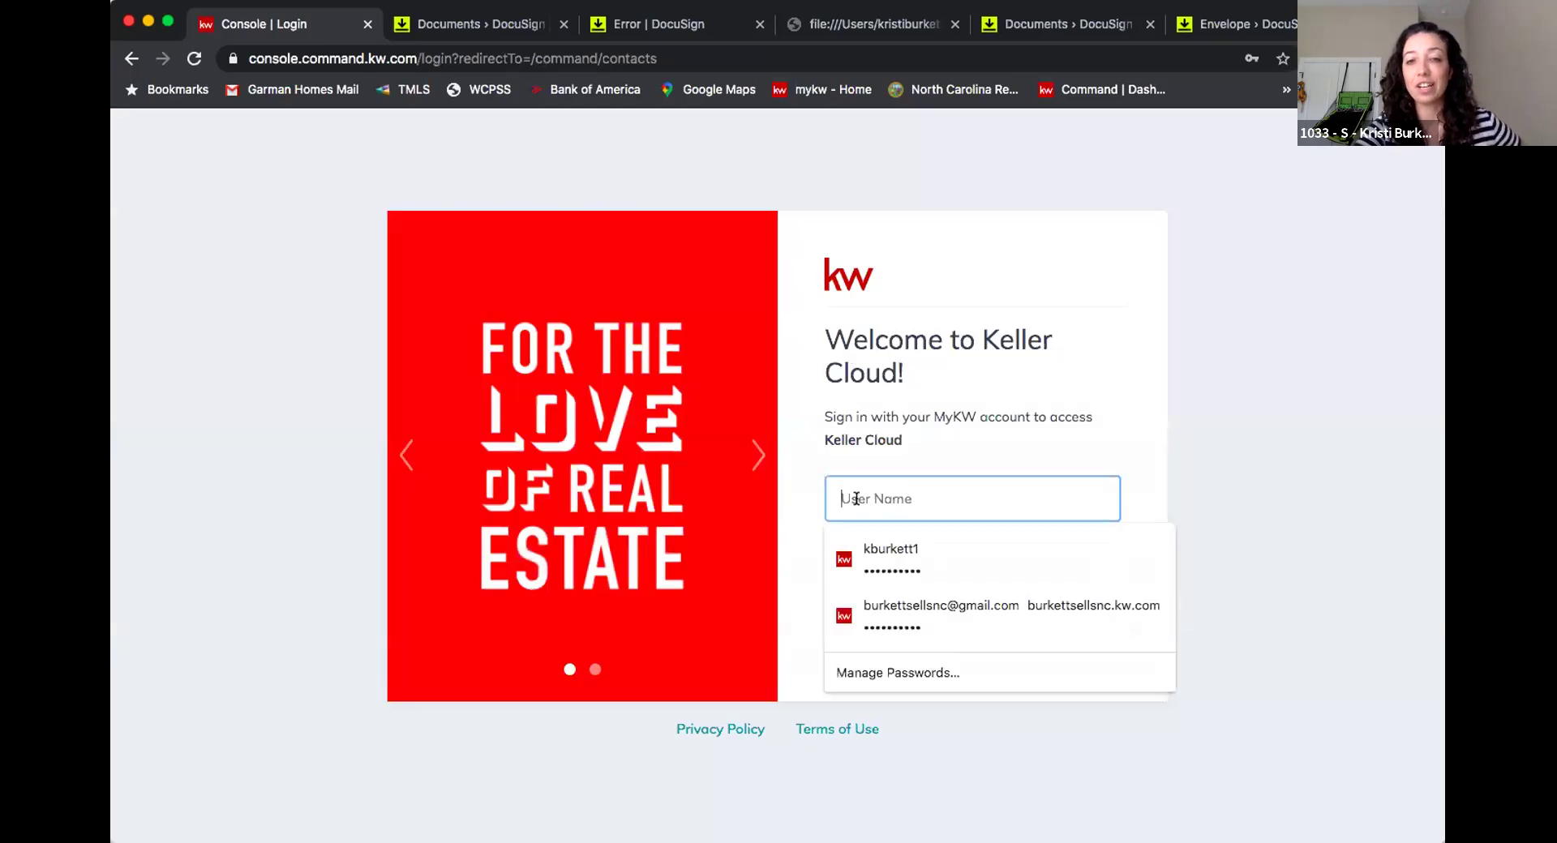
left_click(881, 555)
left_click(866, 634)
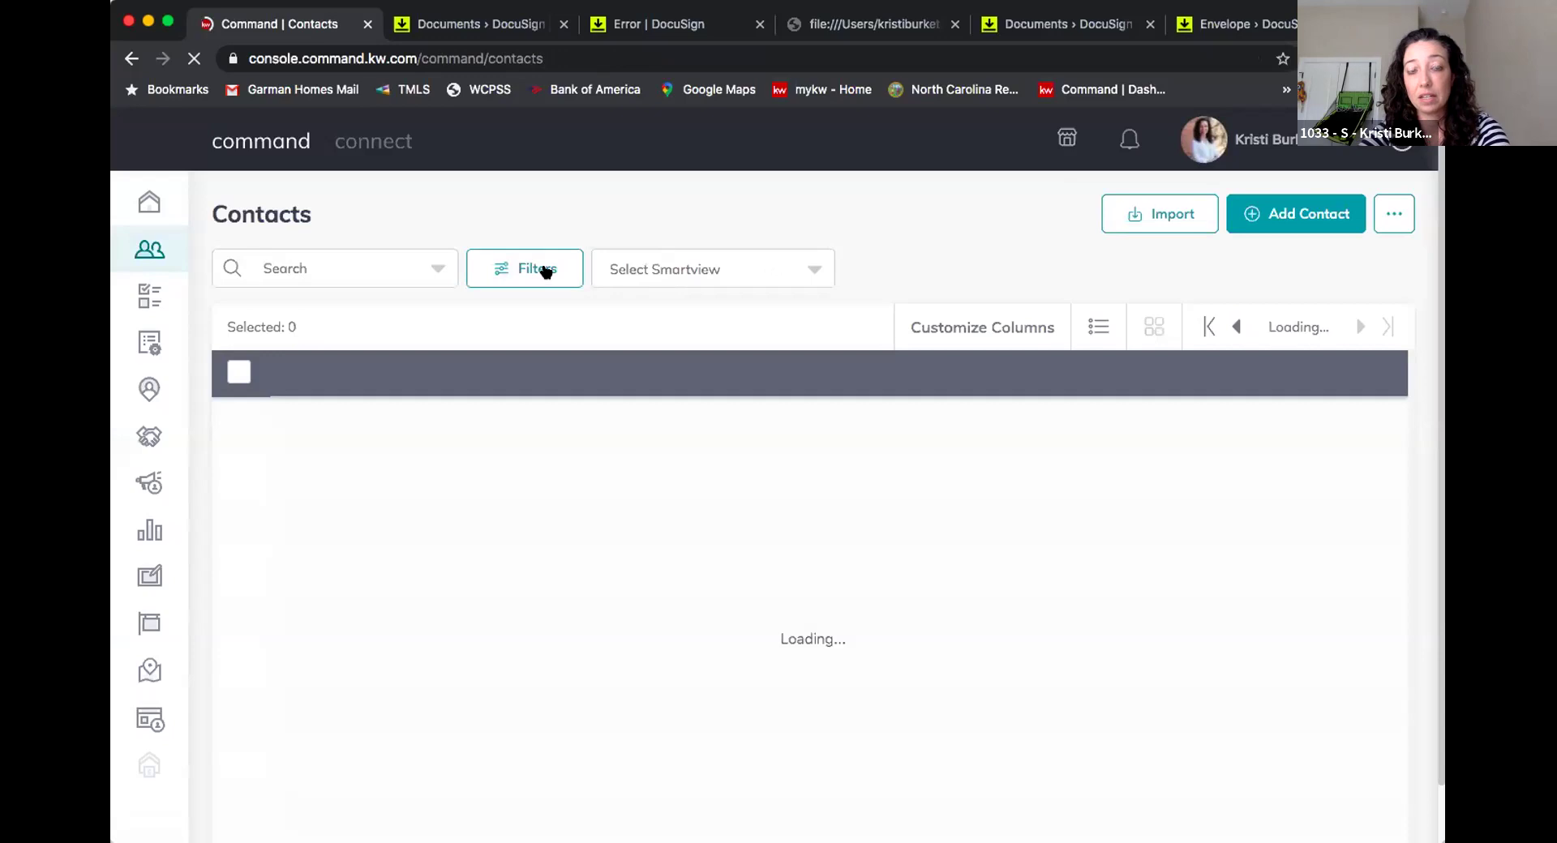
left_click(535, 268)
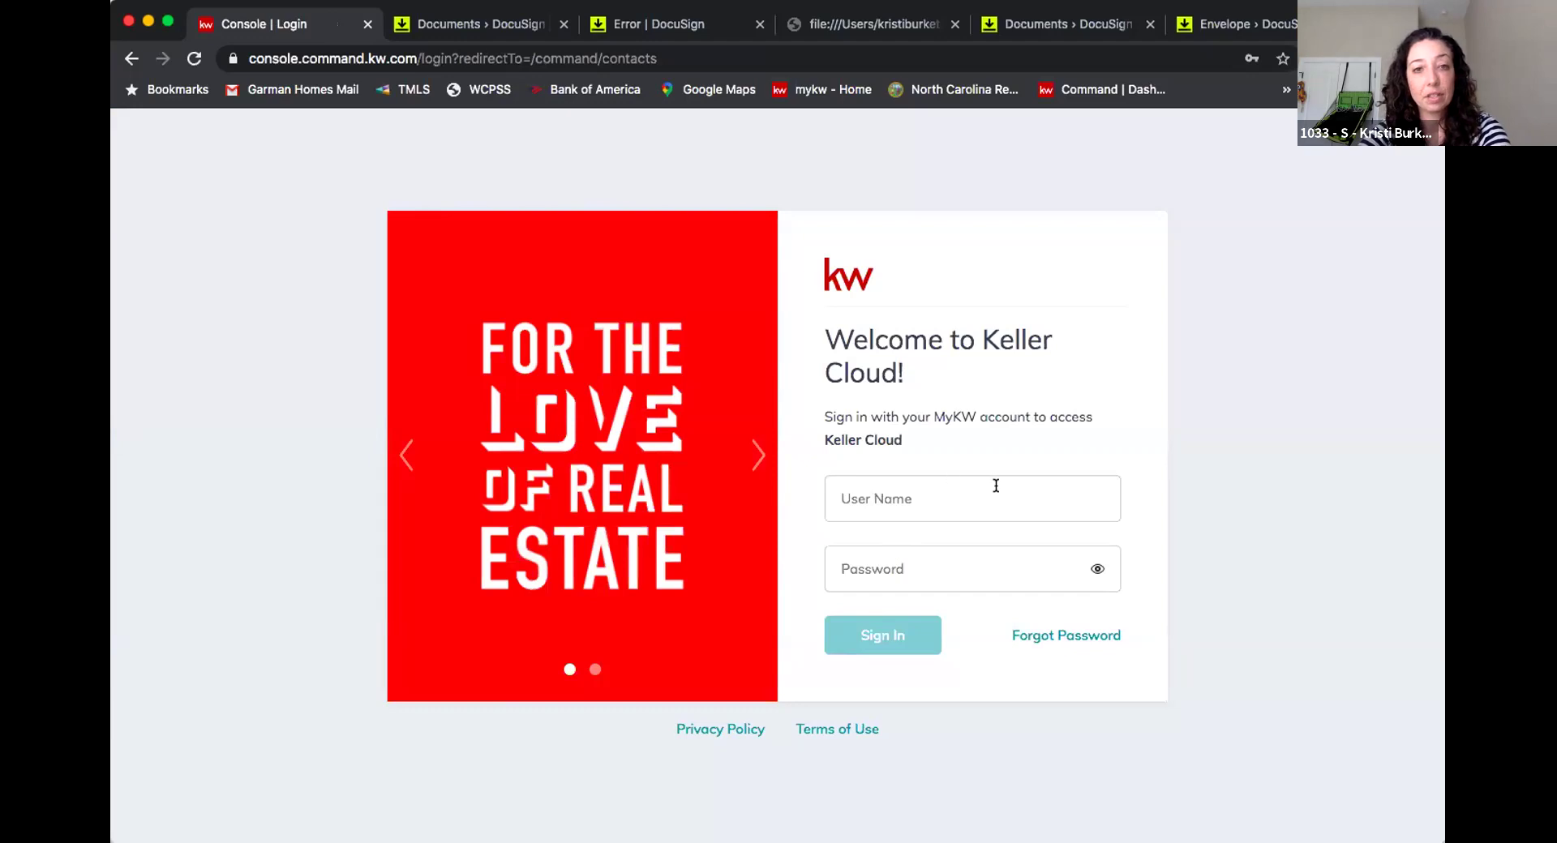
left_click(847, 498)
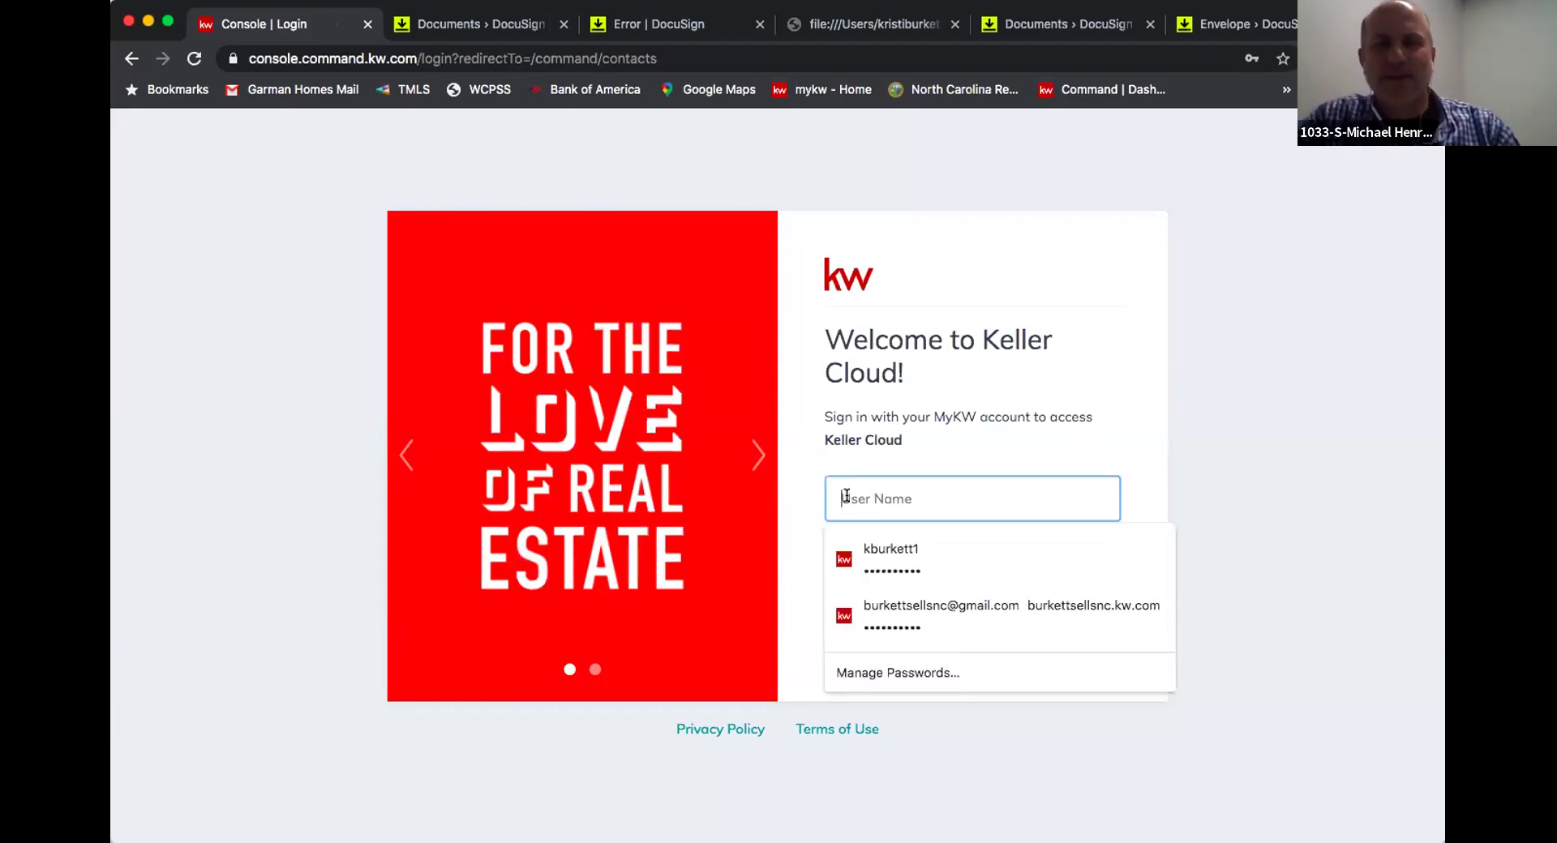
left_click(873, 568)
left_click(875, 634)
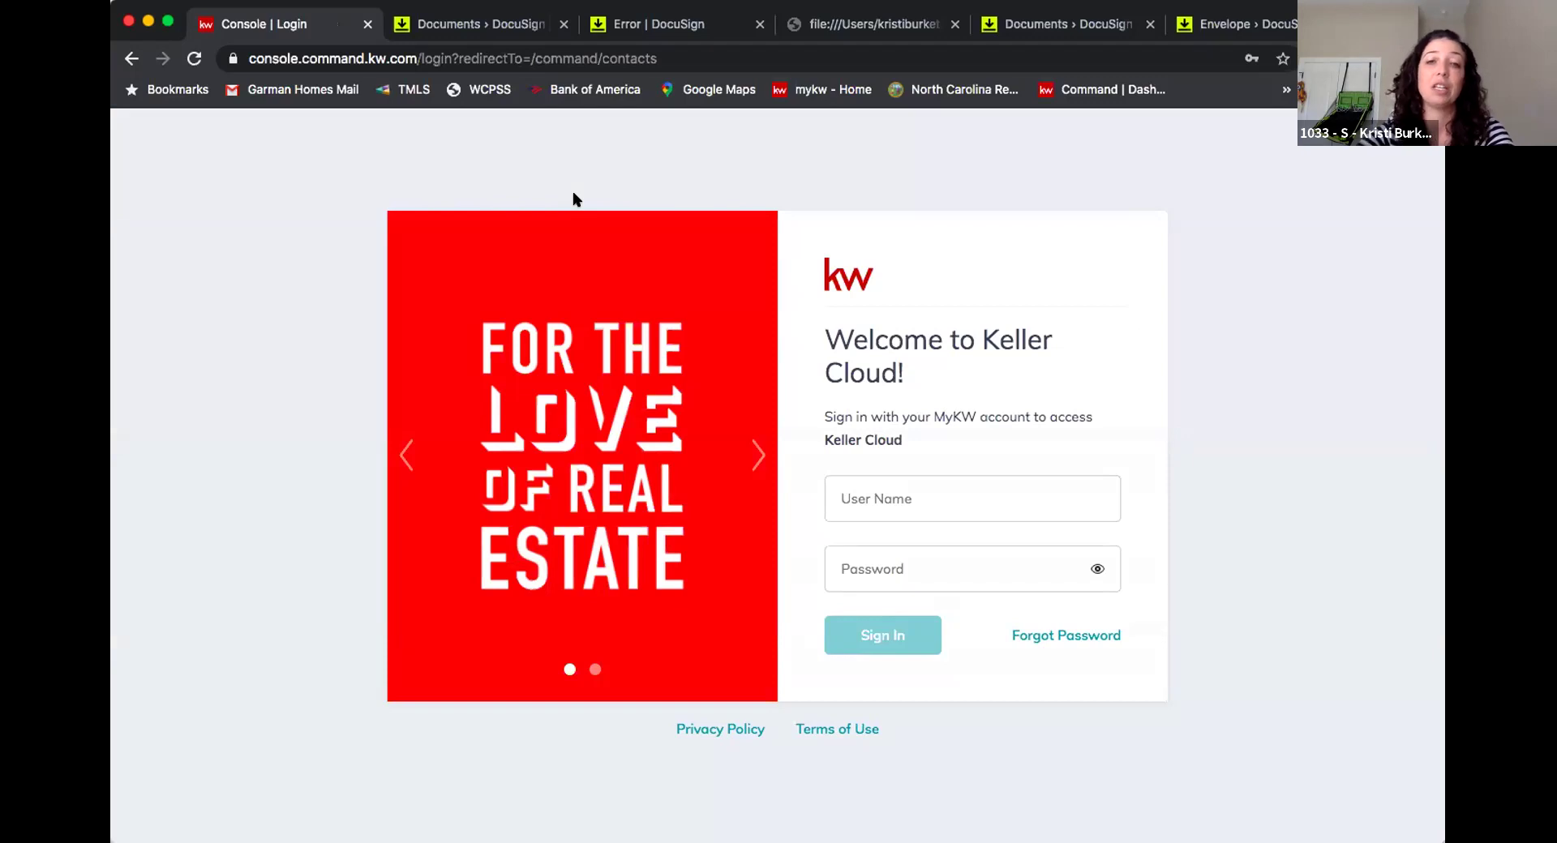
Step: Sign in again with the saved login, then open KW Technology in a new tab from the banner
left_click(842, 498)
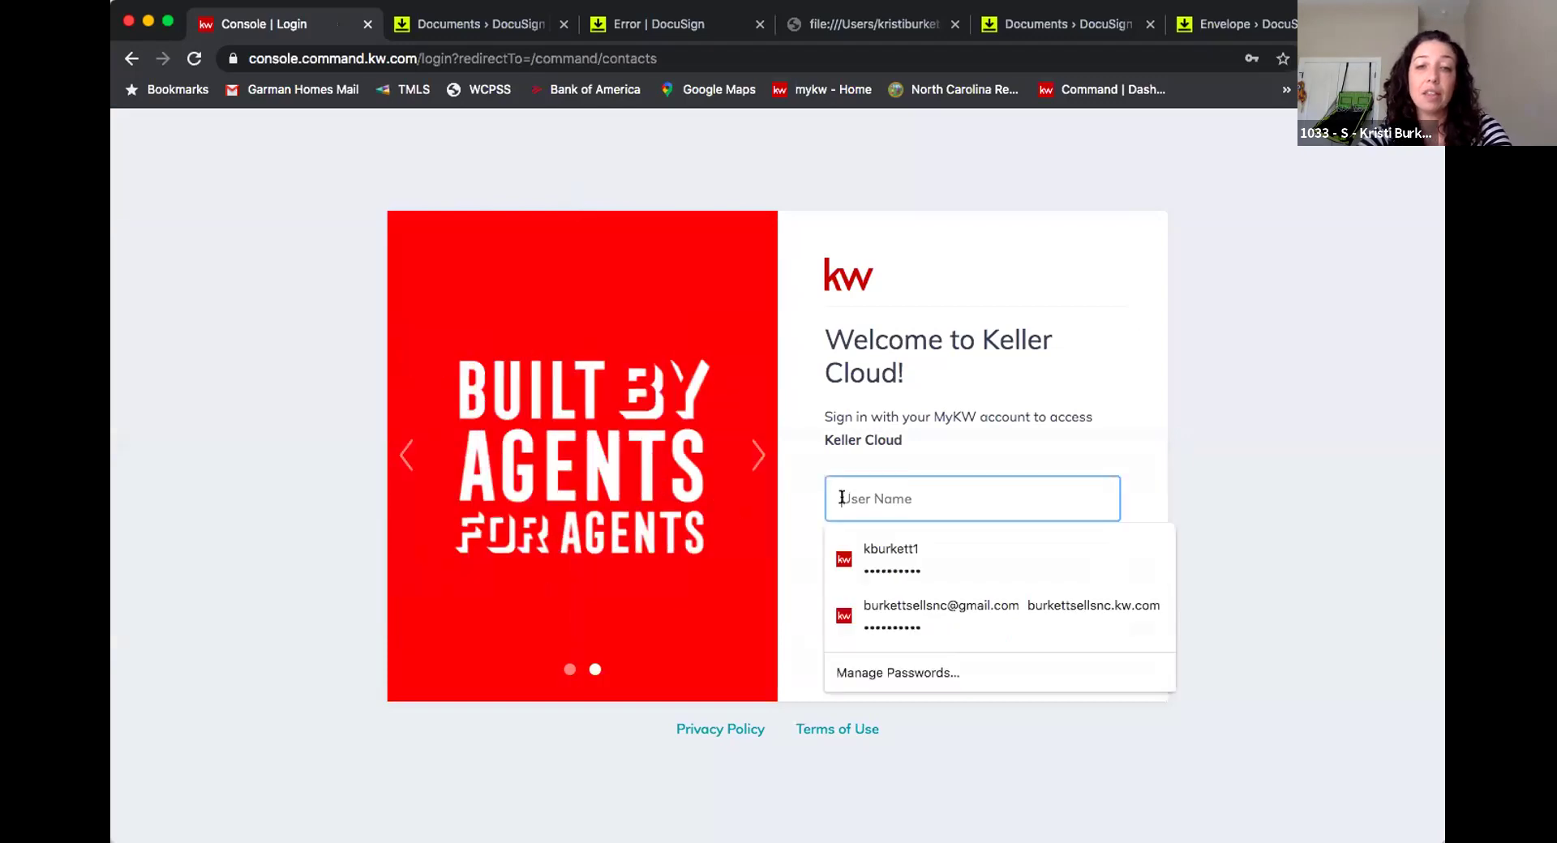
left_click(853, 561)
left_click(850, 637)
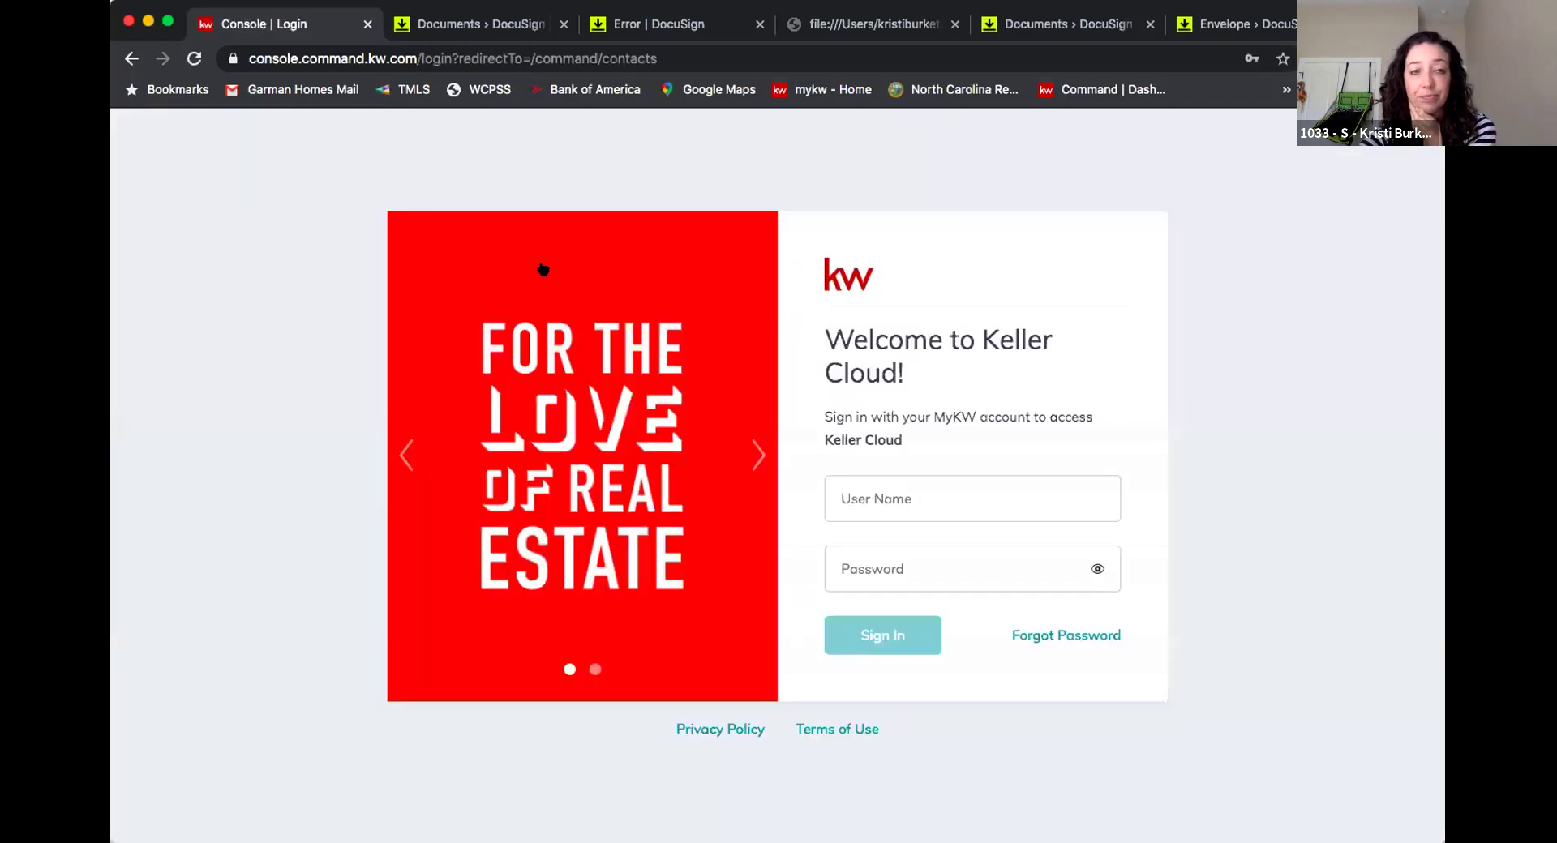
left_click(544, 270)
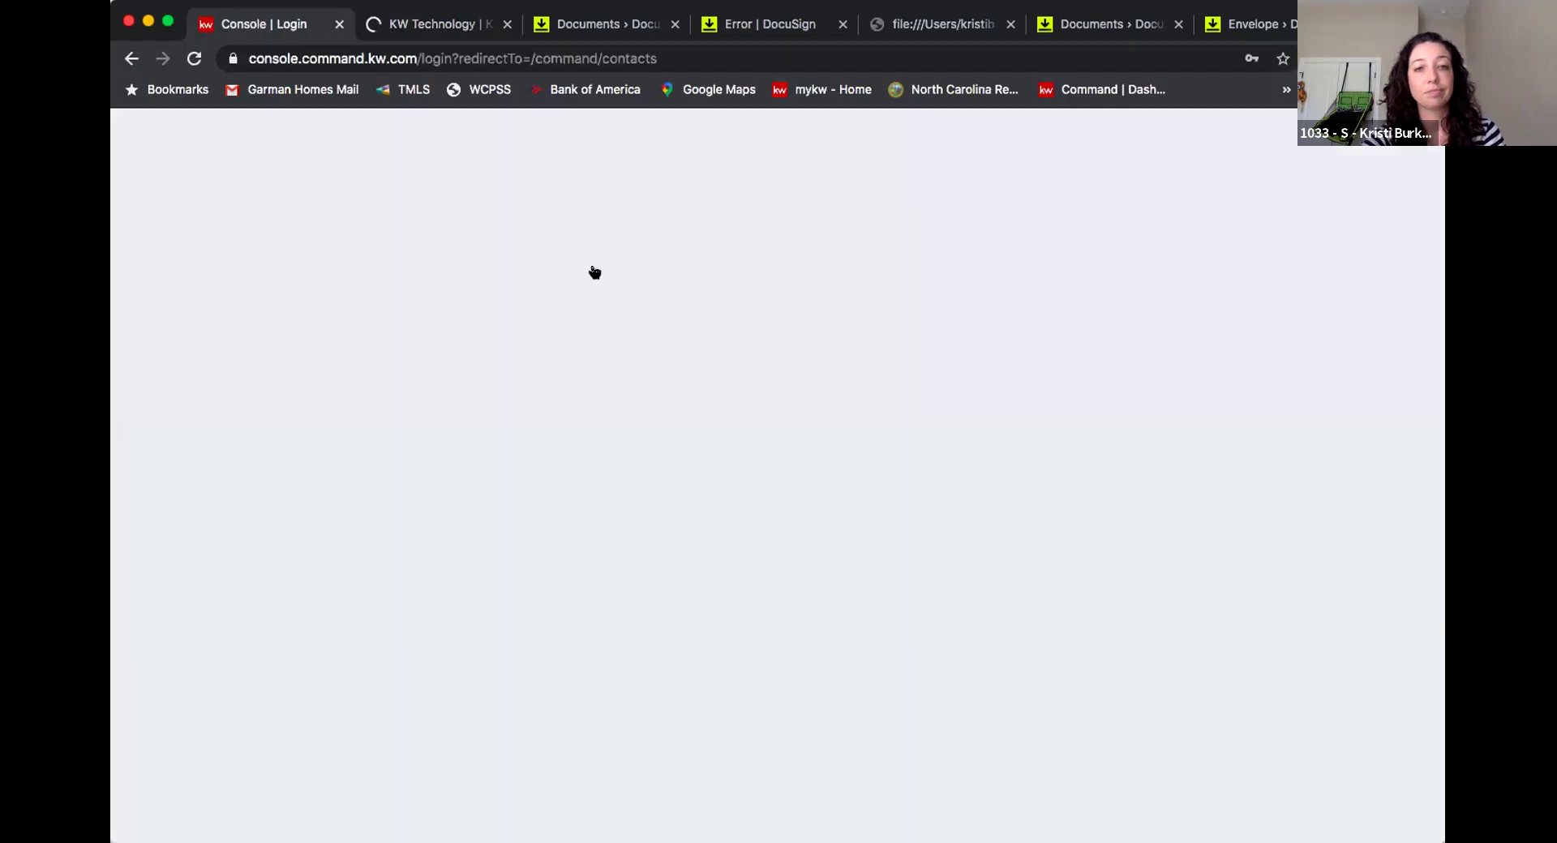